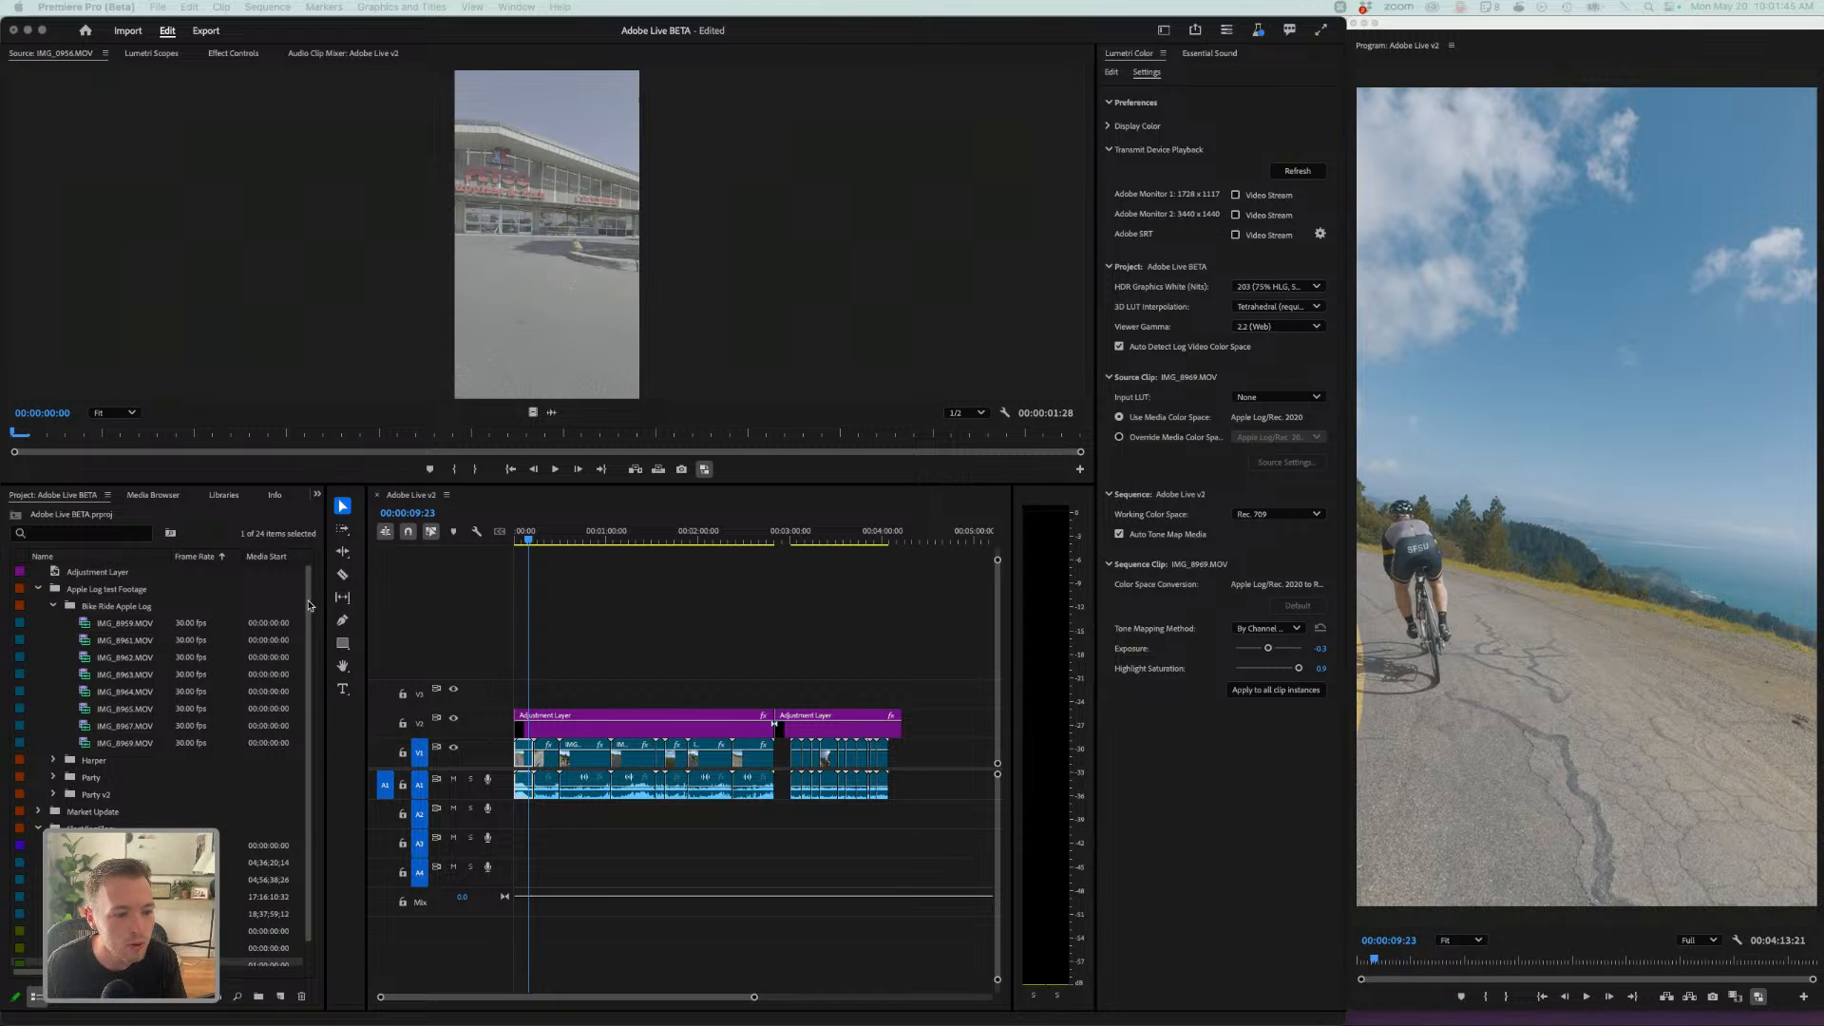
- Open clip IMG_8962.MOV in the Source monitor, enlarge the monitor, and scrub through the footage
double_click(104, 658)
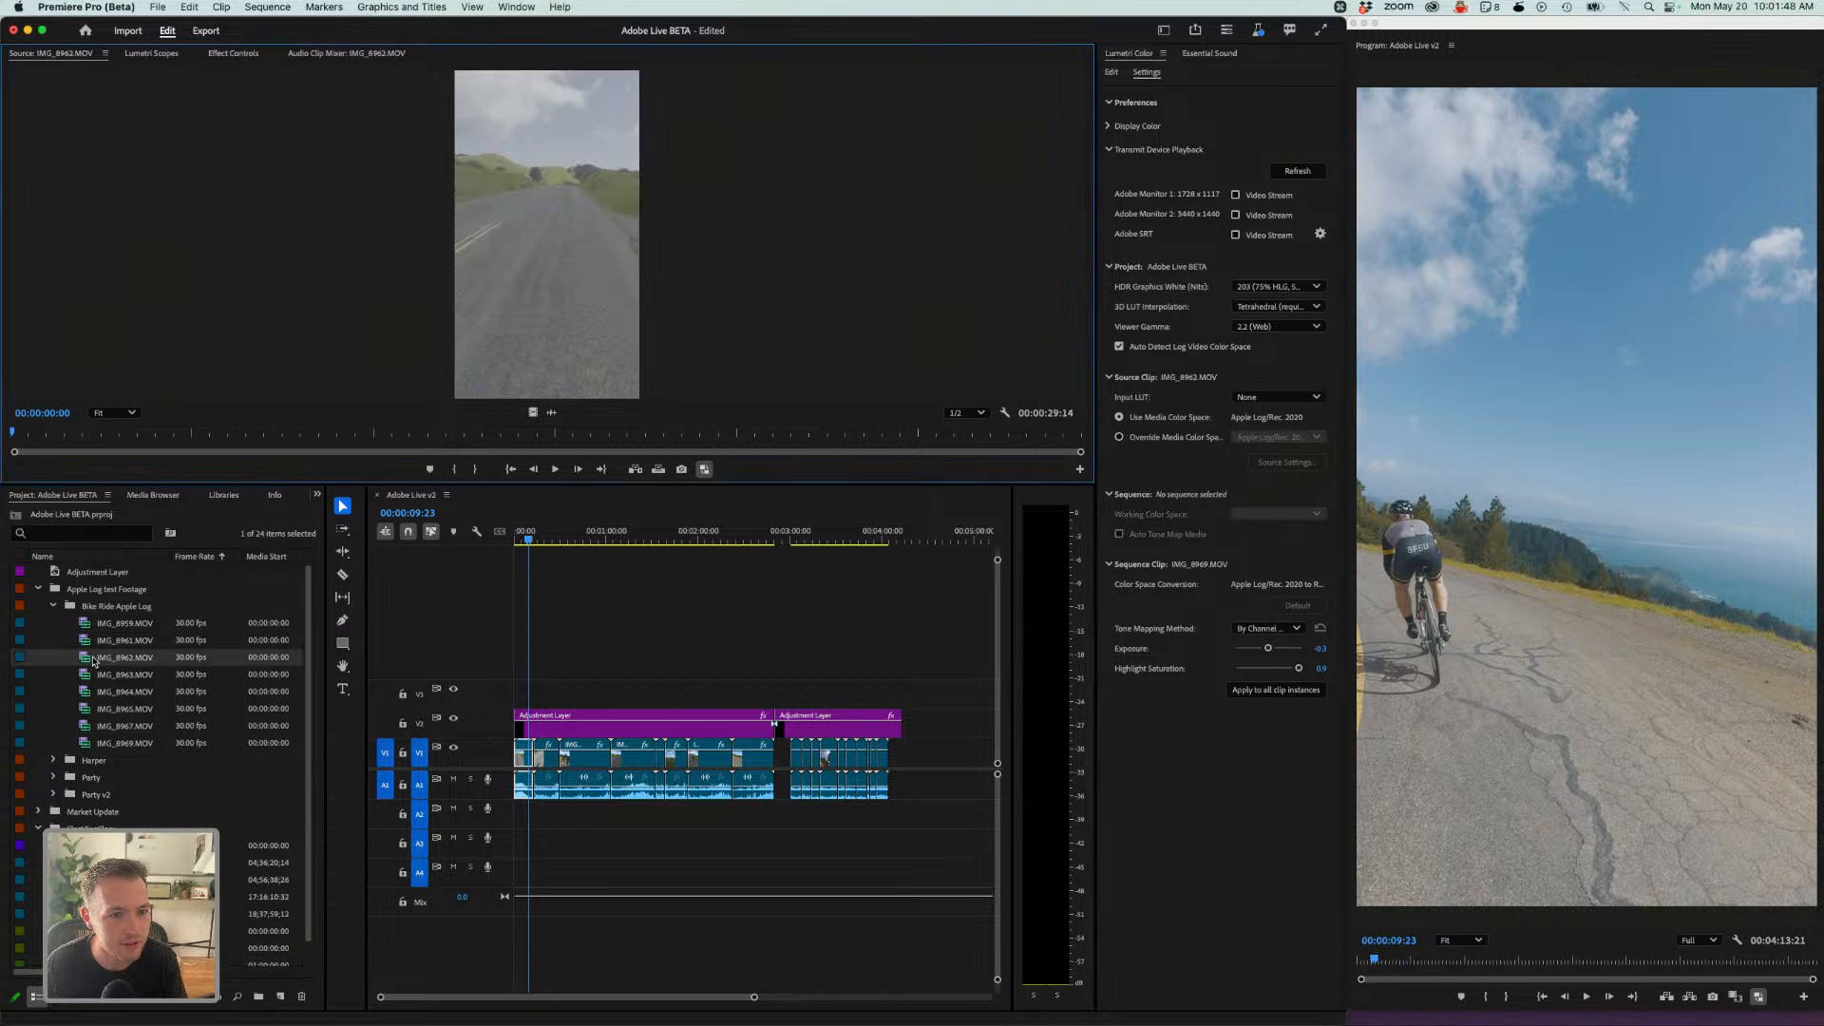
mouse_move(324, 436)
left_mouse_down()
mouse_move(404, 451)
mouse_move(304, 467)
mouse_move(383, 509)
mouse_move(393, 729)
mouse_move(411, 680)
mouse_move(447, 692)
mouse_move(303, 699)
mouse_move(433, 710)
left_mouse_up()
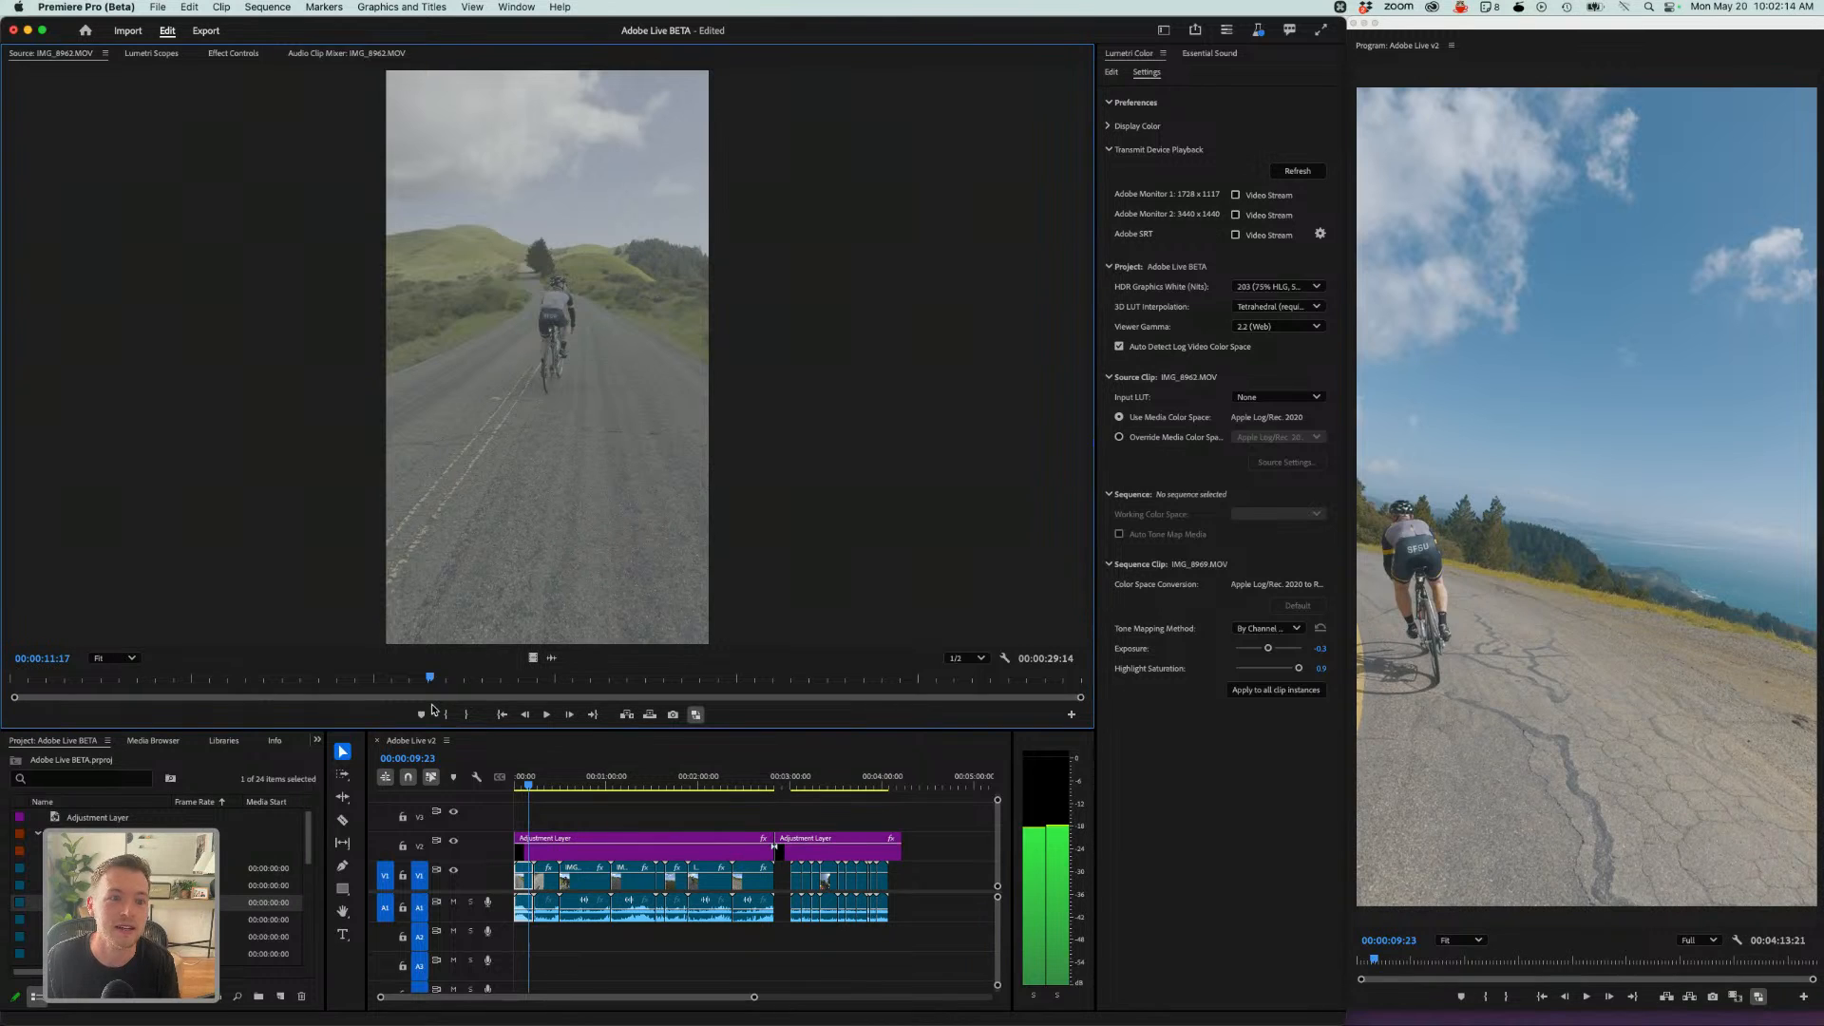
left_click_drag(434, 710, 450, 711)
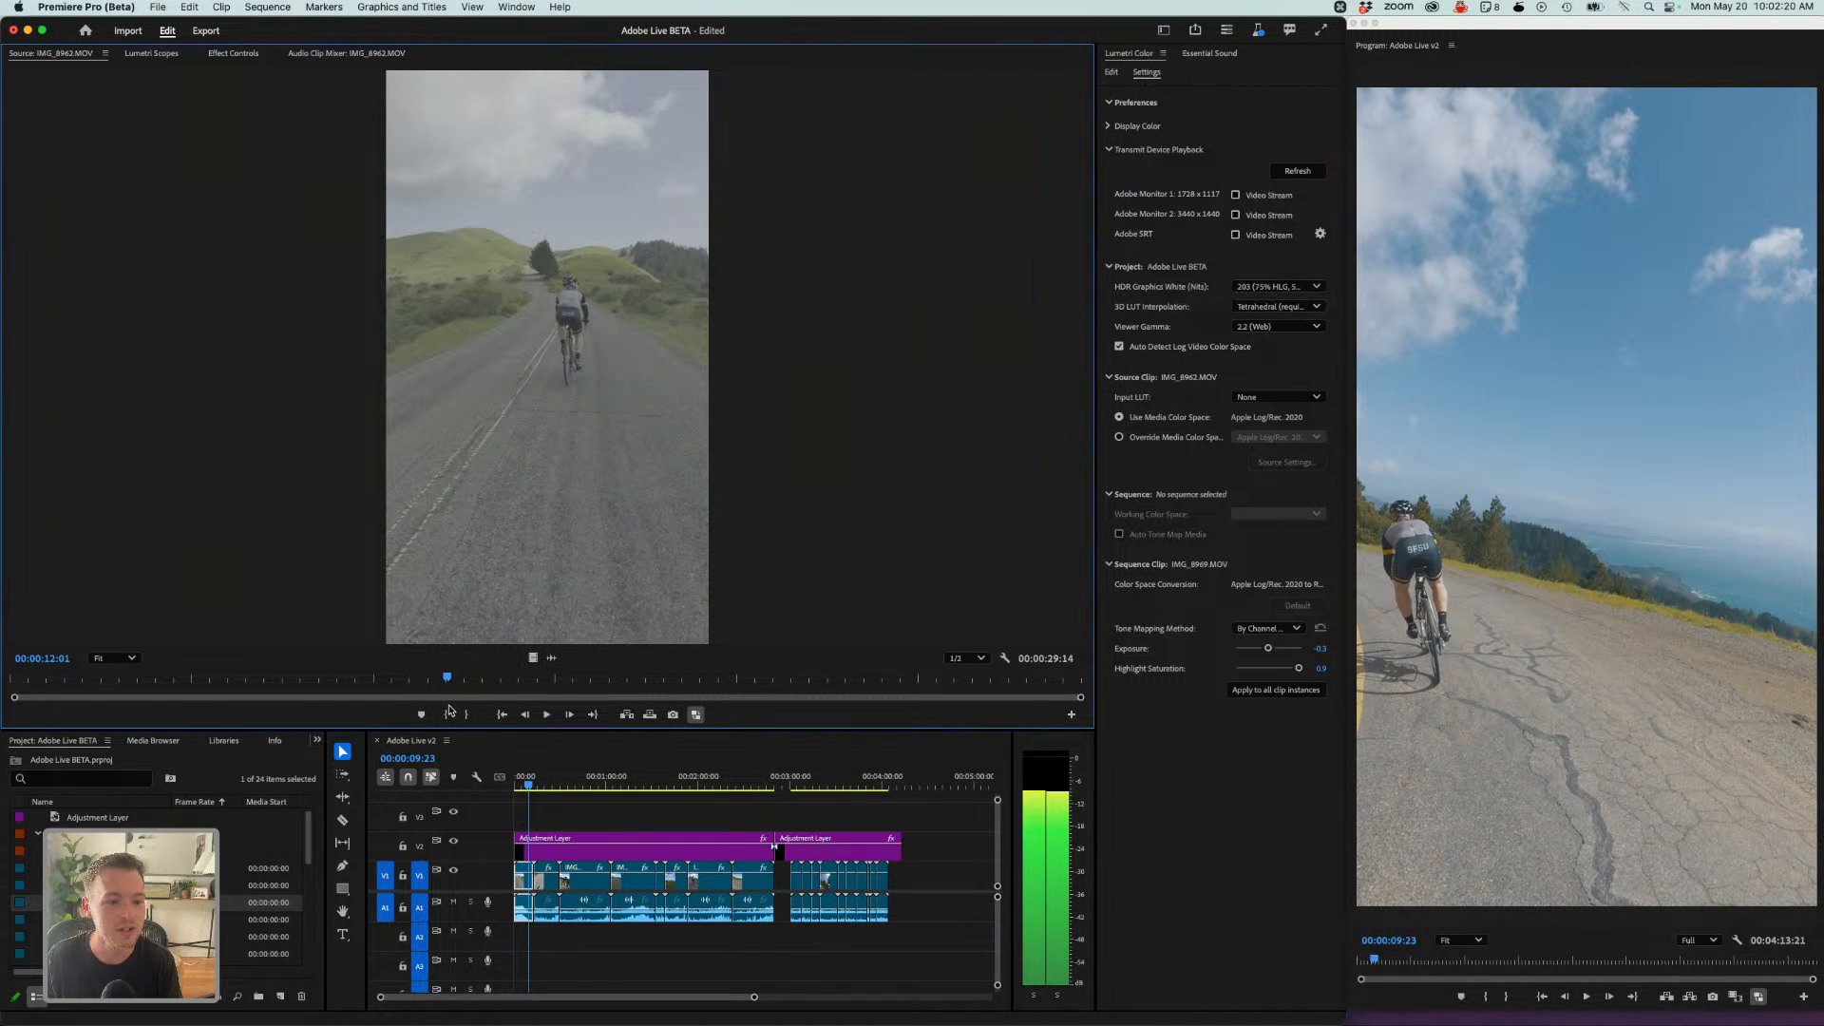
left_click_drag(451, 710, 399, 708)
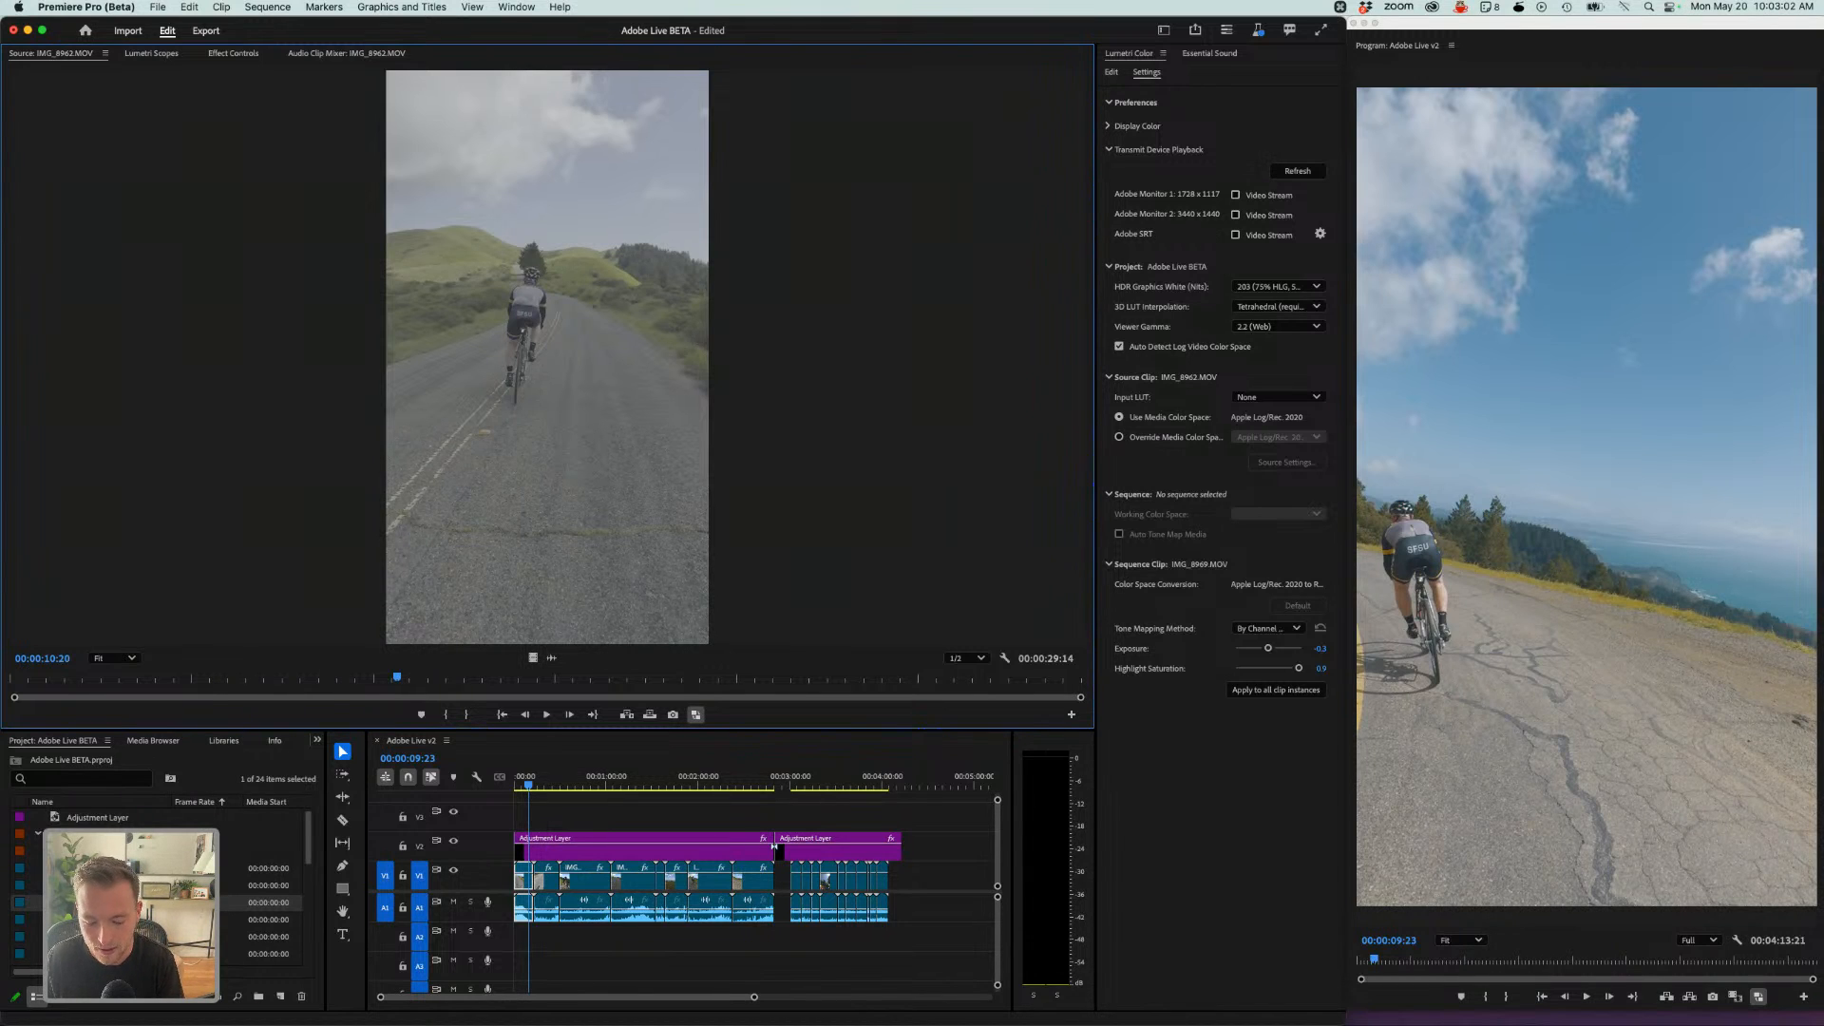
- Switch to Creative Cloud, browse the Beta apps category, and return to Premiere Pro
key("super+Tab")
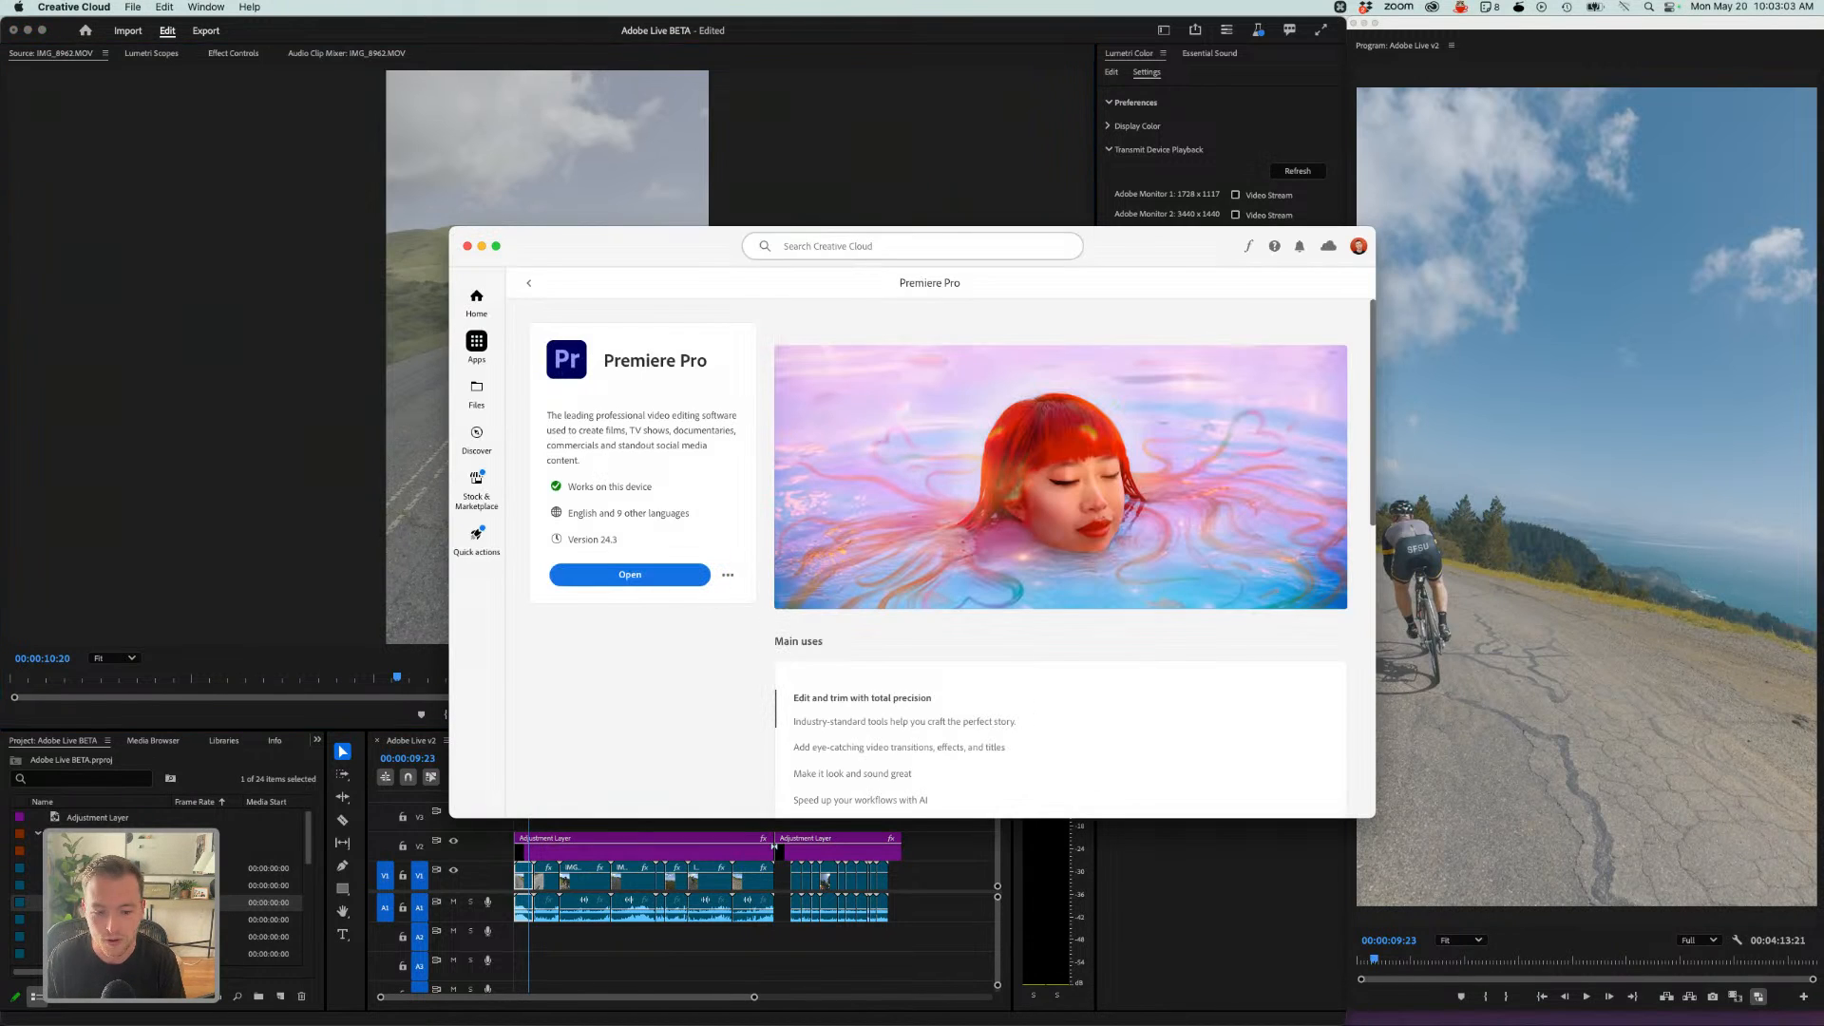
left_click(529, 285)
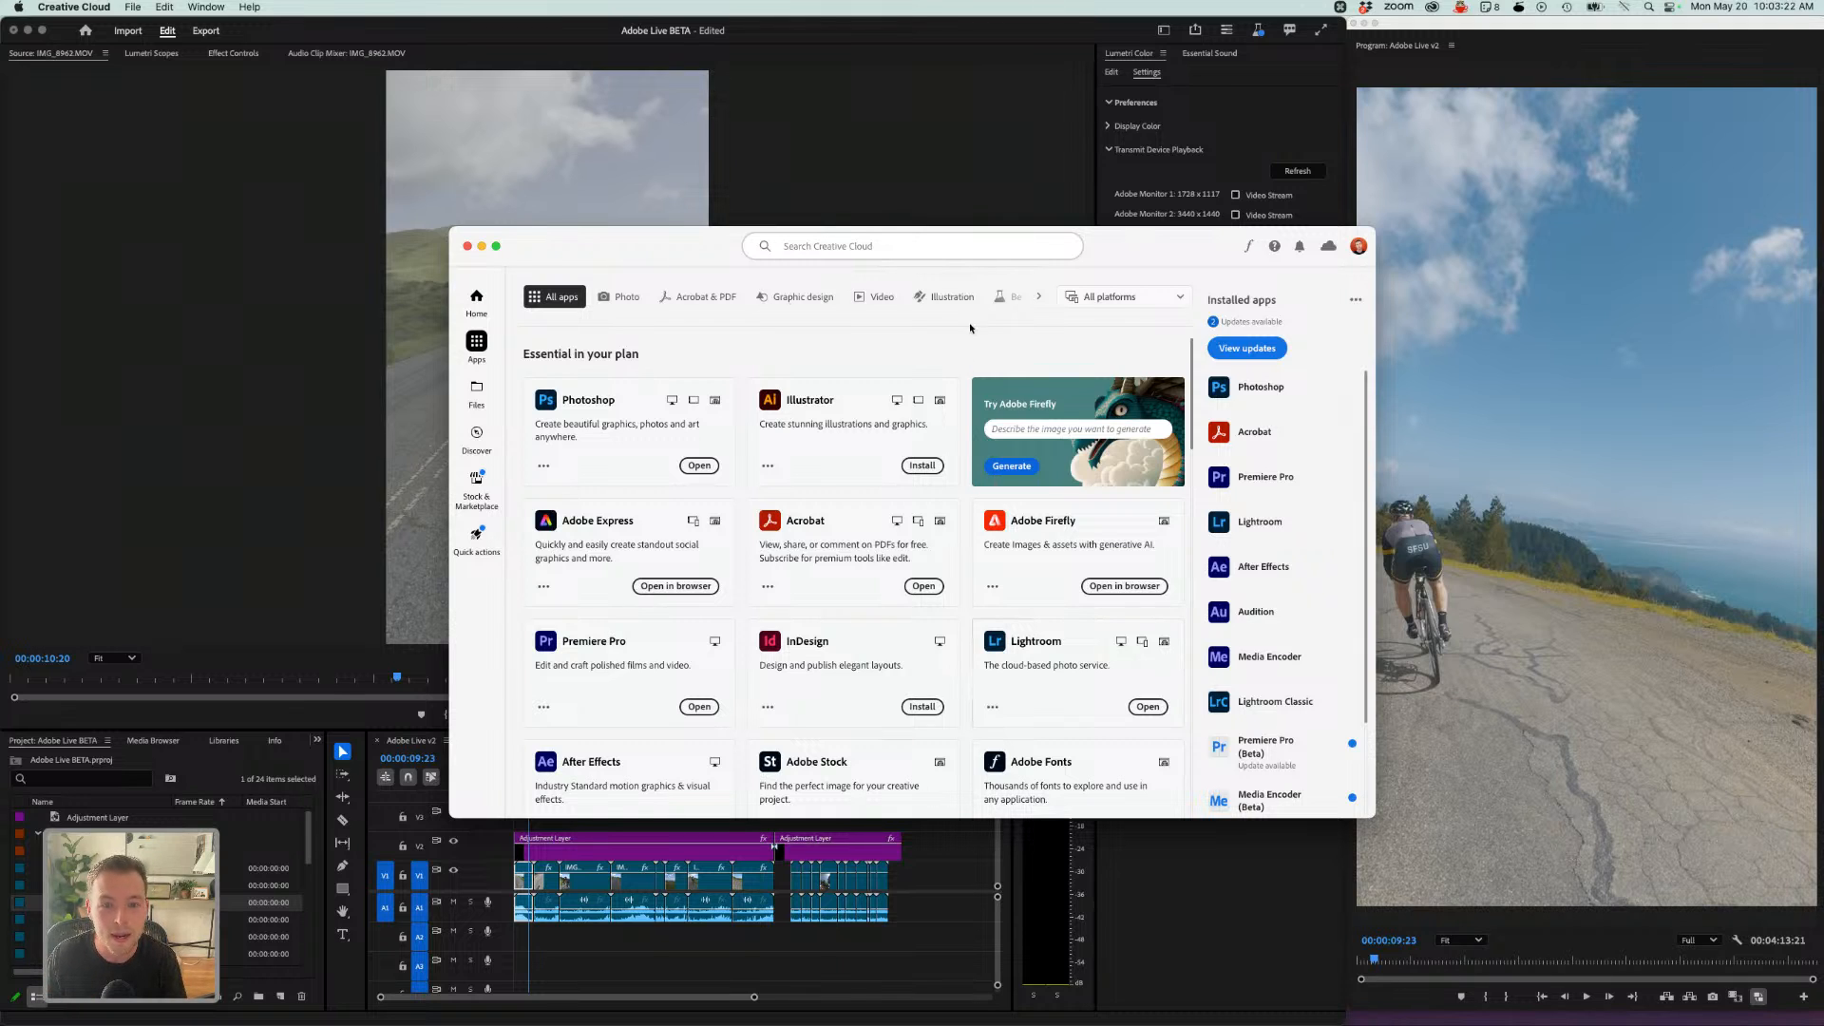
left_click(1009, 298)
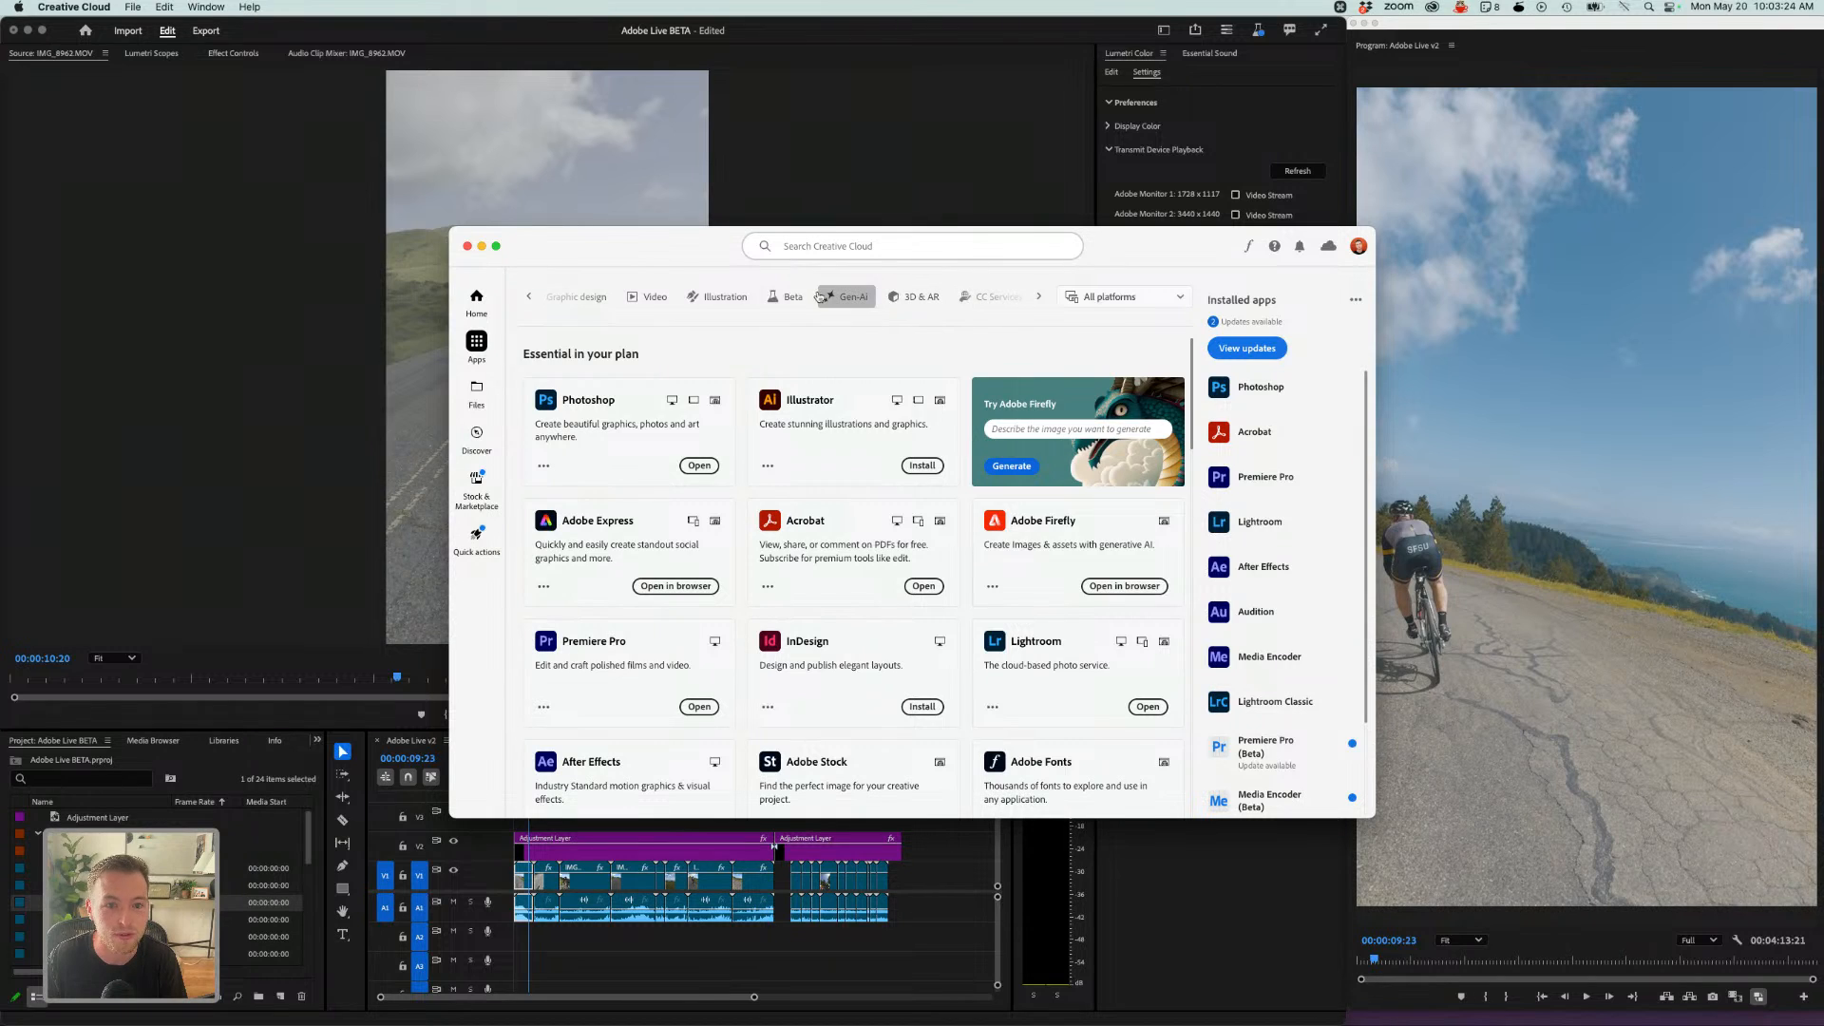
left_click(784, 297)
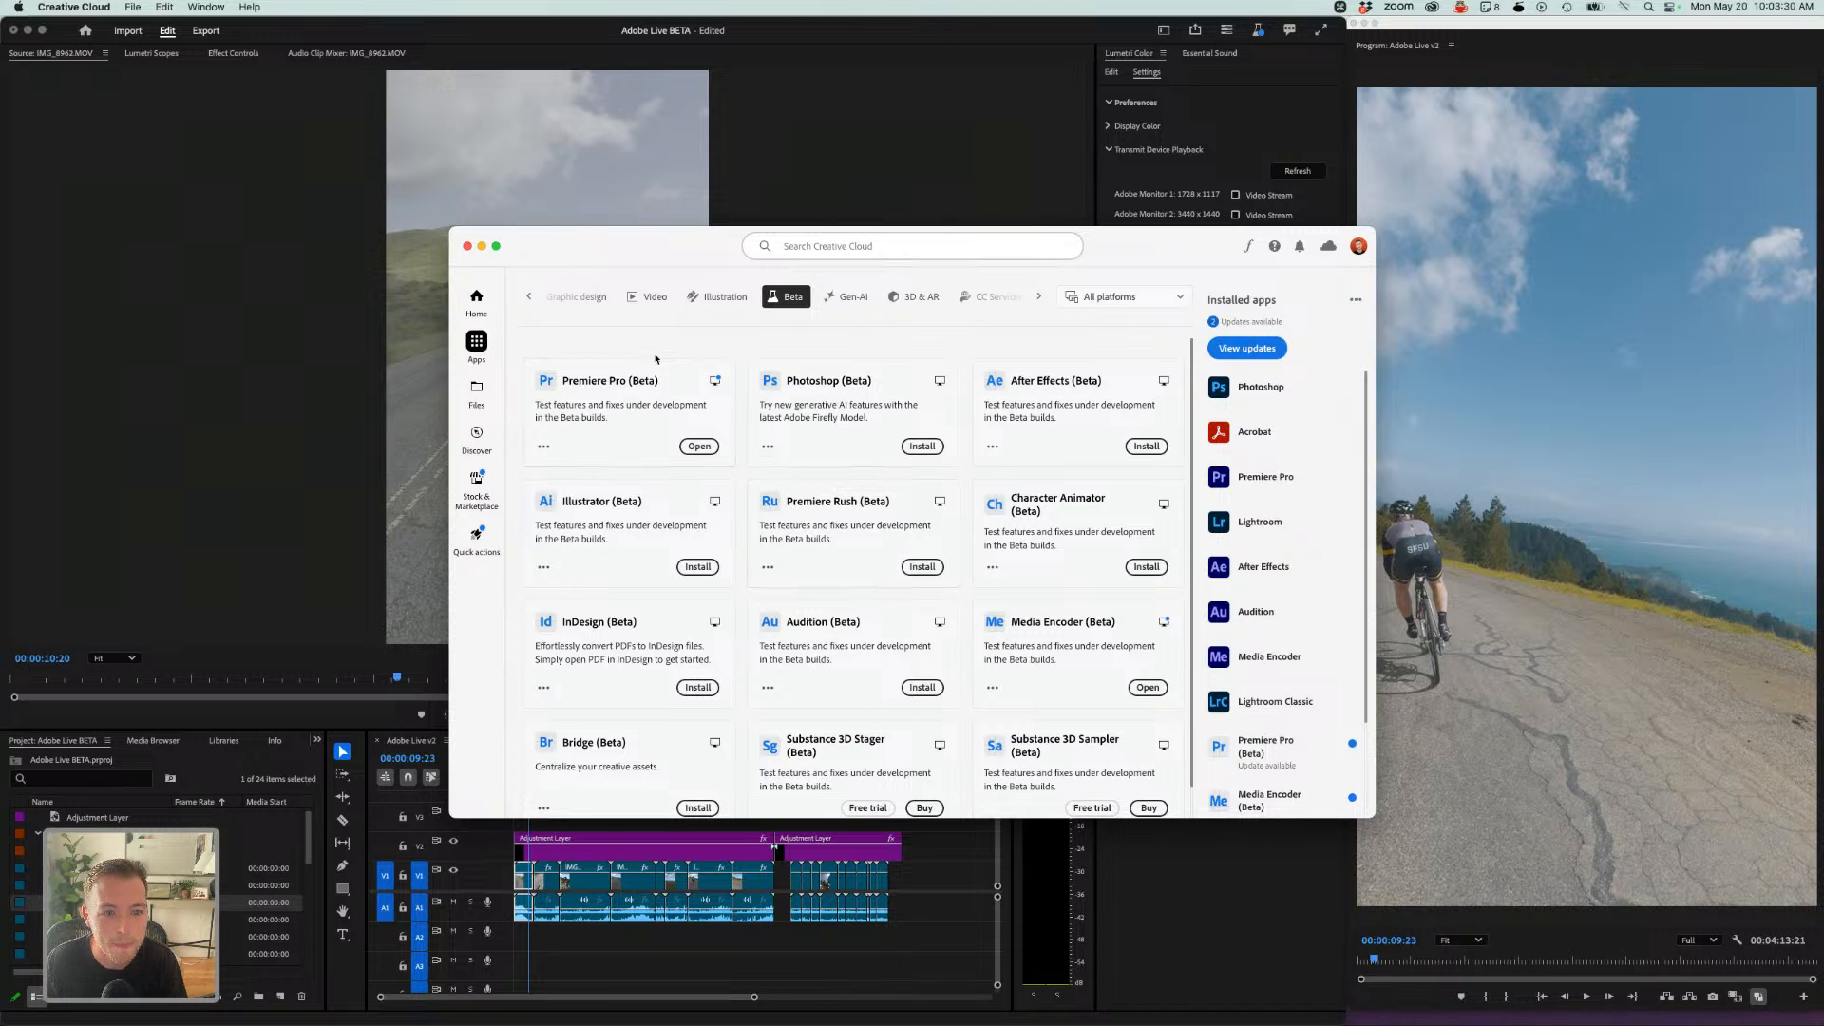
left_click(443, 253)
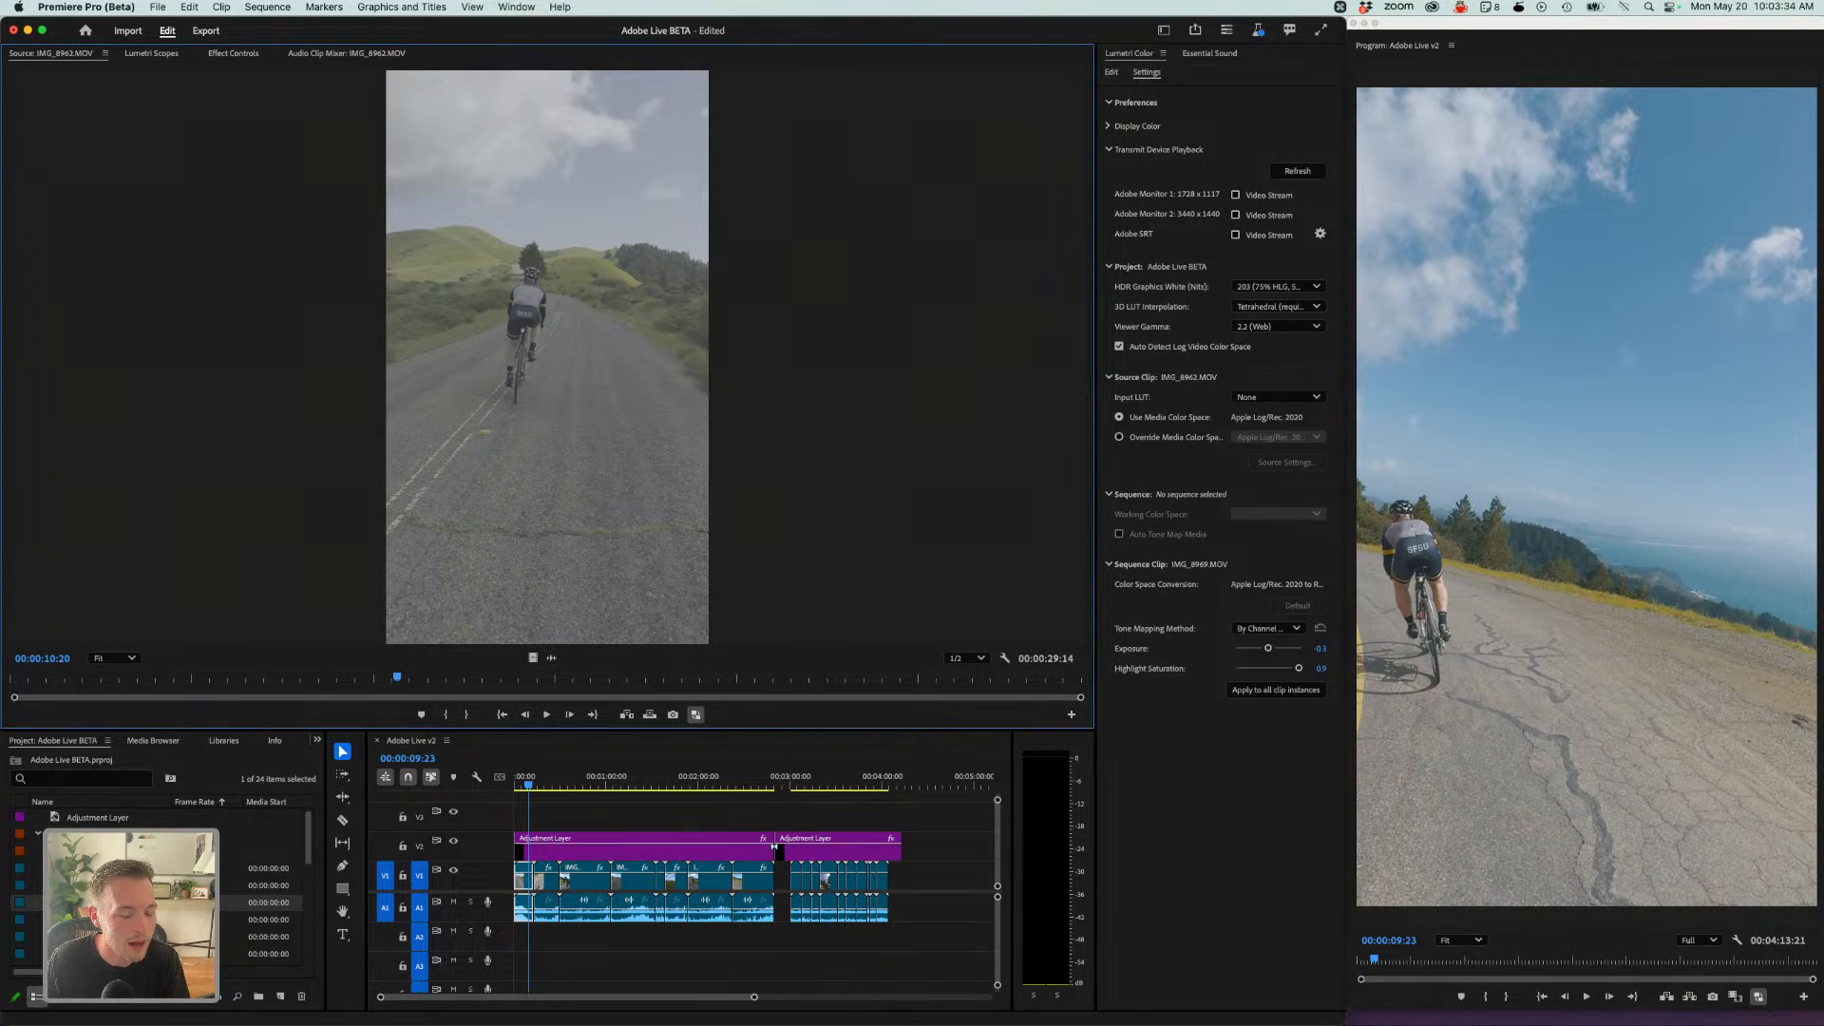
- Collapse the footage folder and add two more camera clips from the project bin to the end of the sequence
left_click(51, 851)
scroll(161, 884, "down", 3)
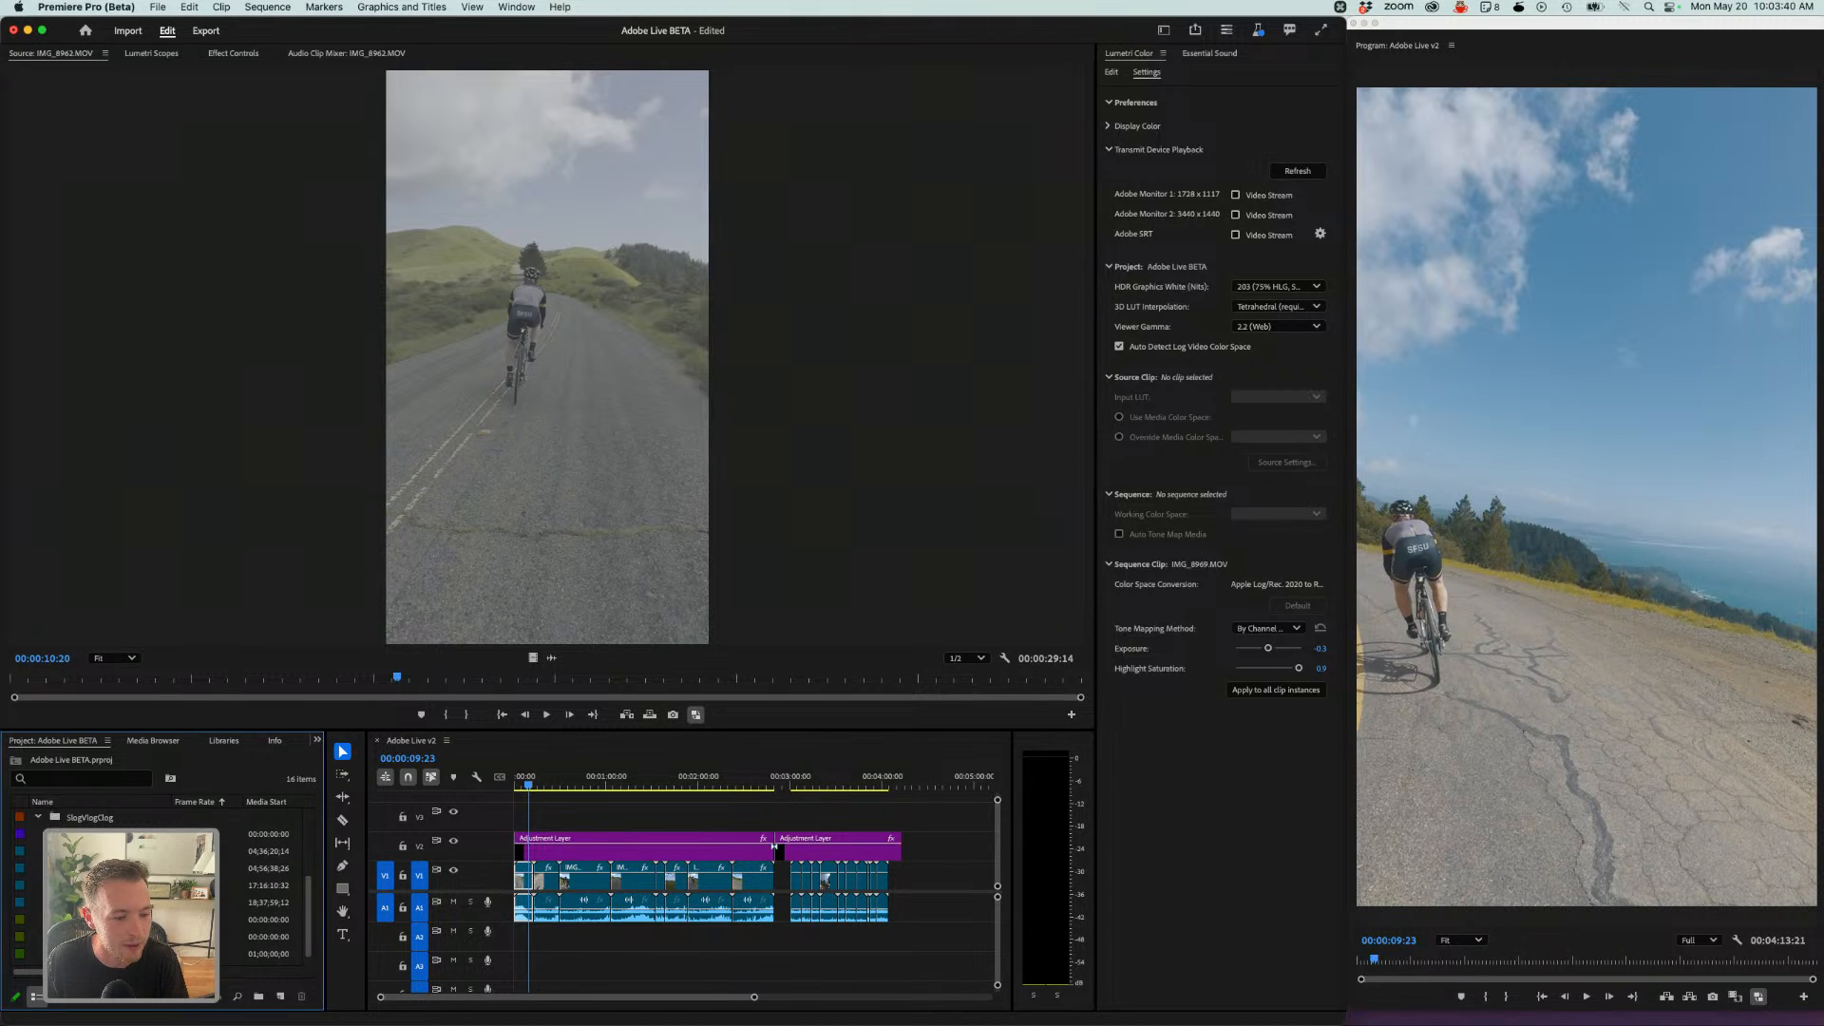
scroll(162, 884, "up", 1)
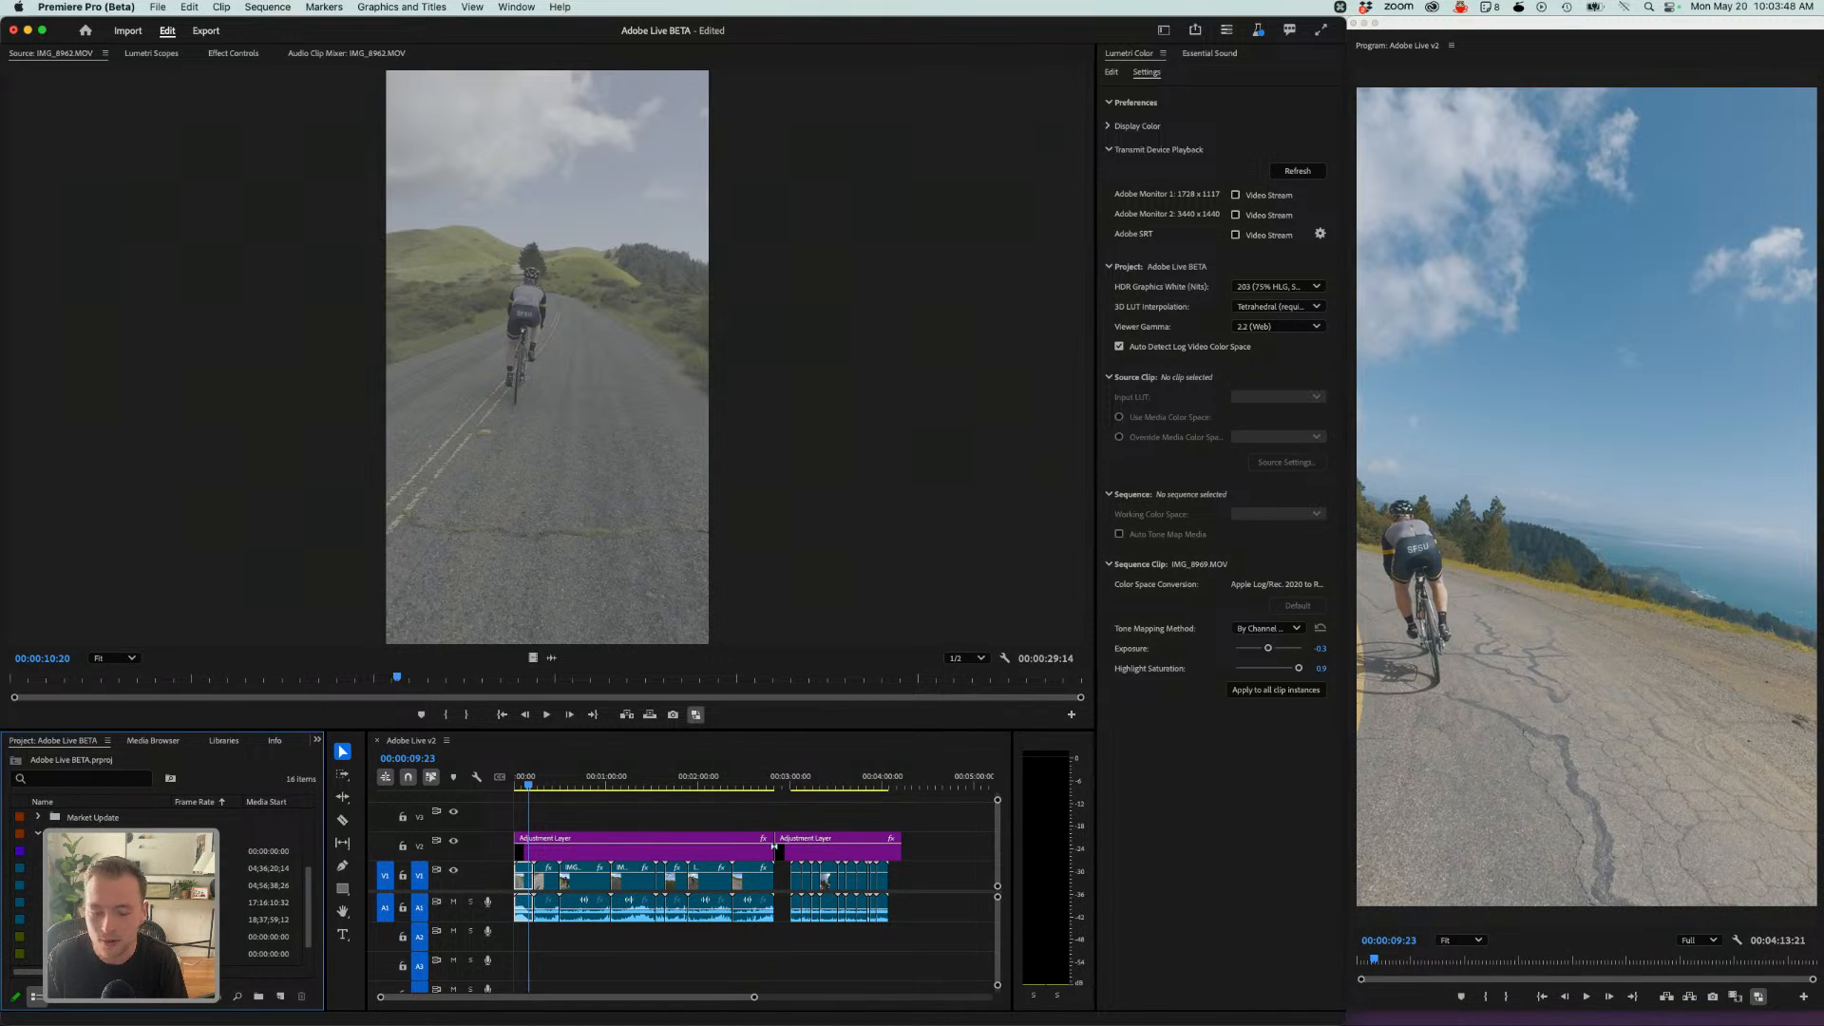
left_click_drag(133, 867, 929, 883)
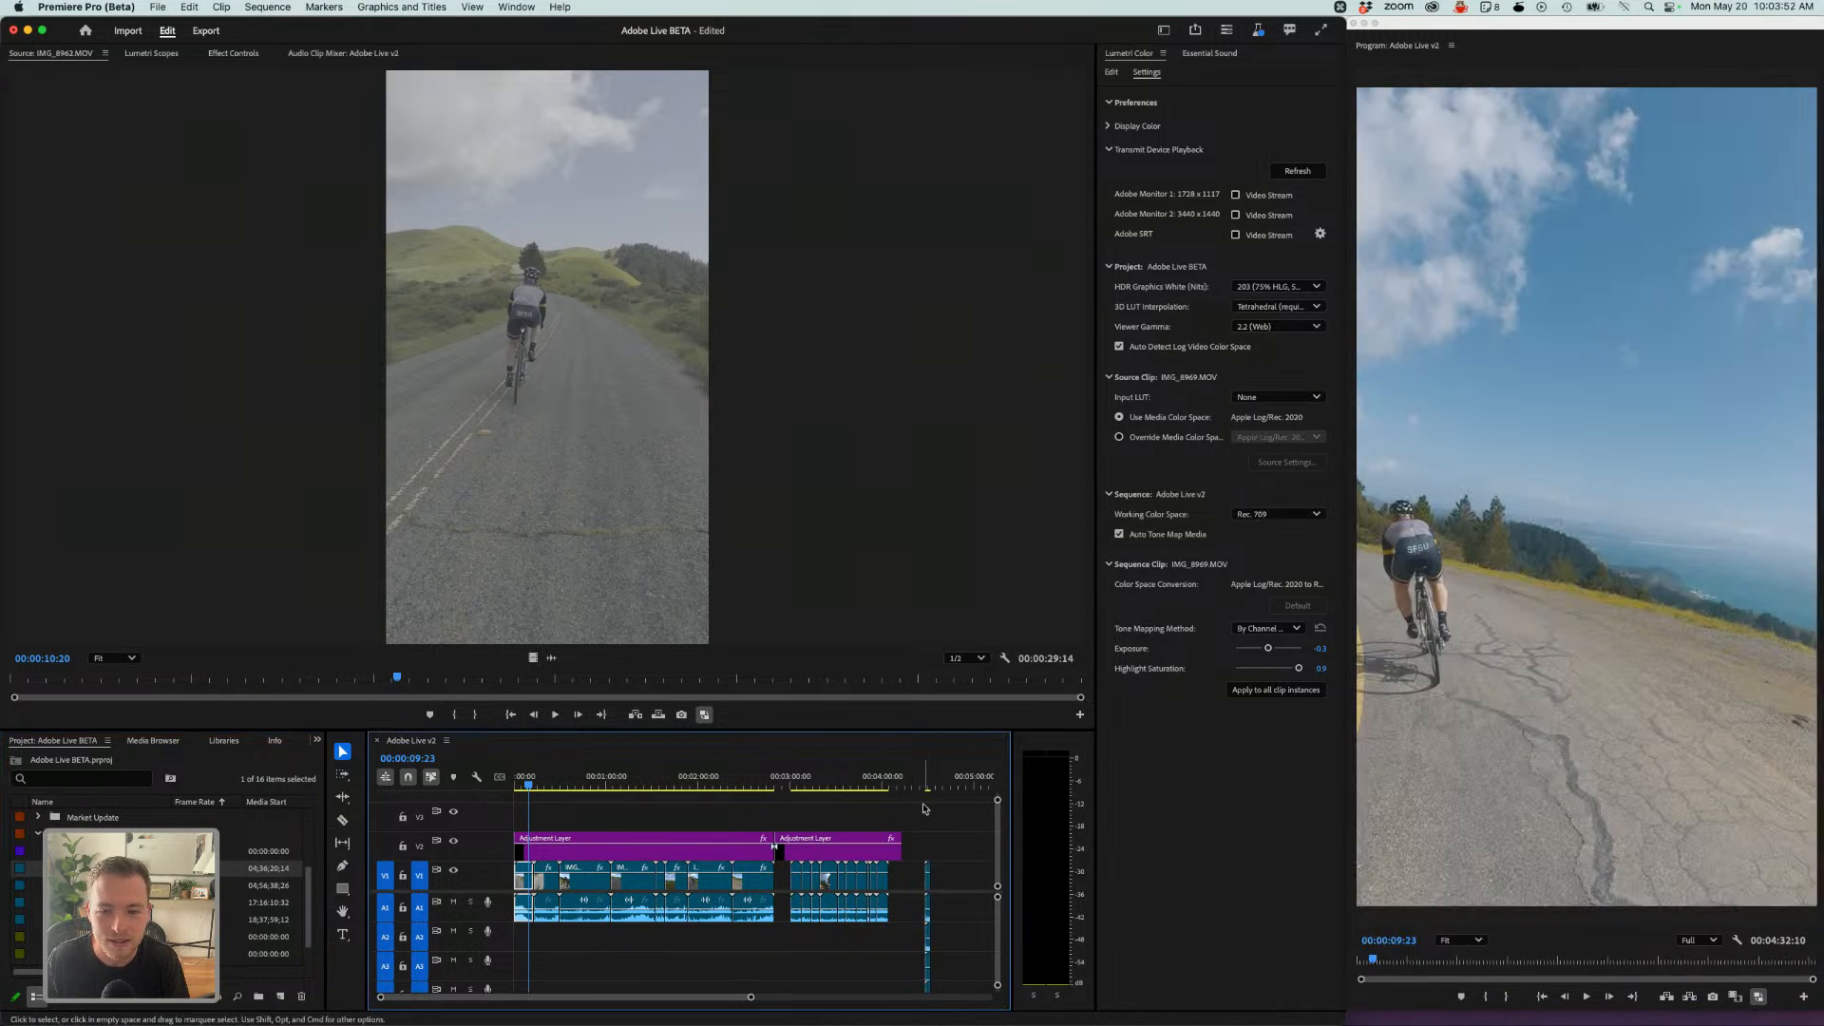
left_click(133, 902)
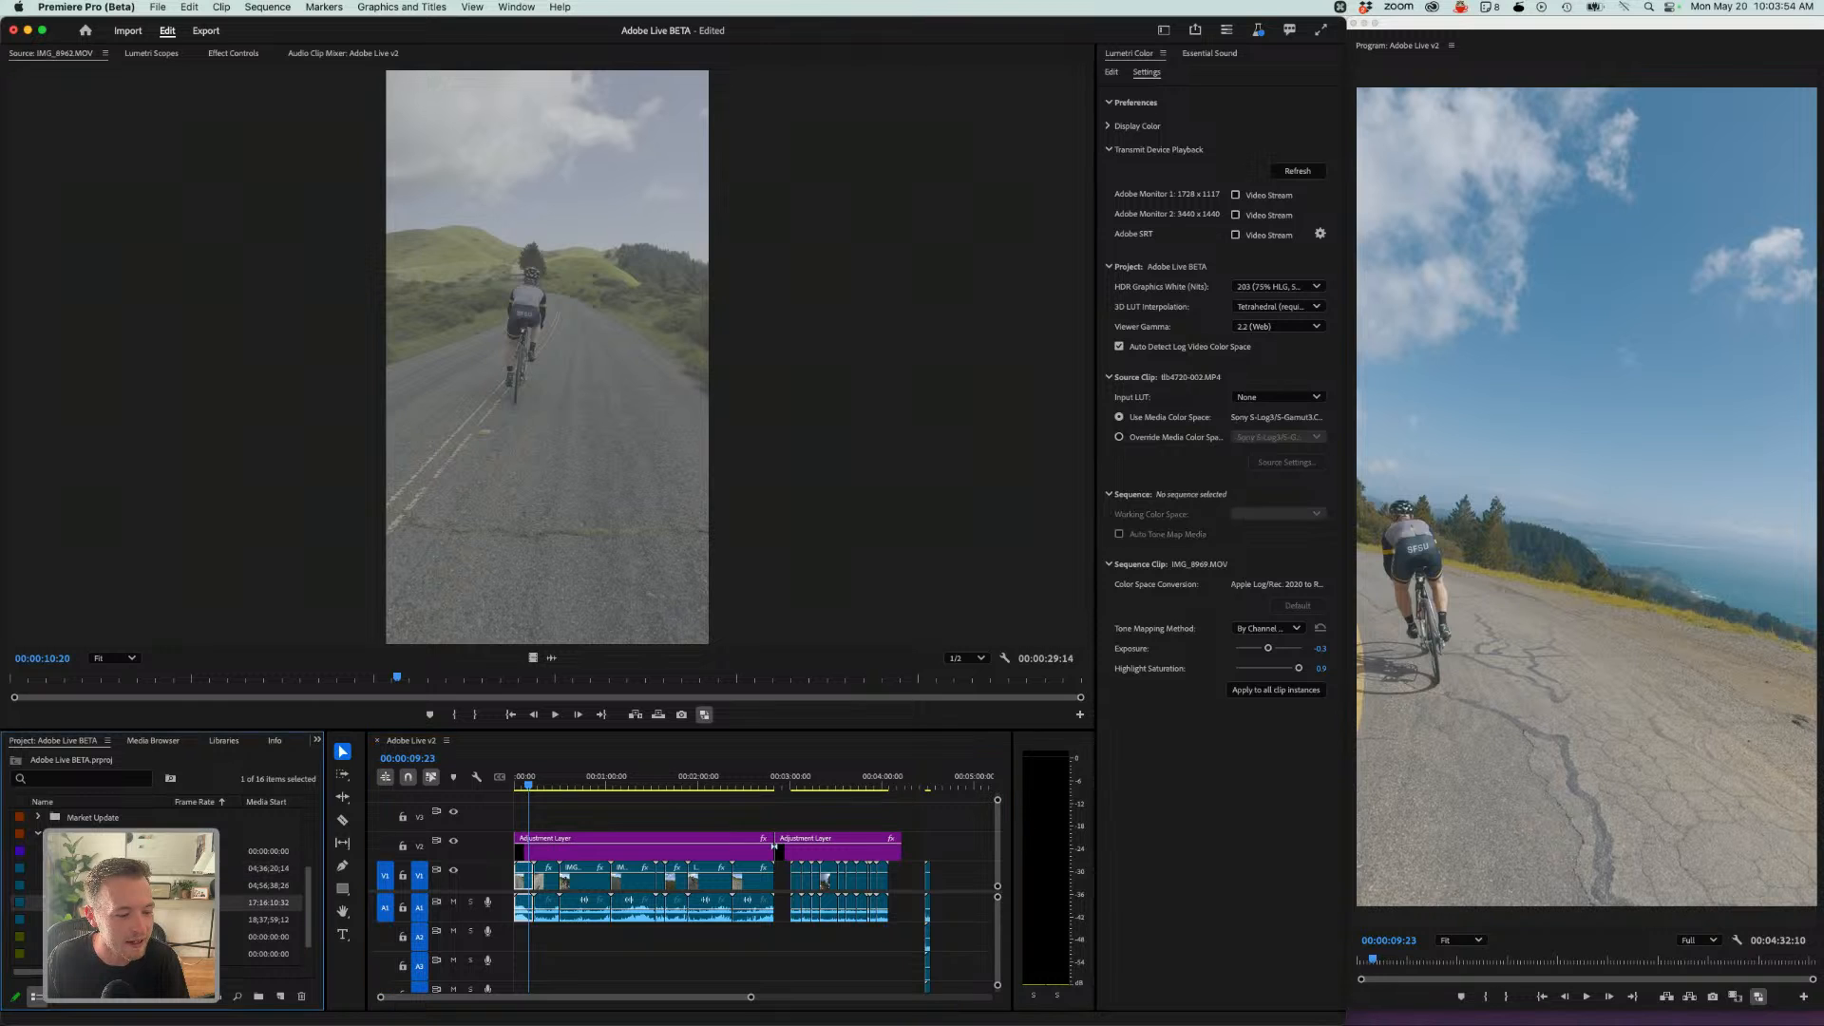
left_click_drag(133, 902, 950, 910)
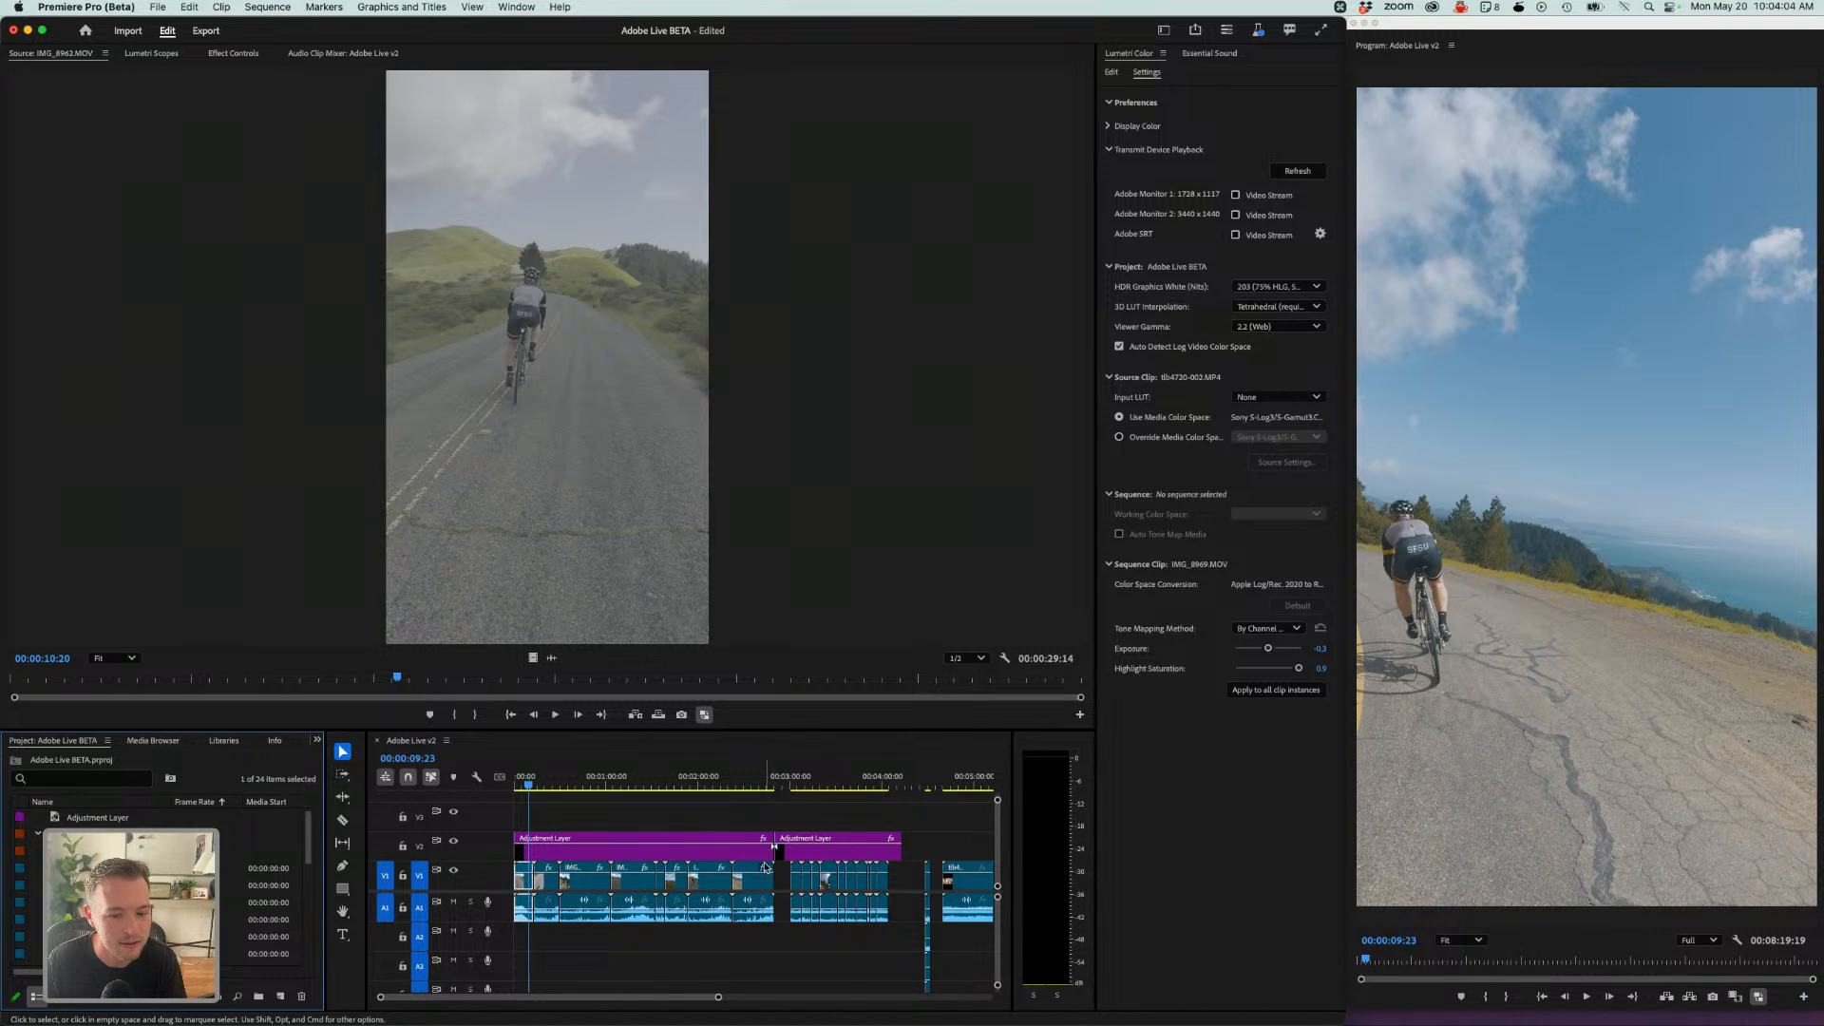
- Drop another clip into the sequence after the gap and delete the 00470-003.MP4 clip
scroll(662, 887, "right", 5)
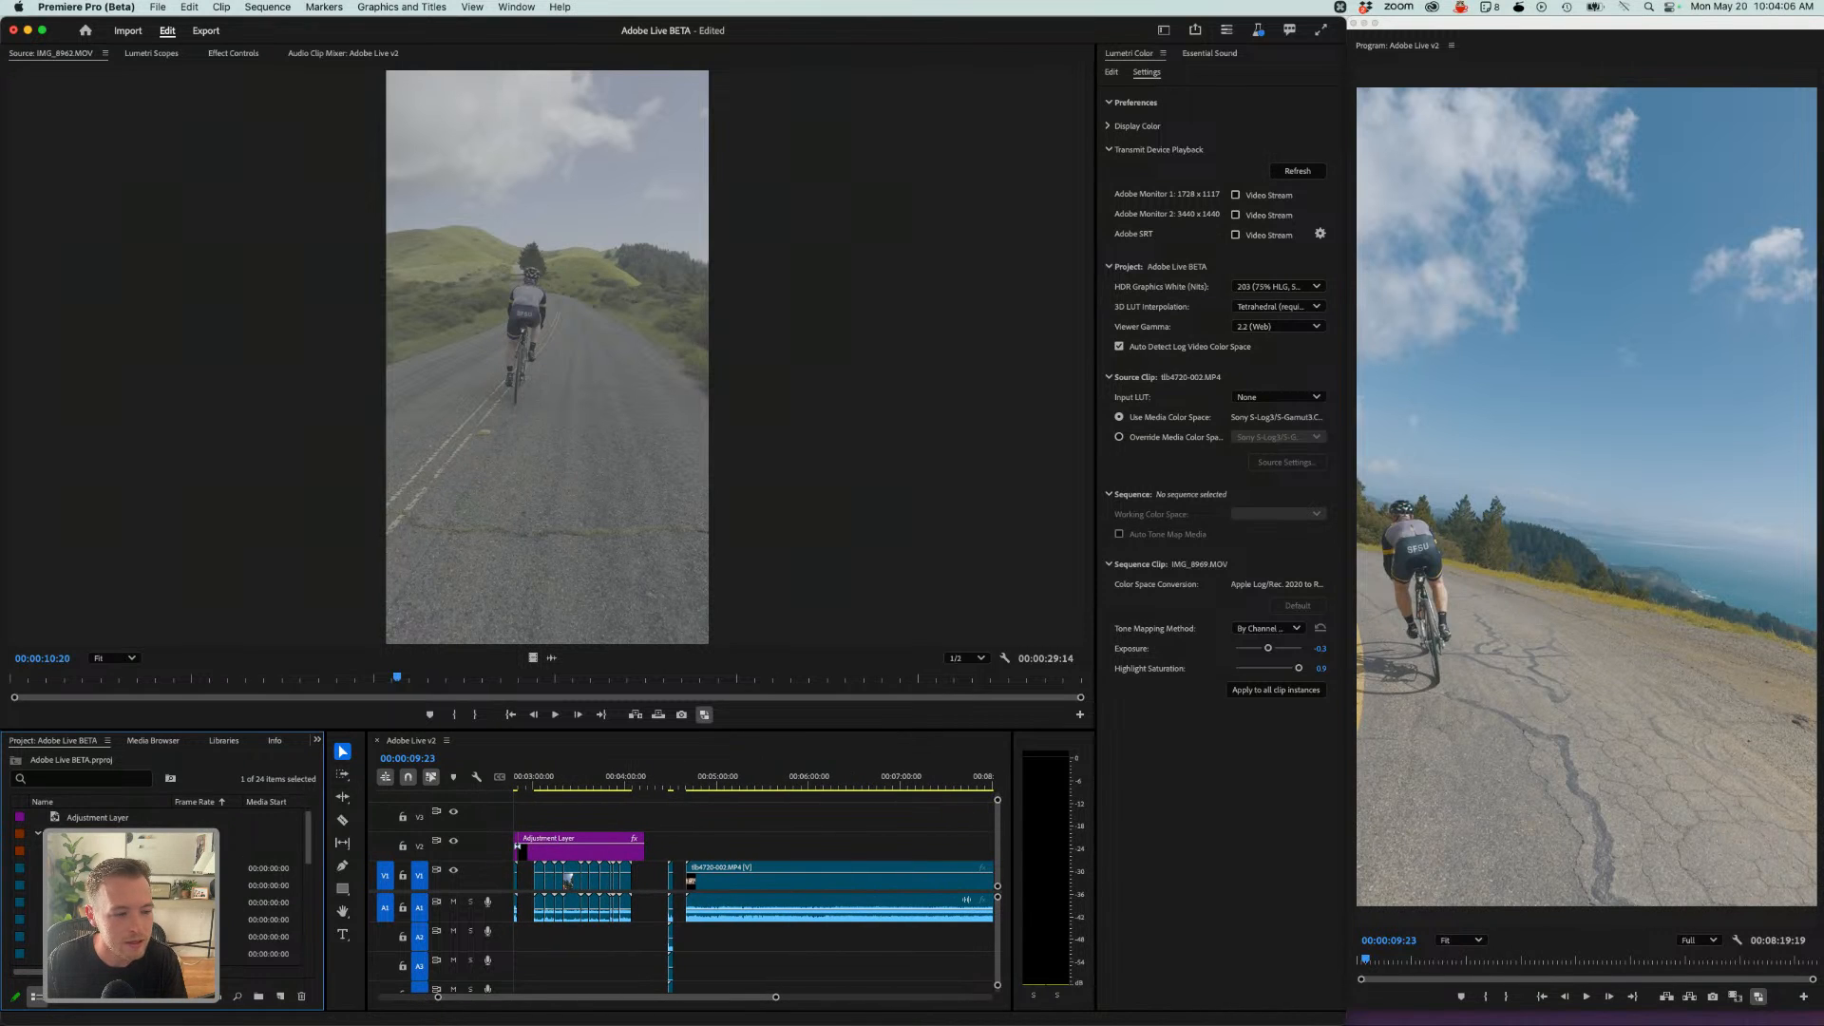
left_click_drag(105, 885, 718, 877)
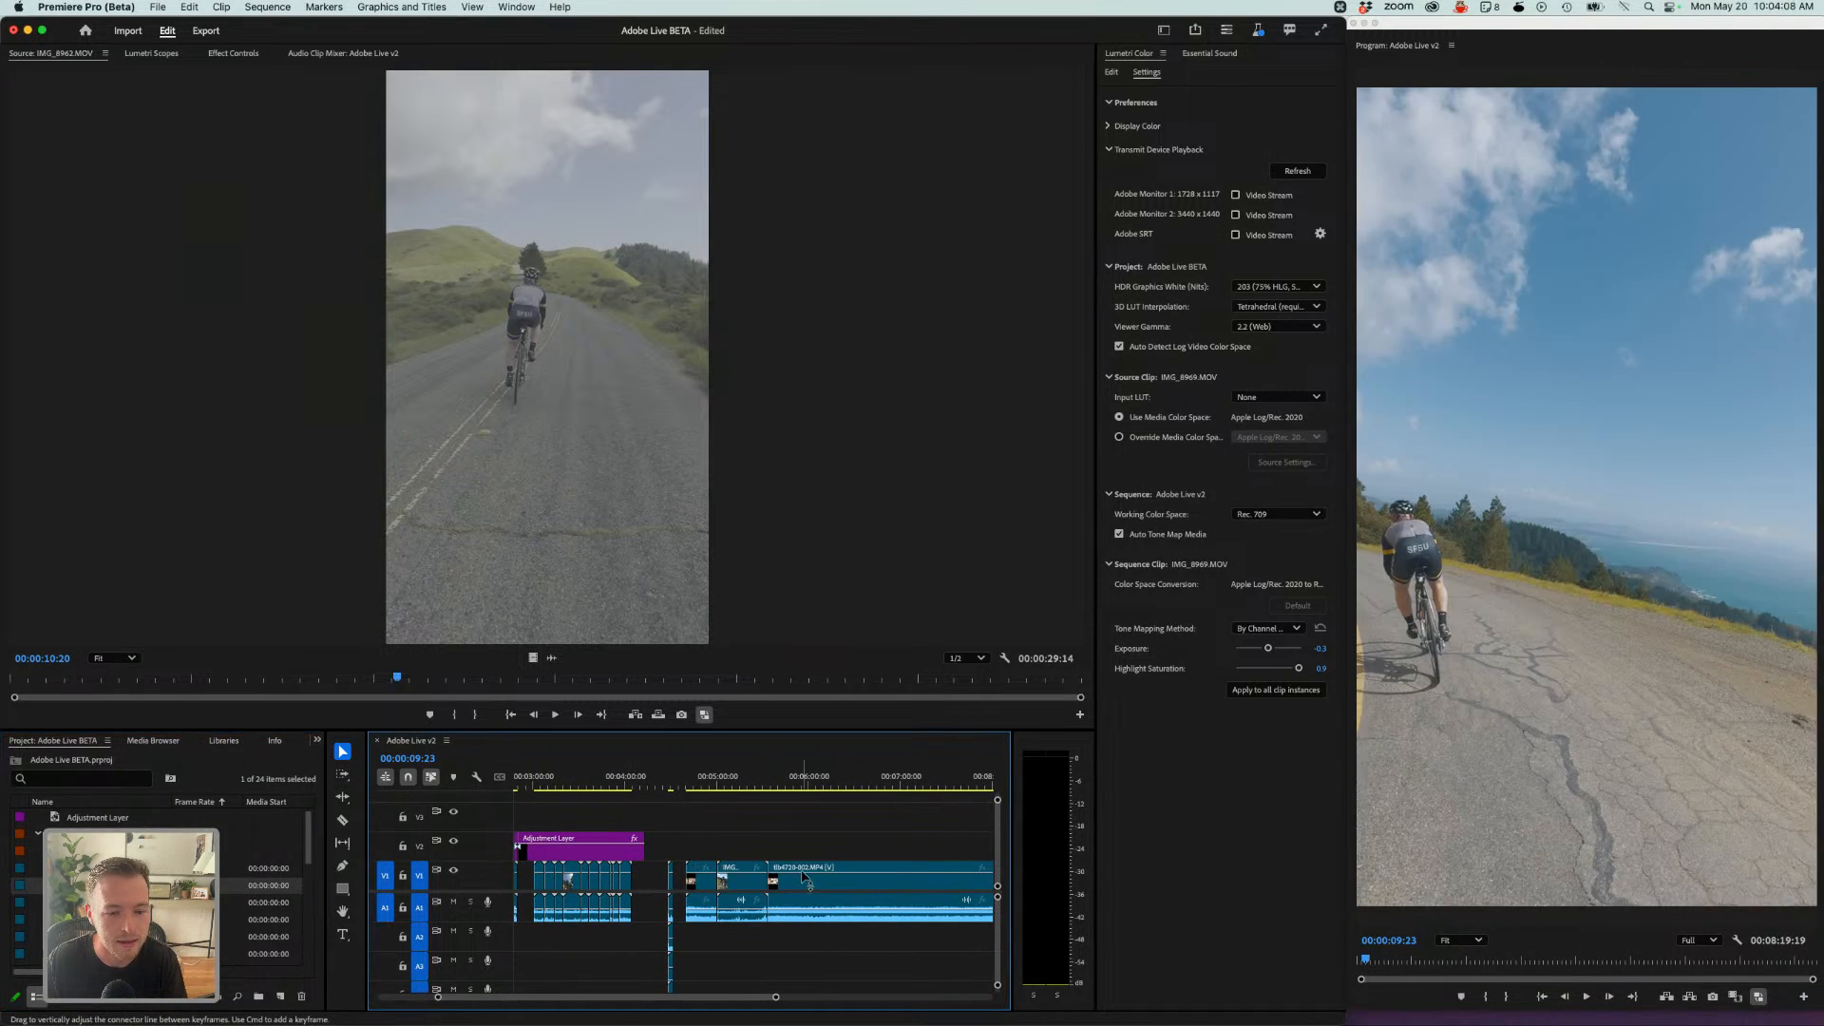
left_click(802, 872)
key("Delete")
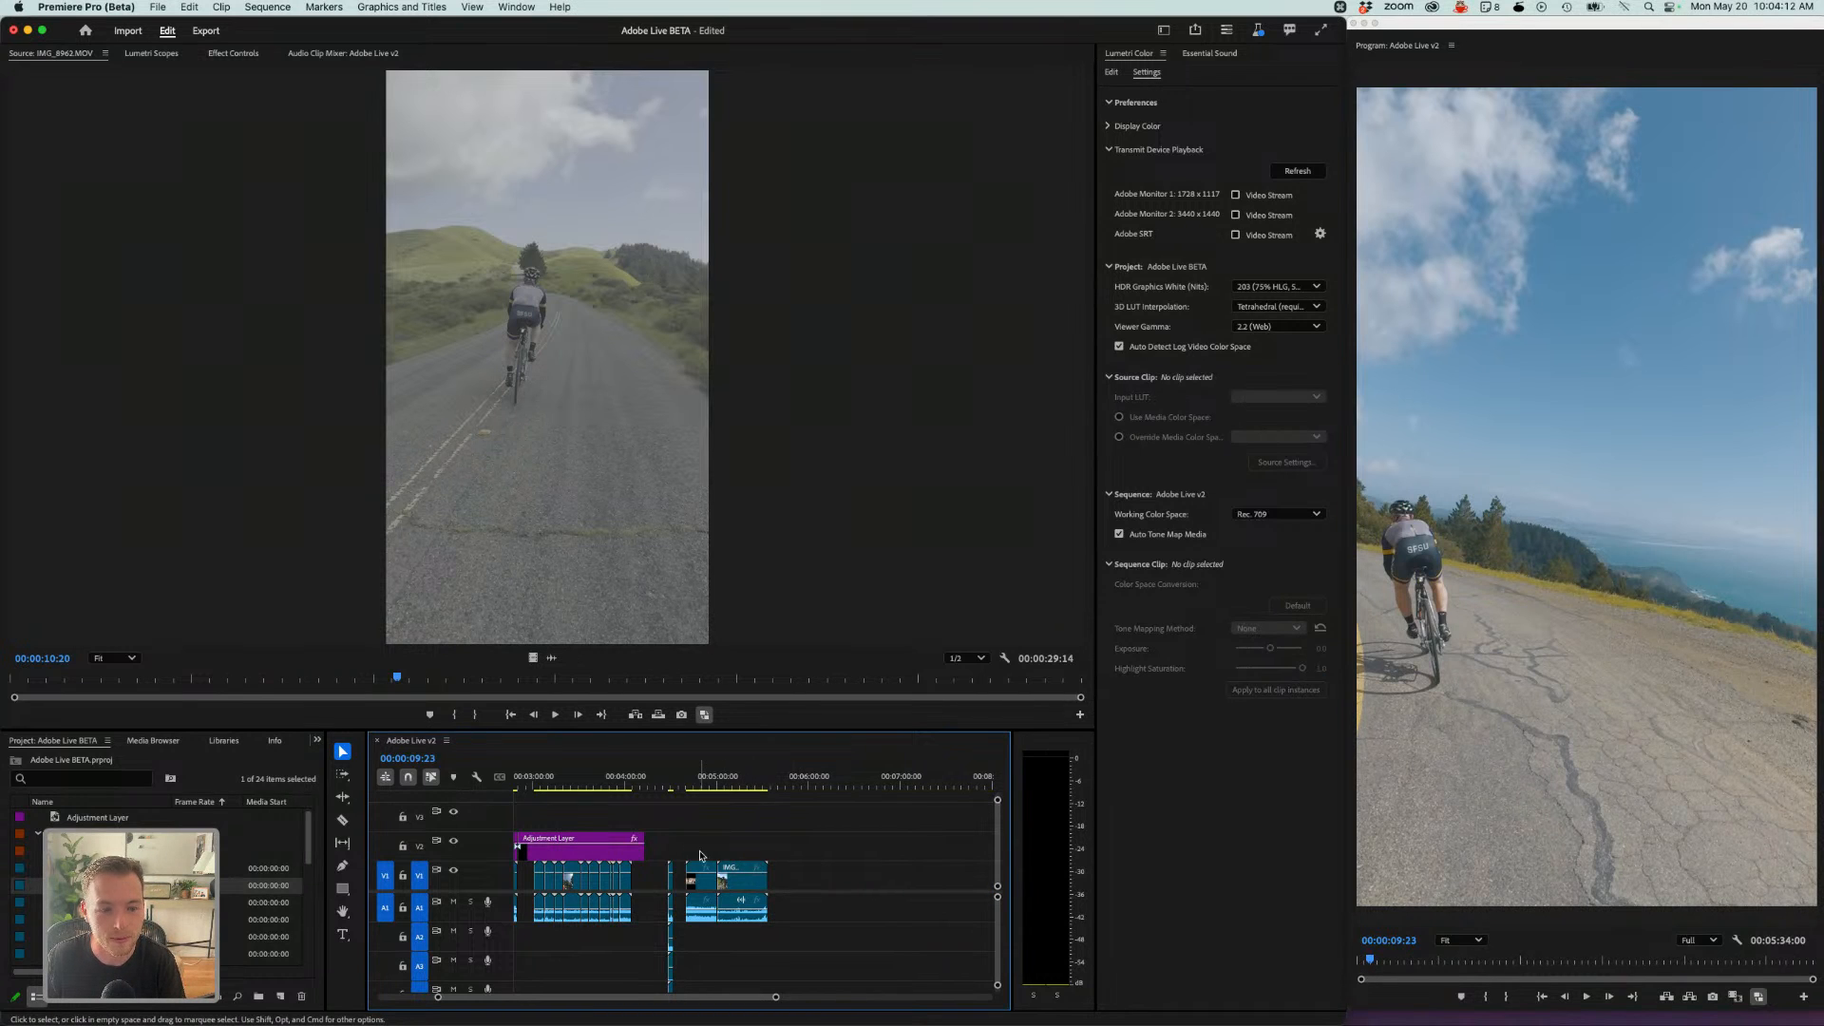
- Park the playhead on the Panasonic clip and open the workspace list to review it
left_click(672, 787)
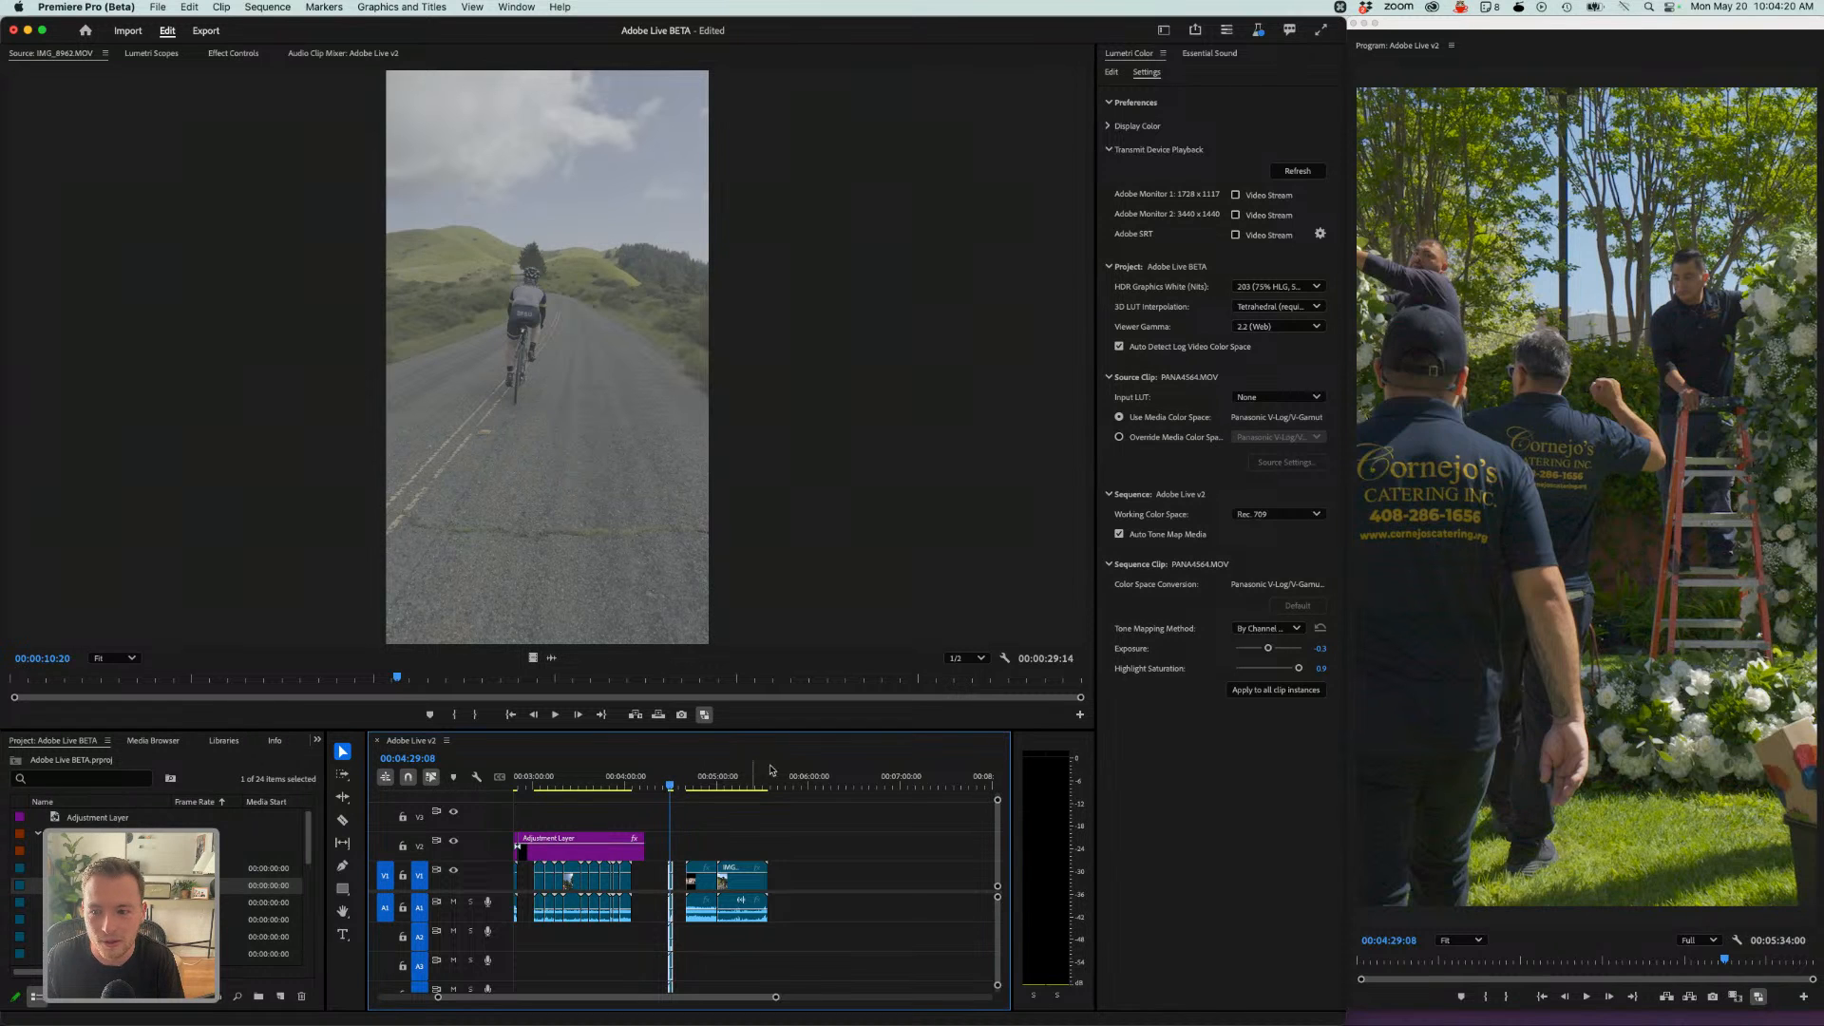
scroll(944, 280, "down", 2)
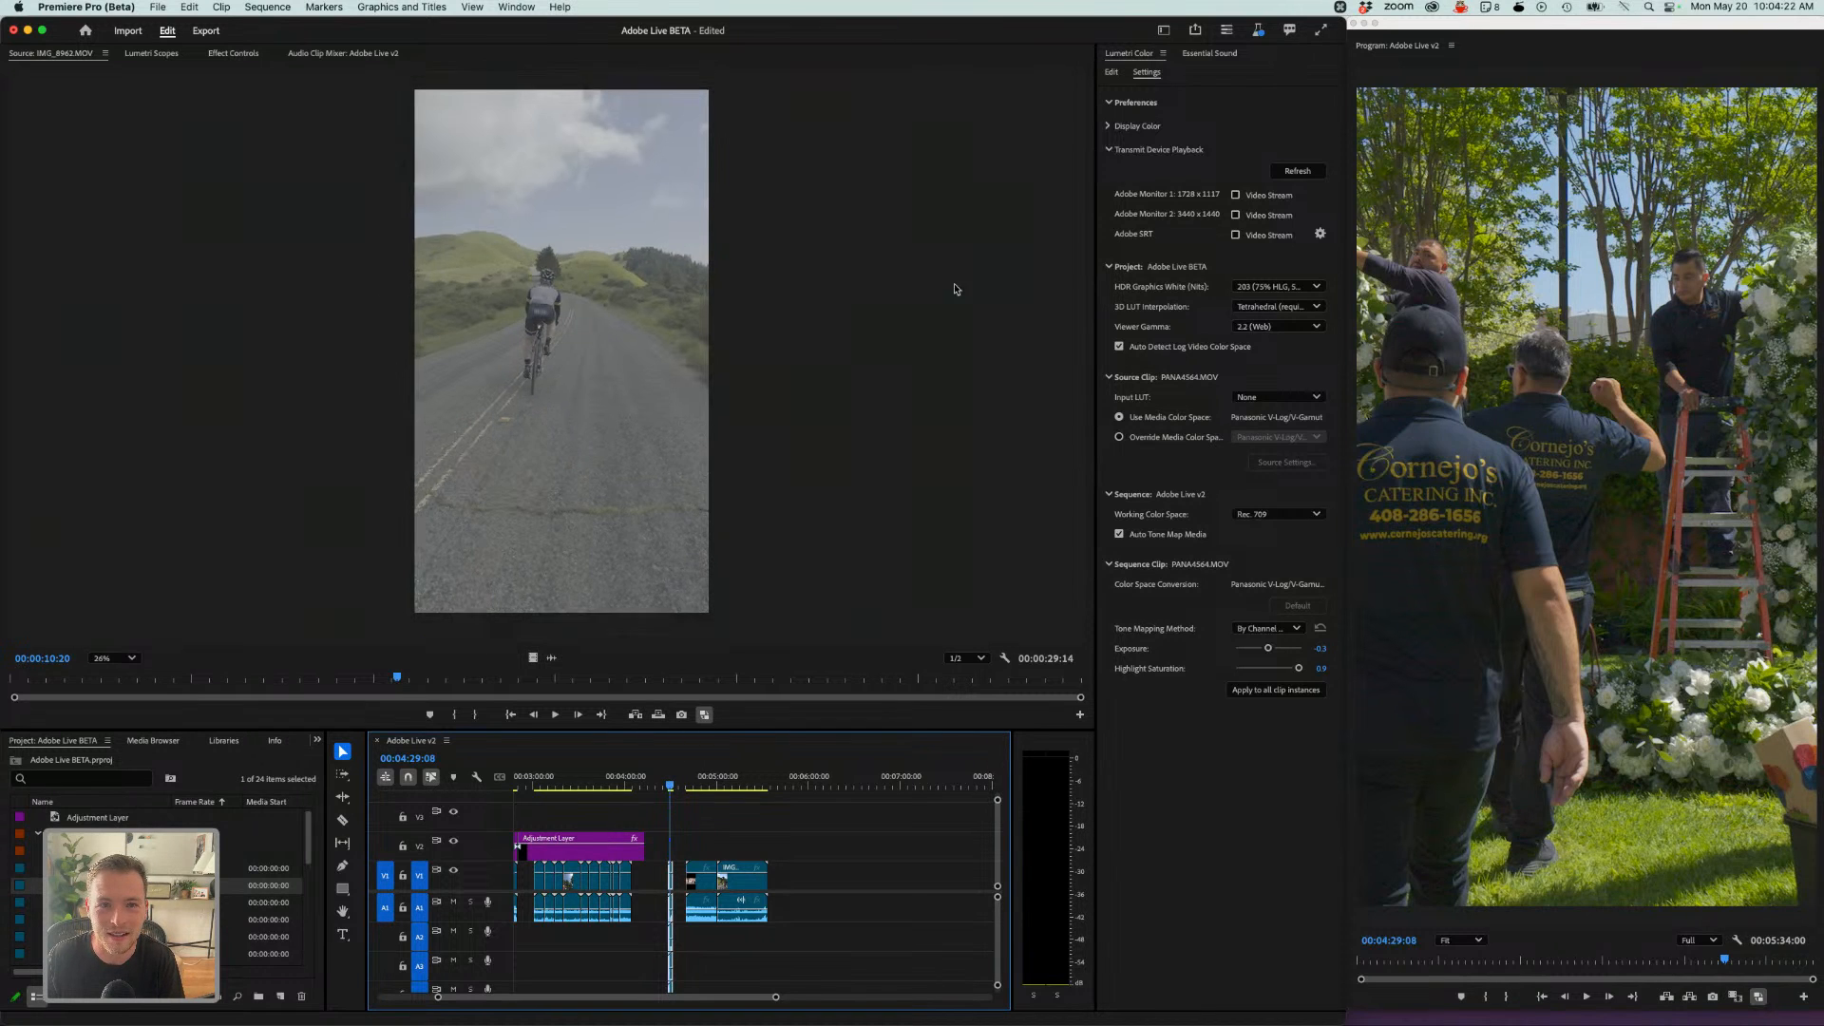
left_click(1162, 30)
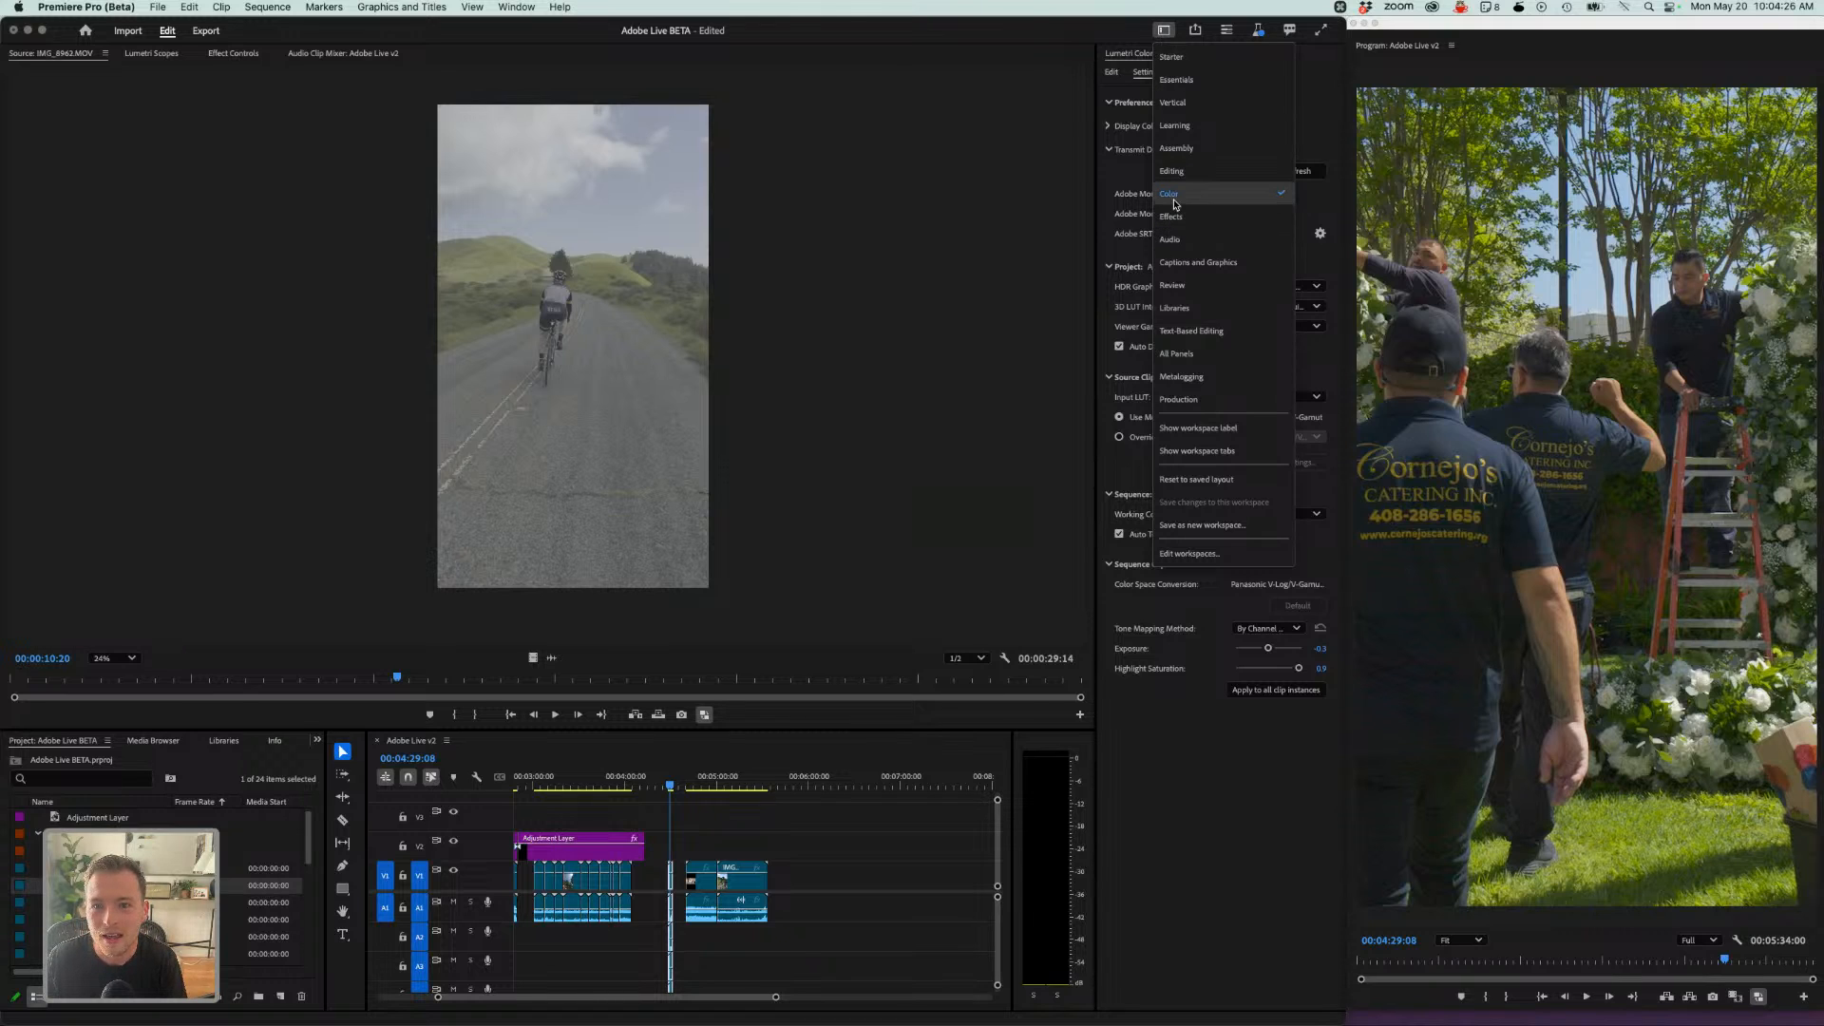
left_click(1130, 180)
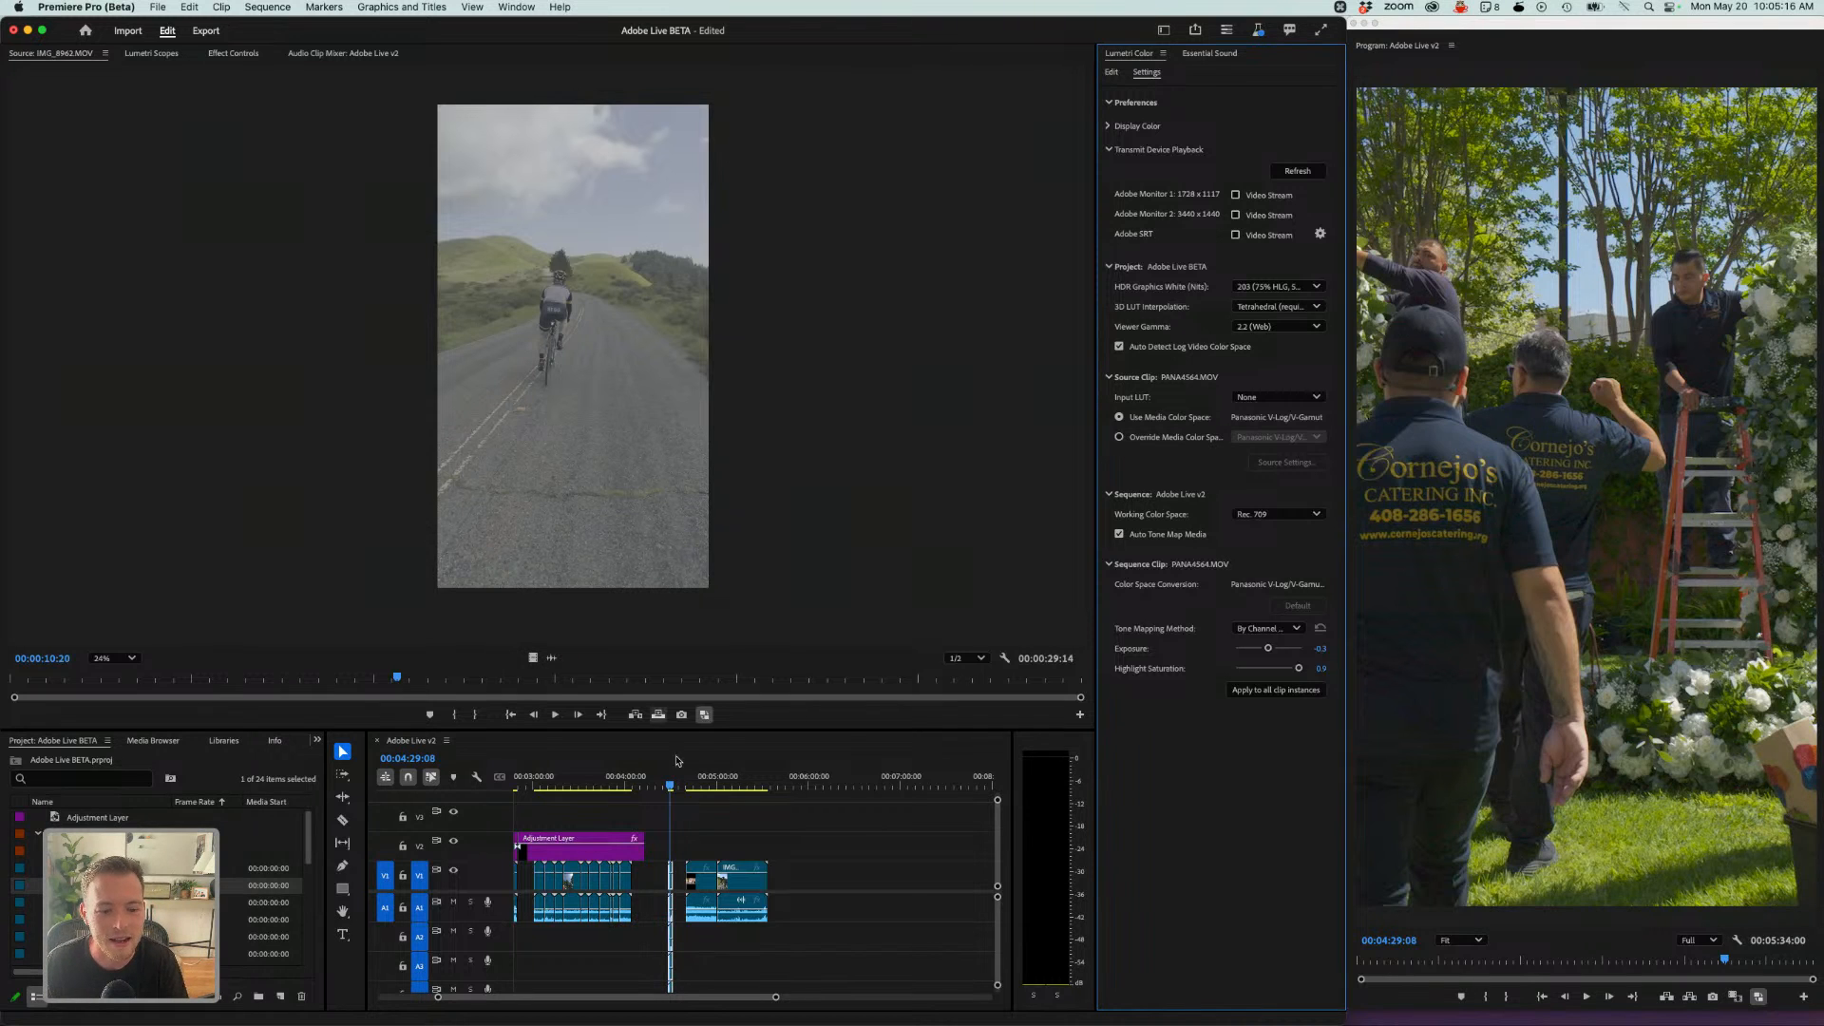
- Apply Set to Frame Size to the Sony clip at the end of the sequence
left_click(699, 781)
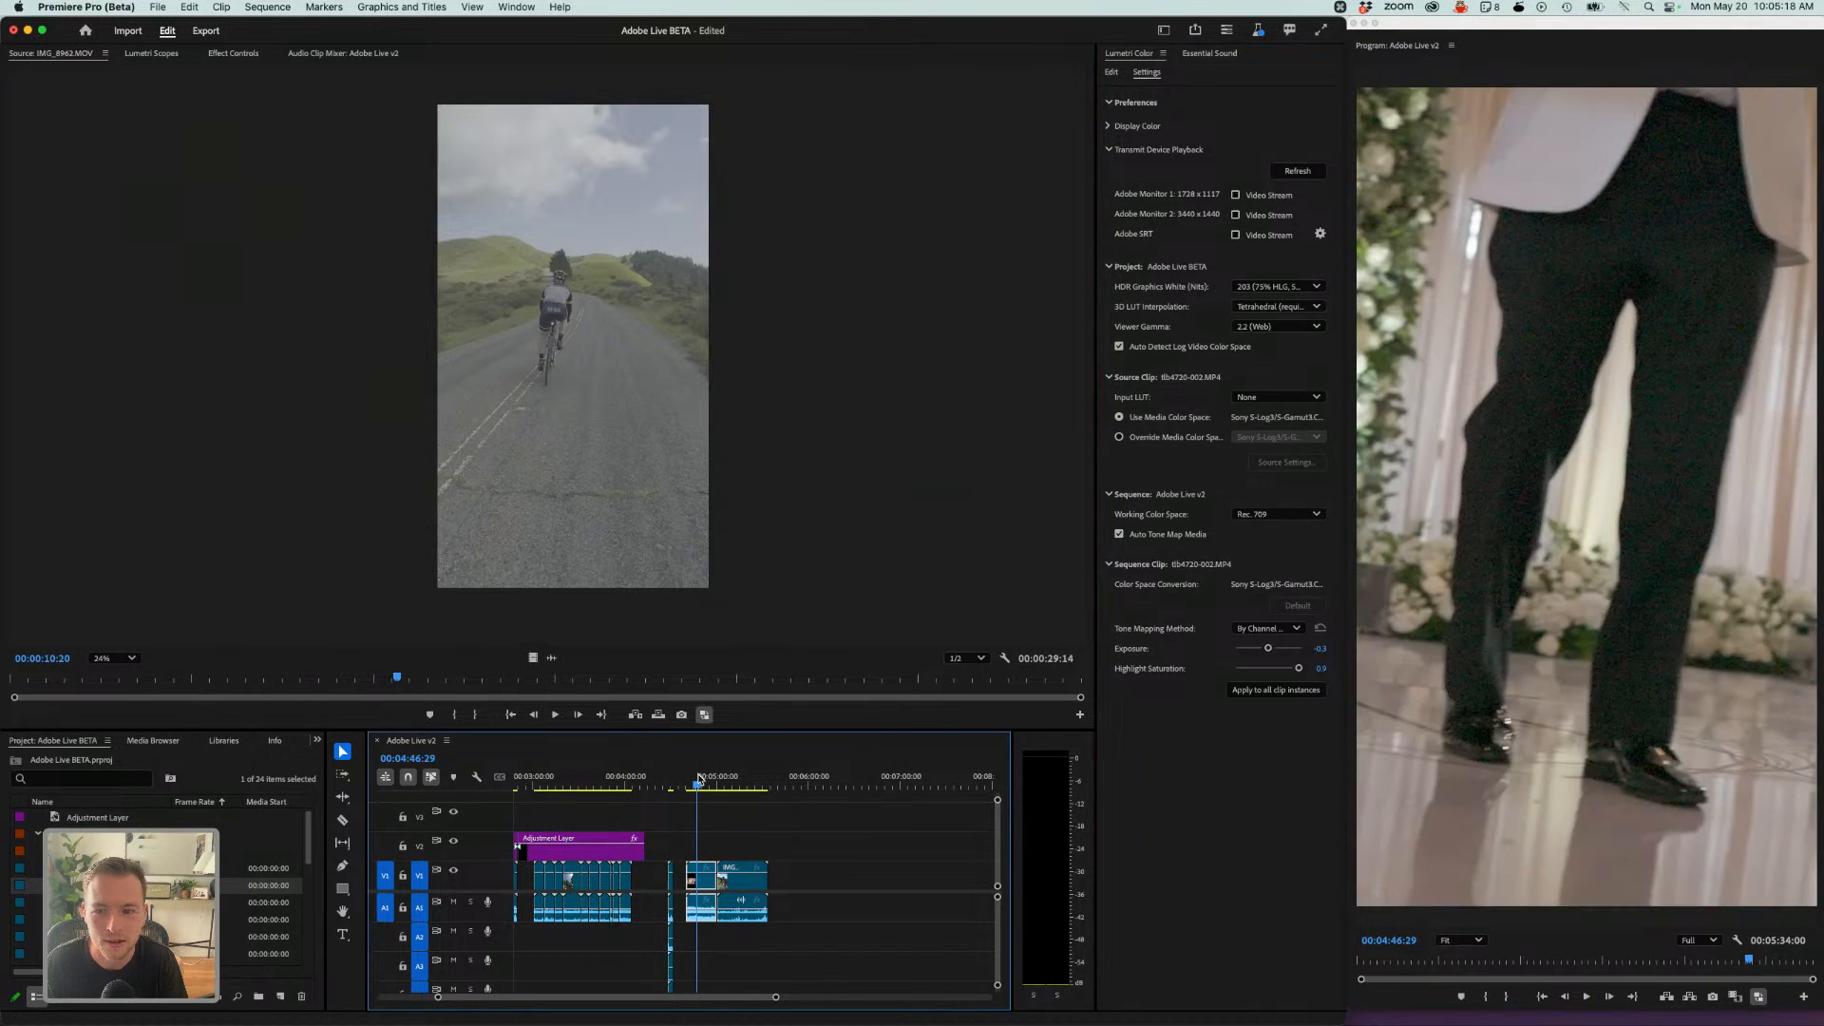
right_click(705, 879)
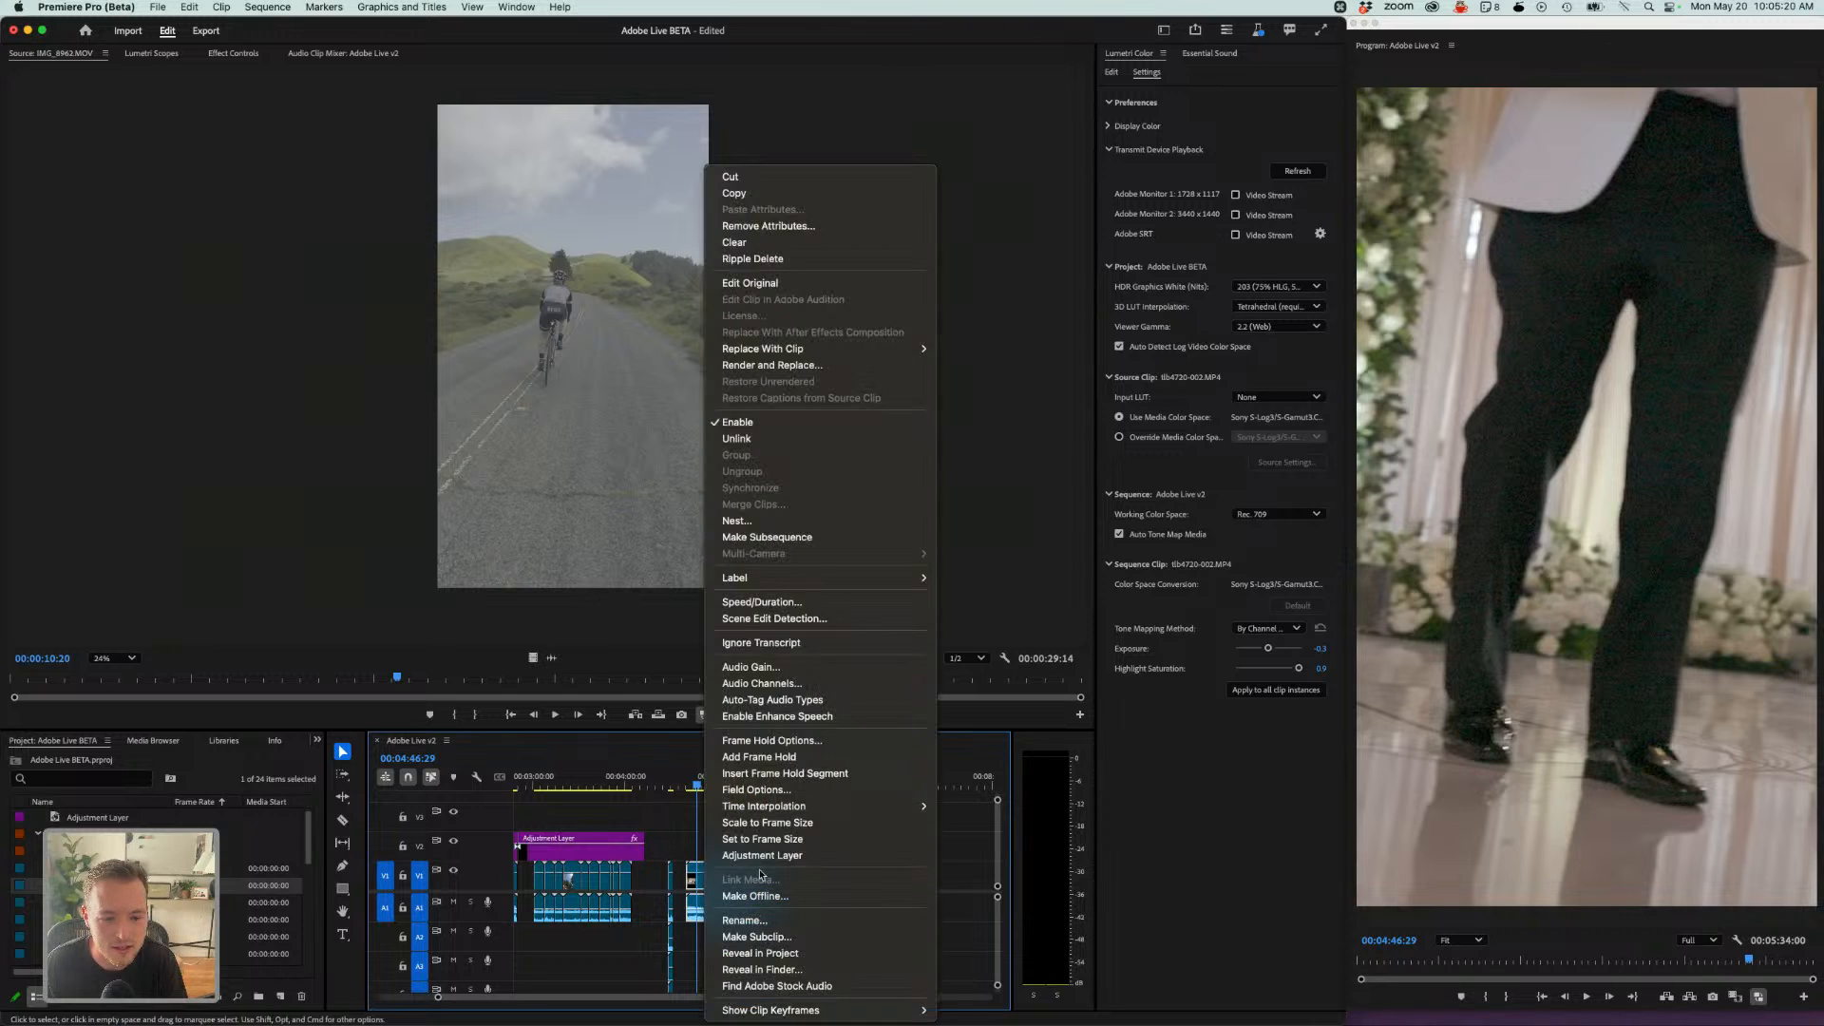
left_click(762, 840)
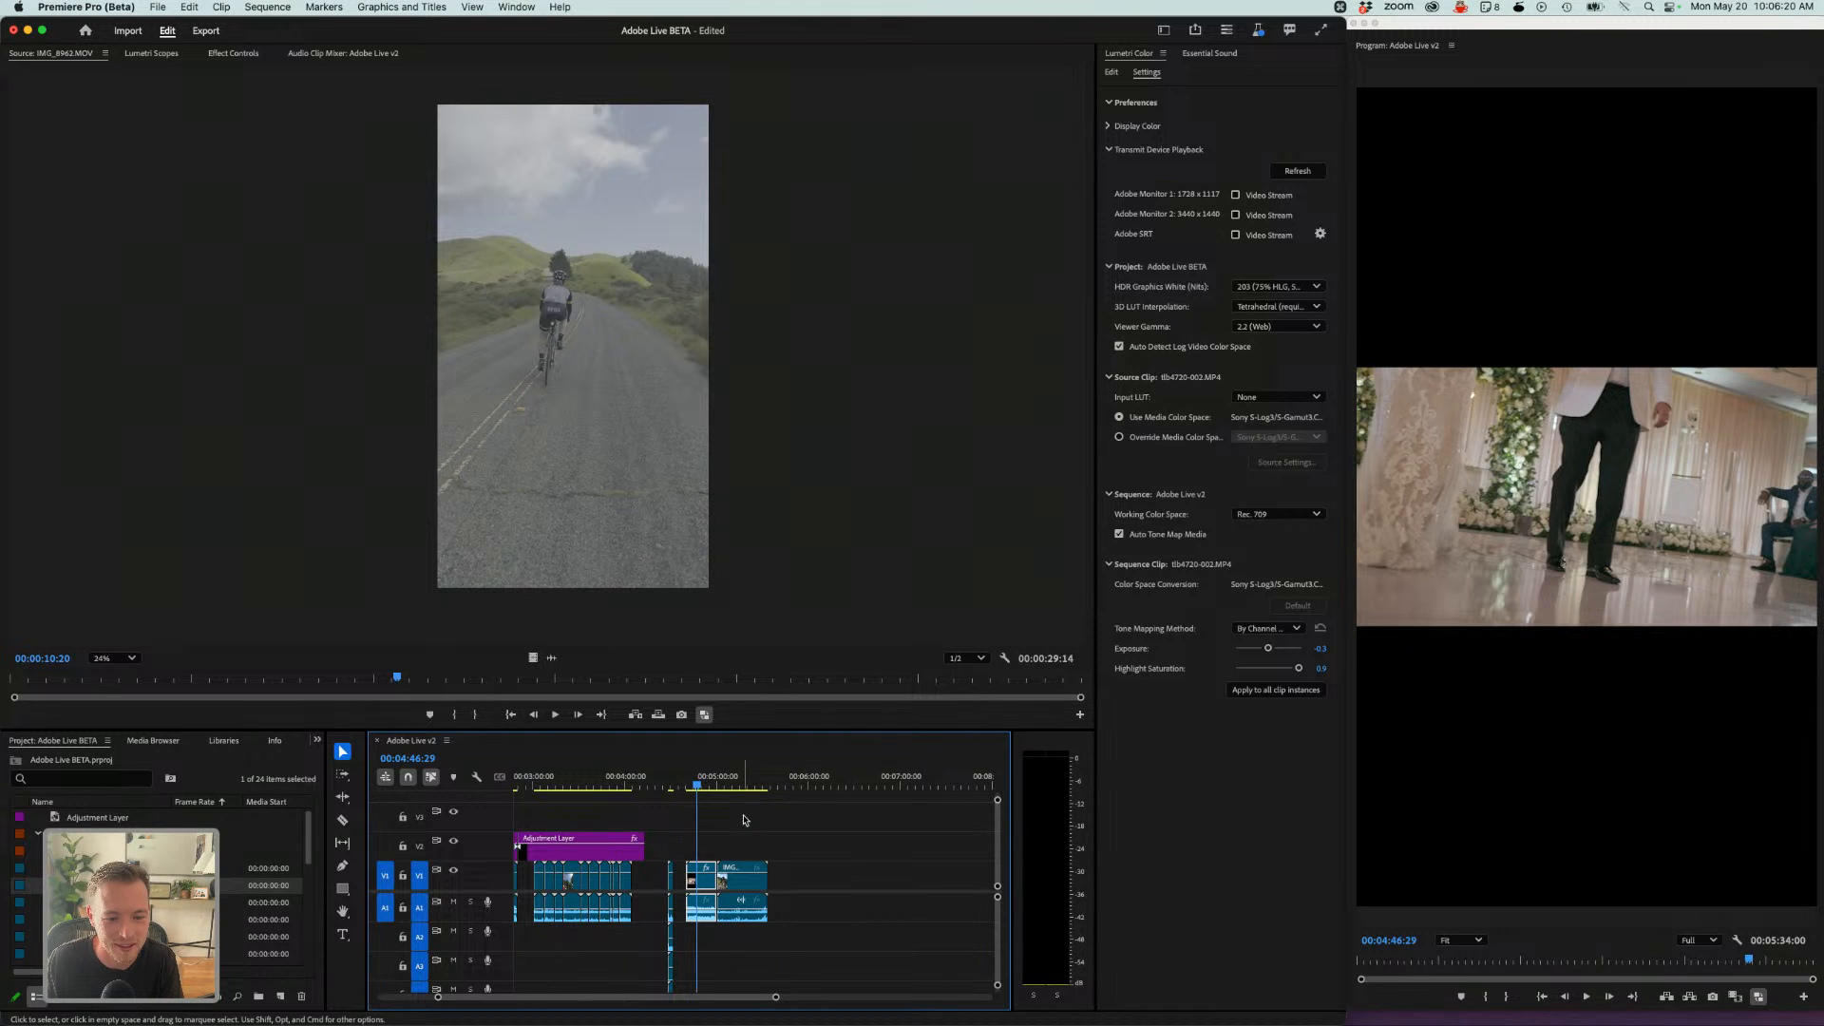
- Open the New Sequence dialog and select the Social Media Portrait 9x16 30 fps preset
scroll(695, 832, "left", 5)
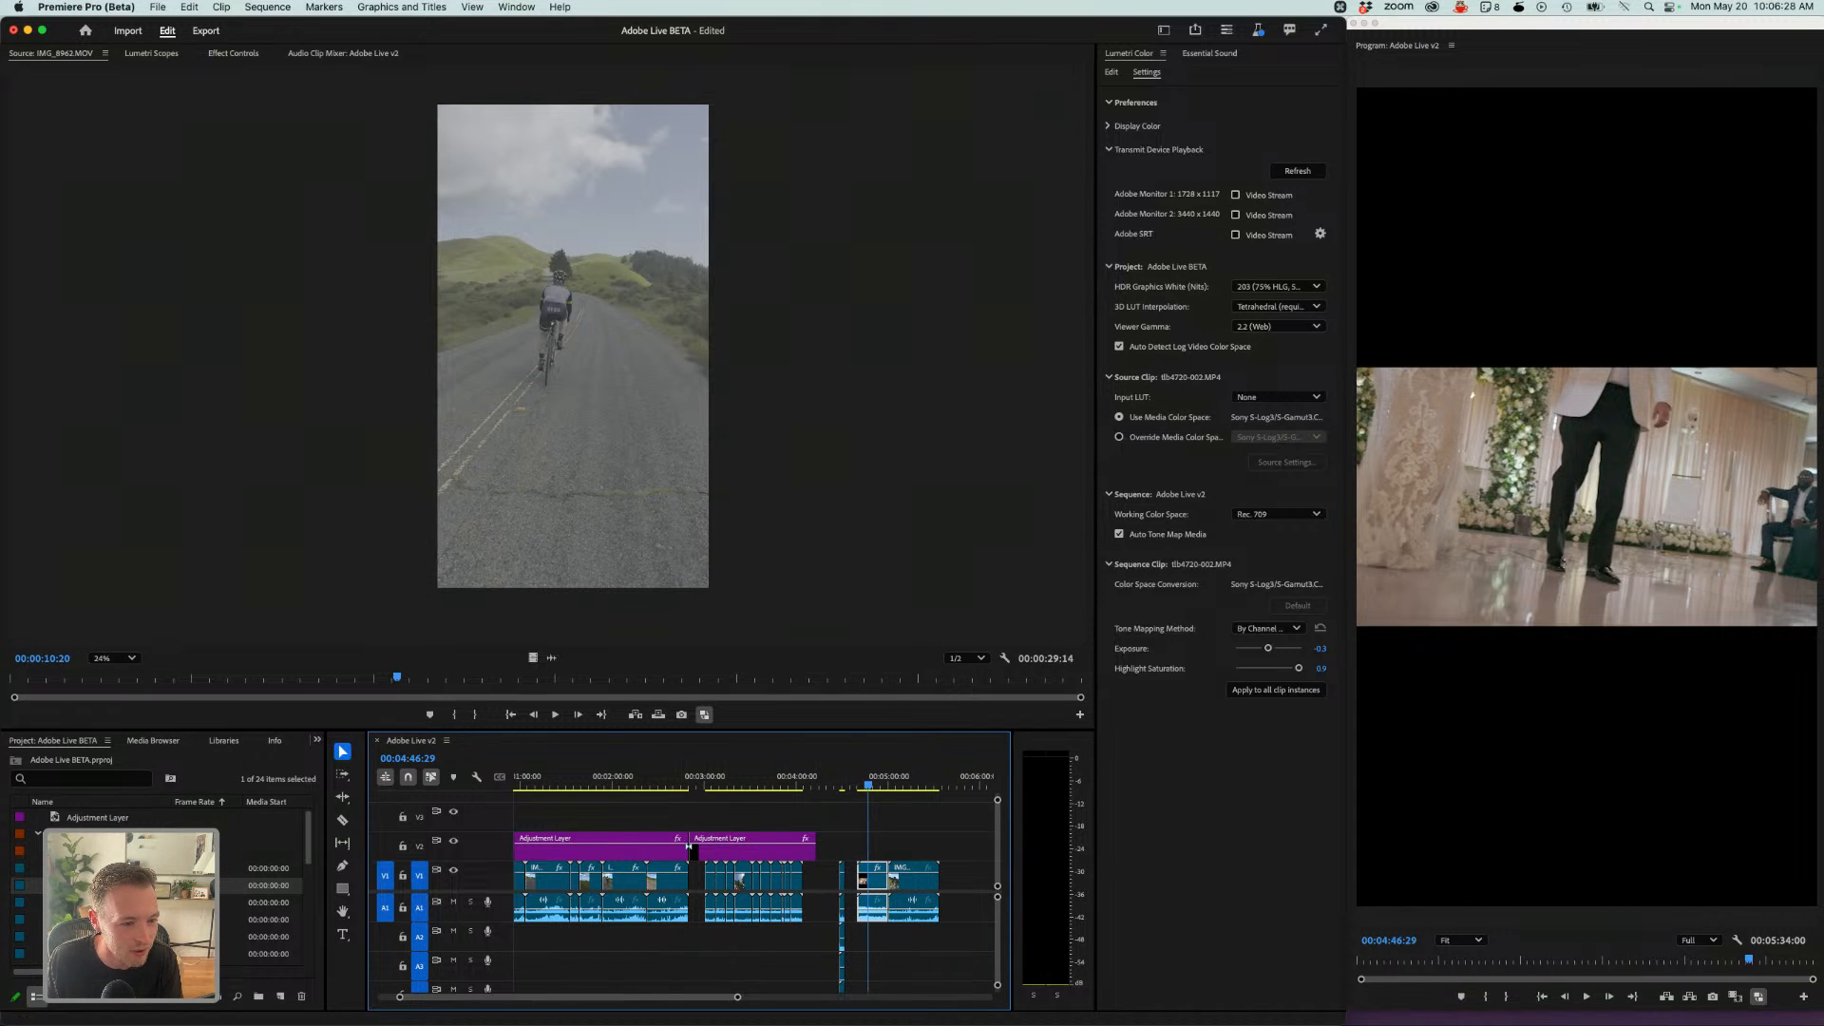
left_click(38, 834)
scroll(228, 893, "down", 5)
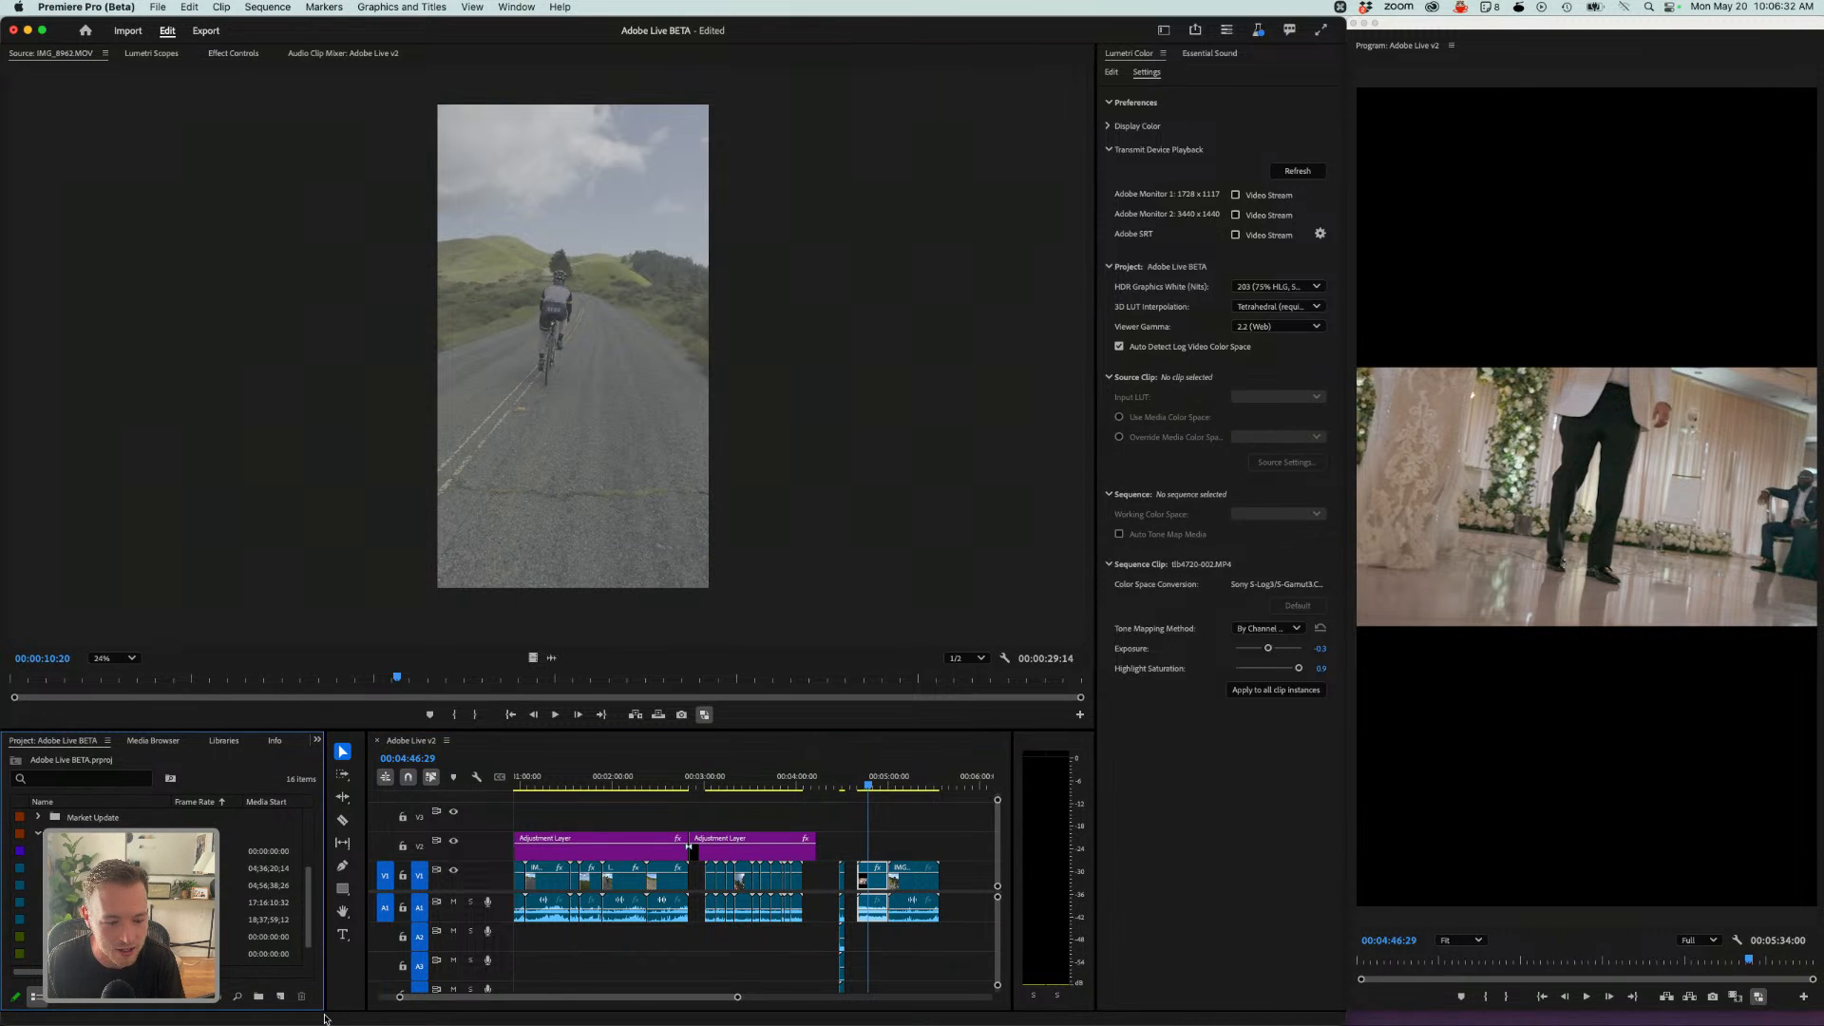
left_click(281, 996)
left_click(289, 835)
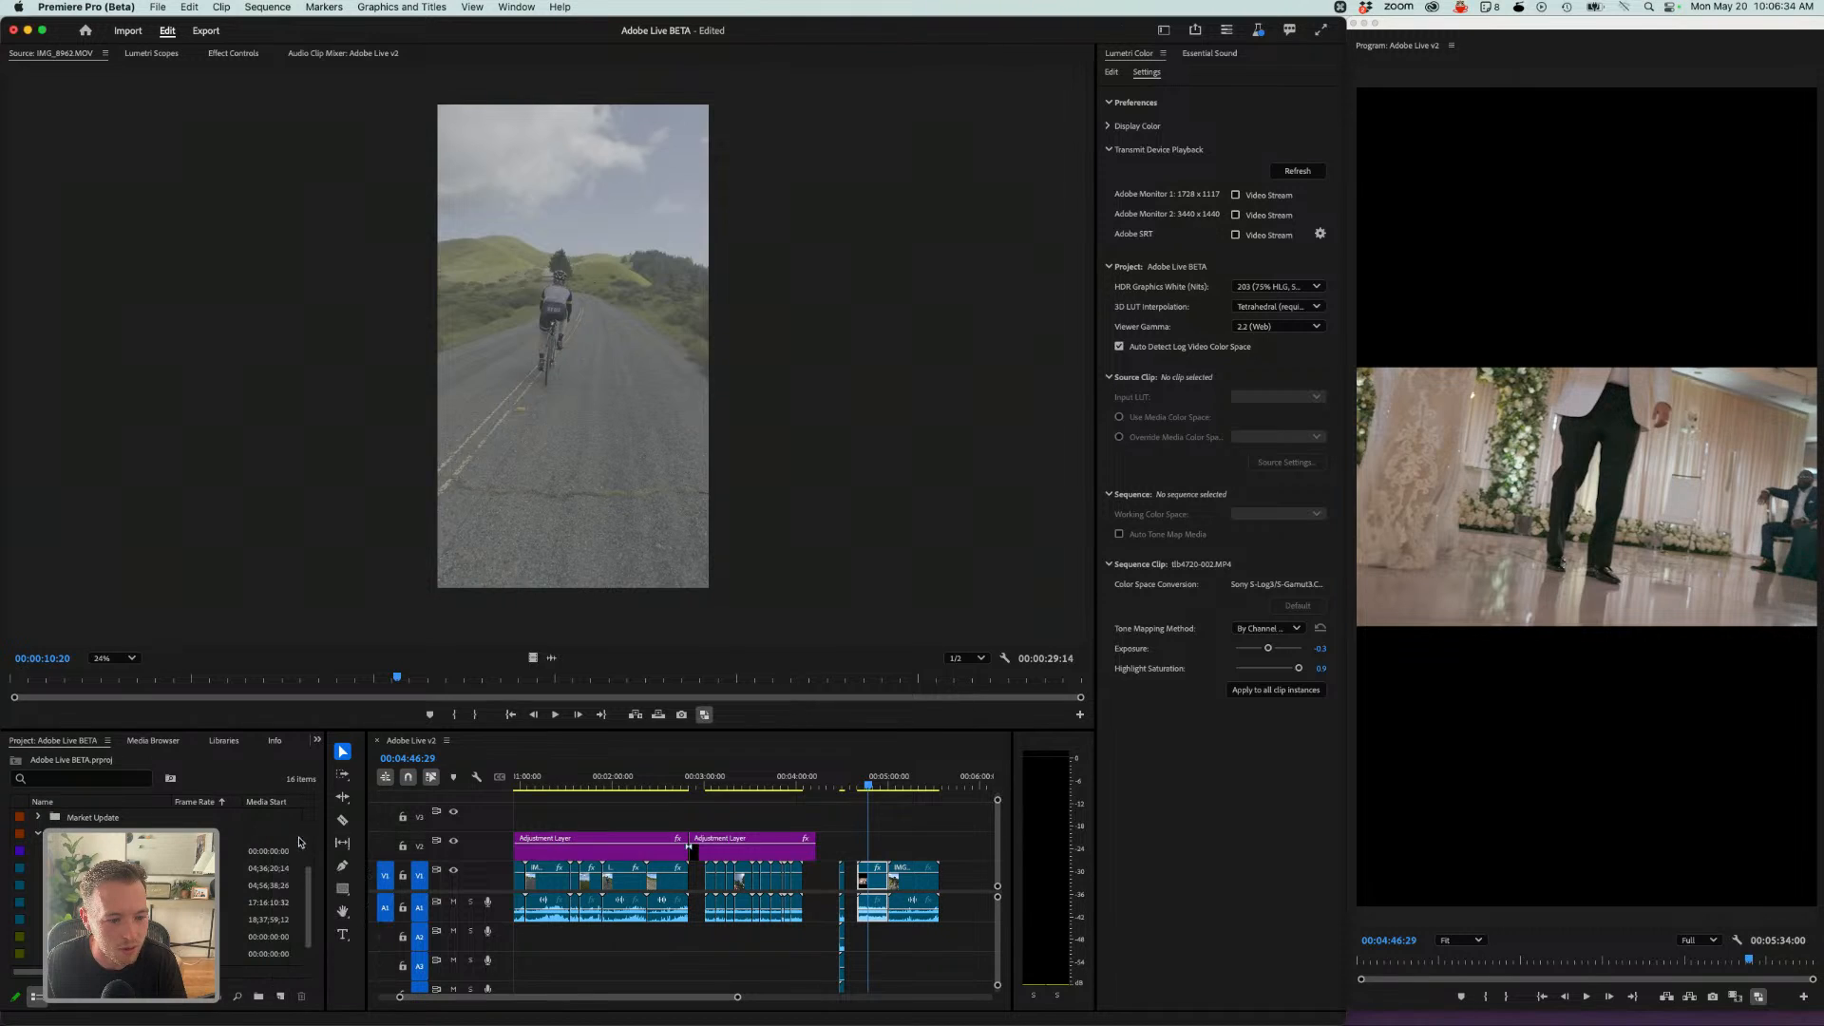
left_click(519, 357)
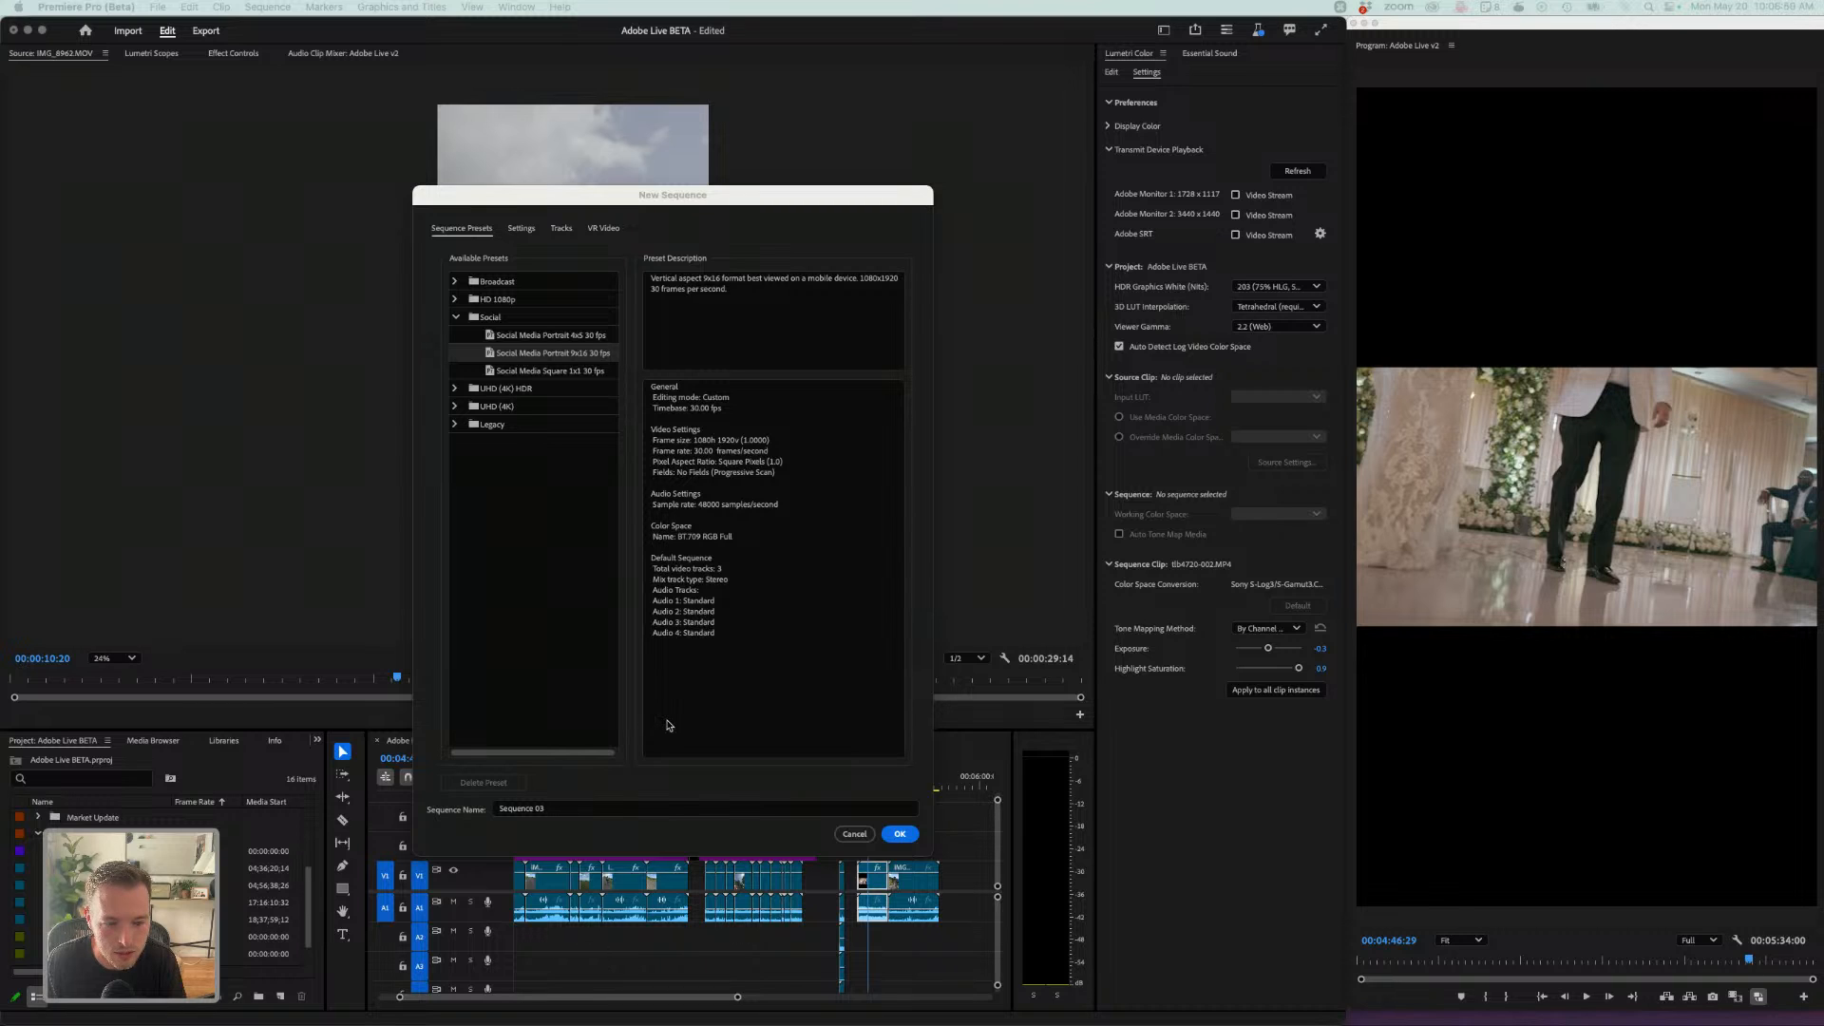
left_click(523, 353)
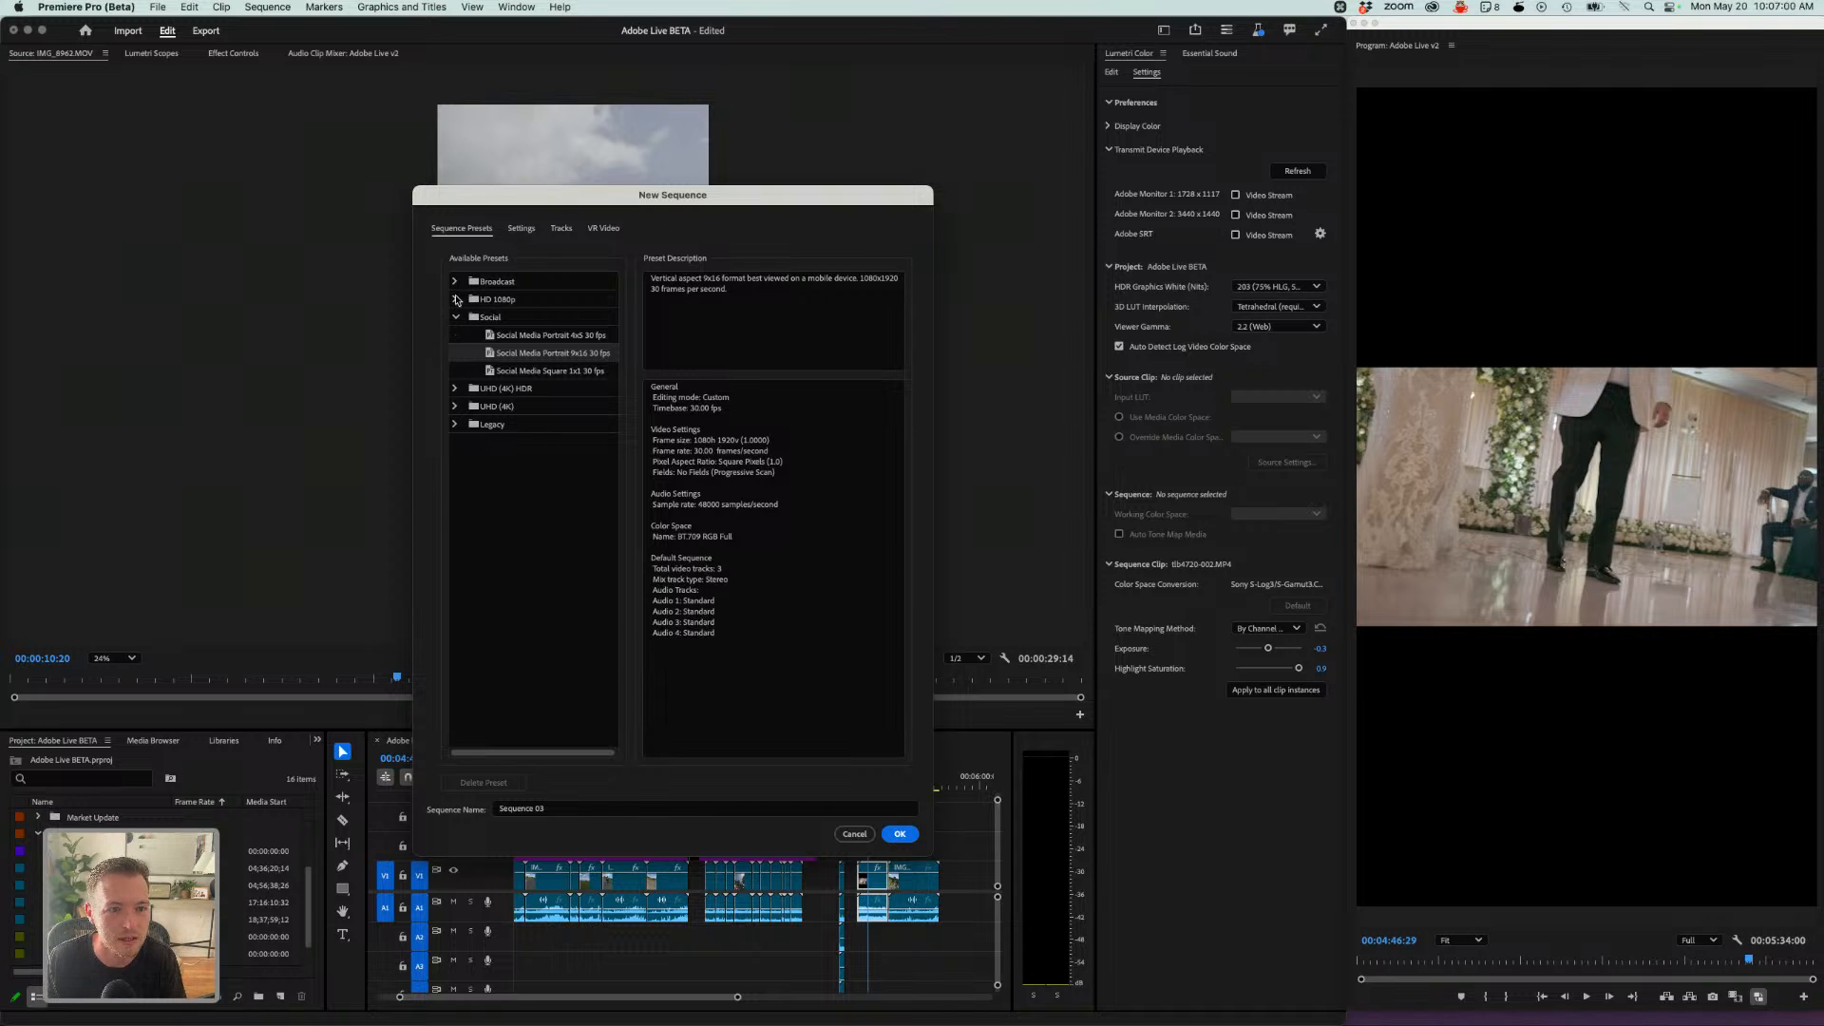
left_click(456, 299)
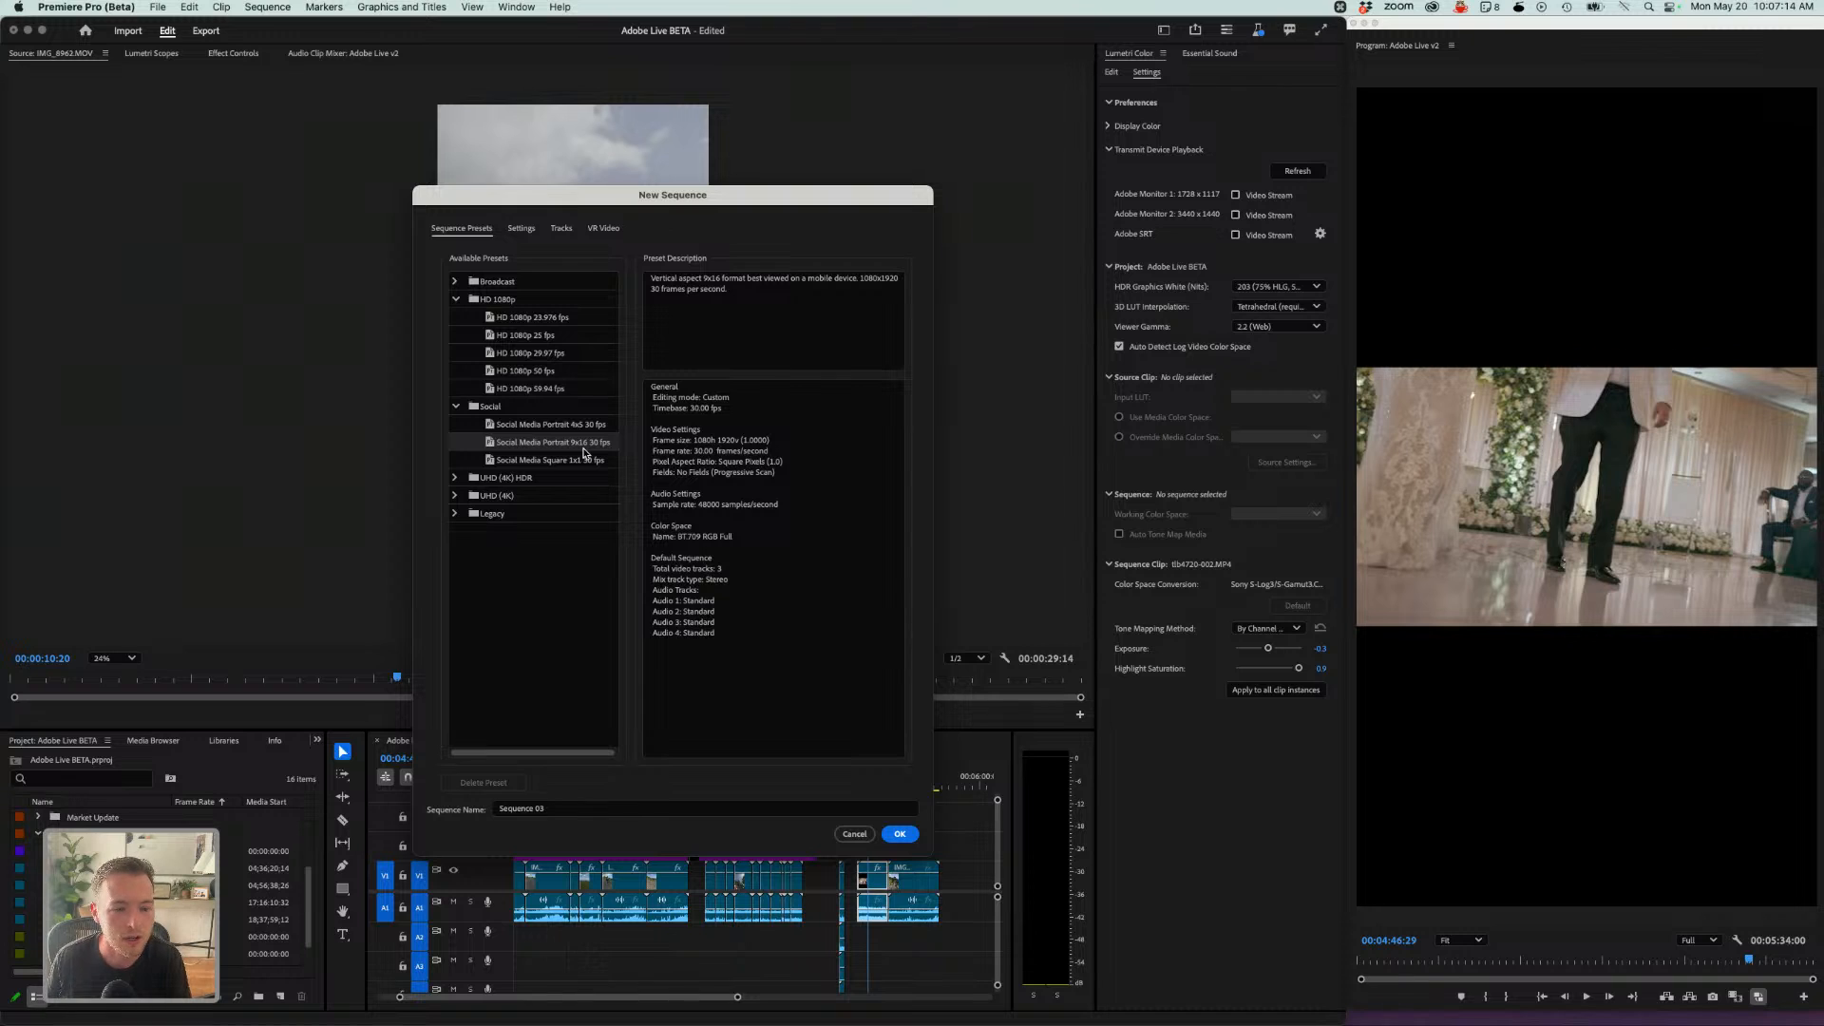
- Name the sequence Mastering Adobe Beta and create it
left_click_drag(563, 811, 487, 813)
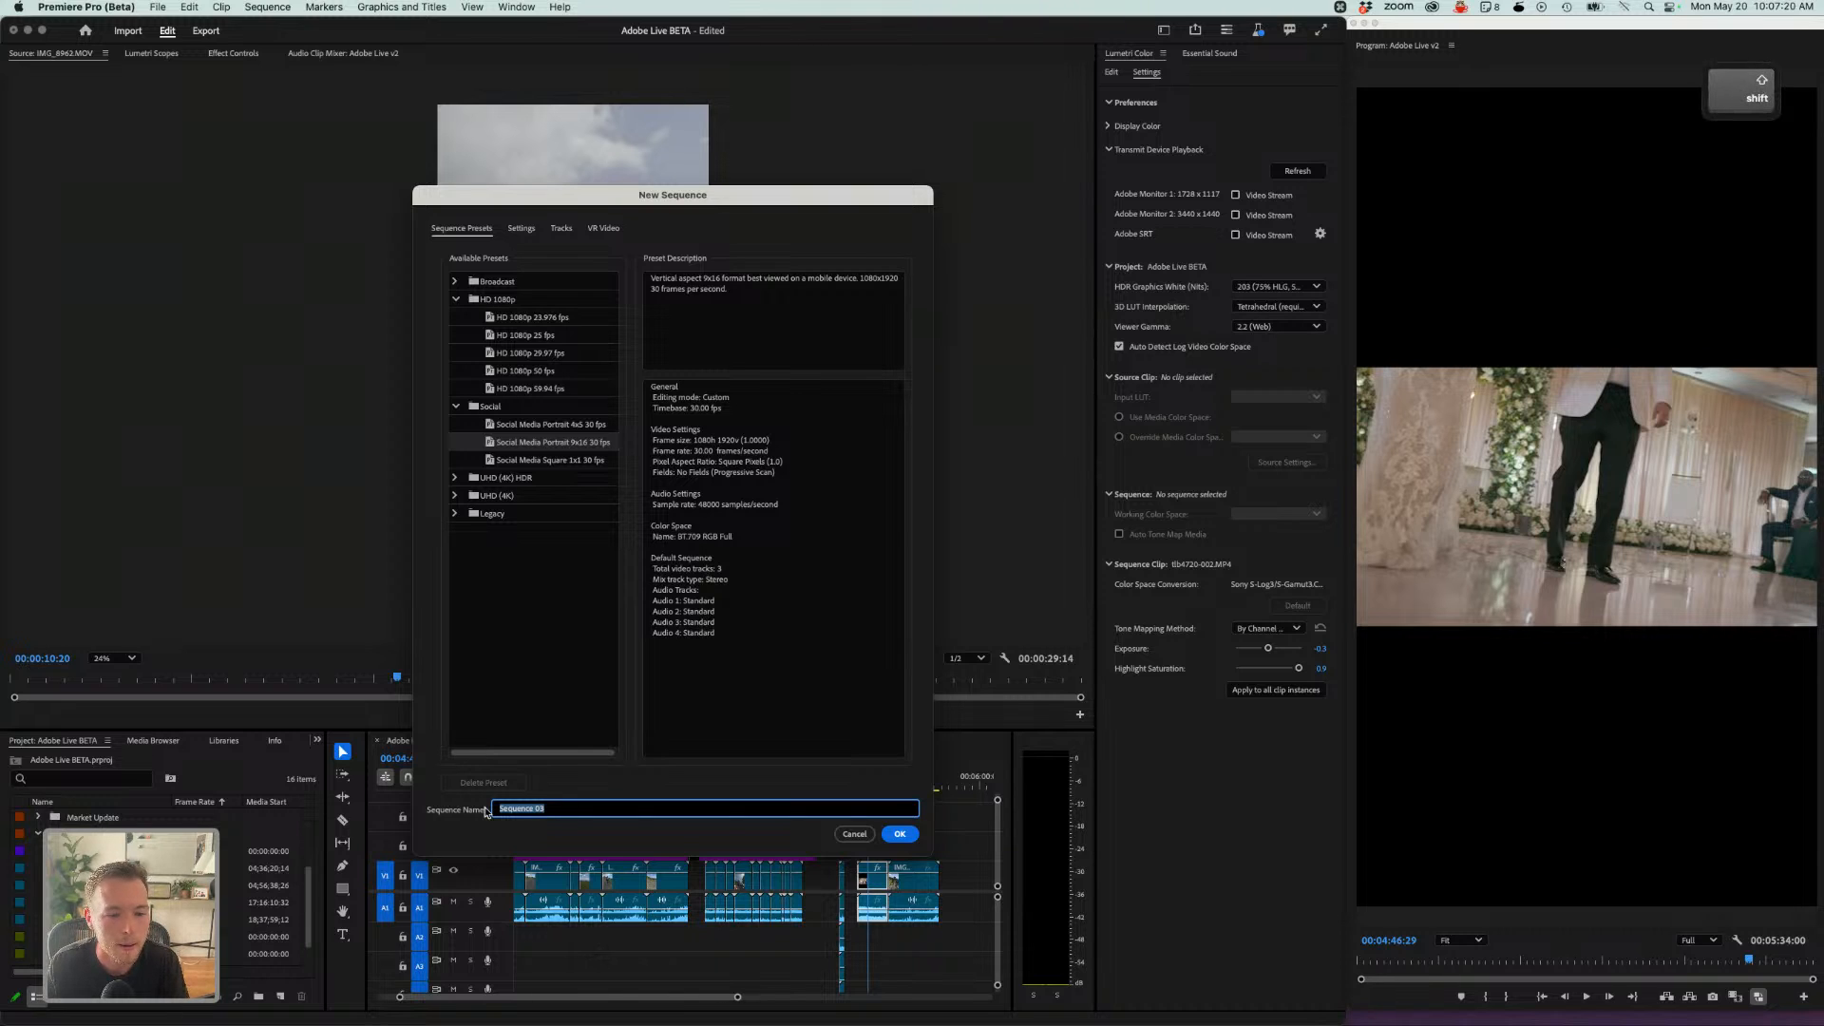
type("Mast")
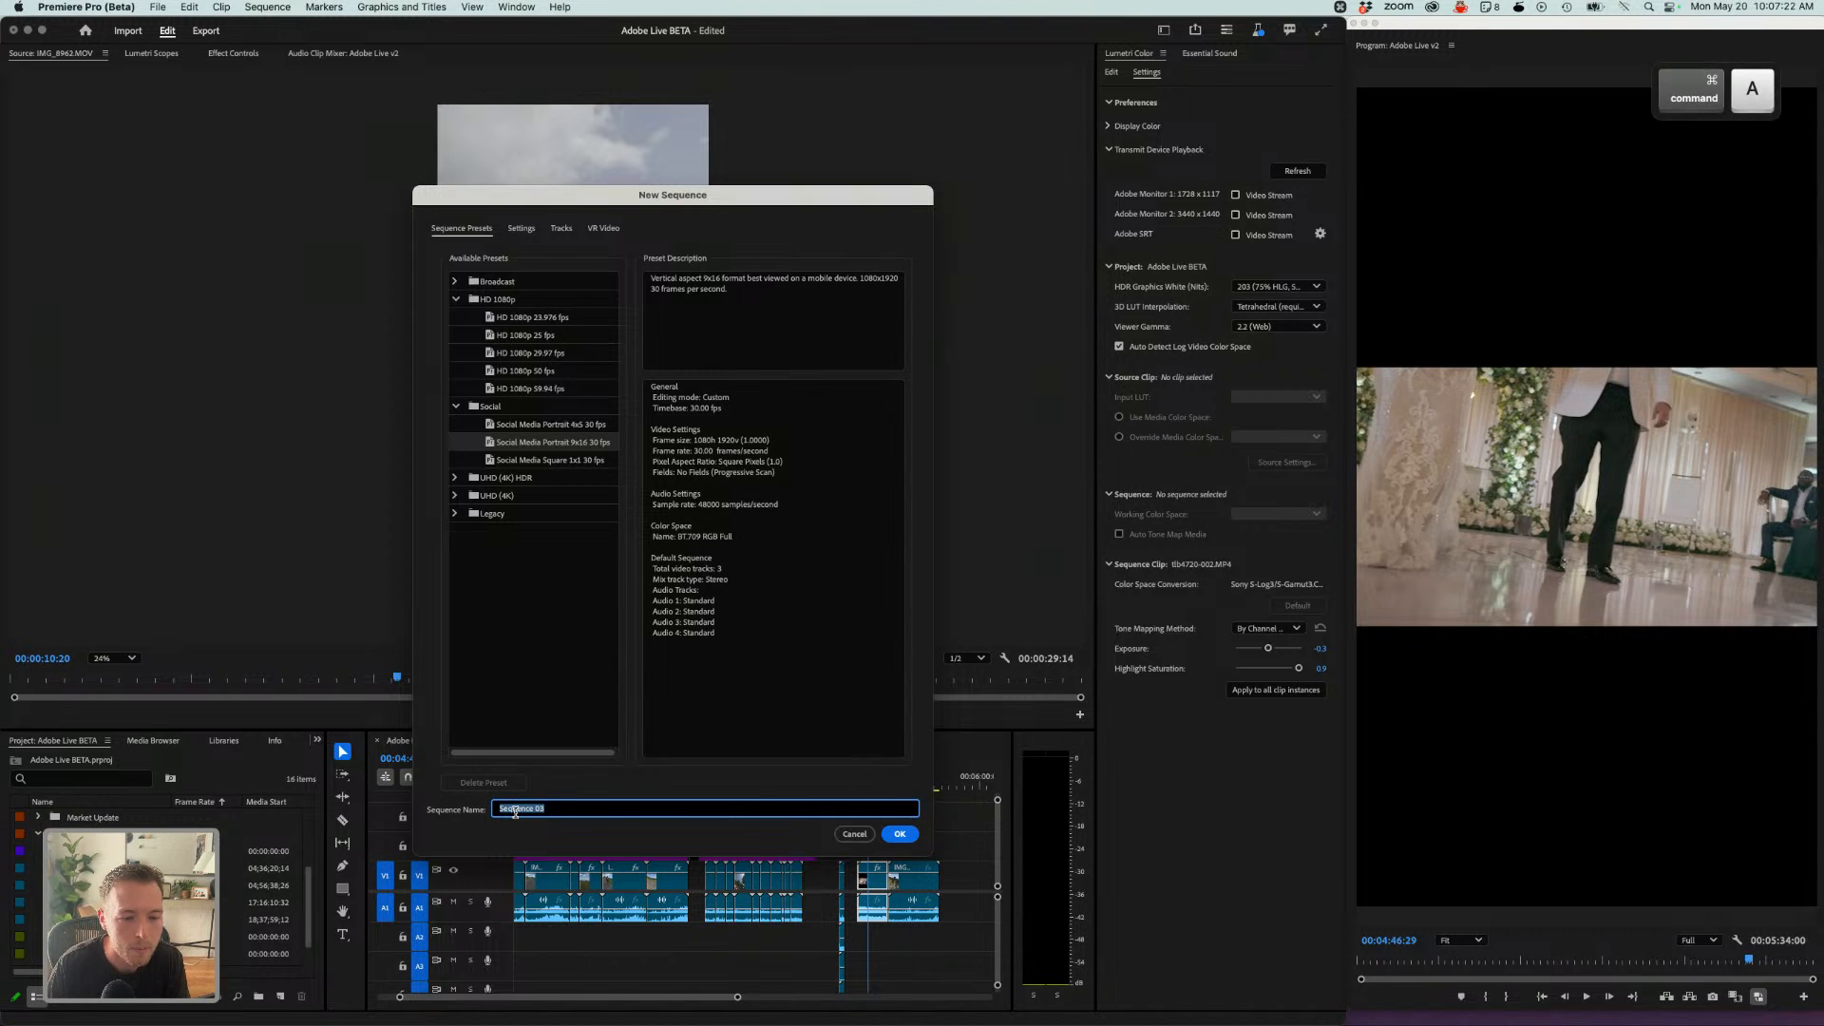
type("ering Adobe ")
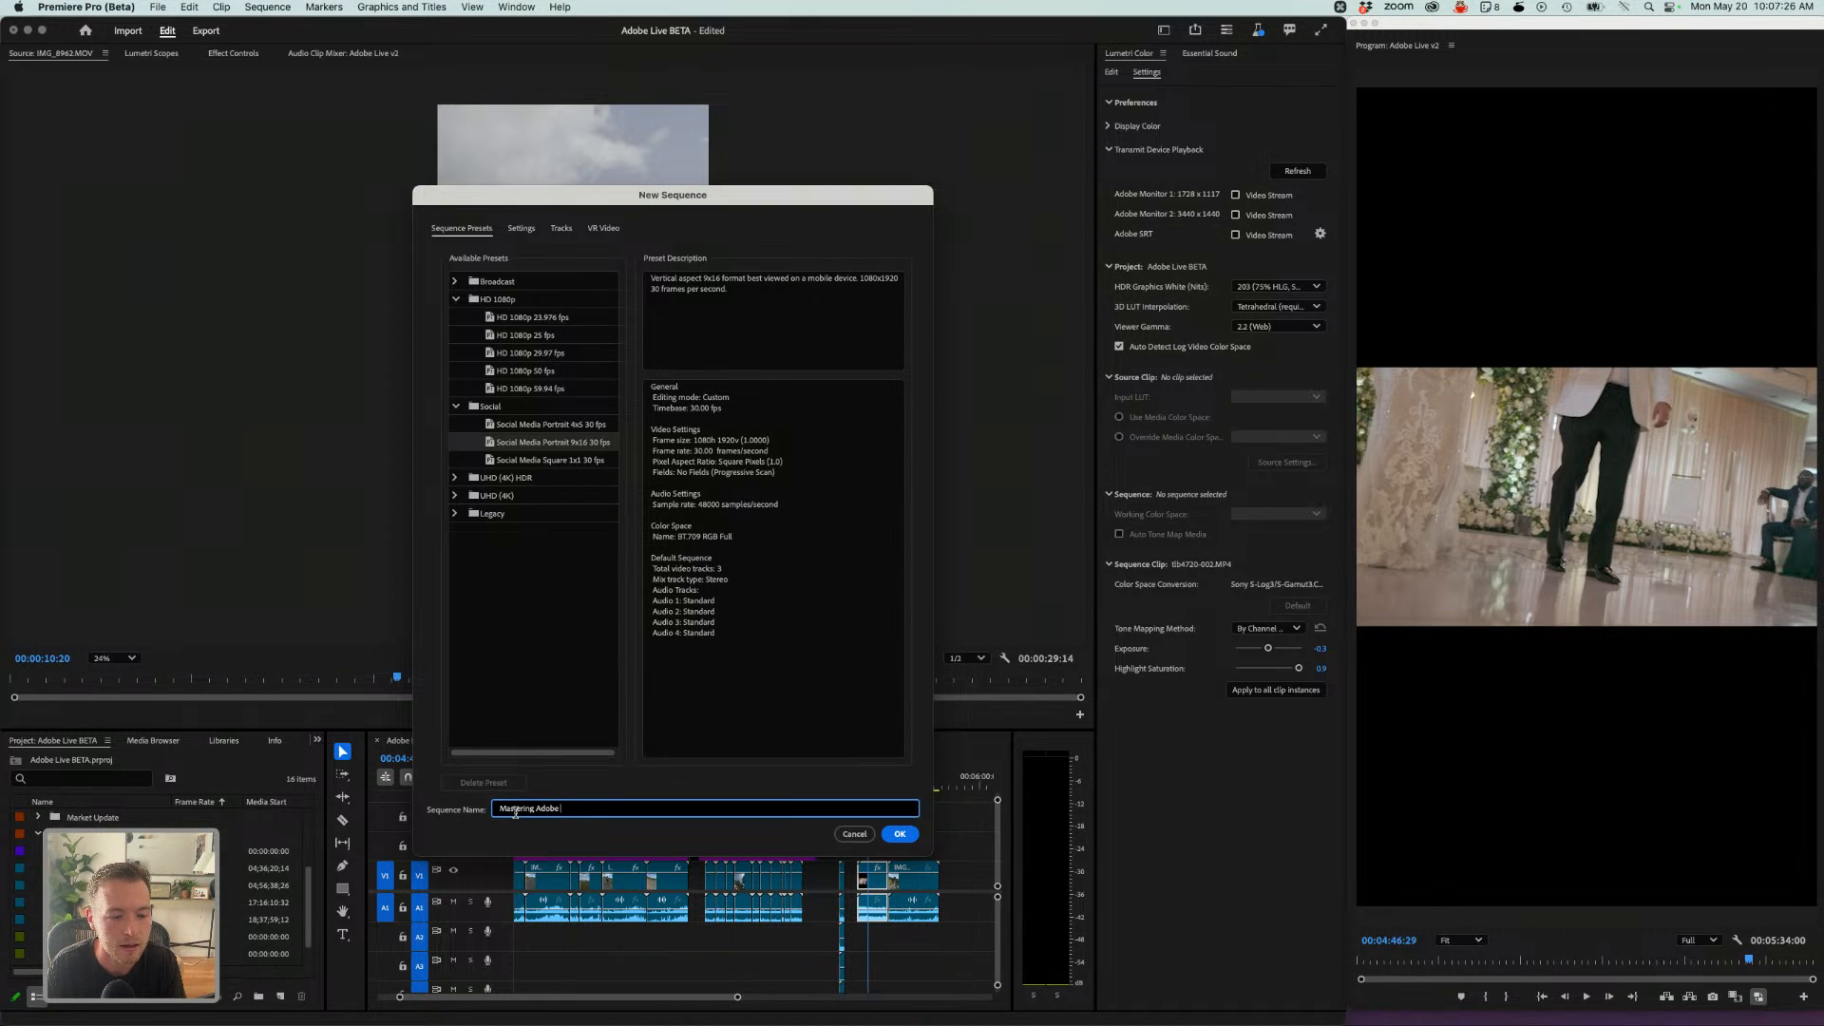
type("Beta")
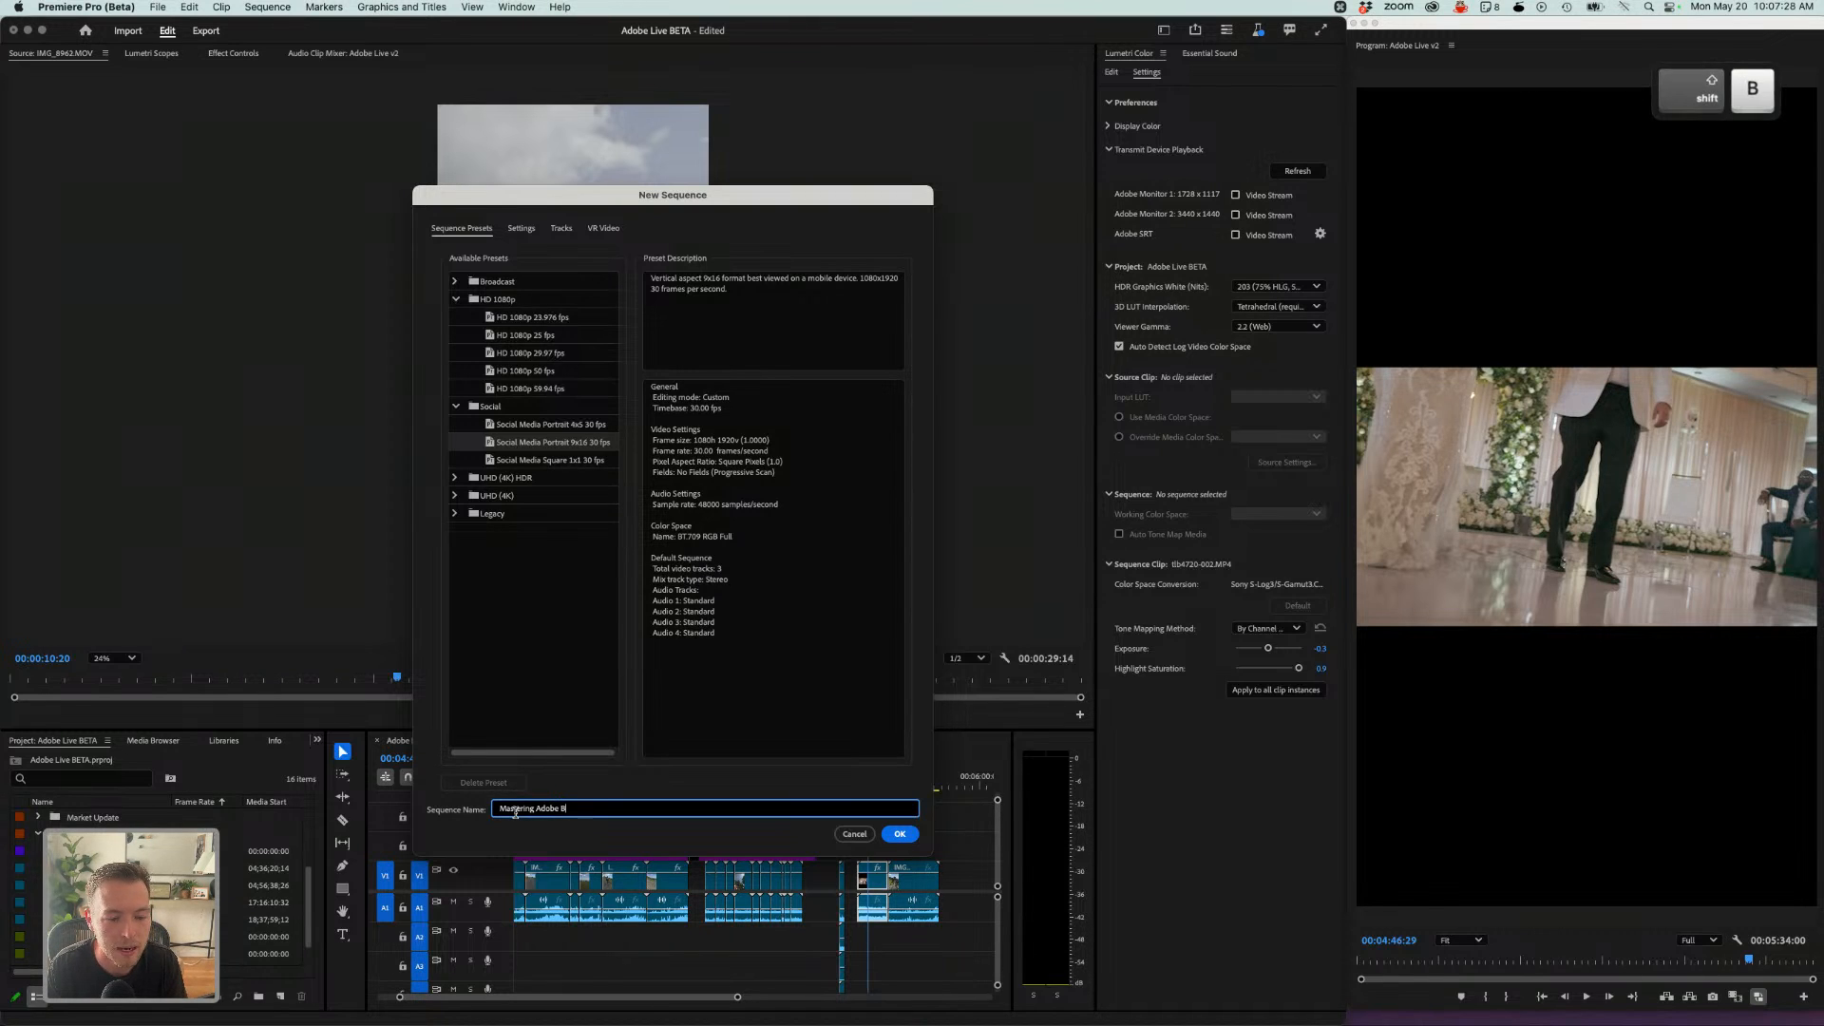
left_click(899, 833)
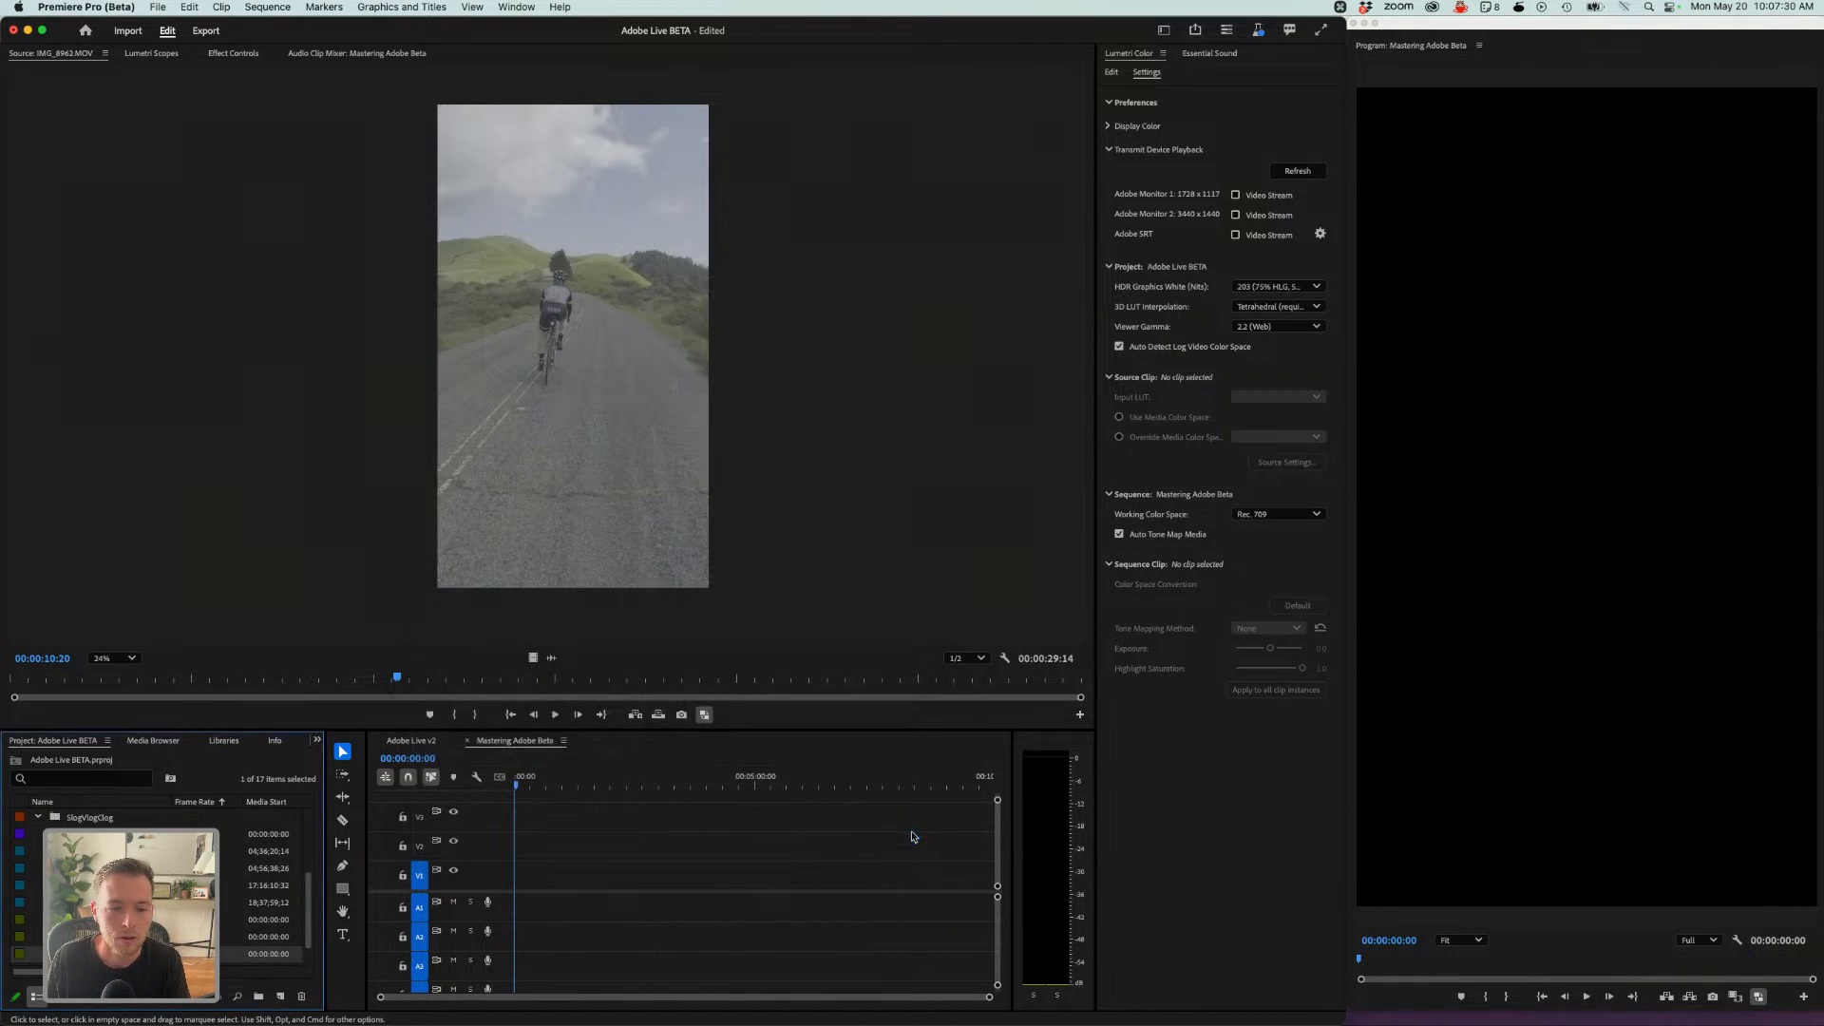
- Enlarge the Project panel and expand the Bike Ride Apple Log bin
scroll(161, 888, "up", 3)
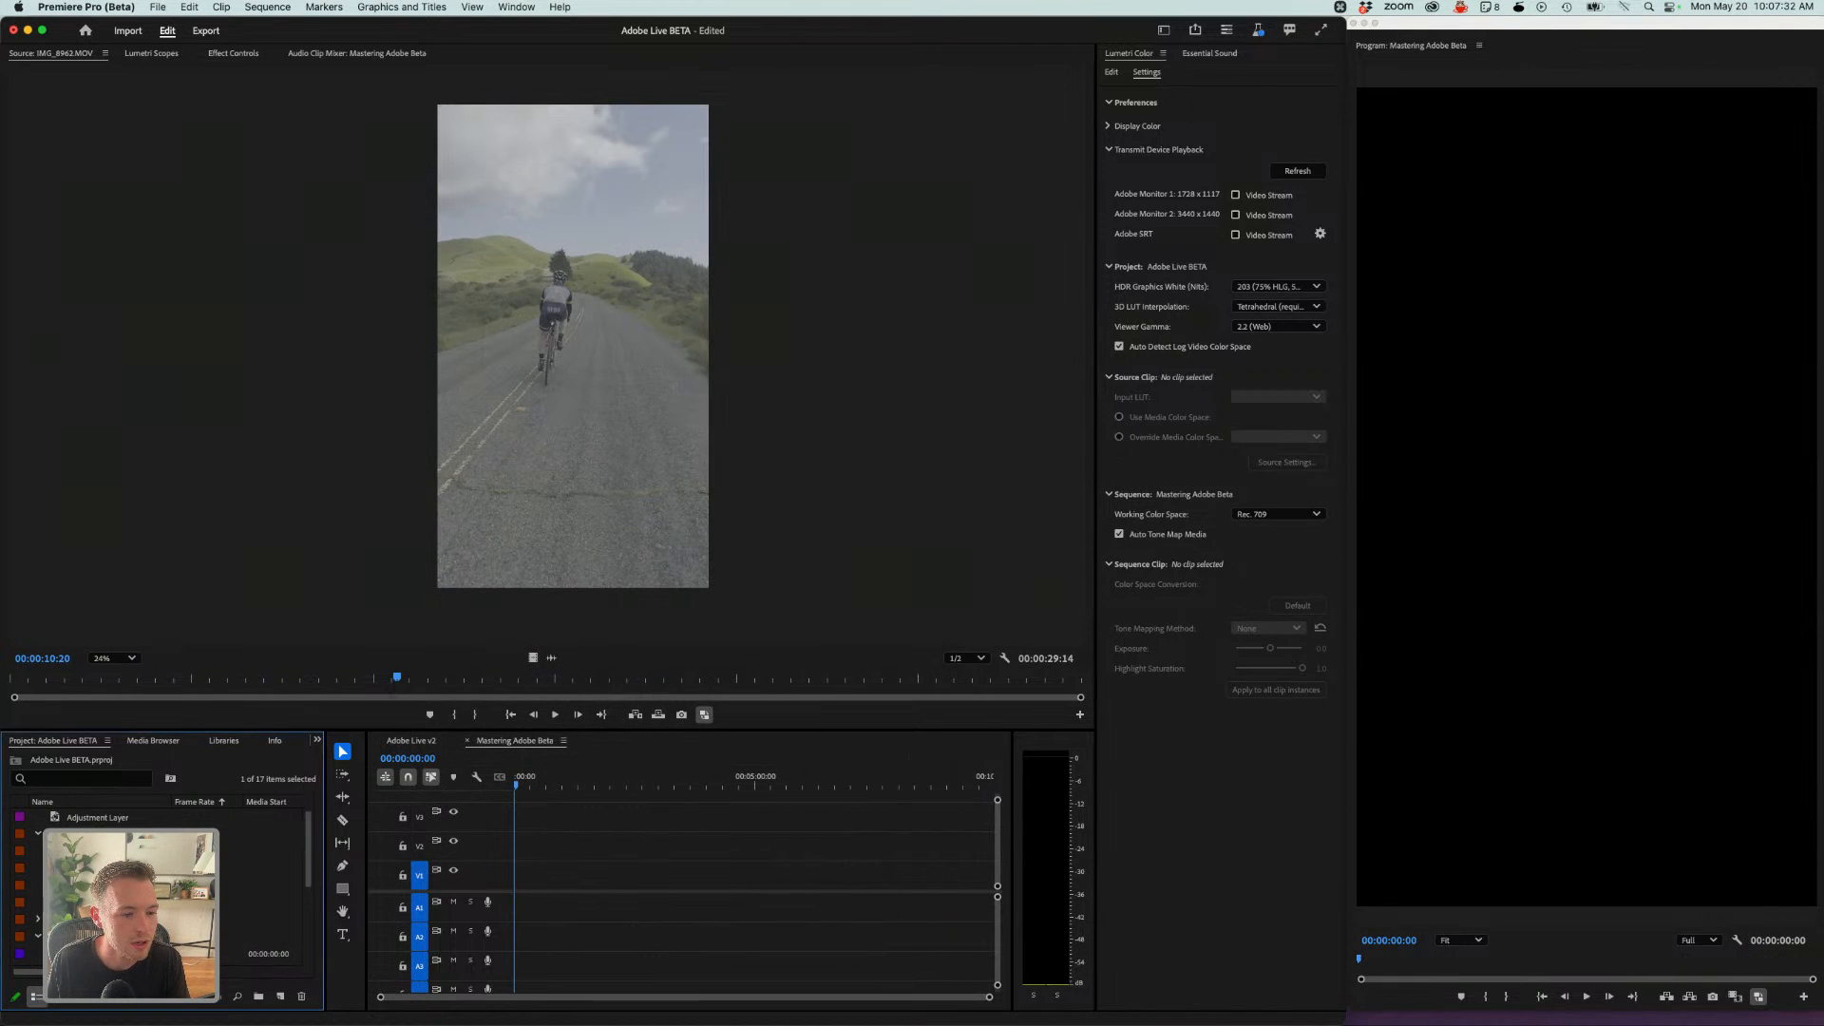
left_click_drag(228, 731, 228, 523)
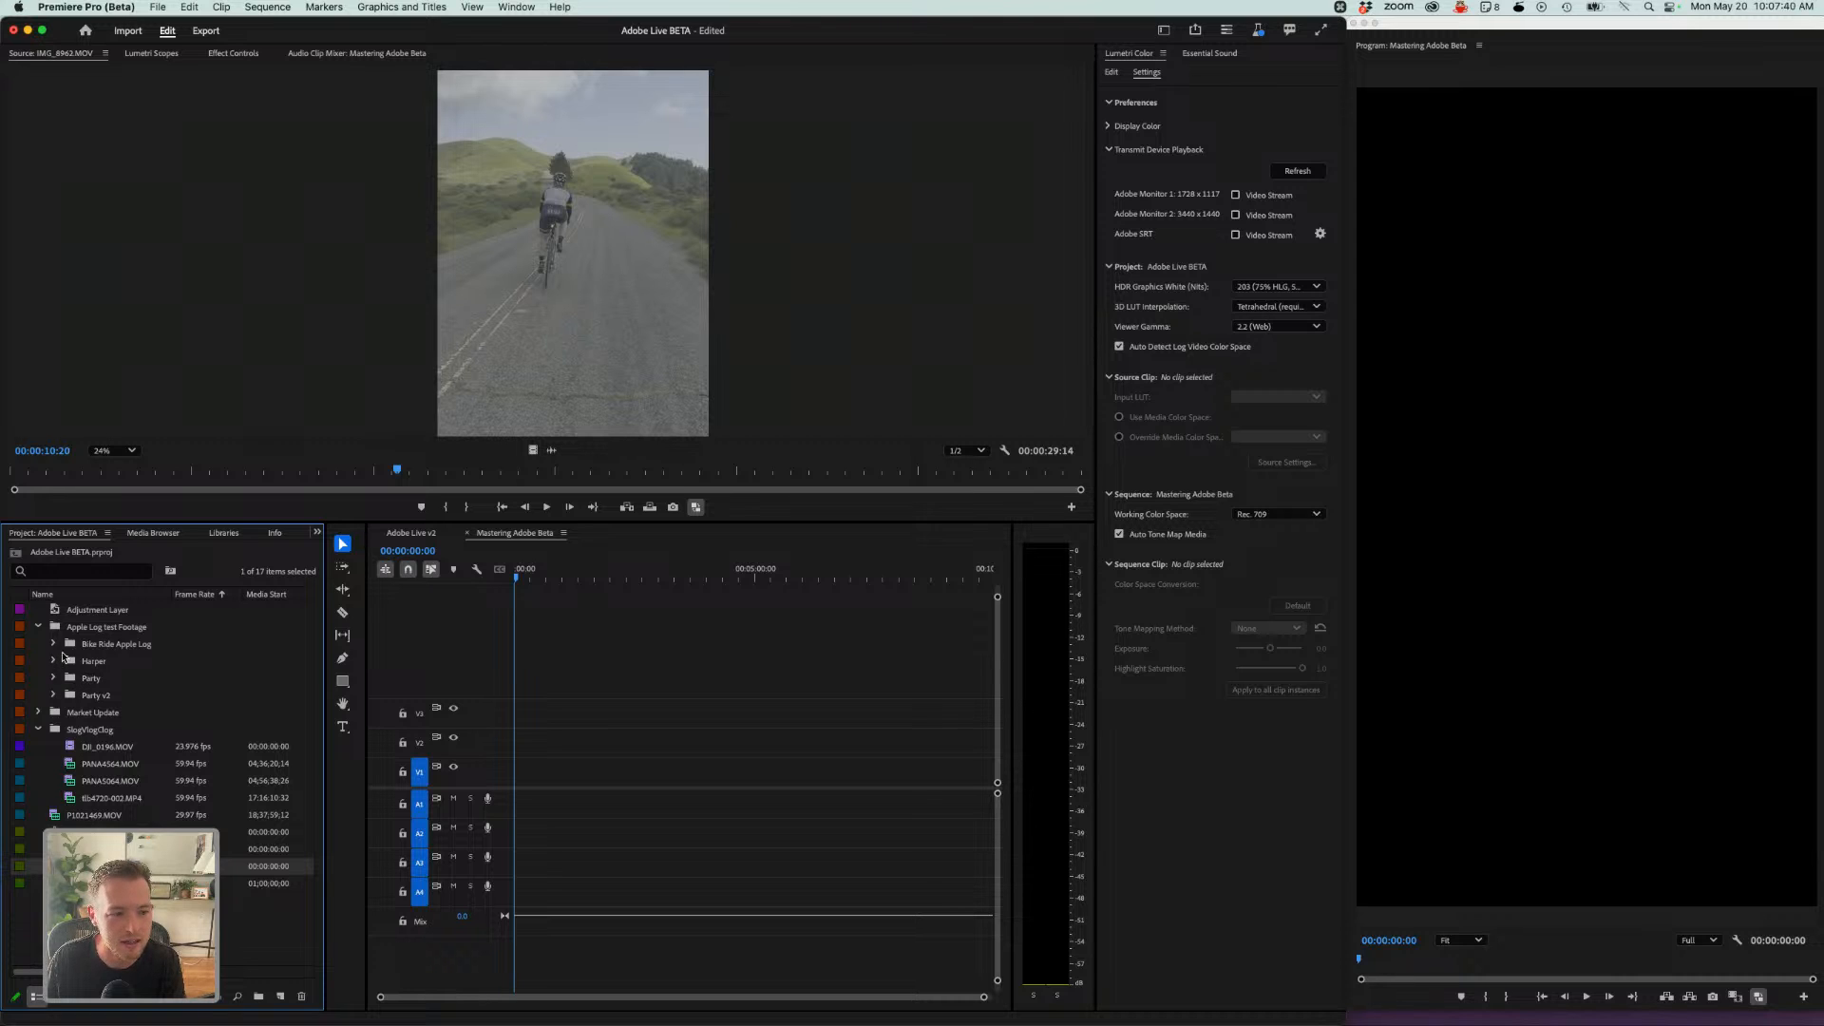
left_click(54, 644)
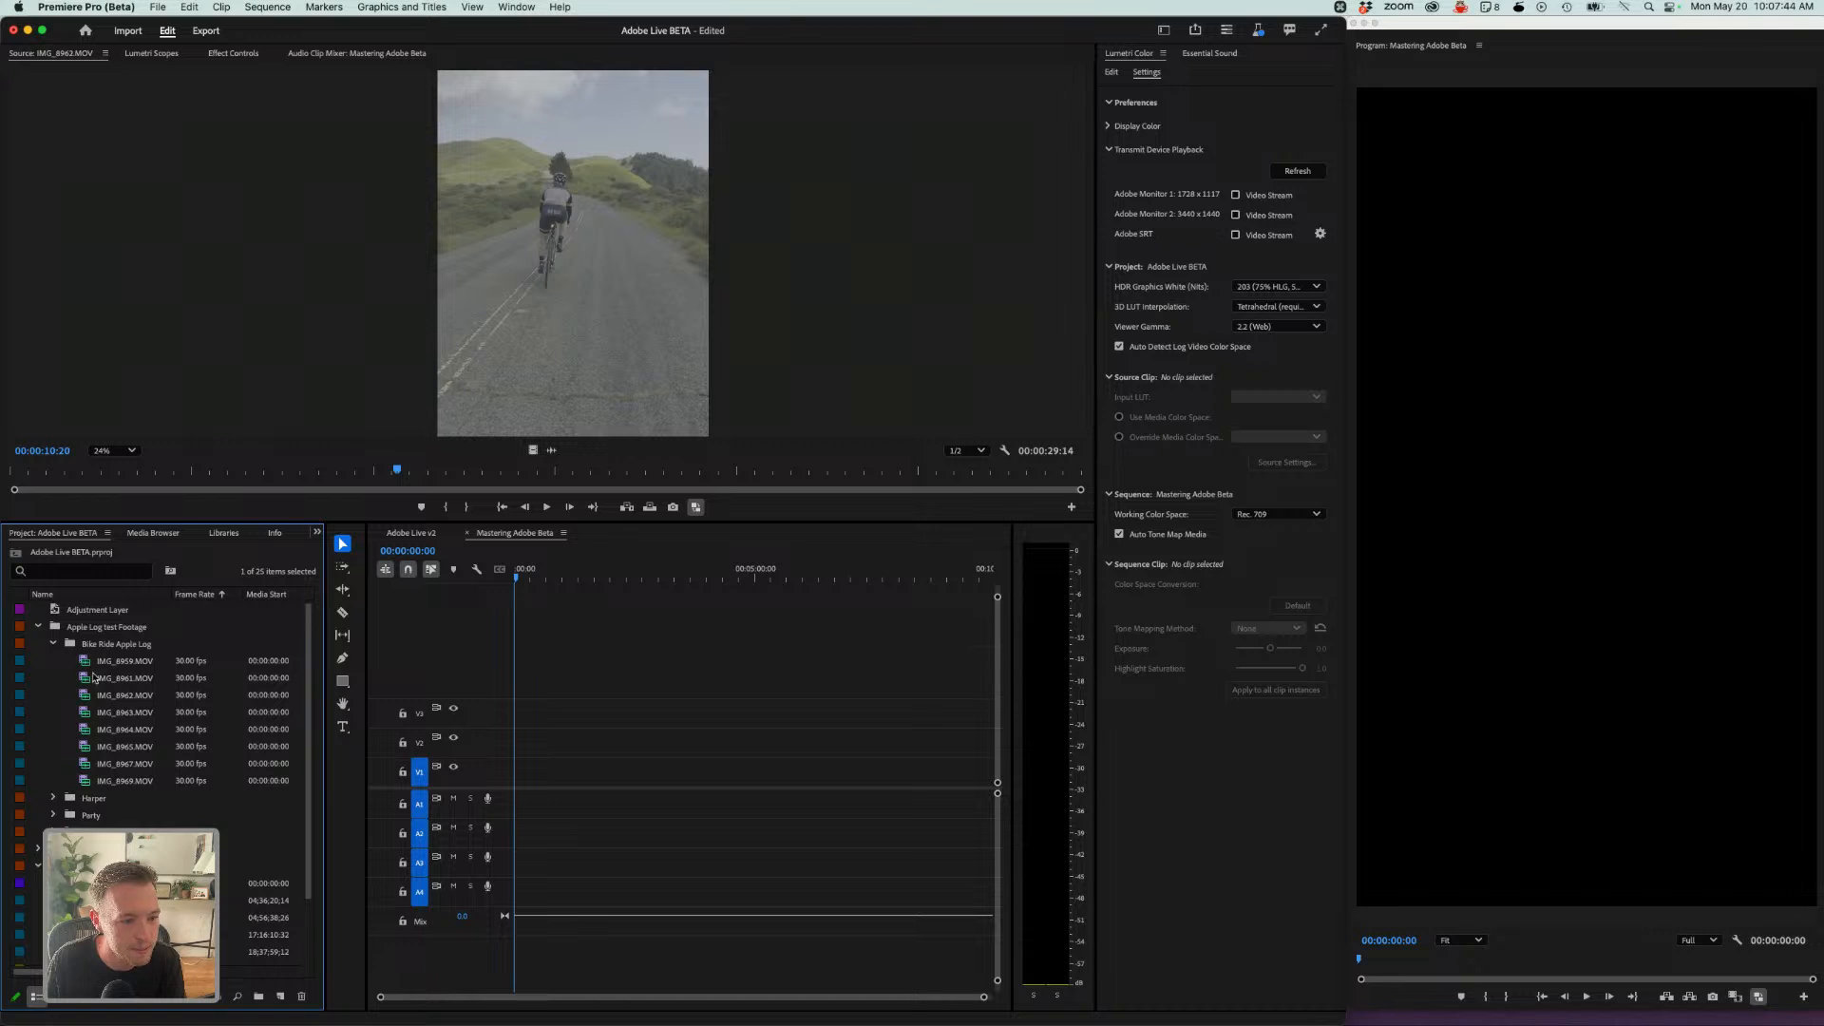
- Preview the Apple Log clips IMG_8961 through IMG_8964 in the Source Monitor
double_click(88, 680)
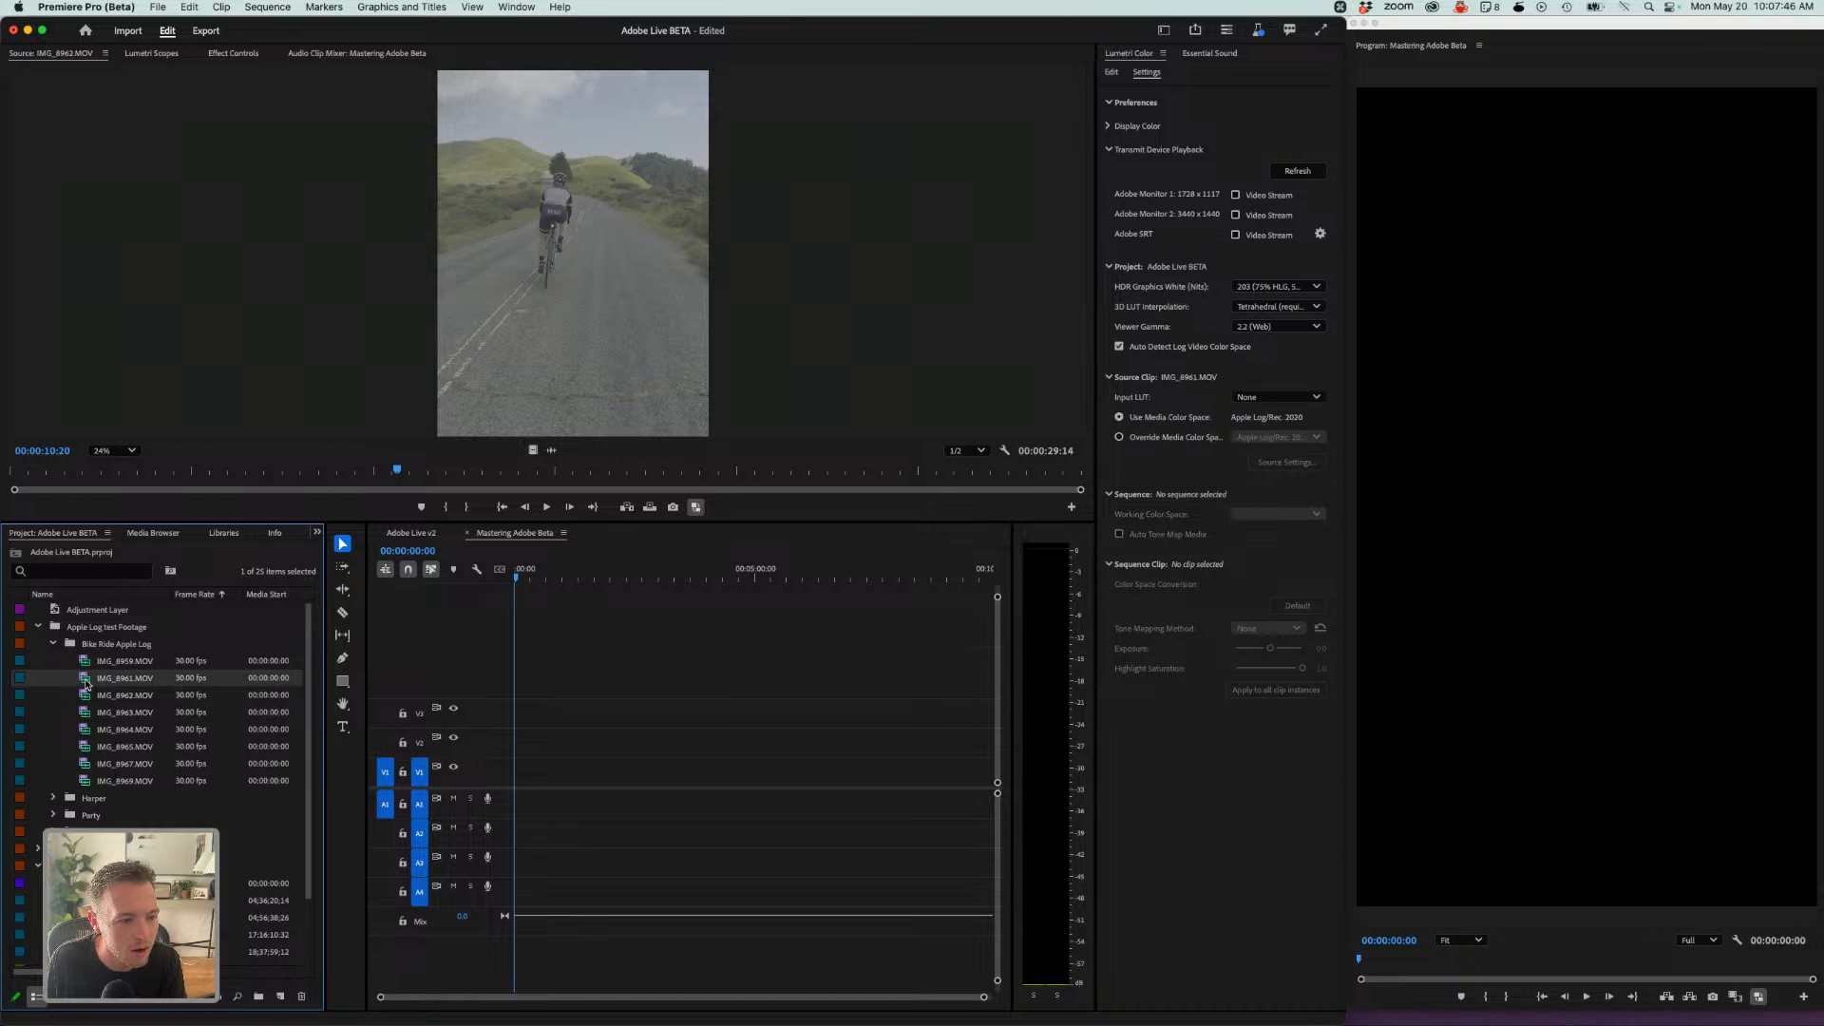
double_click(88, 695)
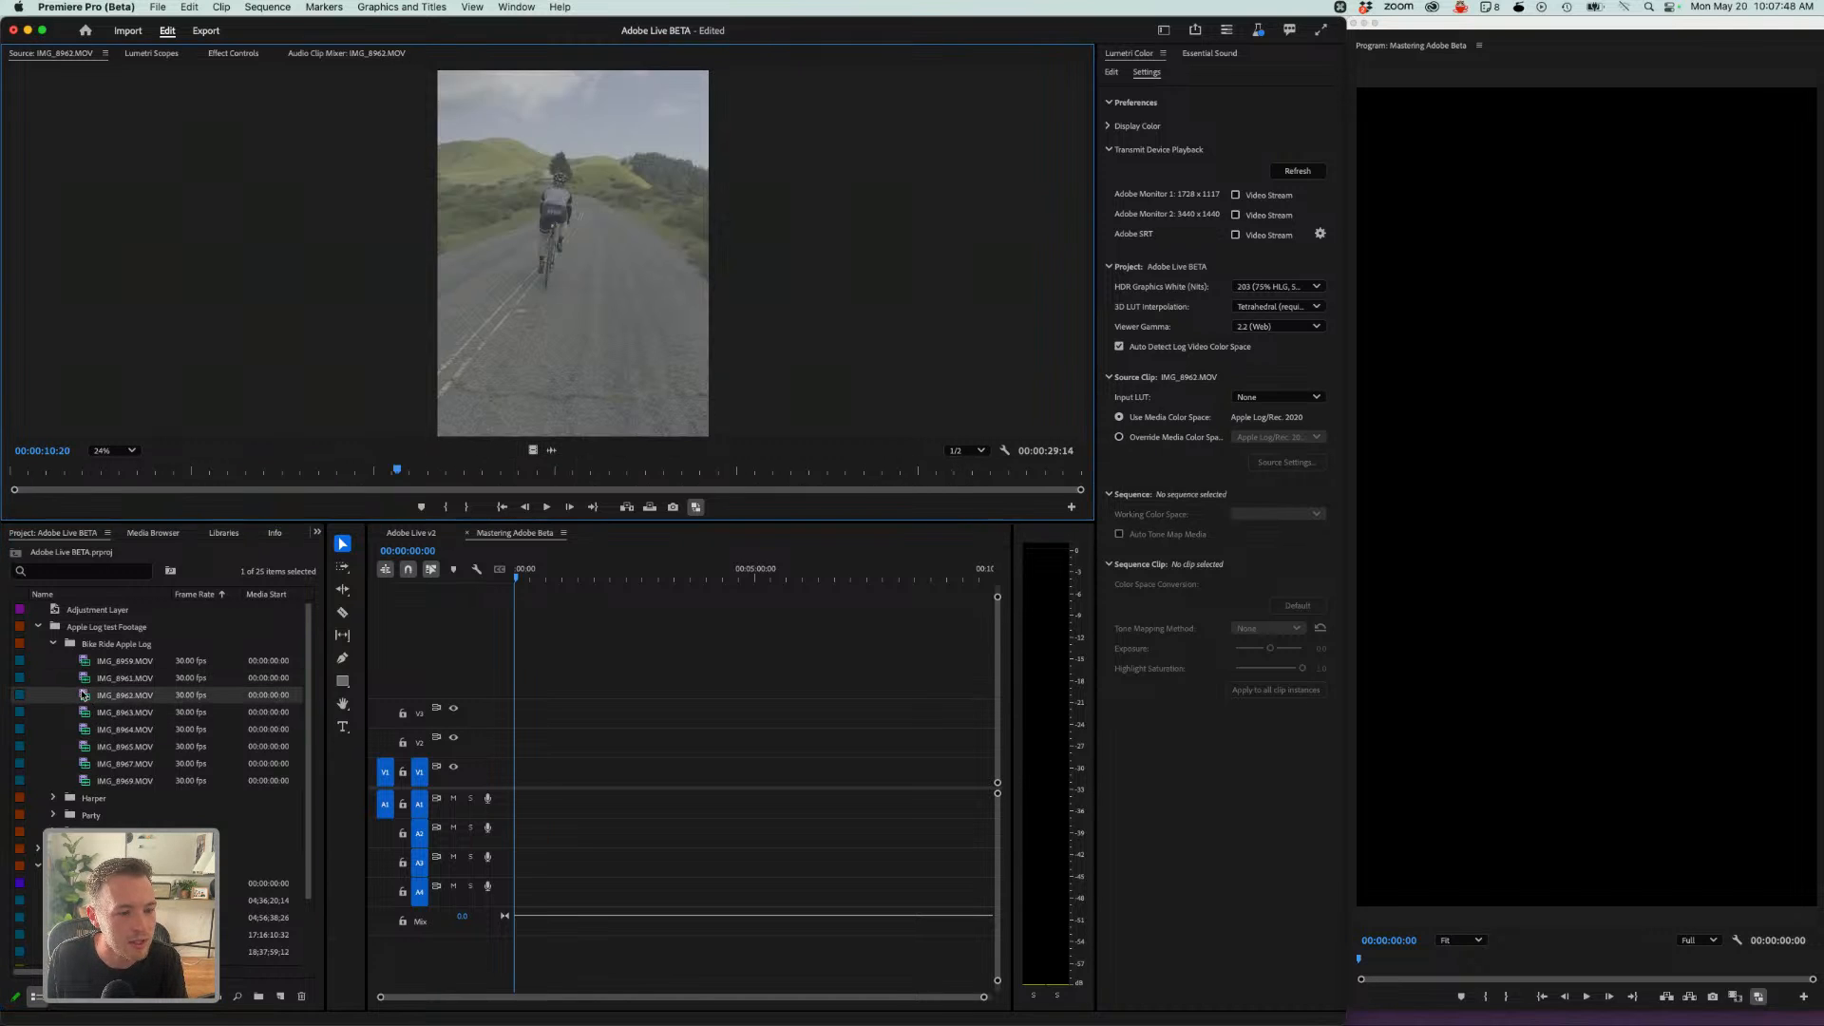
double_click(85, 724)
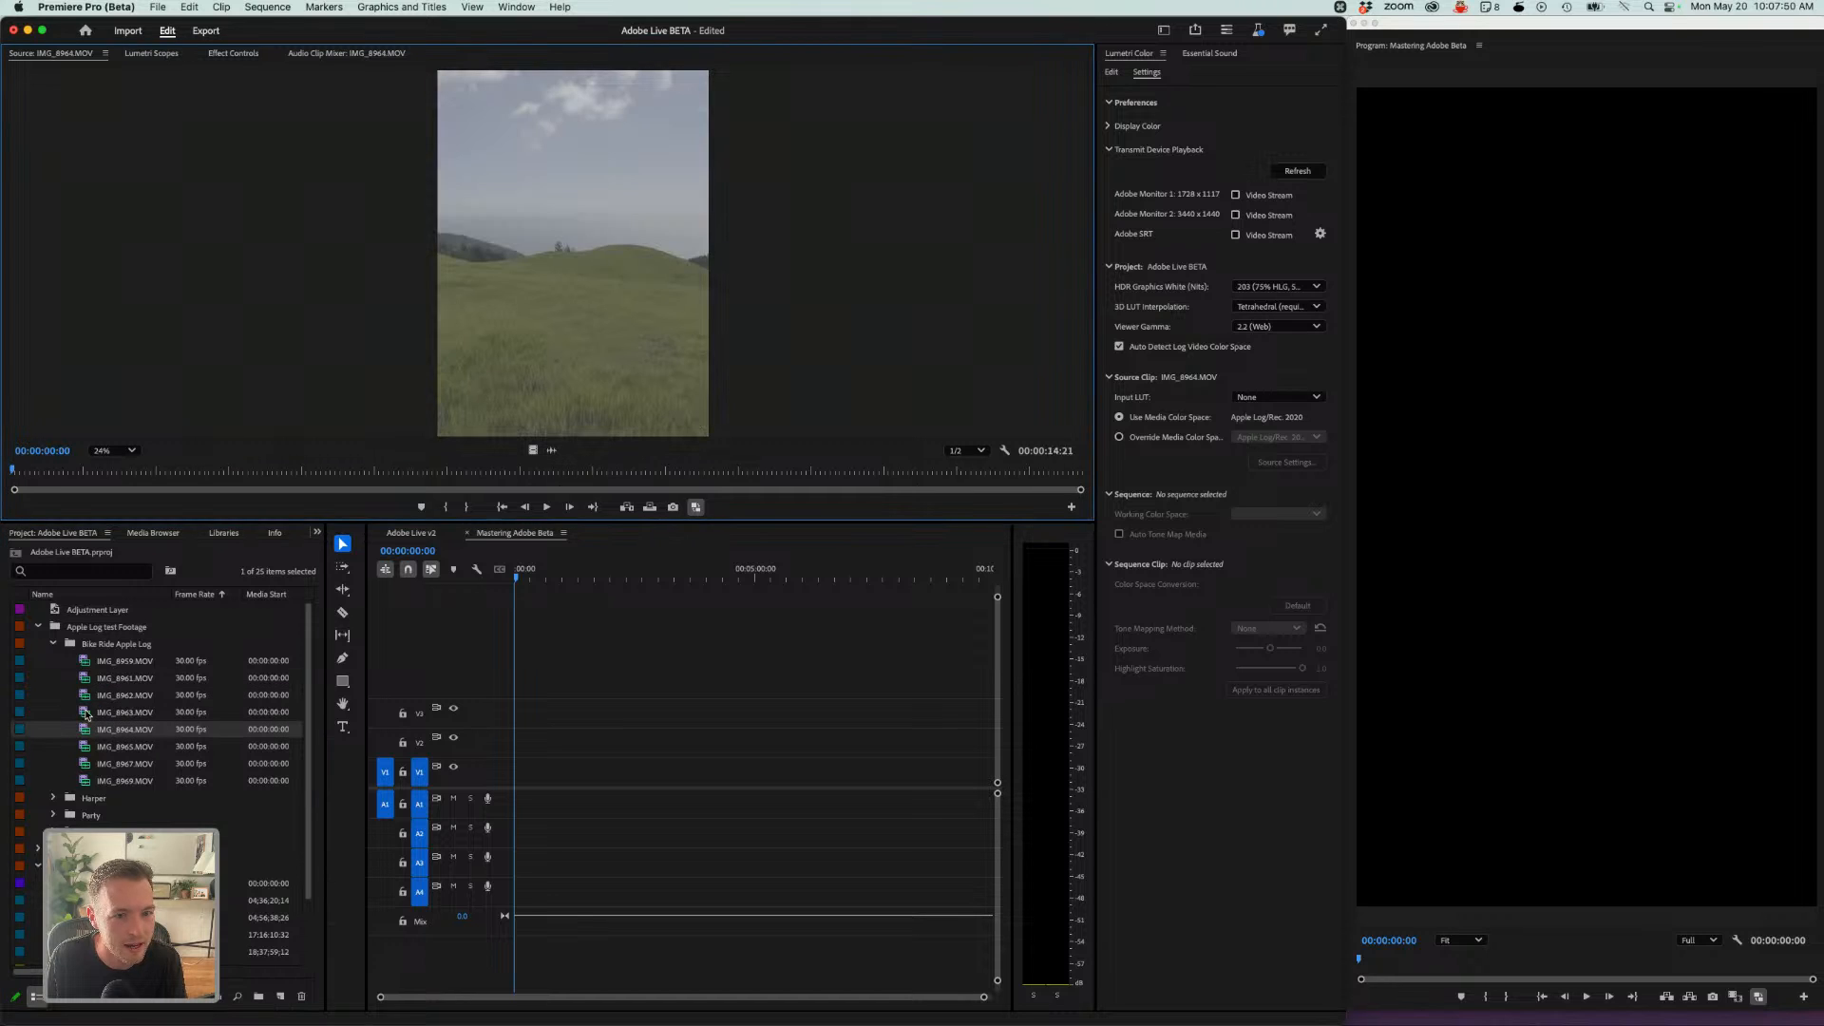
double_click(86, 712)
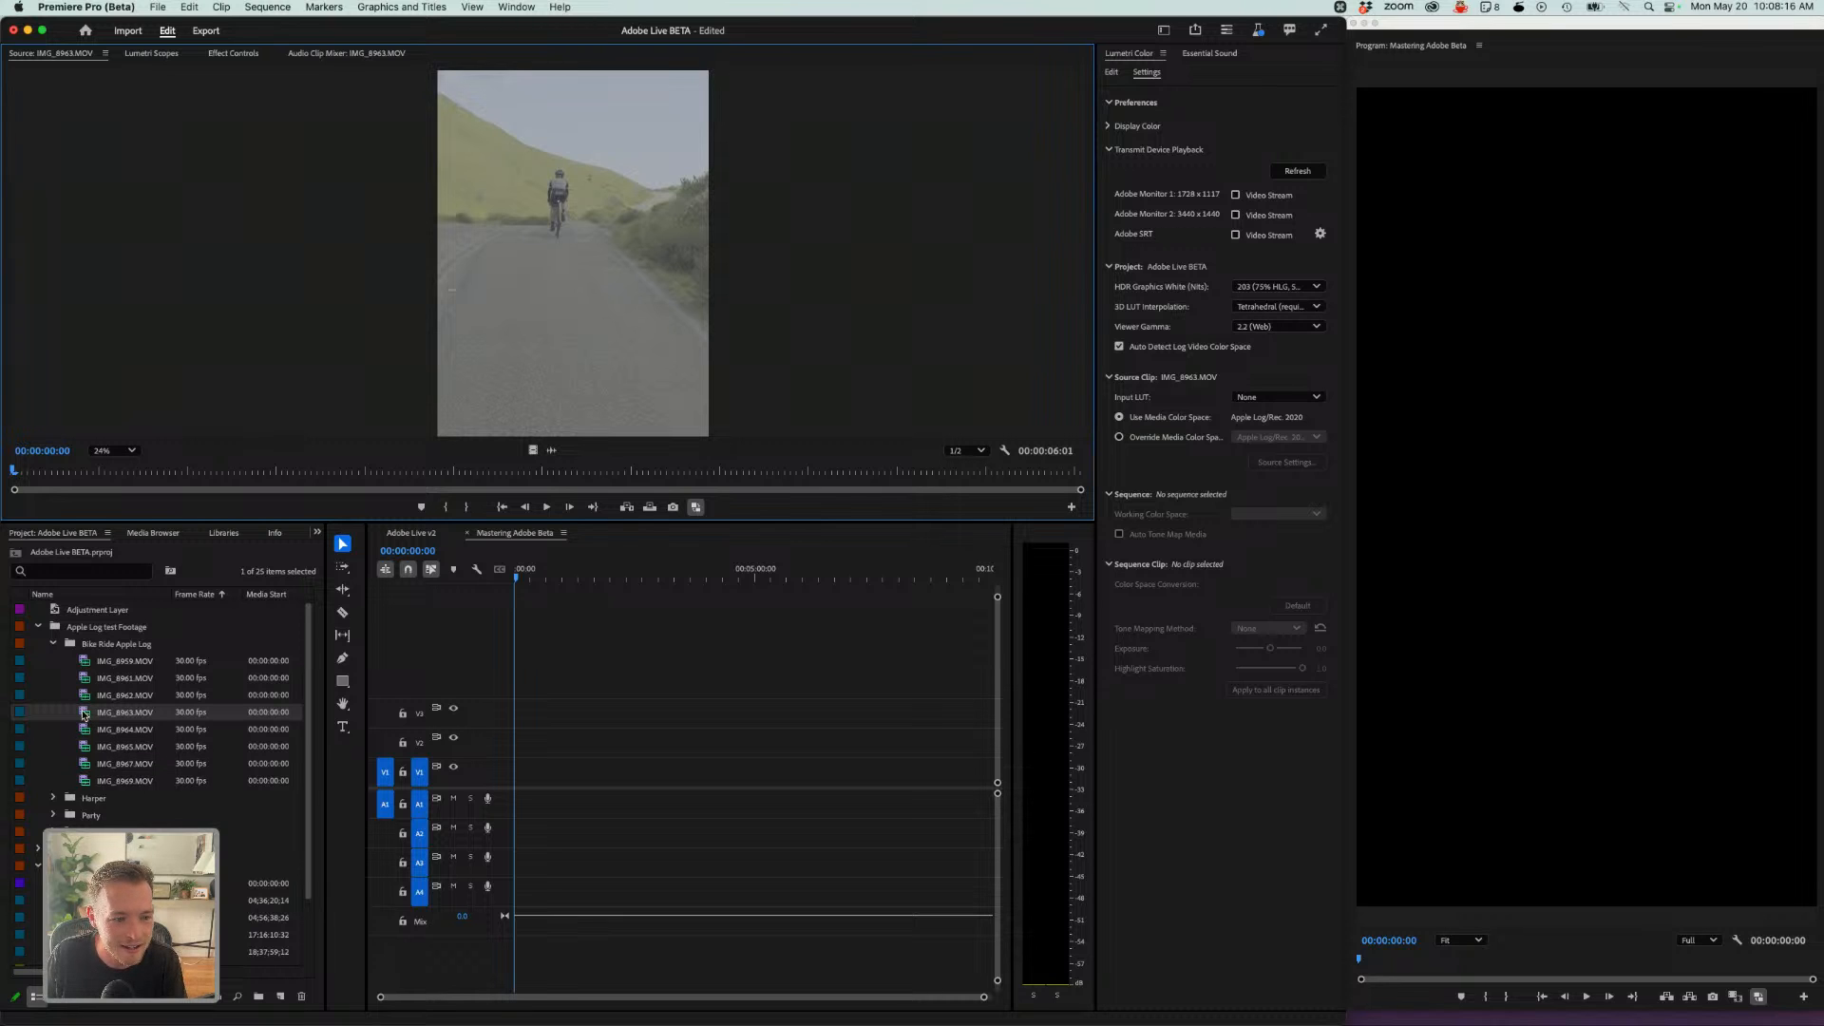
- Add IMG_8963 to the Mastering Adobe Beta sequence, keeping the existing sequence settings
mouse_move(83, 719)
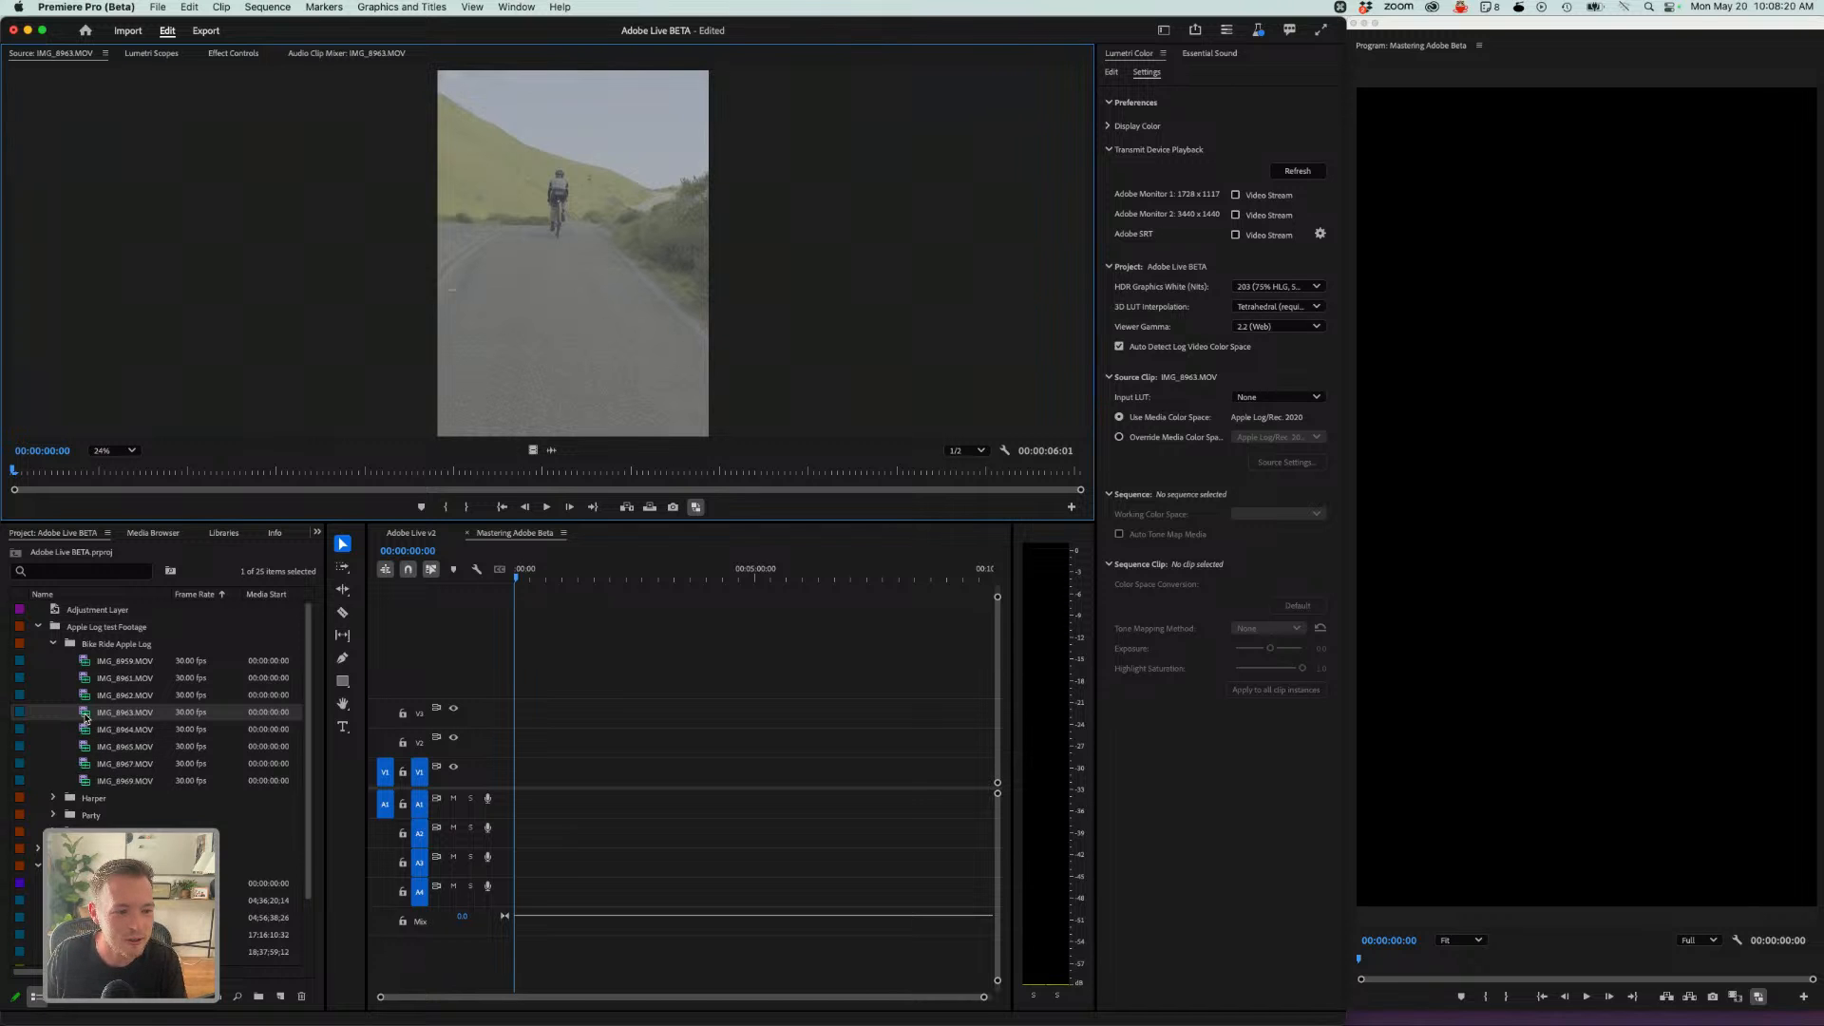
left_click_drag(84, 719, 517, 774)
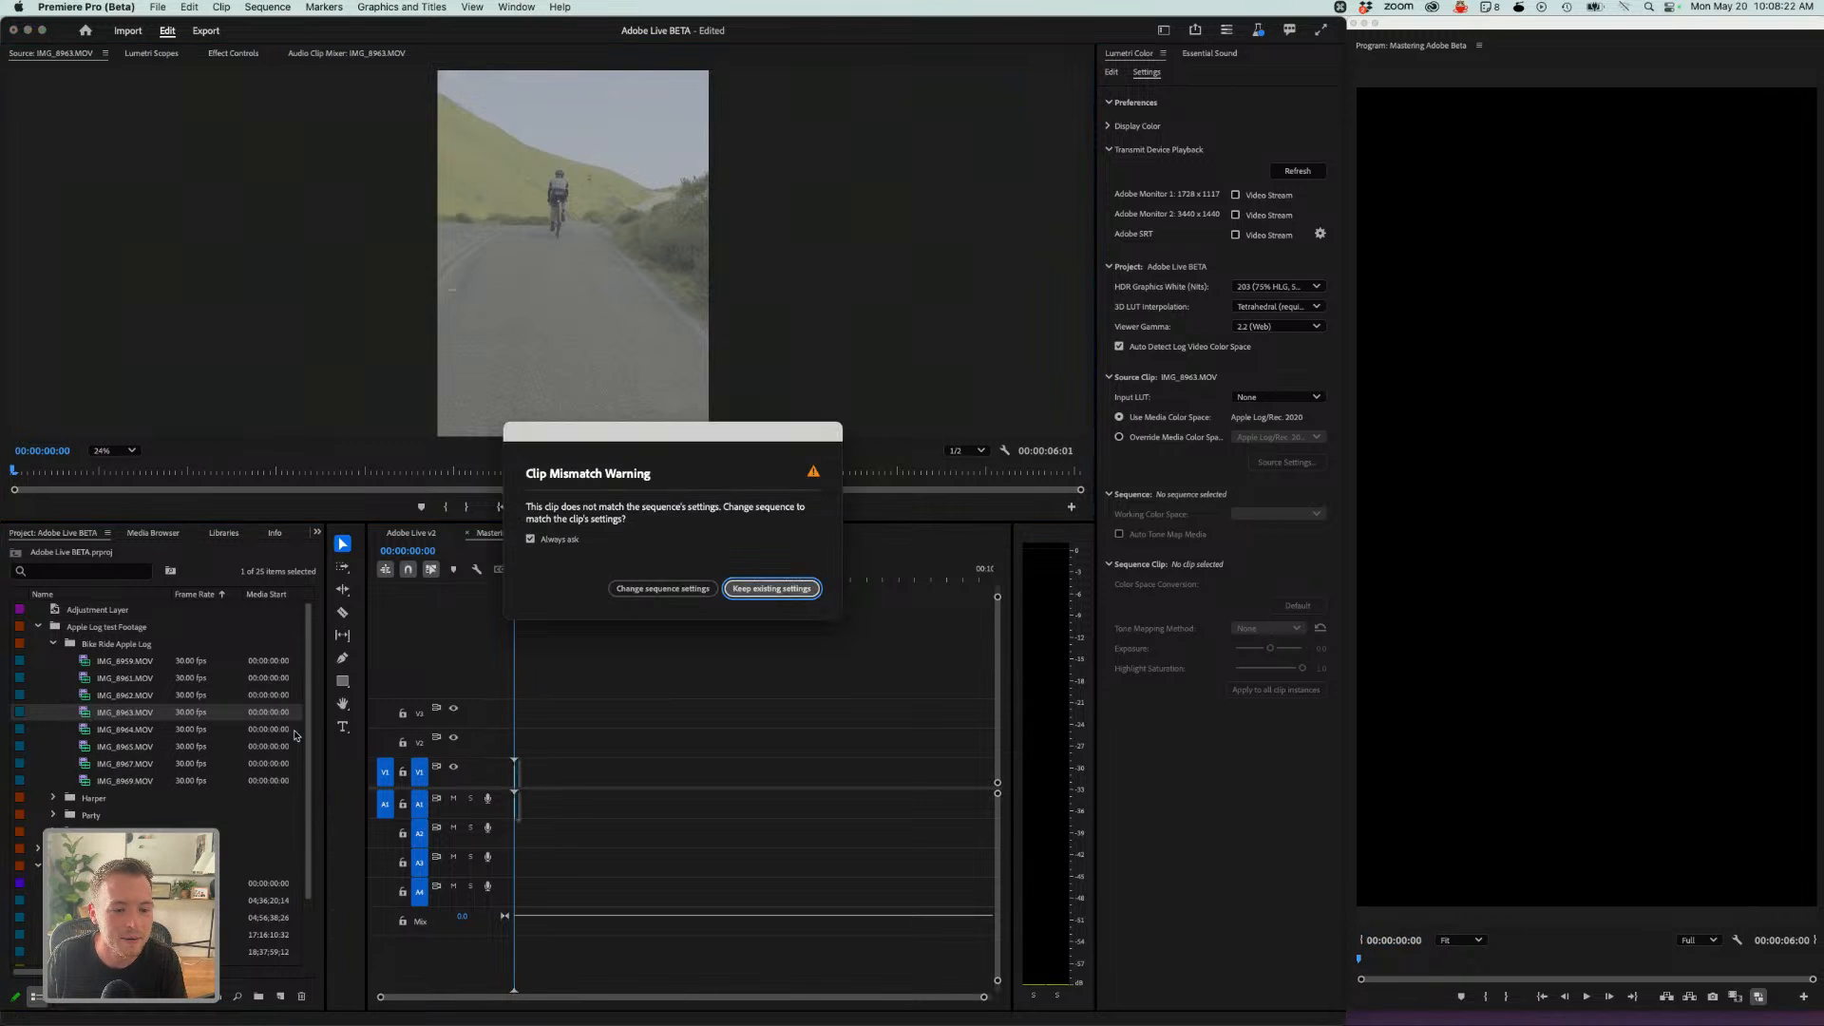
left_click(785, 590)
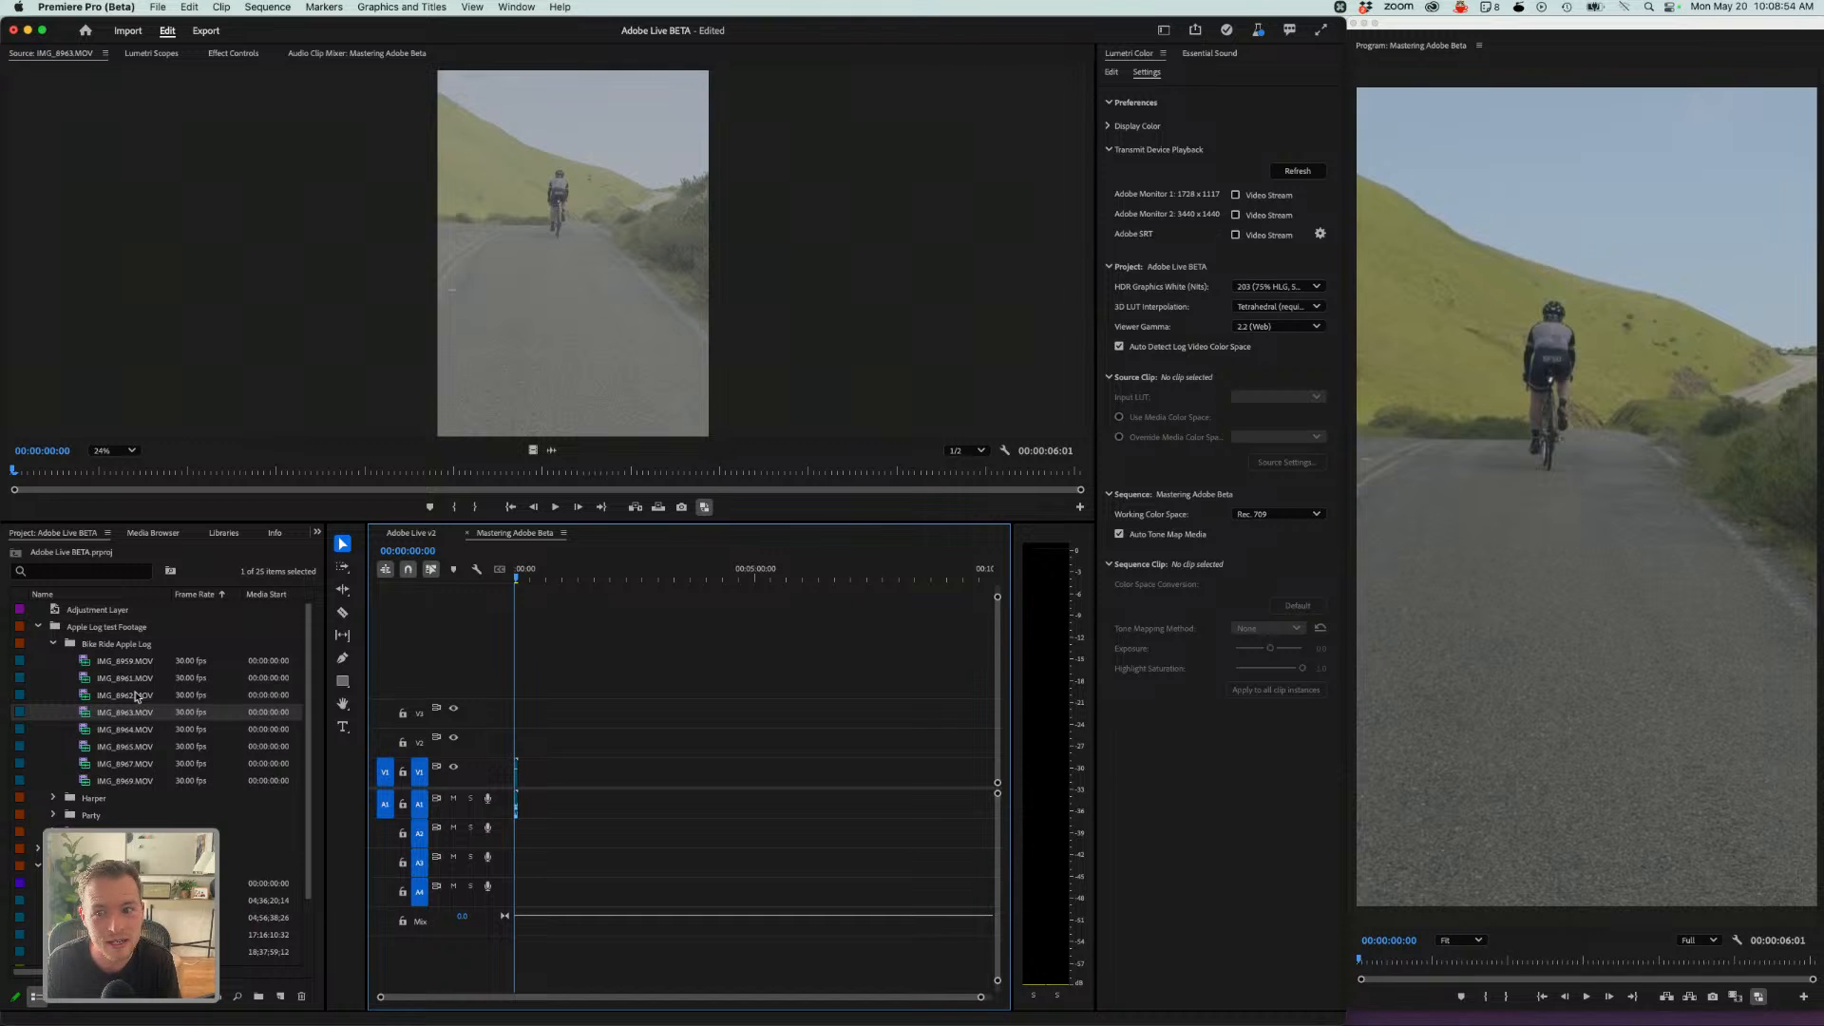
- Apply Set to Frame Size to the IMG_8963 clip in the timeline
left_click(517, 767)
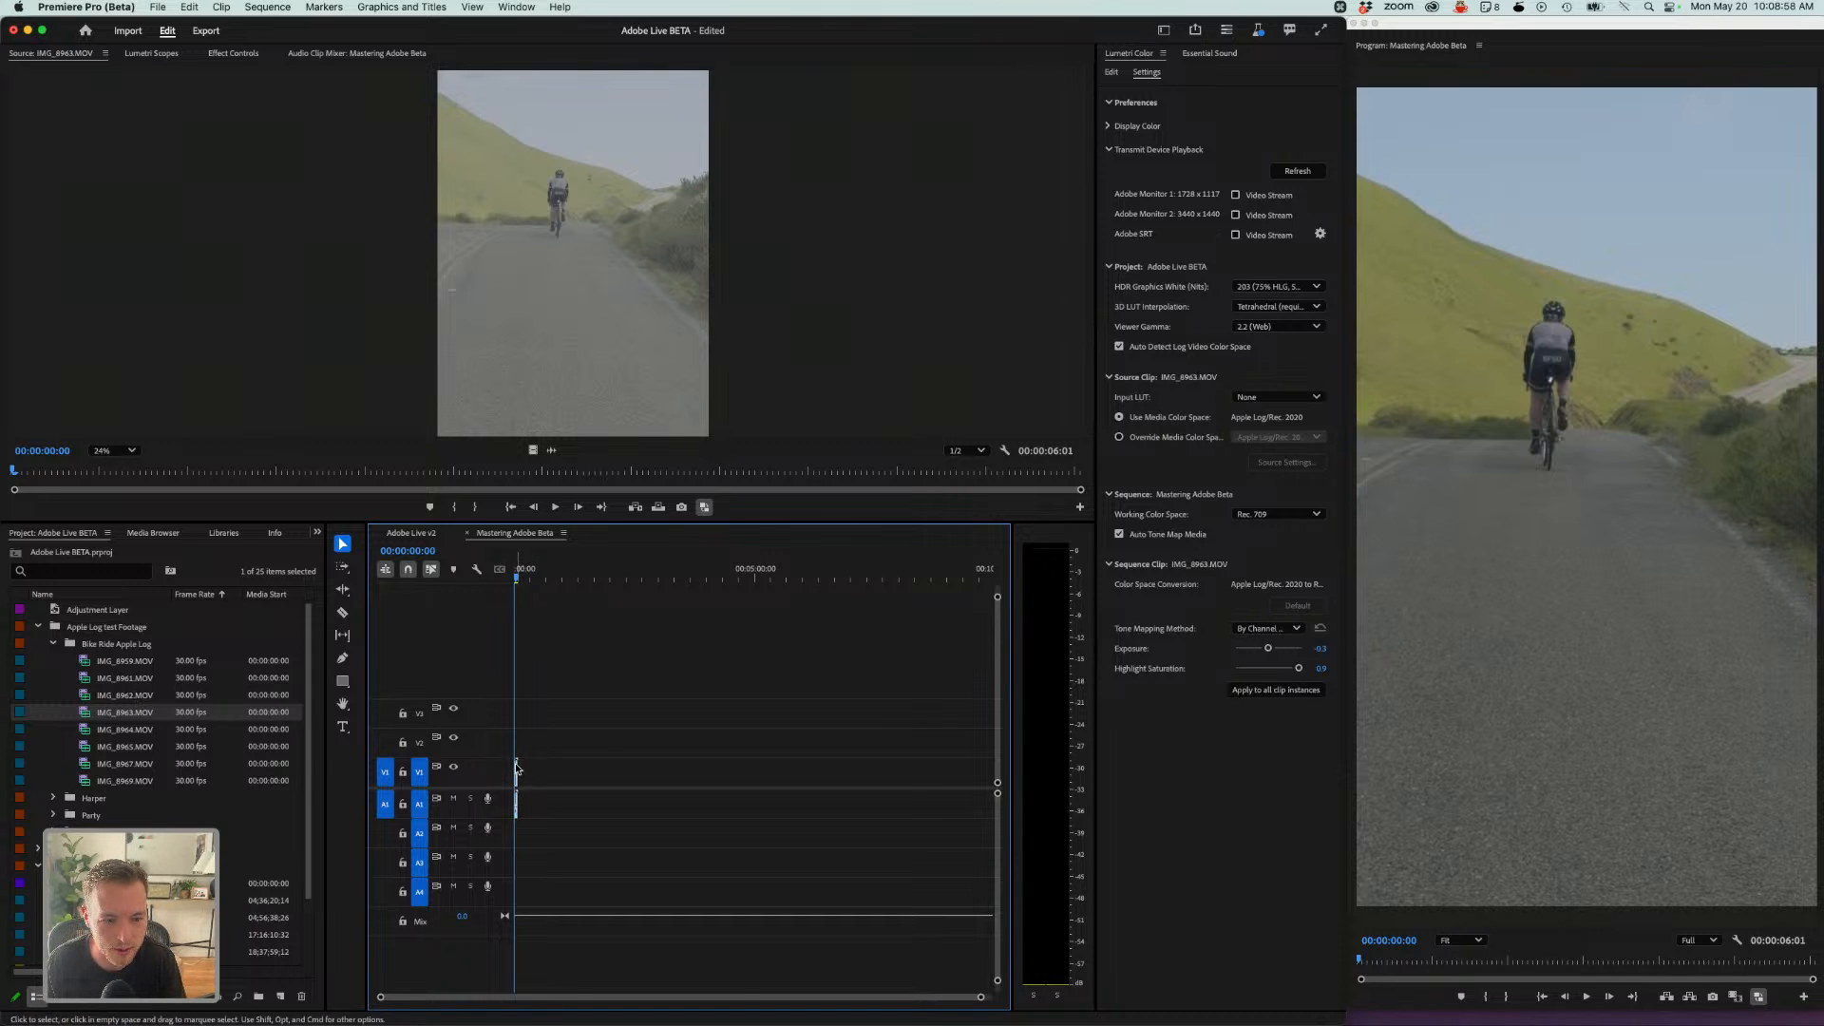
right_click(517, 768)
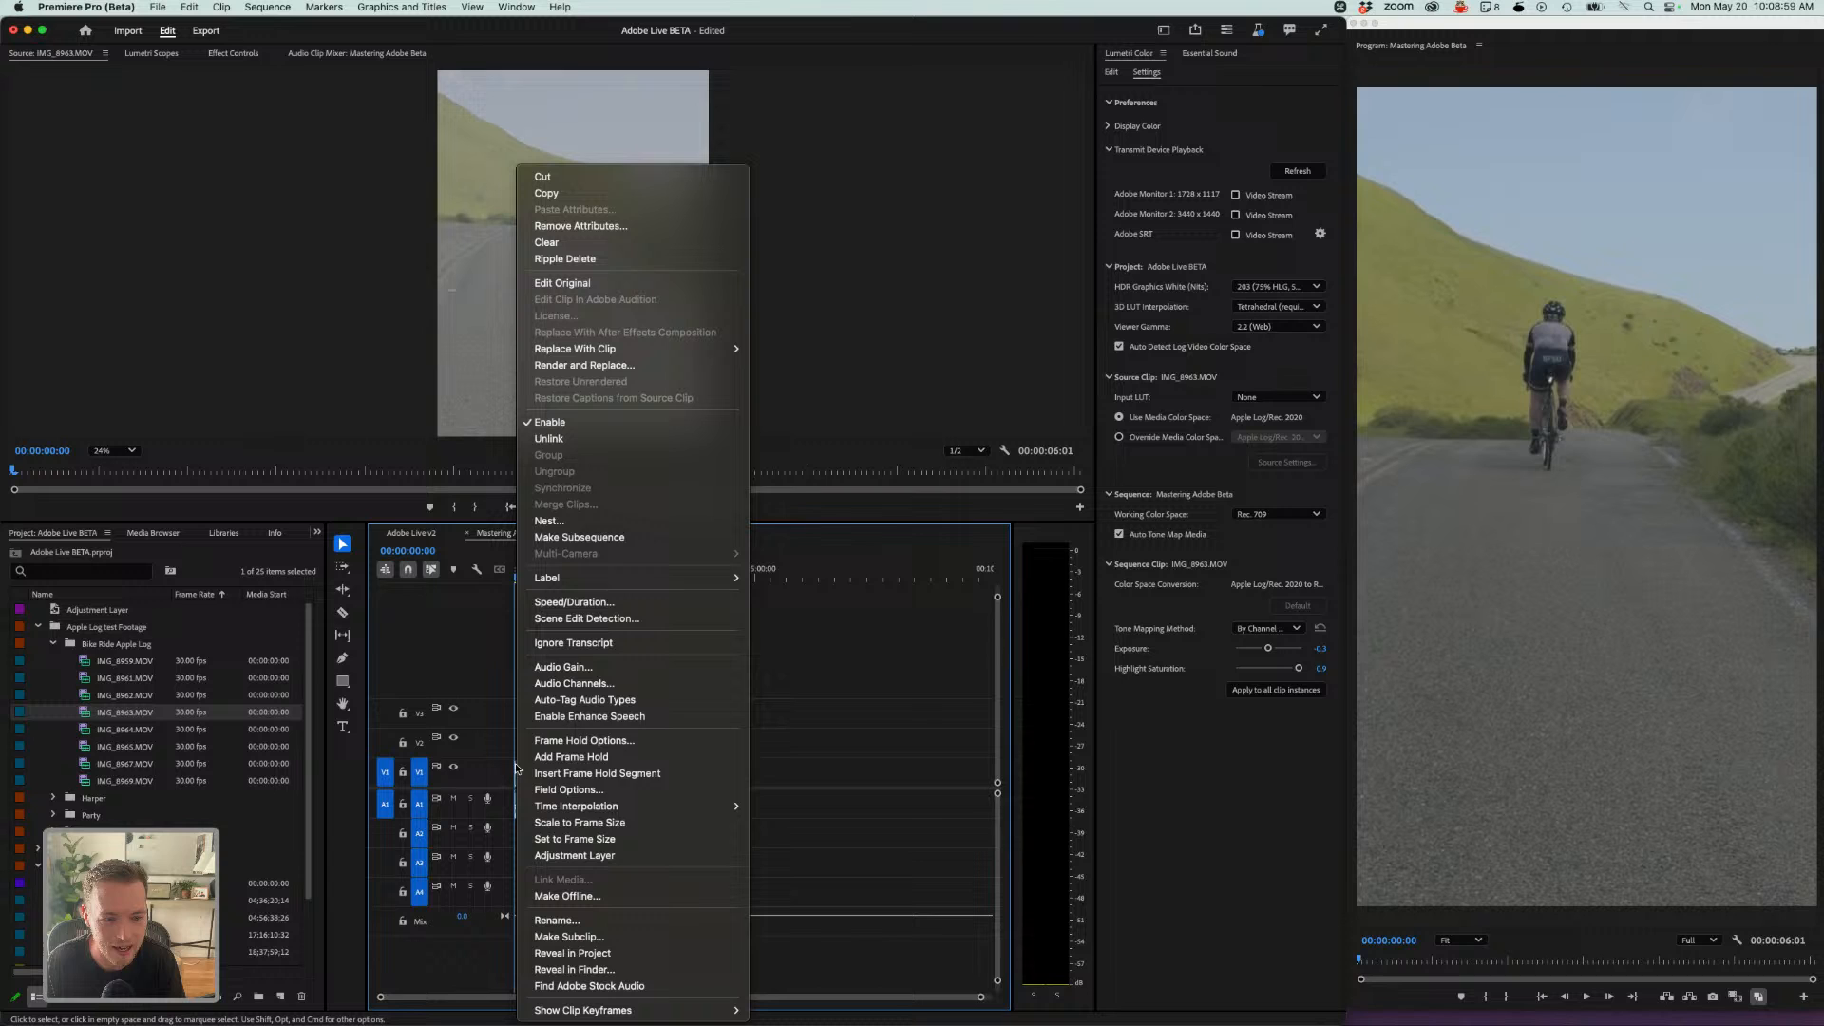
left_click(570, 841)
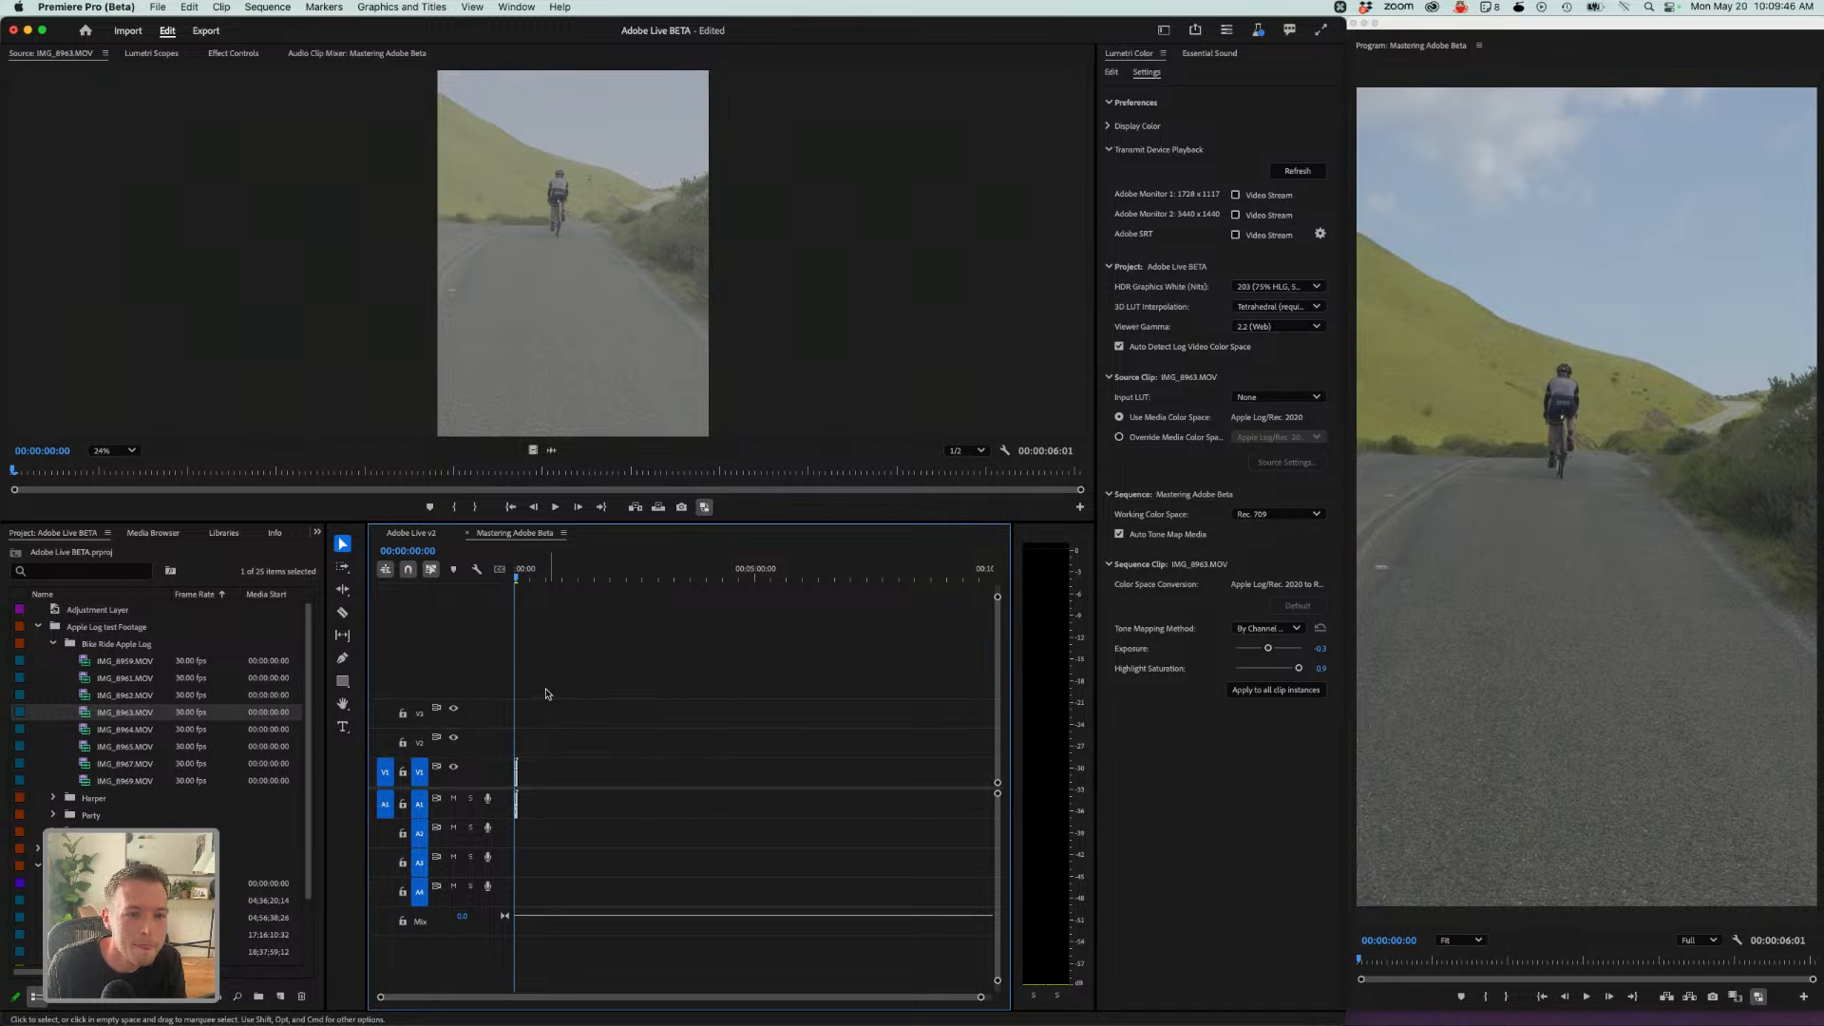
- Override the source clip's media color space and choose Sony S-Log3/S-Gamut3
left_click(557, 745)
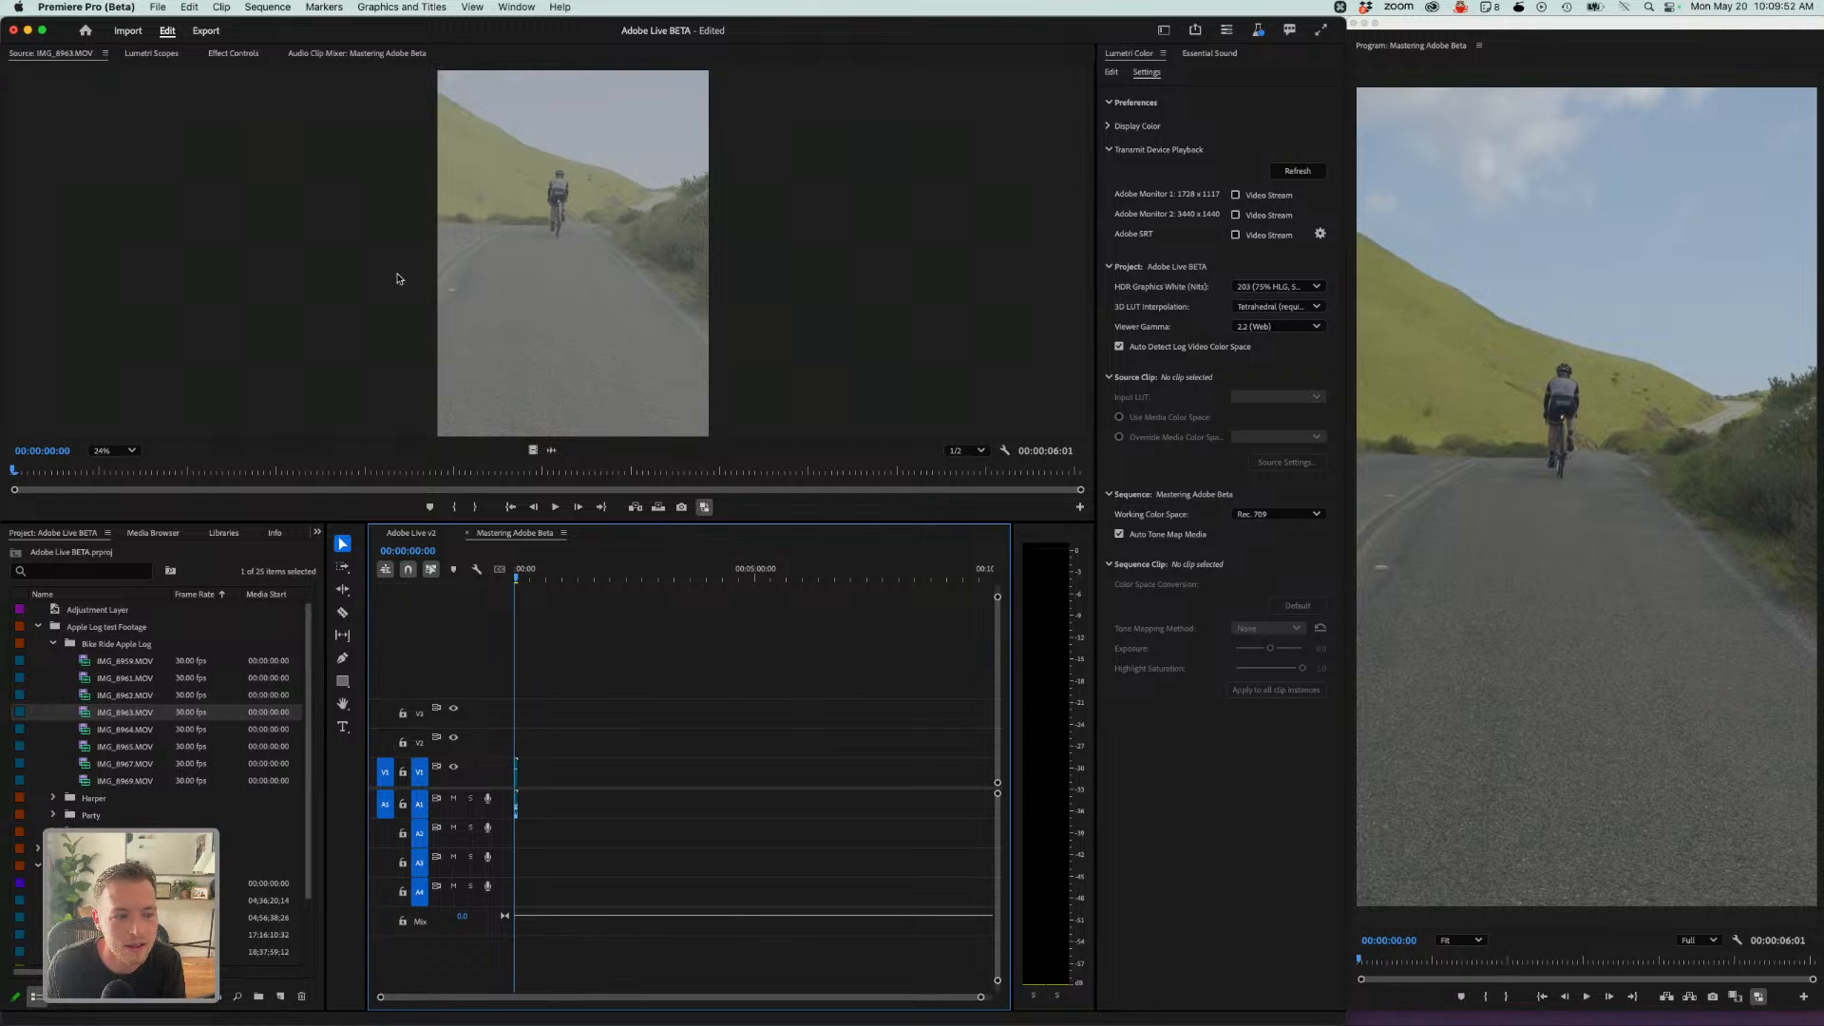
left_click(544, 163)
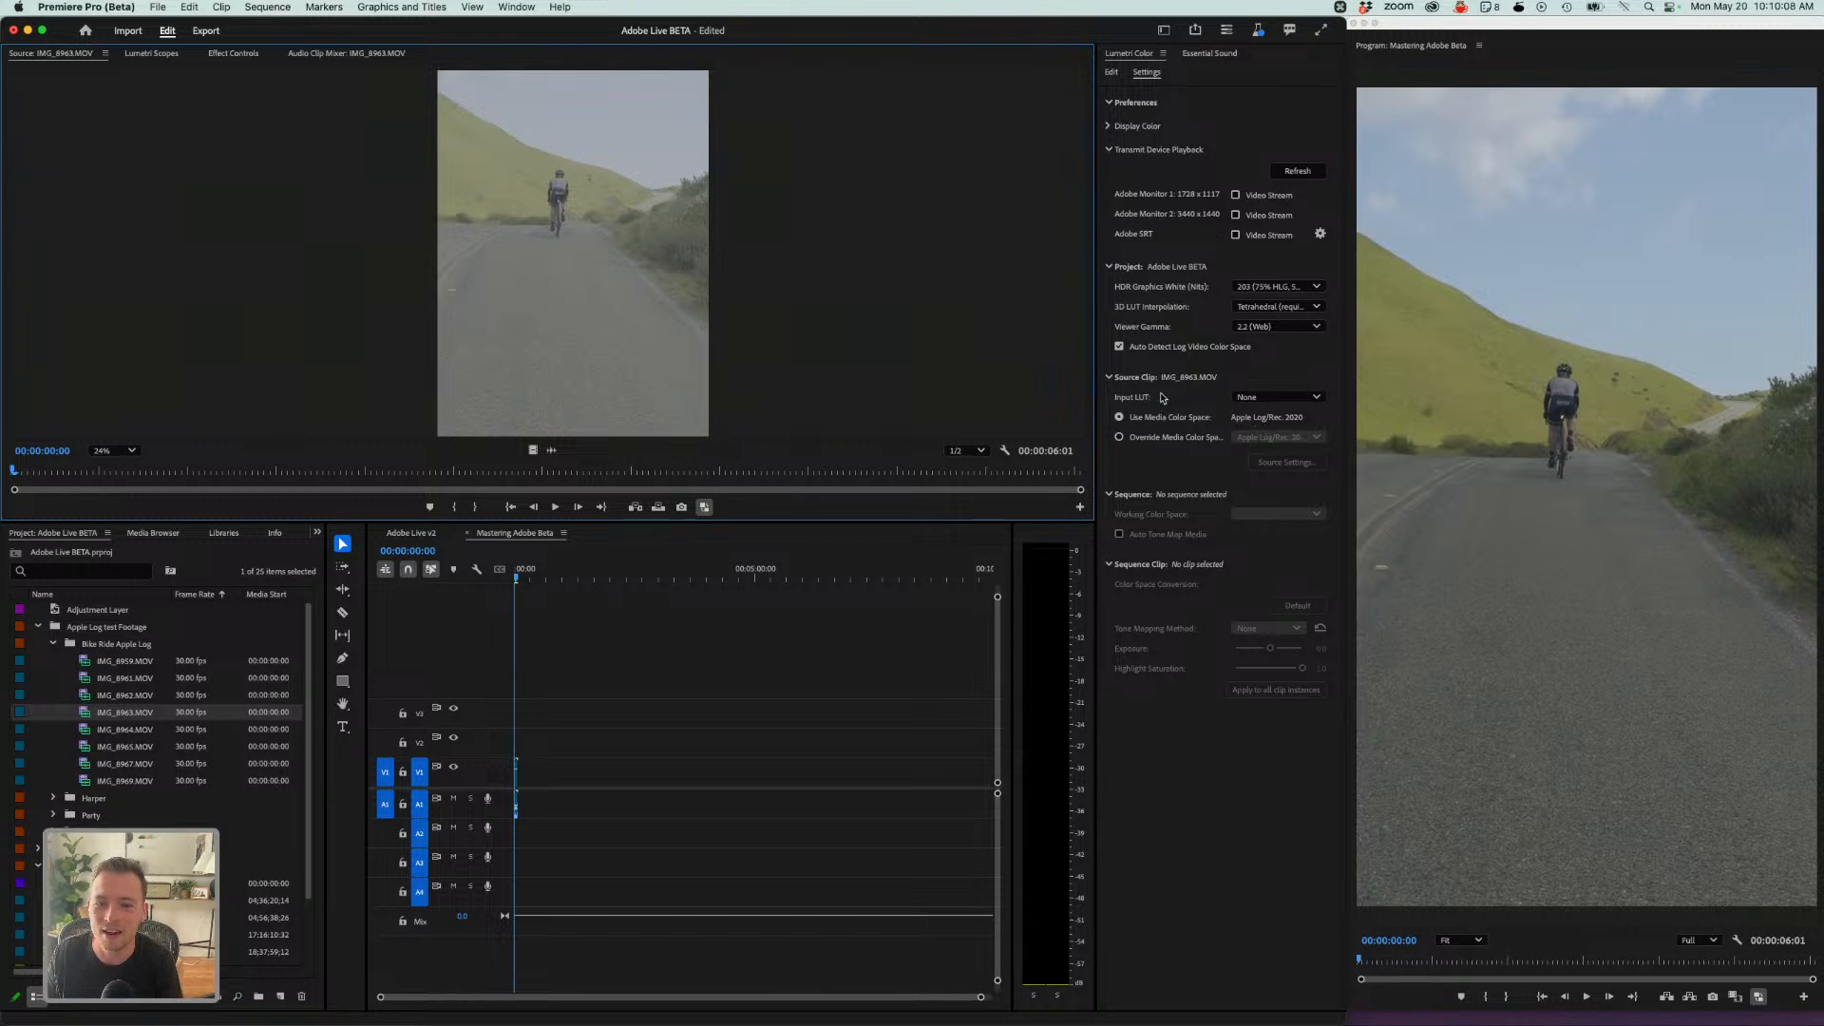
left_click(1120, 438)
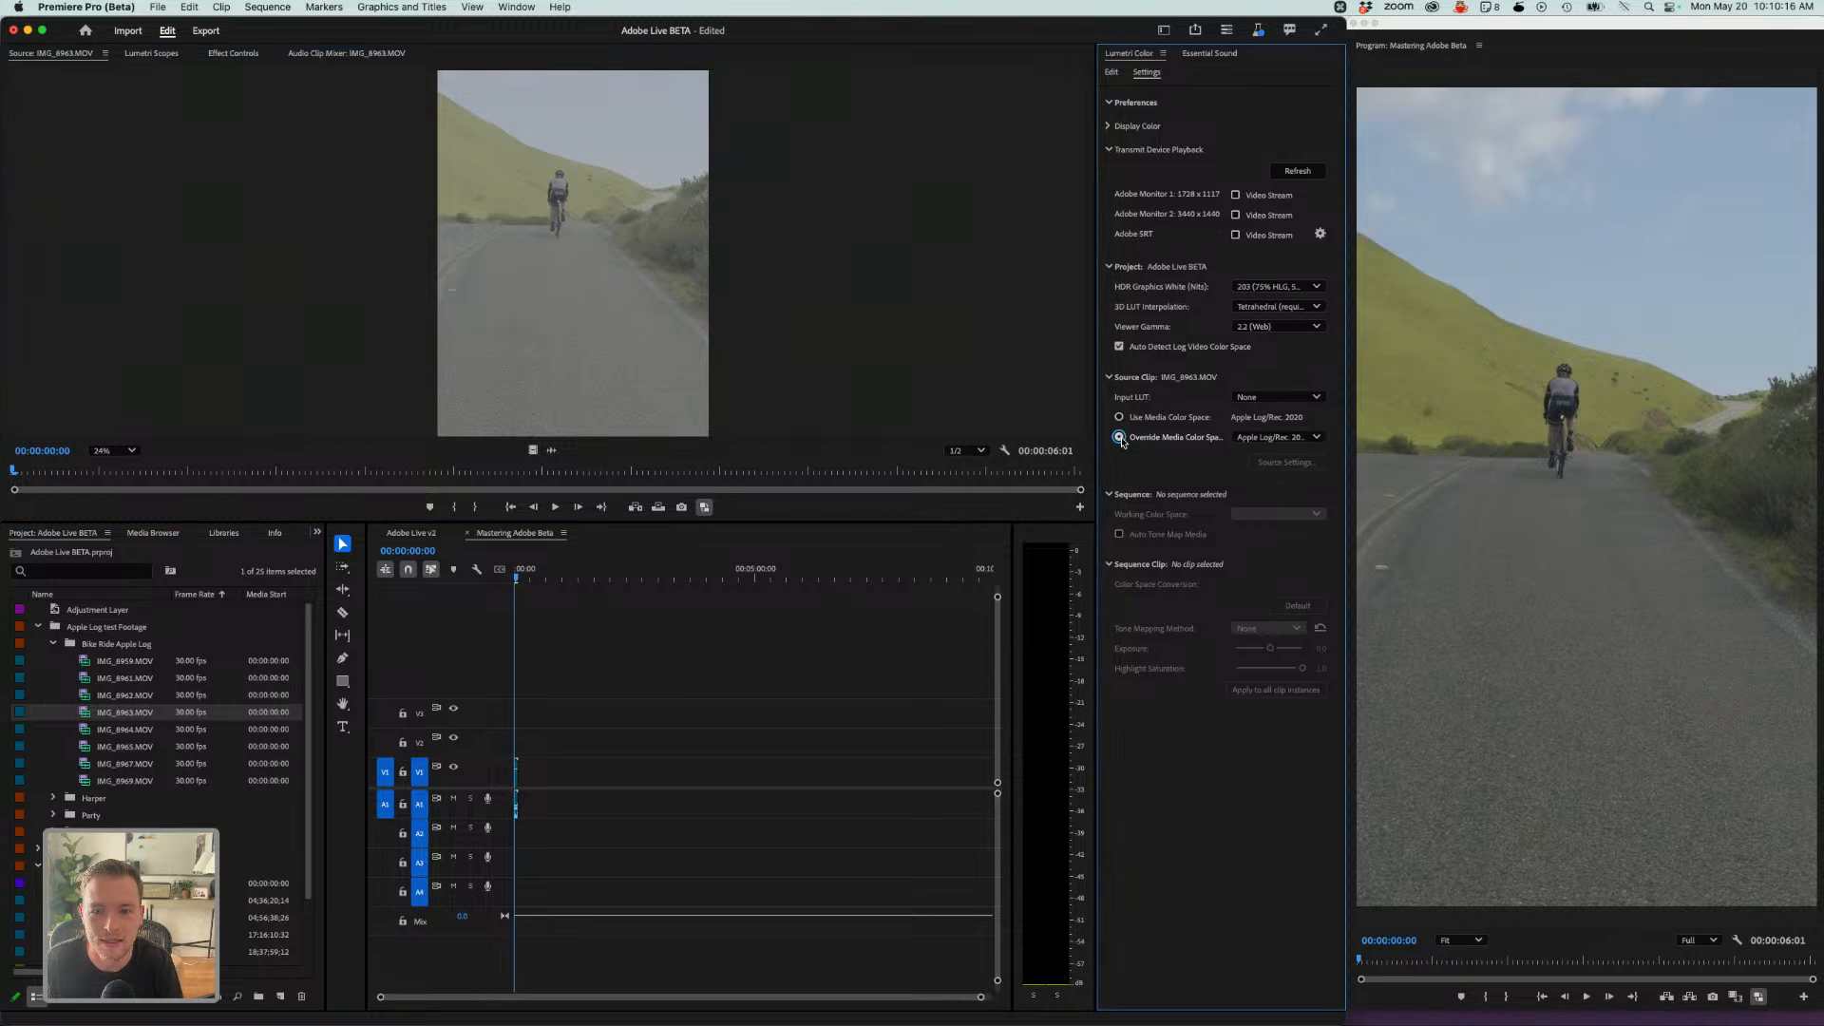
left_click(1273, 438)
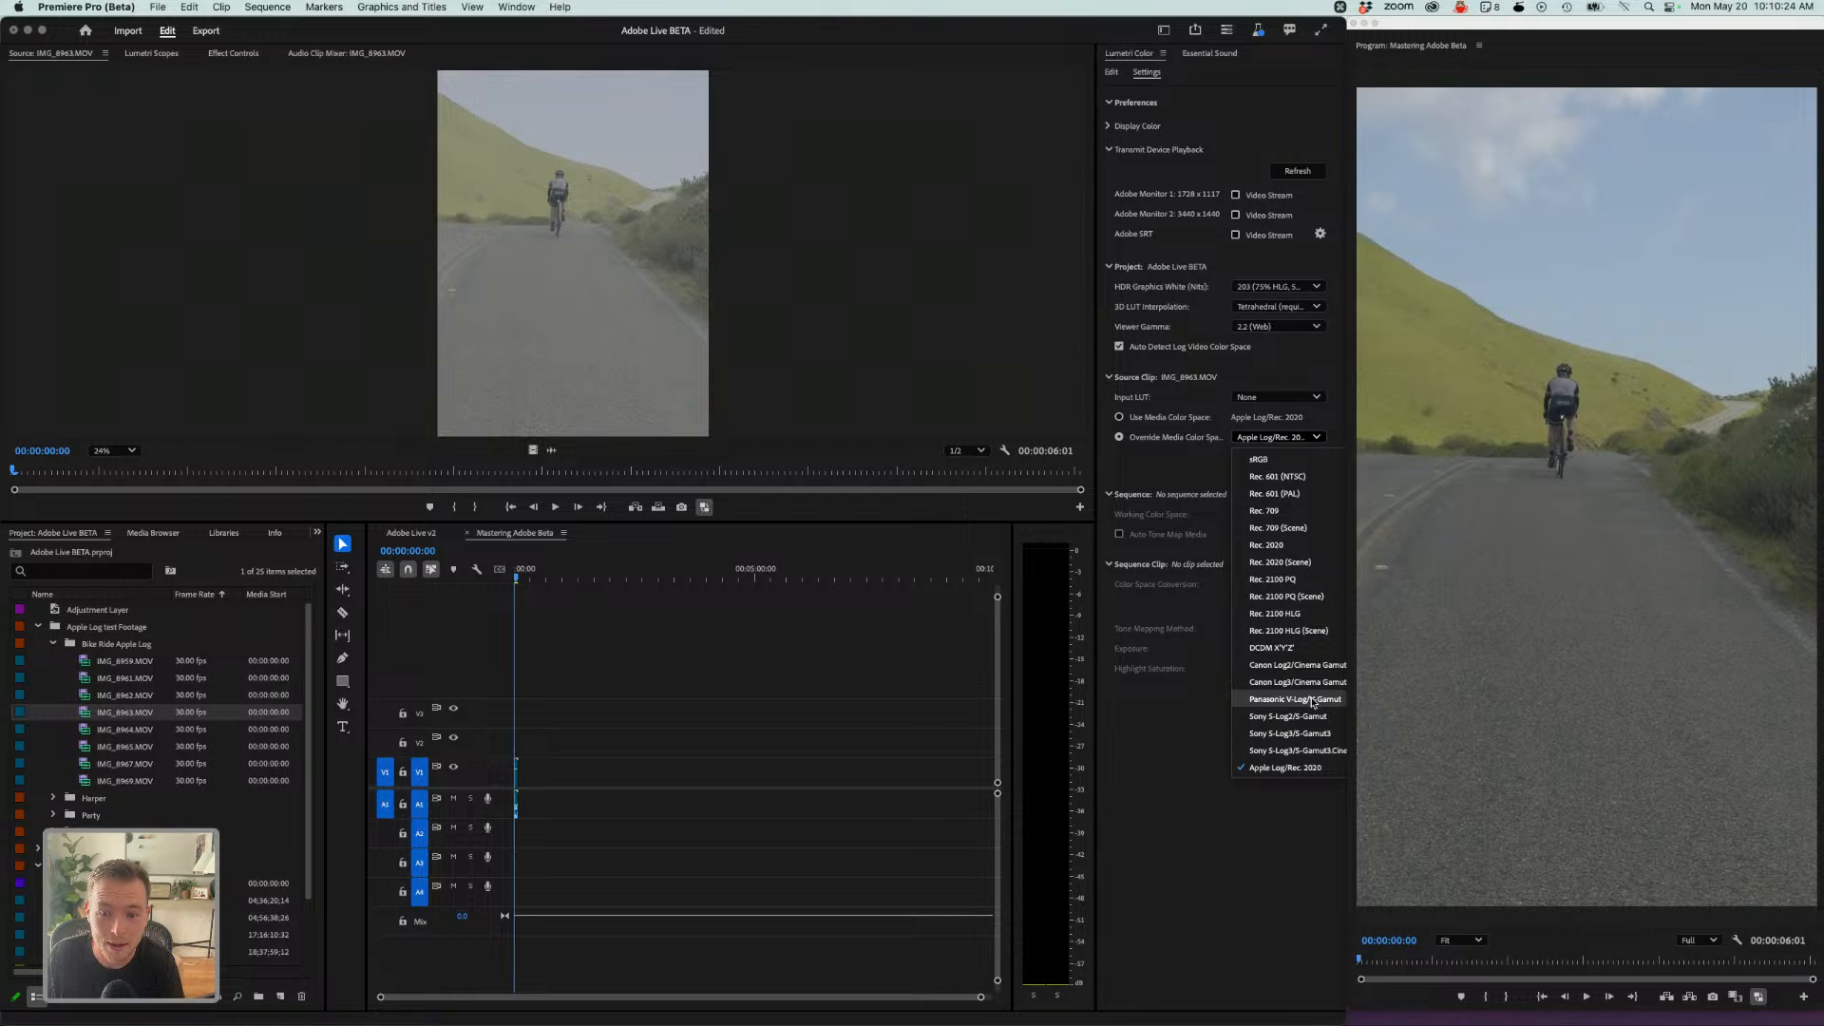
left_click(1307, 740)
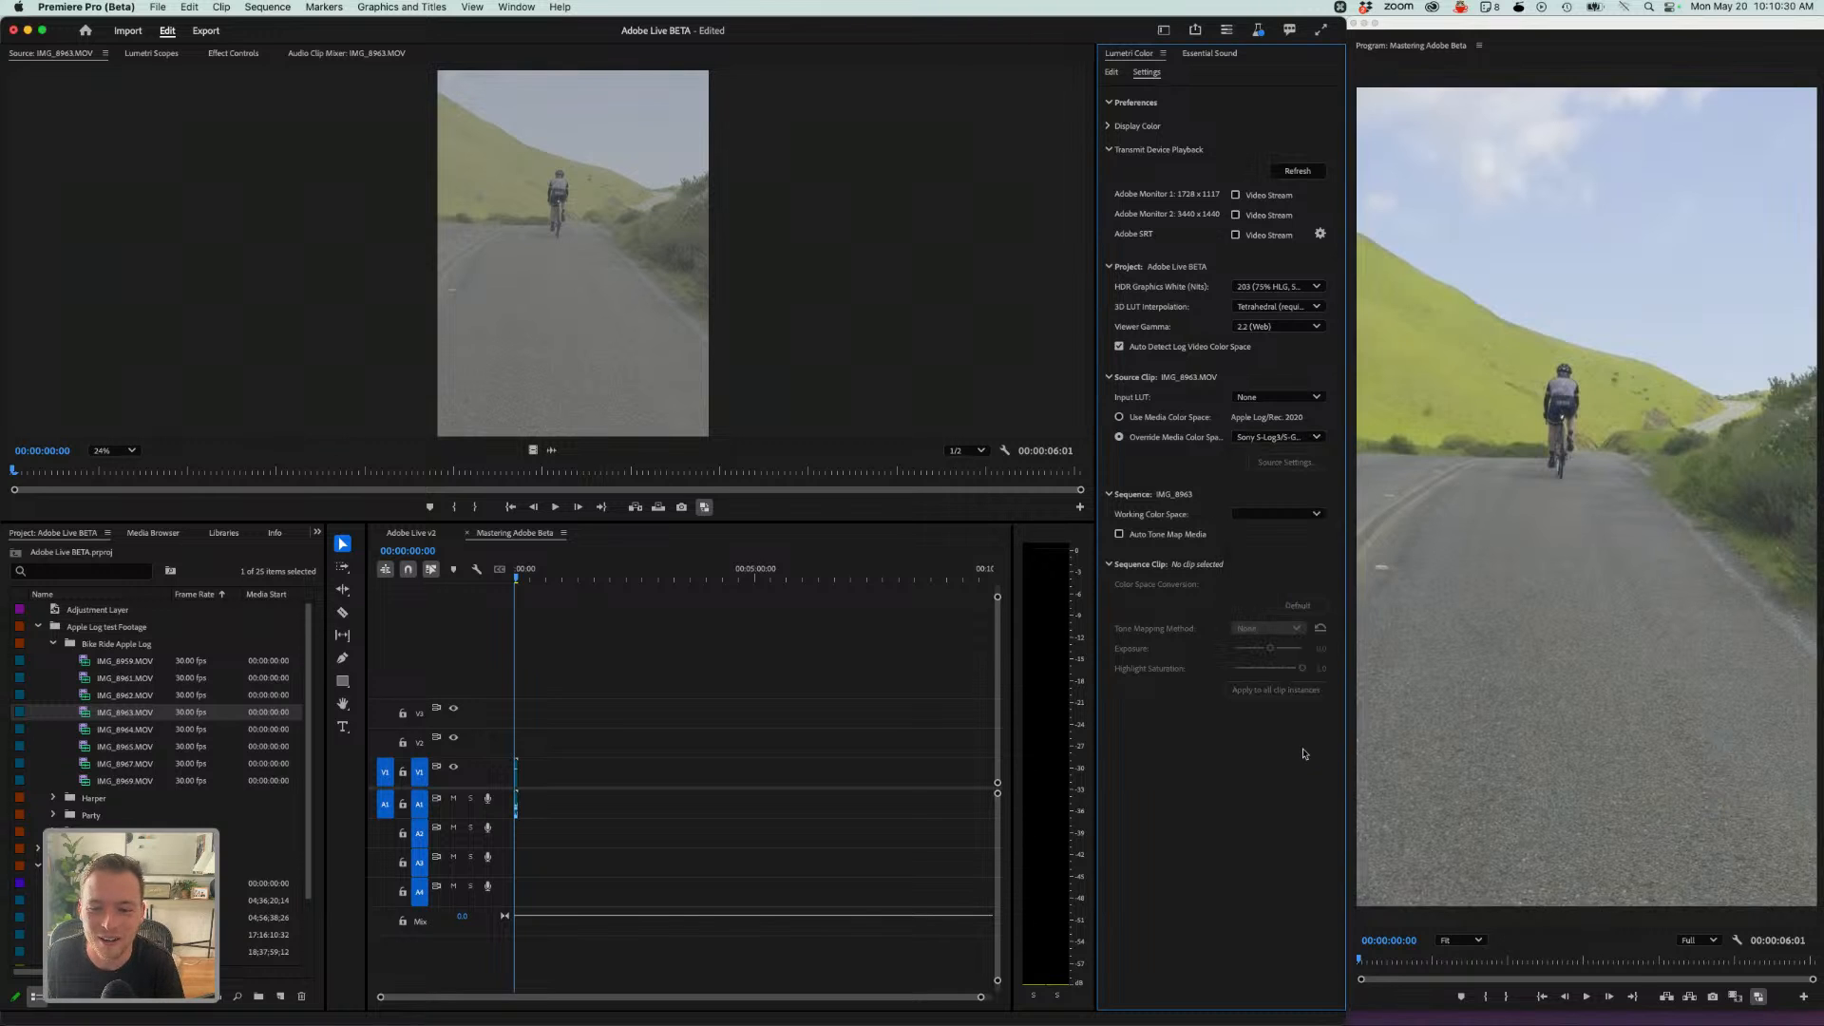
- Set the overridden media color space back to Apple Log/Rec. 2020
left_click(1251, 438)
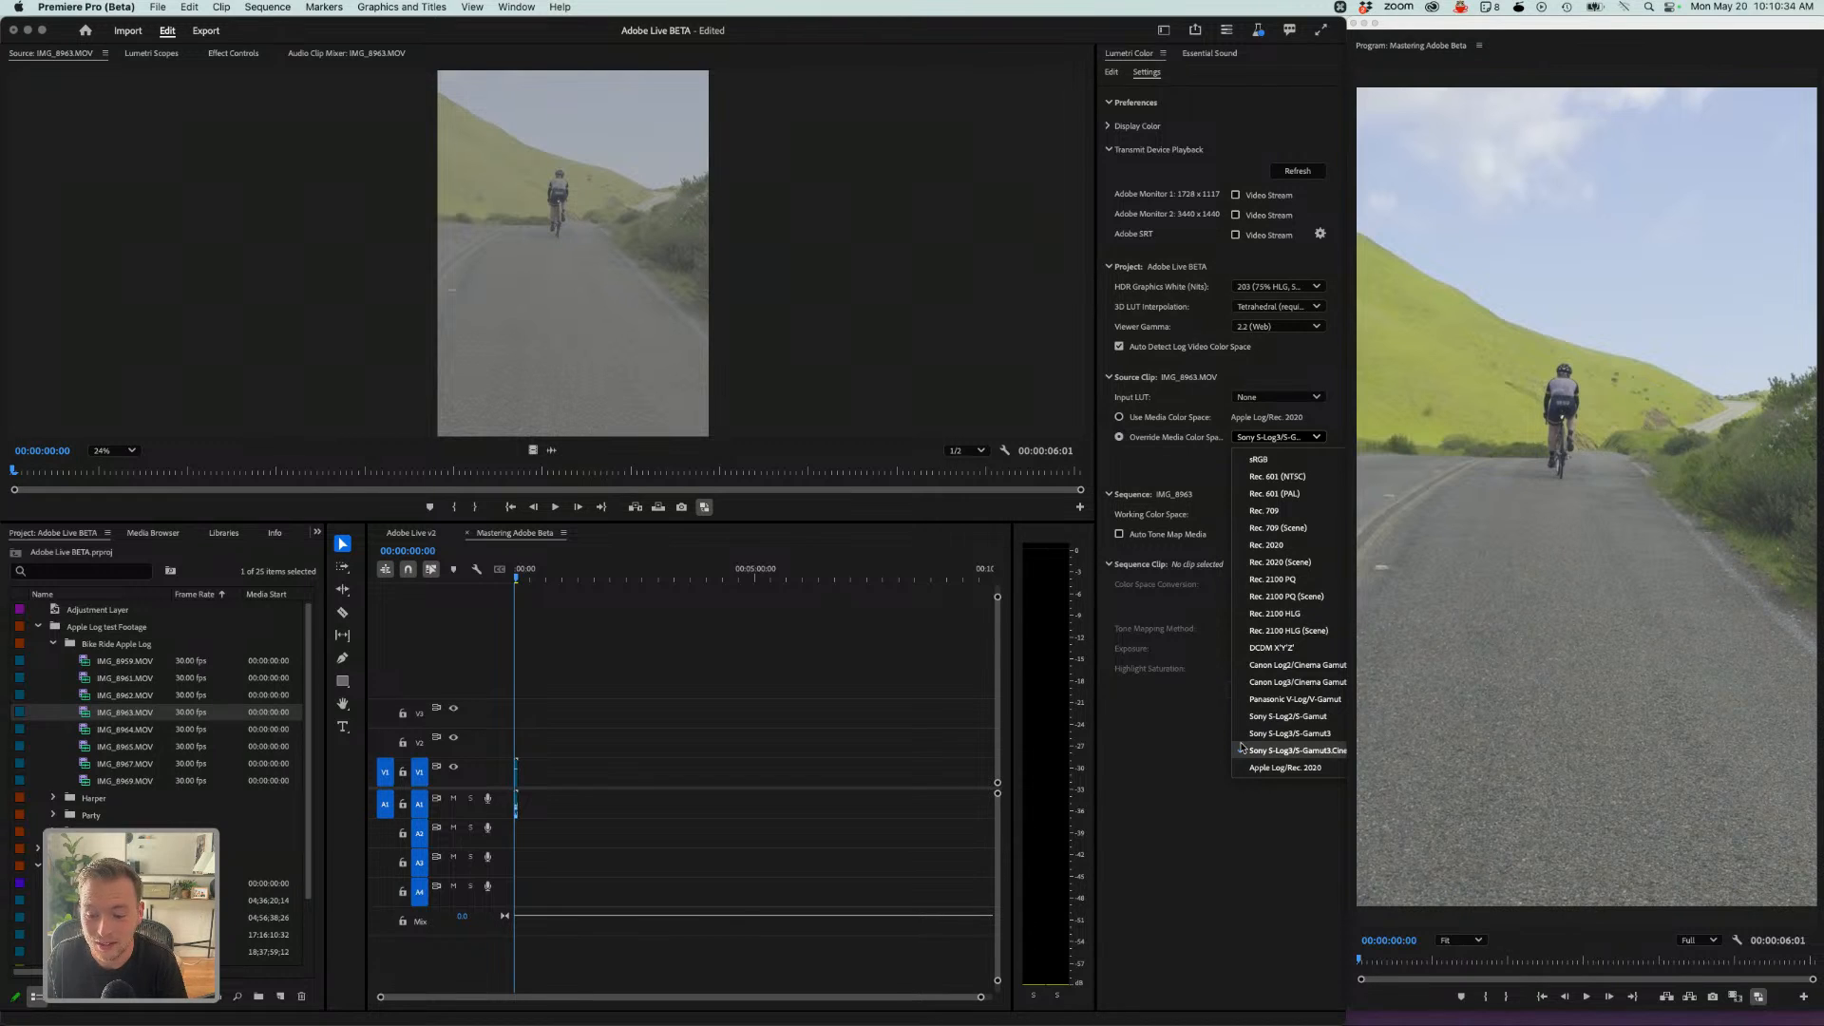
left_click(1264, 769)
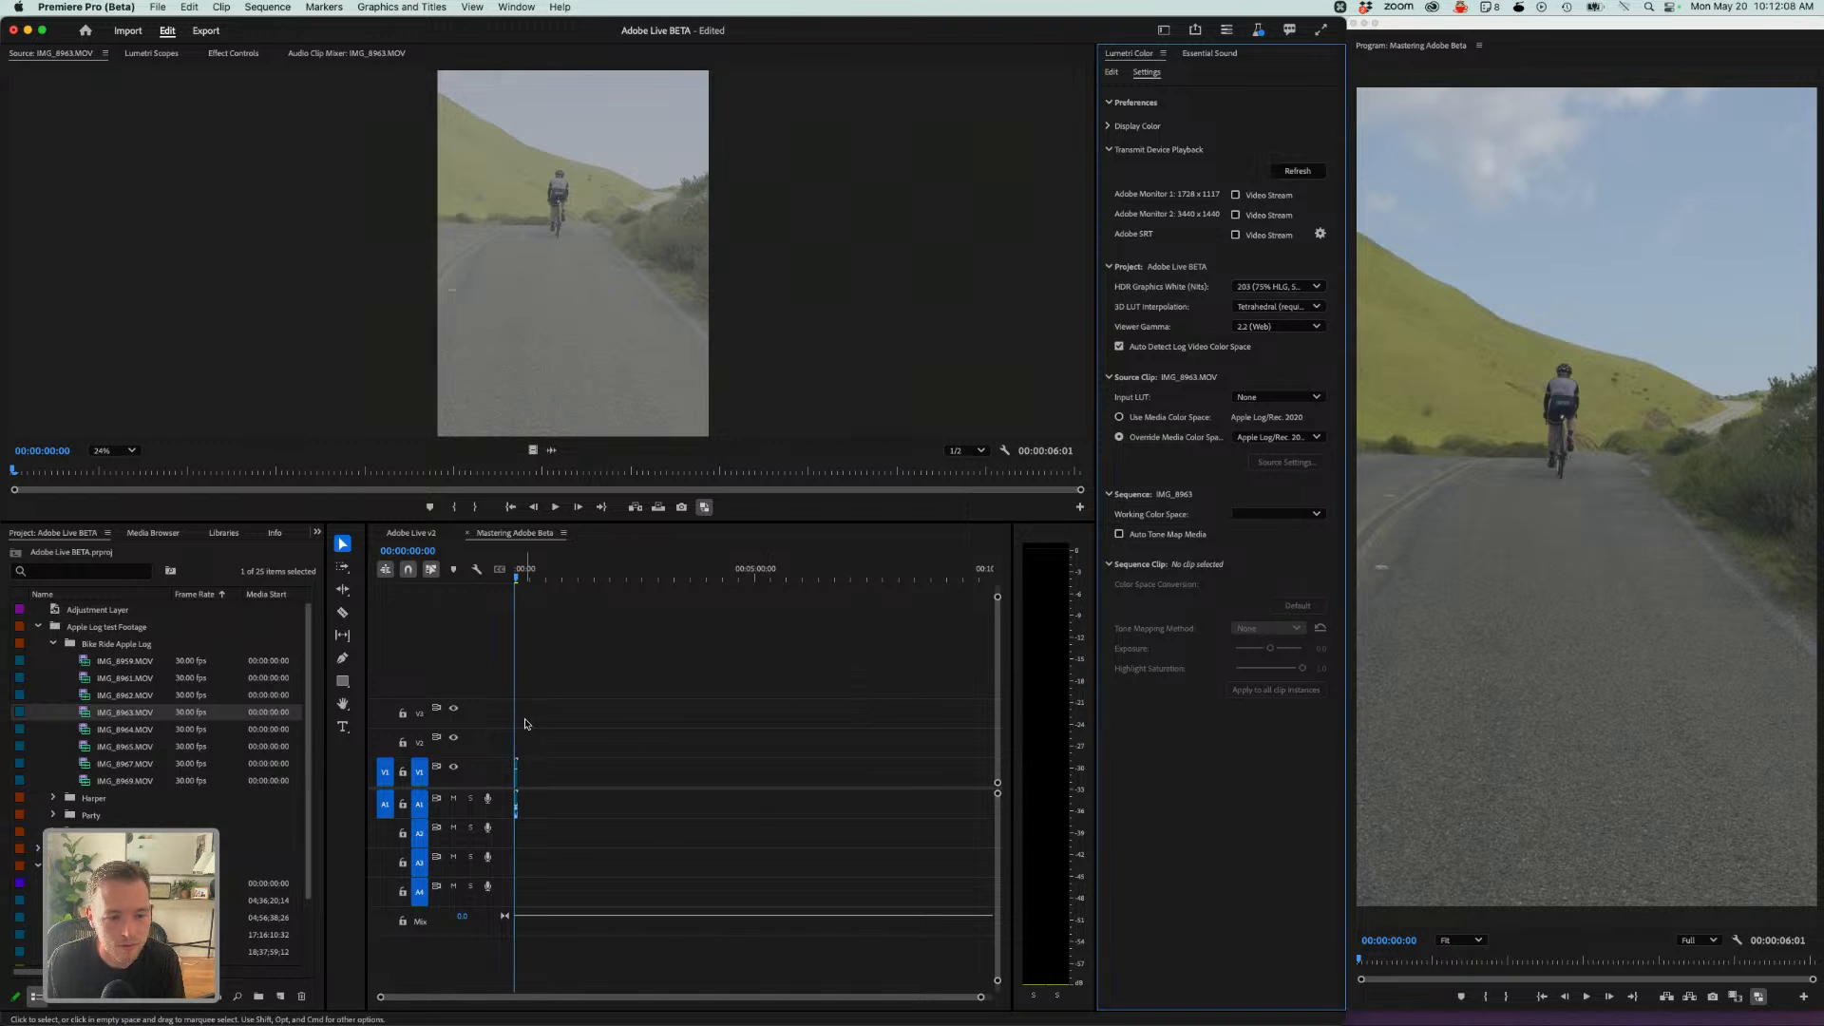
- Zoom into the timeline and add IMG_8964 after the first clip in the sequence
left_click(517, 578)
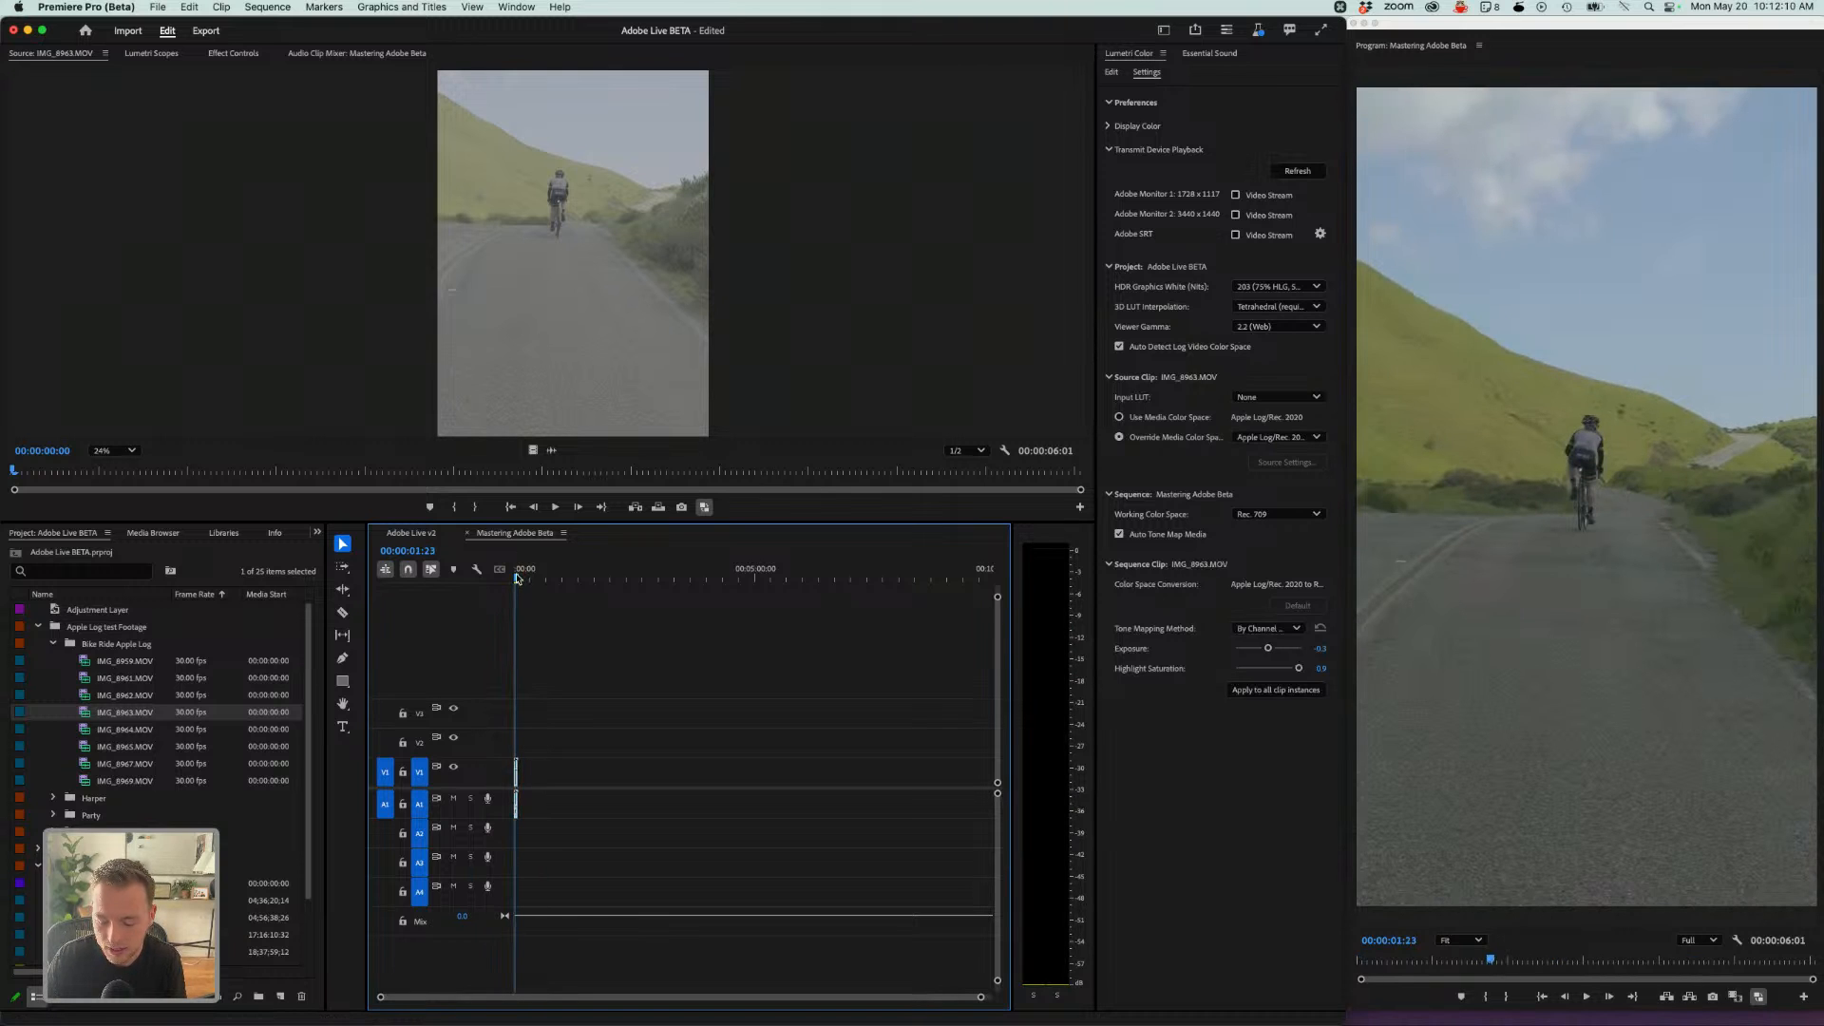
key("equal")
key("equal")
key("equal")
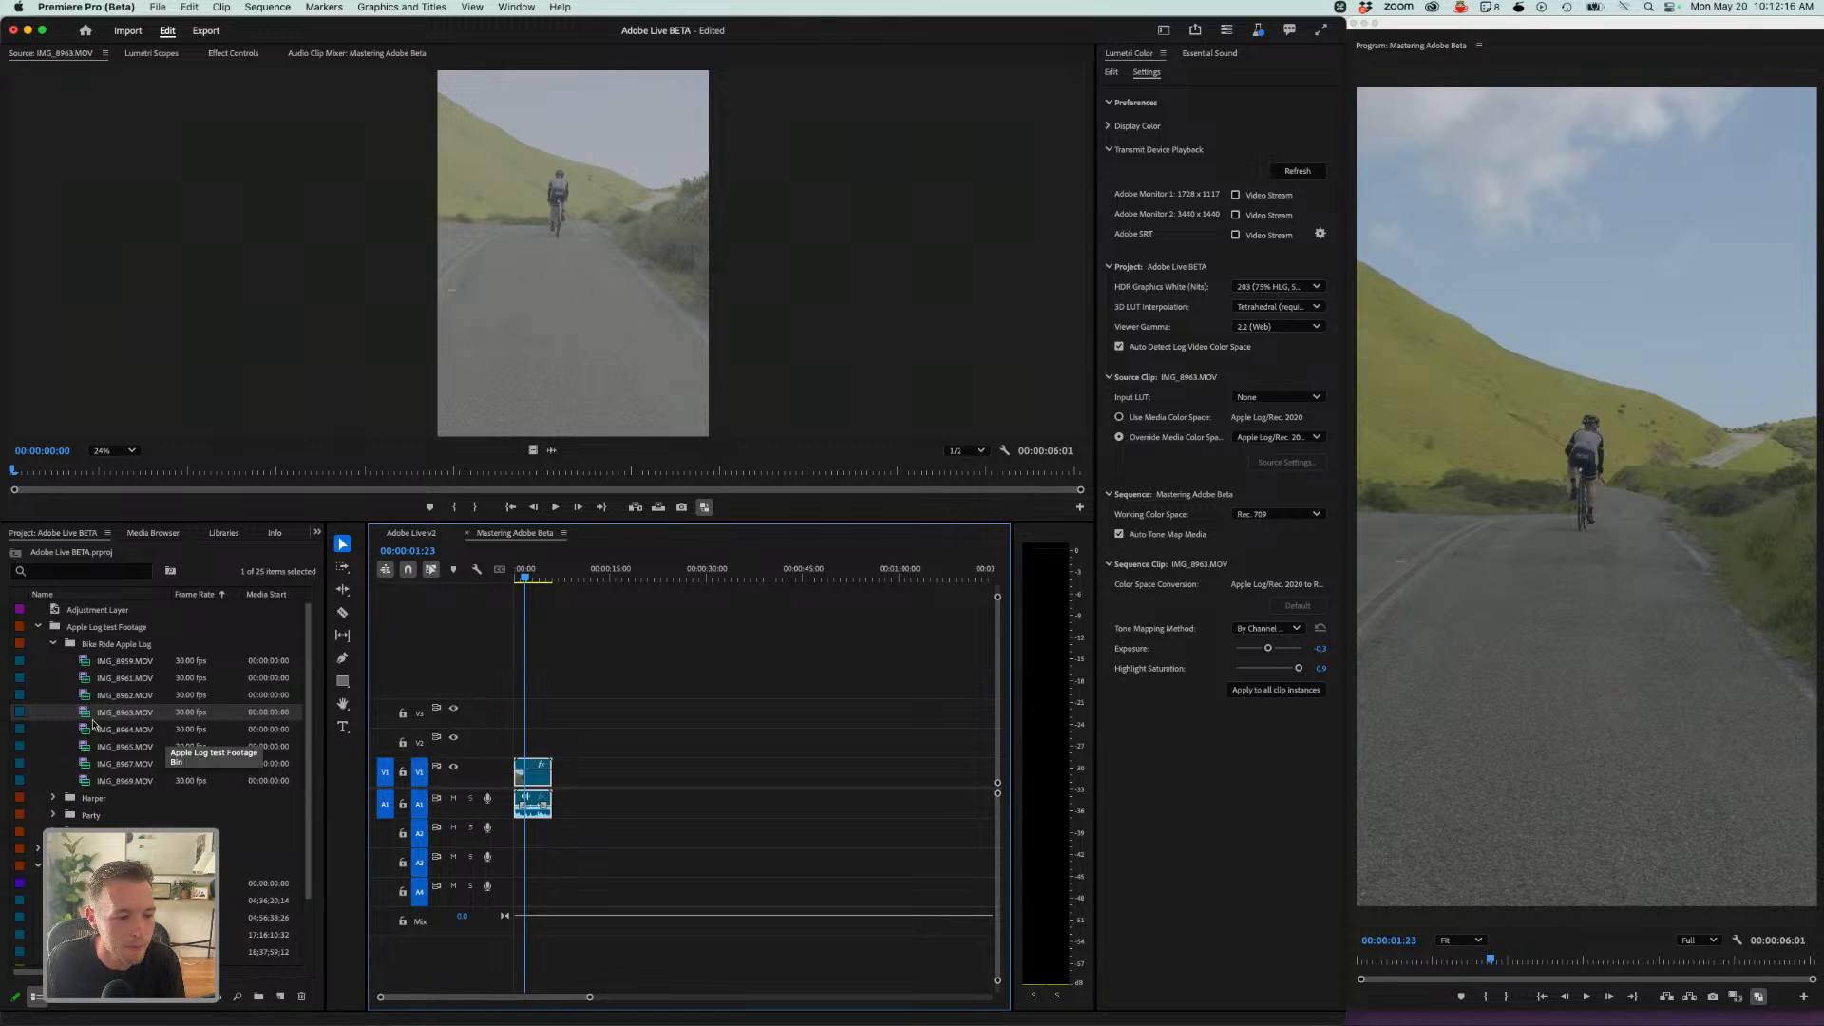
left_click_drag(124, 728, 566, 789)
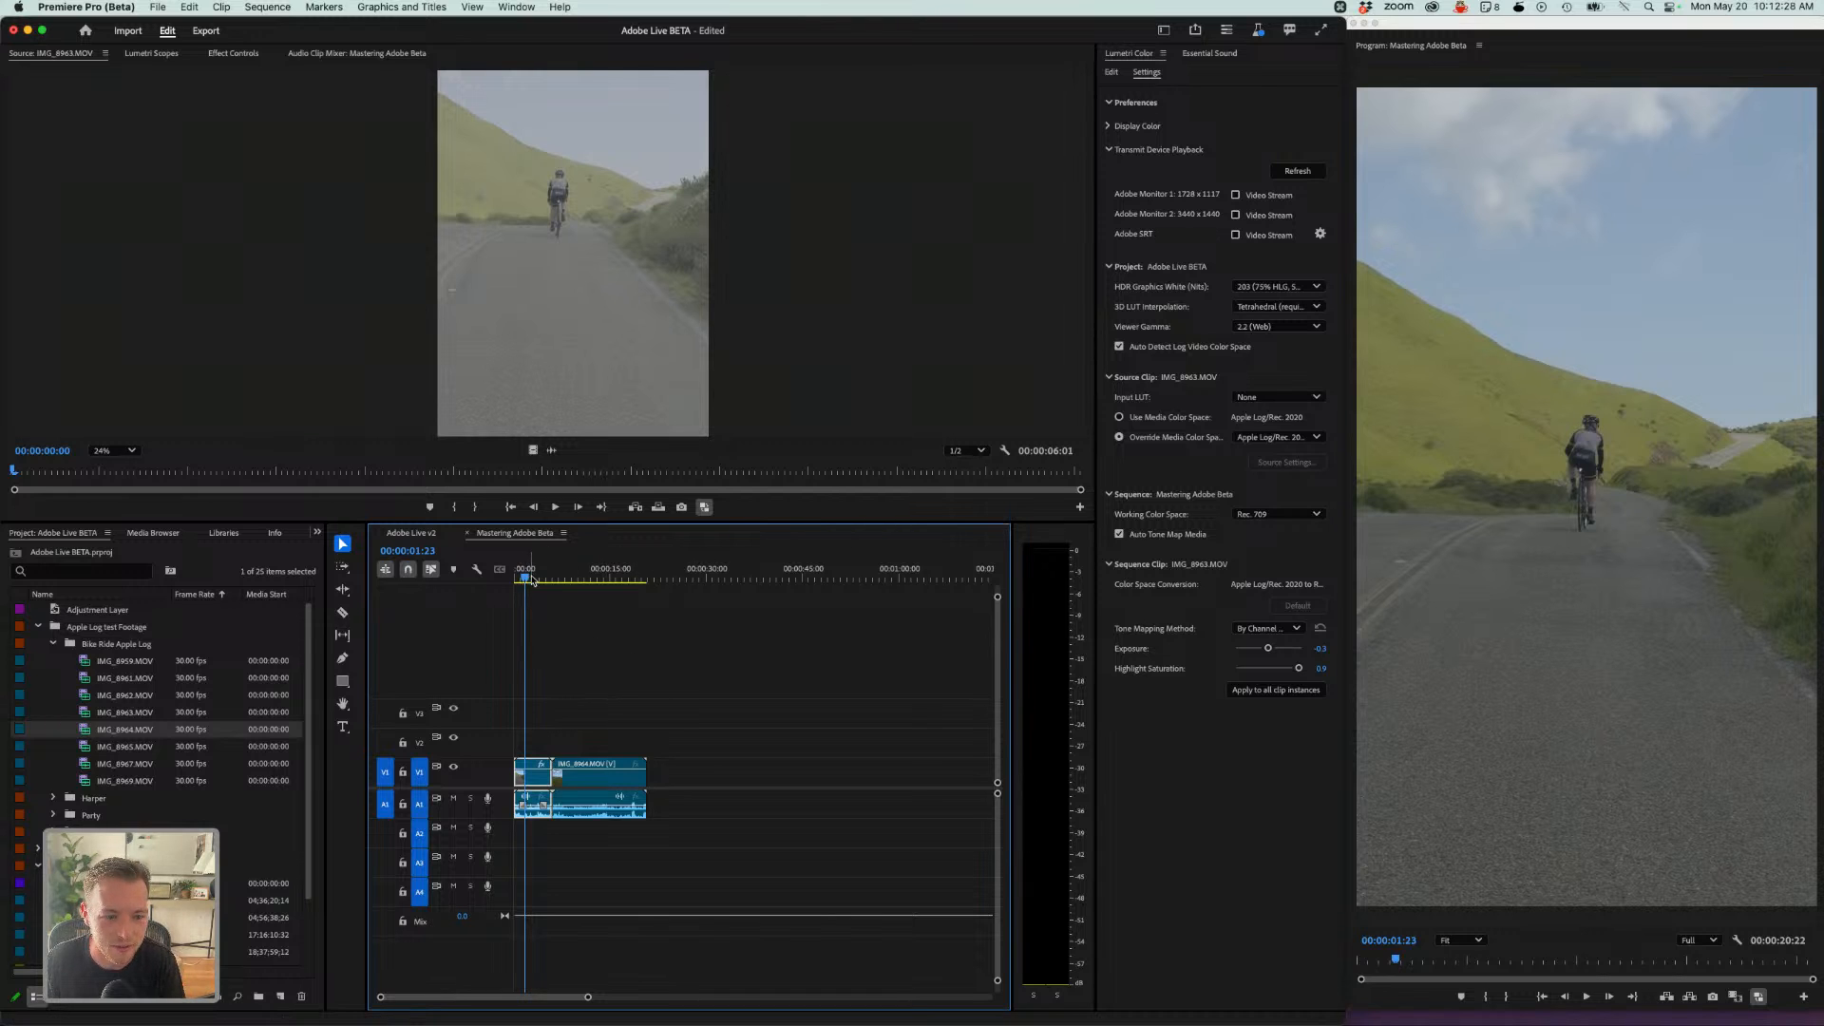
- Place an Adjustment Layer on V2 above the clips and extend it across both clips
left_click_drag(534, 578, 567, 587)
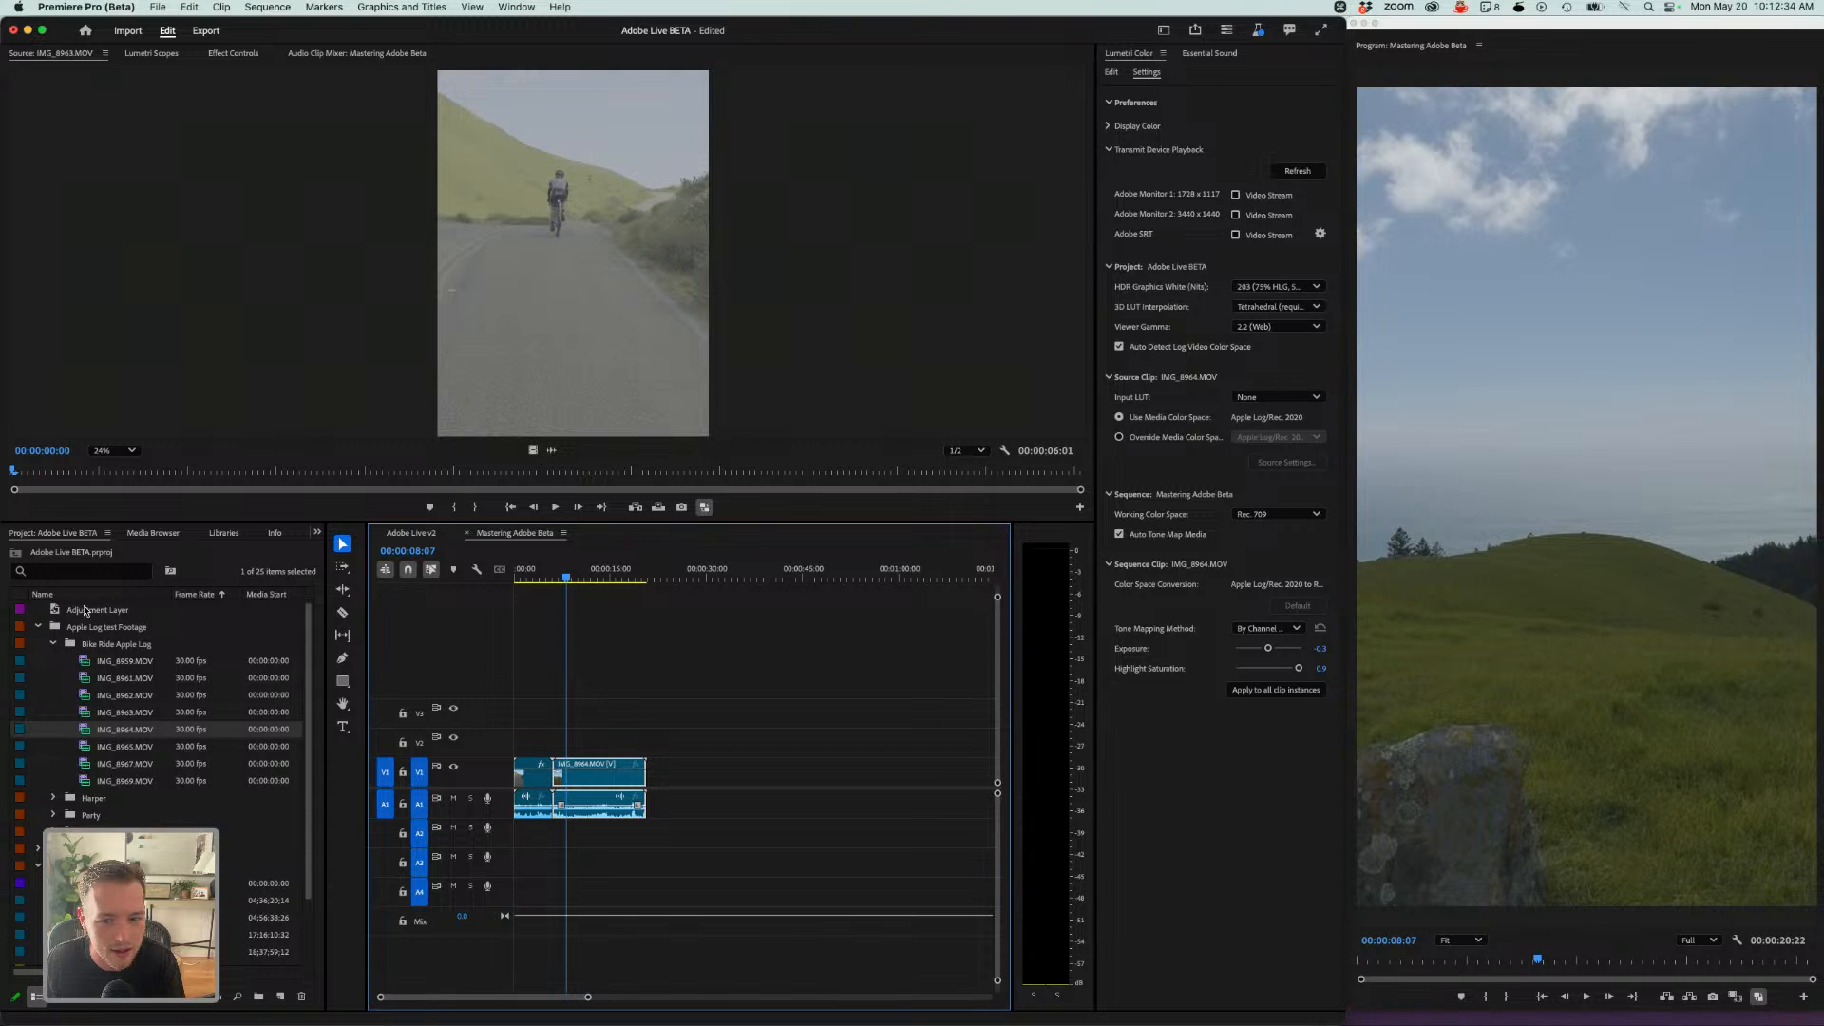
left_click_drag(84, 610, 518, 758)
left_click(282, 996)
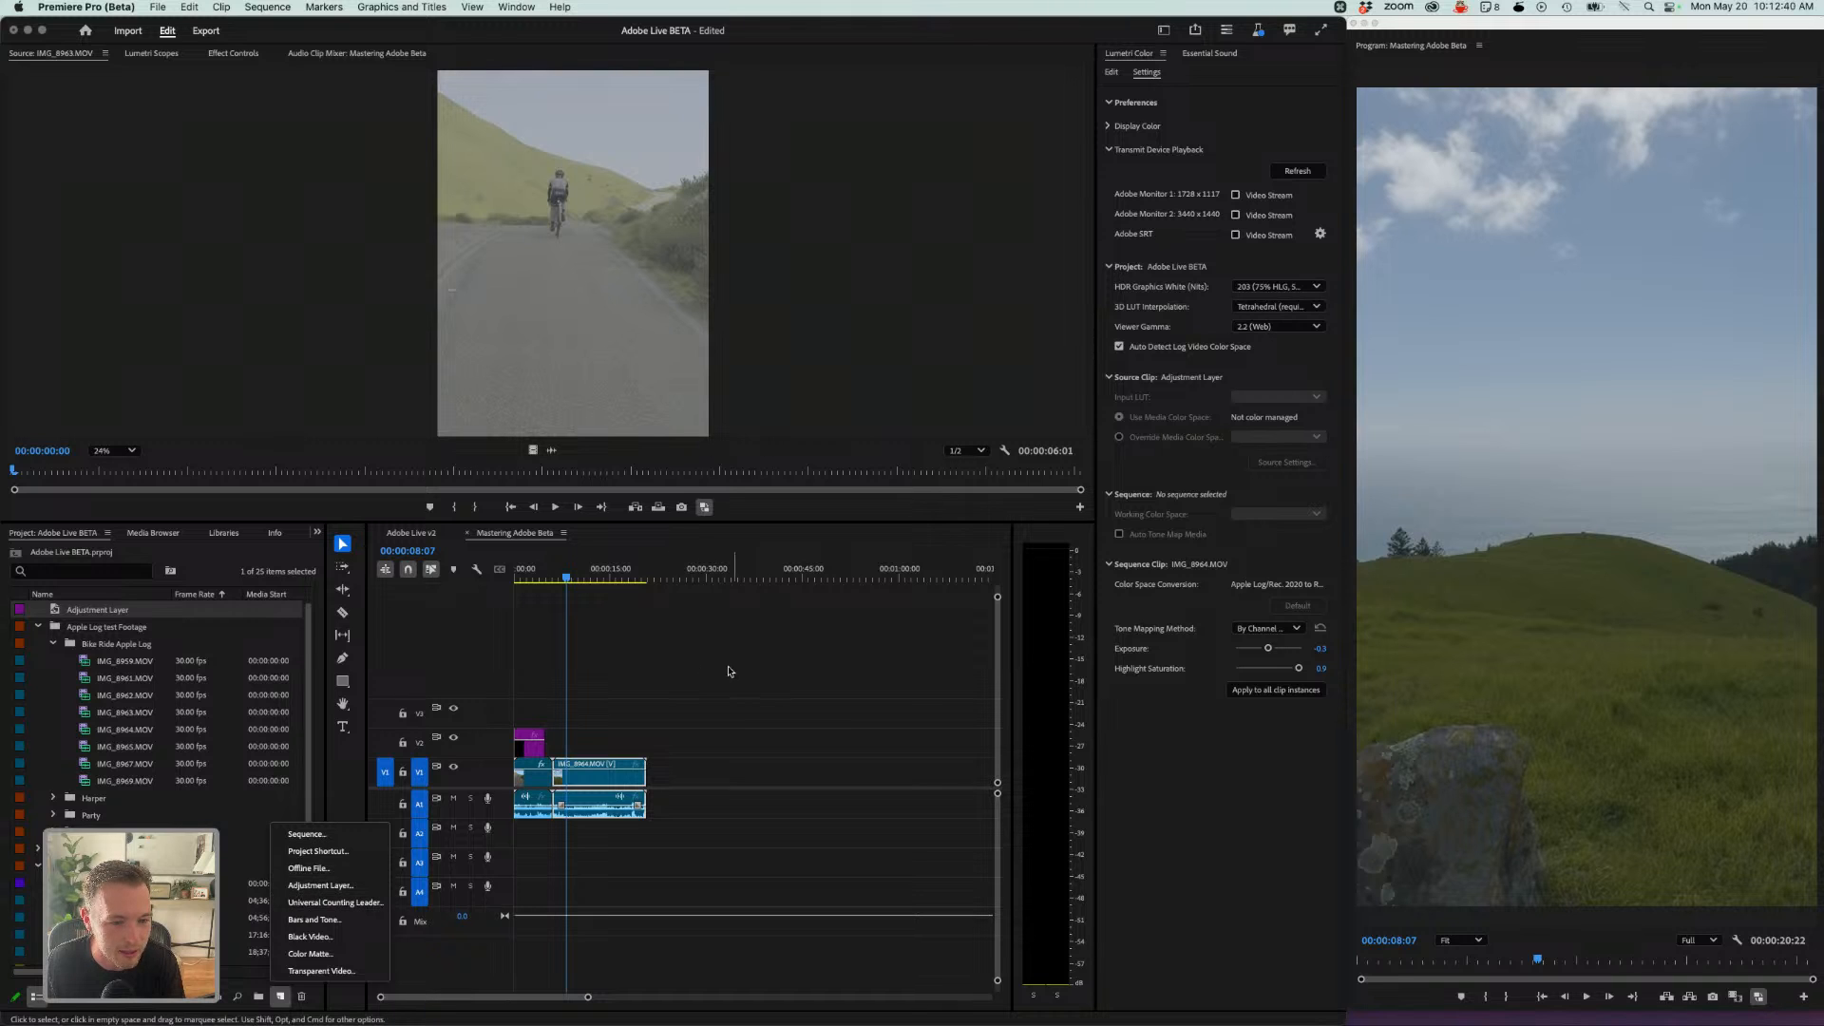
left_click(587, 692)
left_click_drag(549, 732, 646, 733)
- Grade the adjustment layer in Lumetri Color: raise Exposure, lower Highlights, and set Saturation to about 128.7
left_click(588, 576)
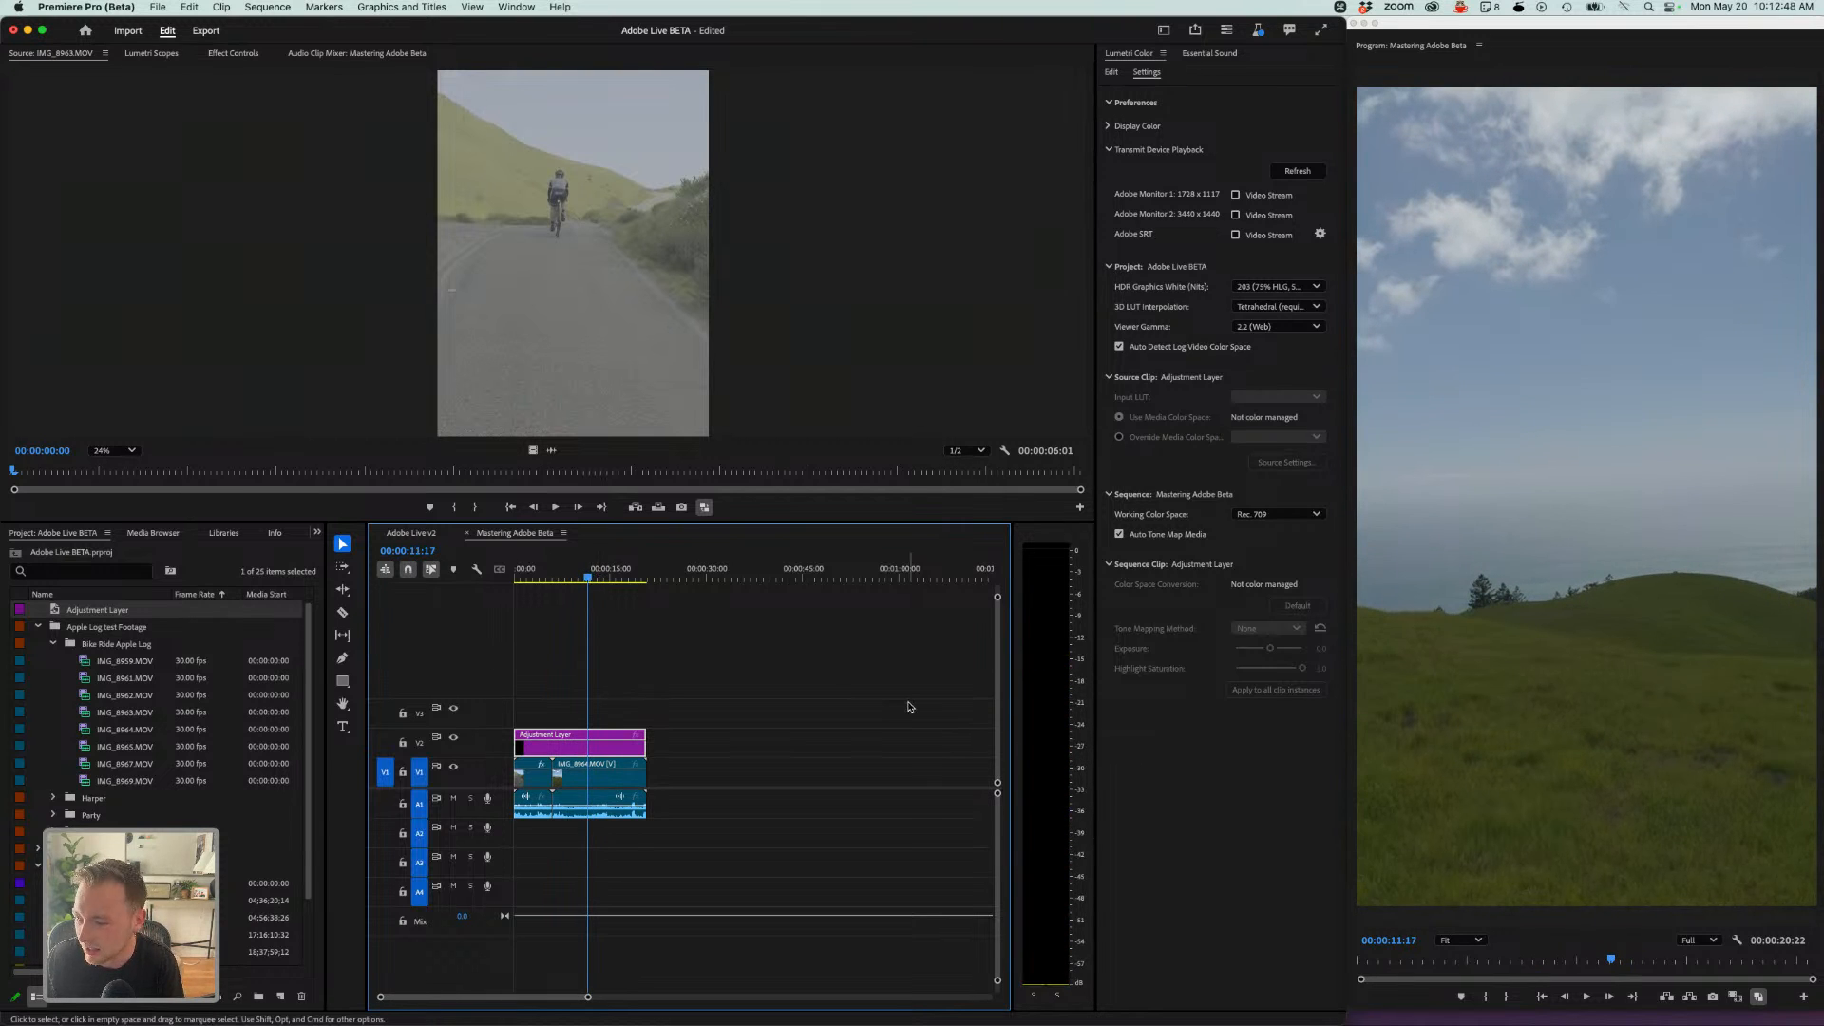
left_click(1121, 82)
left_click(1112, 73)
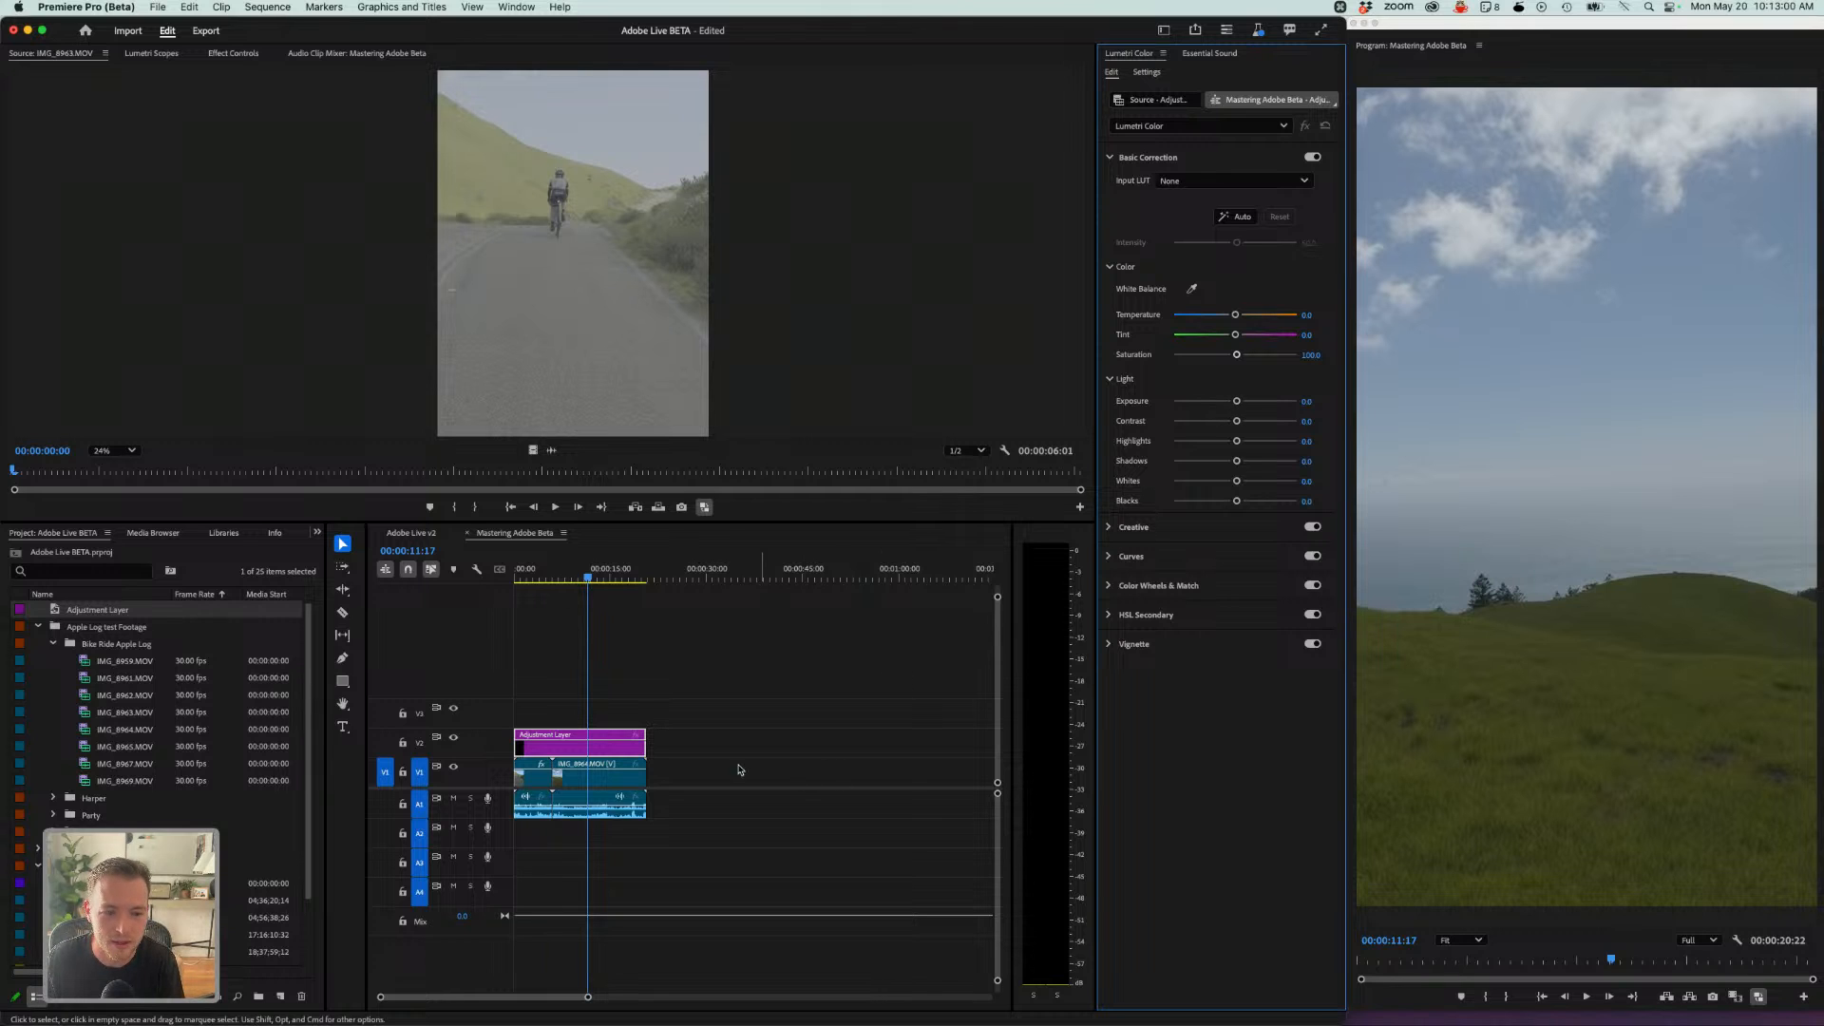
left_click_drag(1235, 400, 1242, 403)
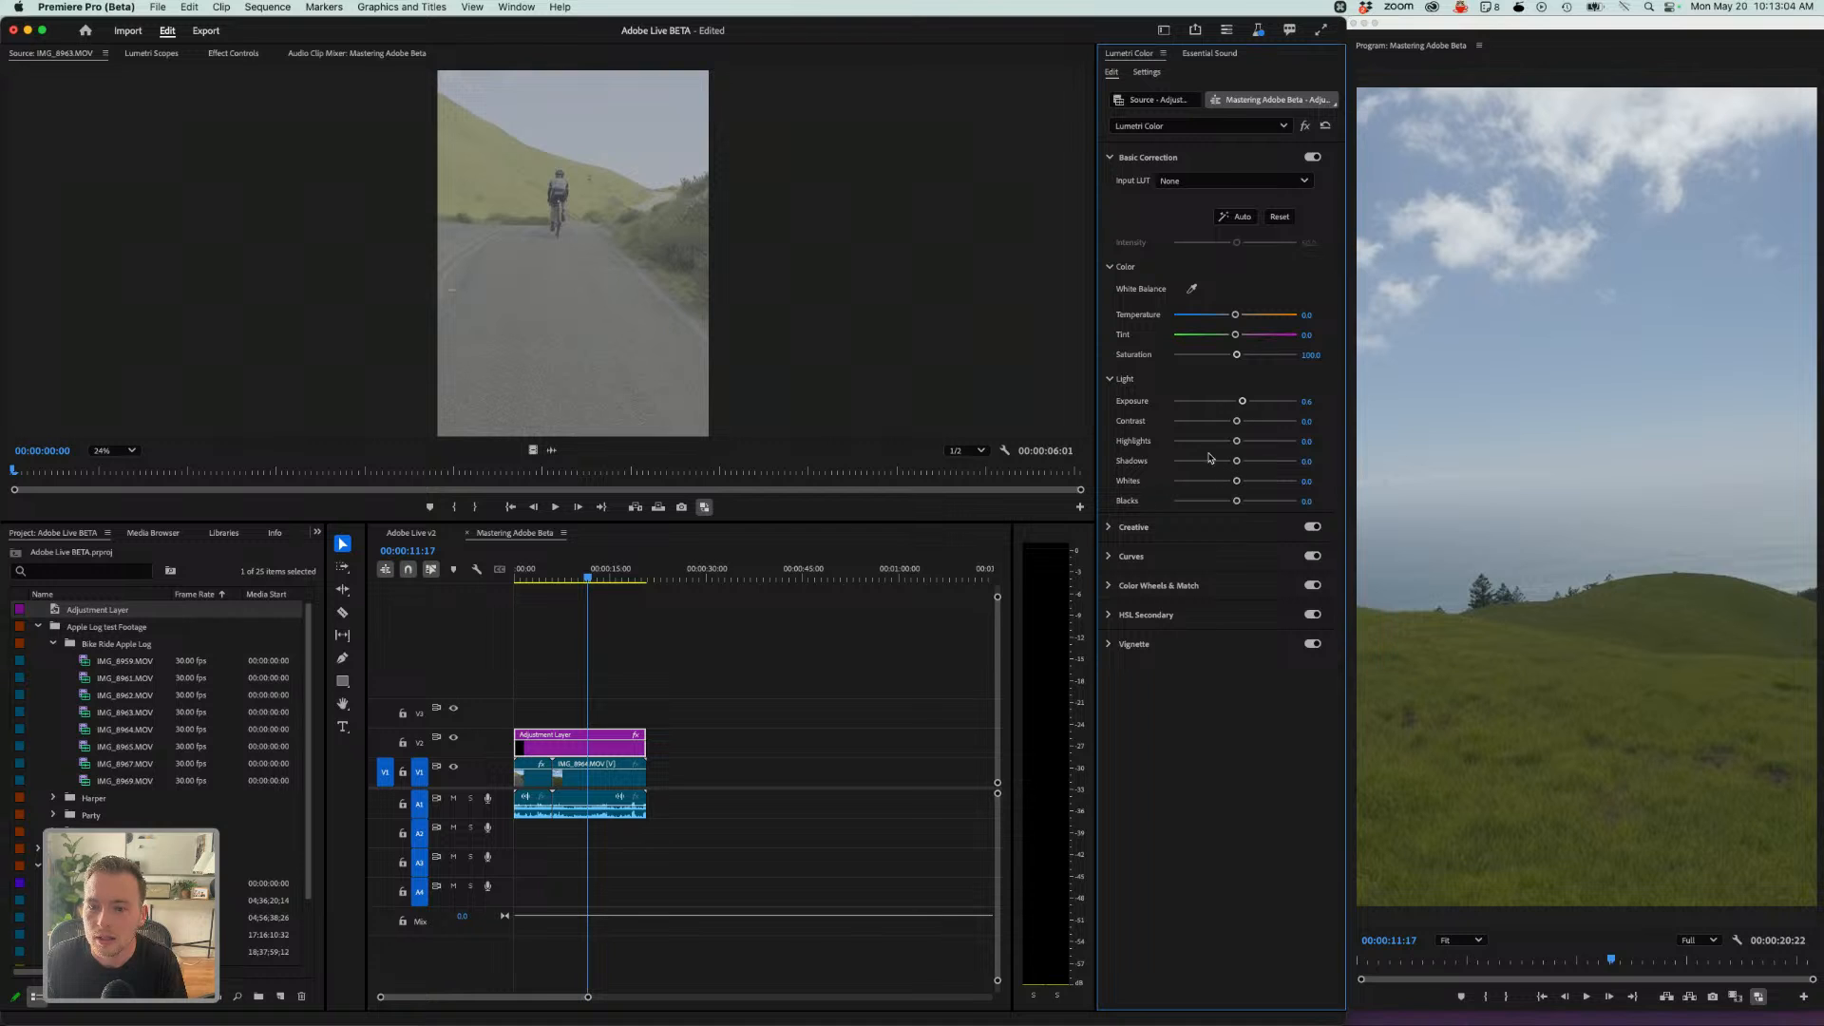
left_click_drag(1236, 441, 1228, 442)
left_click_drag(1236, 354, 1262, 370)
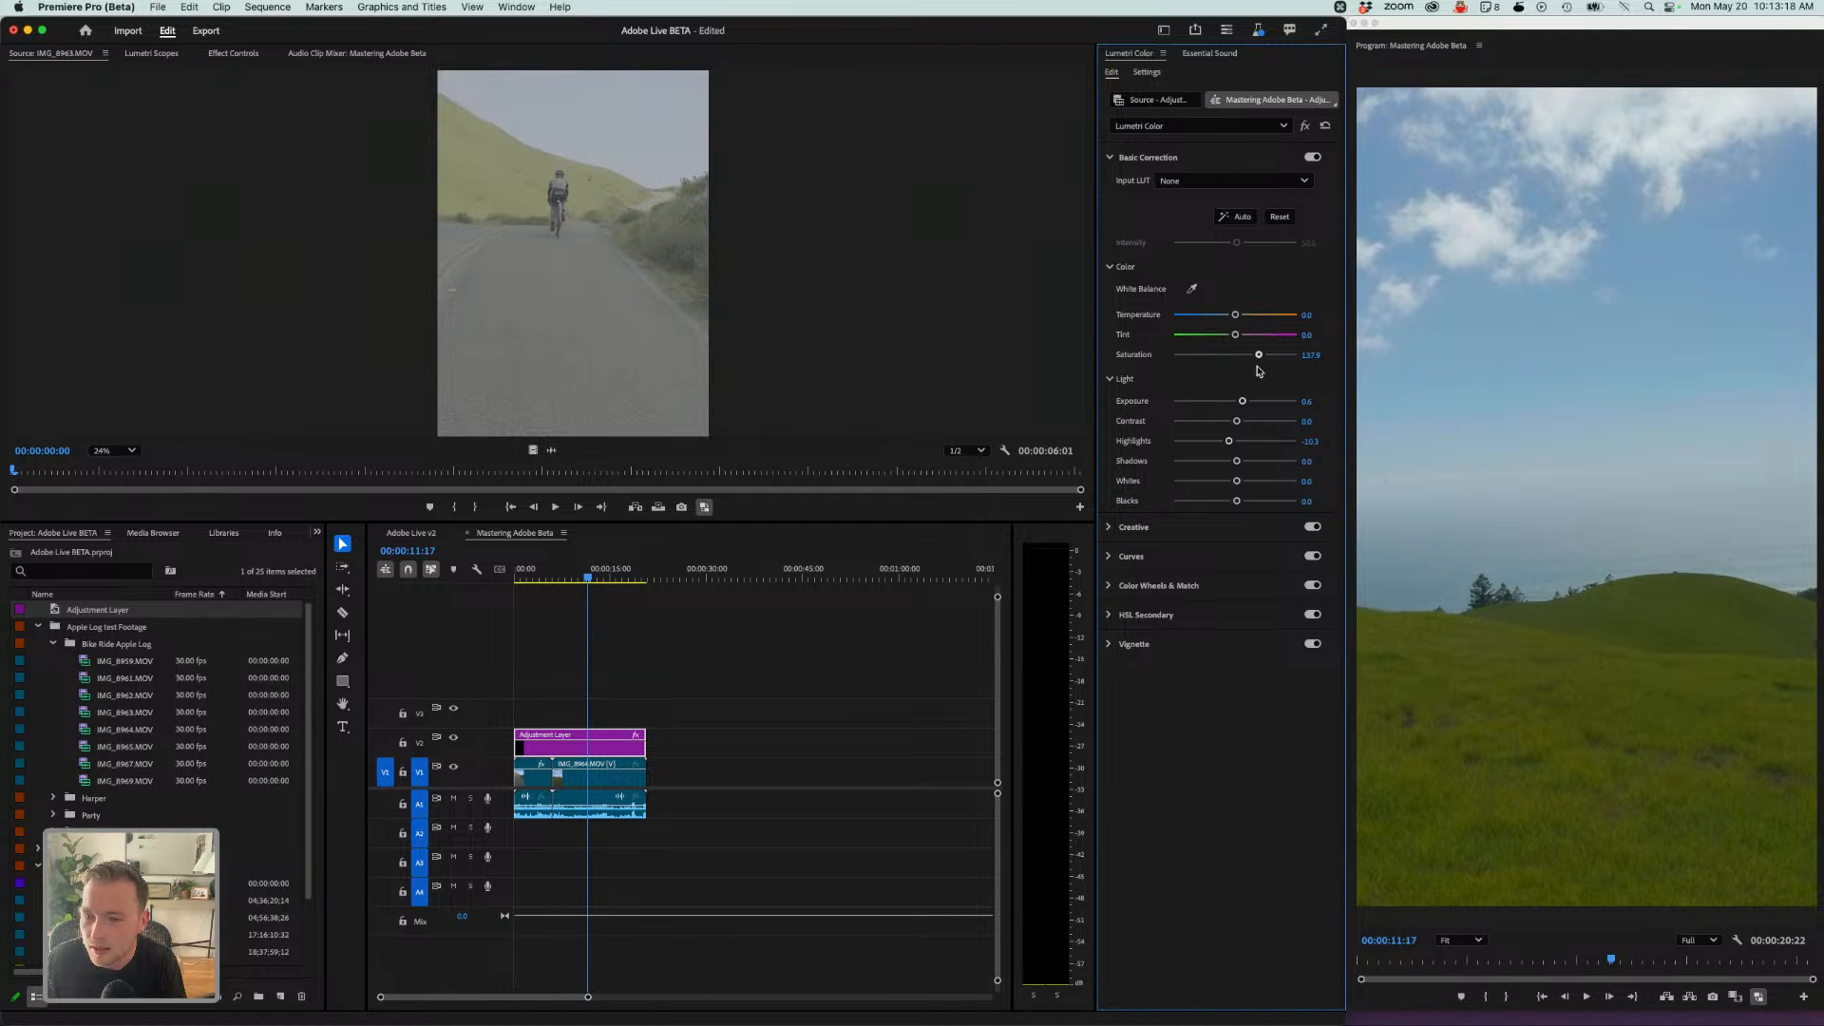
mouse_move(1260, 371)
left_mouse_down()
mouse_move(1303, 373)
mouse_move(1251, 378)
left_mouse_up()
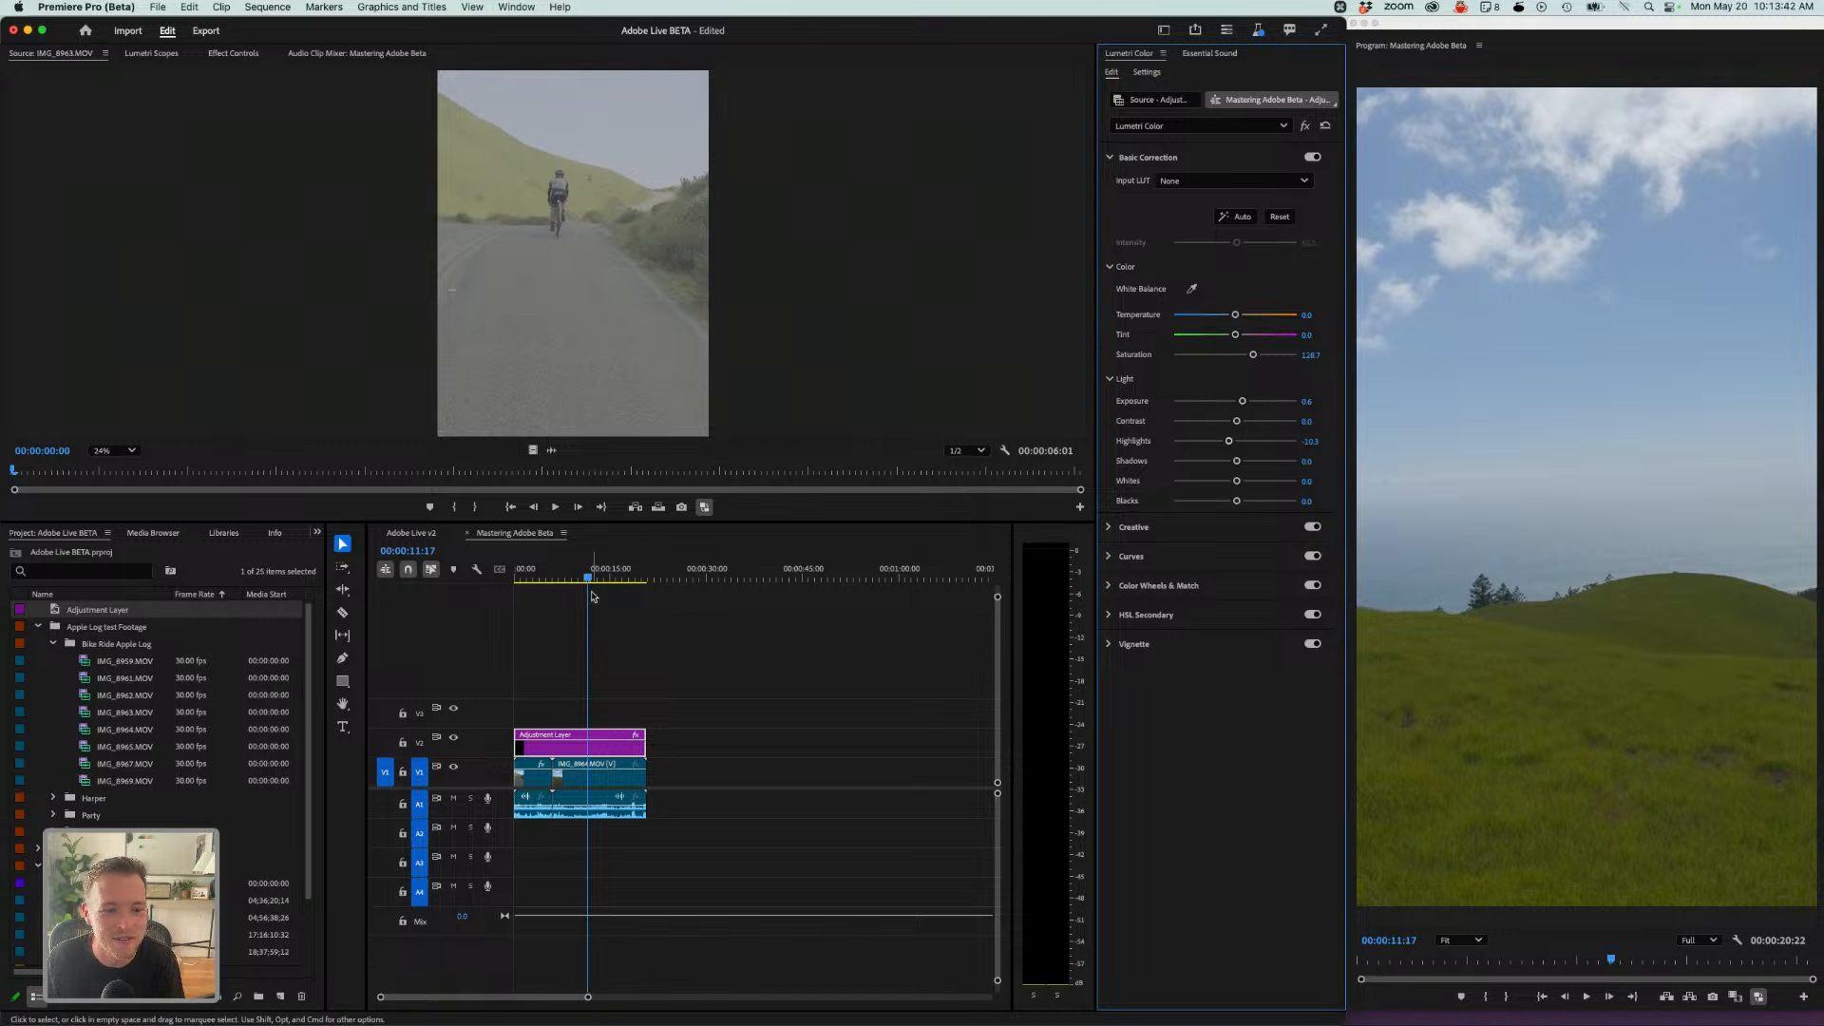
- Scrub through the sequence to review the graded clips
left_click_drag(591, 579, 584, 584)
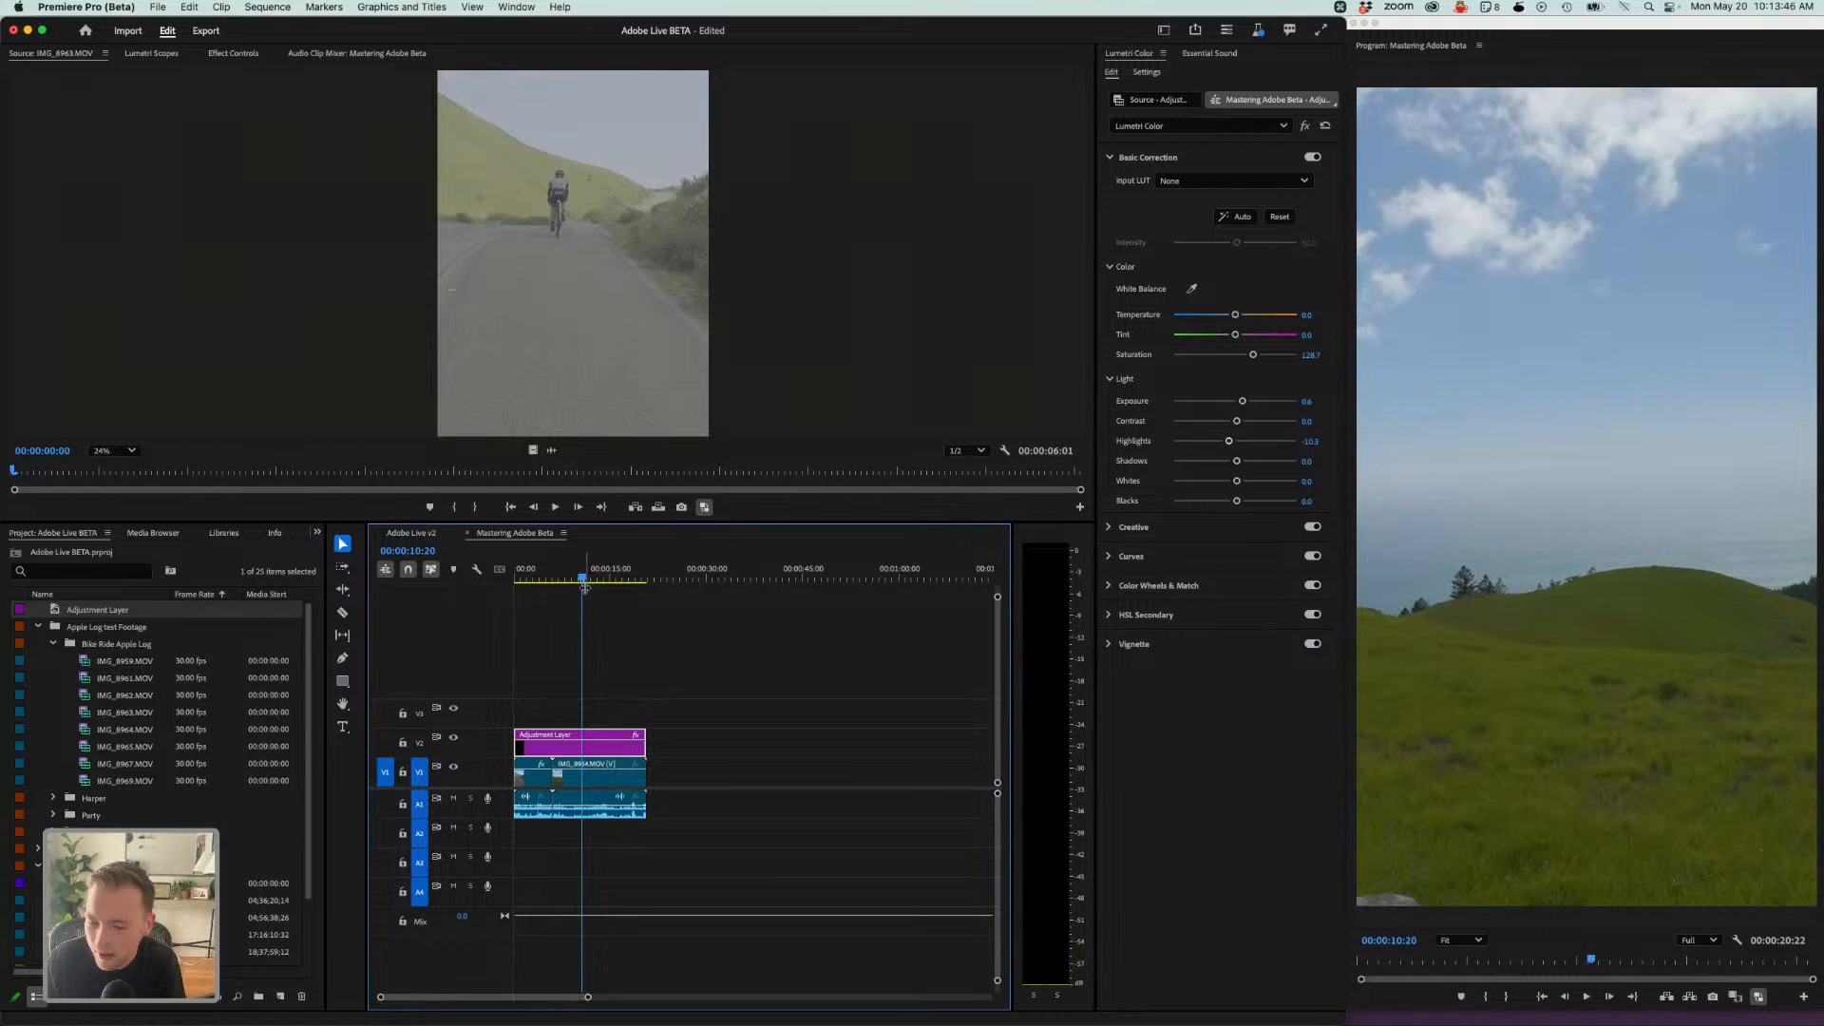
left_click(544, 573)
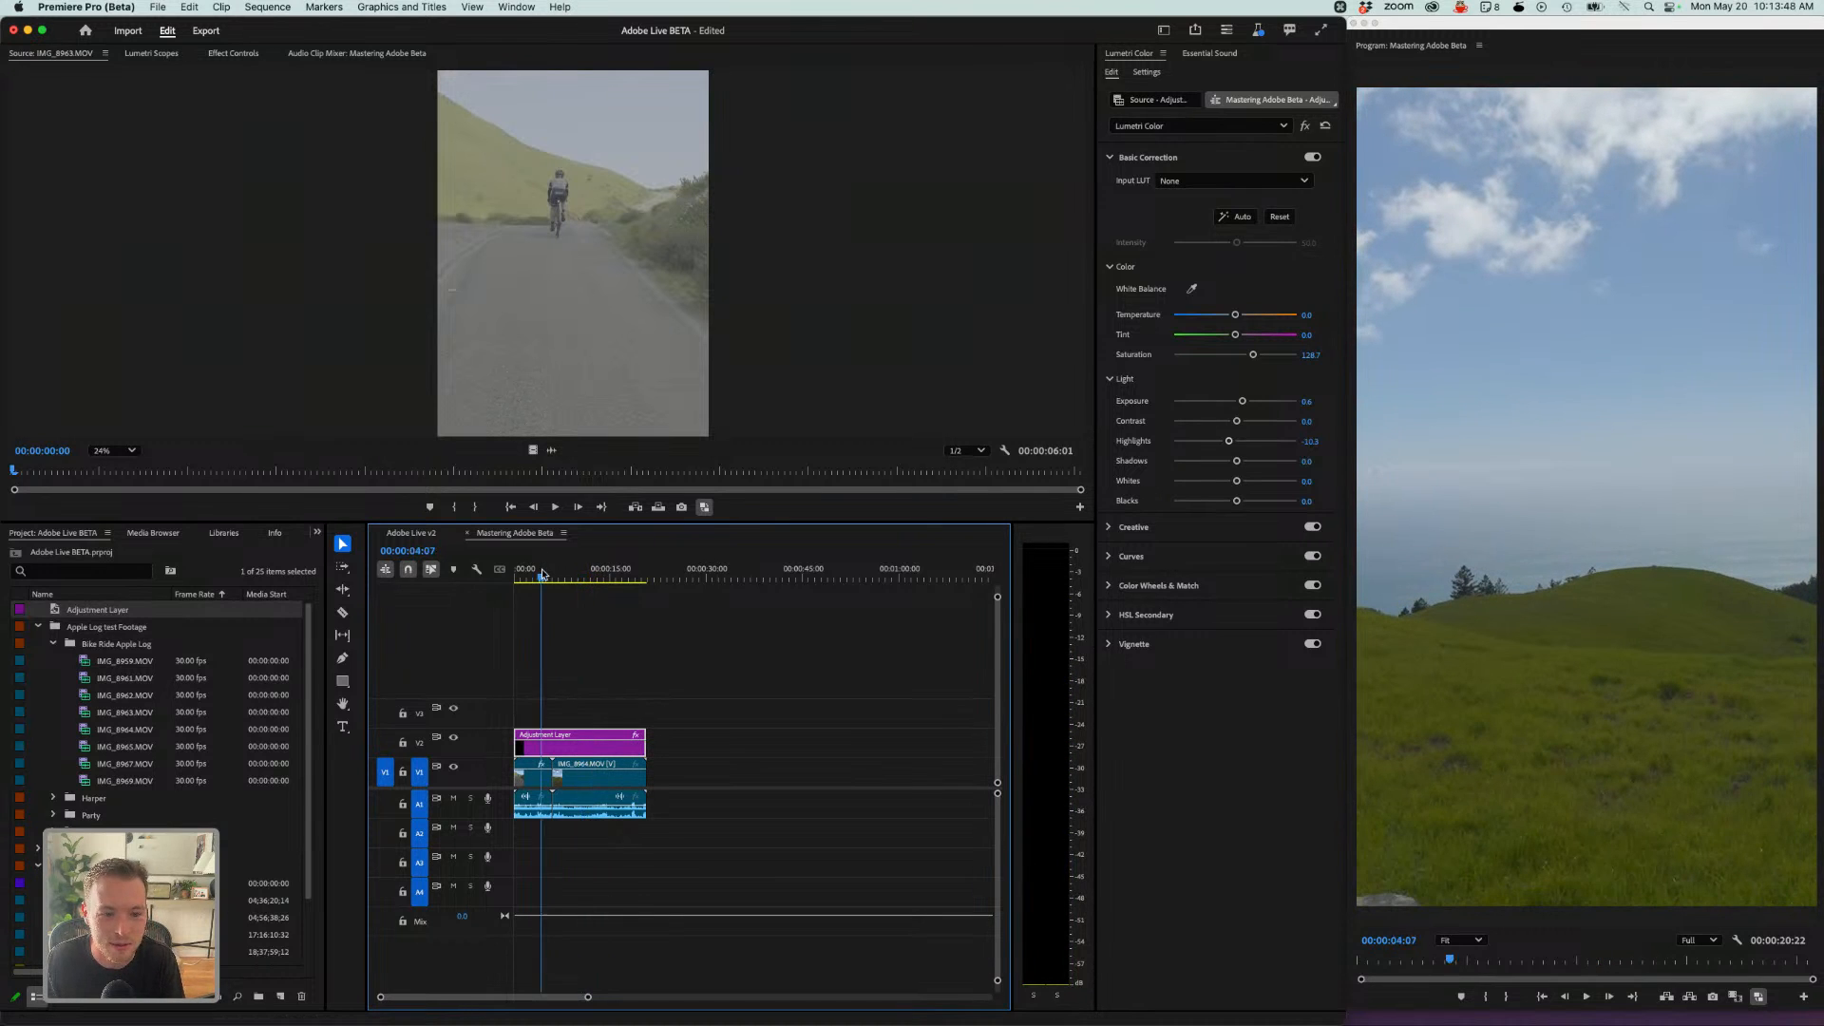
left_click_drag(543, 573, 594, 599)
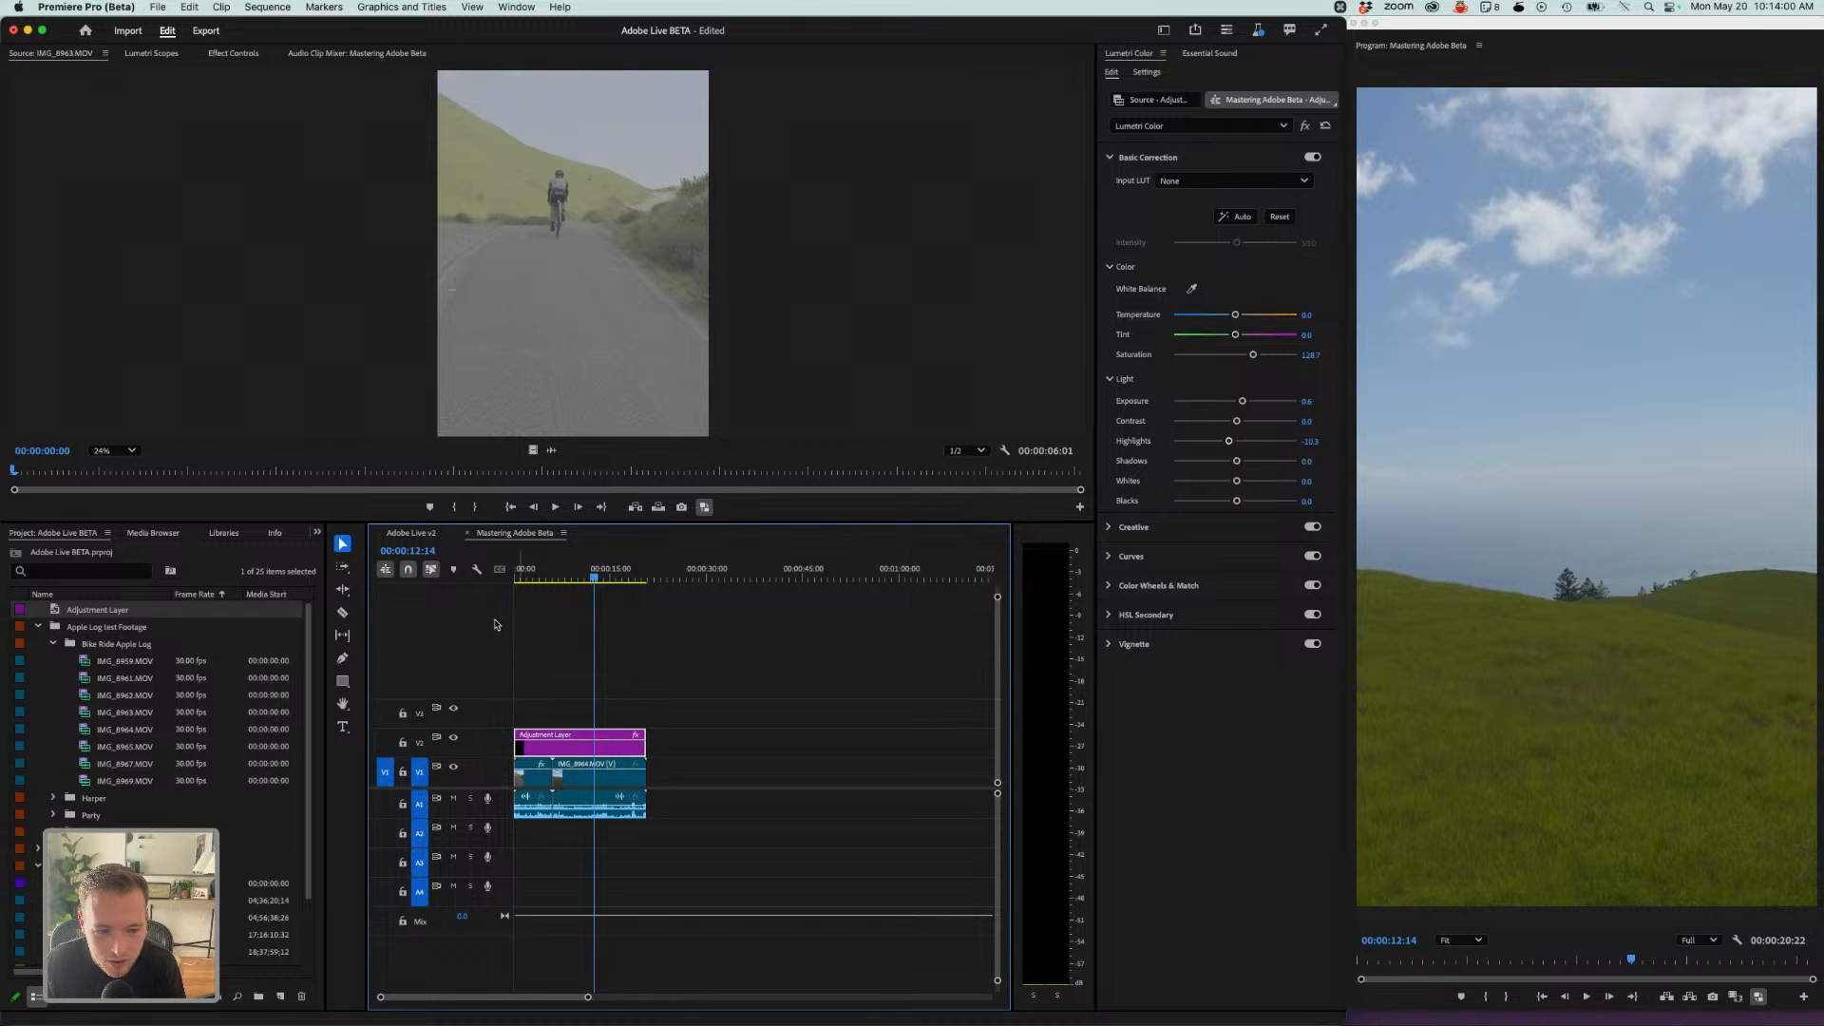
mouse_move(592, 581)
left_mouse_down()
mouse_move(570, 581)
mouse_move(606, 582)
mouse_move(586, 587)
left_mouse_up()
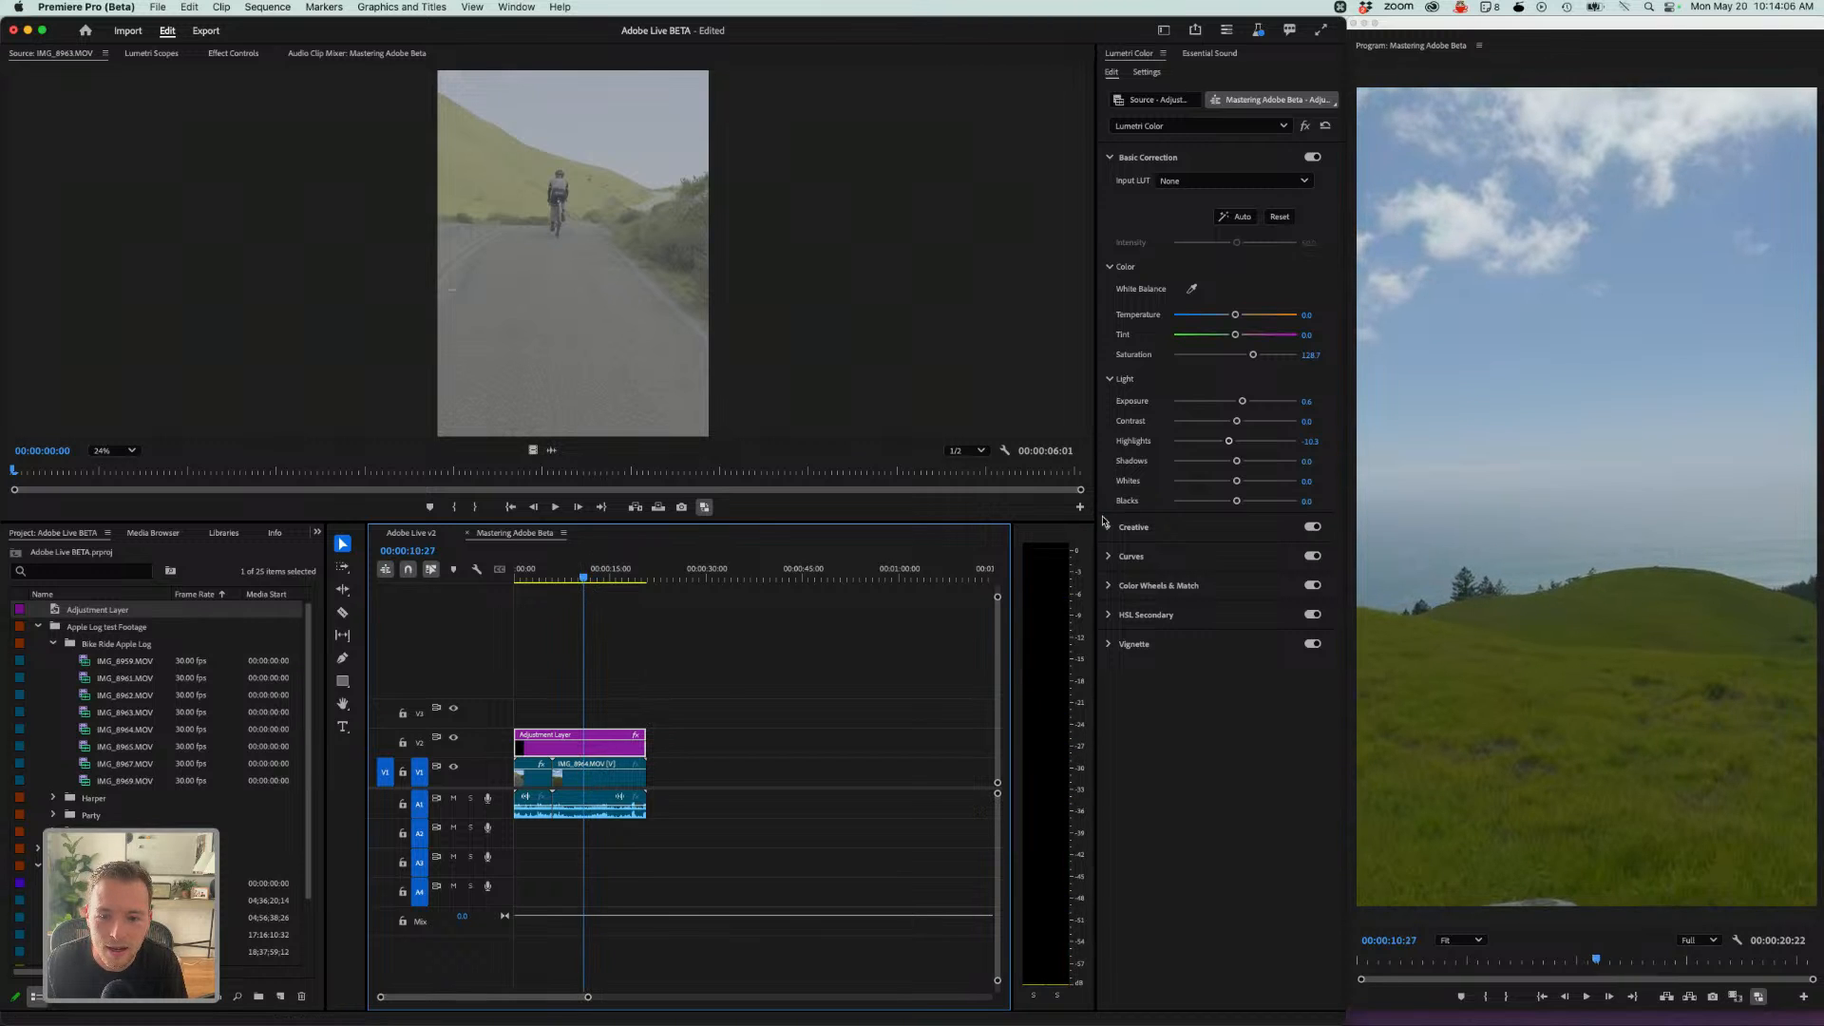
- Add an S-curve to the adjustment layer's RGB Curves by placing and adjusting two points
left_click(1111, 555)
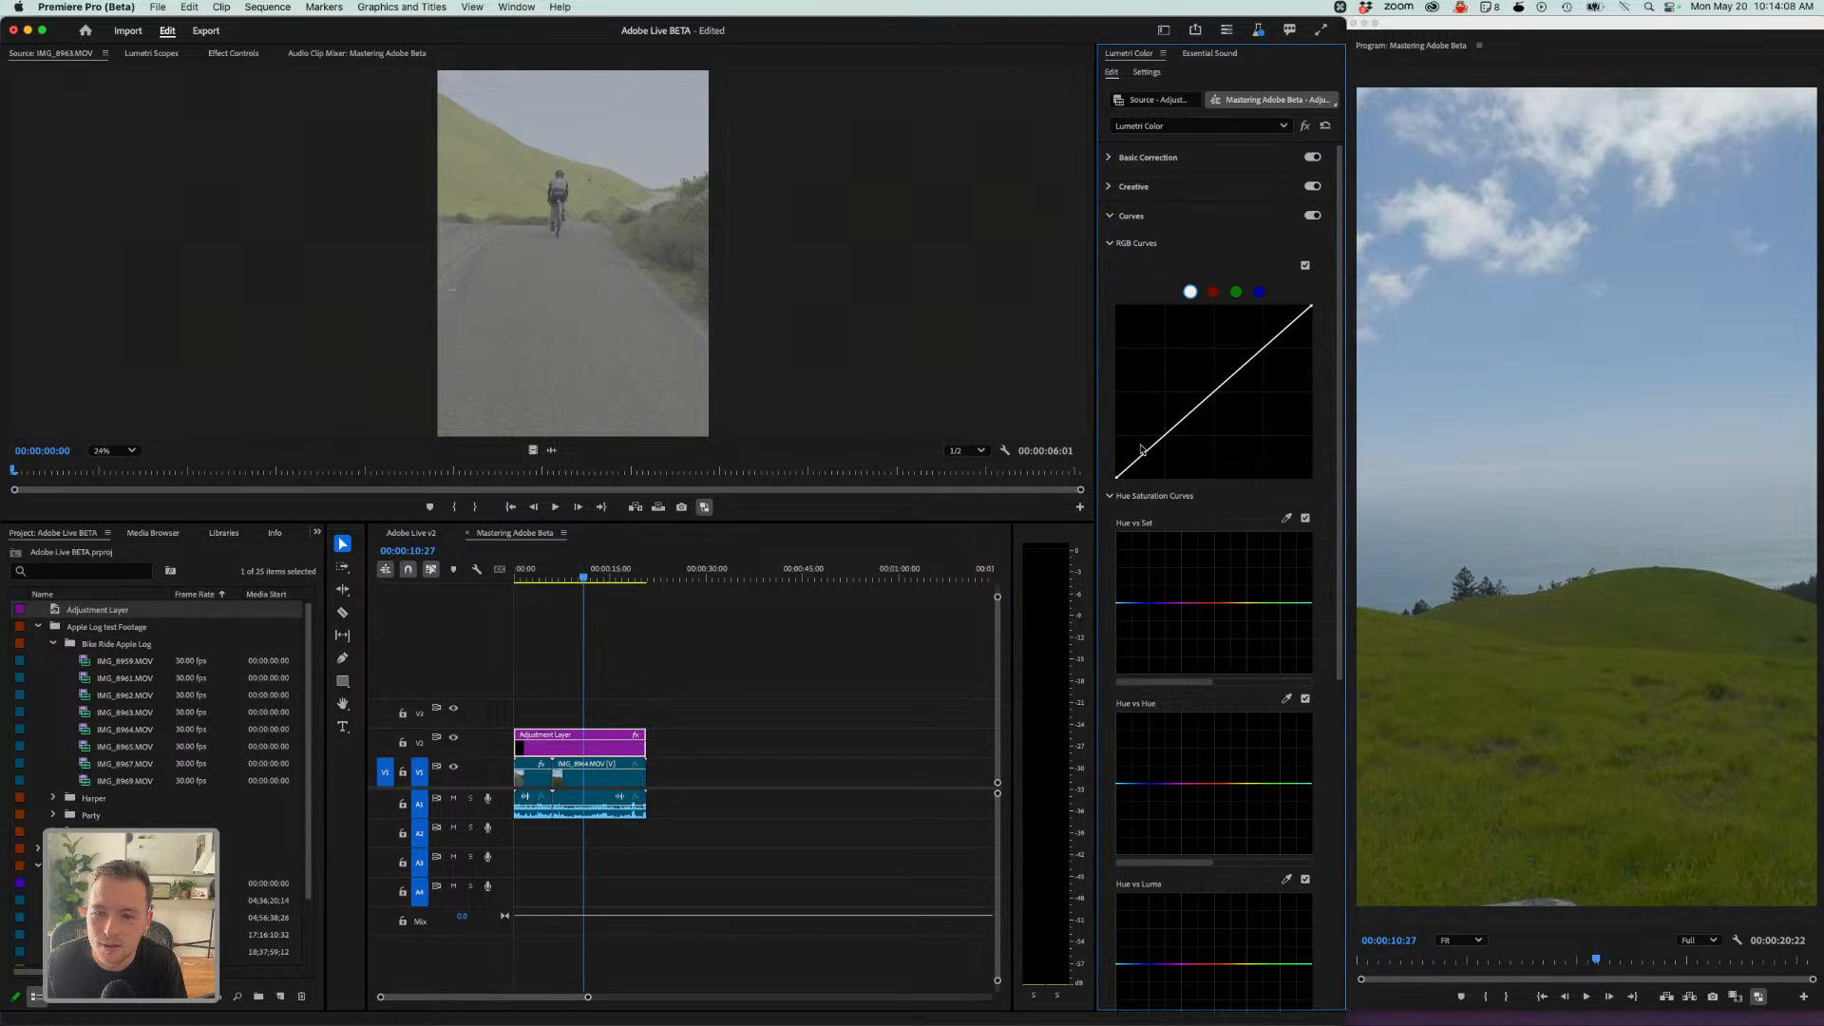
left_click(1166, 434)
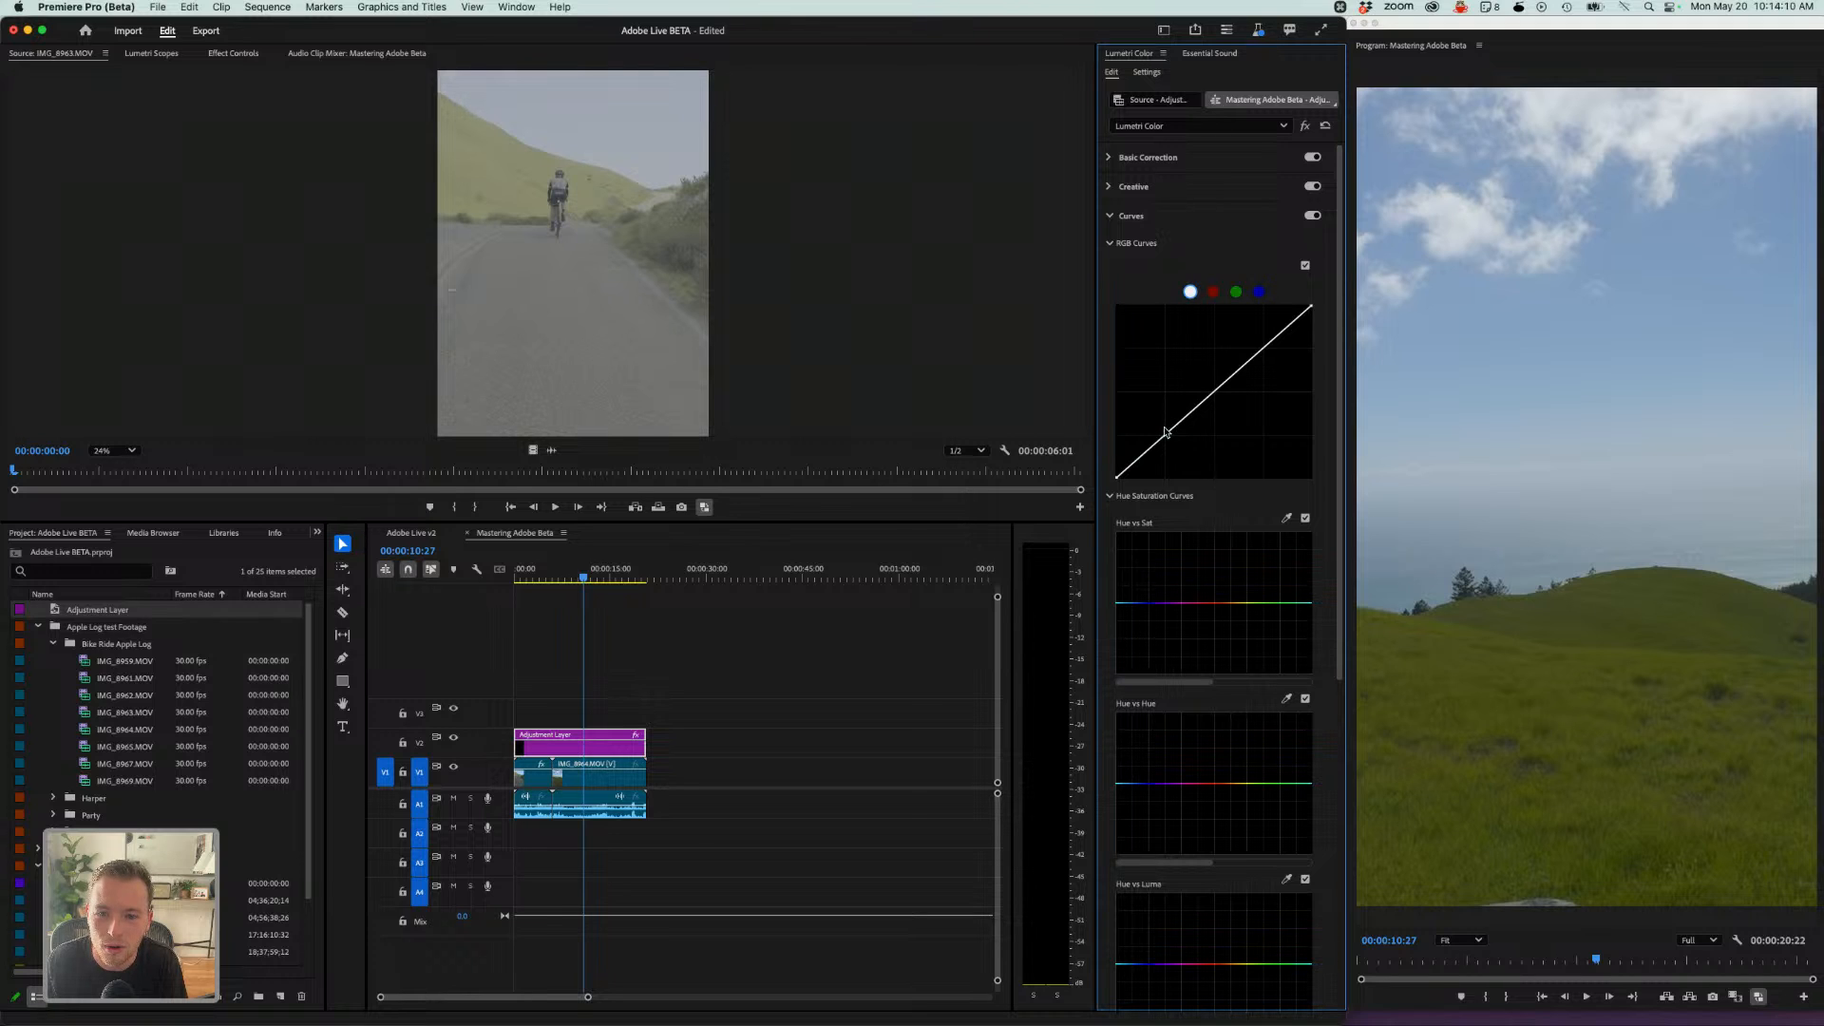
left_click(1259, 353)
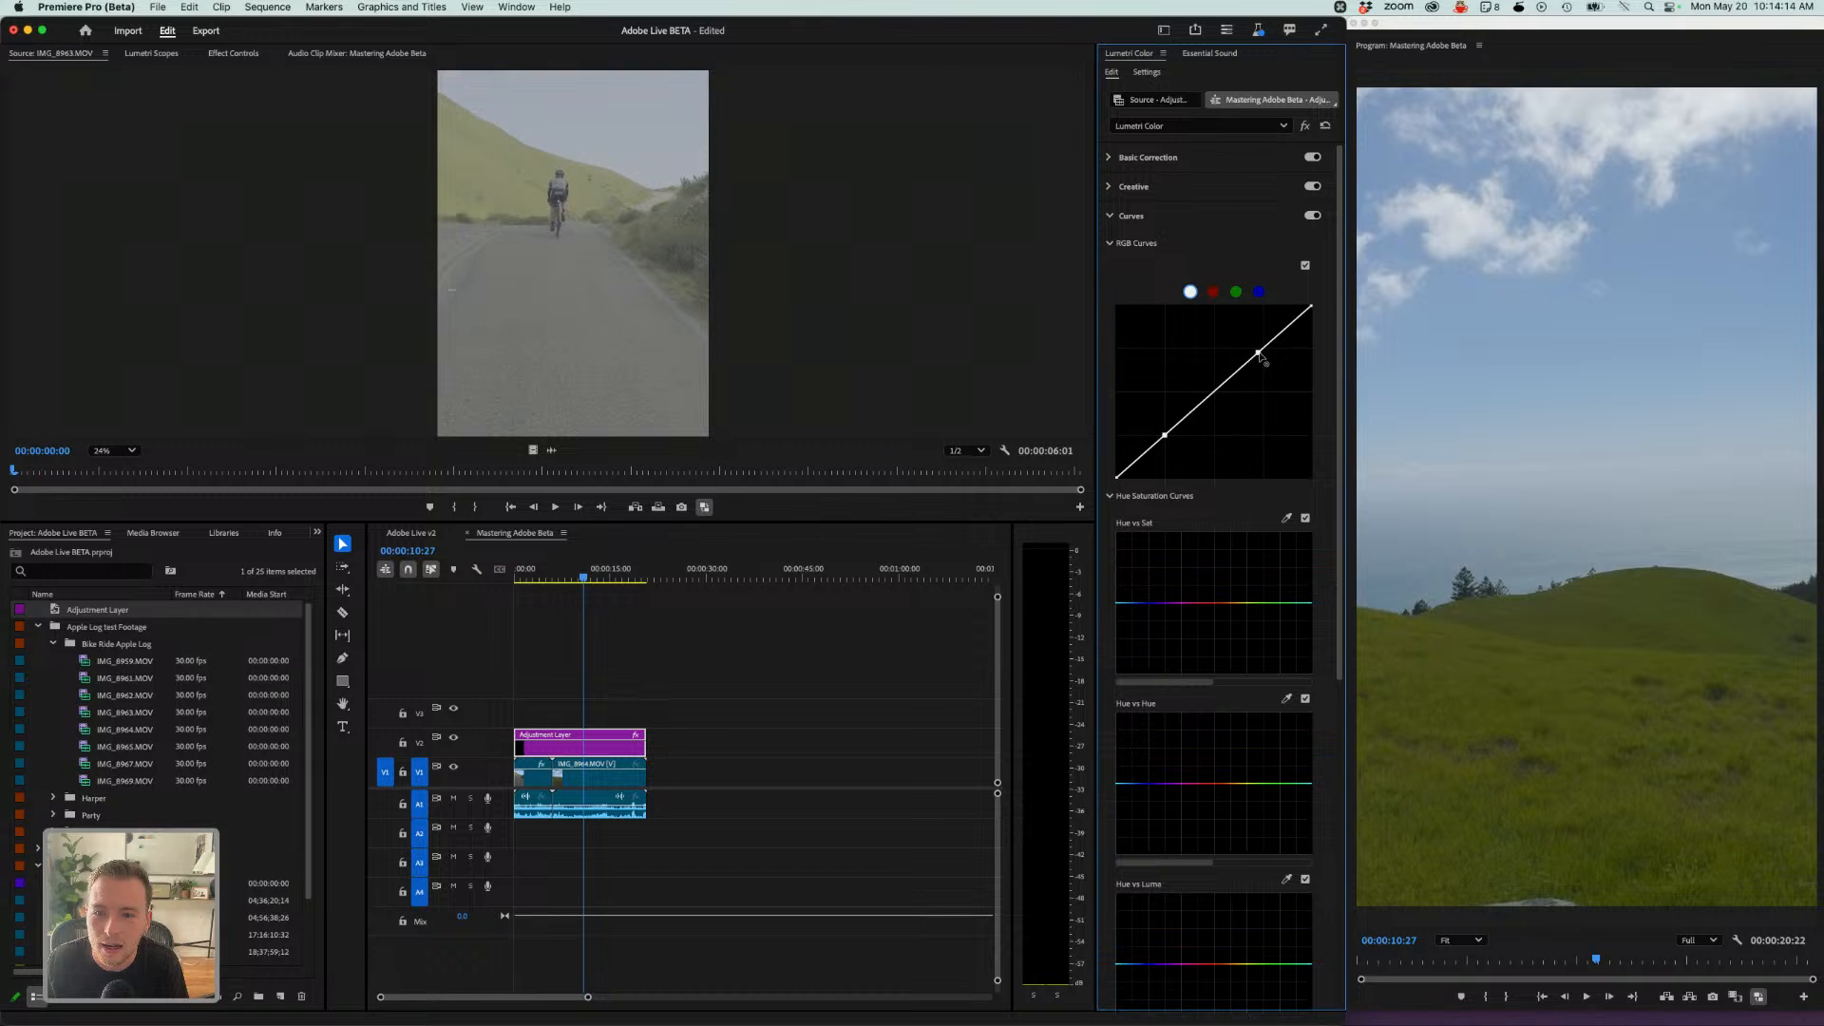
left_click_drag(1259, 353, 1257, 351)
left_click_drag(1166, 434, 1166, 439)
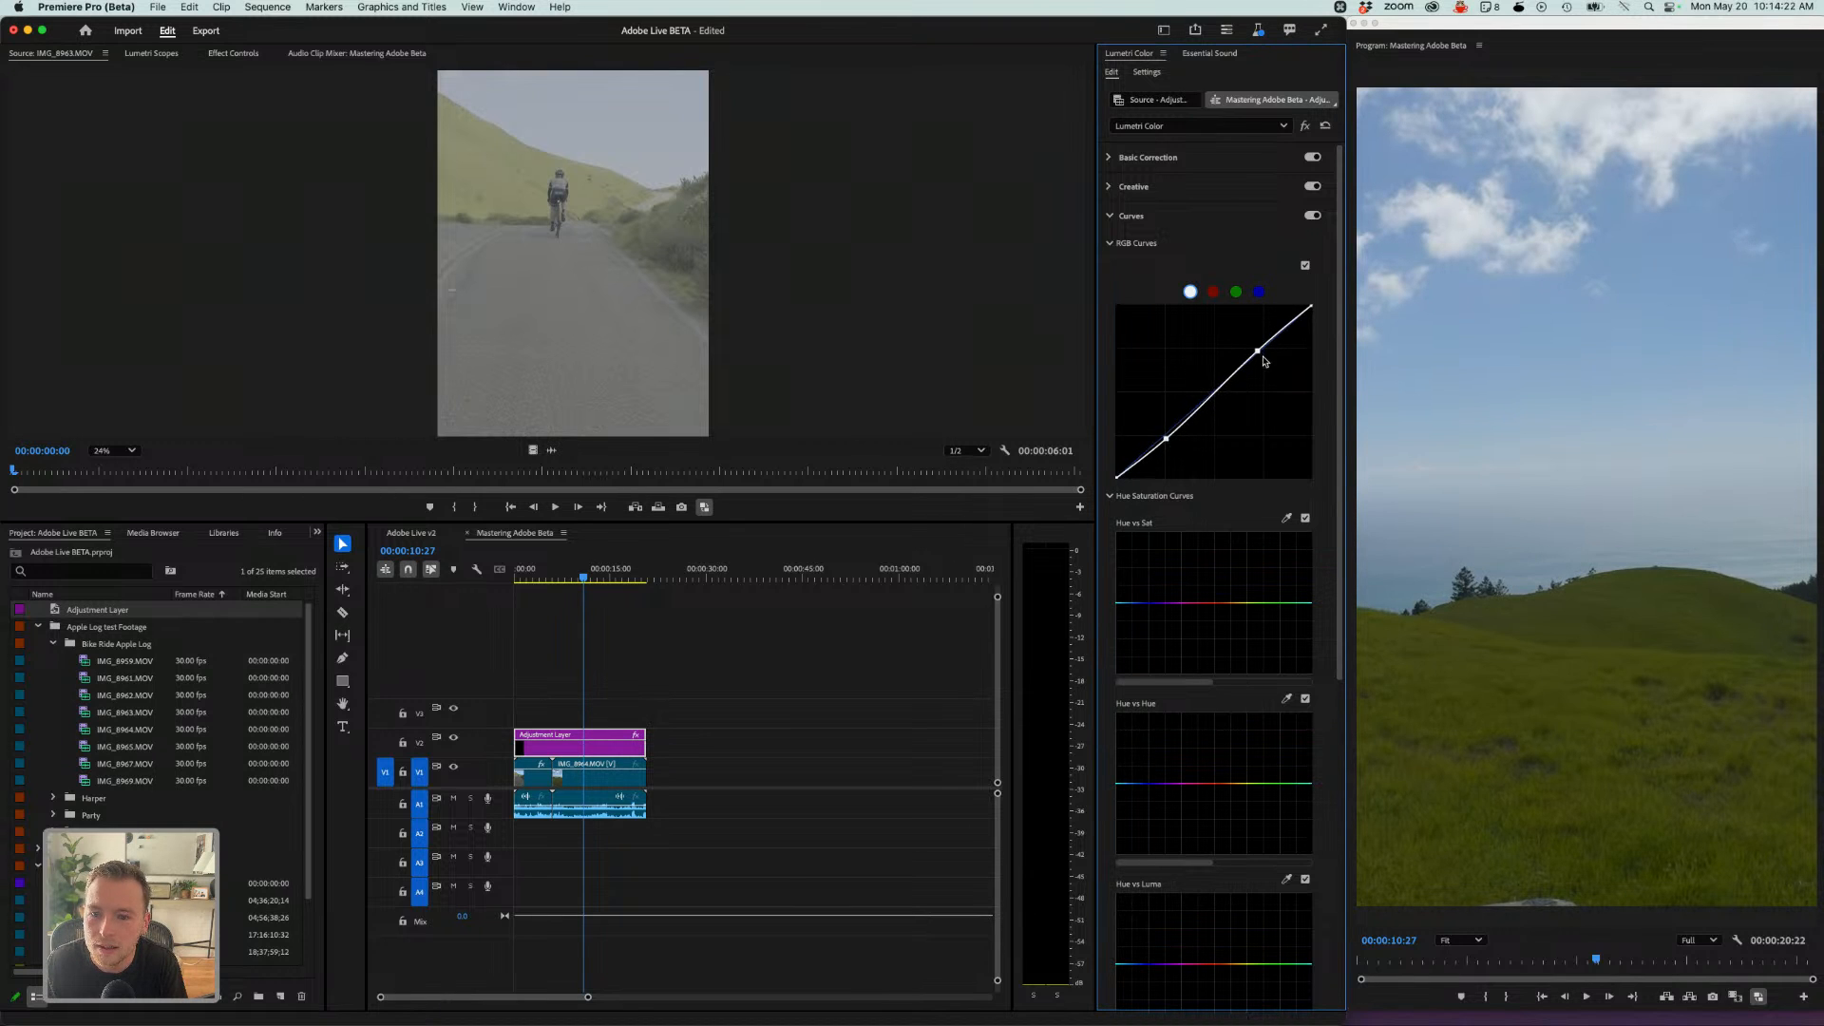
left_click_drag(1257, 351, 1251, 349)
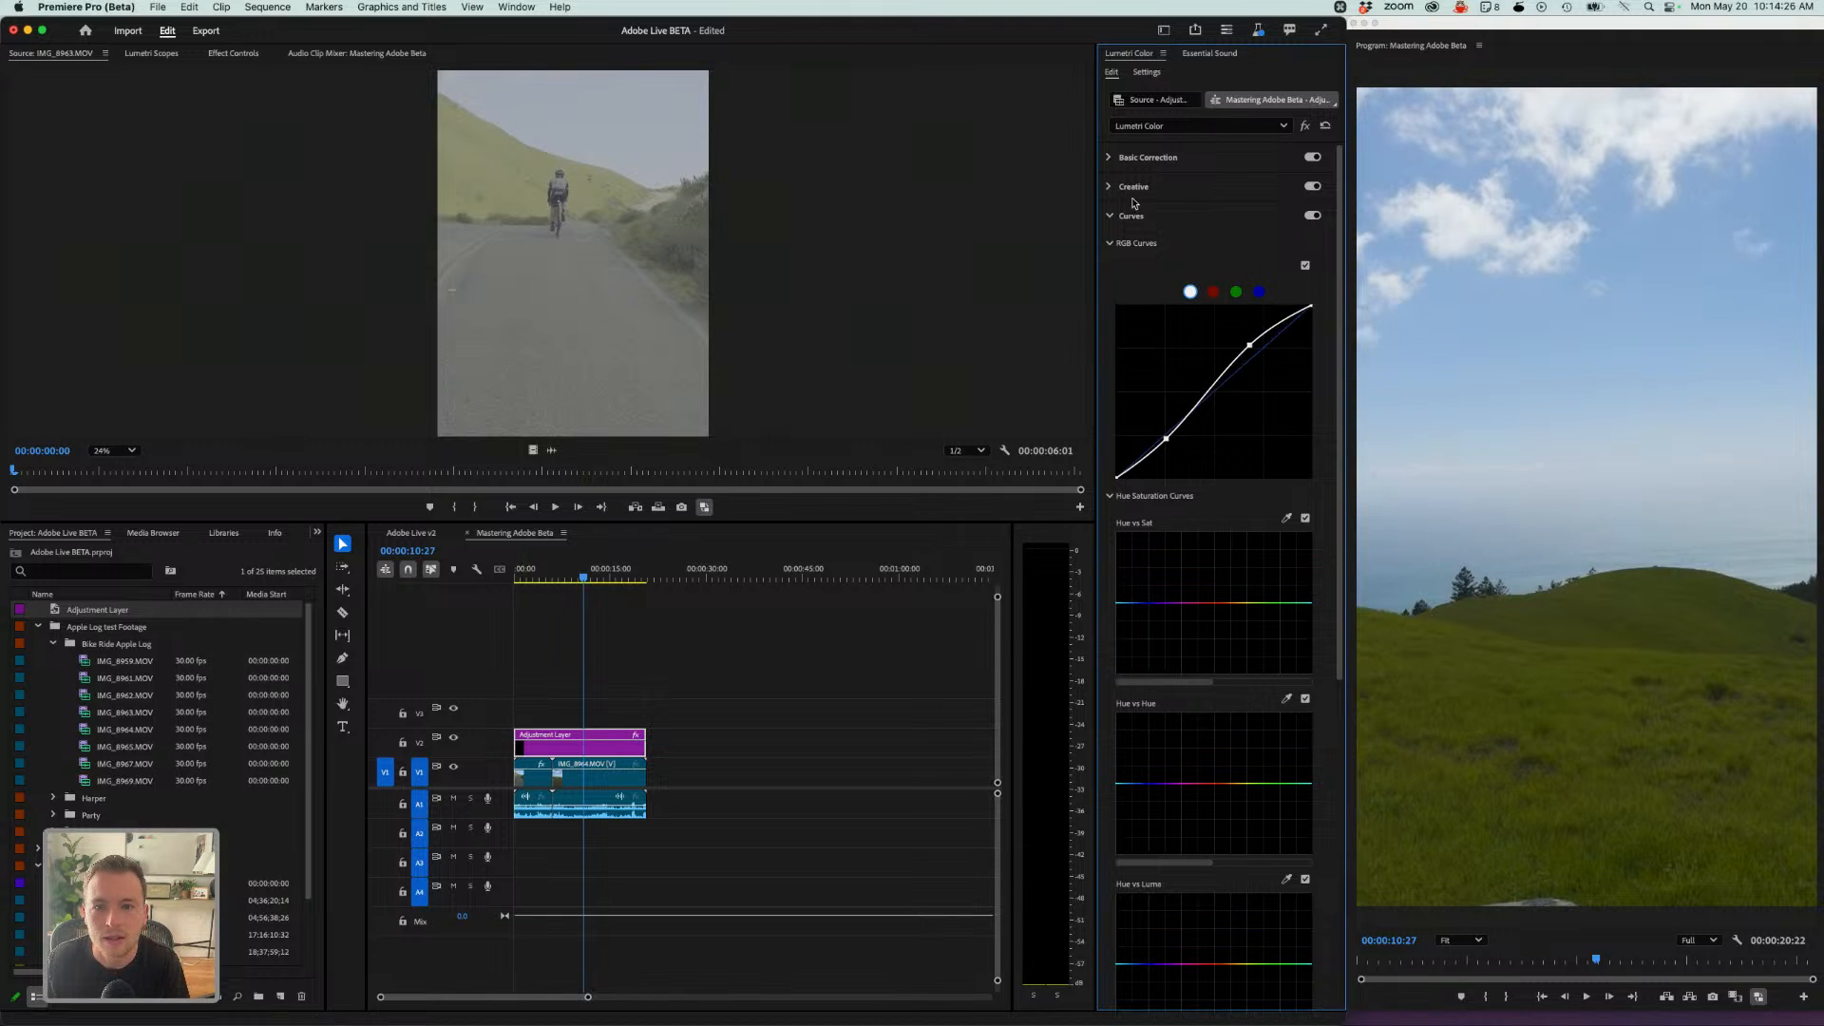
- Apply the Stalman - Glastrup Film - Rec709 look in the adjustment layer's Creative section
left_click(1132, 160)
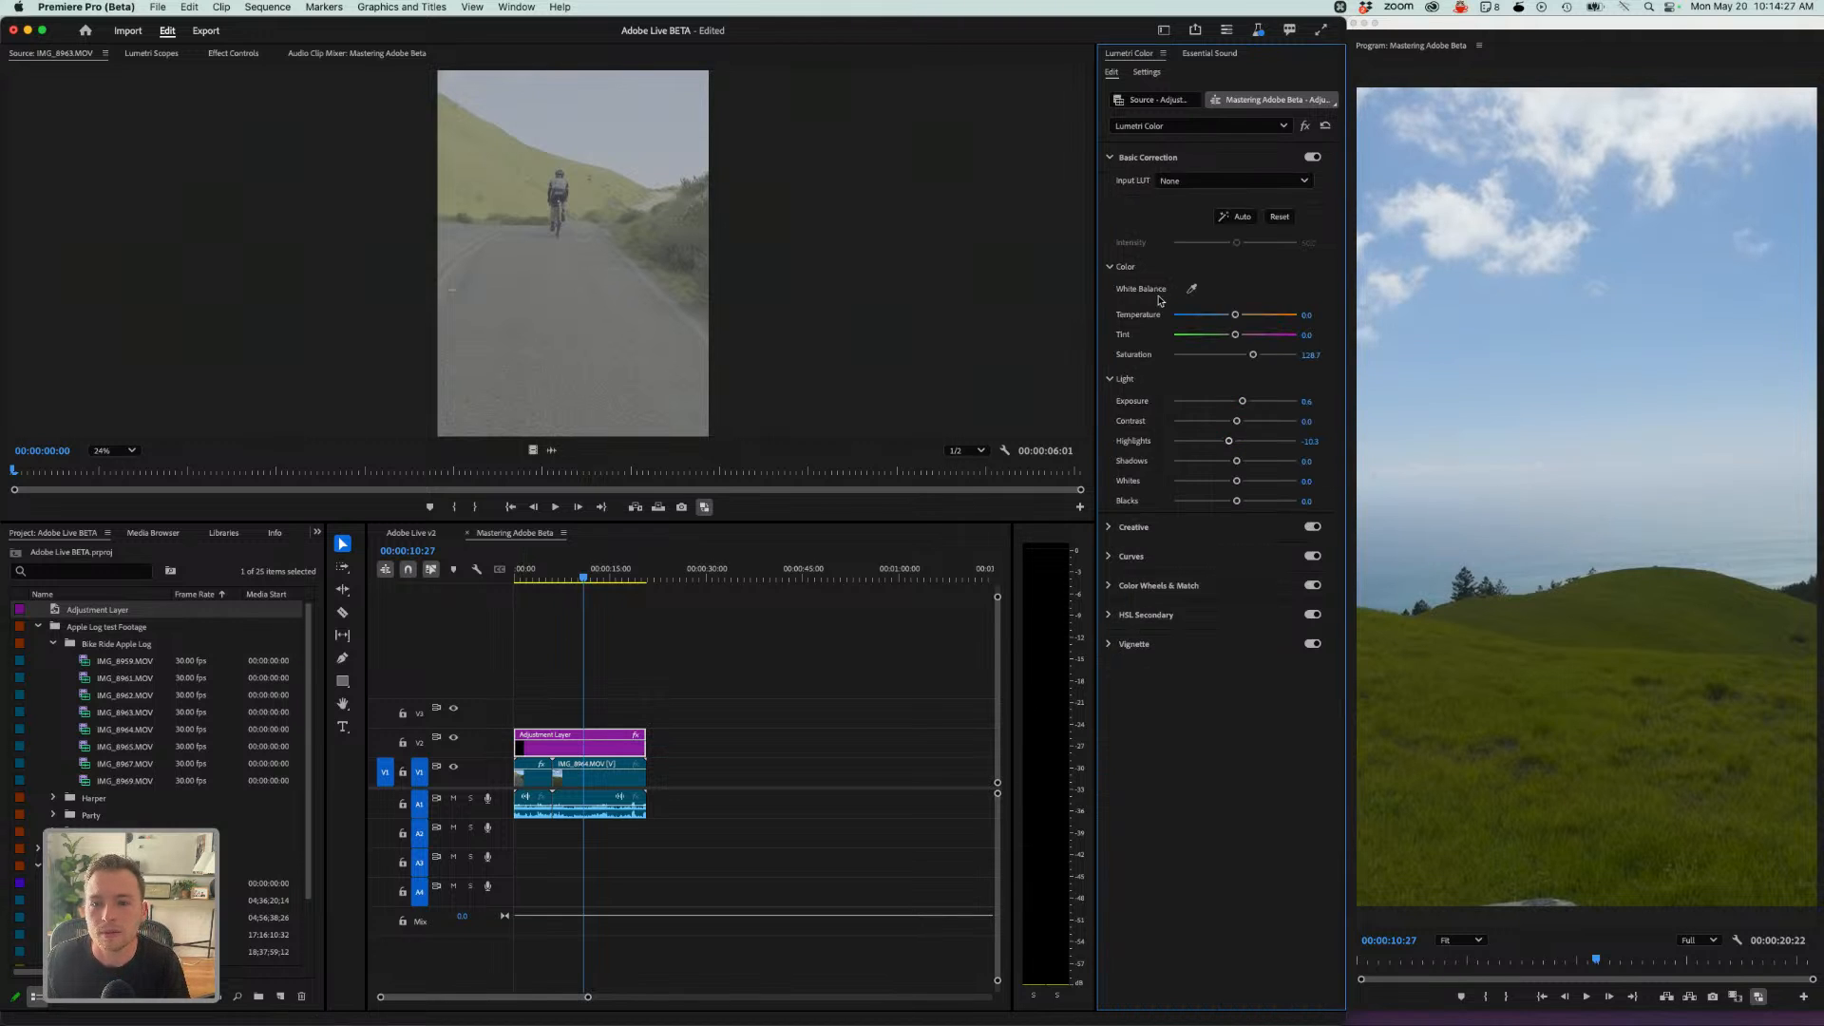
left_click(1108, 529)
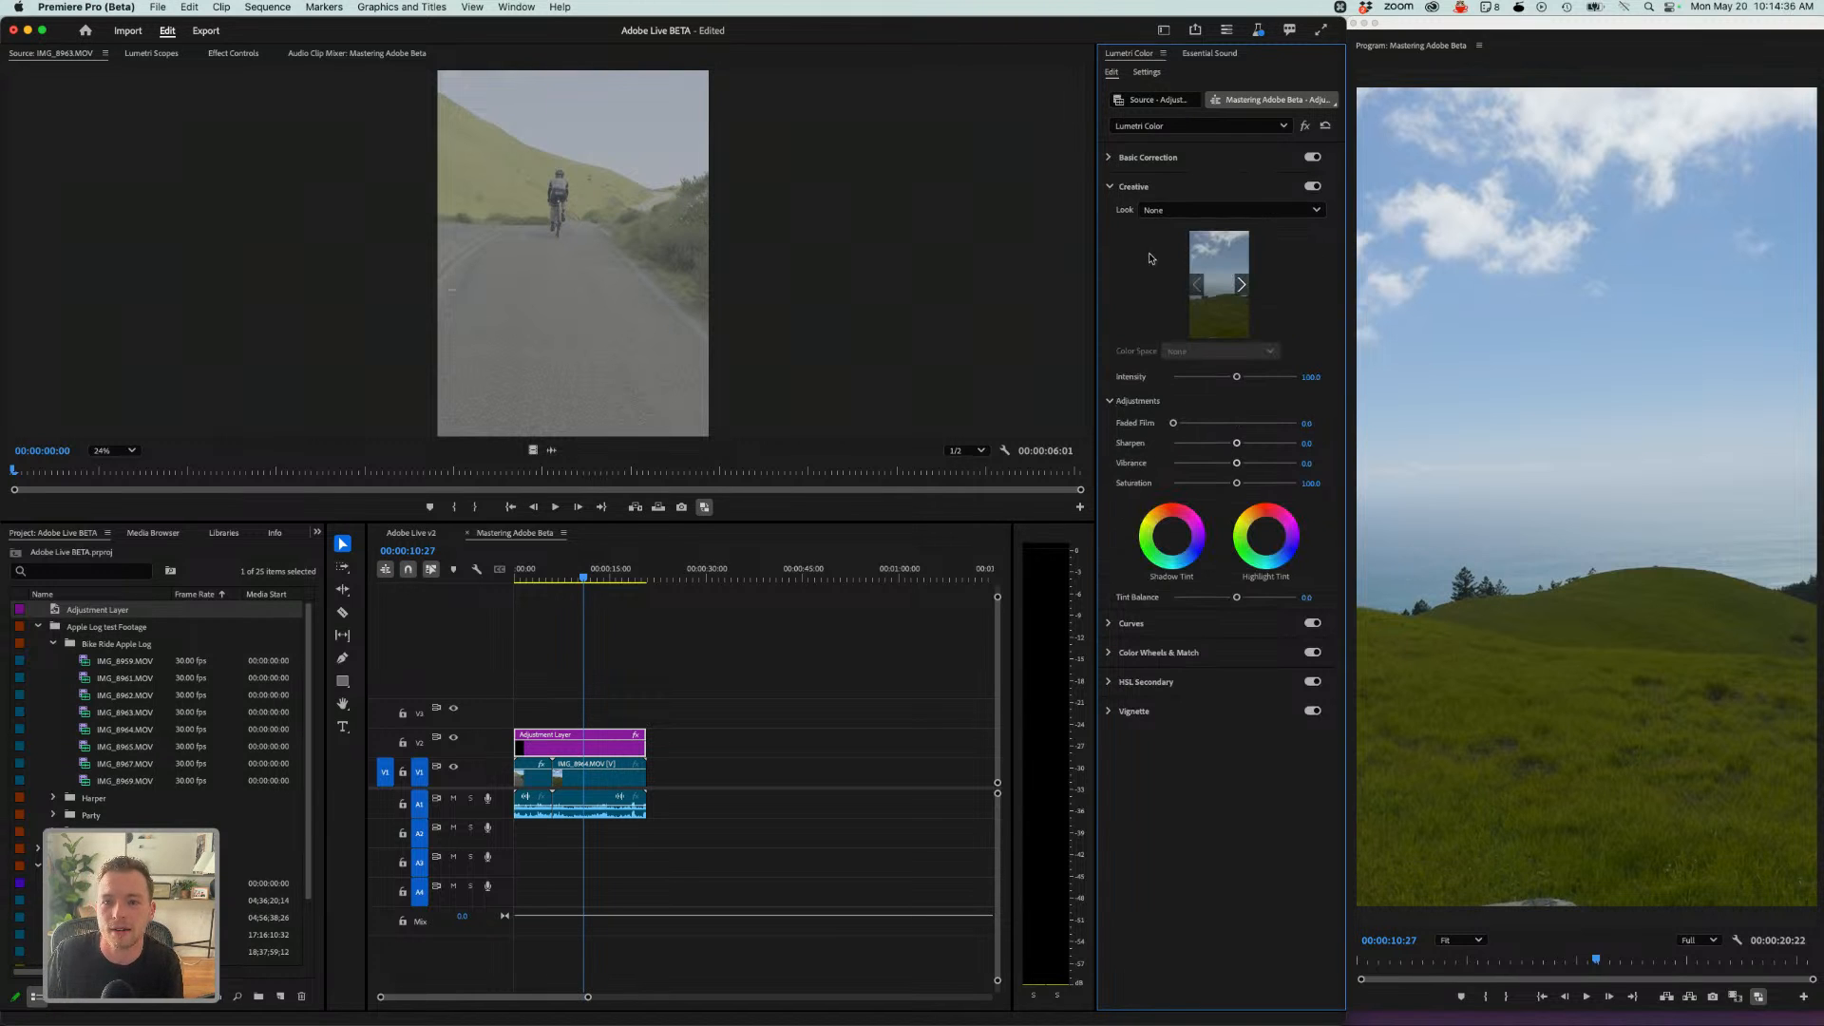
left_click(1151, 211)
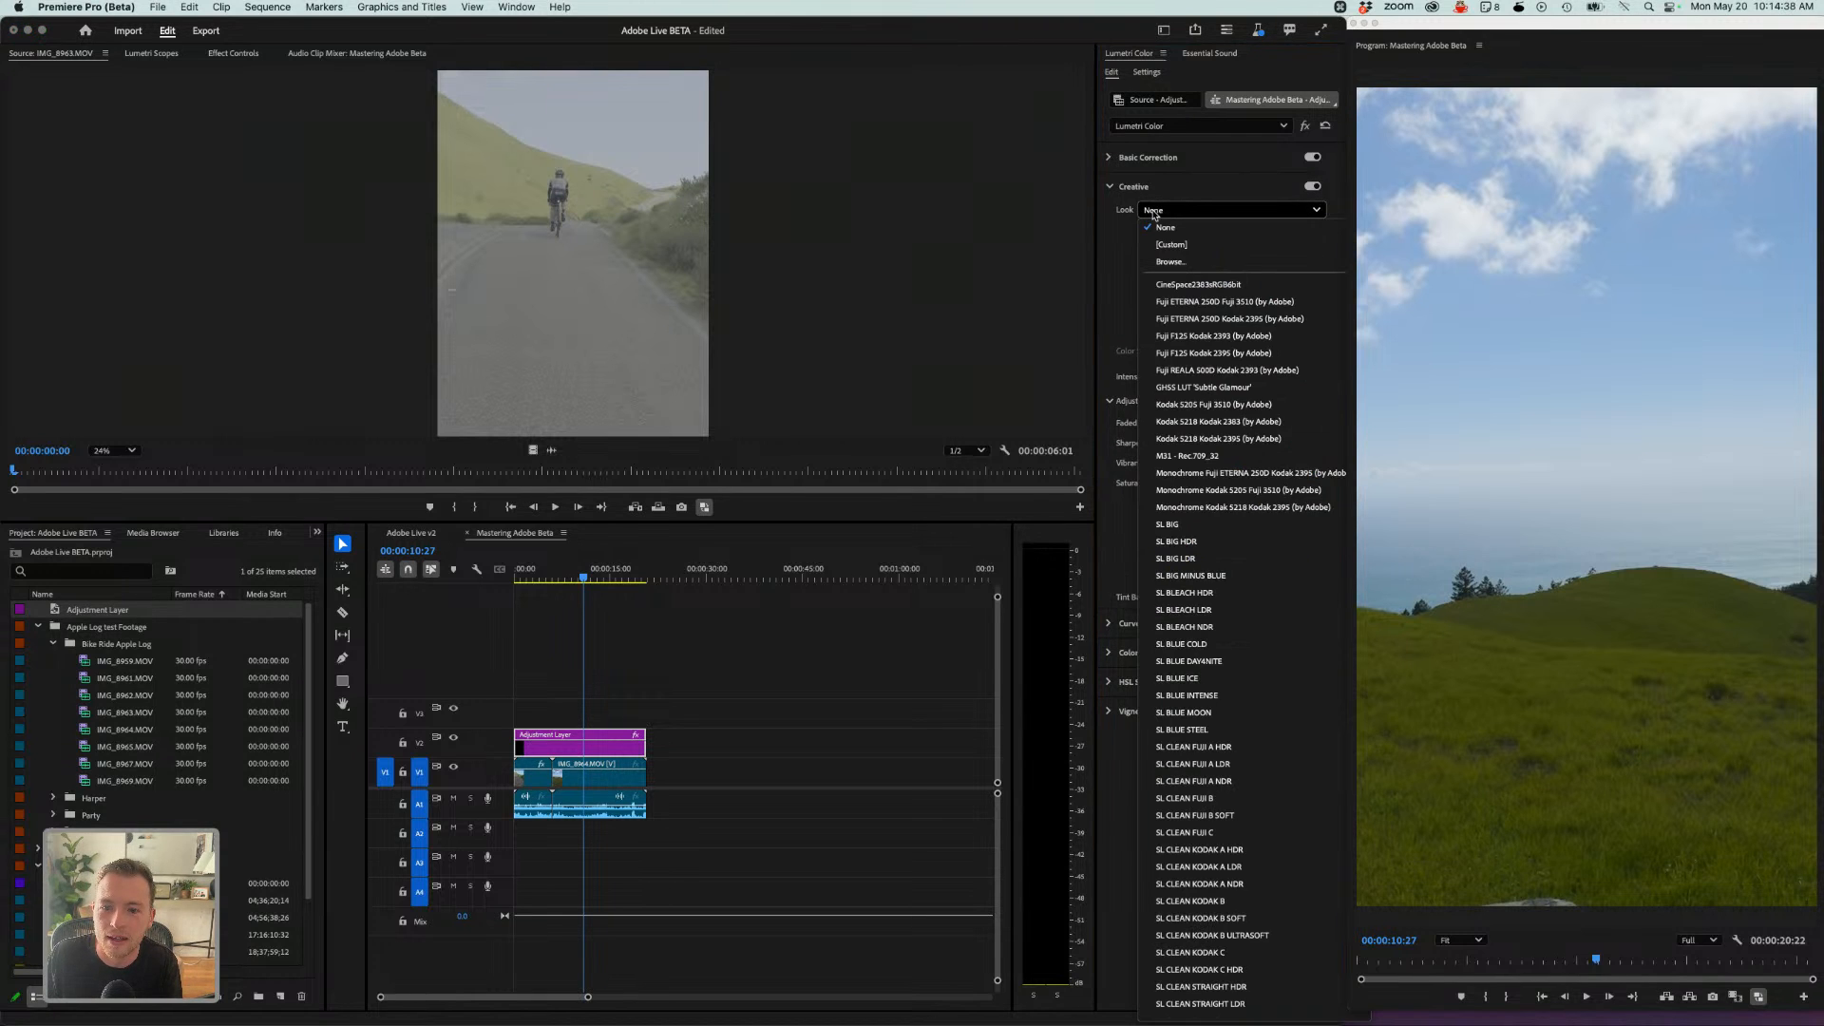
scroll(1224, 494, "down", 10)
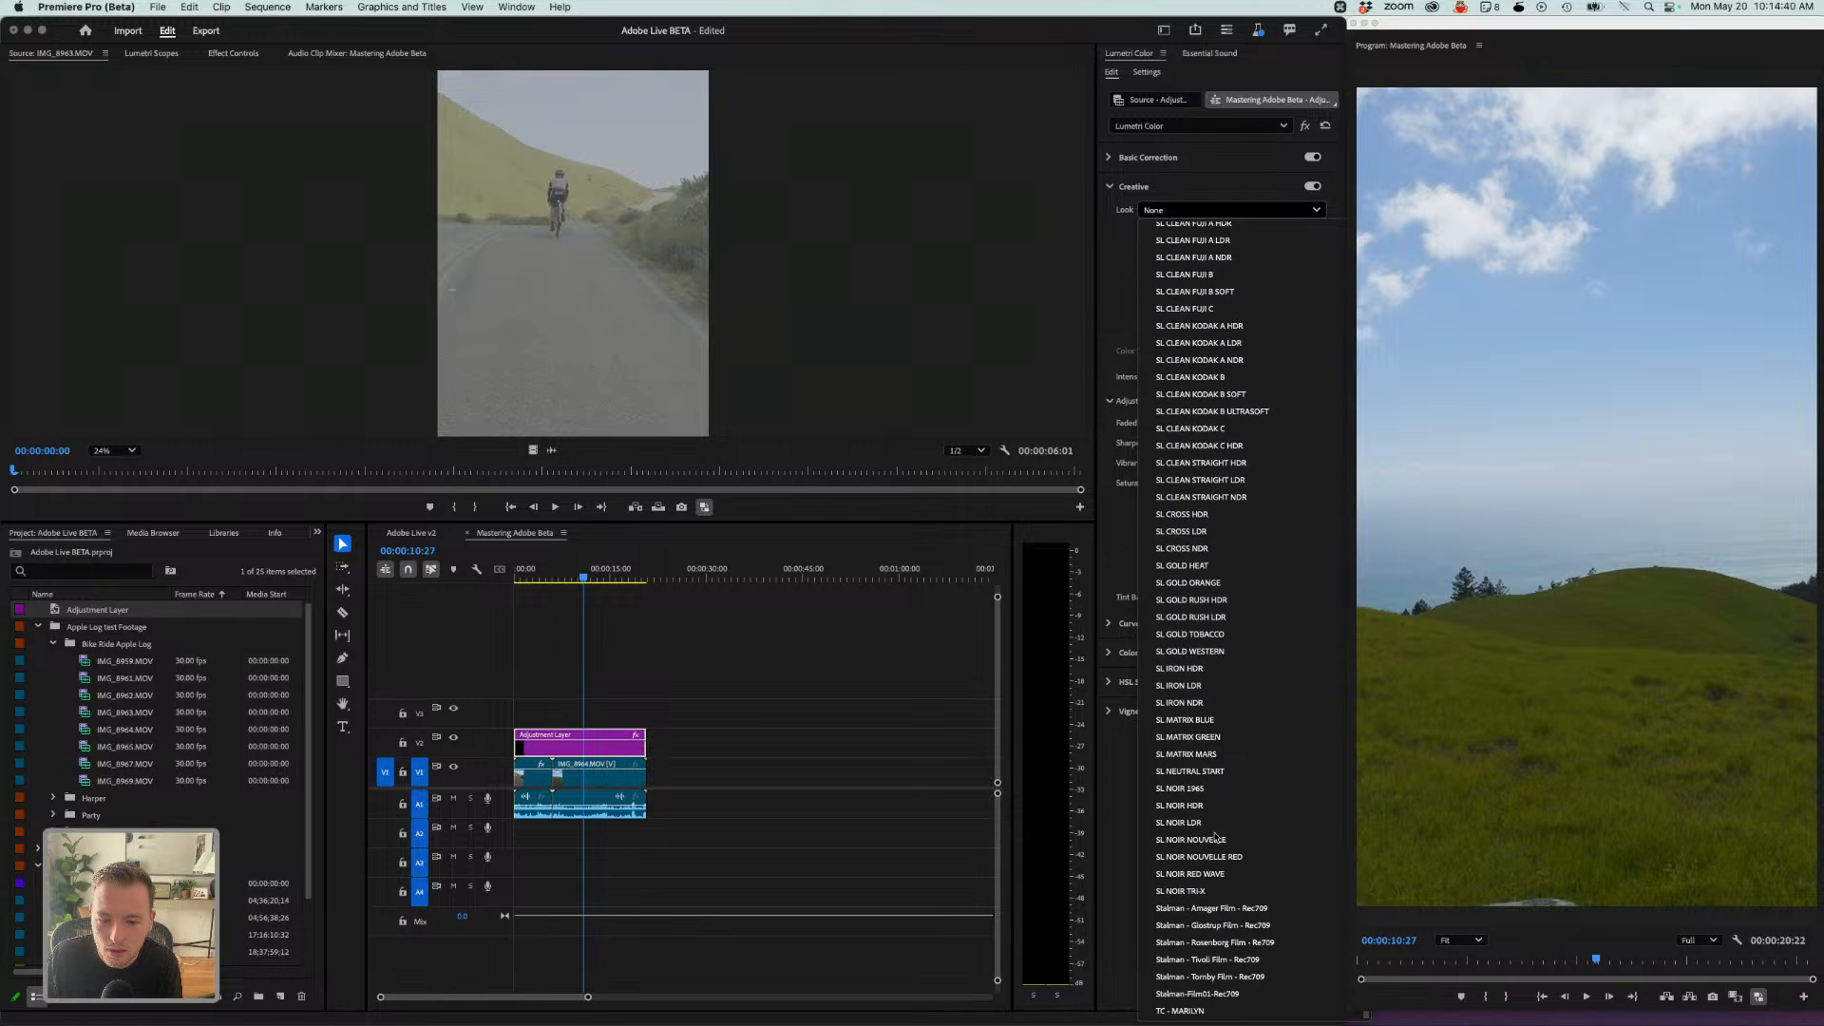
left_click(1213, 926)
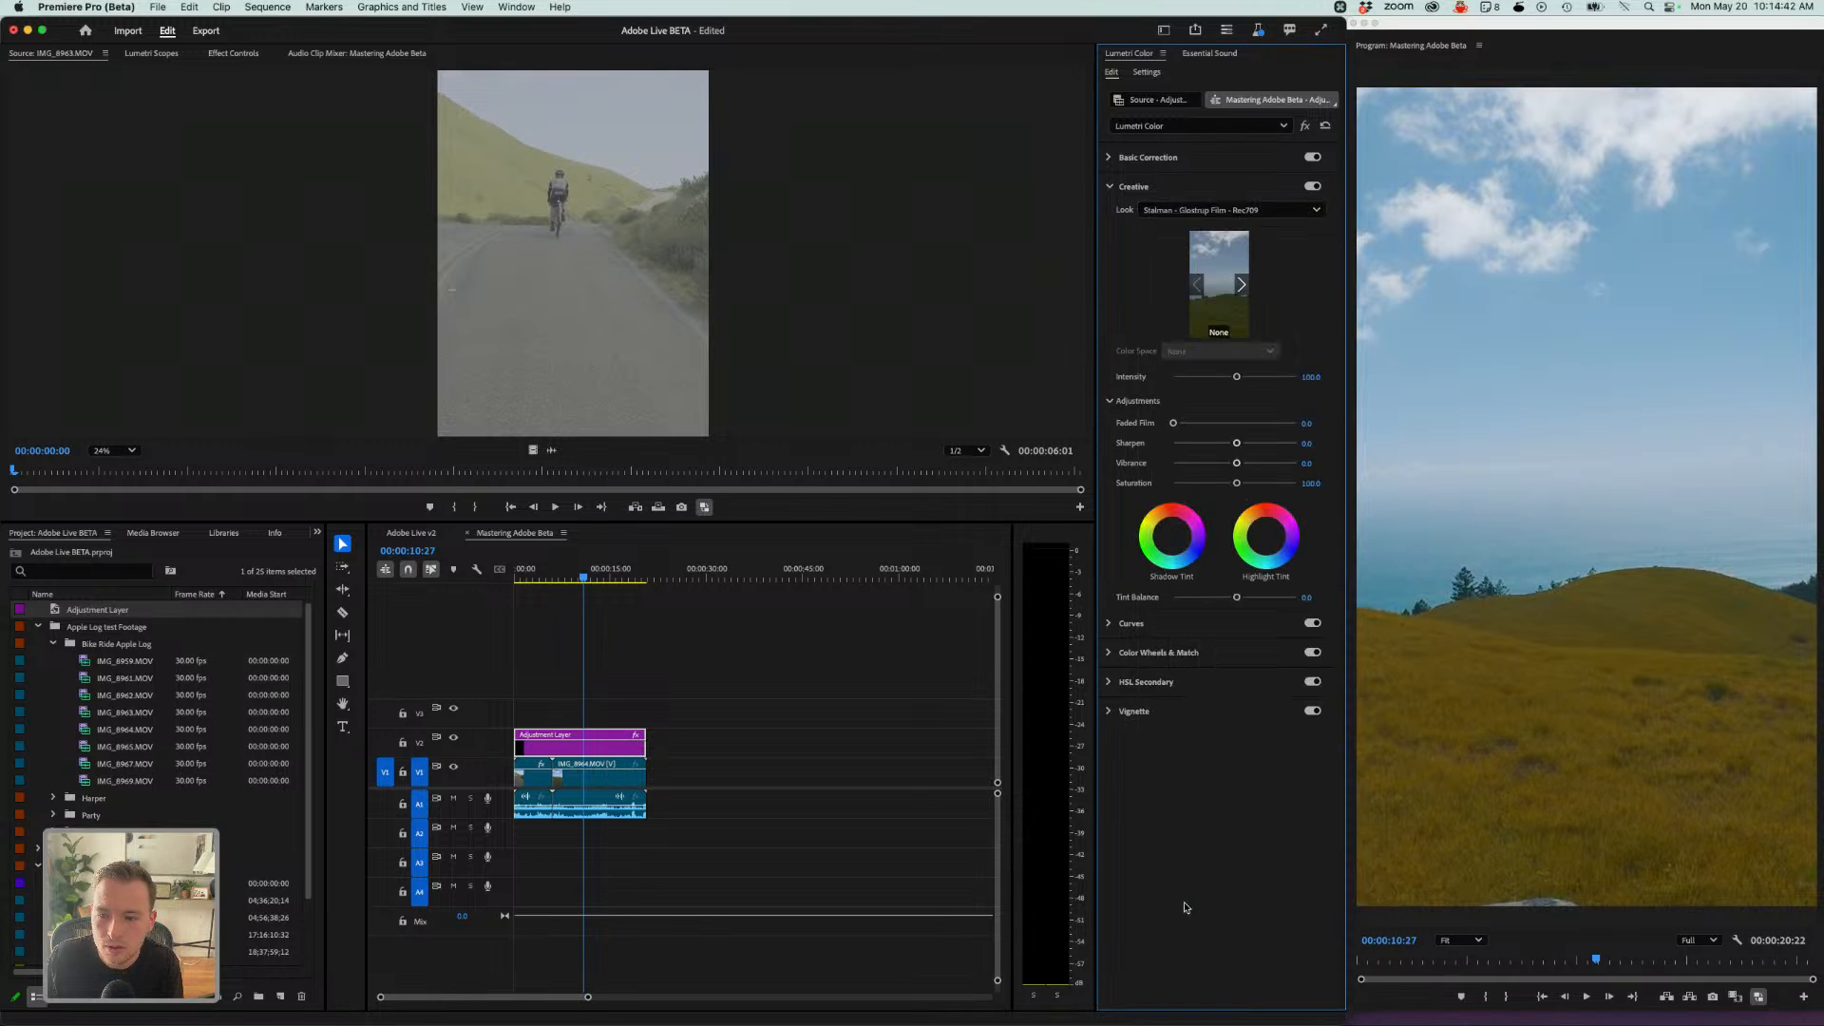
- Lower the look's Intensity to about 30
left_click_drag(1212, 377, 1200, 390)
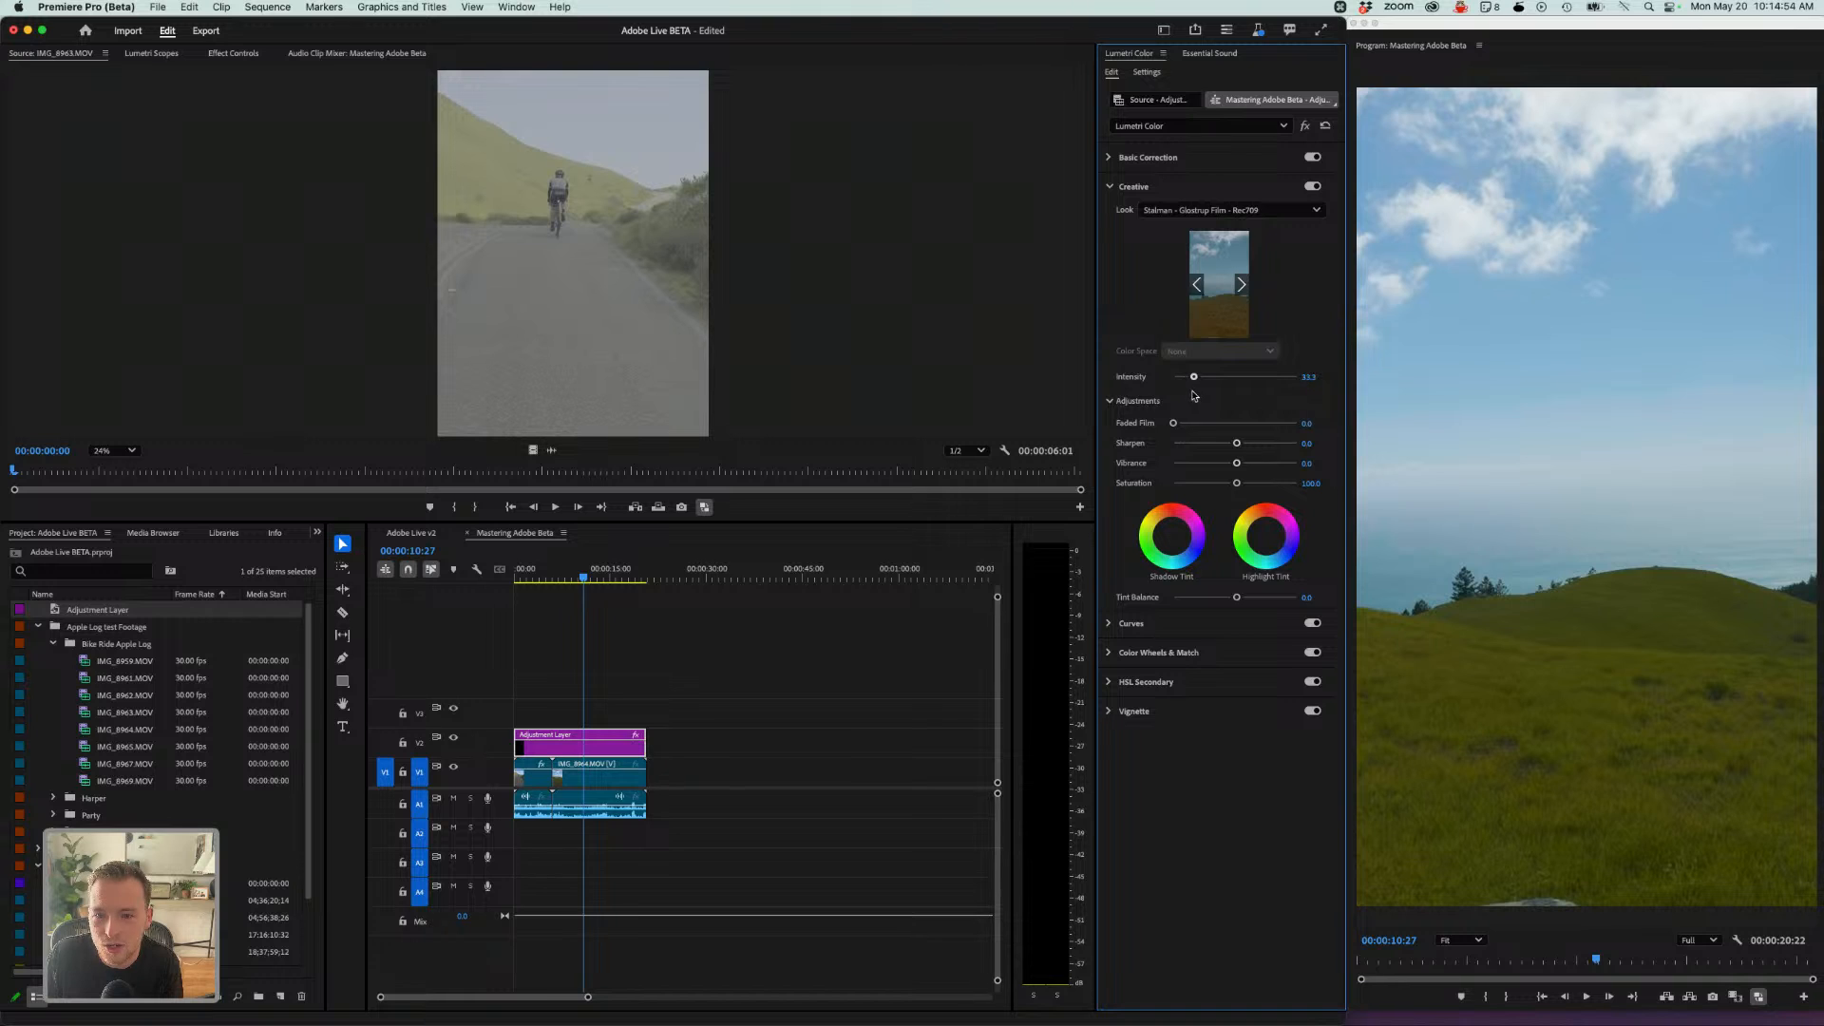
left_click_drag(1192, 391, 1194, 391)
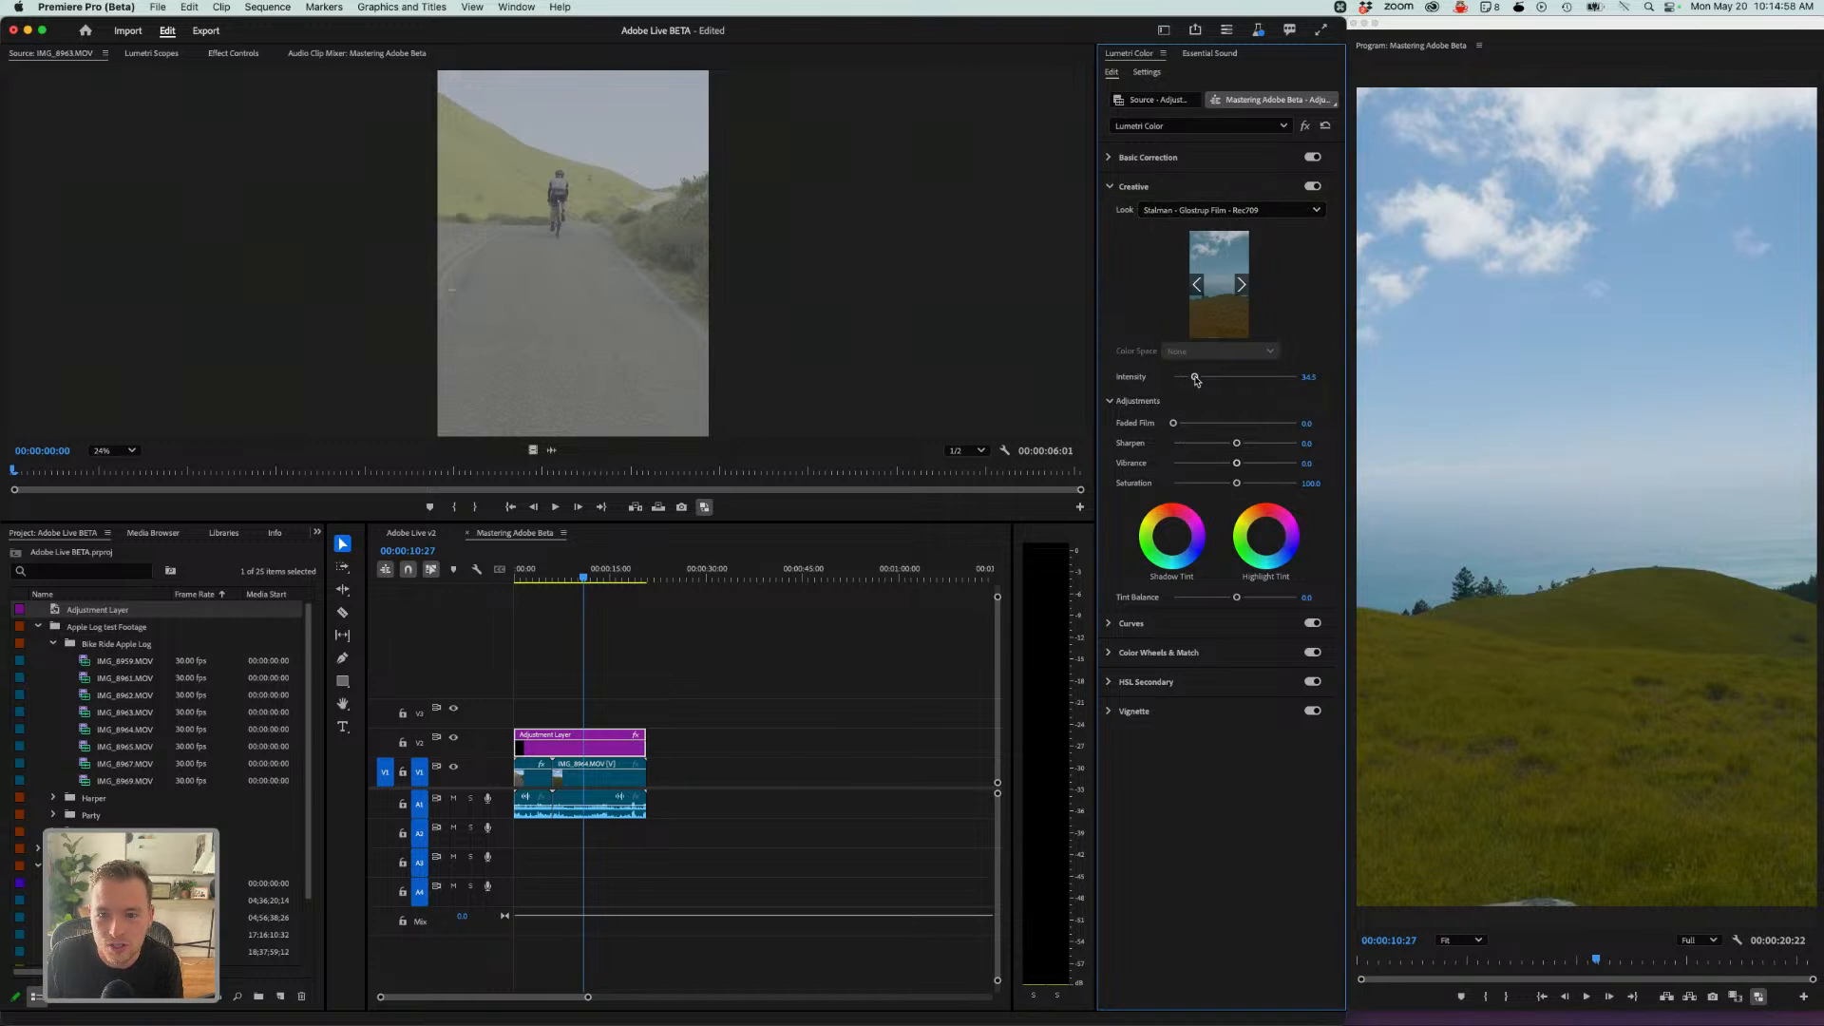
left_click_drag(1196, 380, 1196, 396)
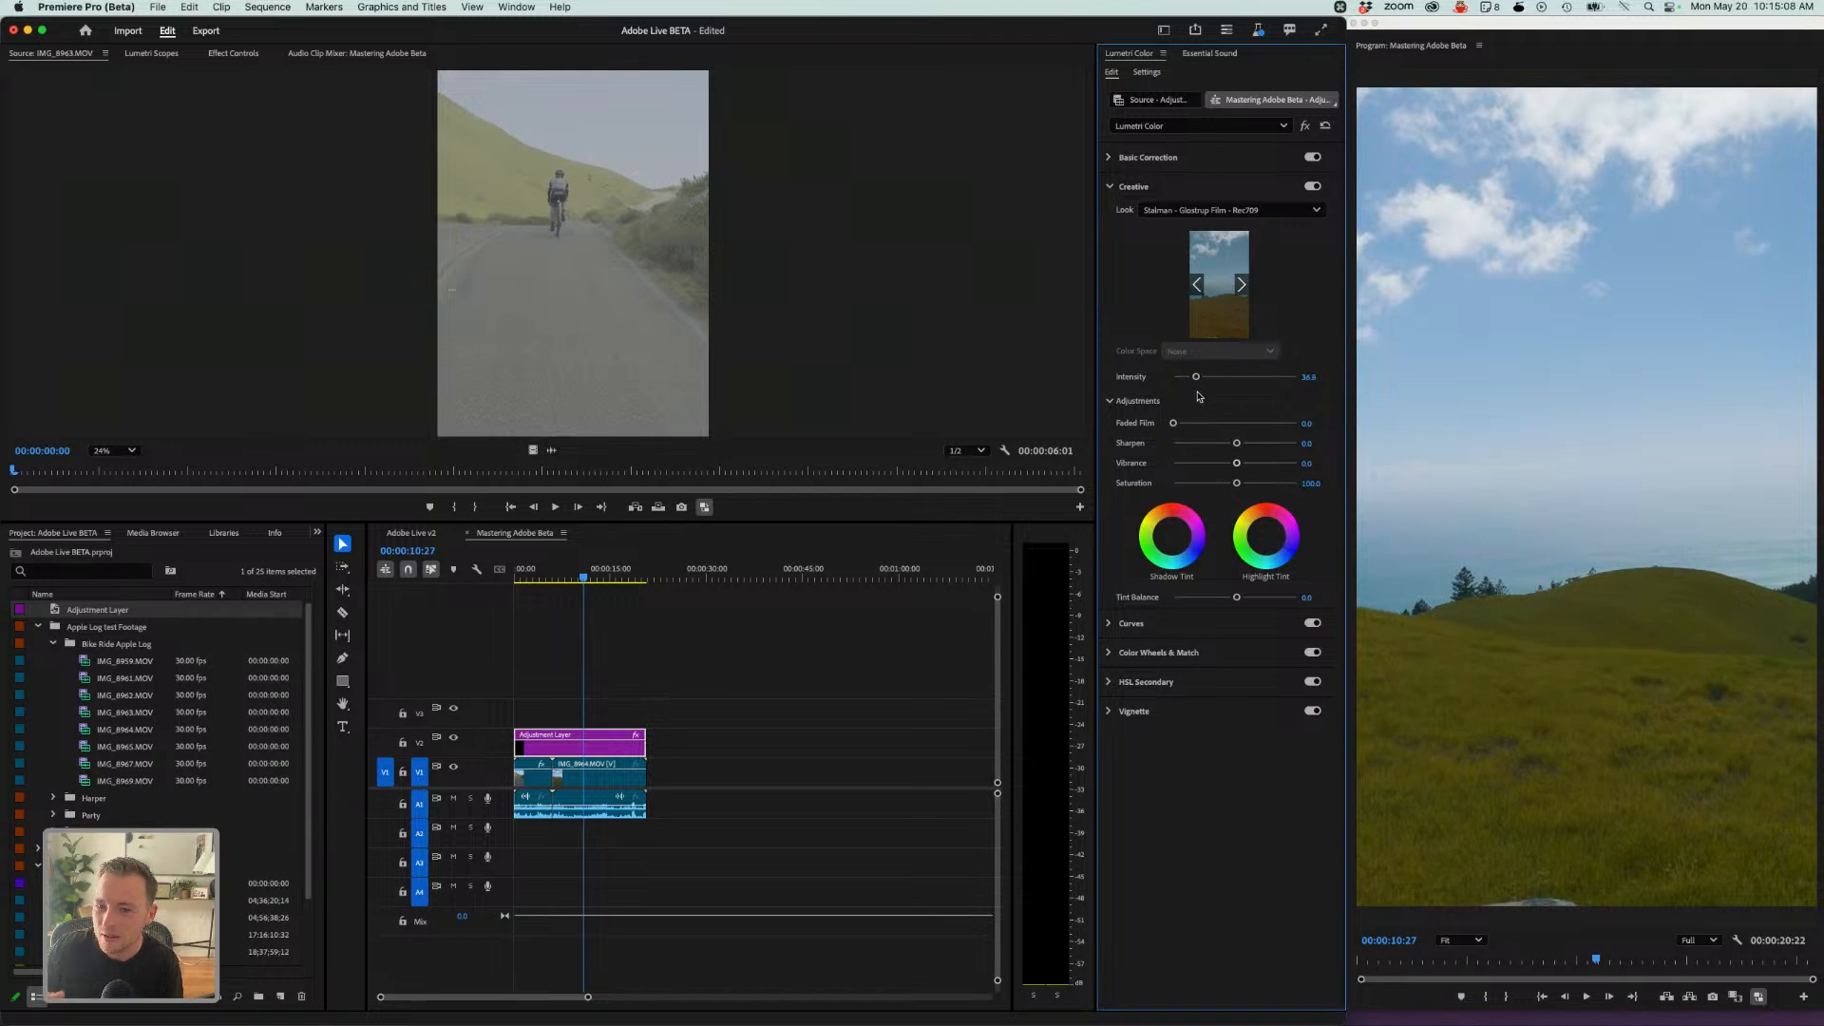
- Try the Stalman - Amager Film and Stalman - Tivoli Film looks on the adjustment layer
left_click(1171, 210)
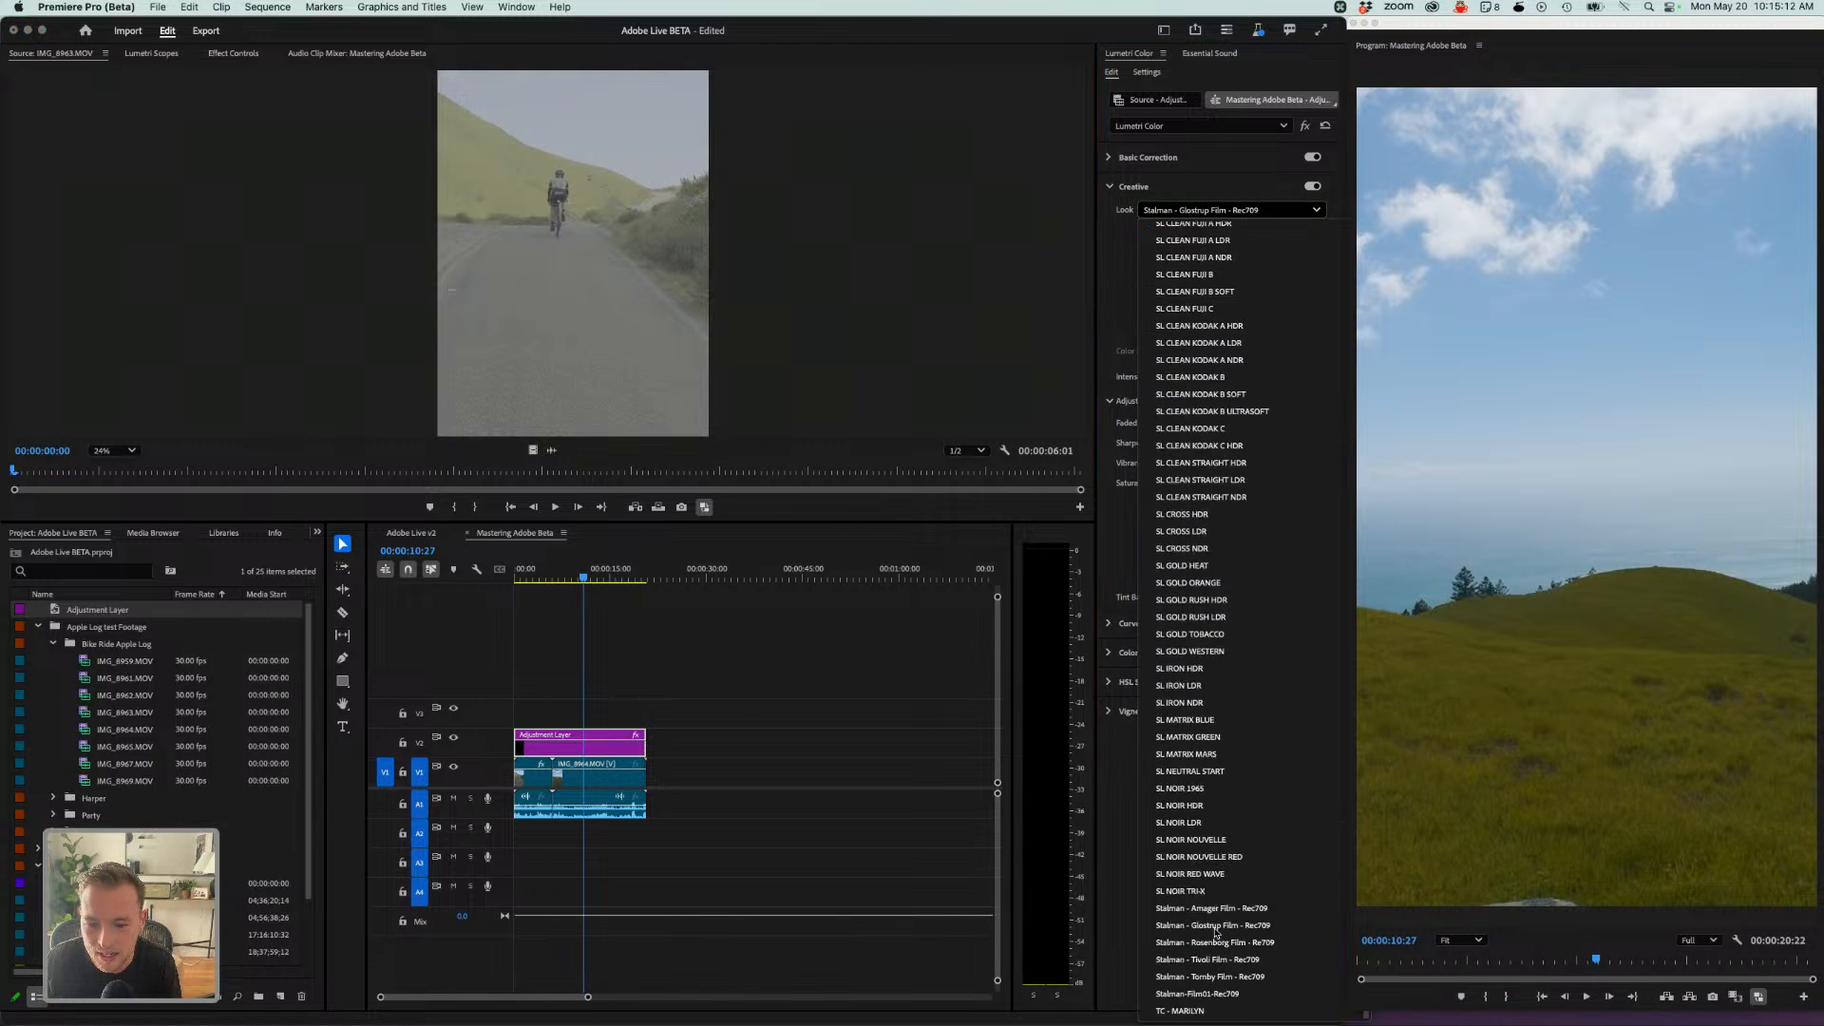
left_click(1212, 909)
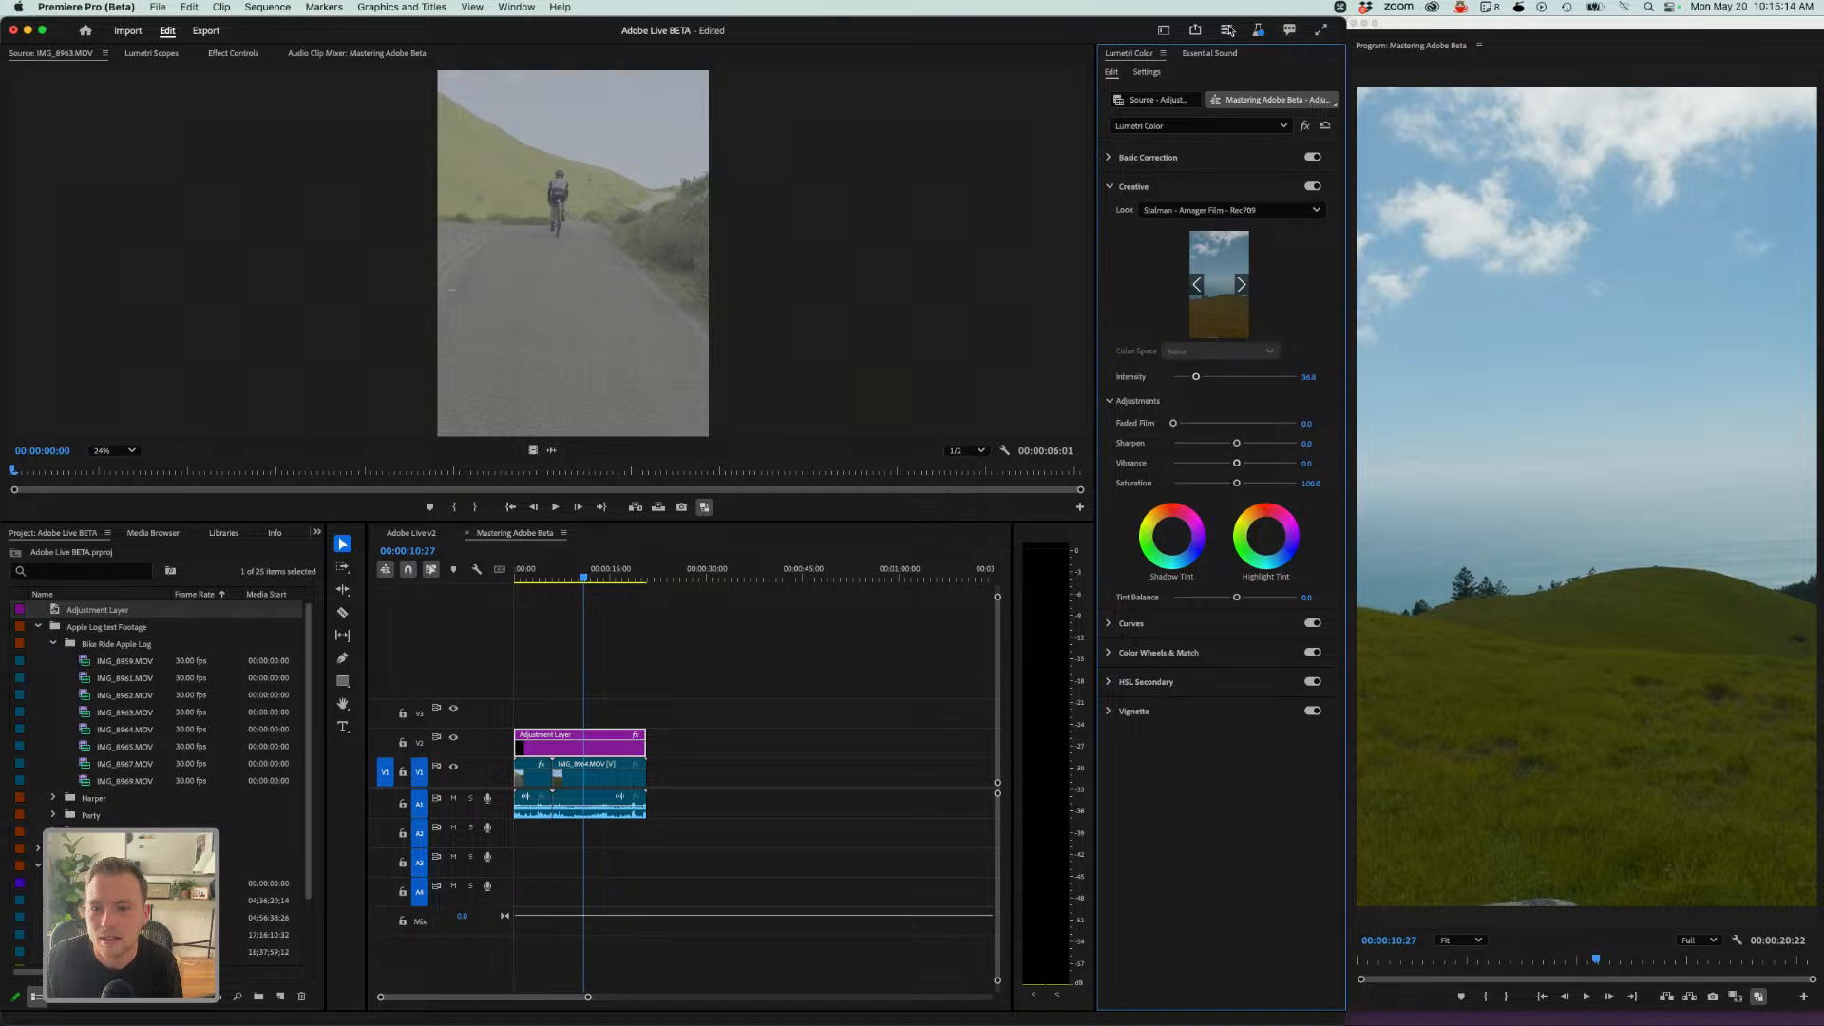
left_click(1199, 210)
scroll(1216, 855, "down", 3)
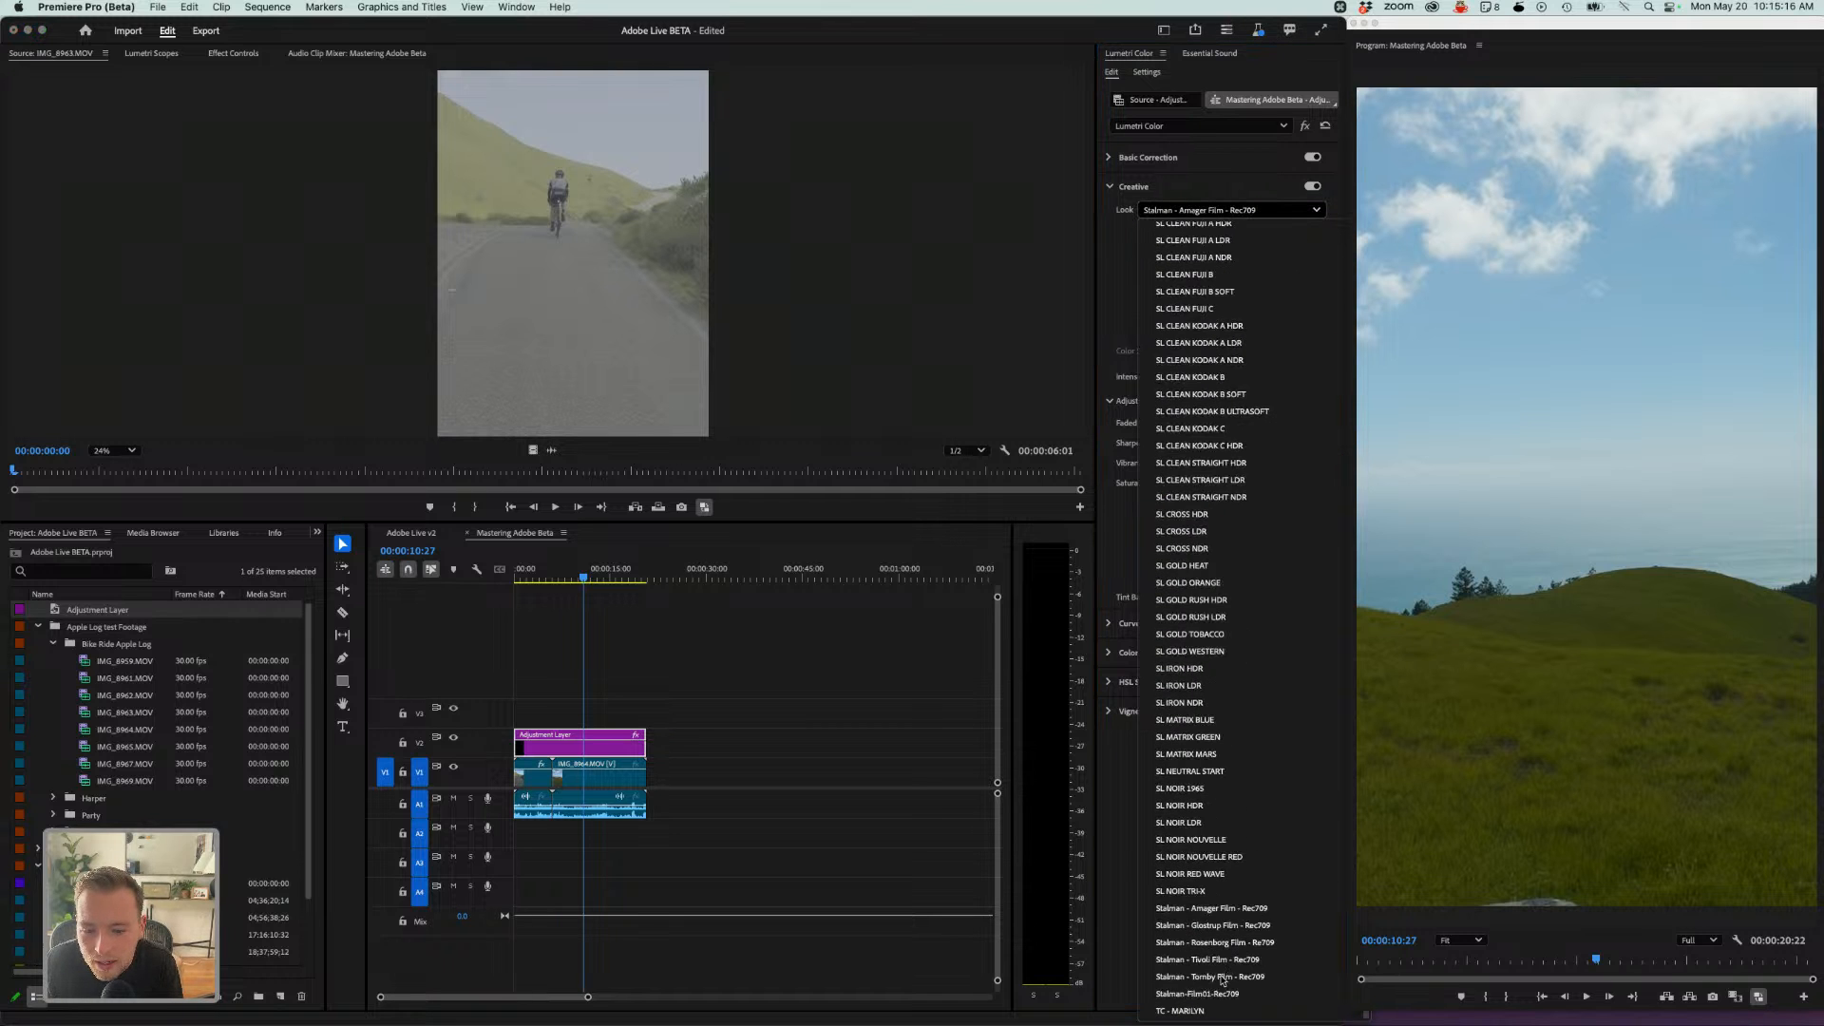
left_click(1209, 959)
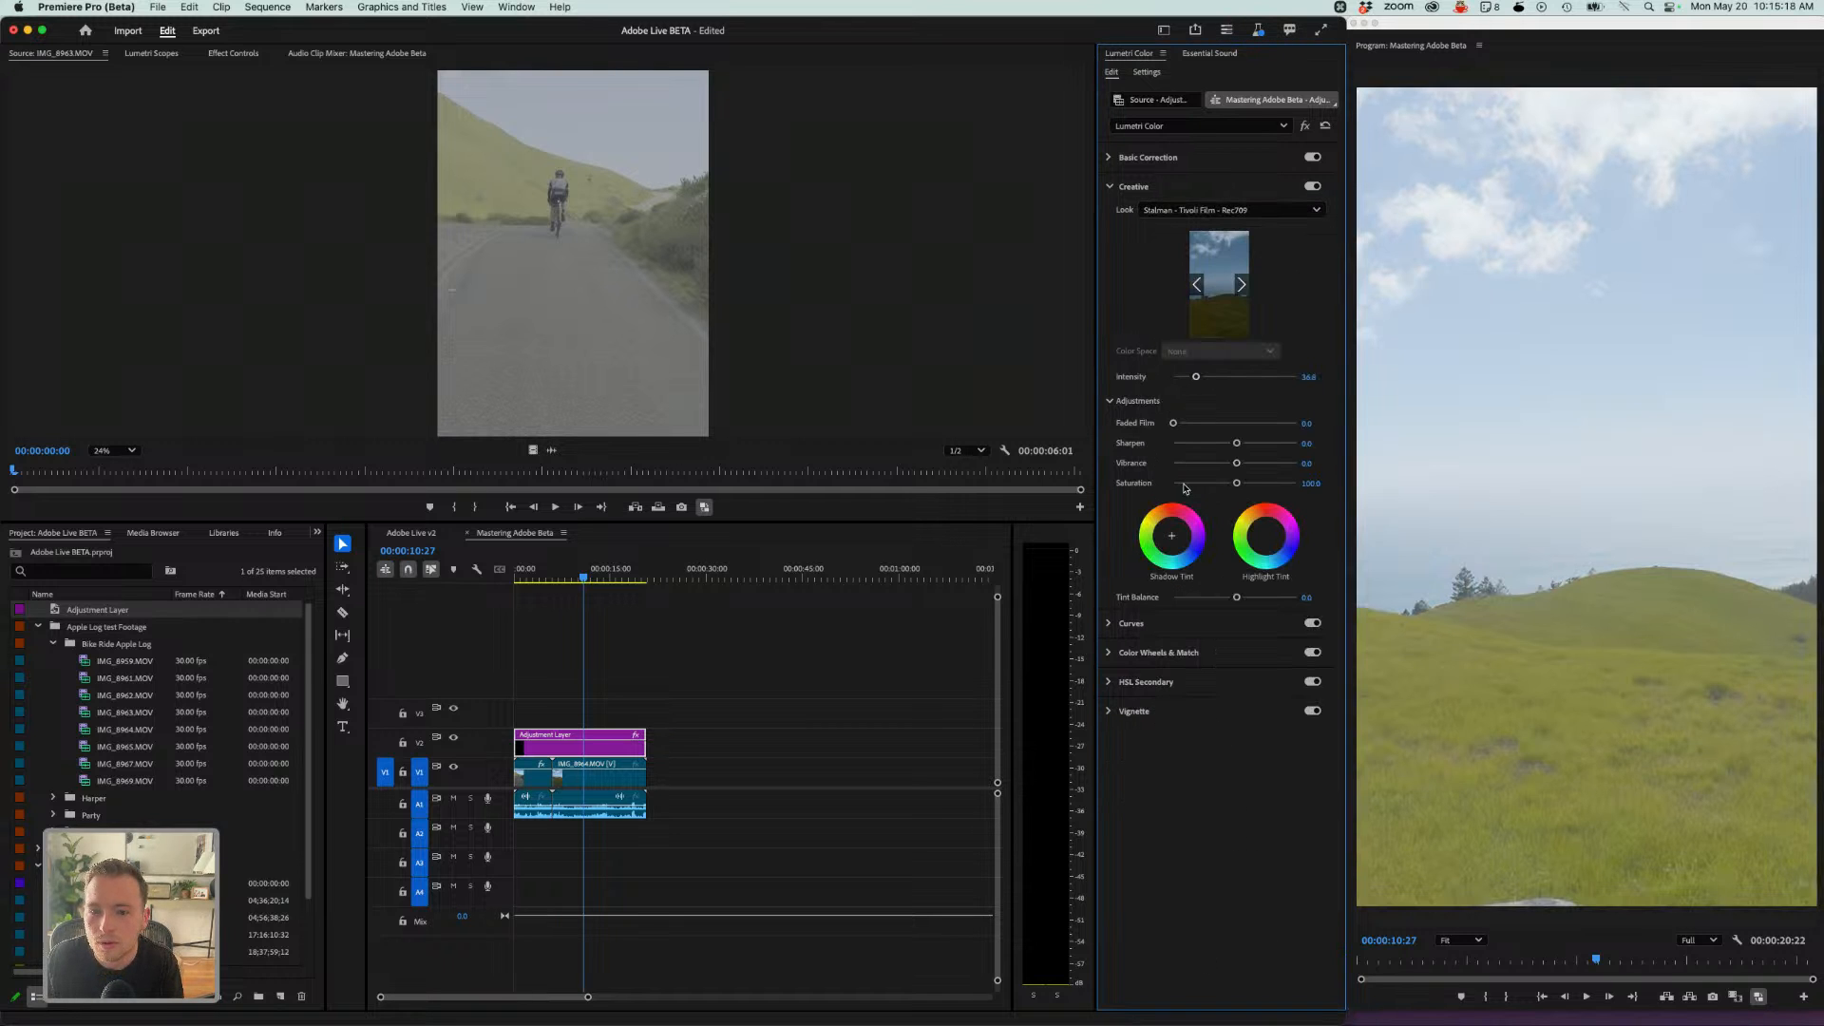
- Try the Stalman-Film01 and Stalman - Rosenborg Film looks on the adjustment layer
left_click(1216, 210)
scroll(1195, 836, "down", 2)
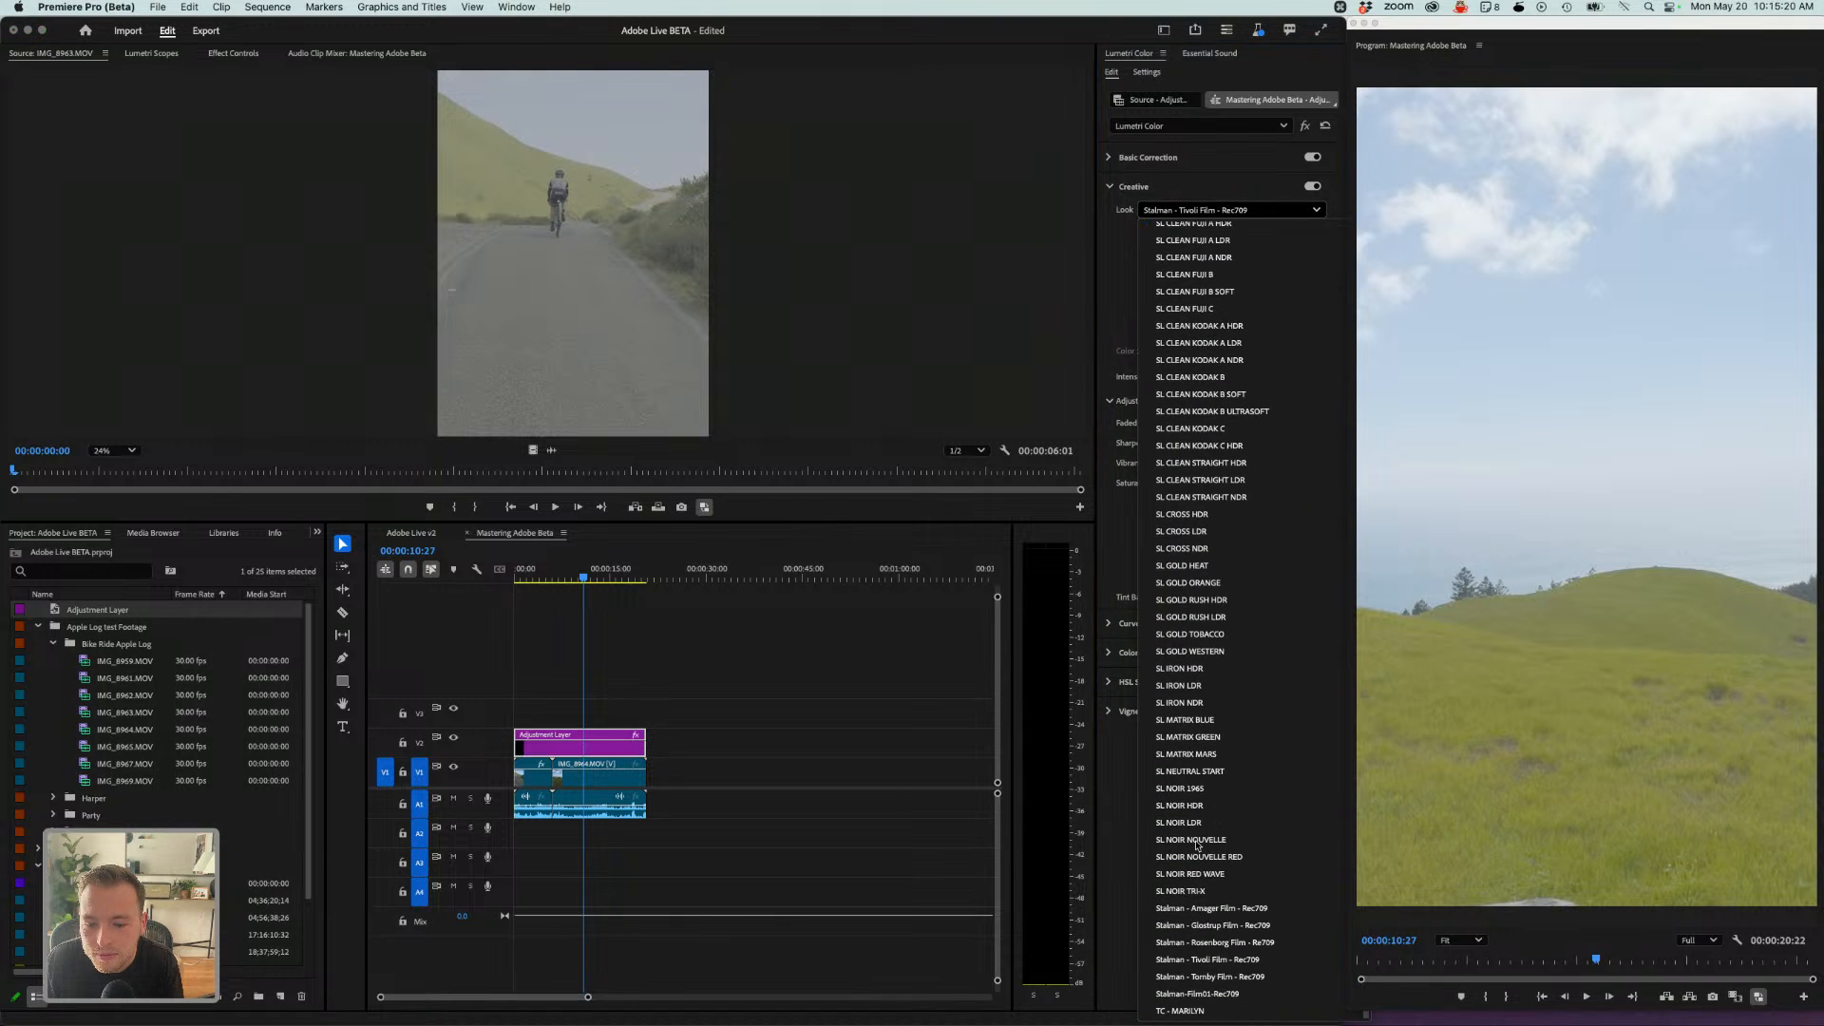
left_click(1201, 994)
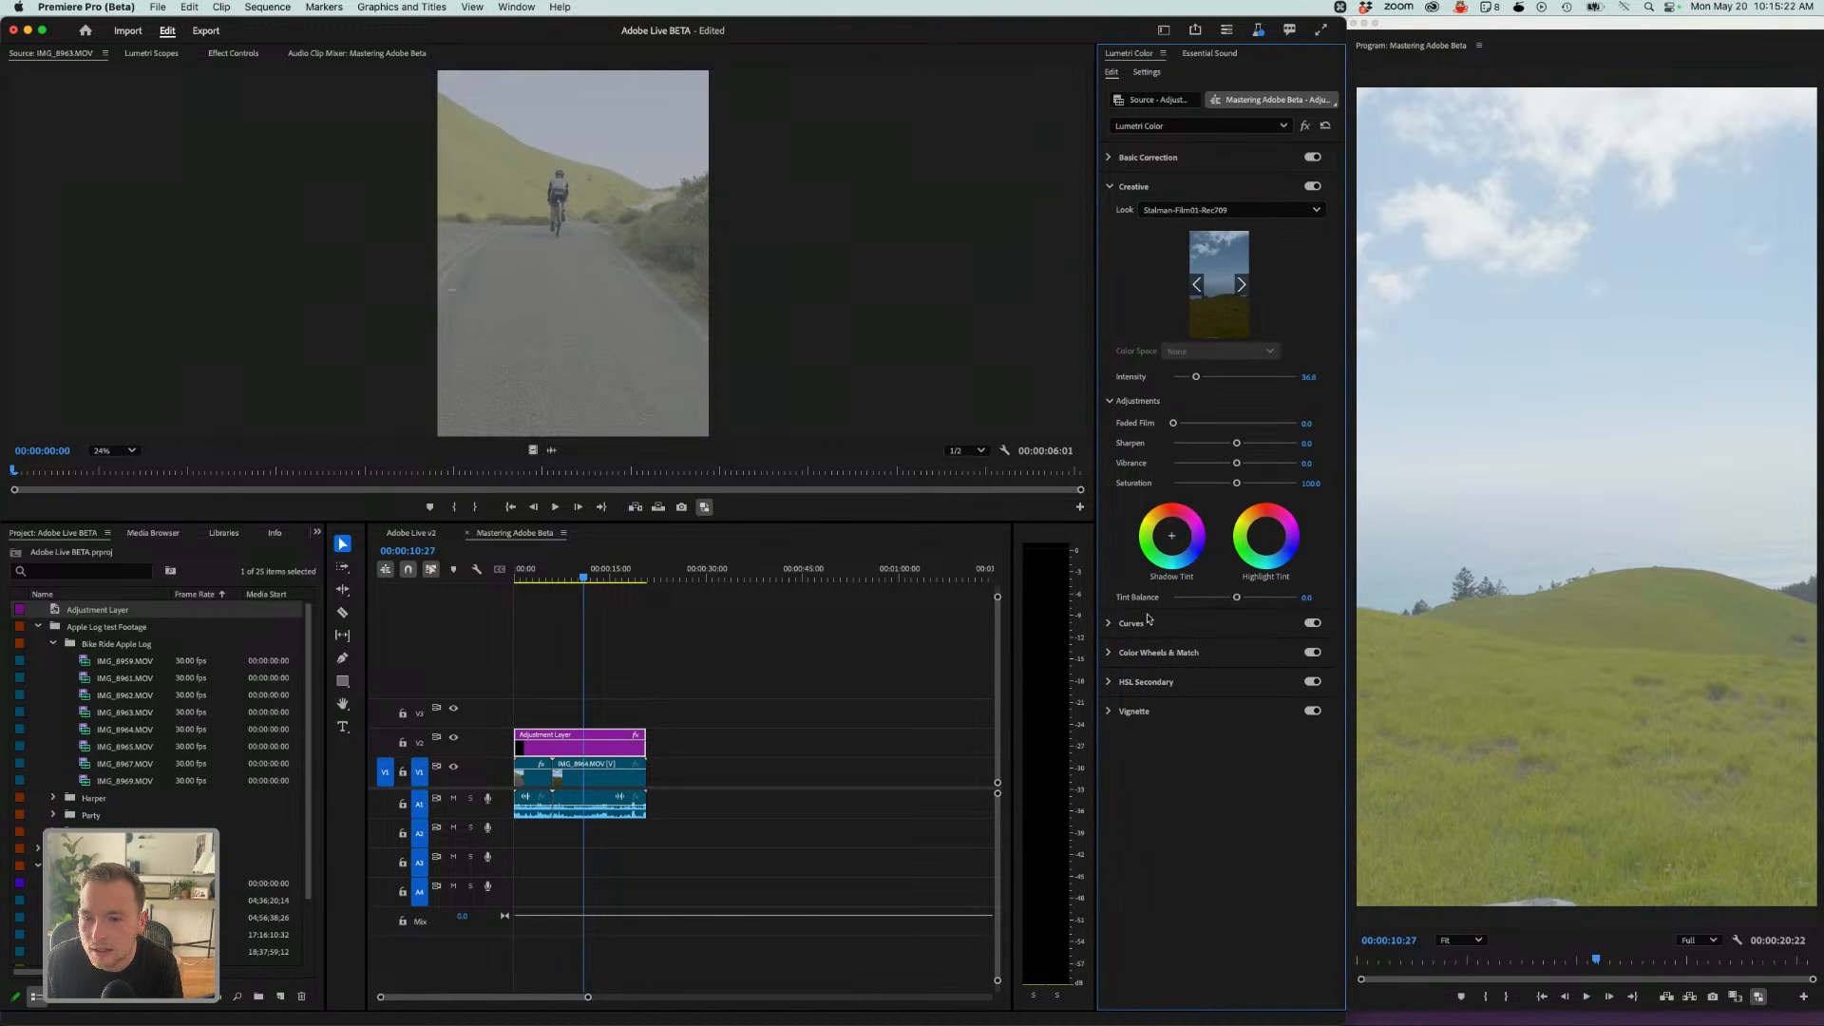
left_click(1220, 210)
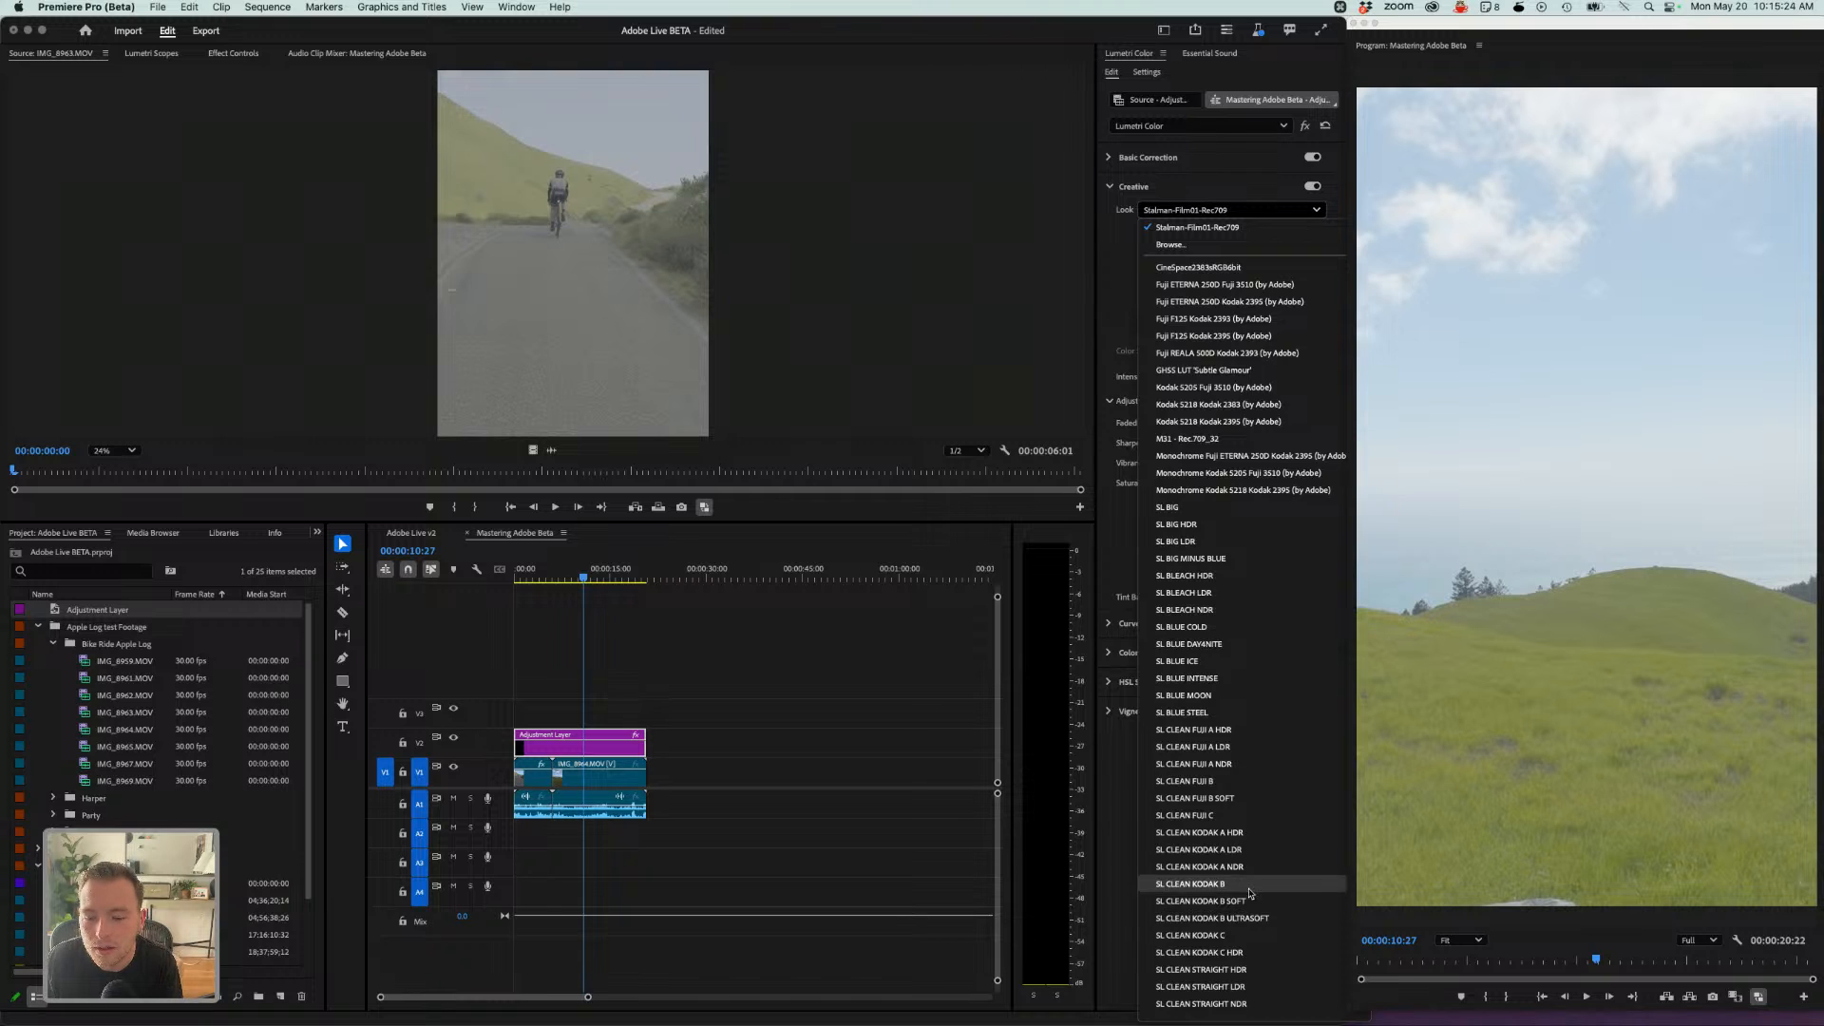
scroll(1250, 893, "down", 5)
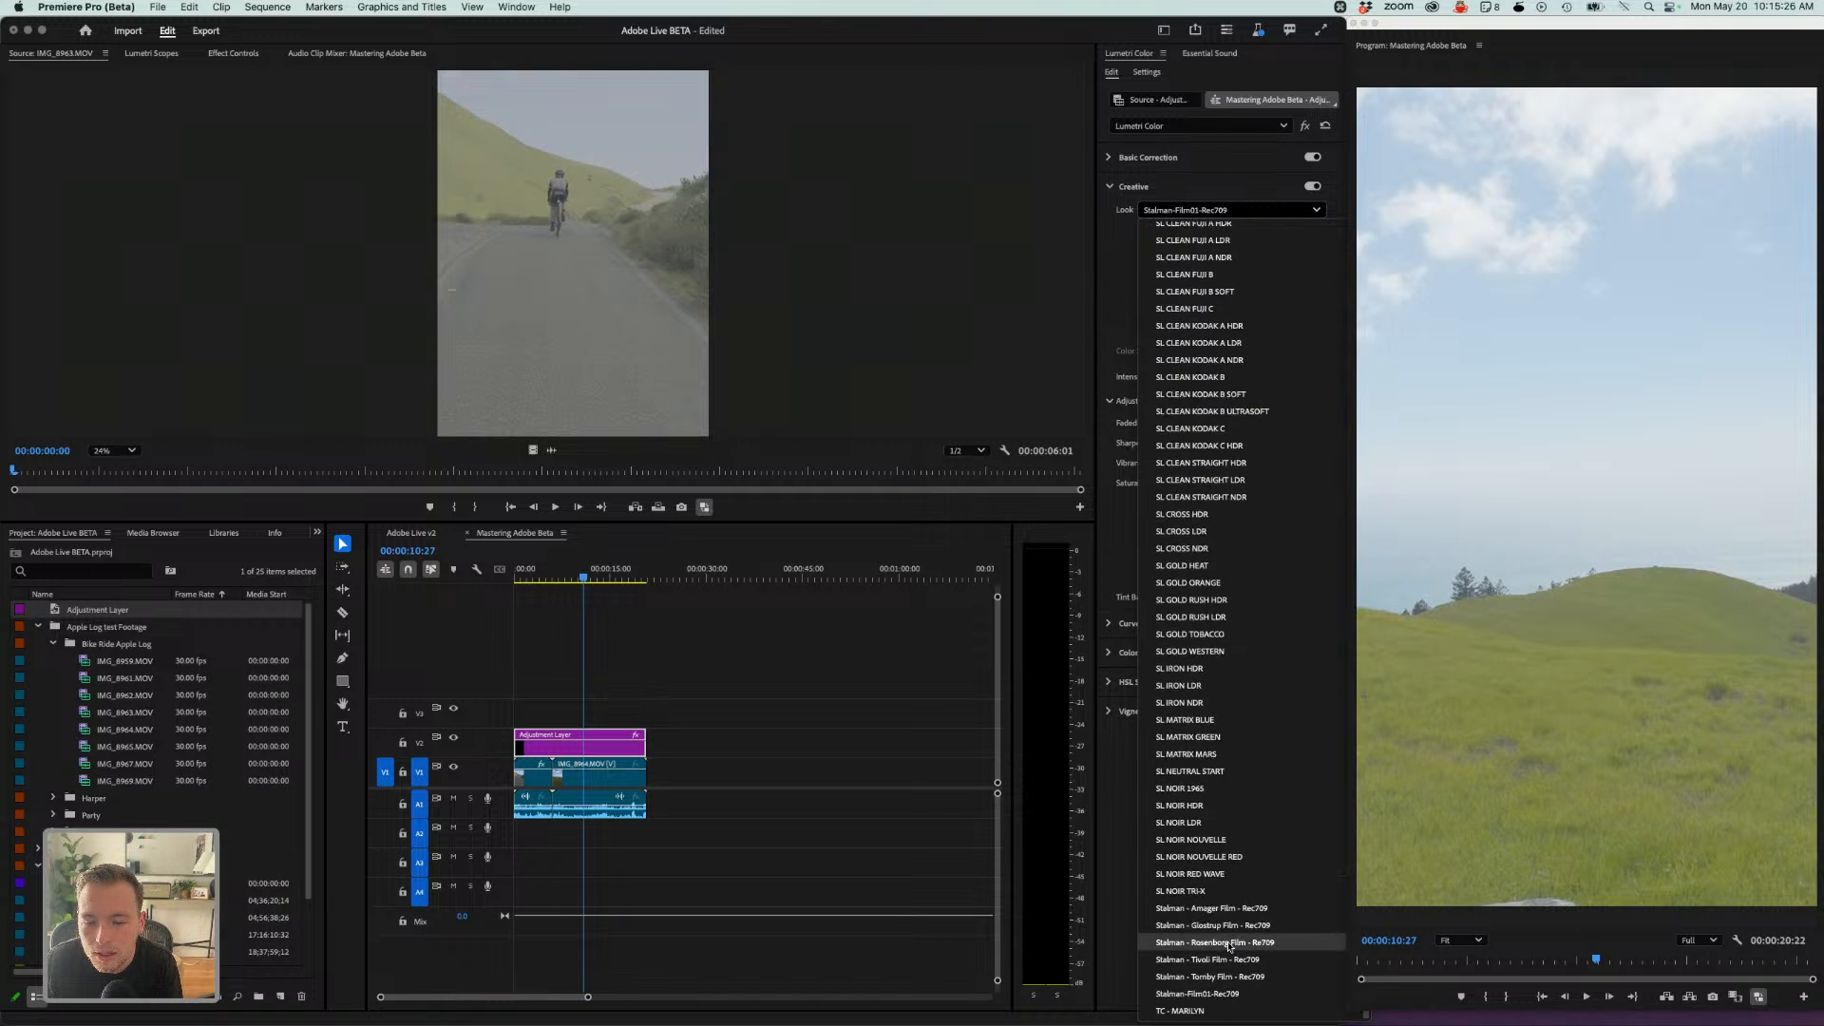
left_click(1231, 944)
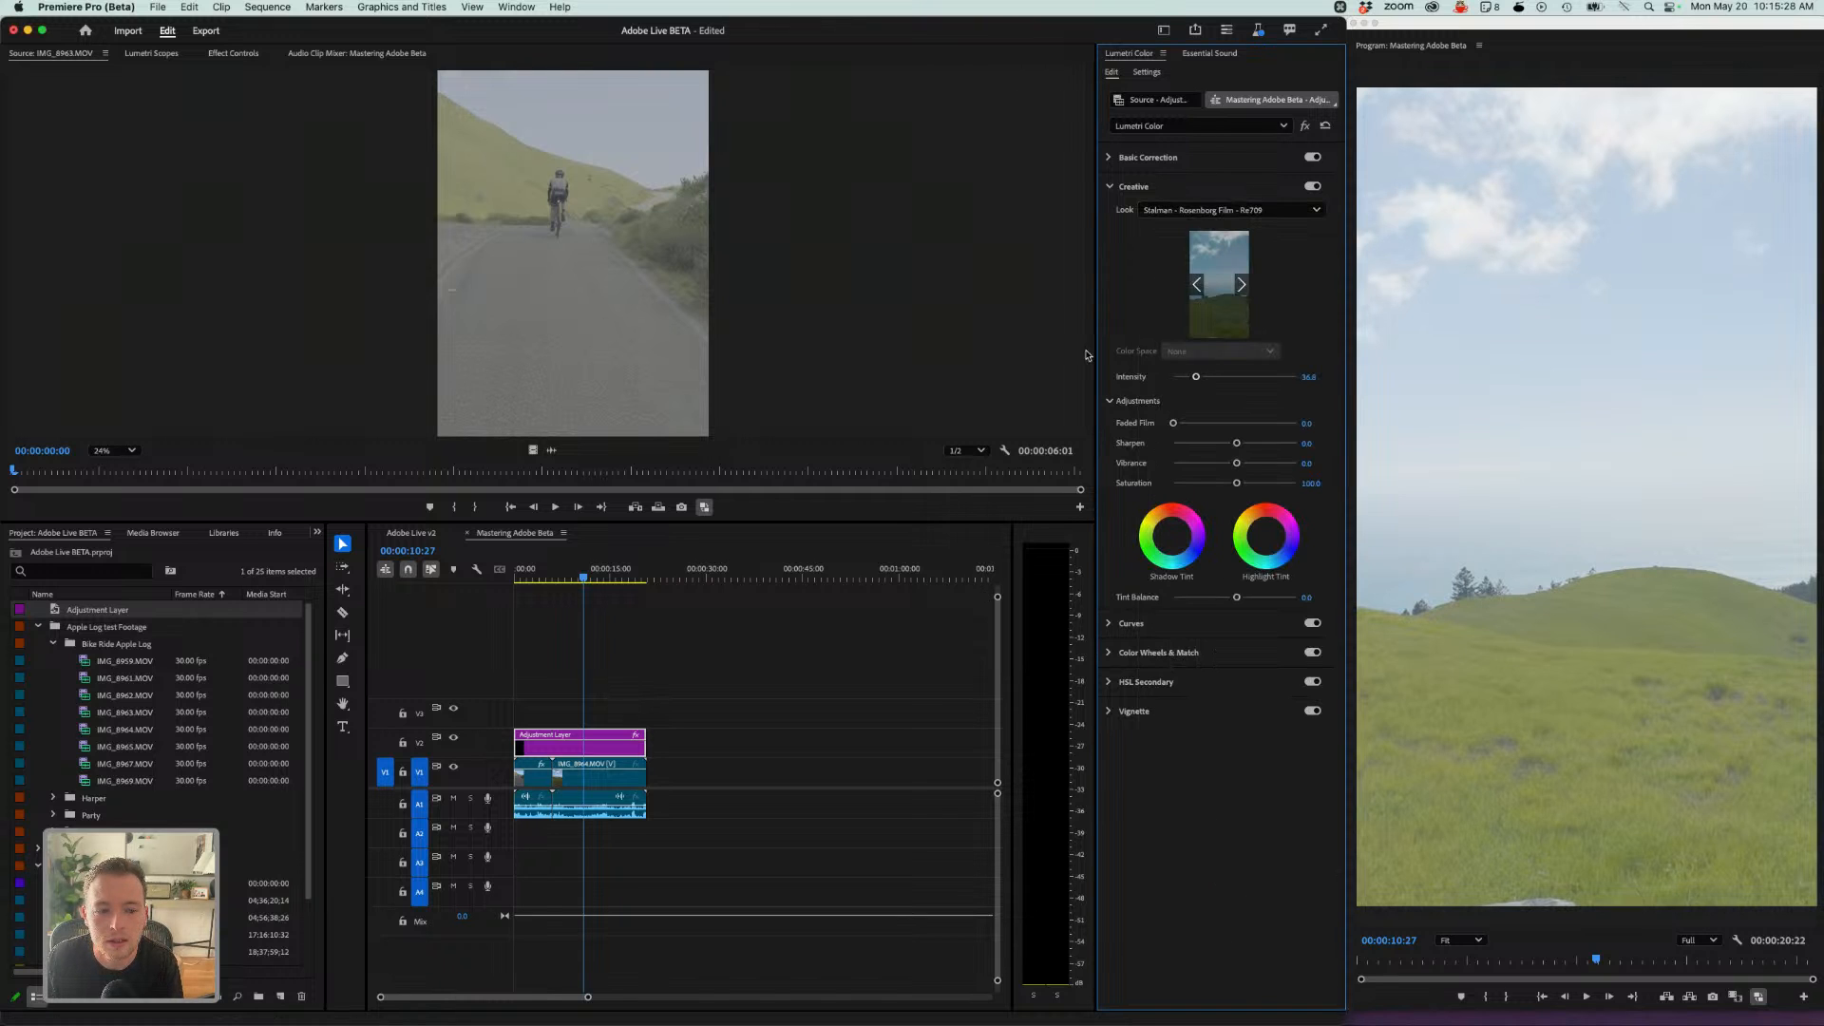
- Reselect the adjustment layer and undo the look changes back to Stalman - Glastrup Film - Rec709
left_click(611, 778)
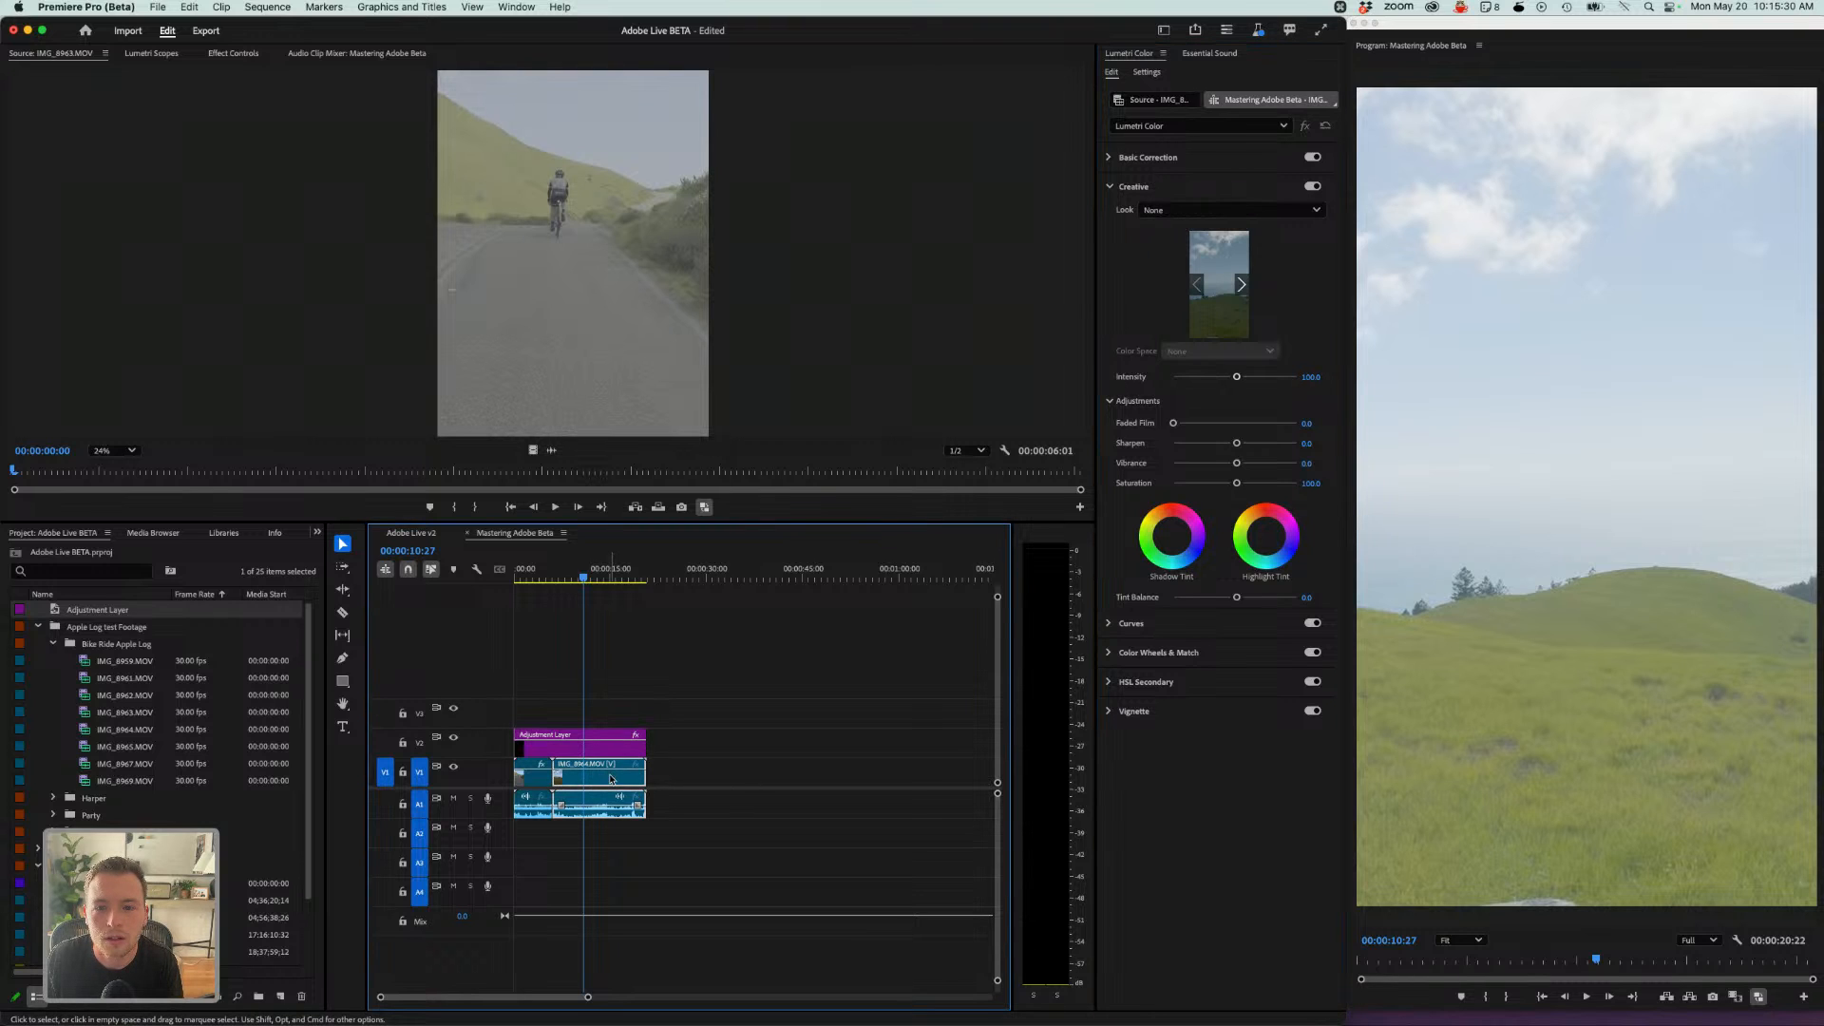
left_click(608, 735)
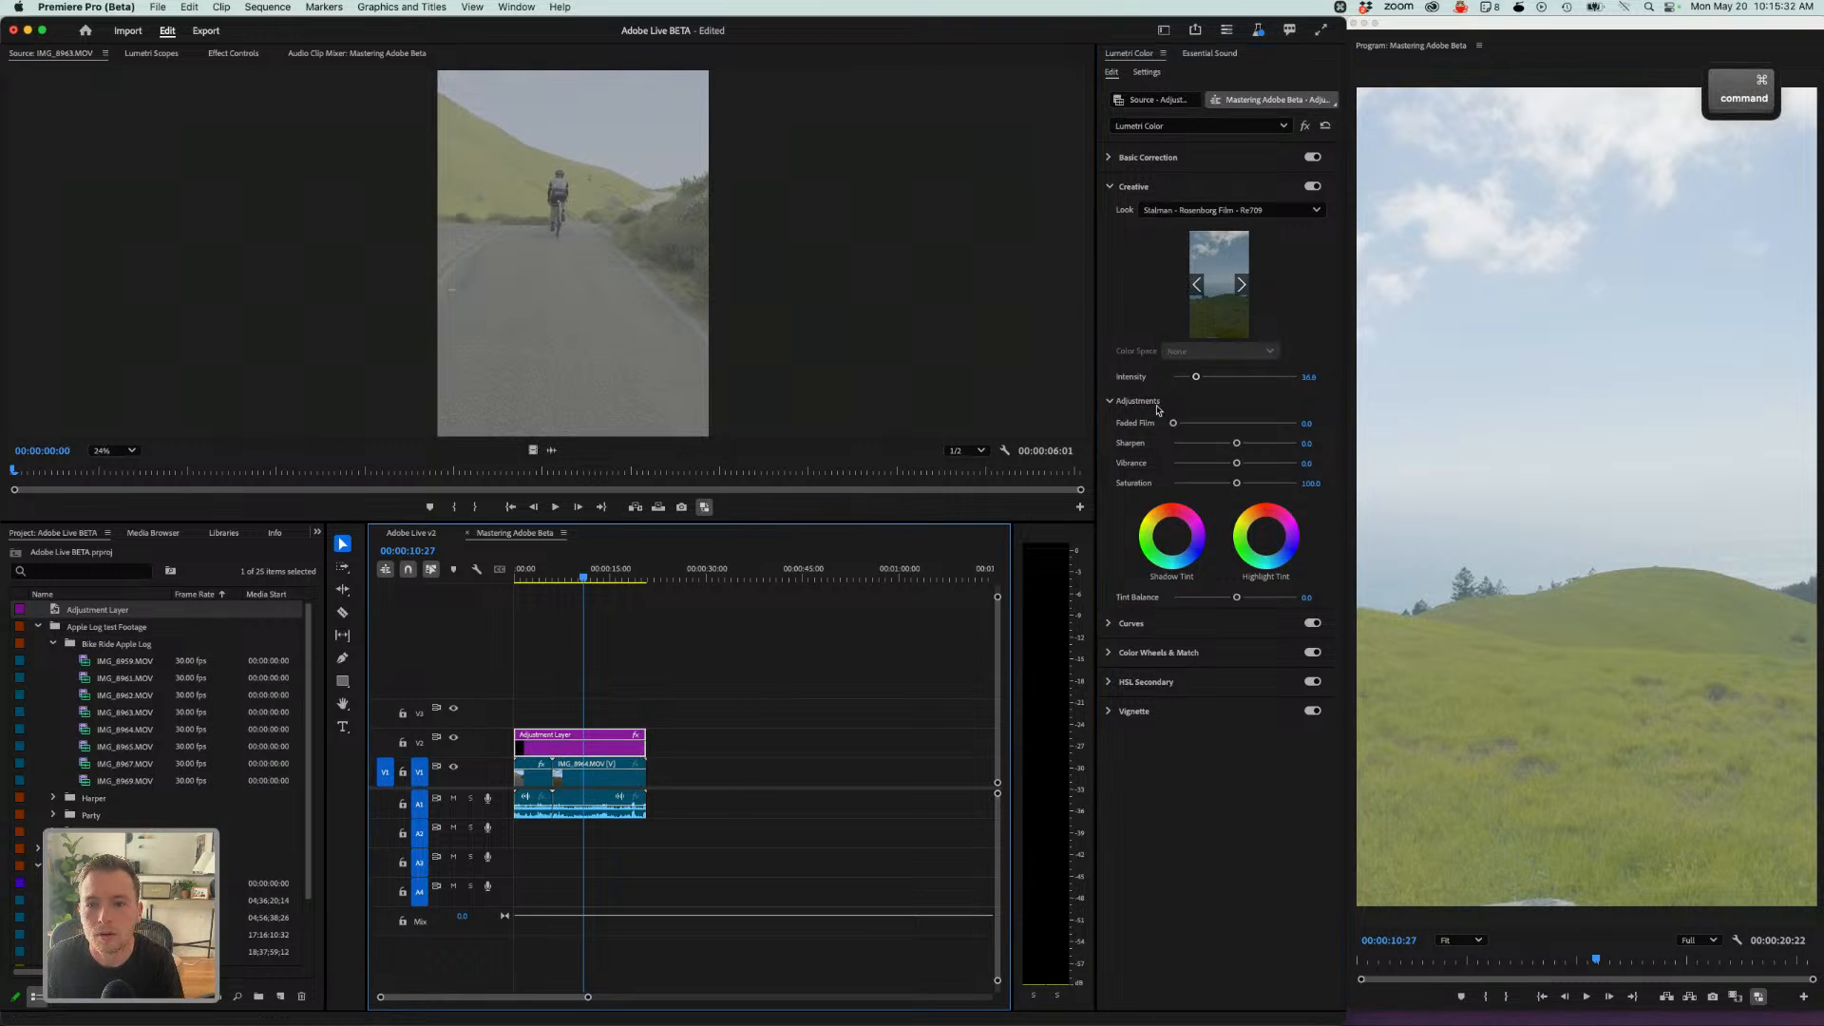
key("ctrl+z")
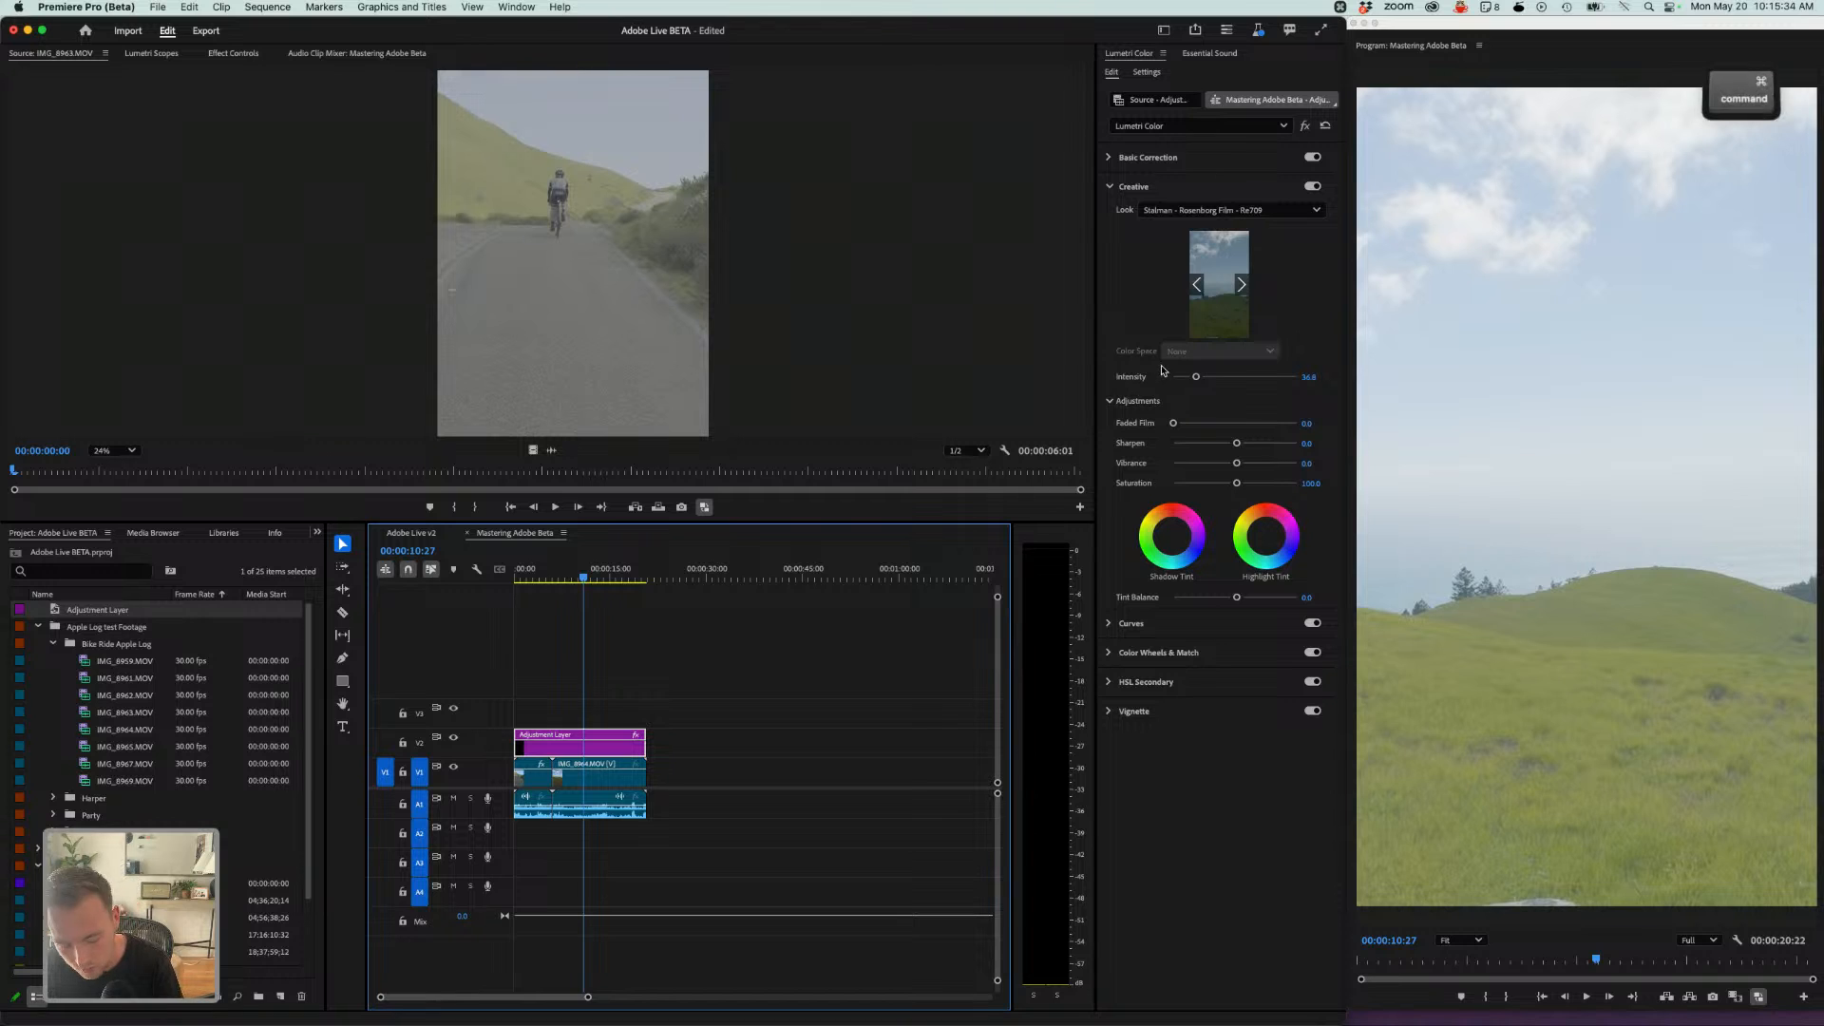
key("super+z")
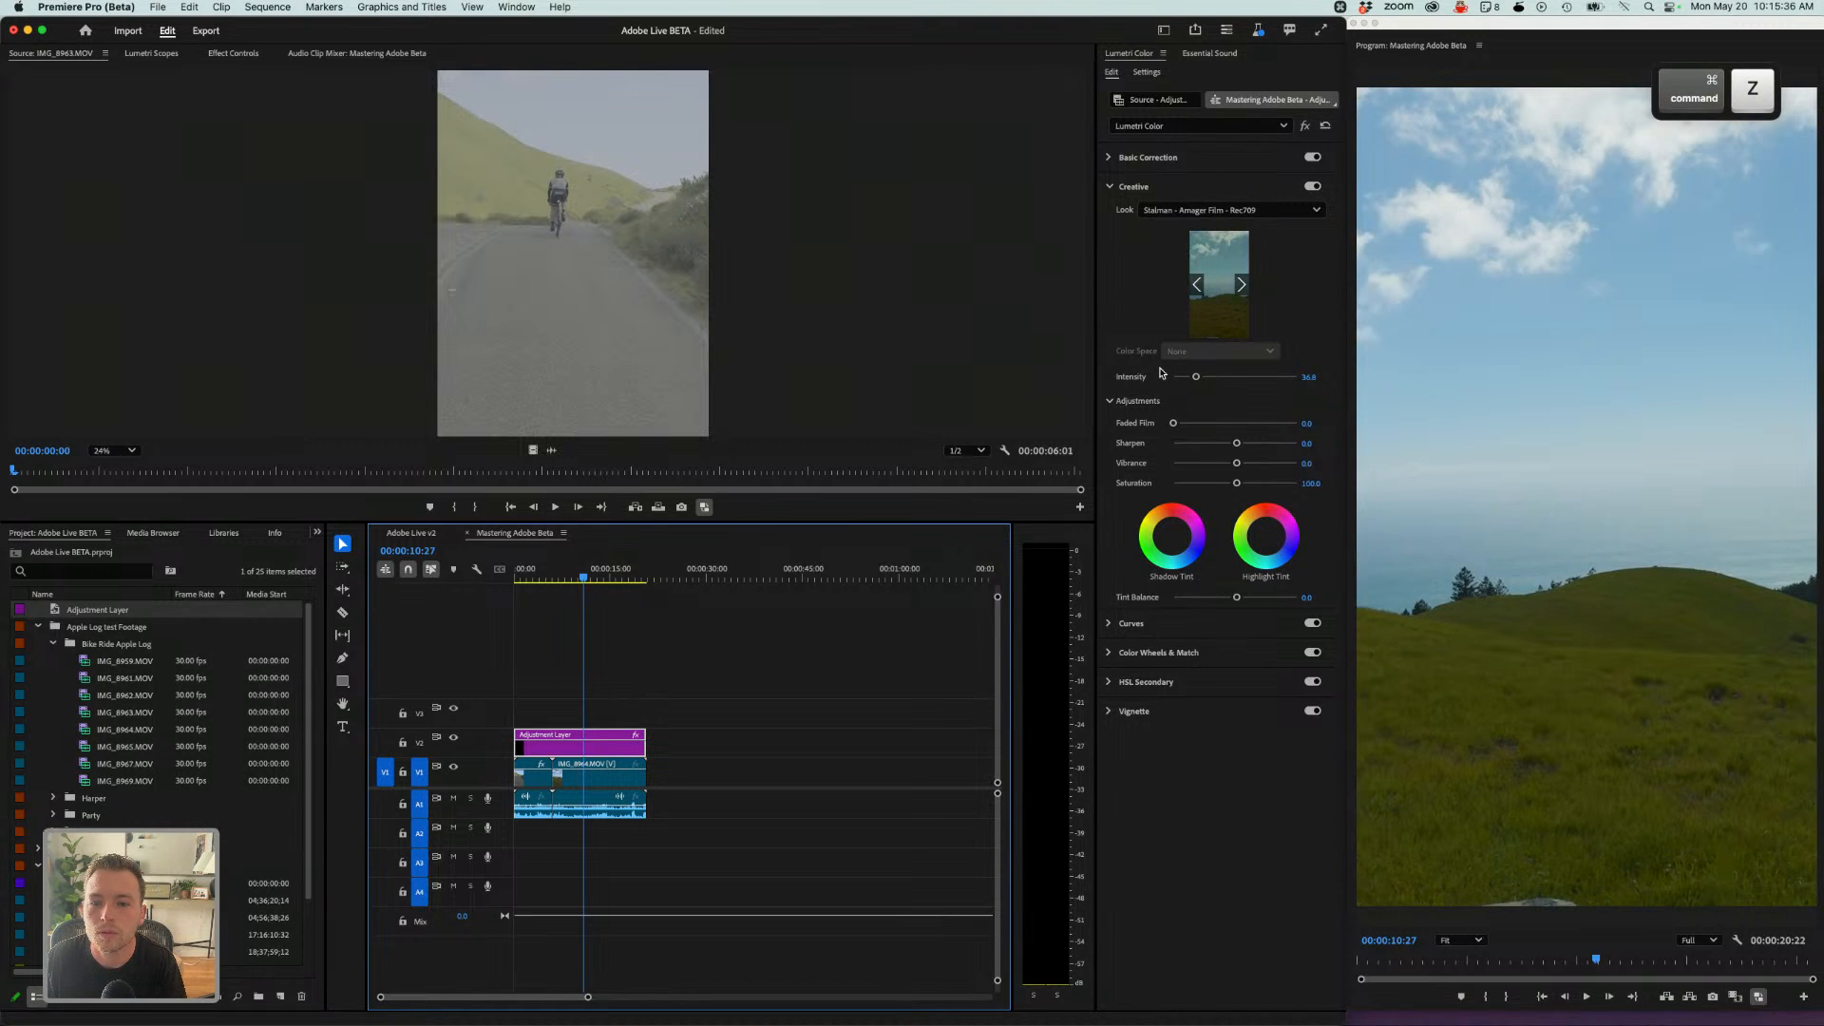
key("super+z")
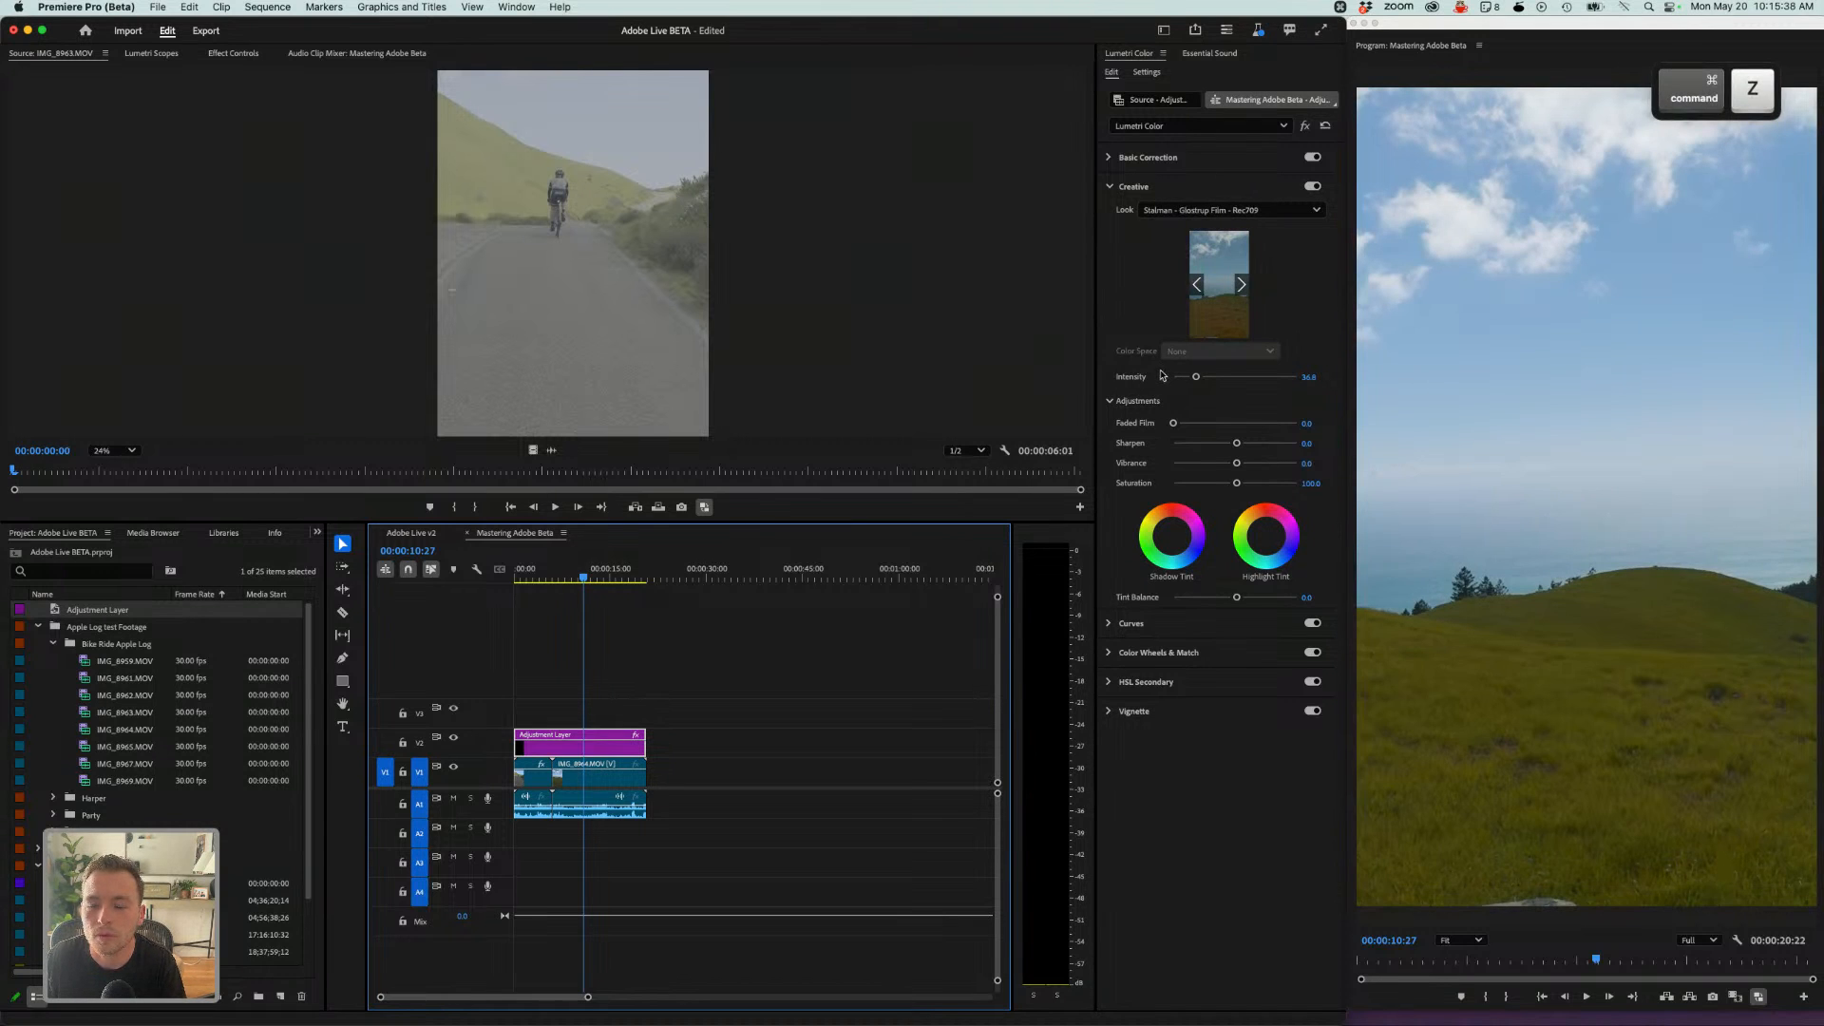
- Play back the sequence to review the graded look
left_click(1140, 159)
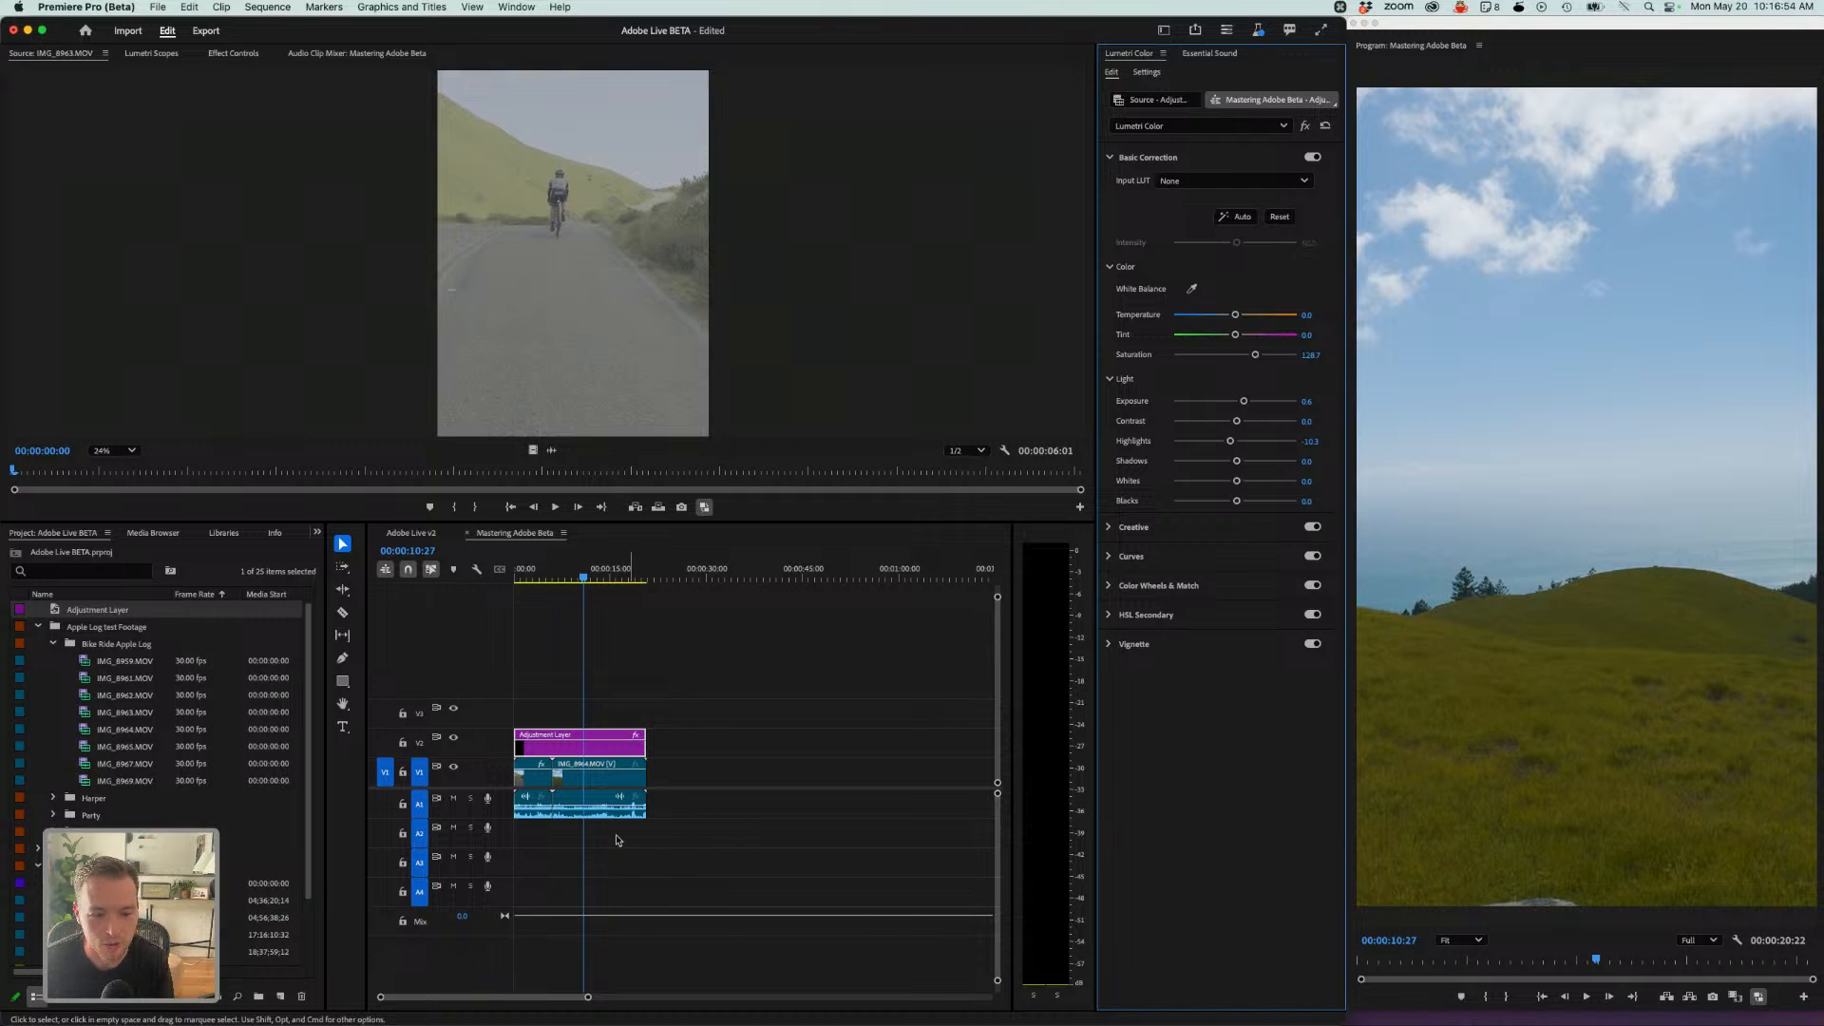
left_click(610, 685)
left_click_drag(583, 578, 565, 586)
key("space")
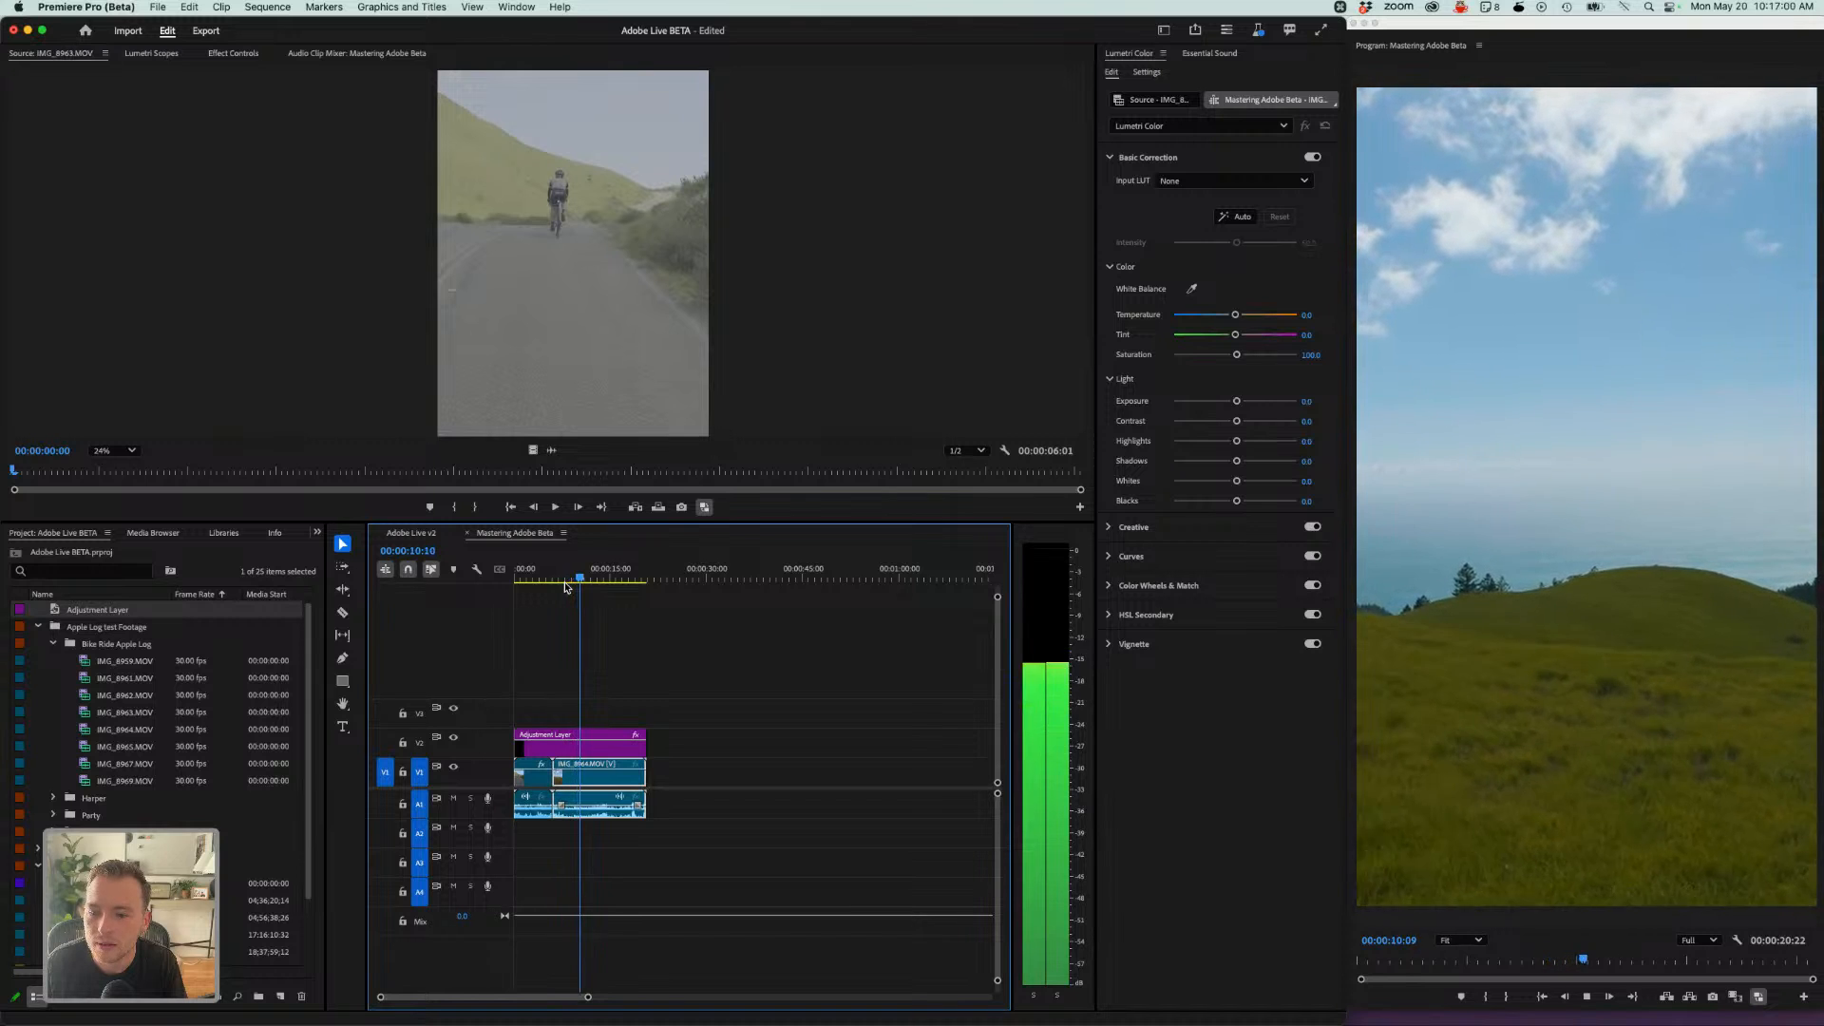
key("space")
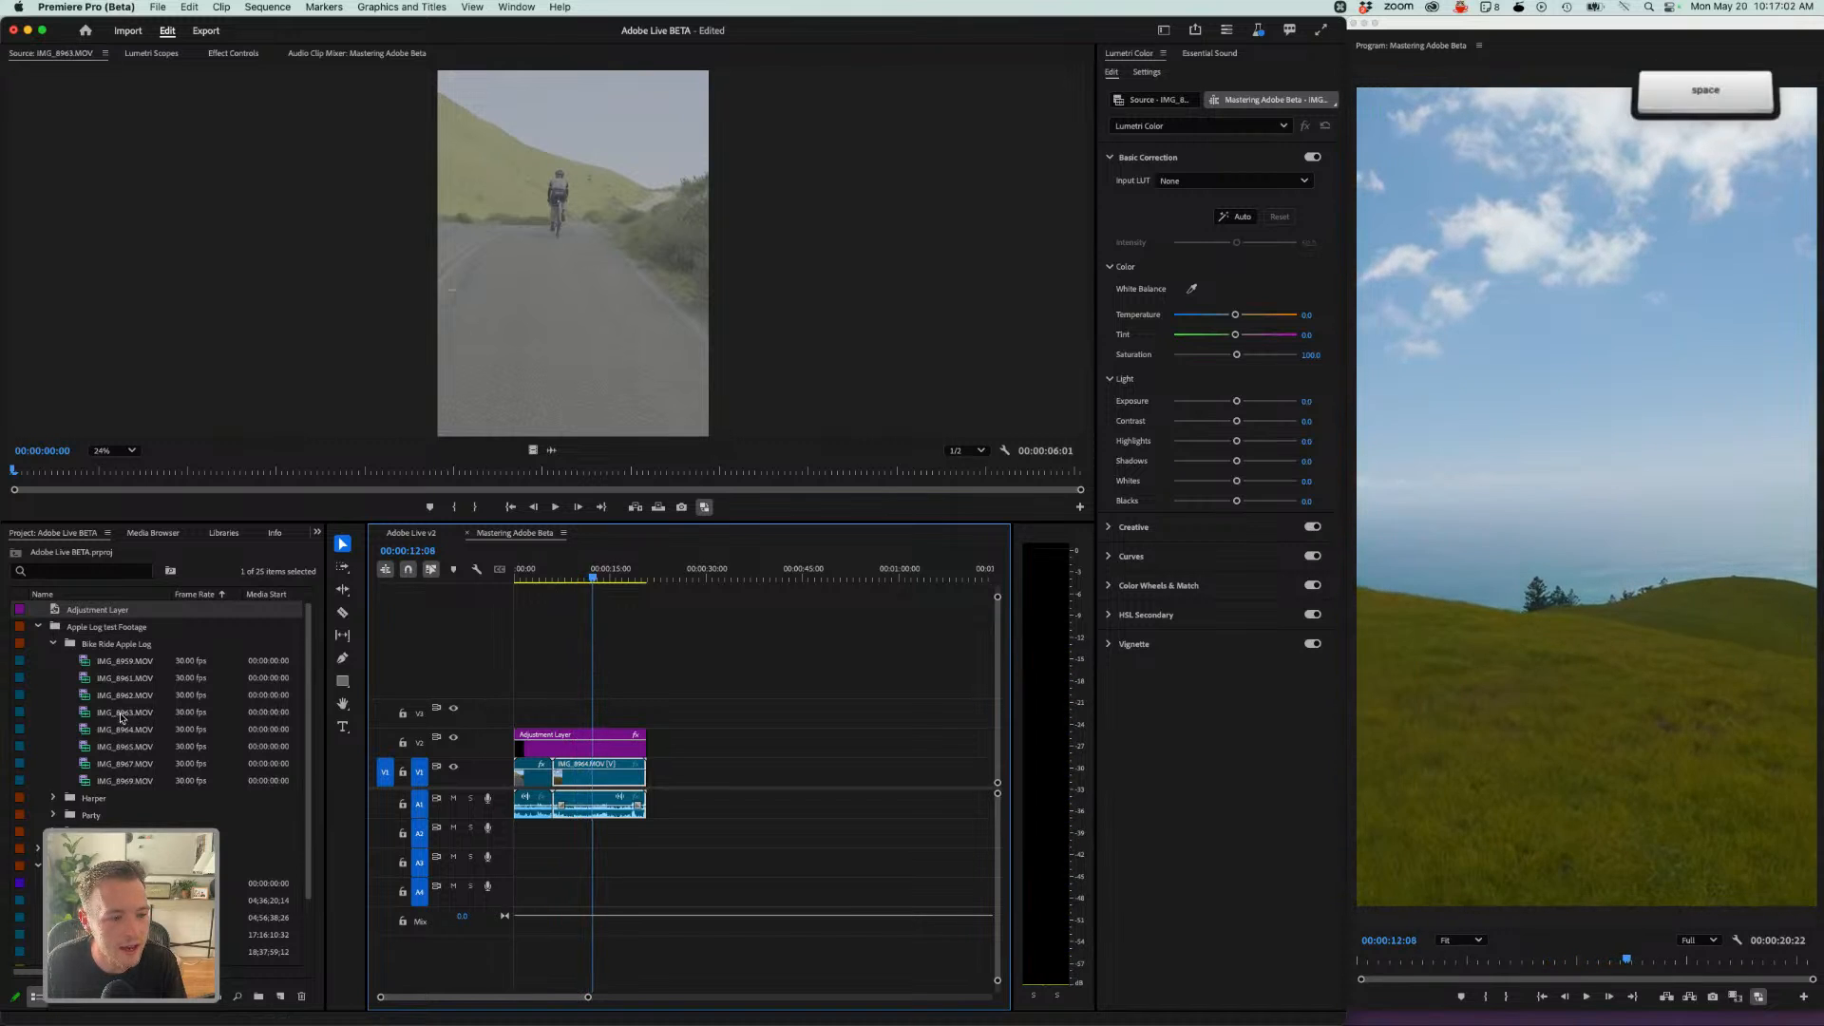
- Preview the bike ride clips in the Source Monitor and add IMG_8963 from about 00:00:02:23 to the sequence end
double_click(121, 715)
double_click(123, 745)
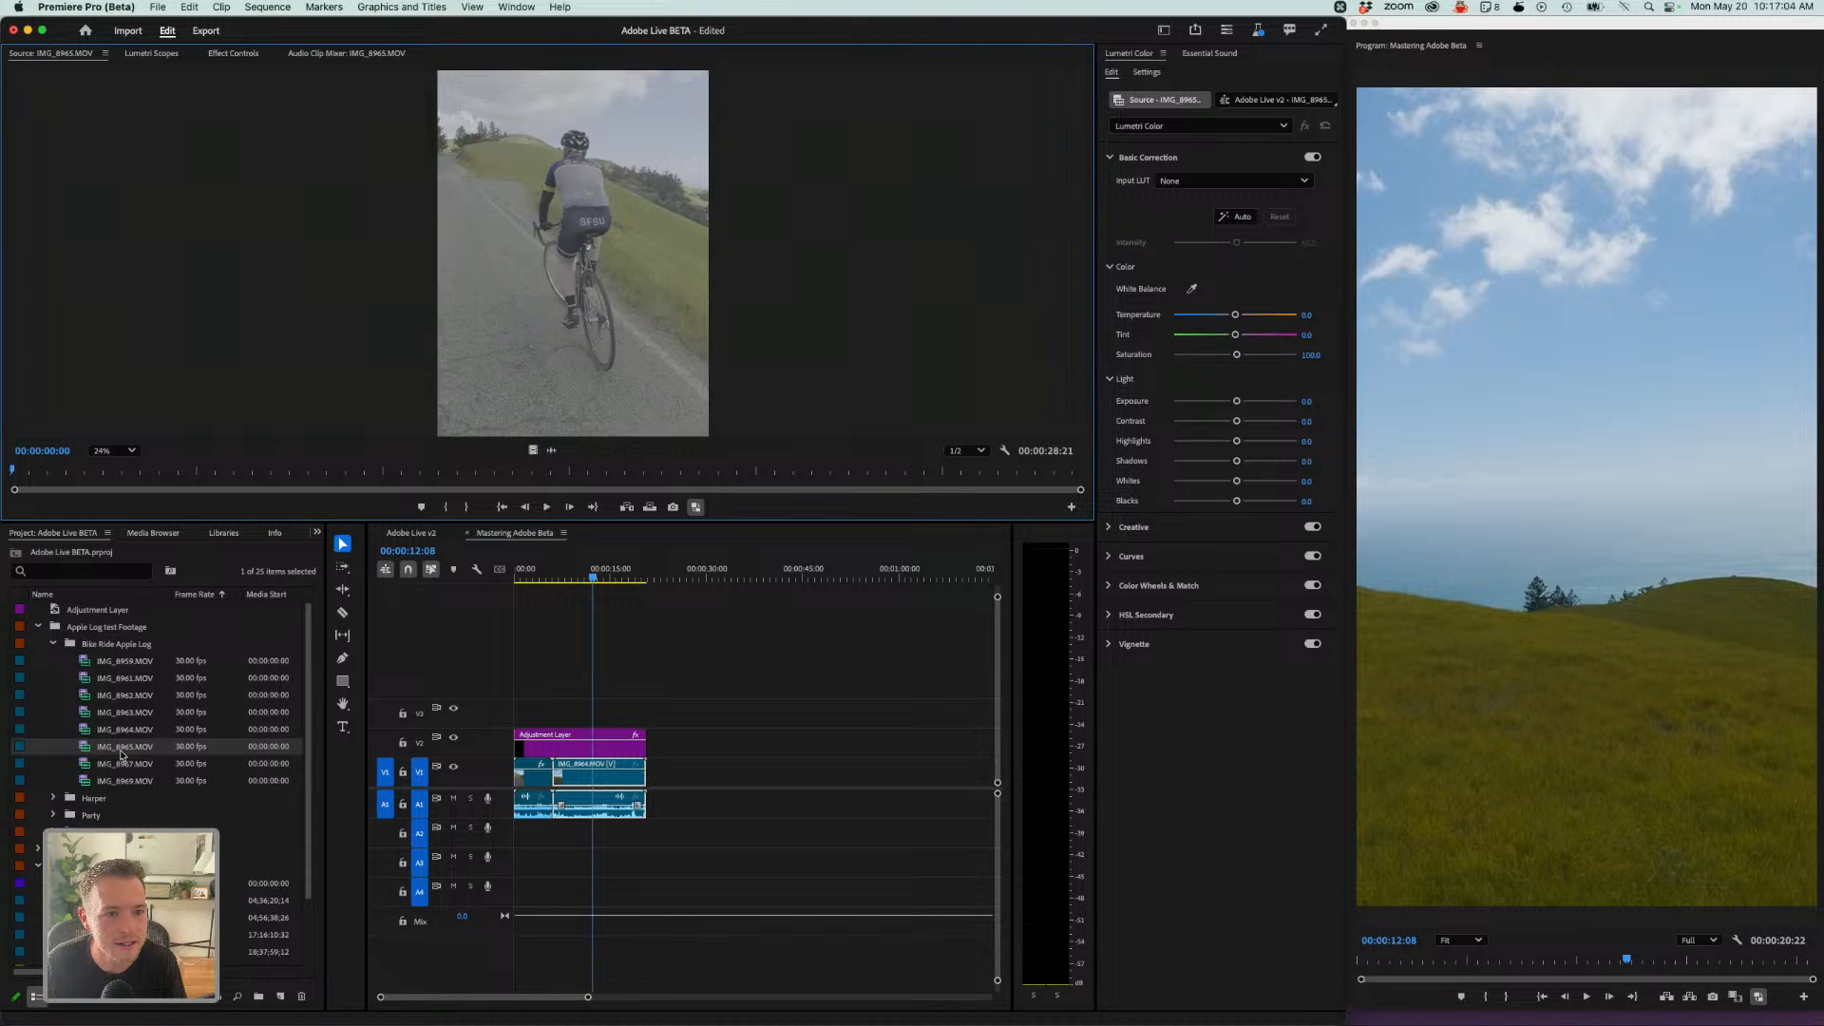
double_click(121, 761)
double_click(133, 746)
double_click(129, 729)
double_click(124, 712)
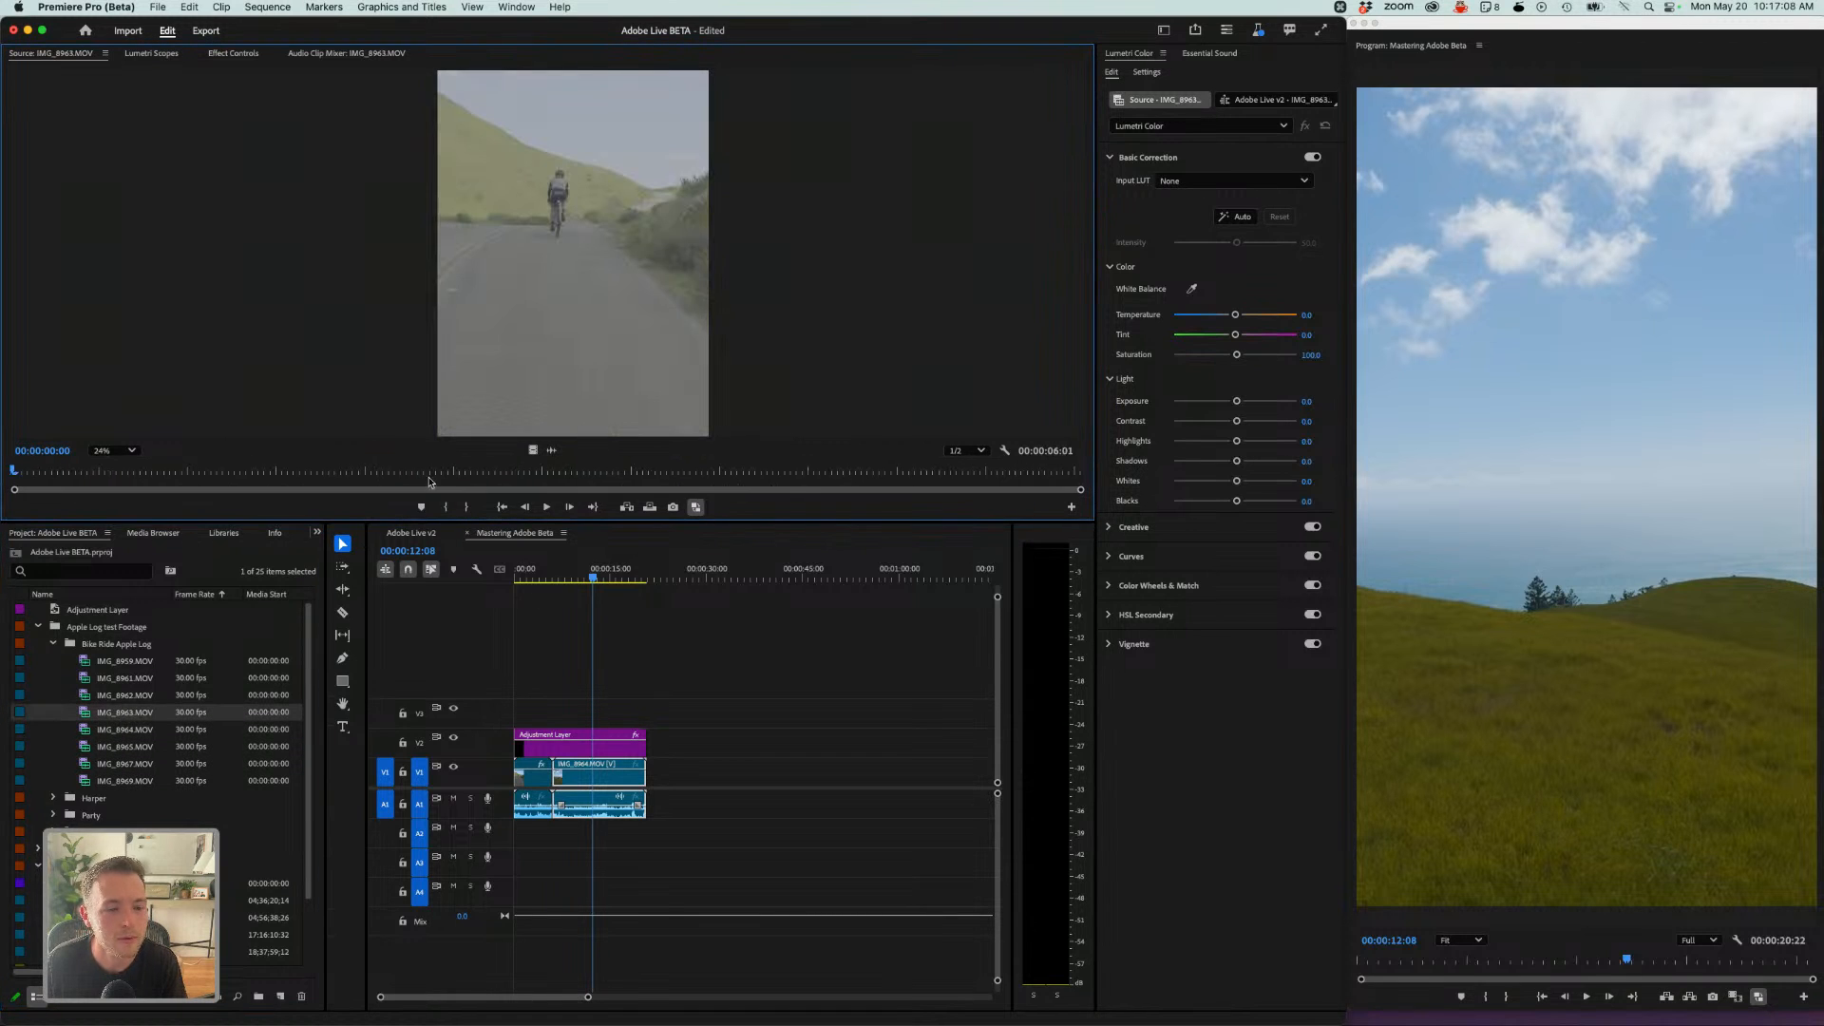
left_click_drag(480, 472, 591, 471)
left_click(502, 471)
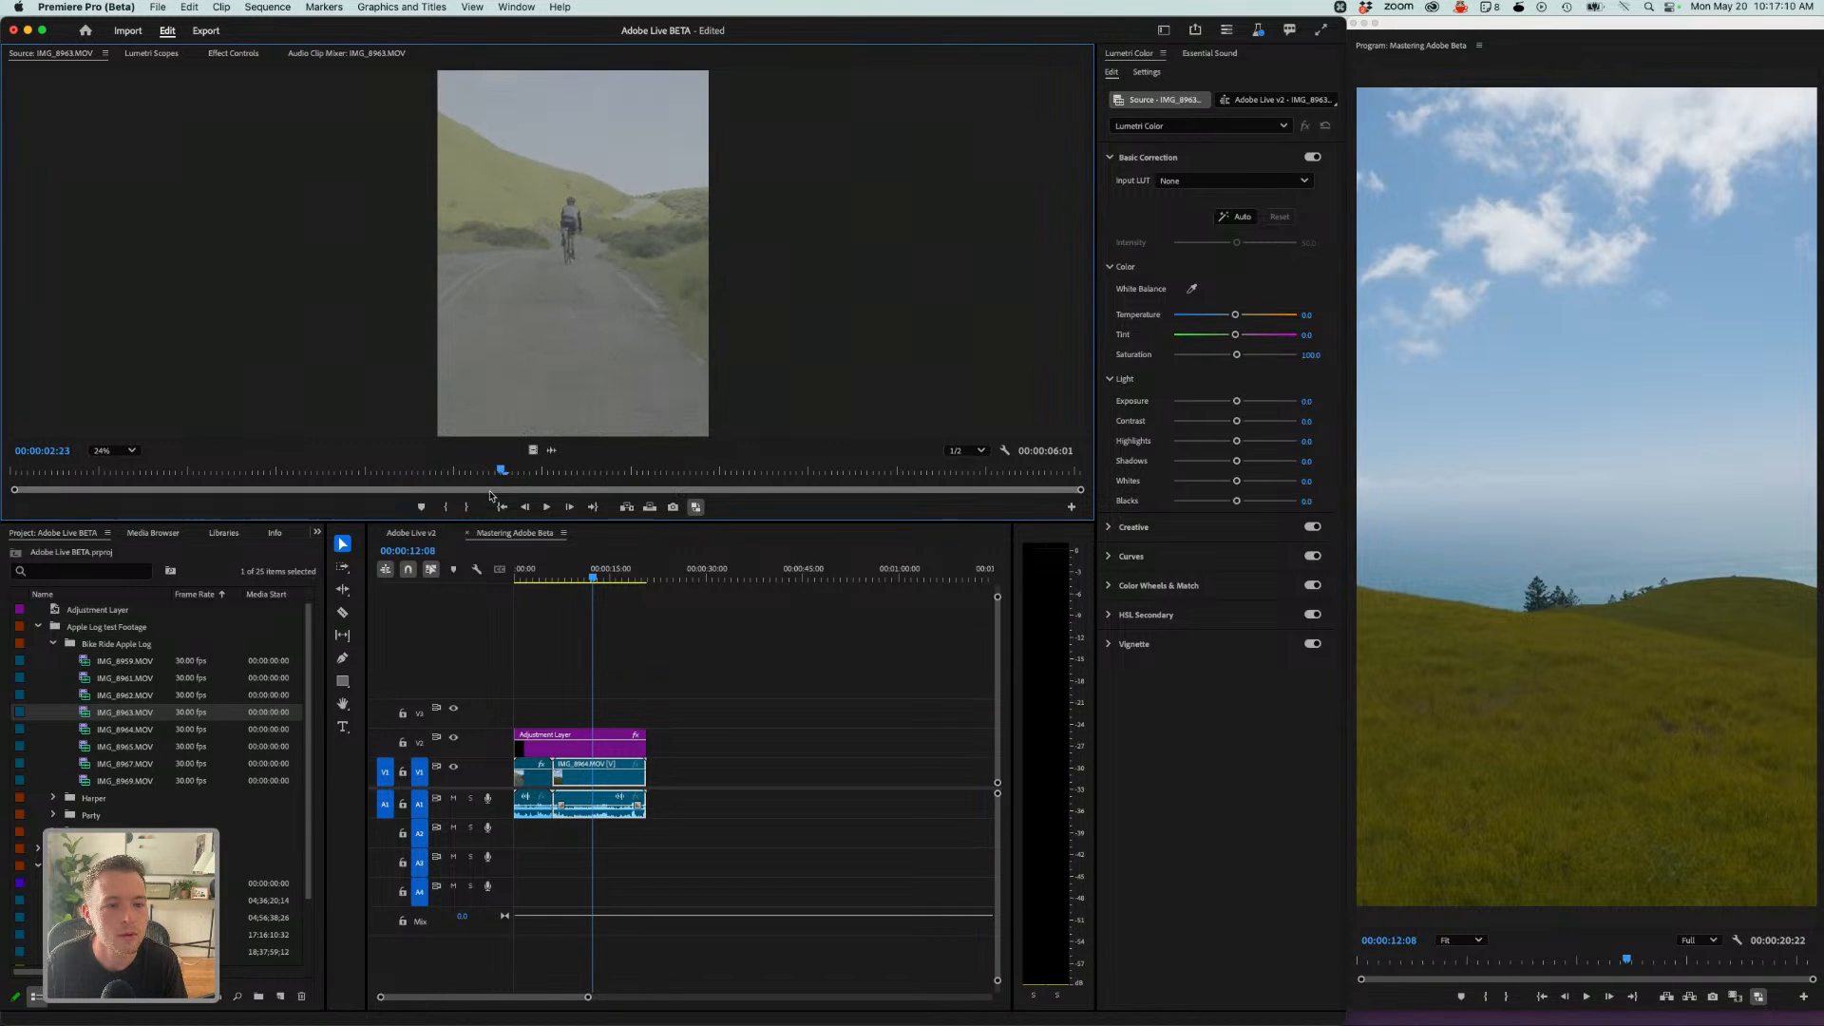
left_click_drag(564, 369, 634, 734)
- Apply Set to Frame Size to the IMG_8963 clip in the timeline
left_click(663, 577)
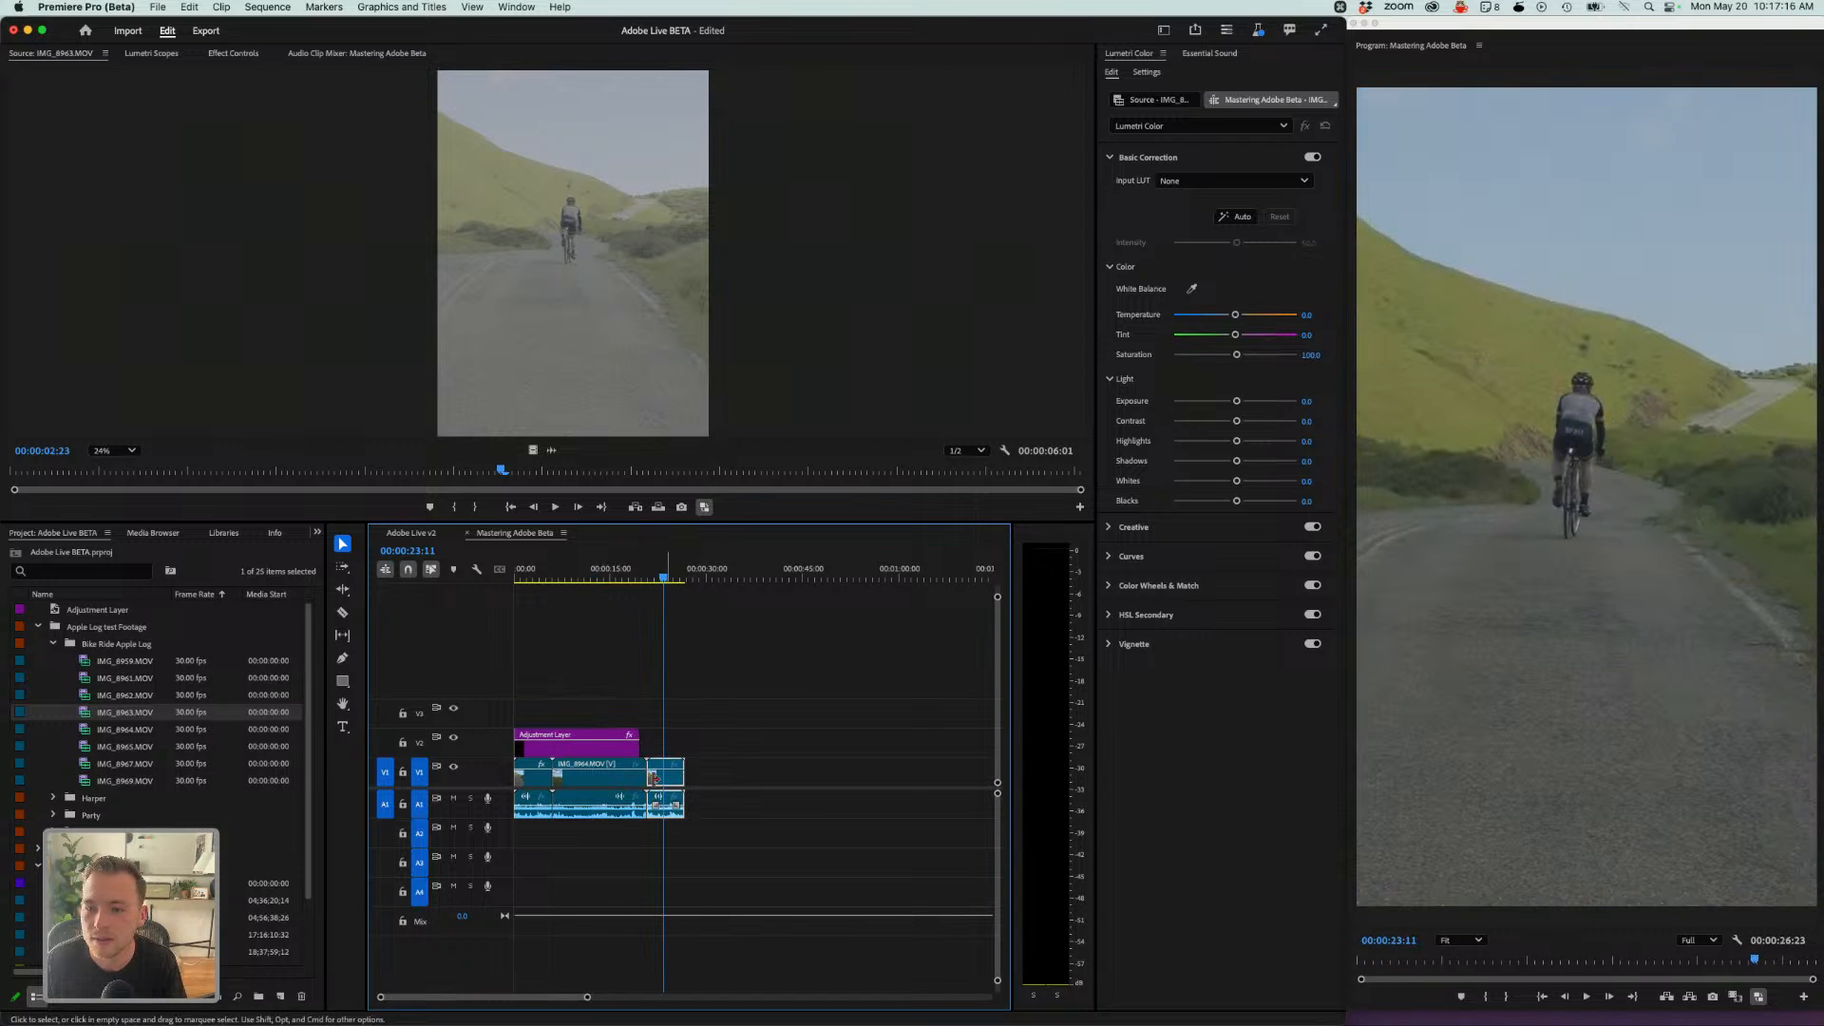
right_click(662, 809)
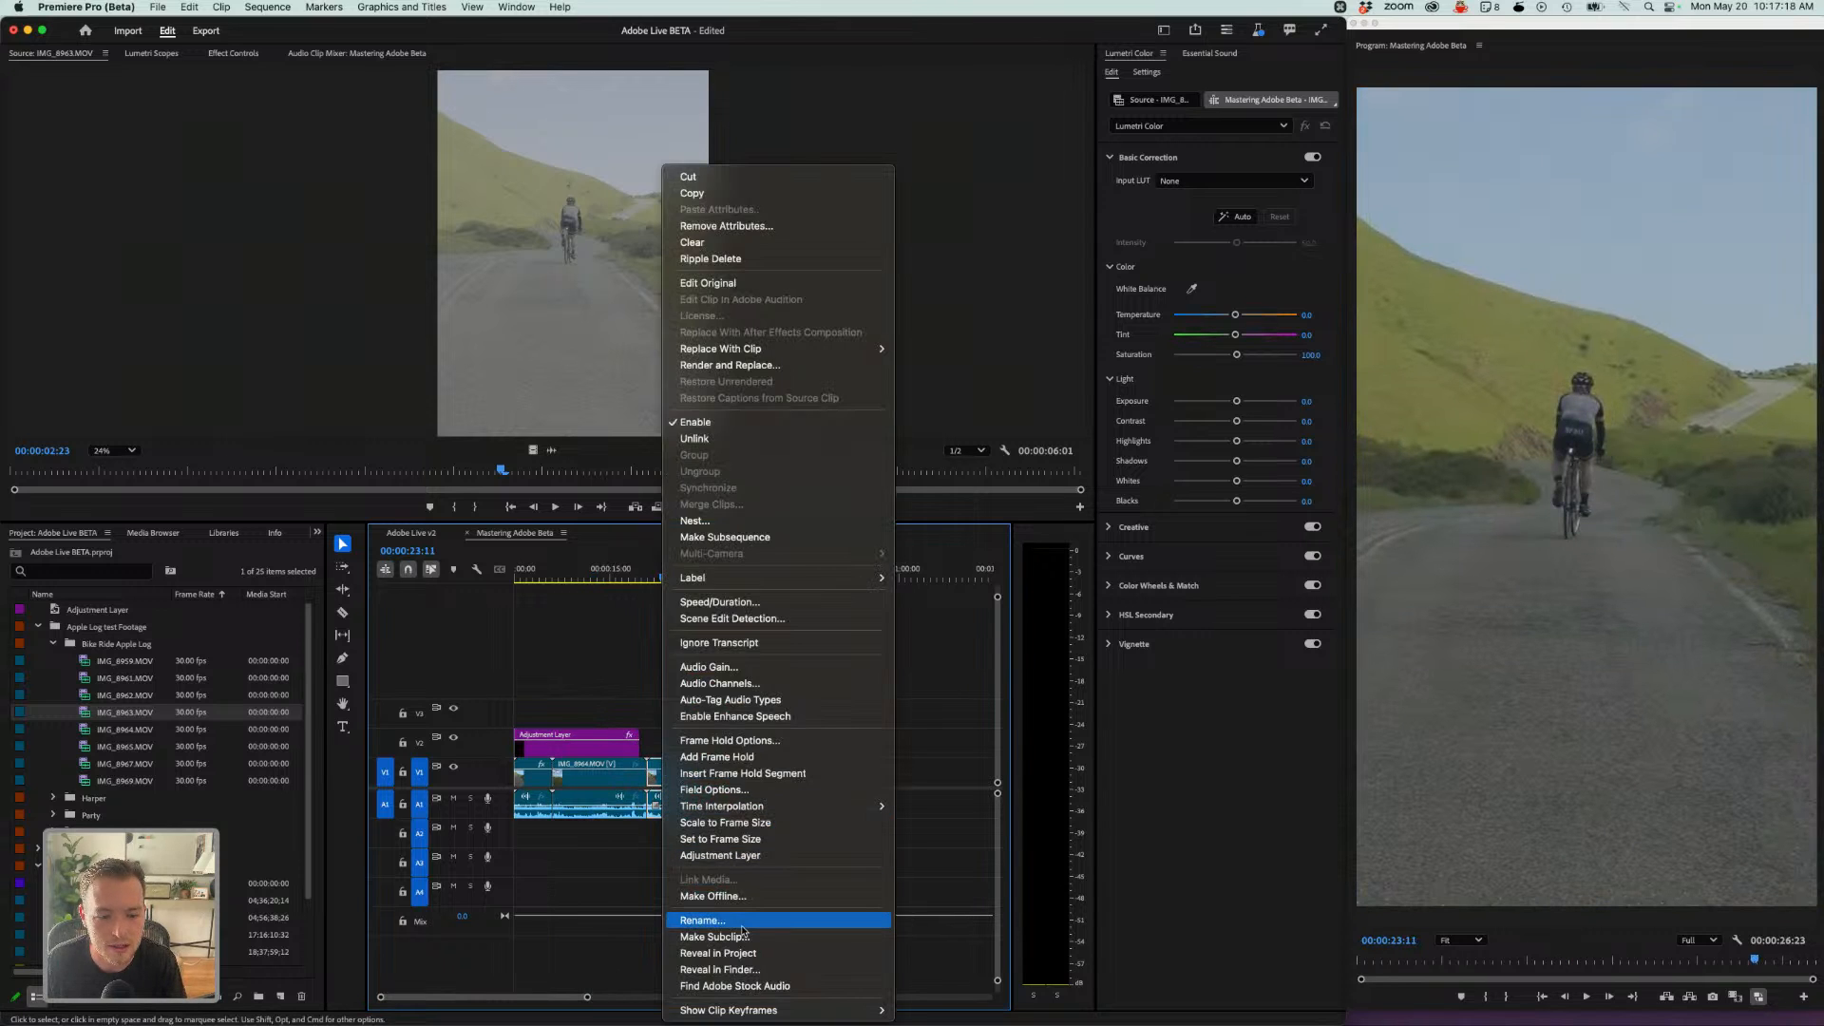
left_click(728, 840)
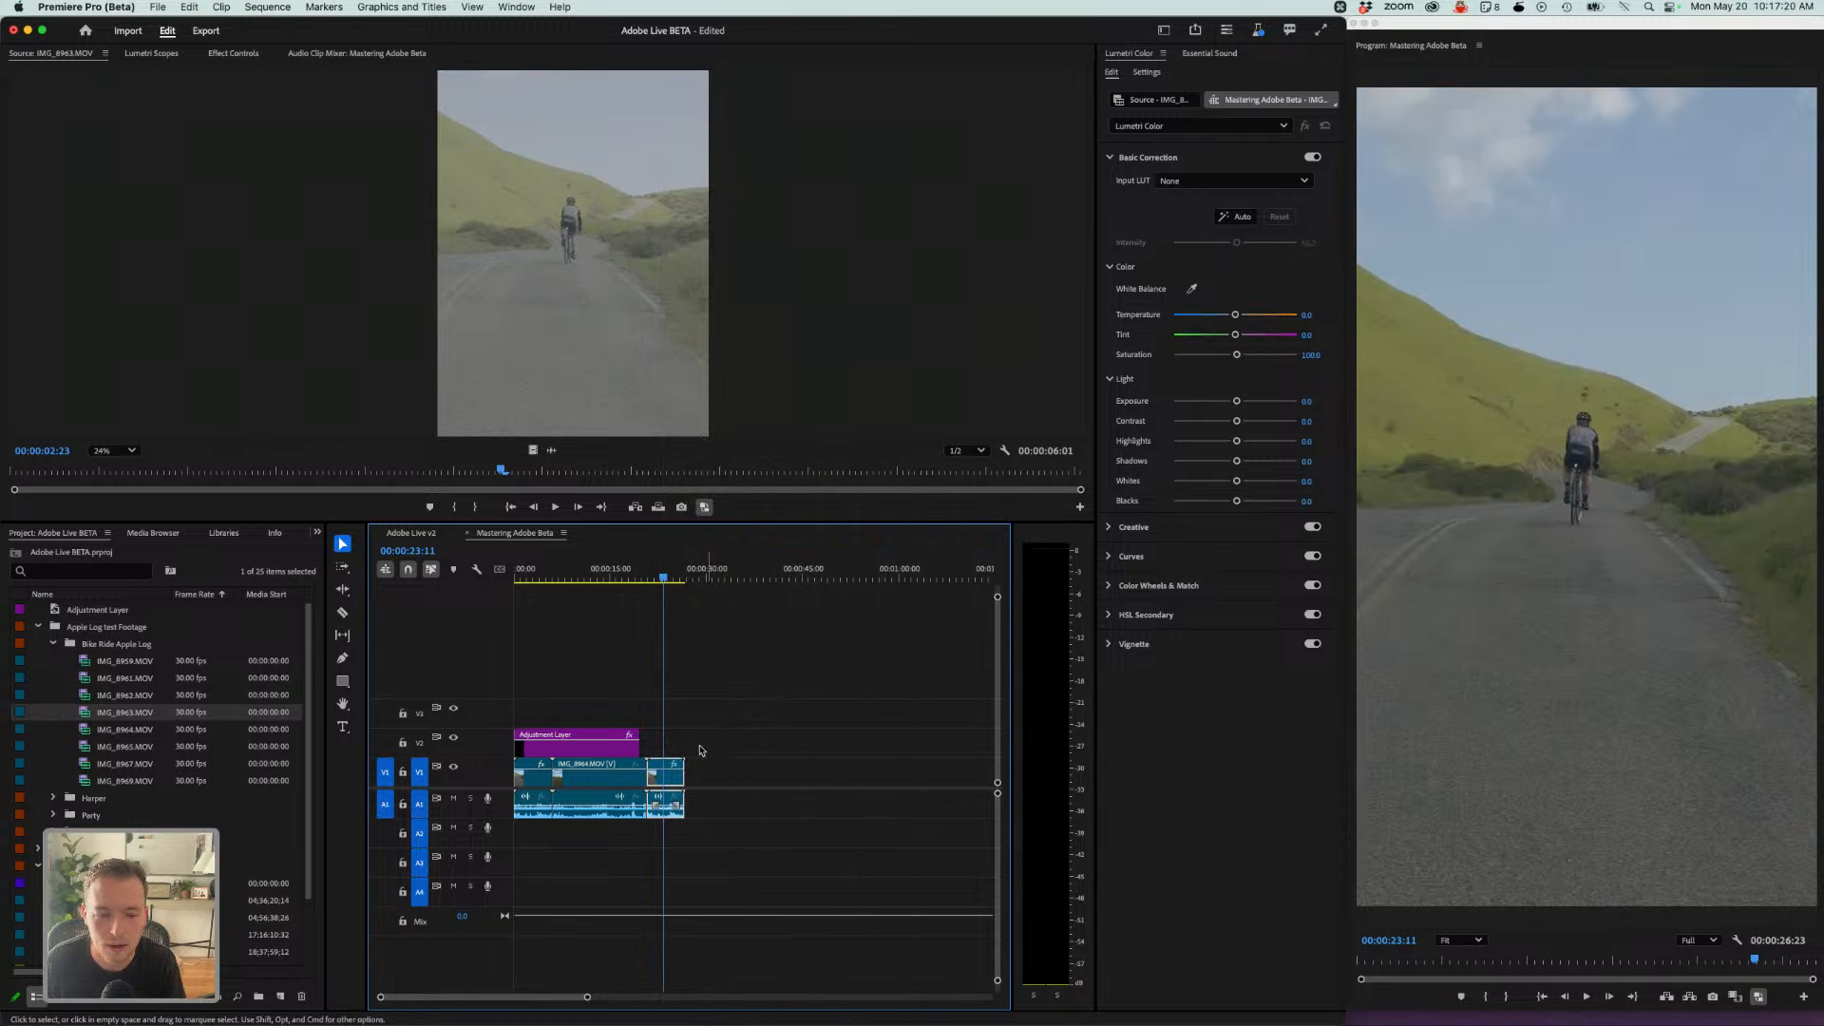
- Extend the adjustment layer to the end of IMG_8963, then toggle it off and on to compare the grade
left_click_drag(637, 734, 683, 734)
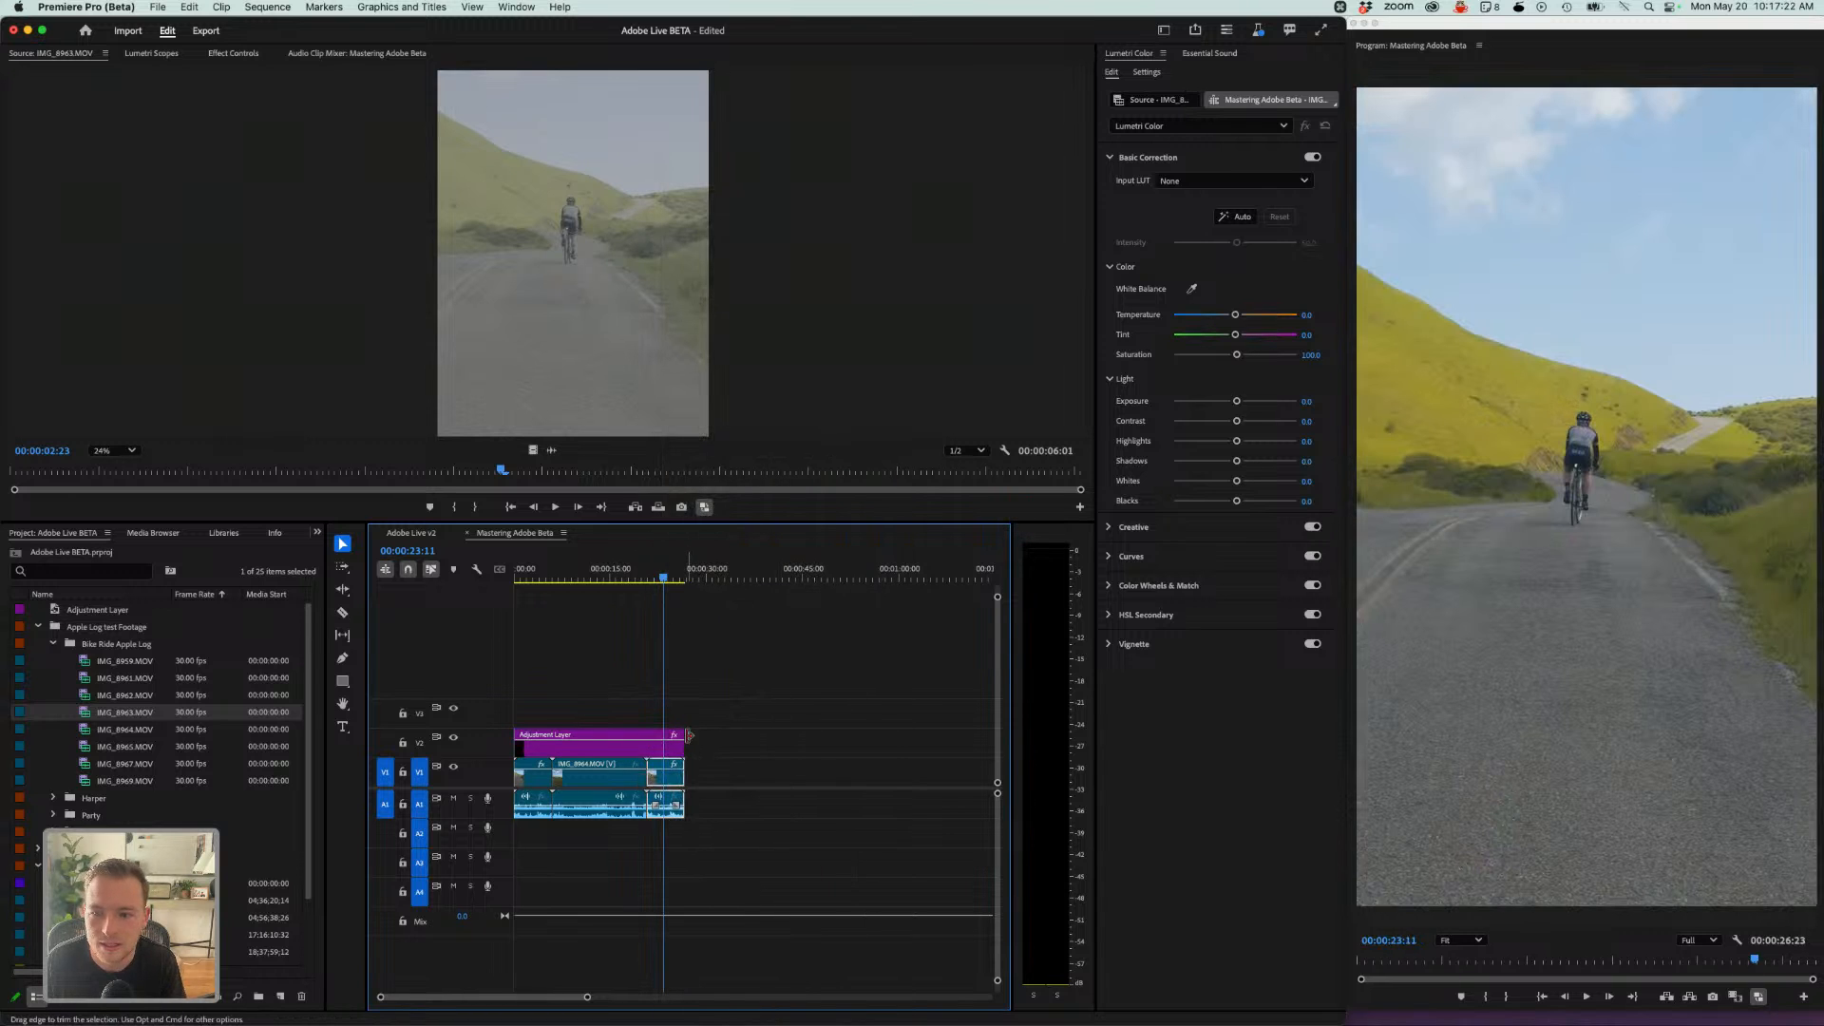
left_click(643, 742)
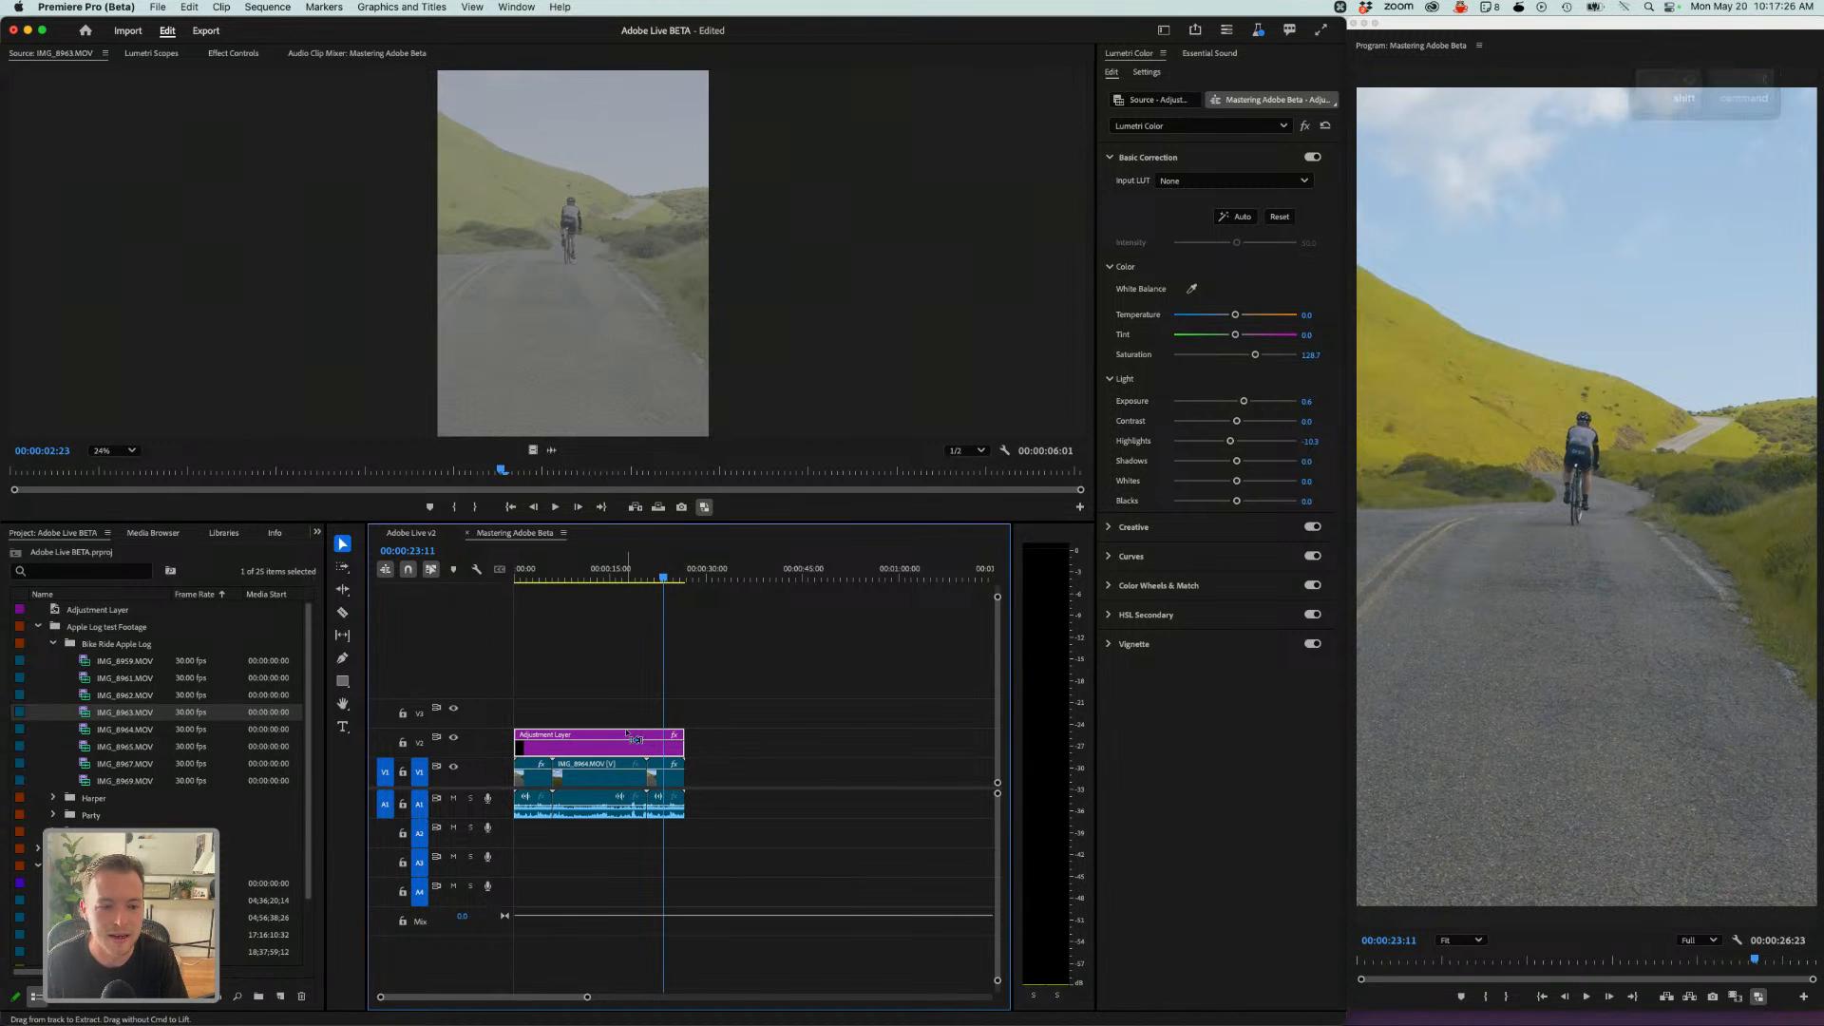
key("shift+super+e")
key("shift+super+e")
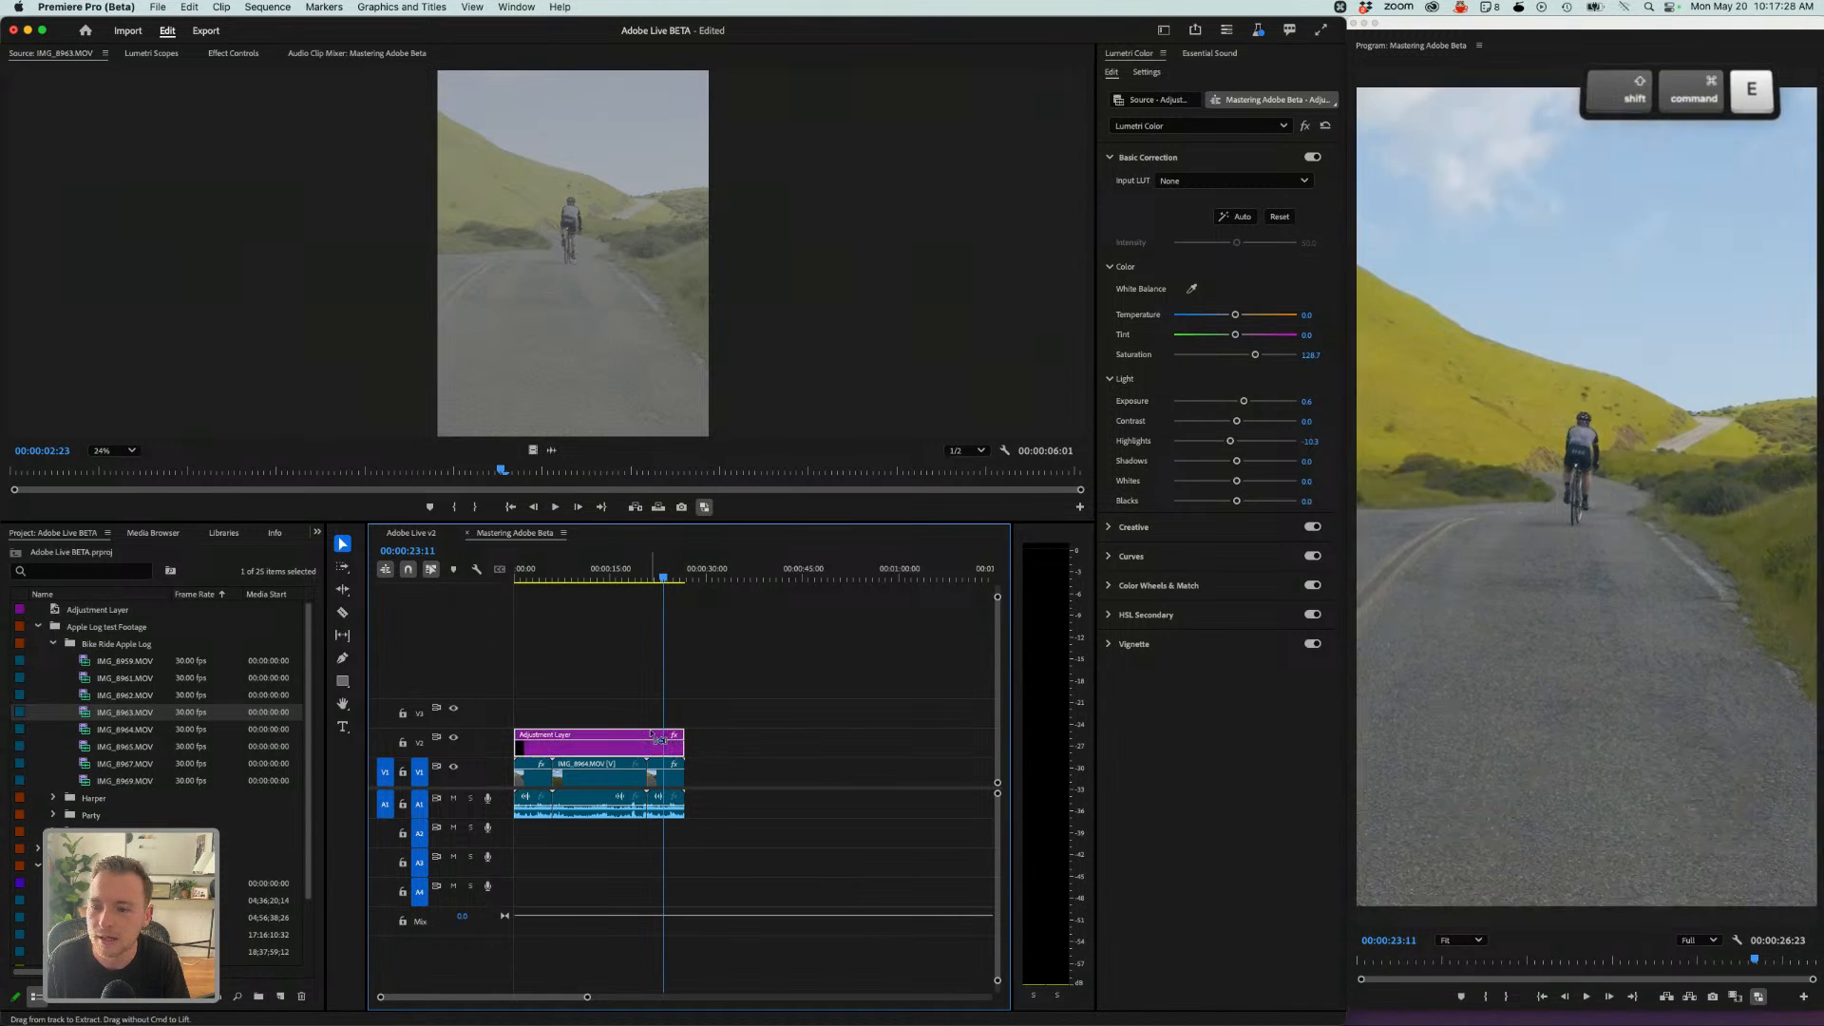
key("shift+super+e")
key("shift+super+e")
key("shift+super+e")
key("shift+super+e")
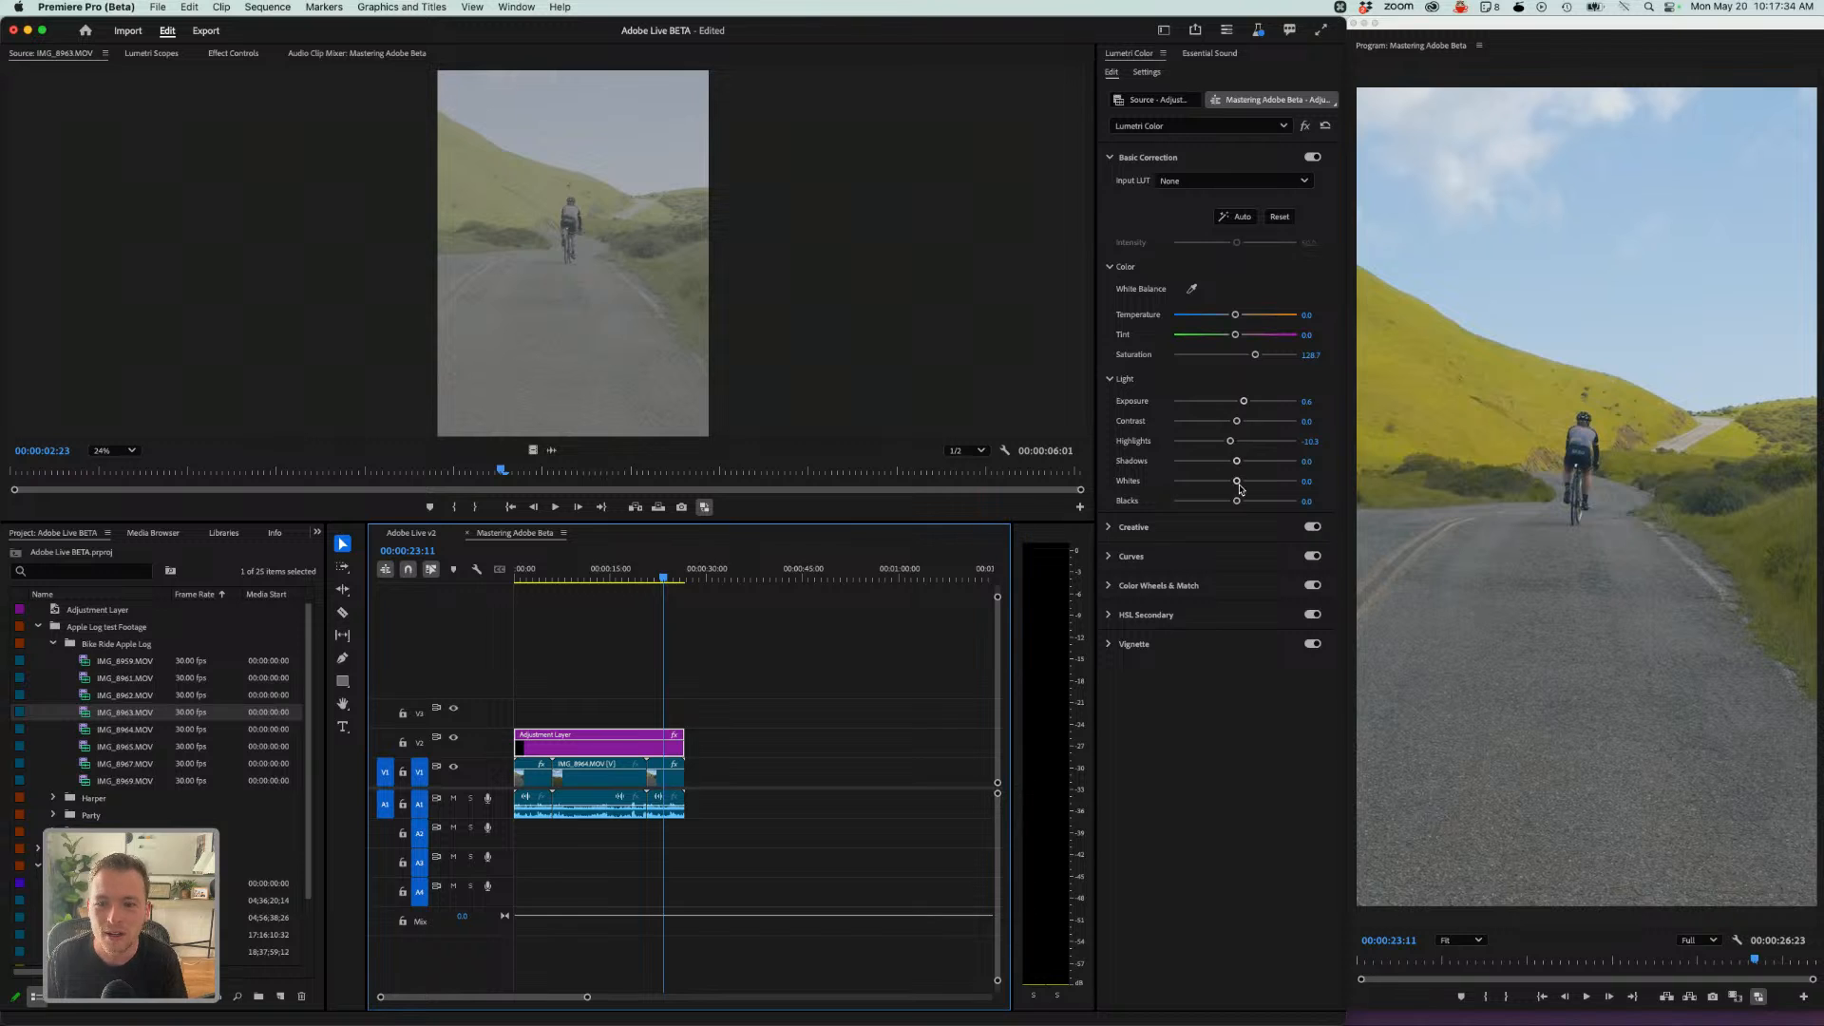
left_click(644, 701)
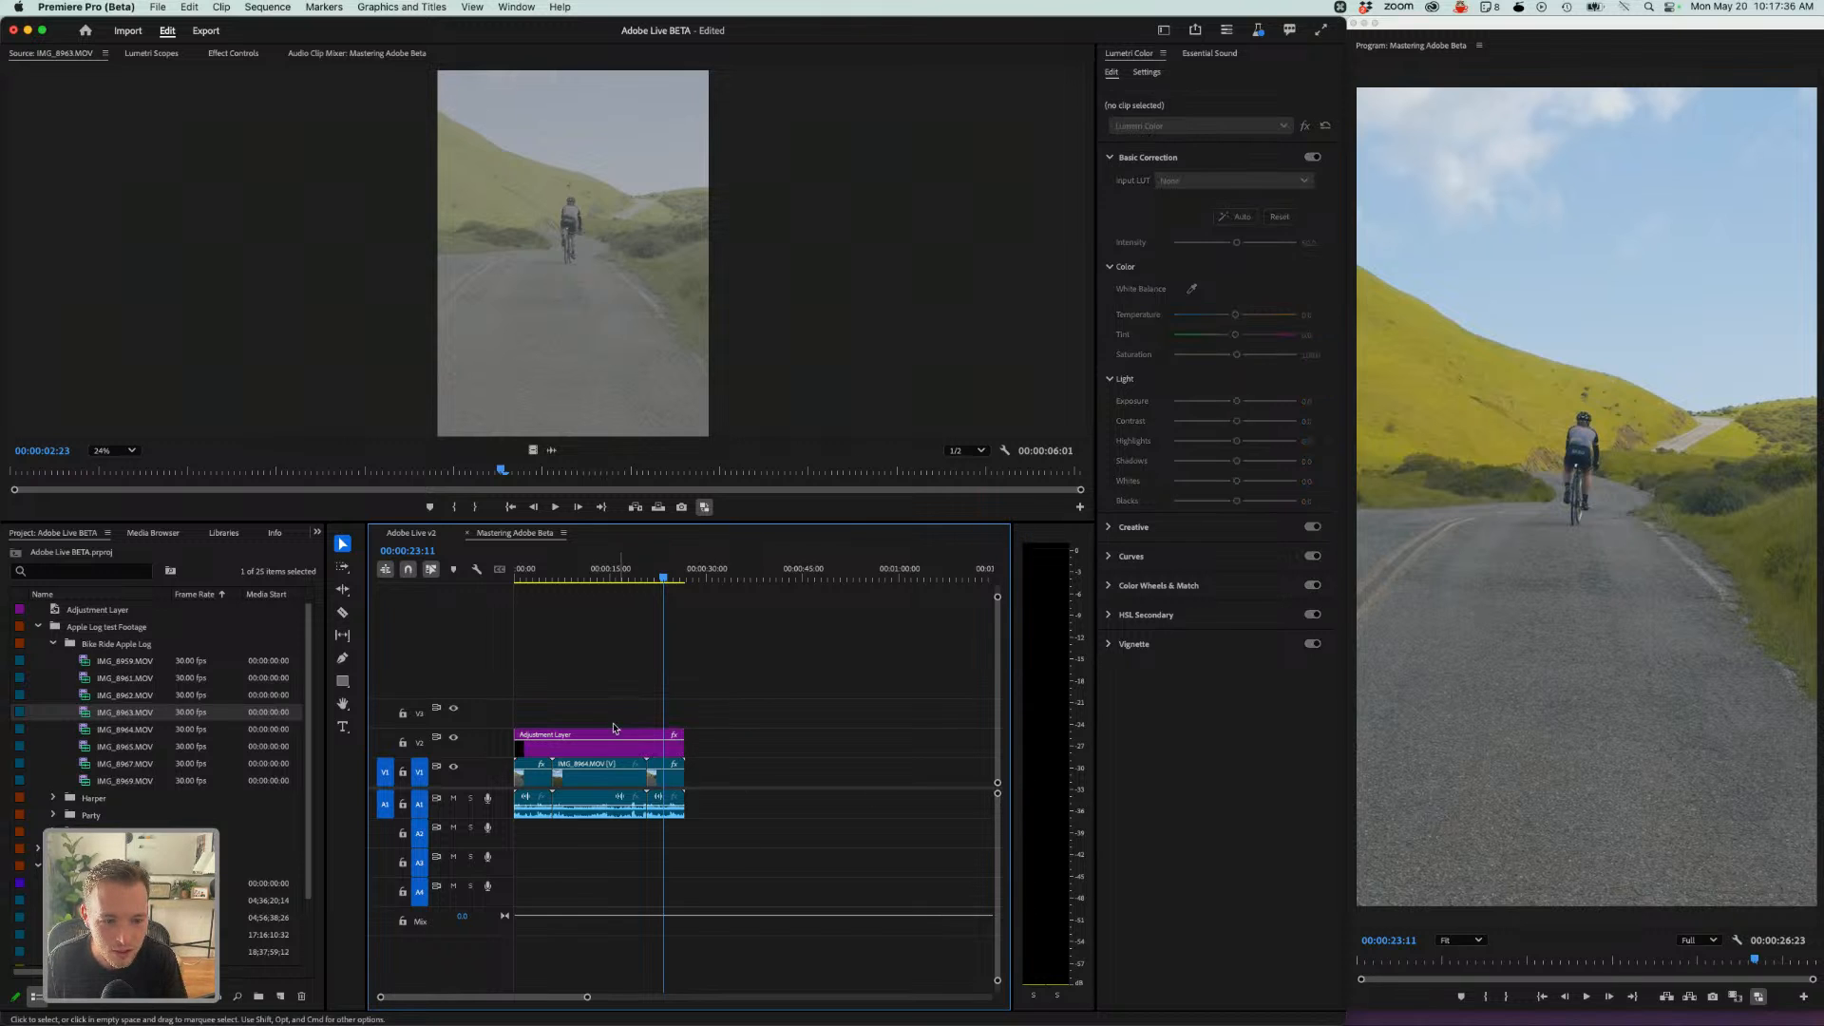
left_click(600, 741)
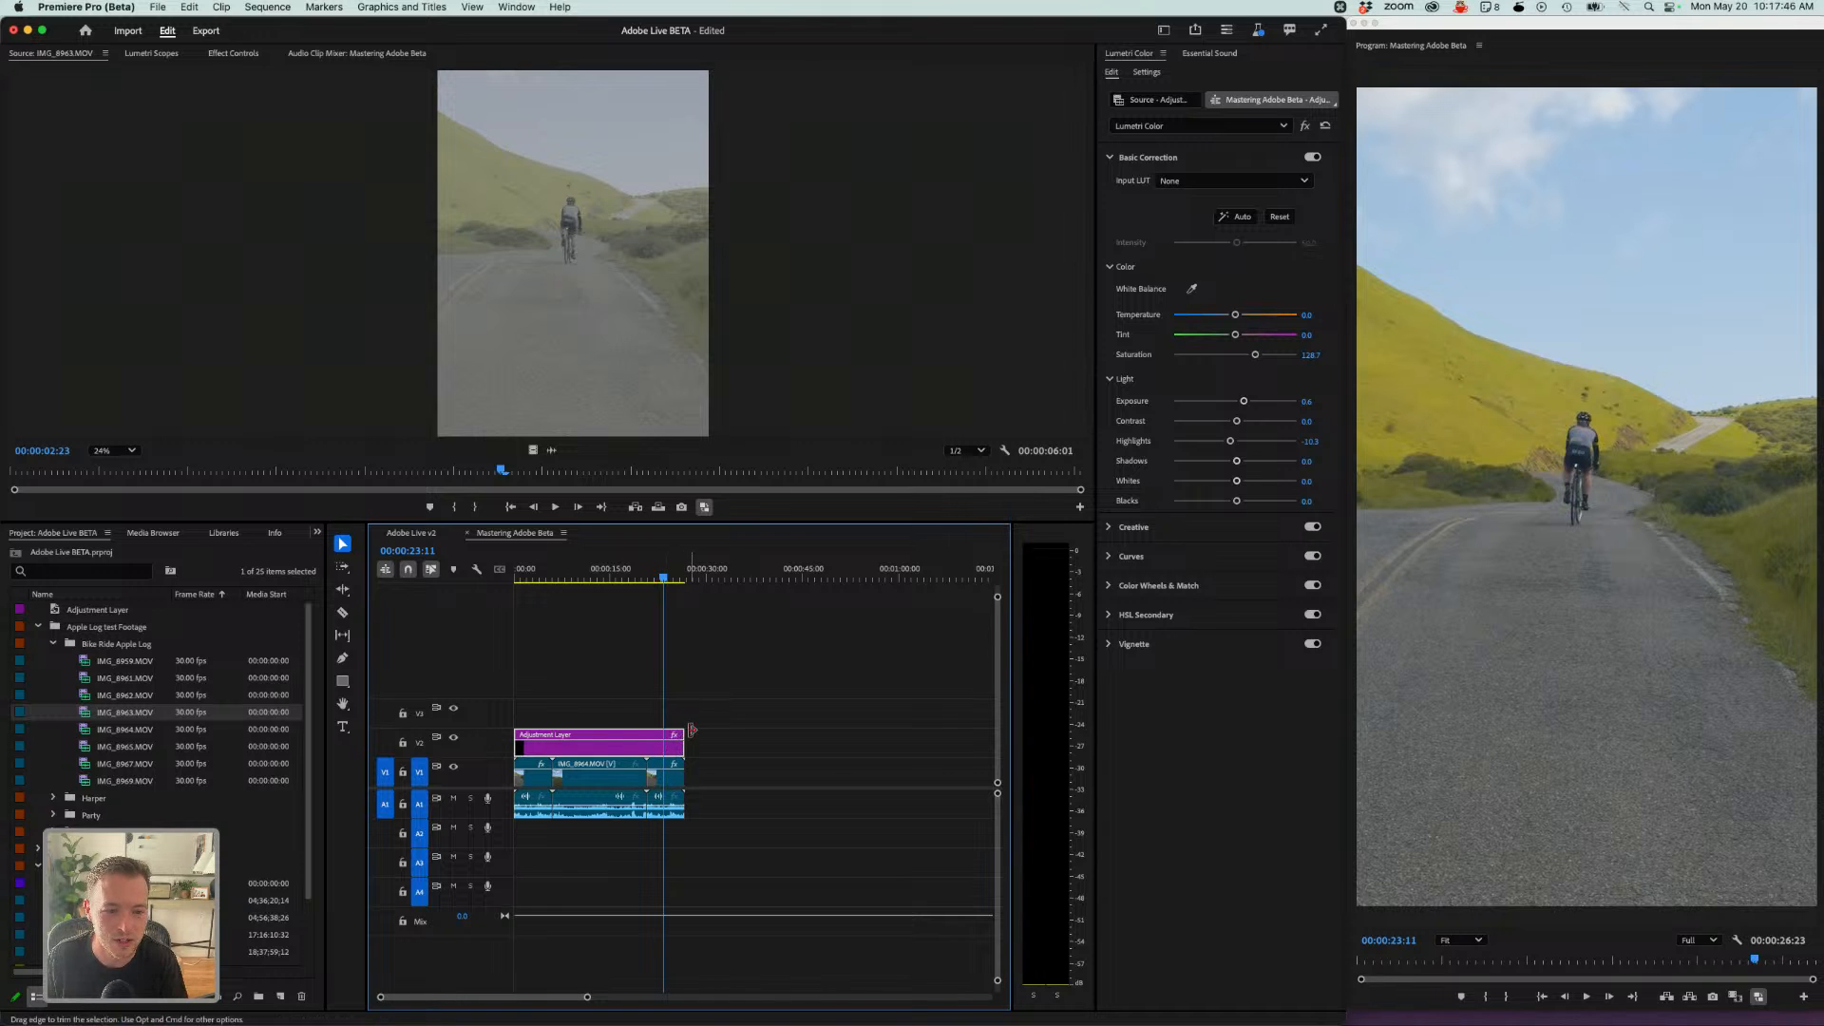
left_click_drag(683, 737, 863, 734)
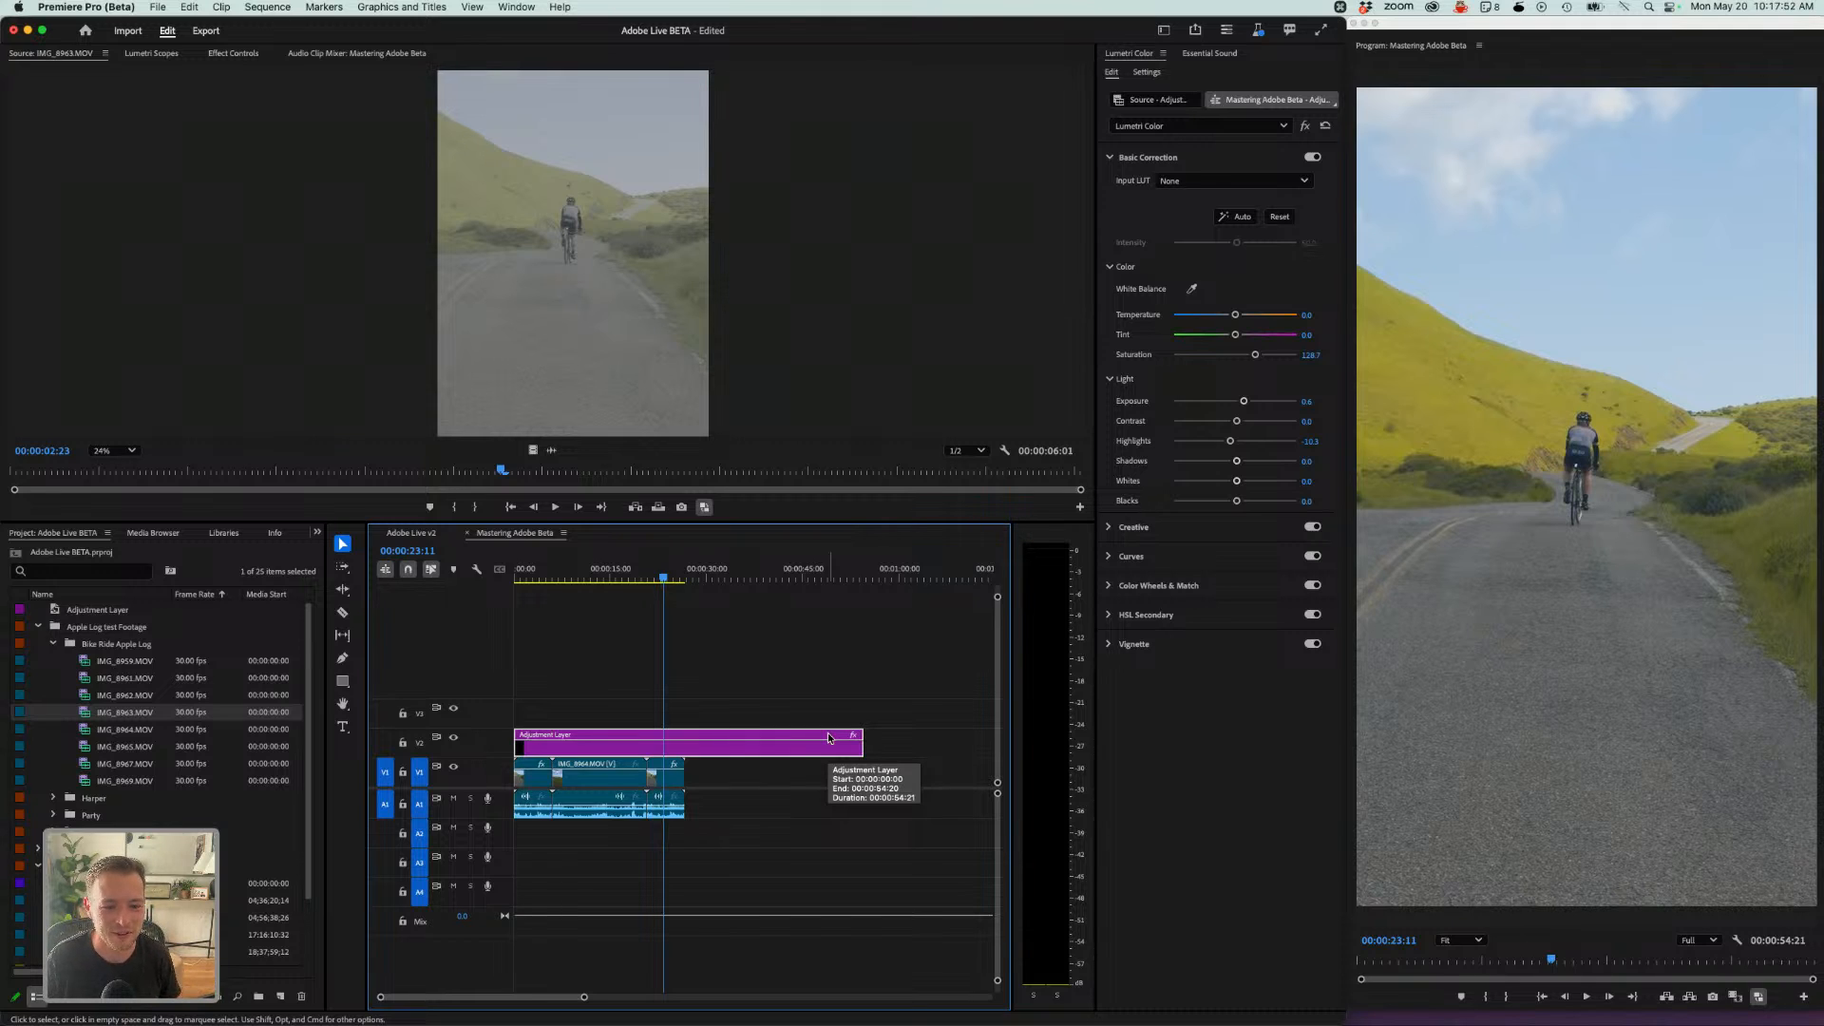
key("c")
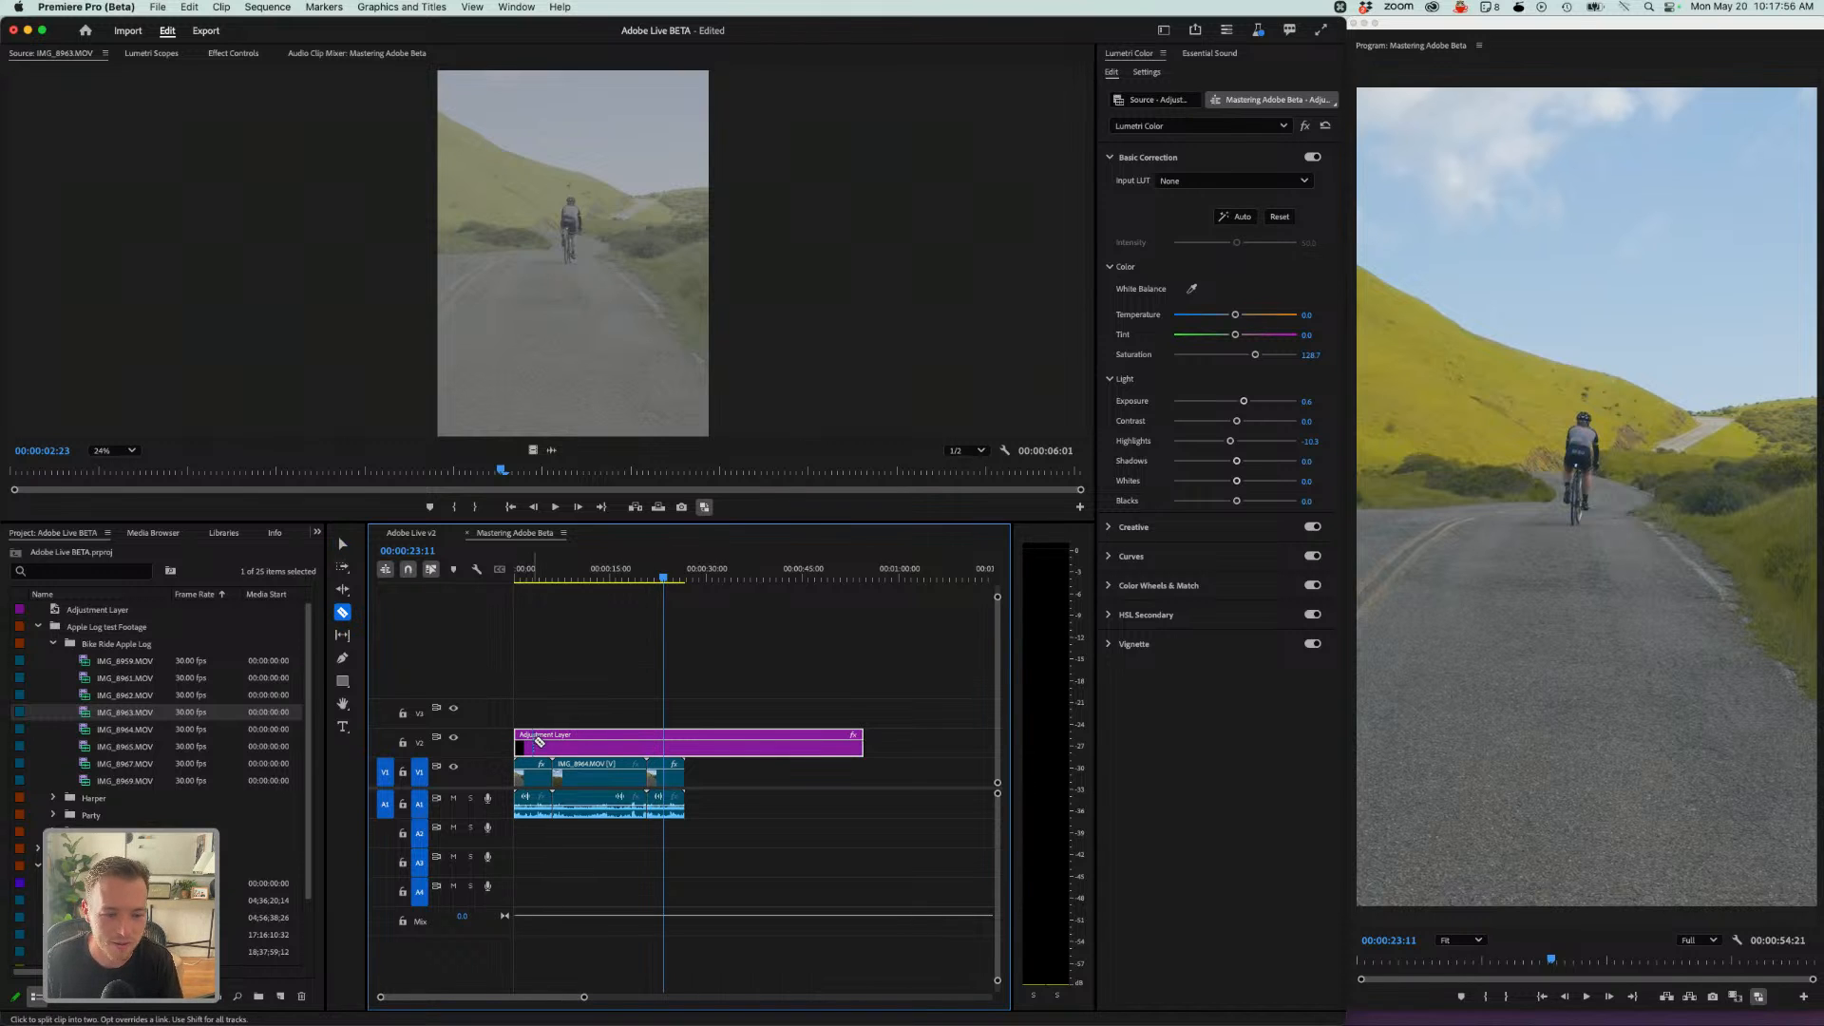
key("v")
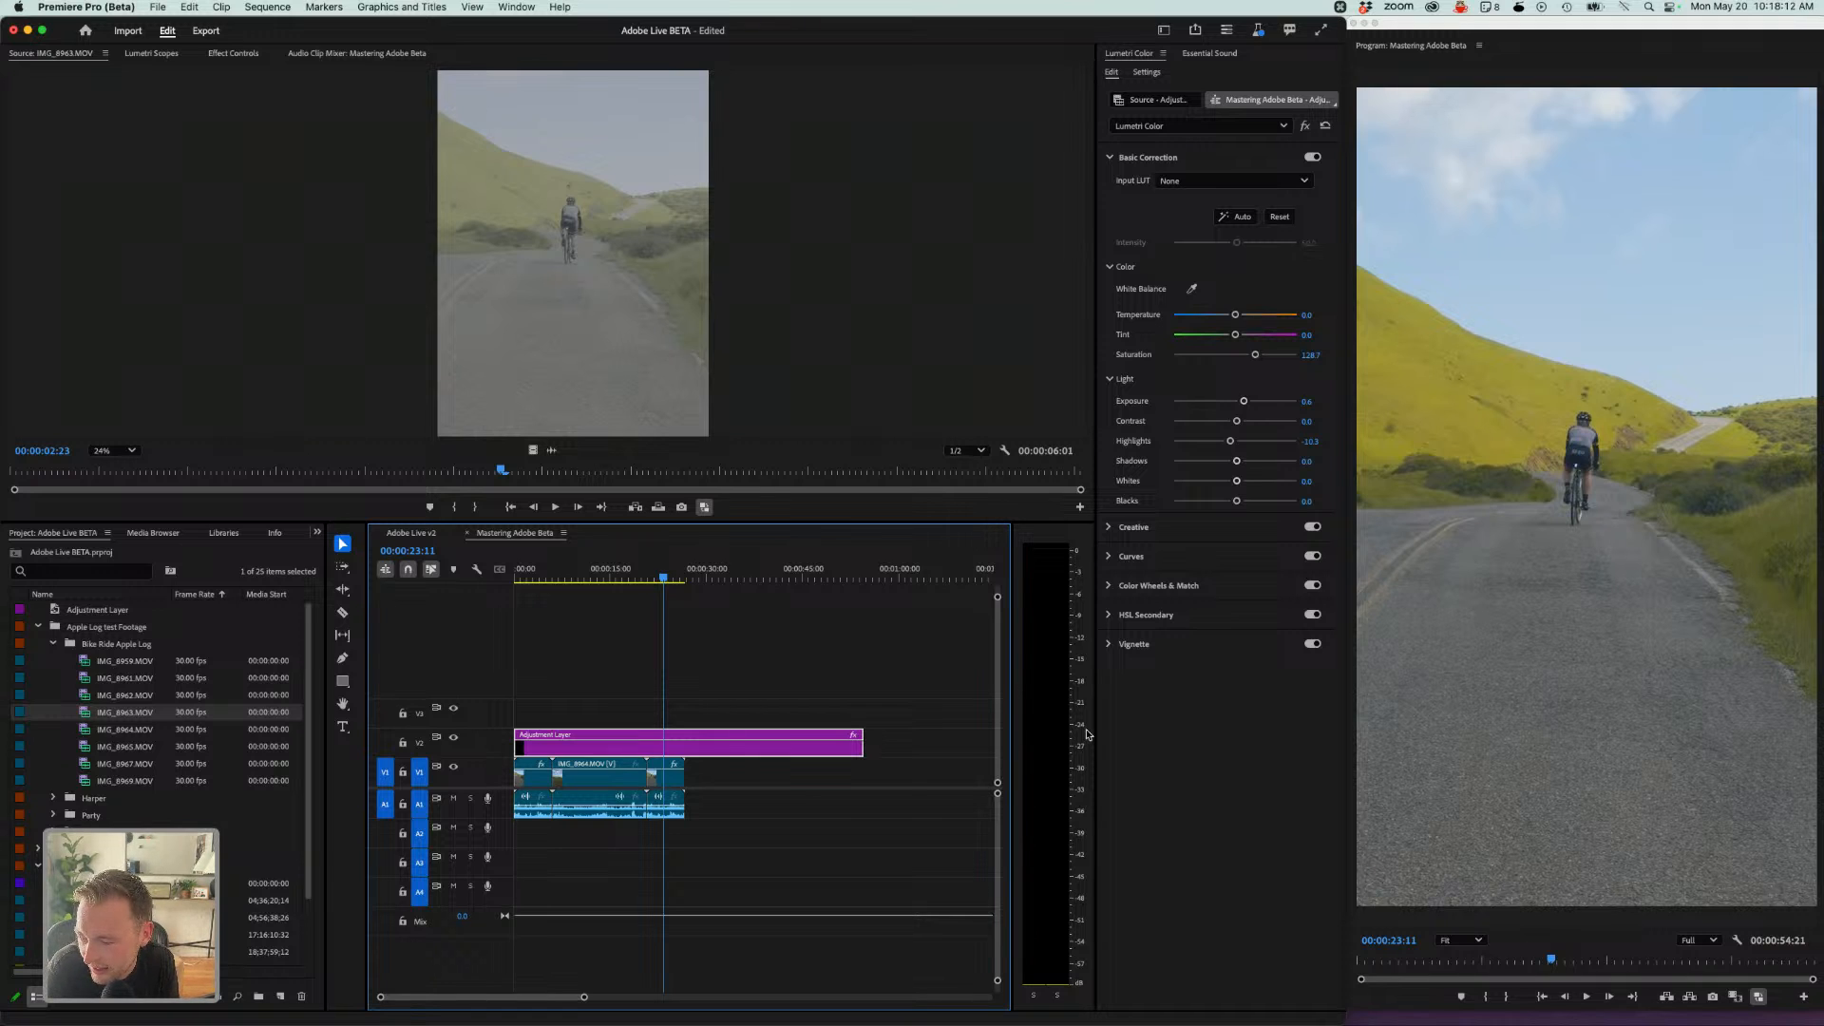
left_click(631, 674)
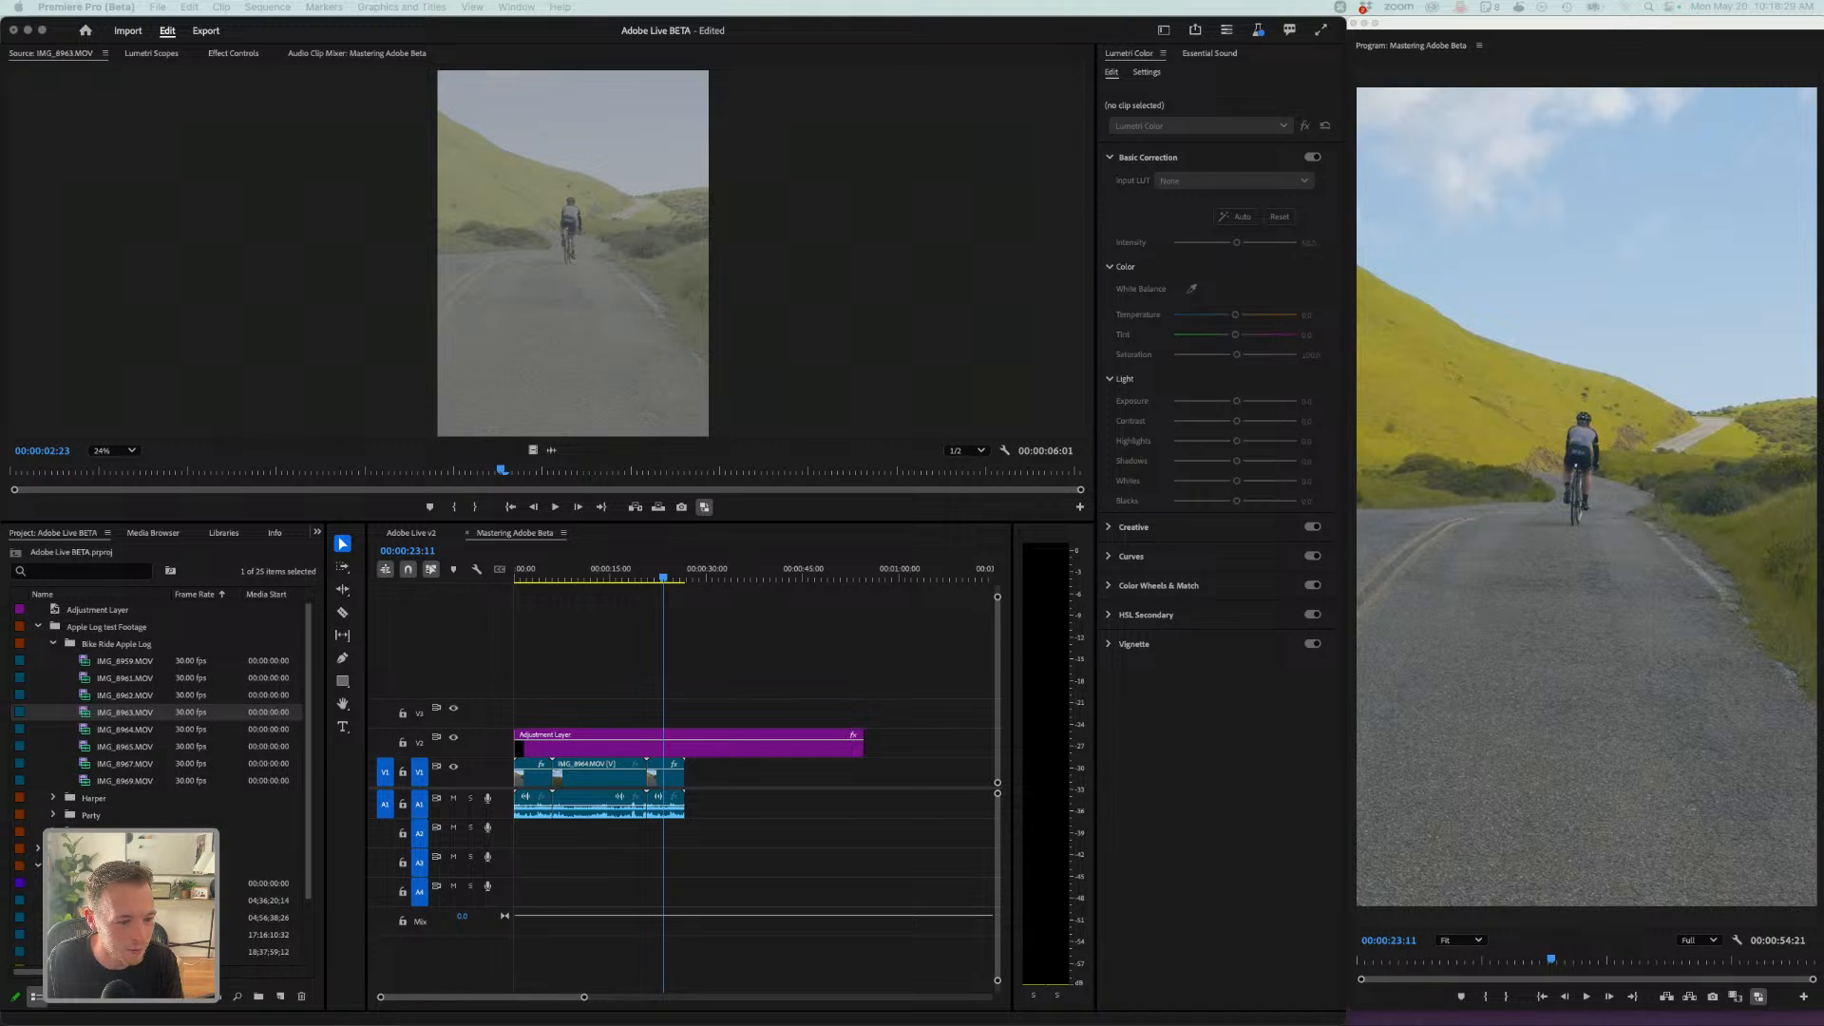
- Open the Harper folder, preview IMG_0956 and IMG_0957, and add IMG_0957 to the sequence after the bike clips
left_click(59, 805)
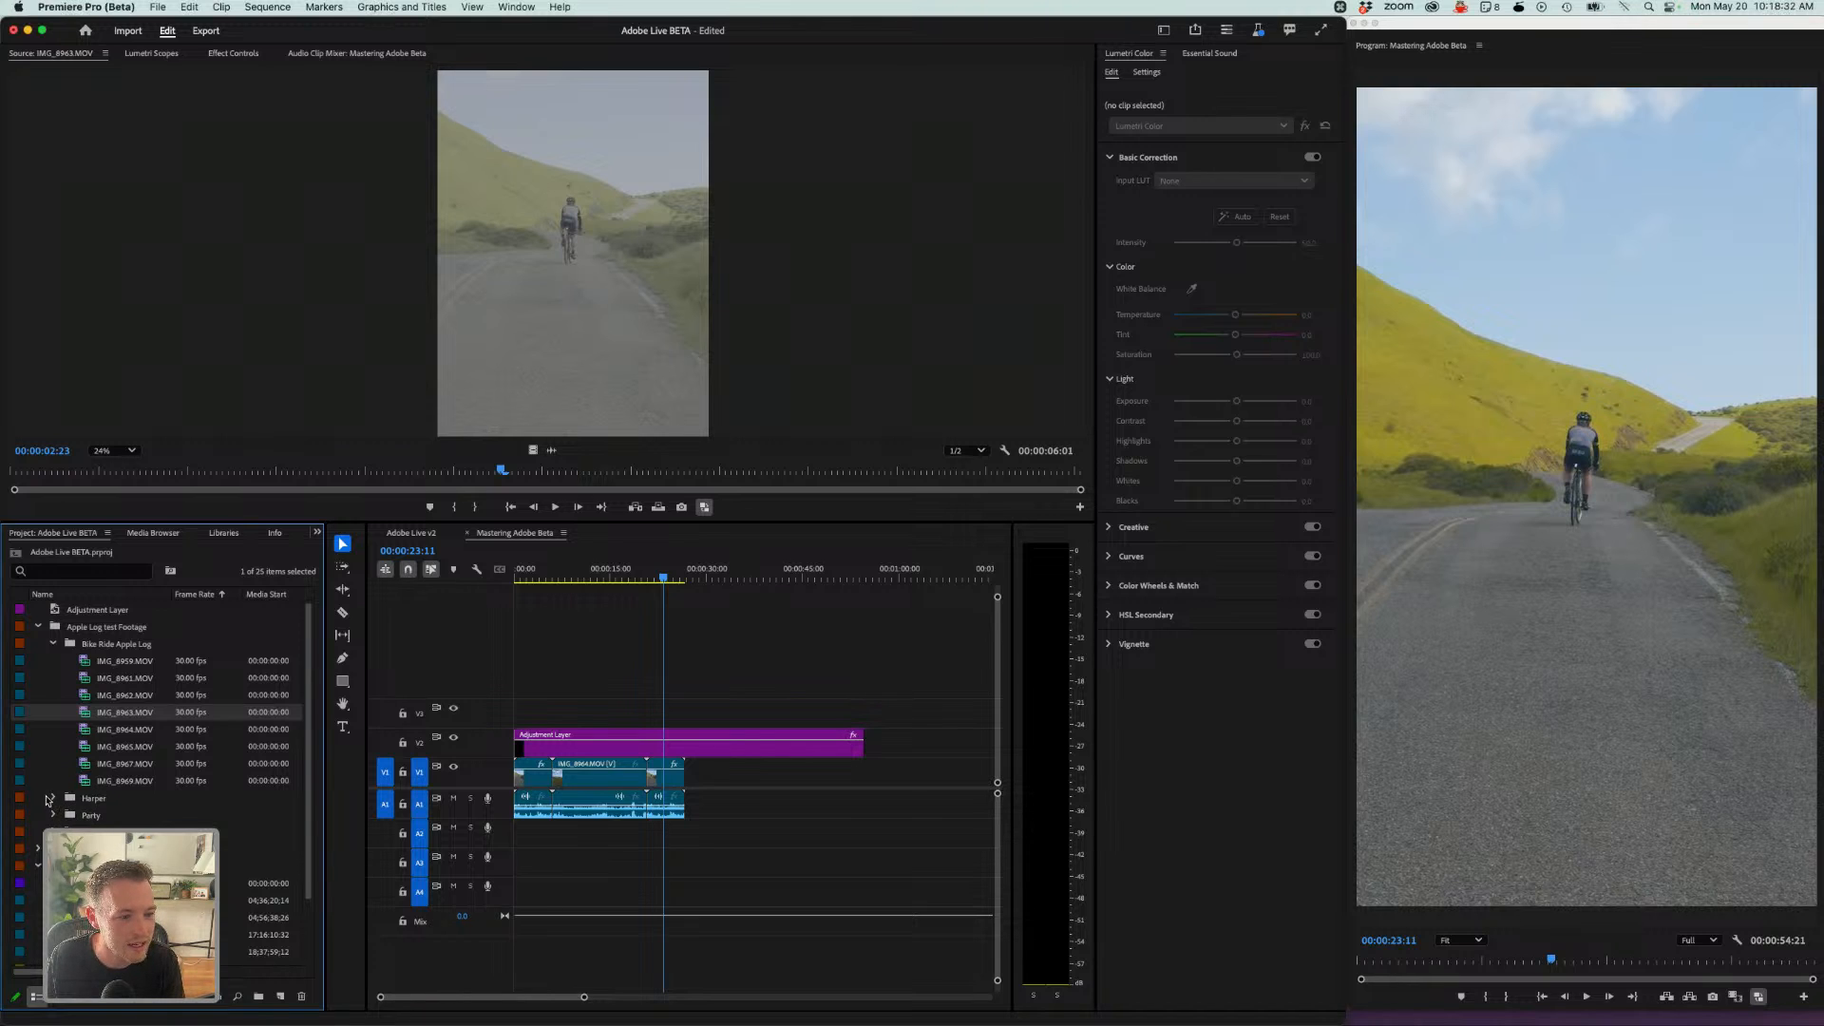
left_click(51, 798)
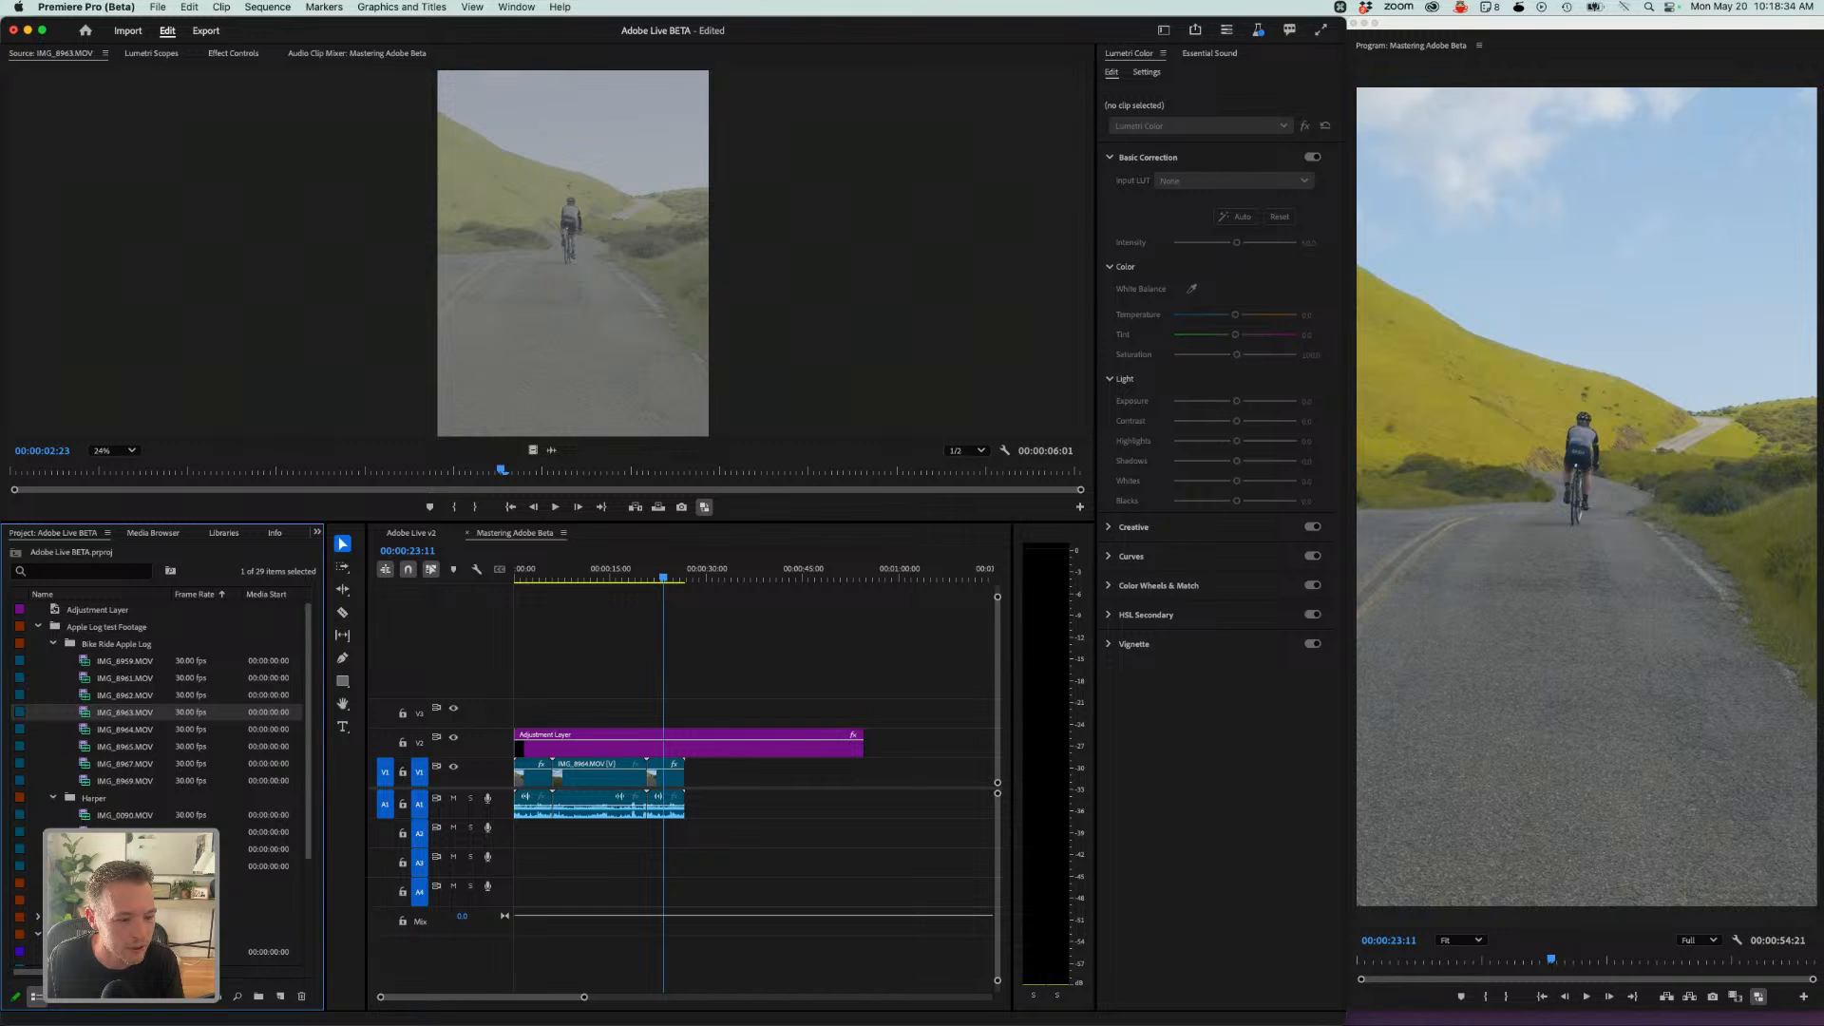
double_click(85, 832)
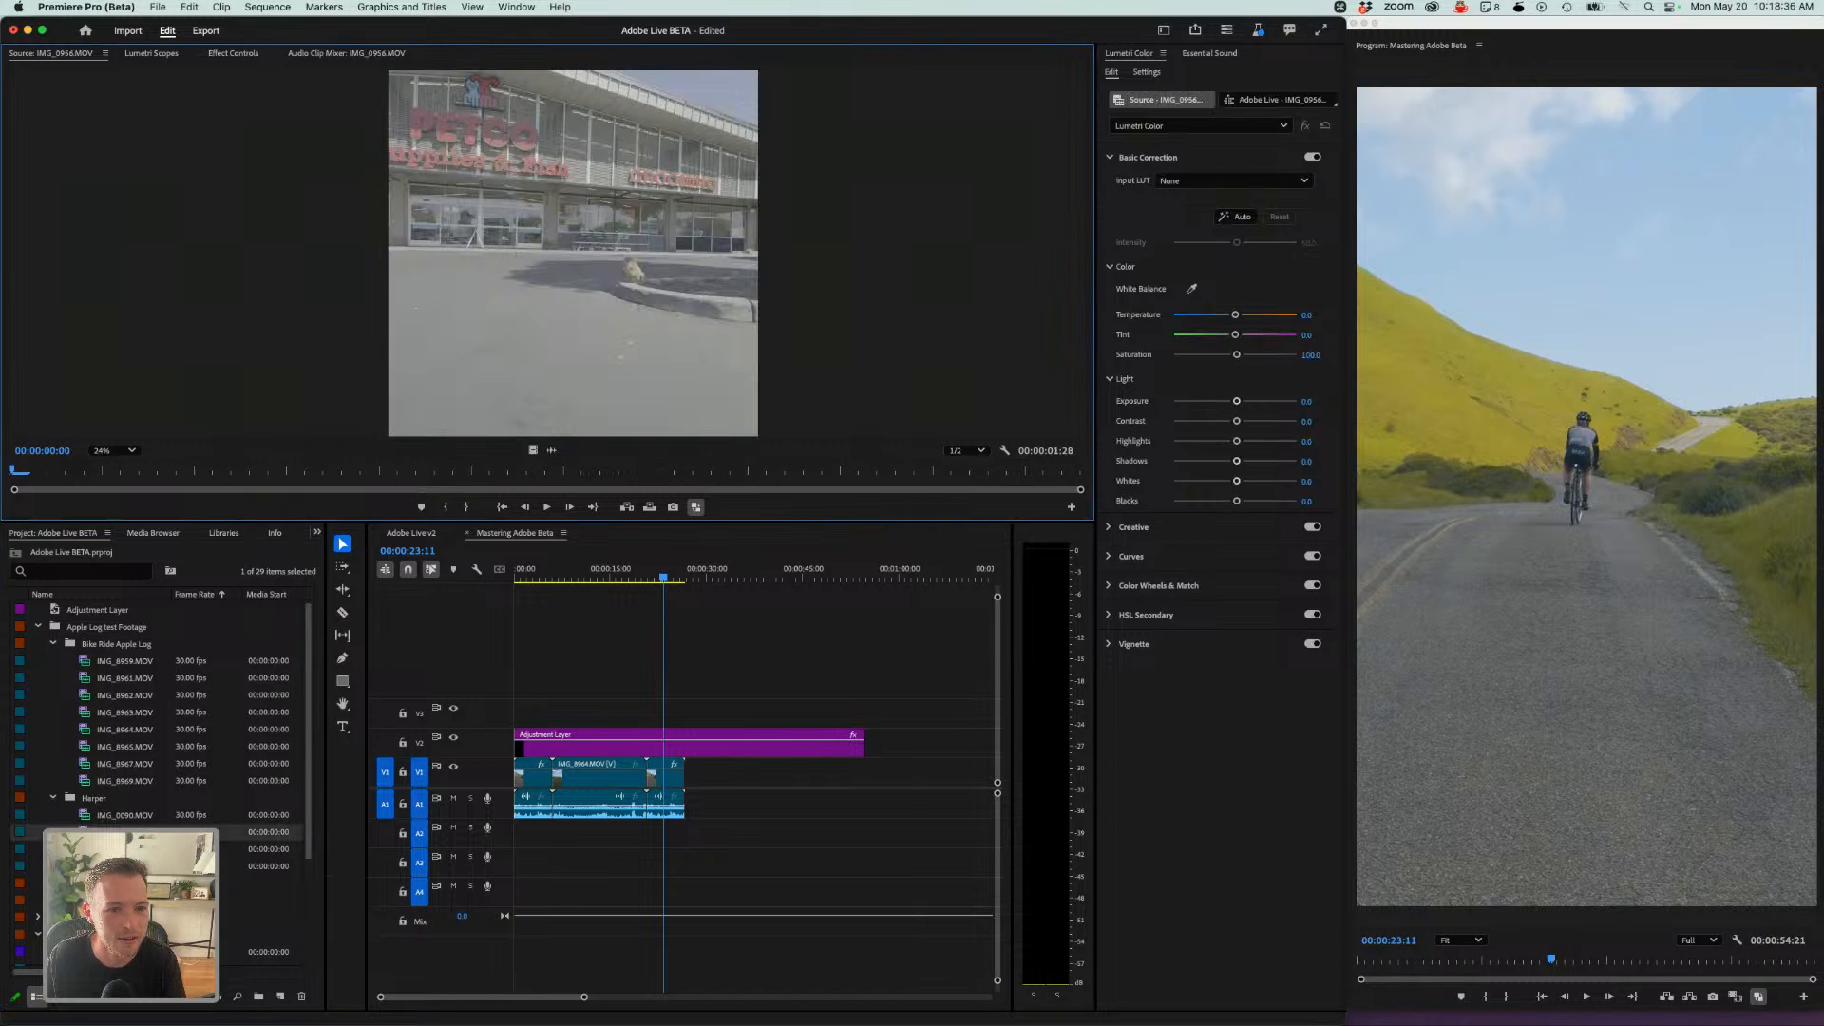
double_click(85, 849)
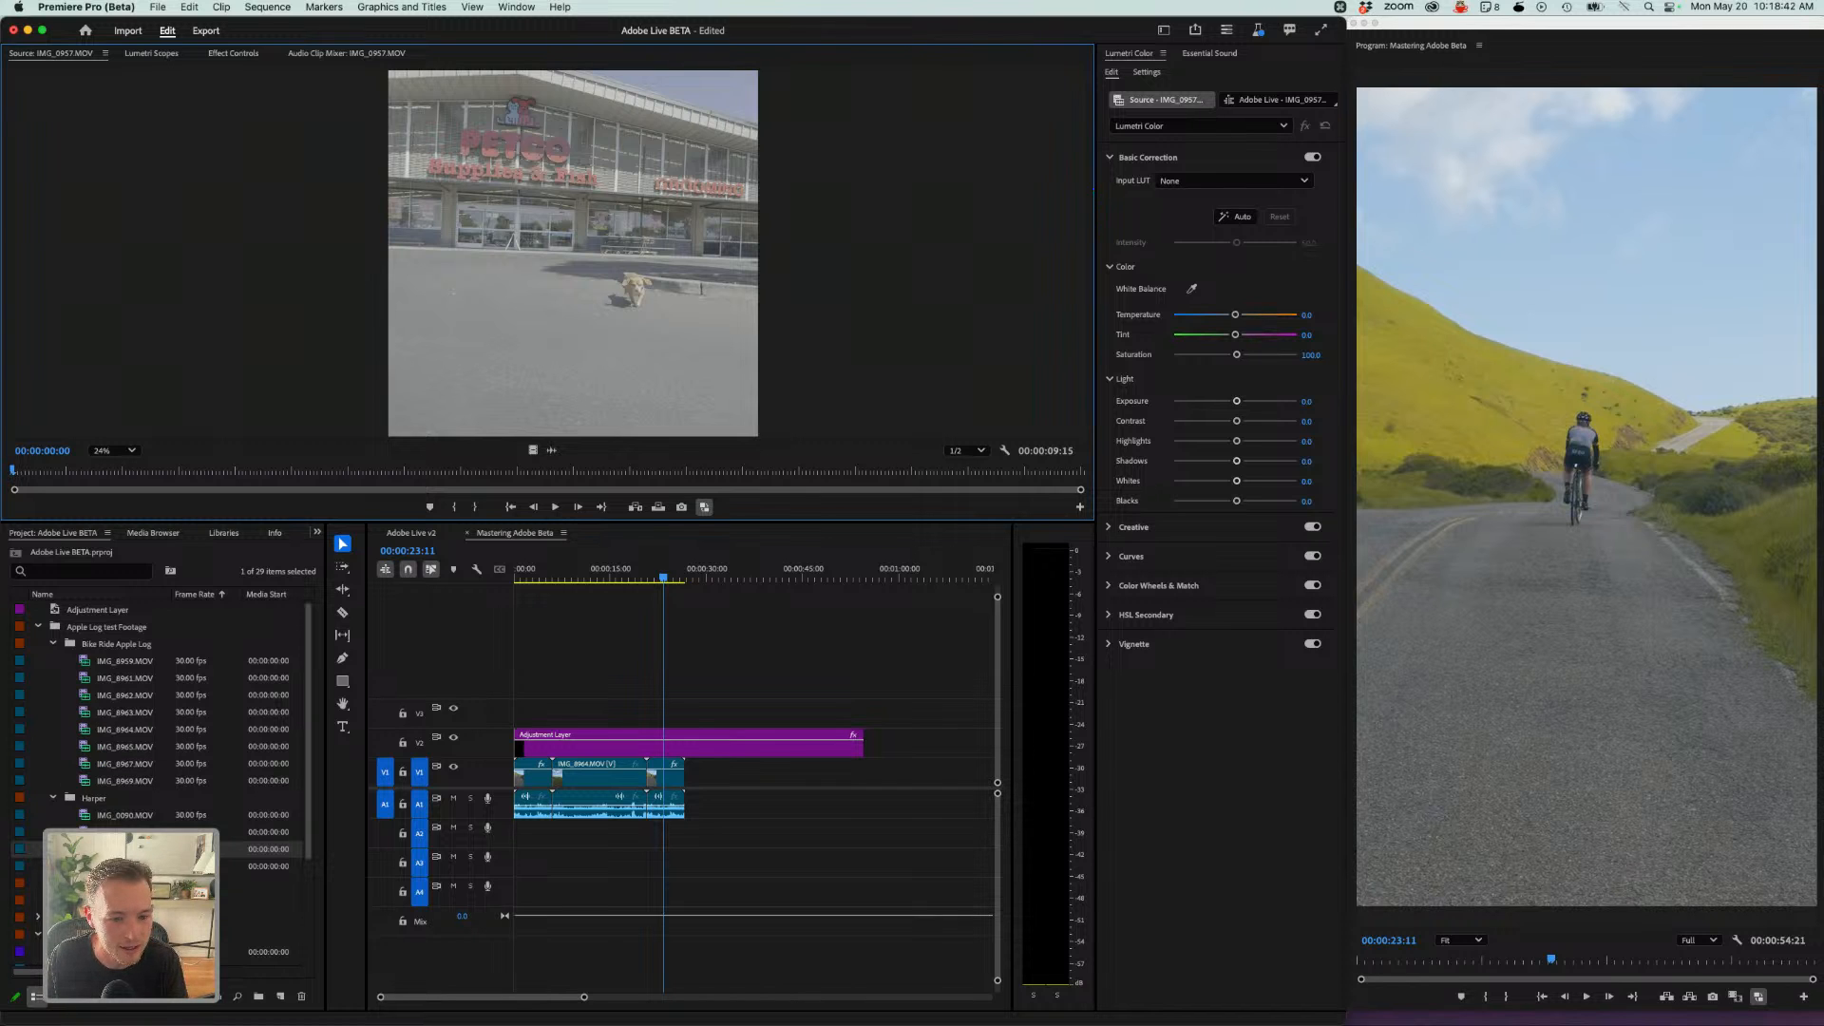
left_click_drag(85, 849, 698, 803)
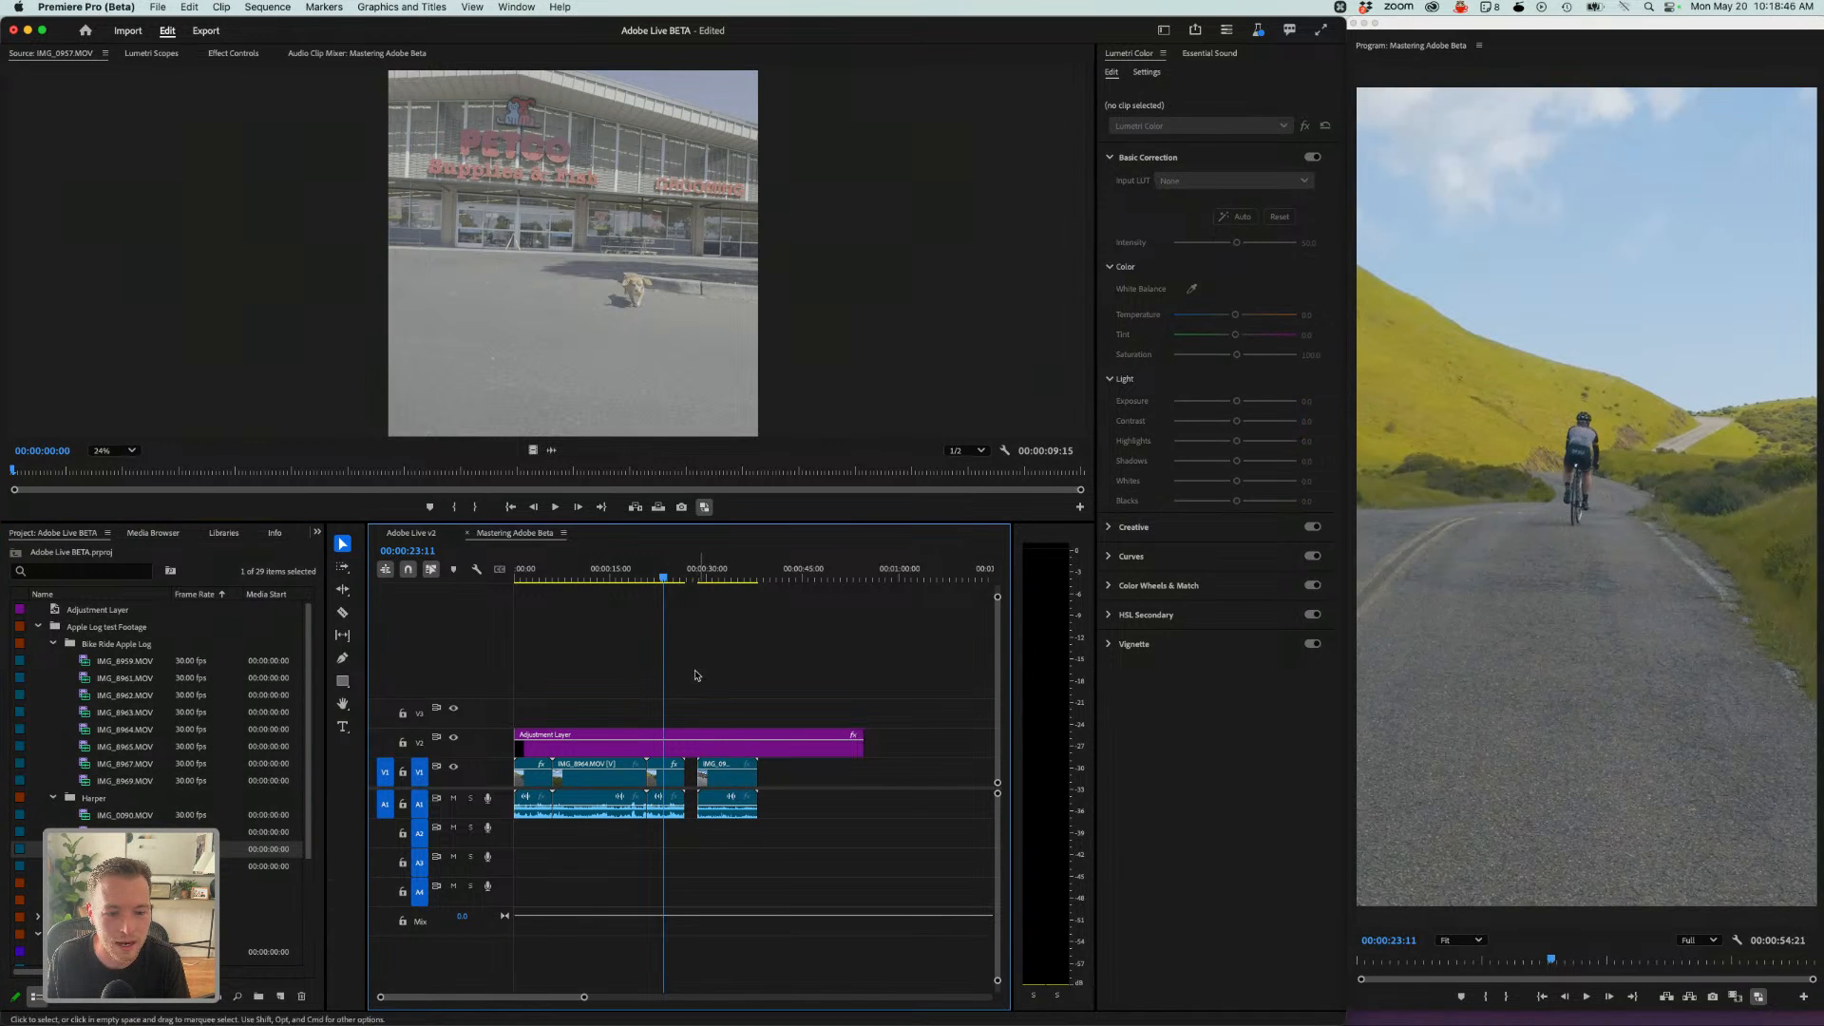
- Trim the adjustment layer back to the end of IMG_8963 and apply Set to Frame Size to IMG_0957
left_click_drag(855, 737, 684, 738)
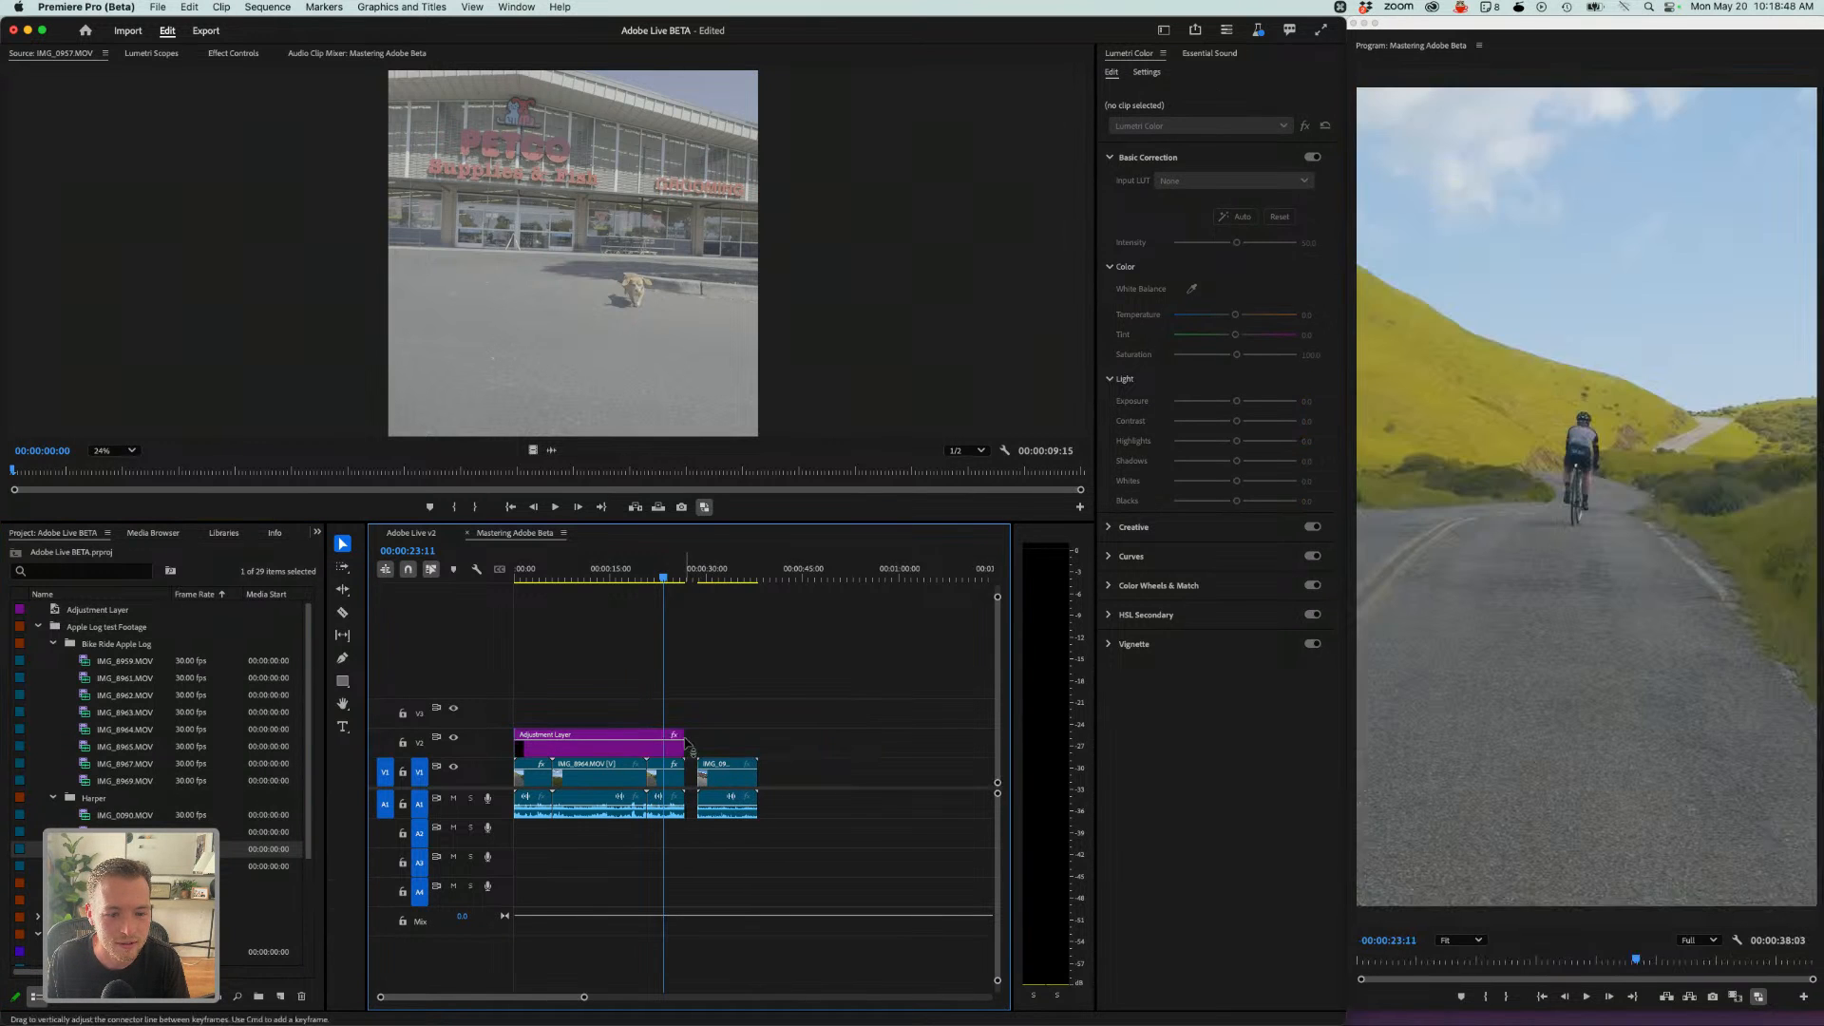
left_click(698, 571)
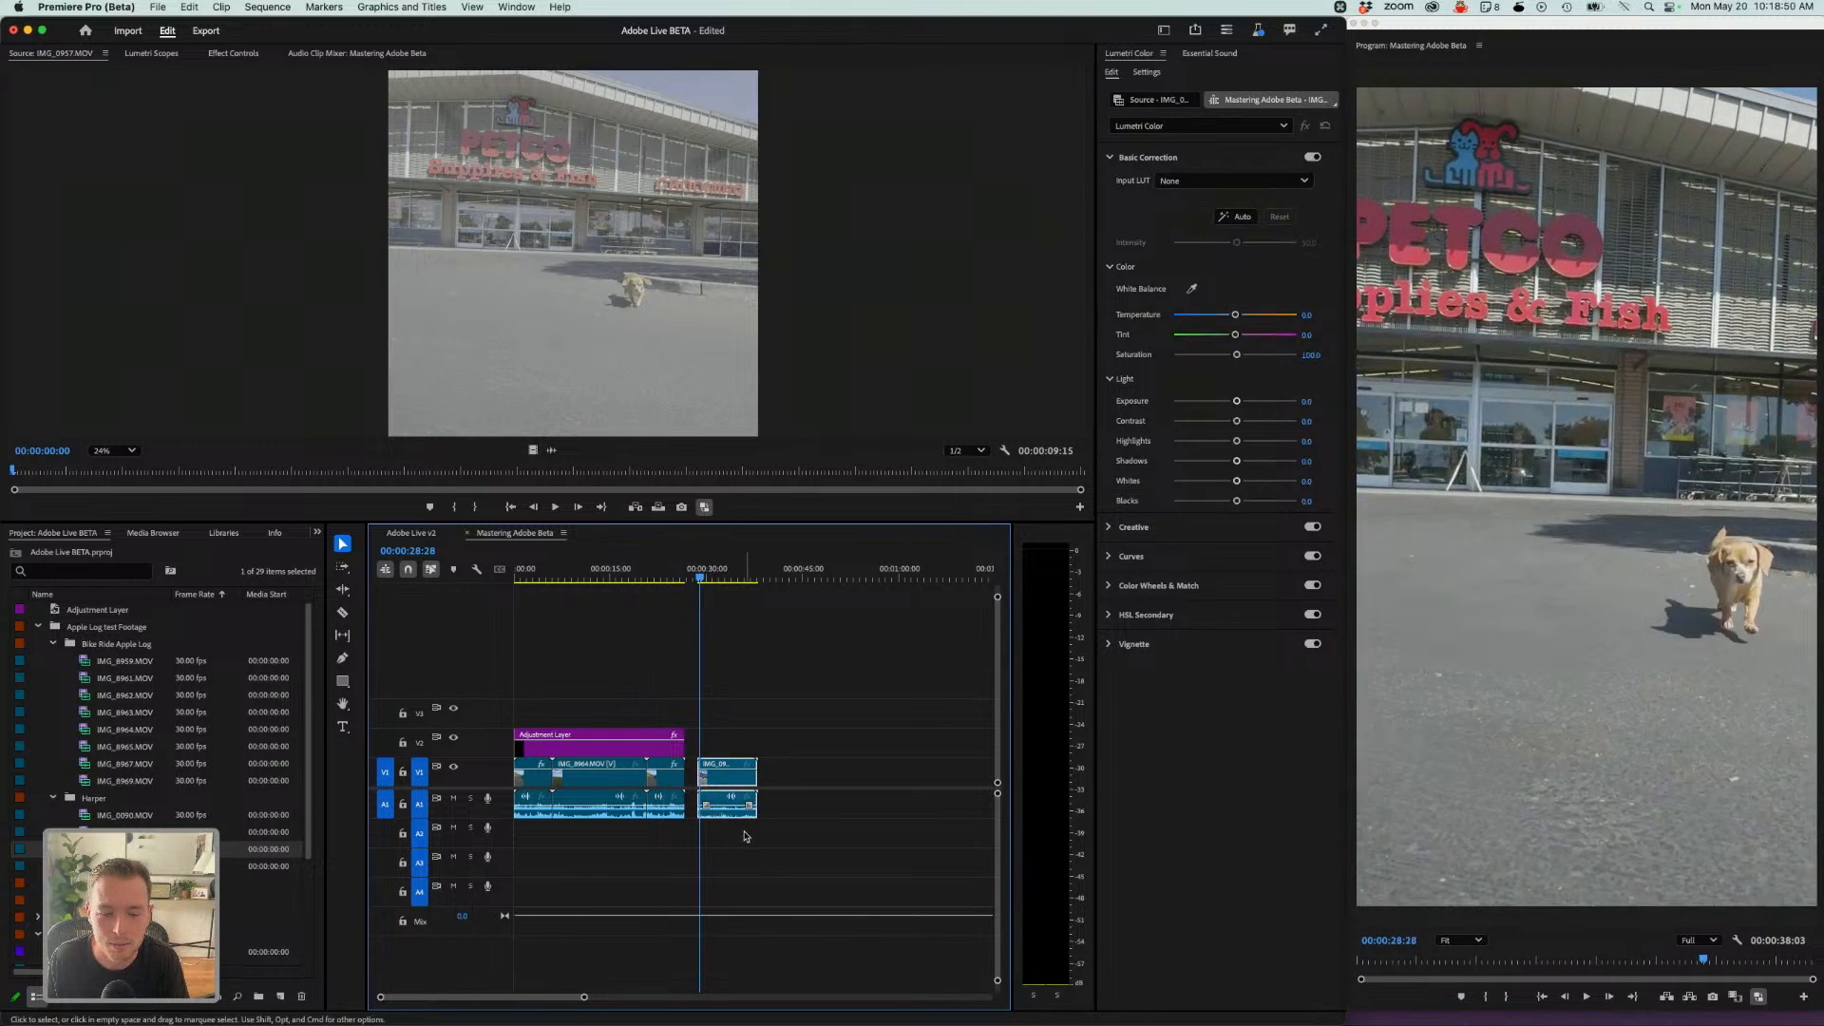
right_click(734, 771)
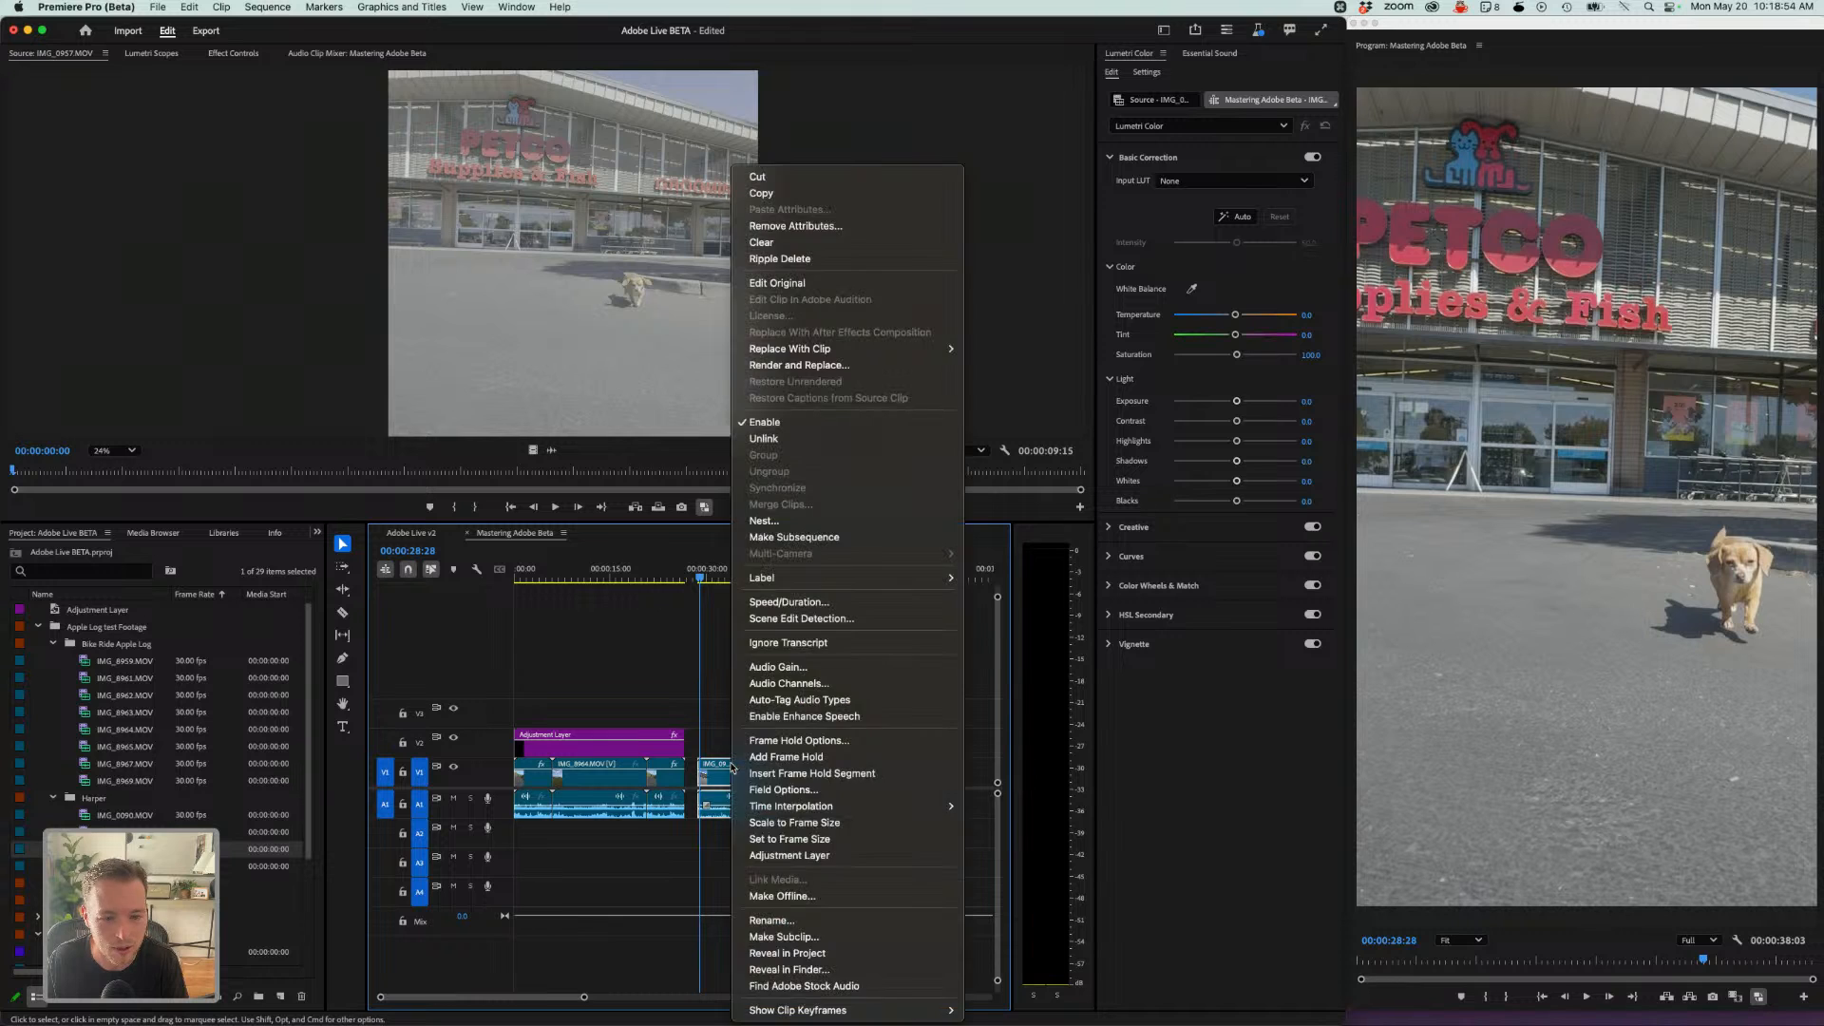
left_click(781, 840)
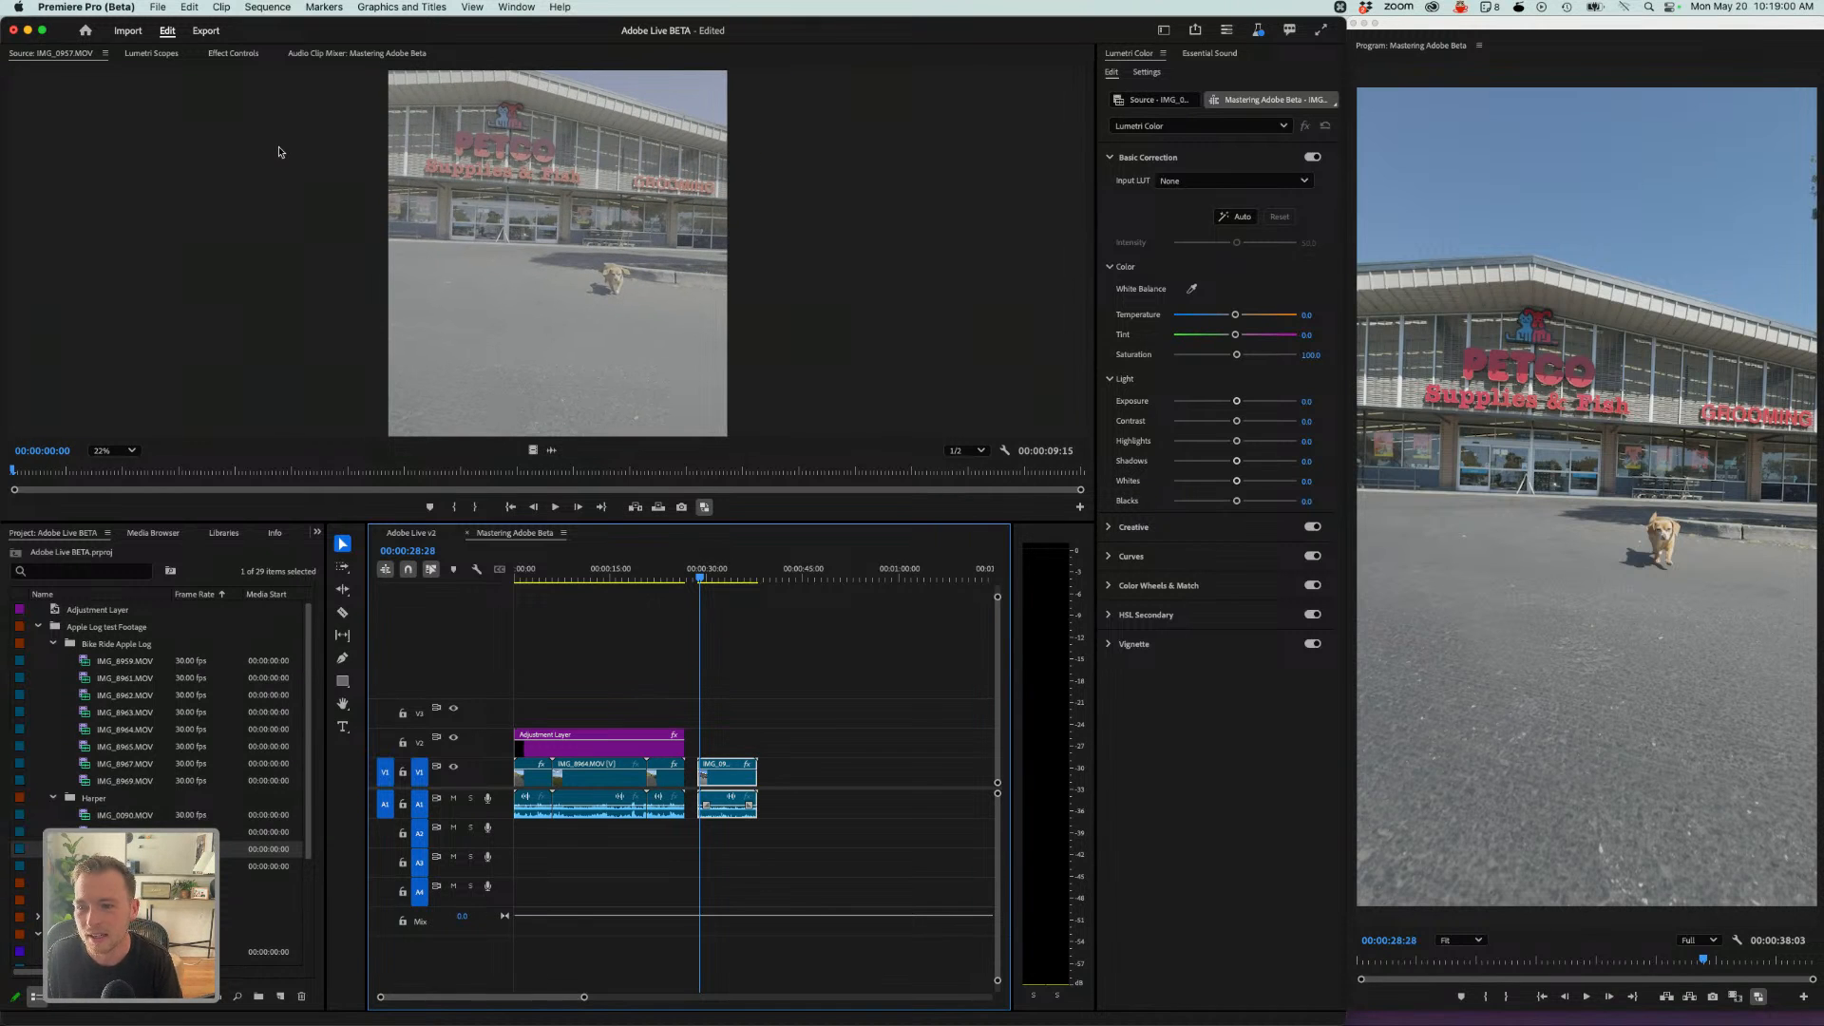
- Set the IMG_0957 clip's Scale to about 72.8 in Effect Controls
left_click(239, 53)
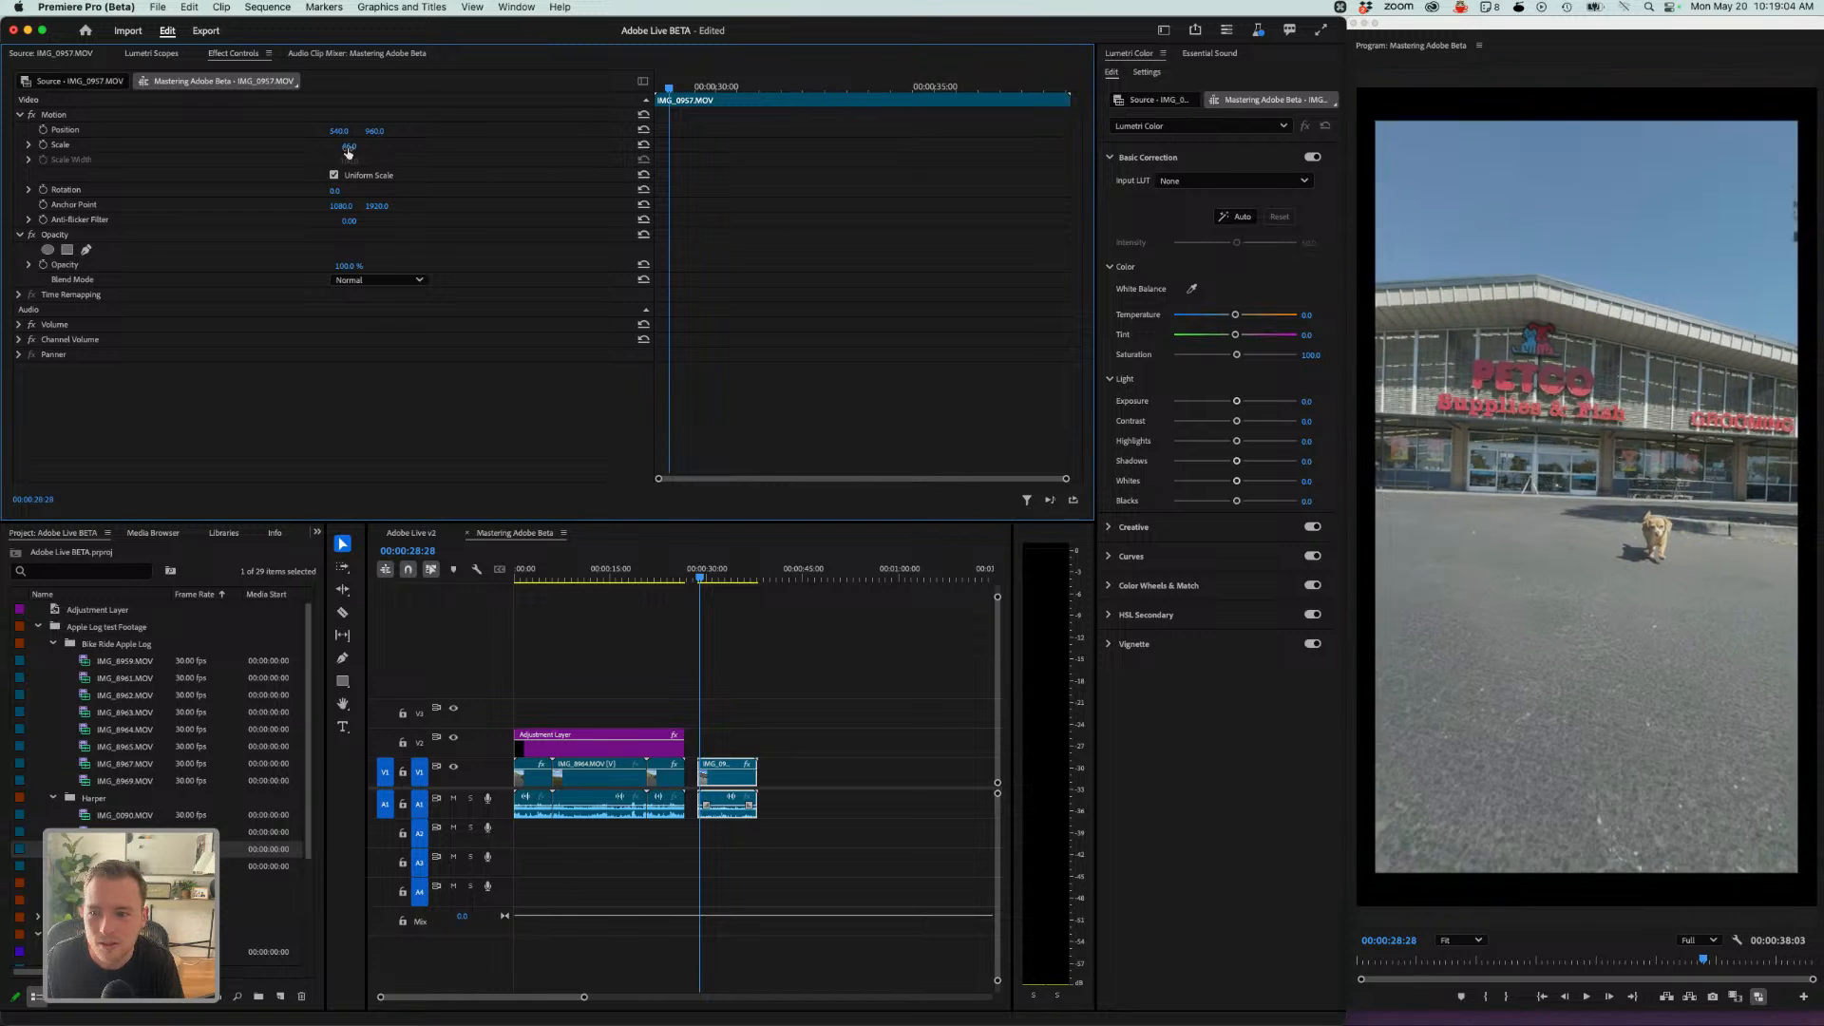
left_click_drag(348, 148, 351, 195)
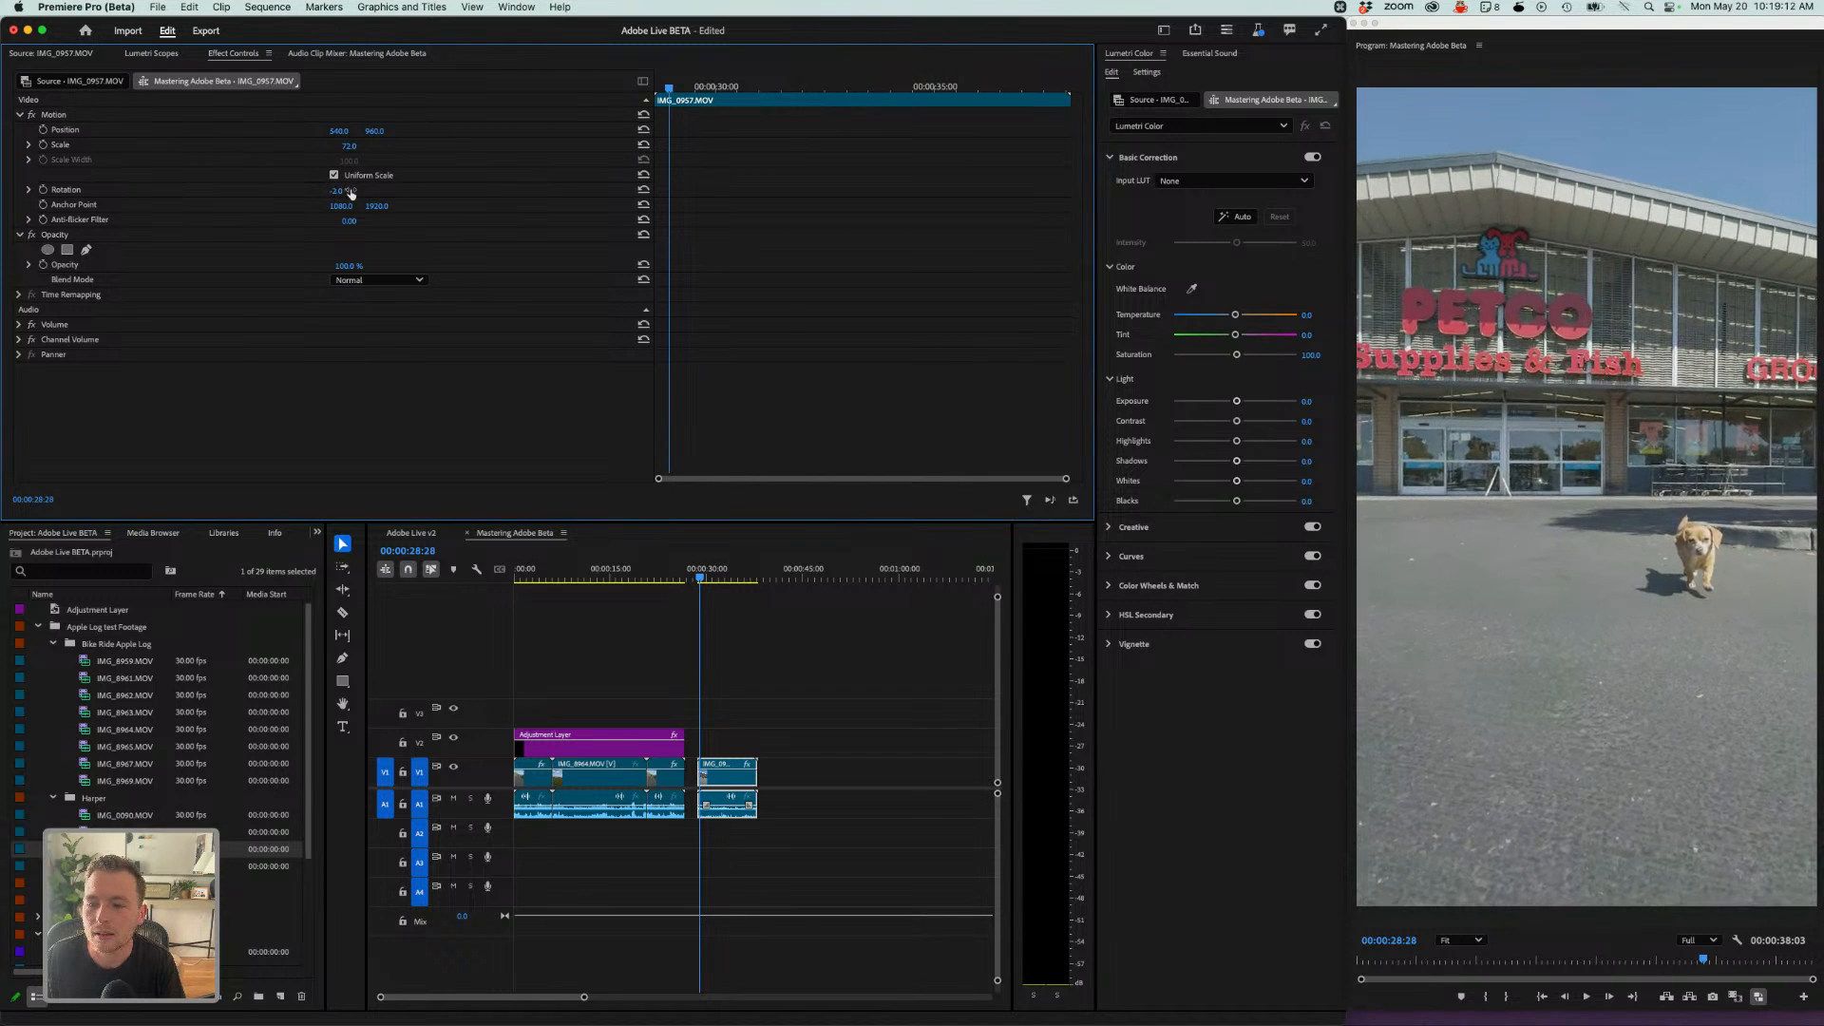
- Play back and scrub through the IMG_0957 clip in the sequence
left_click(723, 610)
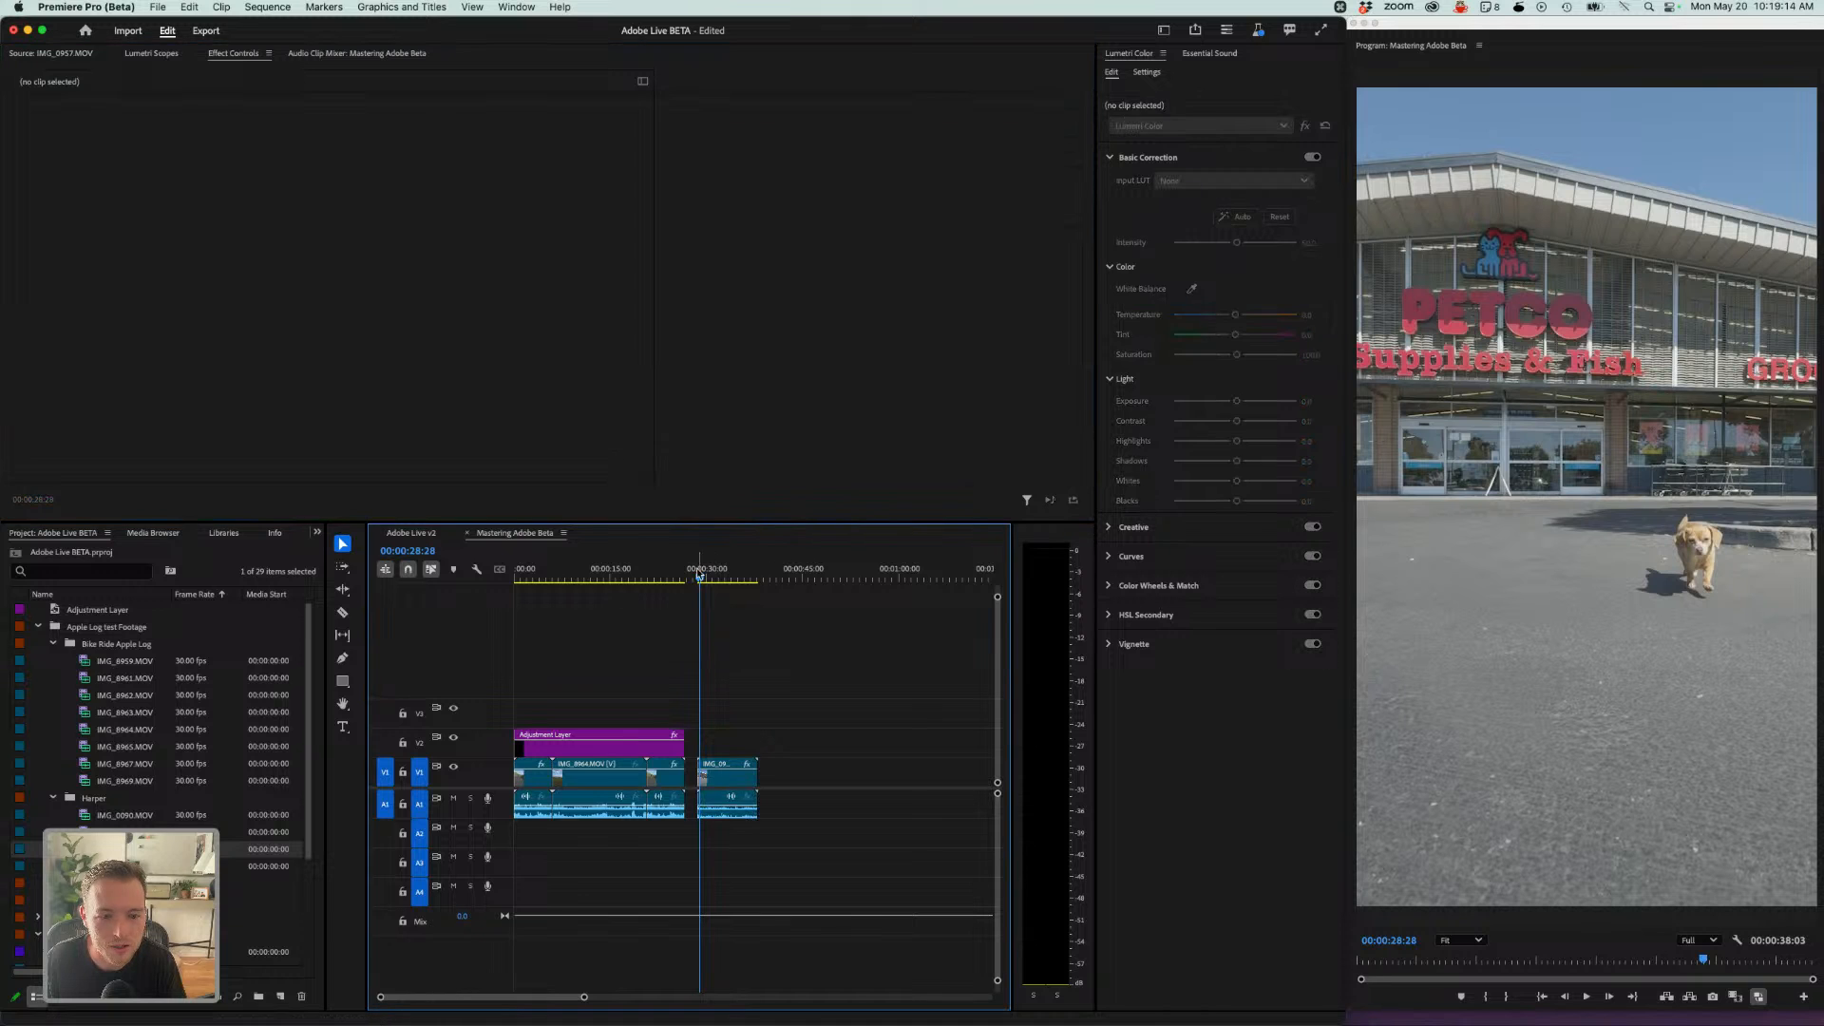
key("space")
left_click_drag(707, 581, 698, 582)
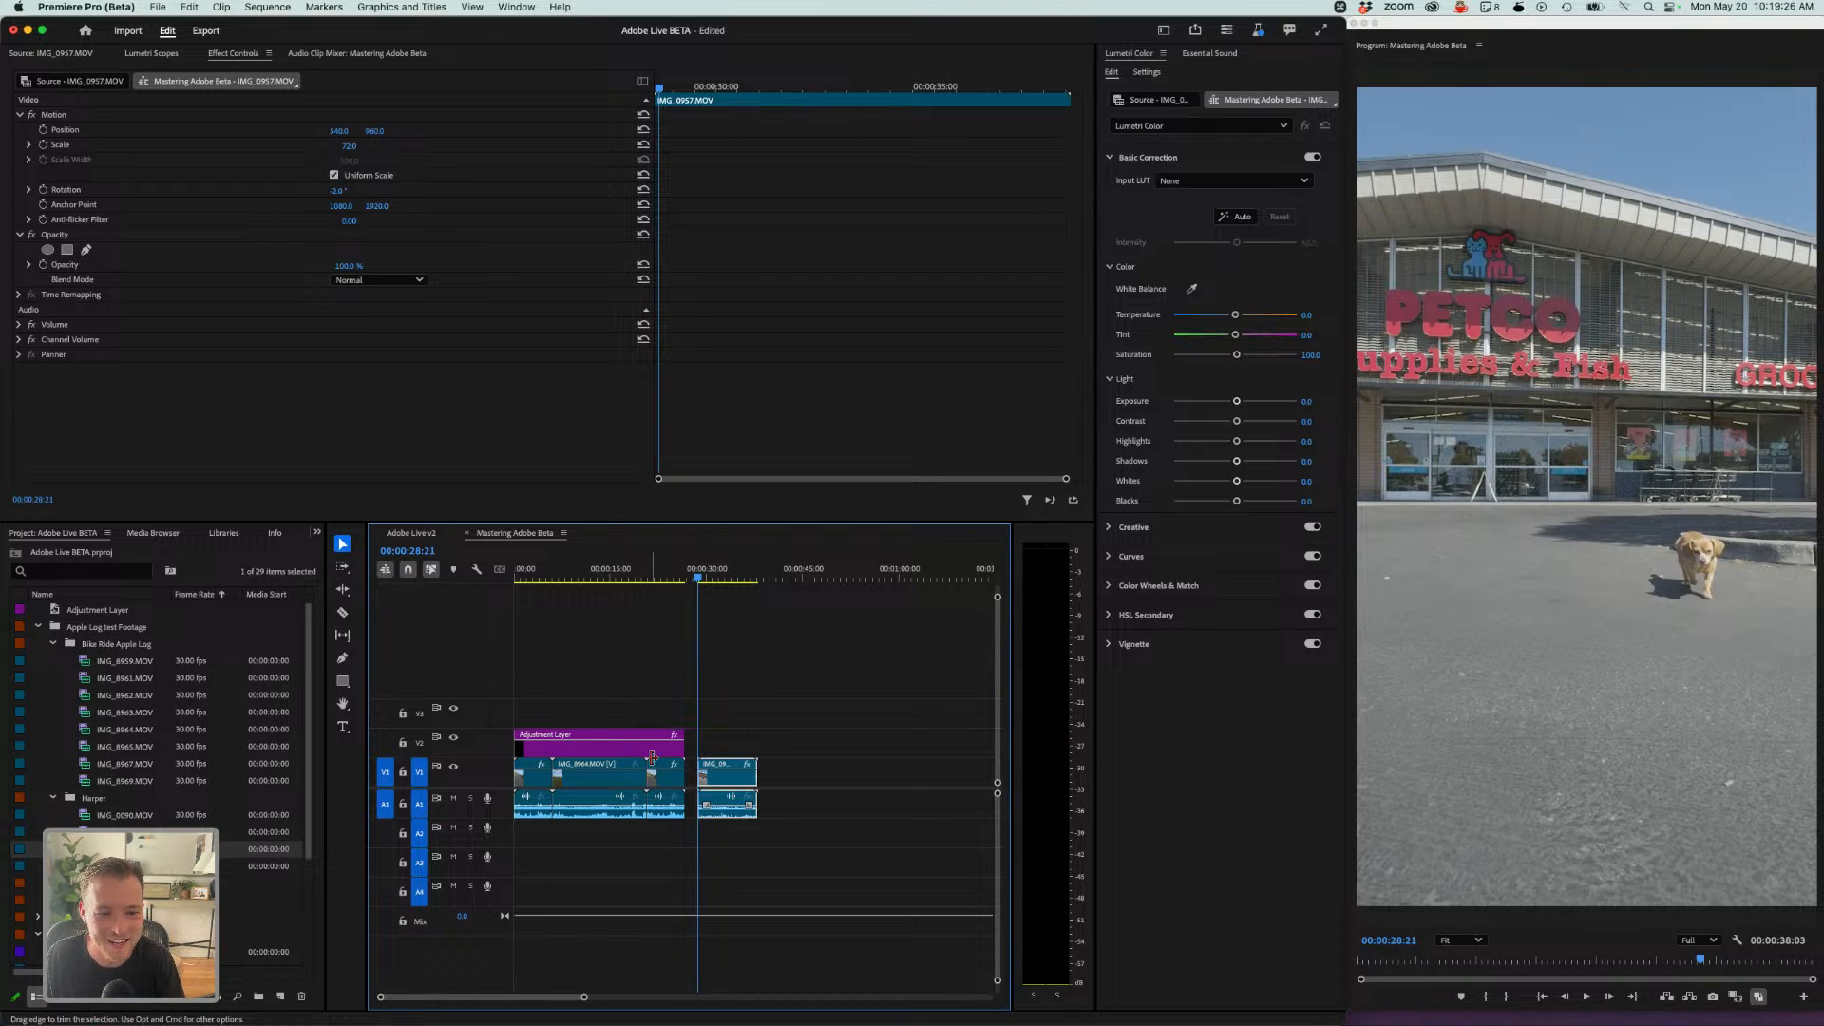
- Extend the adjustment layer over IMG_0957 and split it at the start of that clip, selecting the new segment
left_click_drag(688, 730, 771, 732)
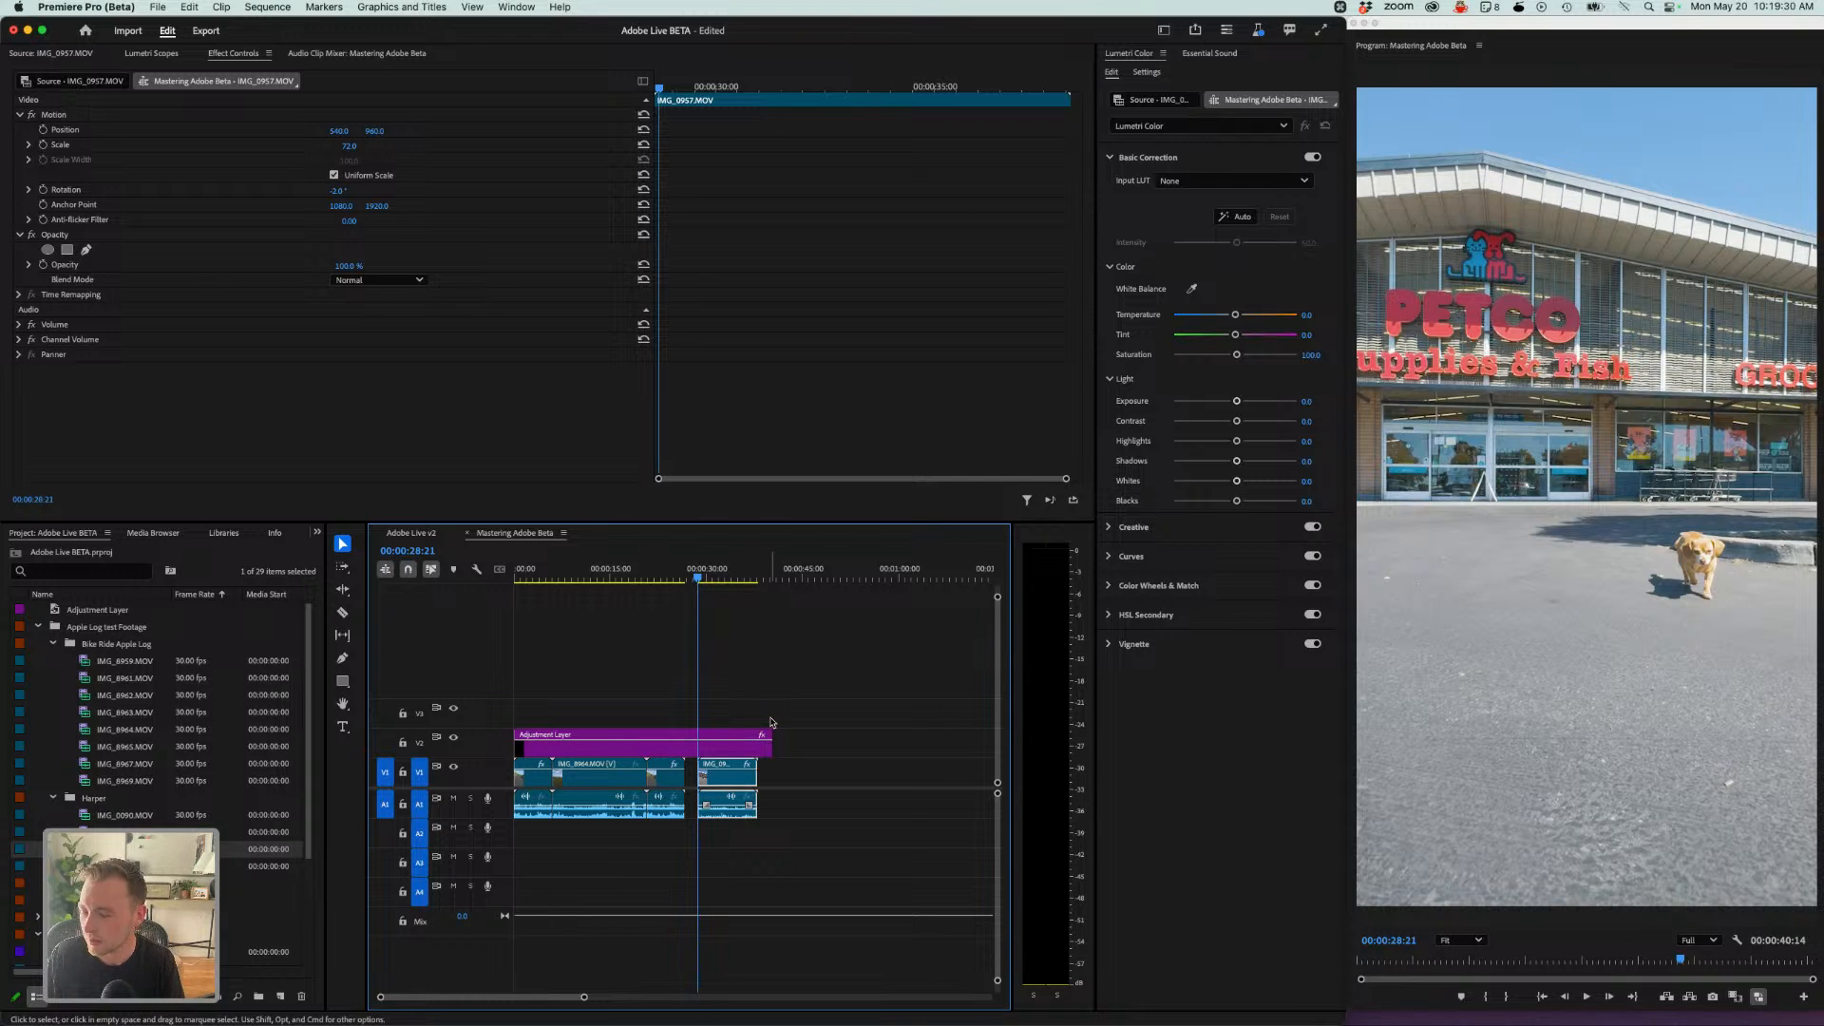
key("c")
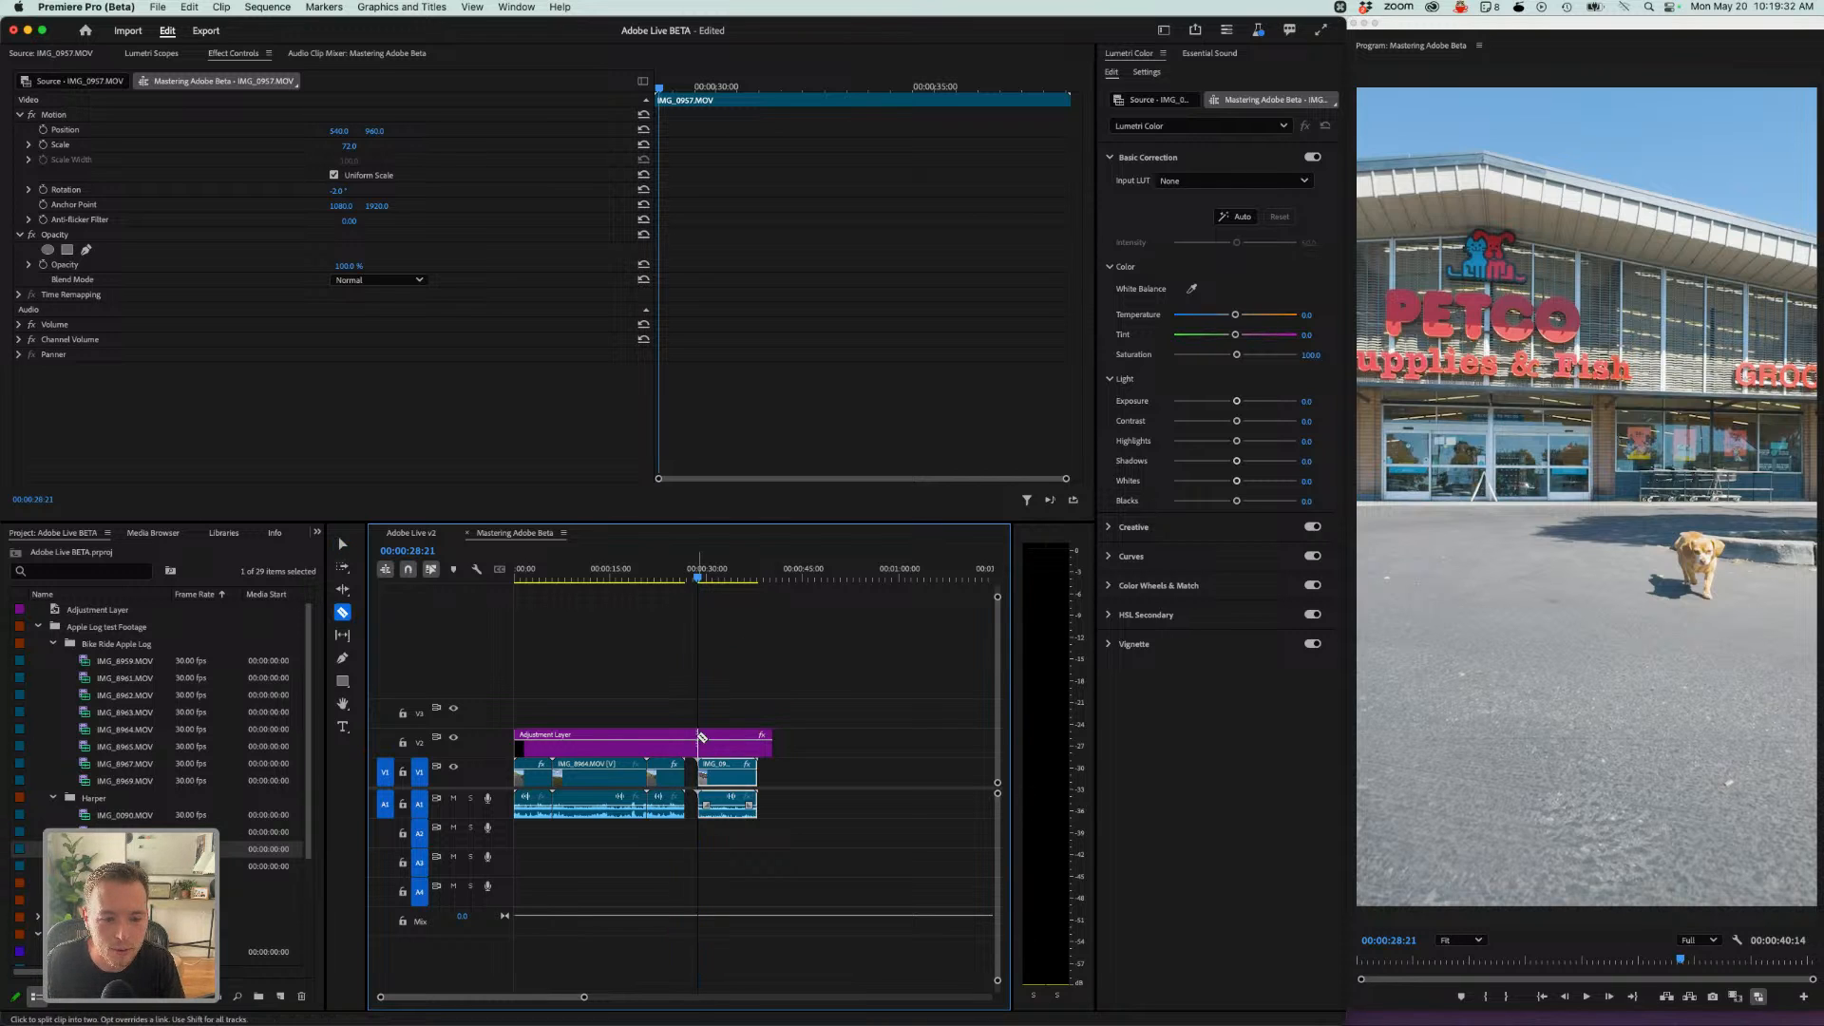
left_click(704, 737)
key("v")
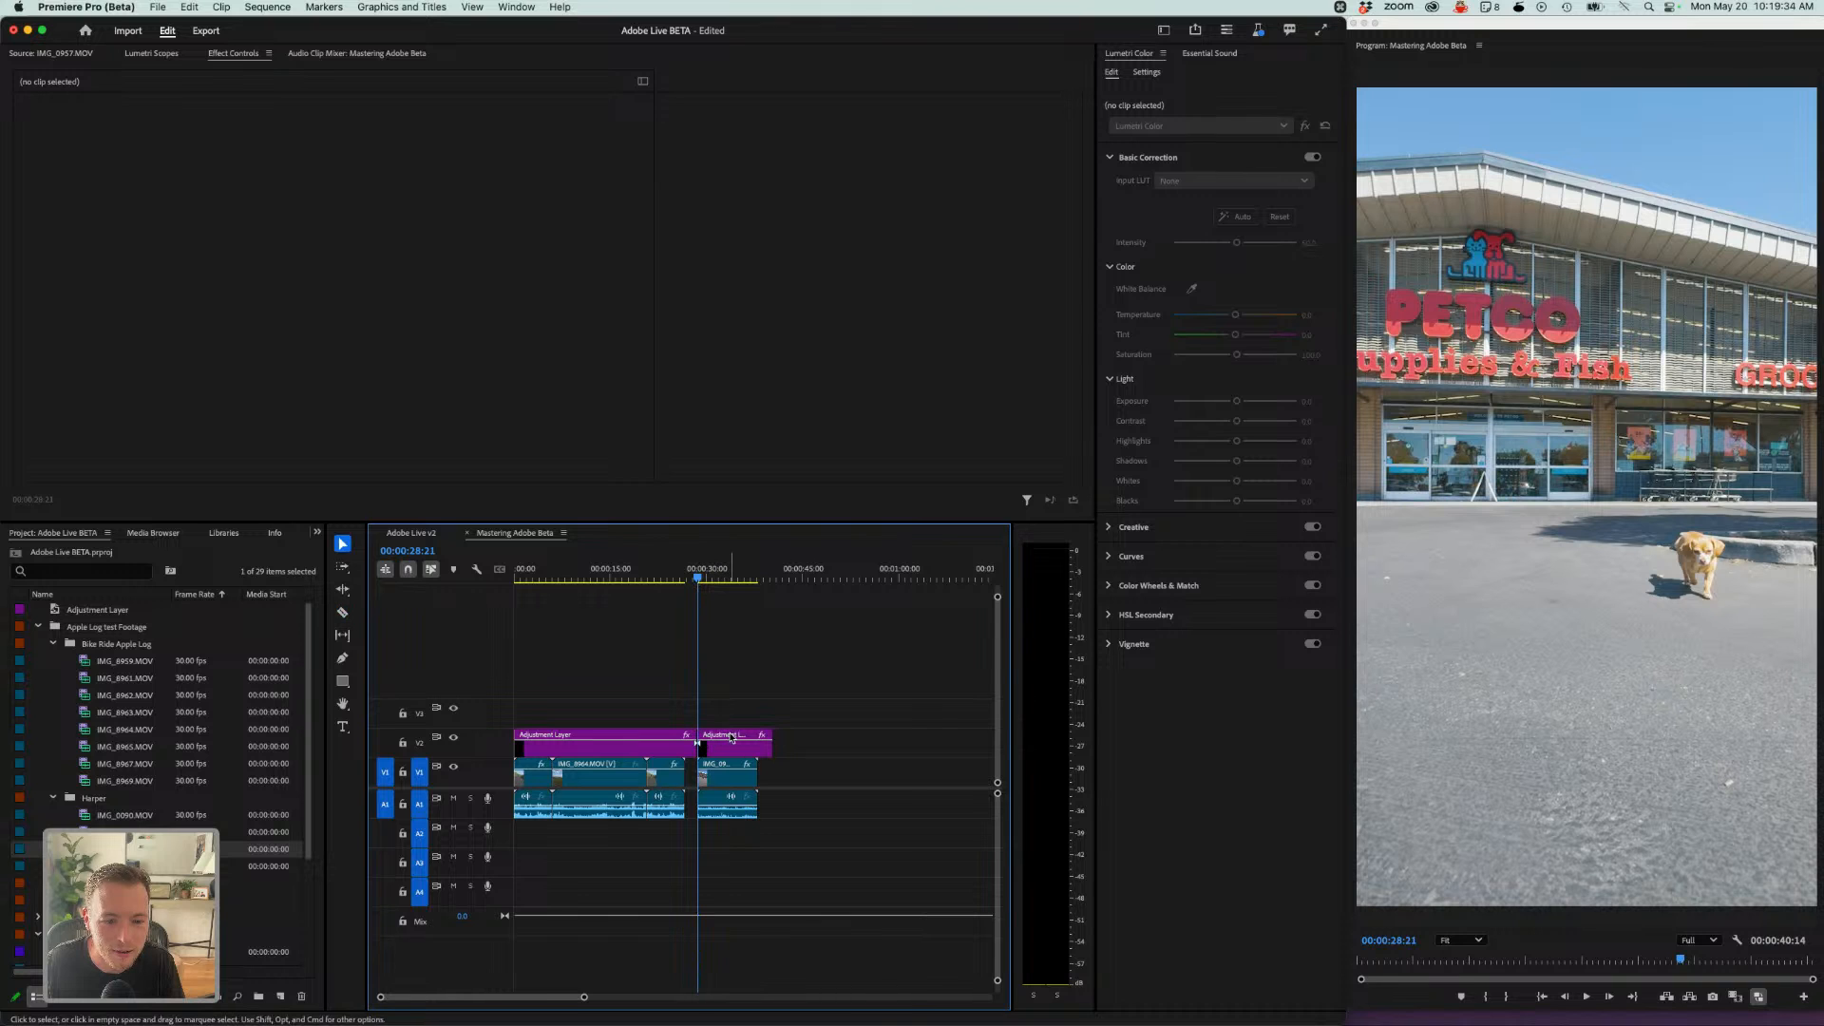
left_click(727, 741)
- Lower the exposure of the adjustment-layer segment over IMG_0957 in Basic Correction
left_click(719, 575)
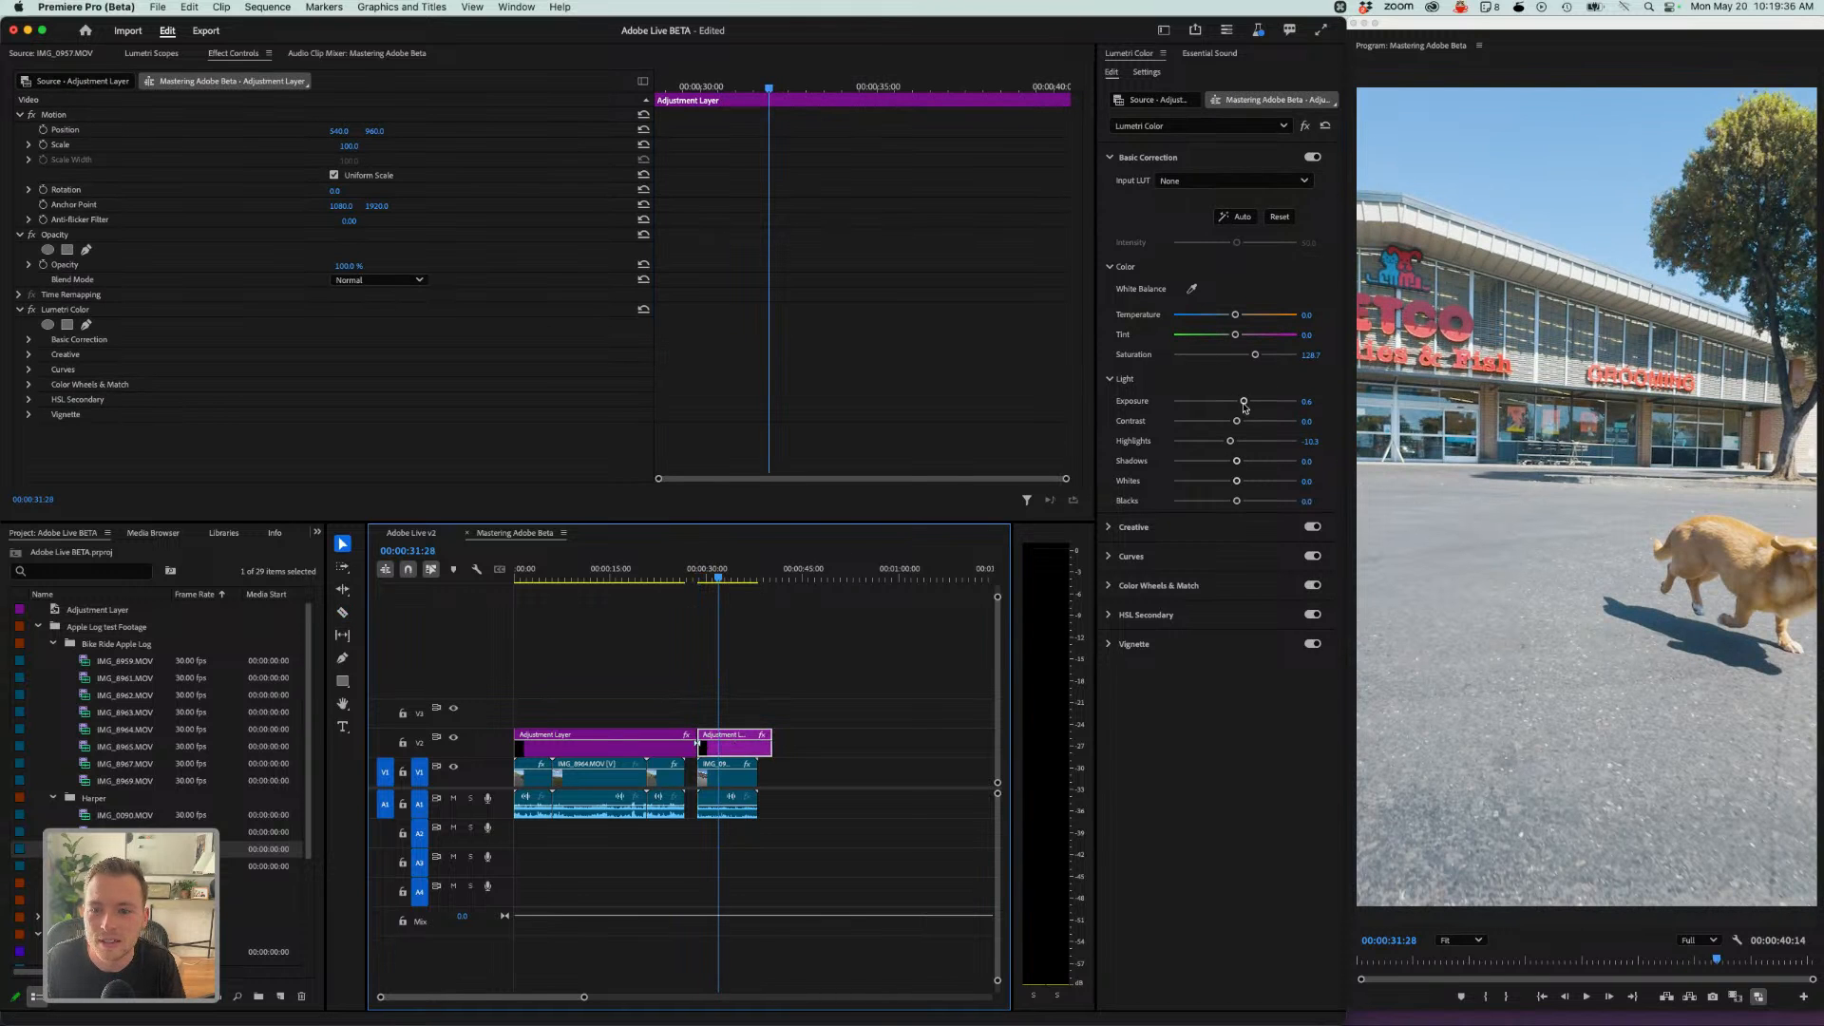
left_click_drag(1244, 401, 1220, 444)
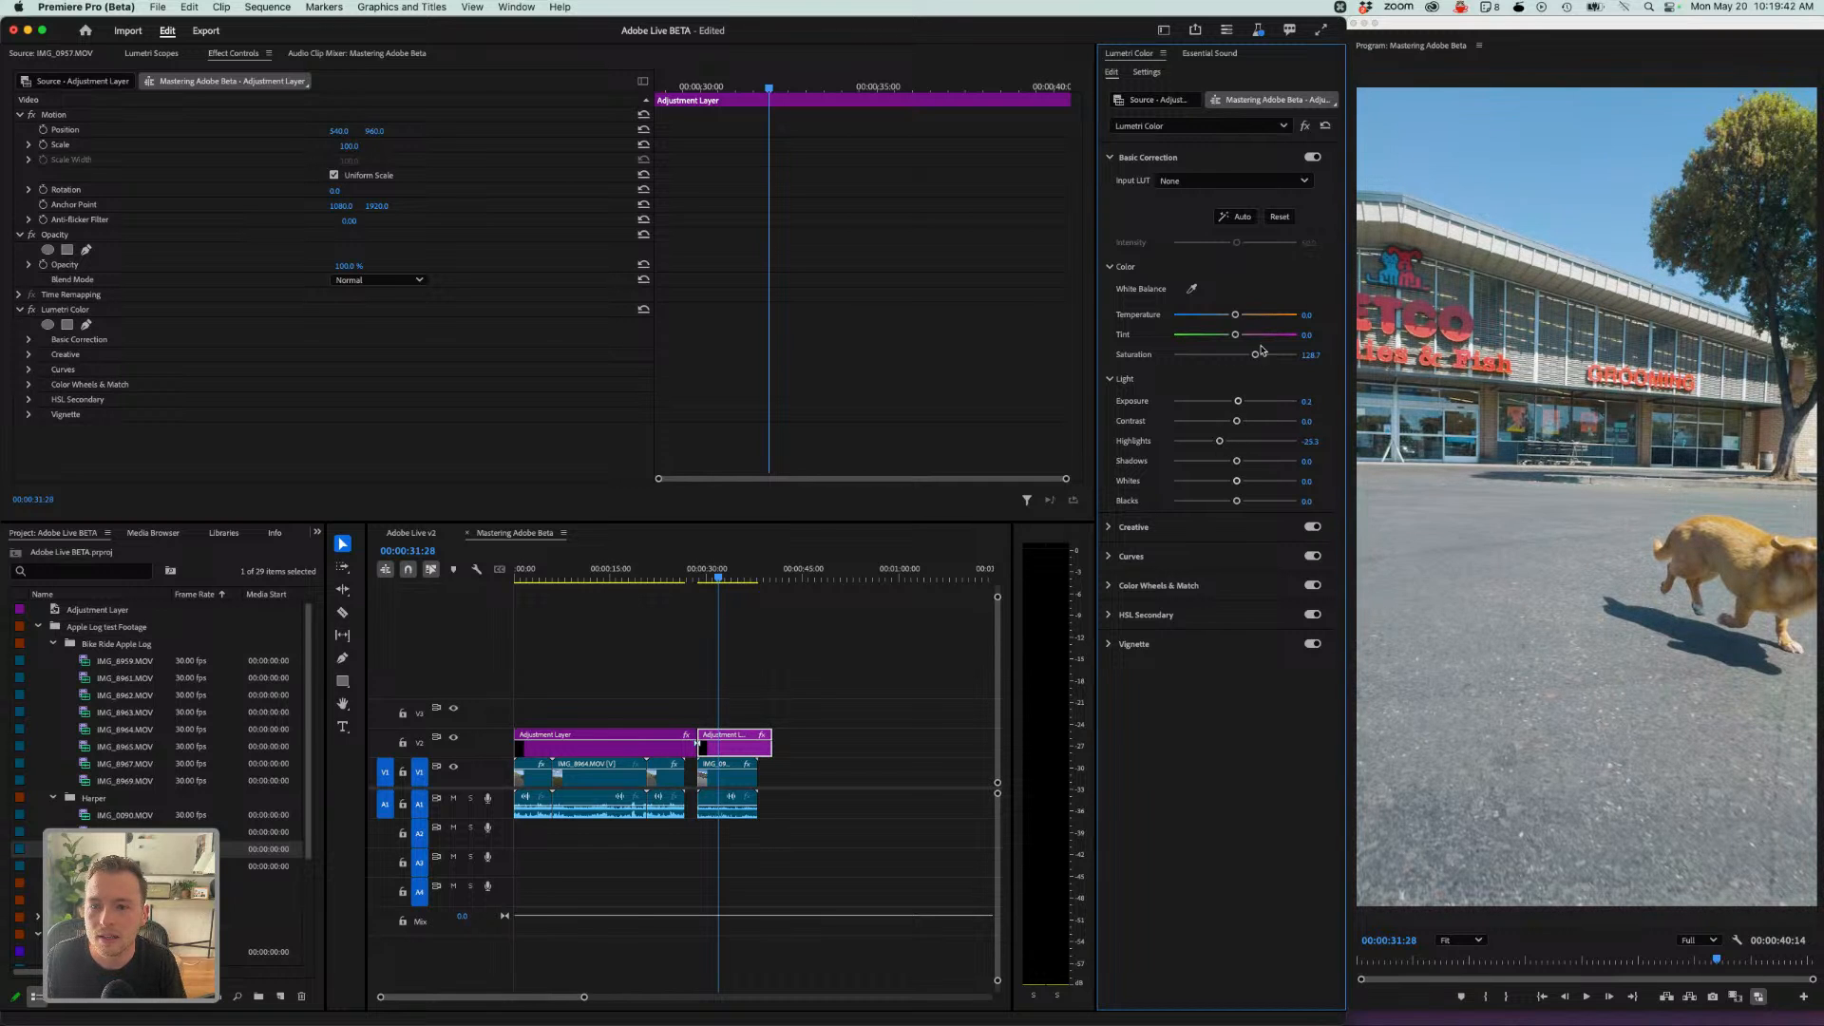
left_click_drag(1256, 356, 1254, 361)
- Set the Creative look intensity of that adjustment-layer segment to 0
left_click(1134, 529)
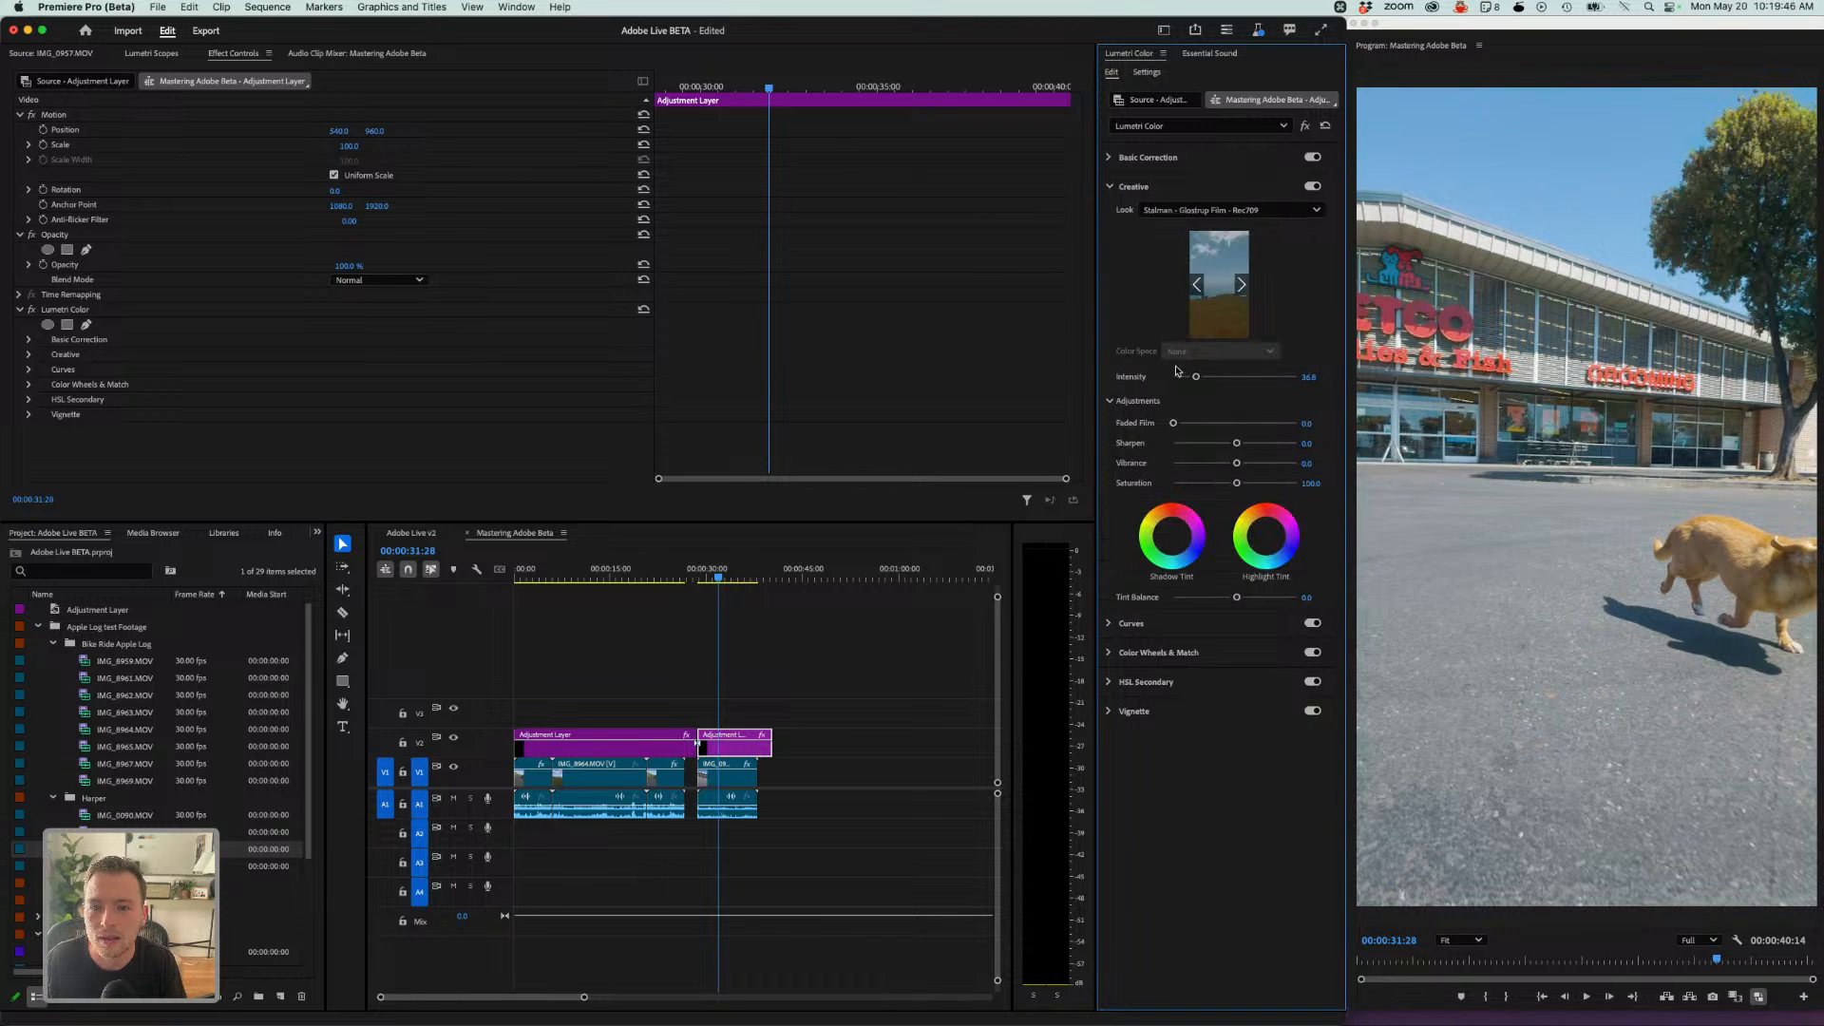
left_click_drag(1196, 377, 1153, 388)
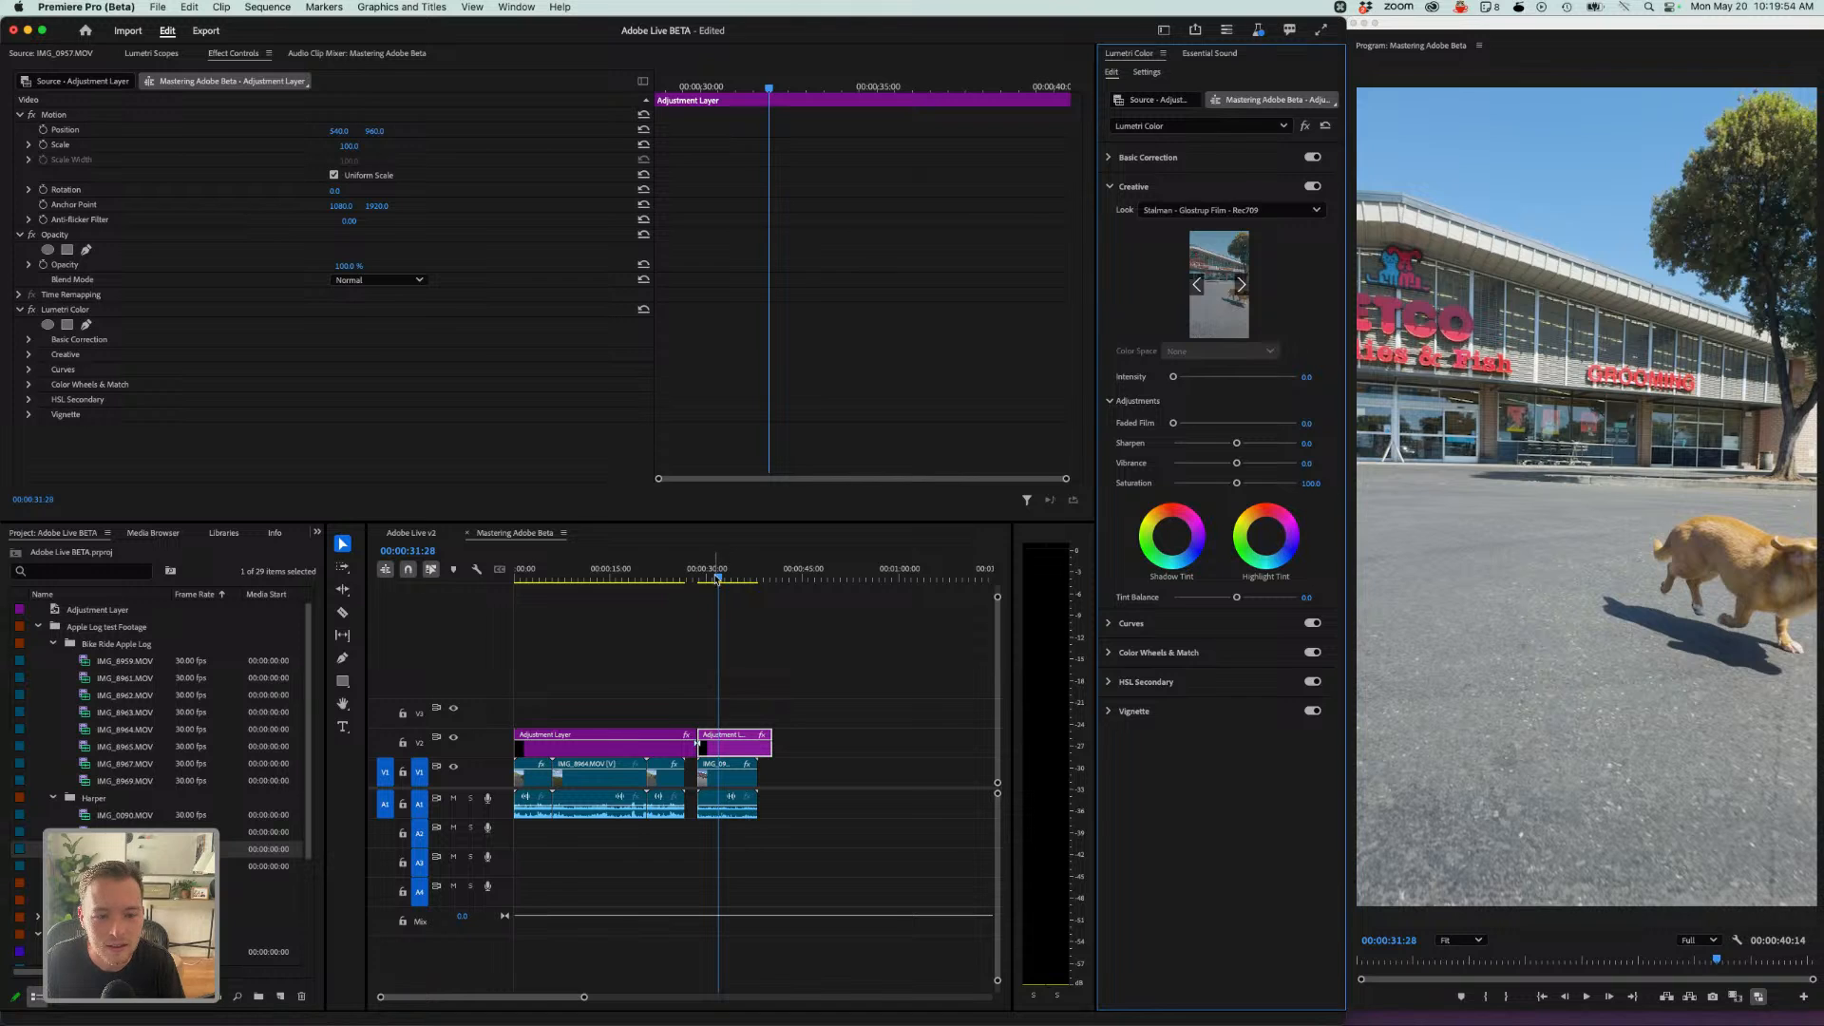
- Toggle the second adjustment-layer segment off and on to compare the IMG_0957 grade
left_click_drag(717, 576, 698, 577)
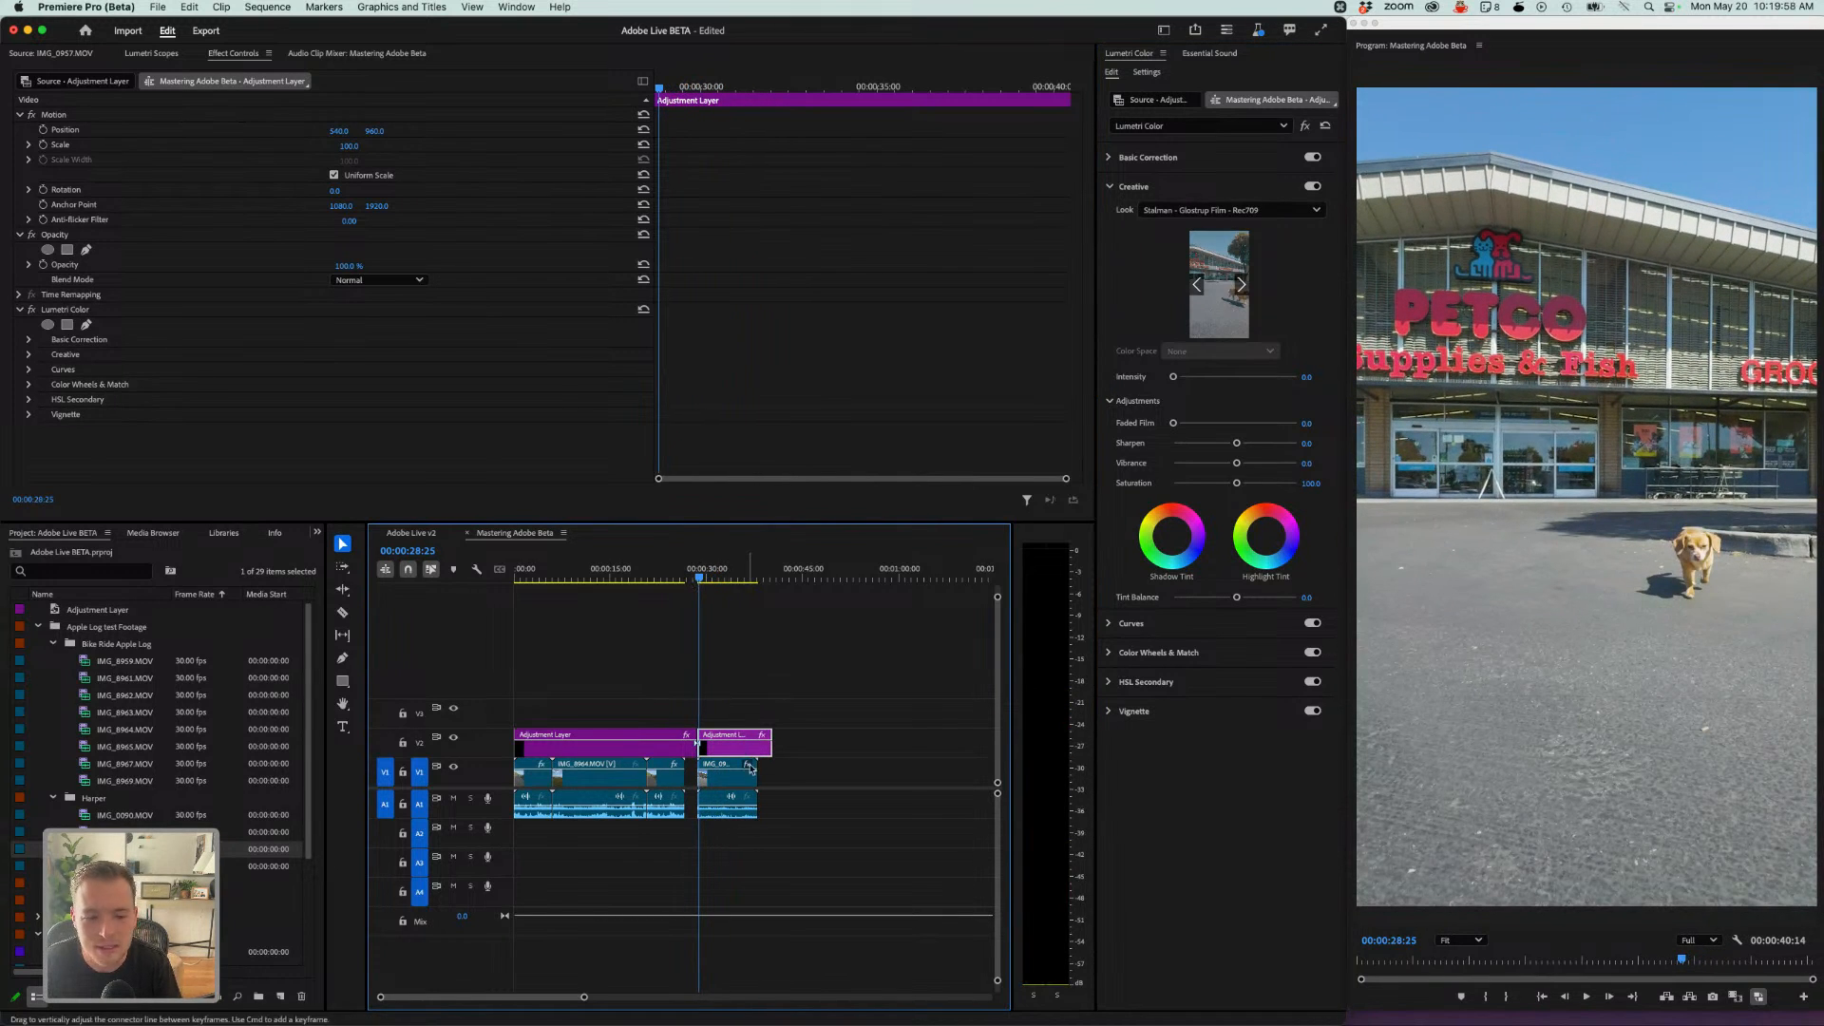
key("shift+super+e")
key("shift+super+e")
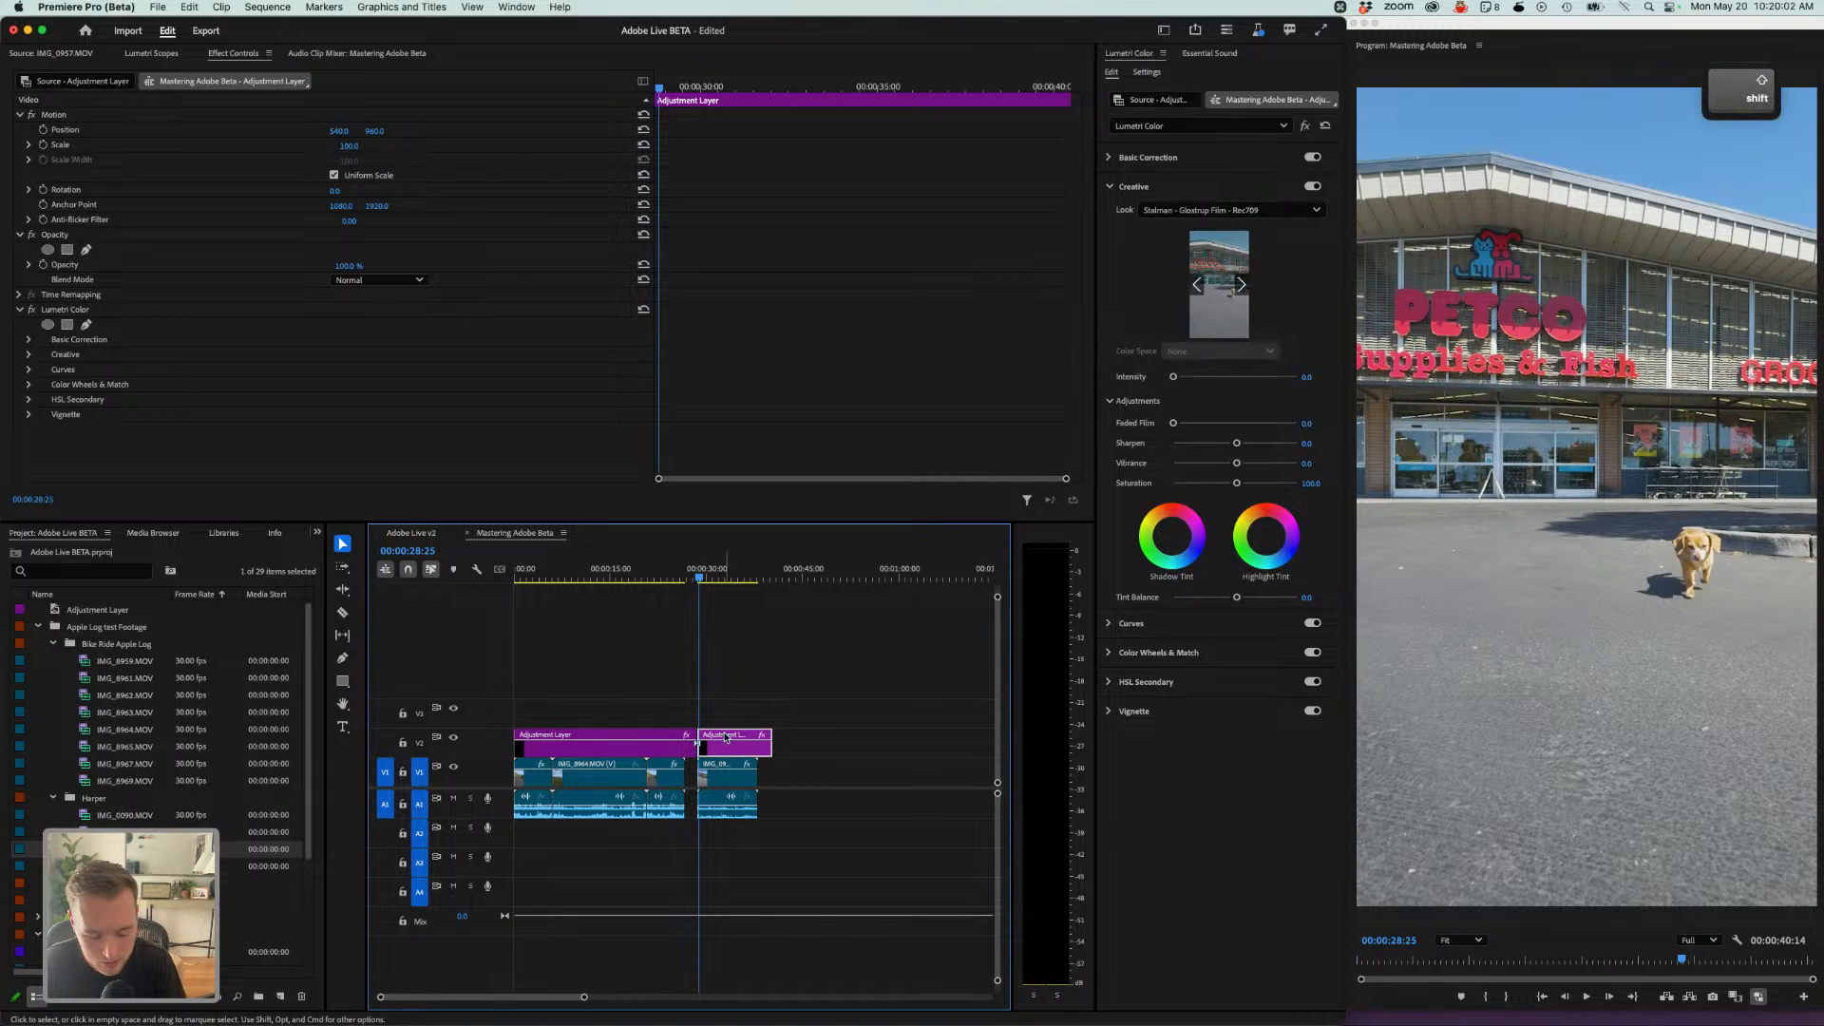
- Disable and re-enable the second adjustment-layer segment once more and play back the IMG_0957 section to compare
key("shift+super+e")
key("shift+super+e")
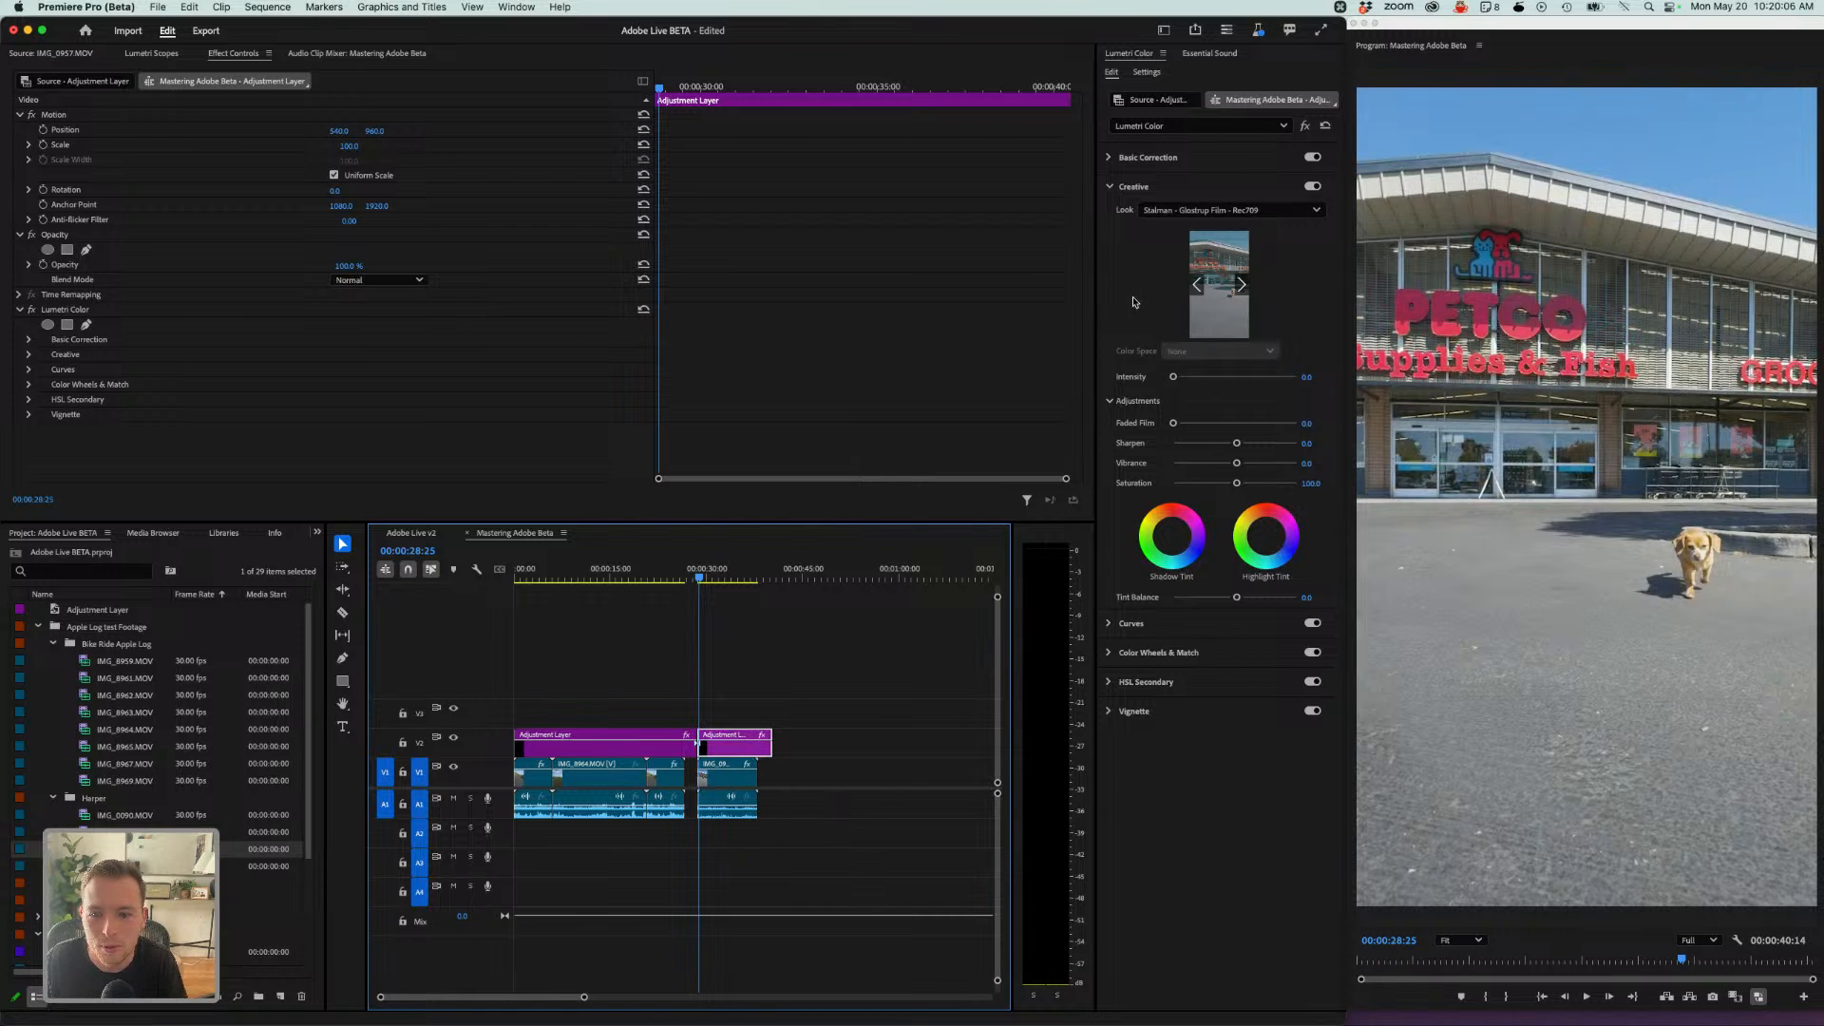
key("space")
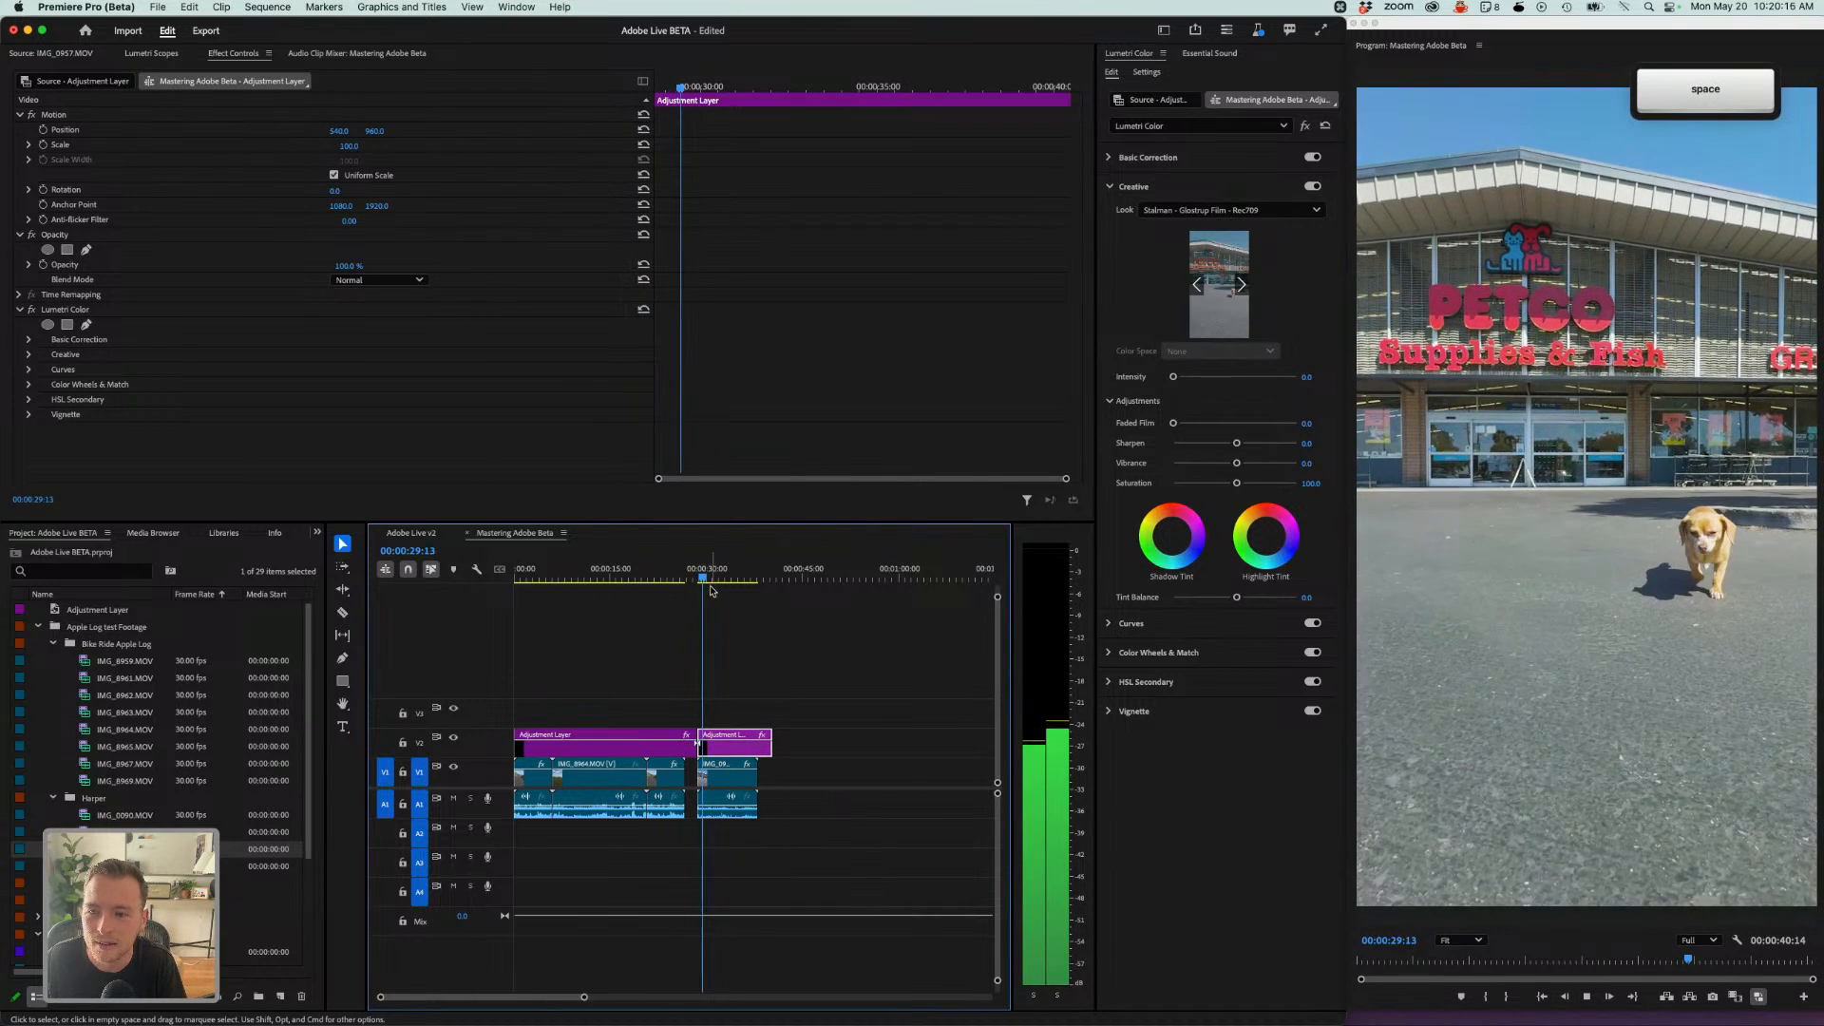
key("space")
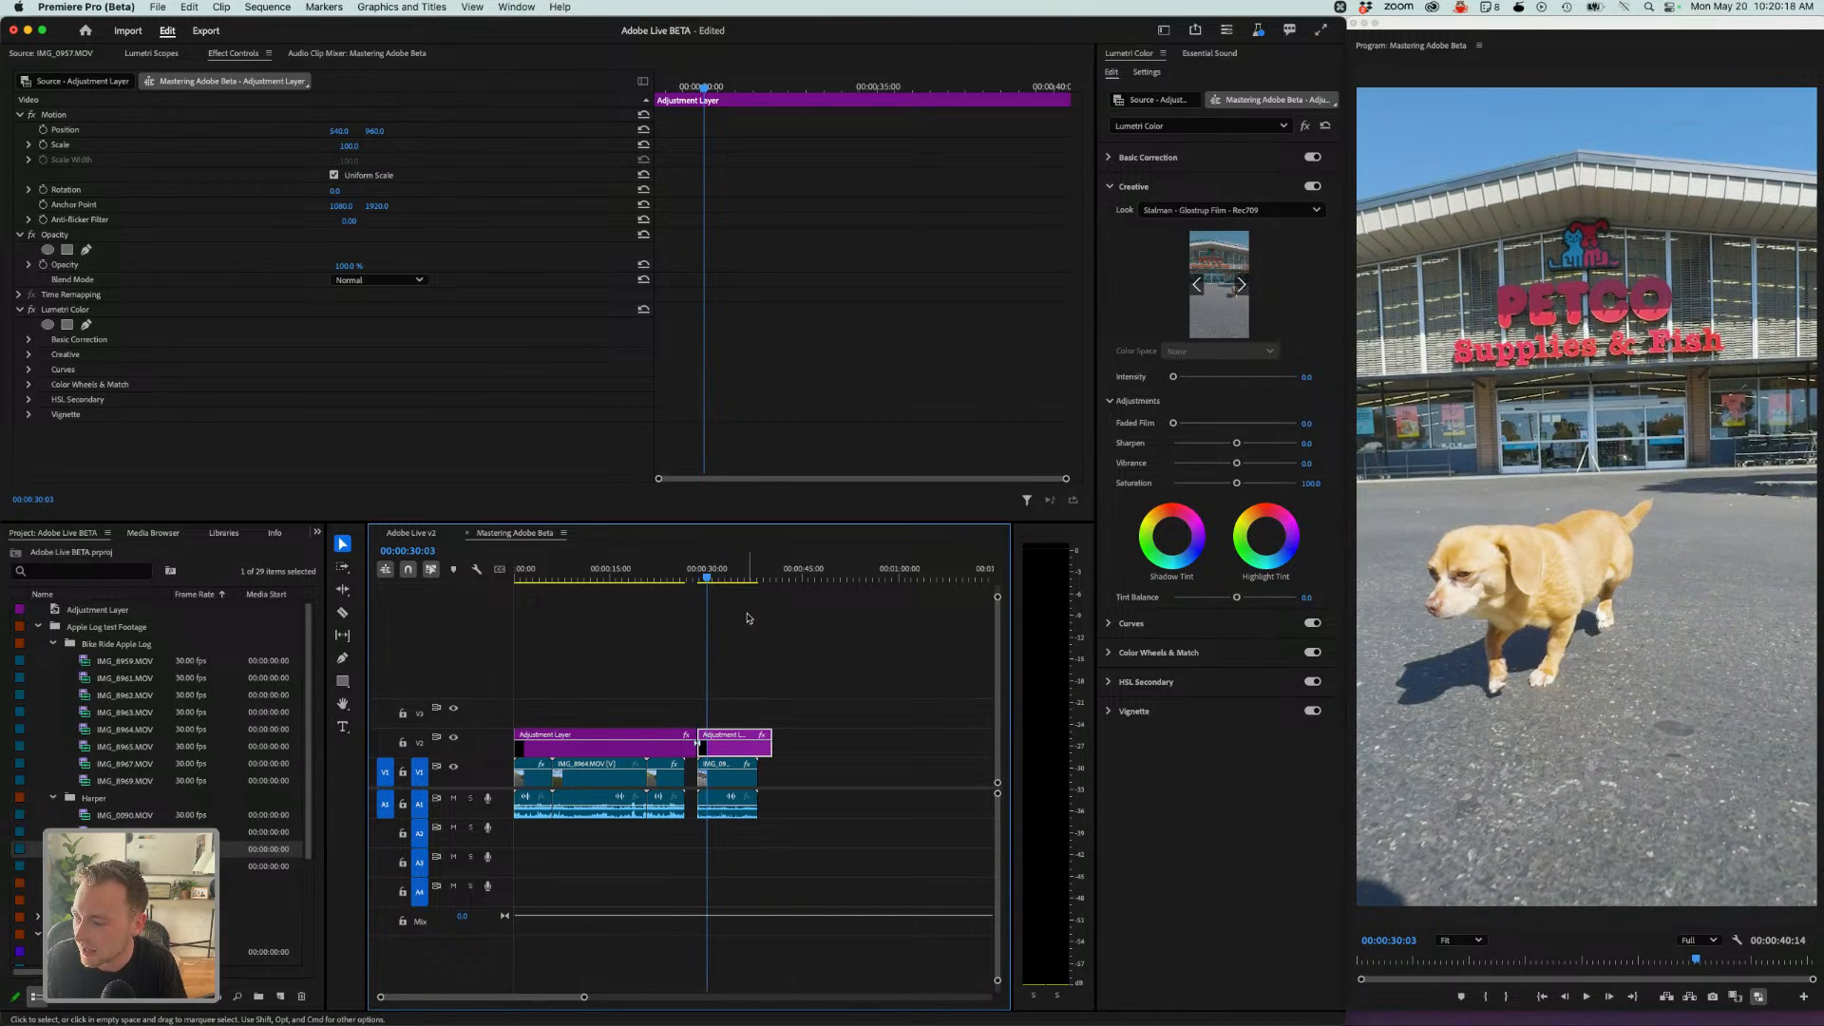
- Lower the shadow point on the RGB curve of the adjustment-layer segment over IMG_0957
left_click(1148, 73)
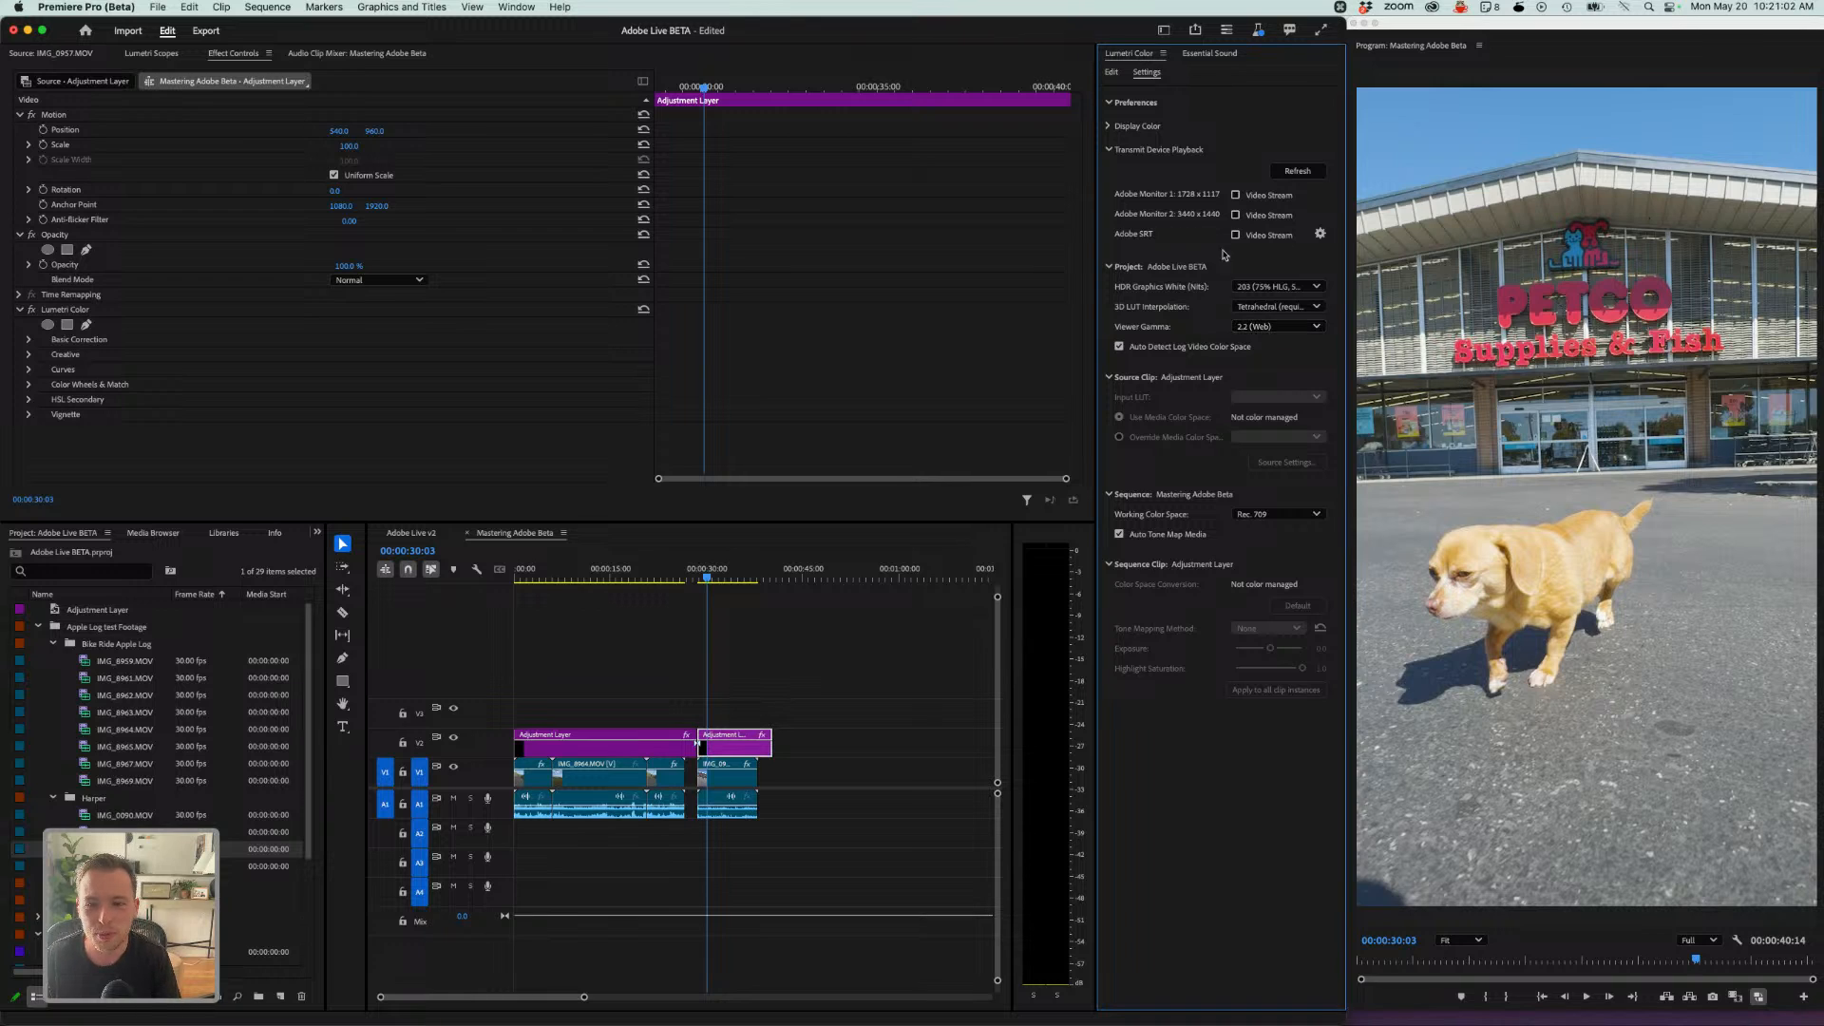
left_click(1111, 73)
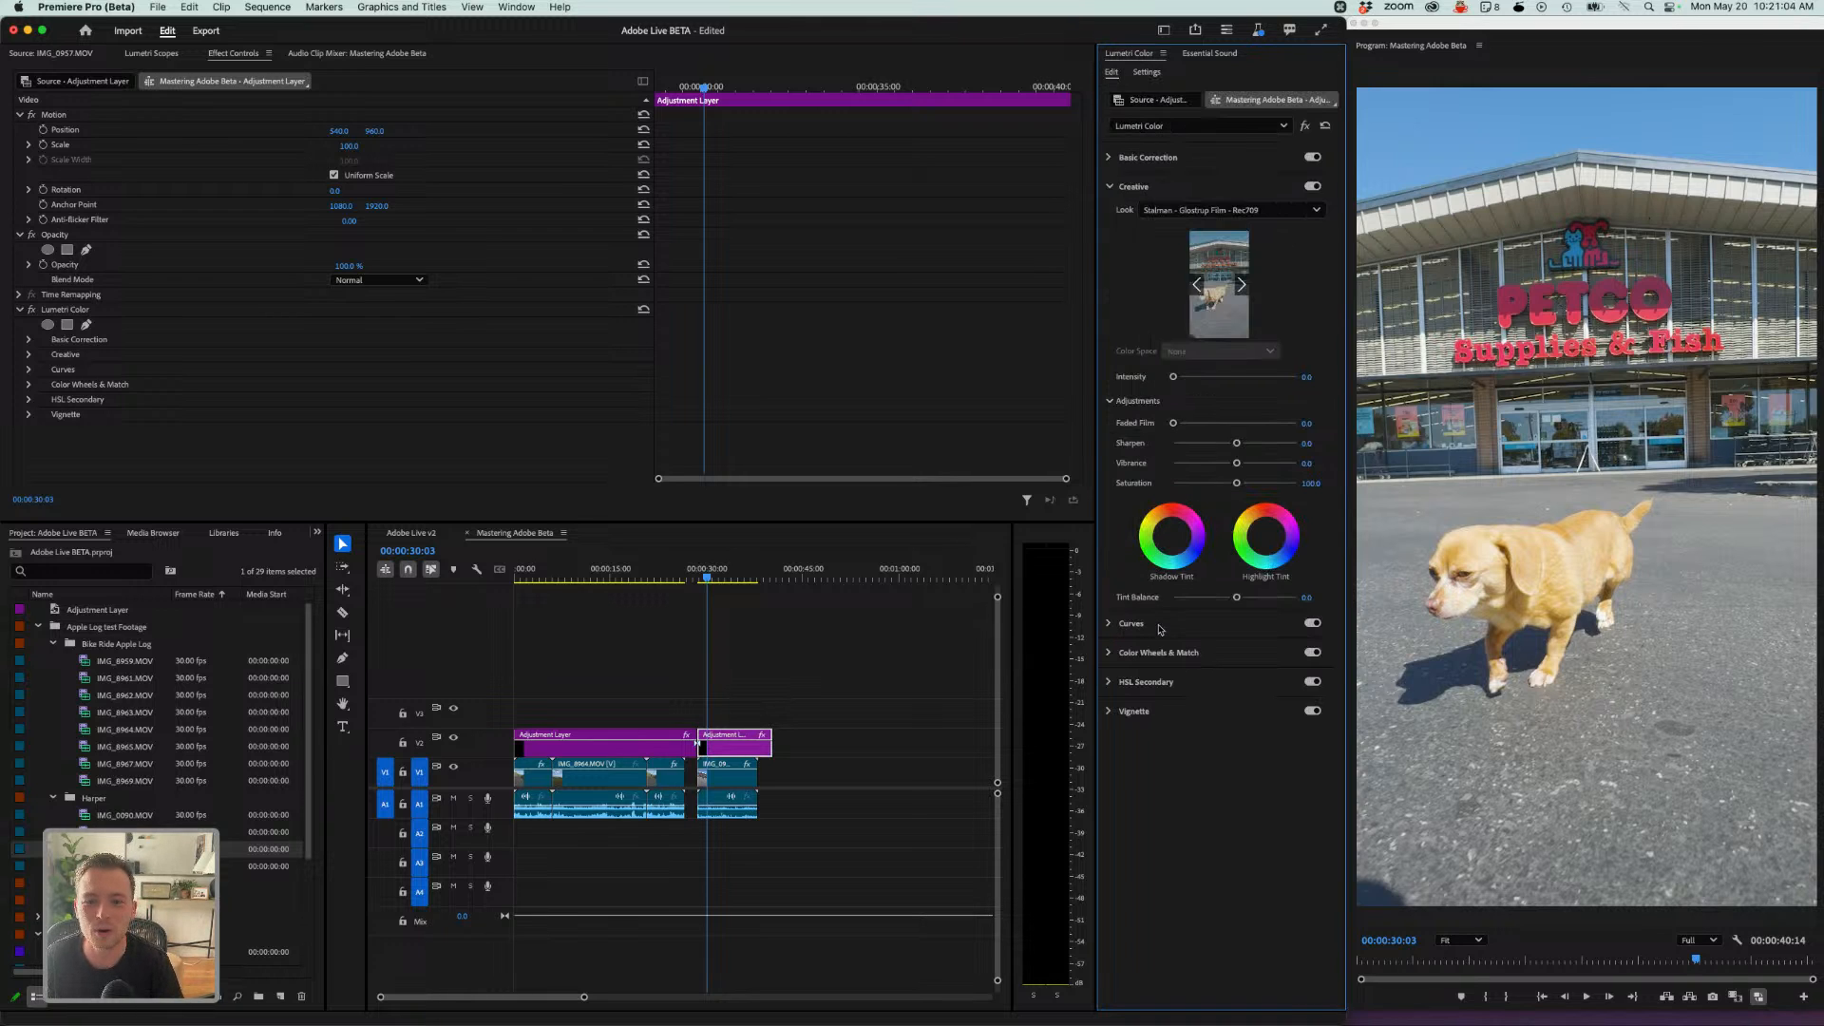
left_click(1120, 624)
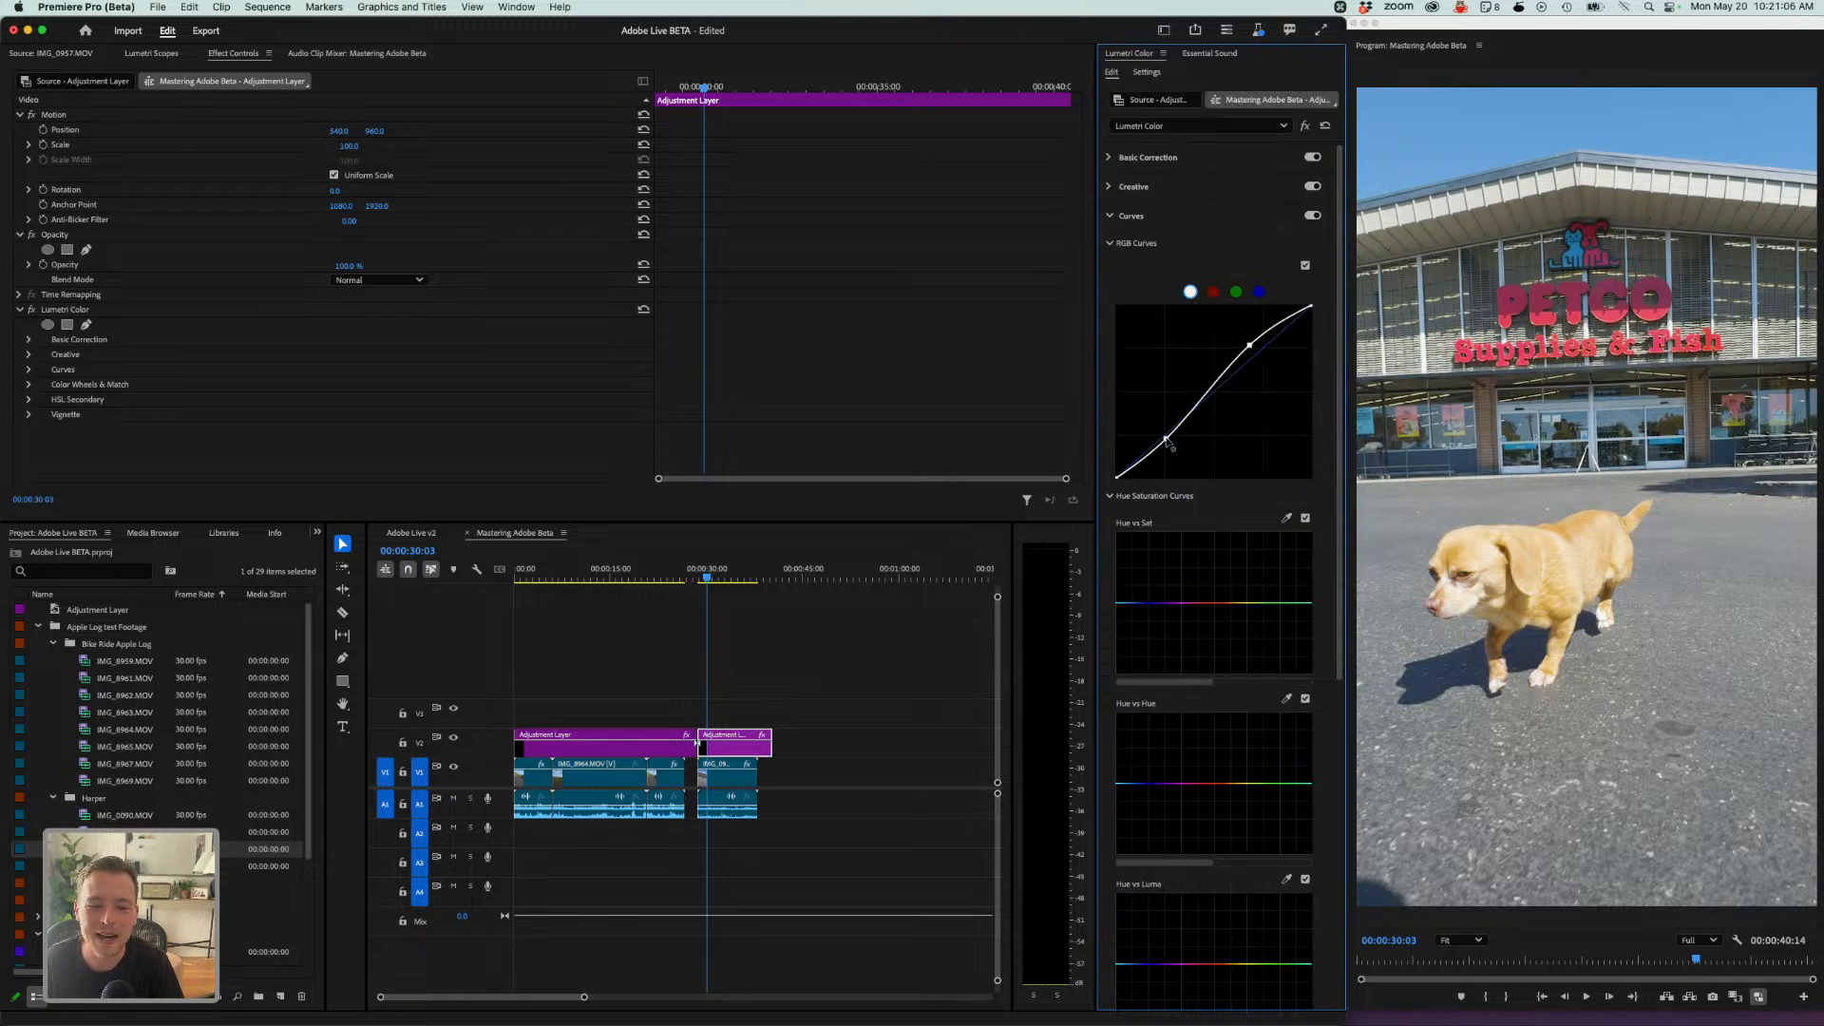
left_click_drag(1168, 440, 1176, 452)
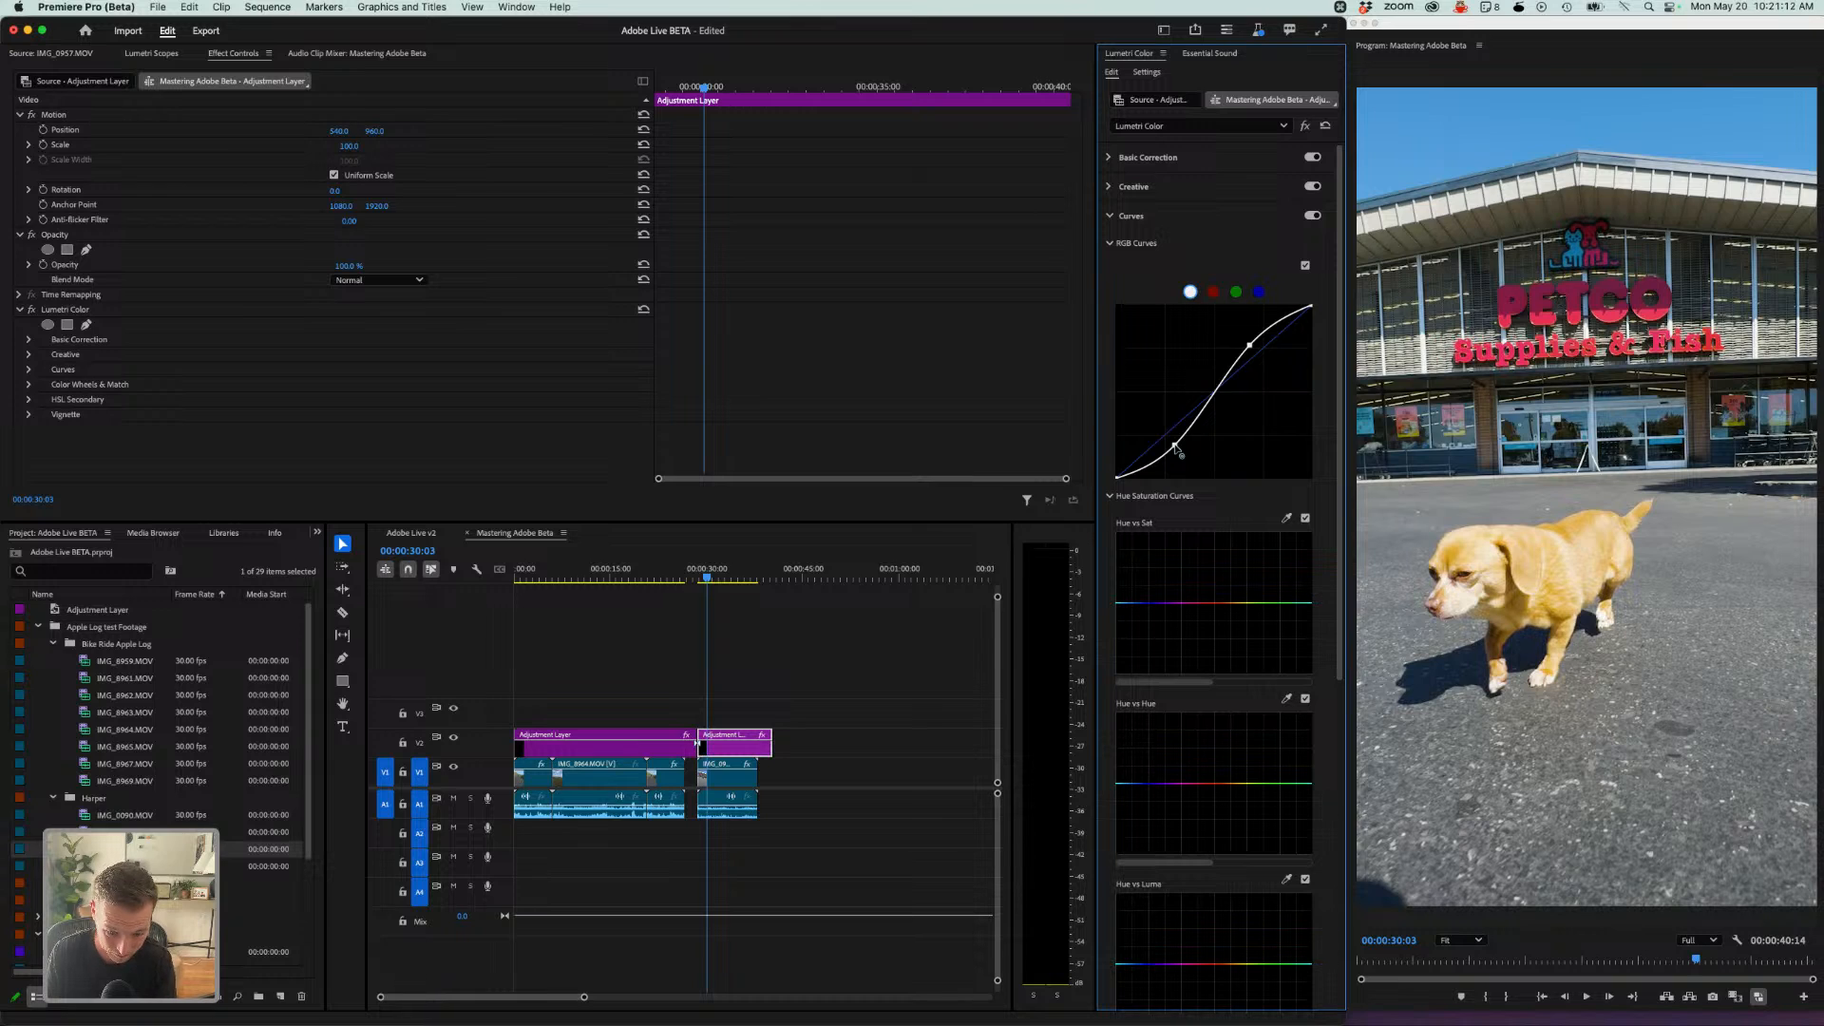
- Compare the Viewer Gamma options 2.4 (Broadcast), 2.2 (Web) and 1.96 (QuickTime), ending on 2.2 (Web)
left_click(1147, 73)
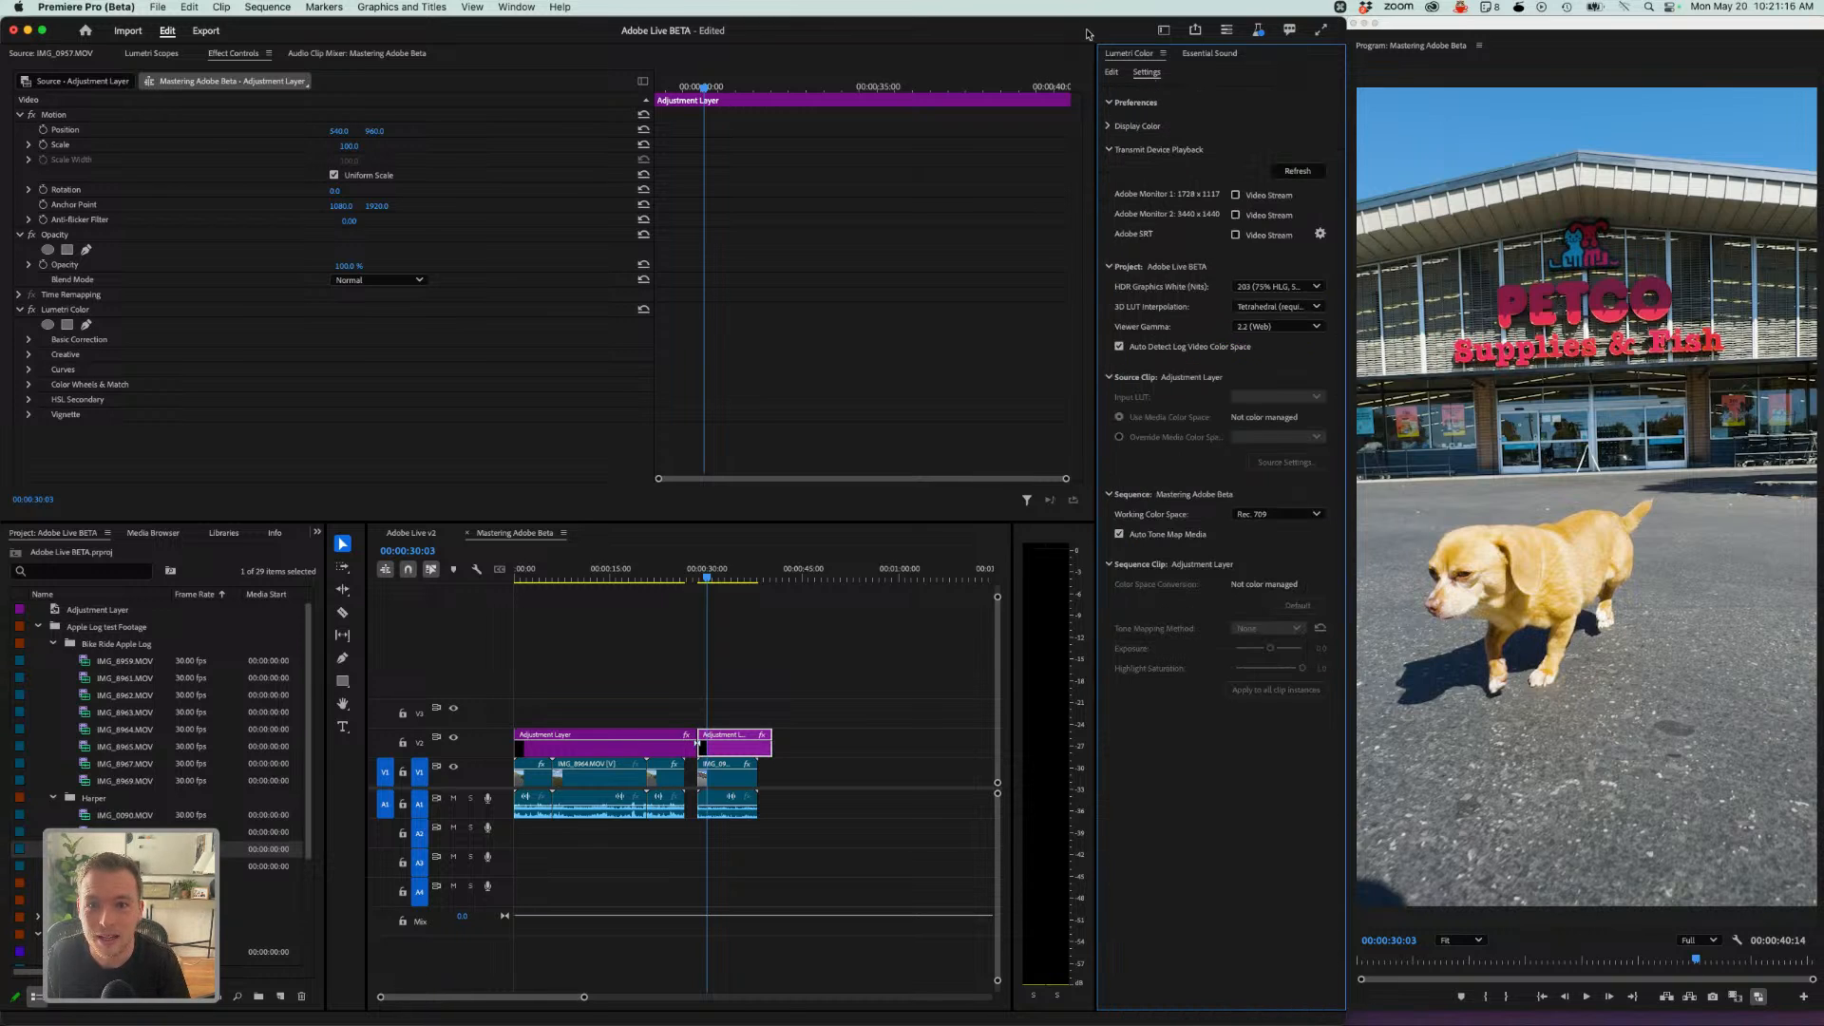
left_click(1264, 328)
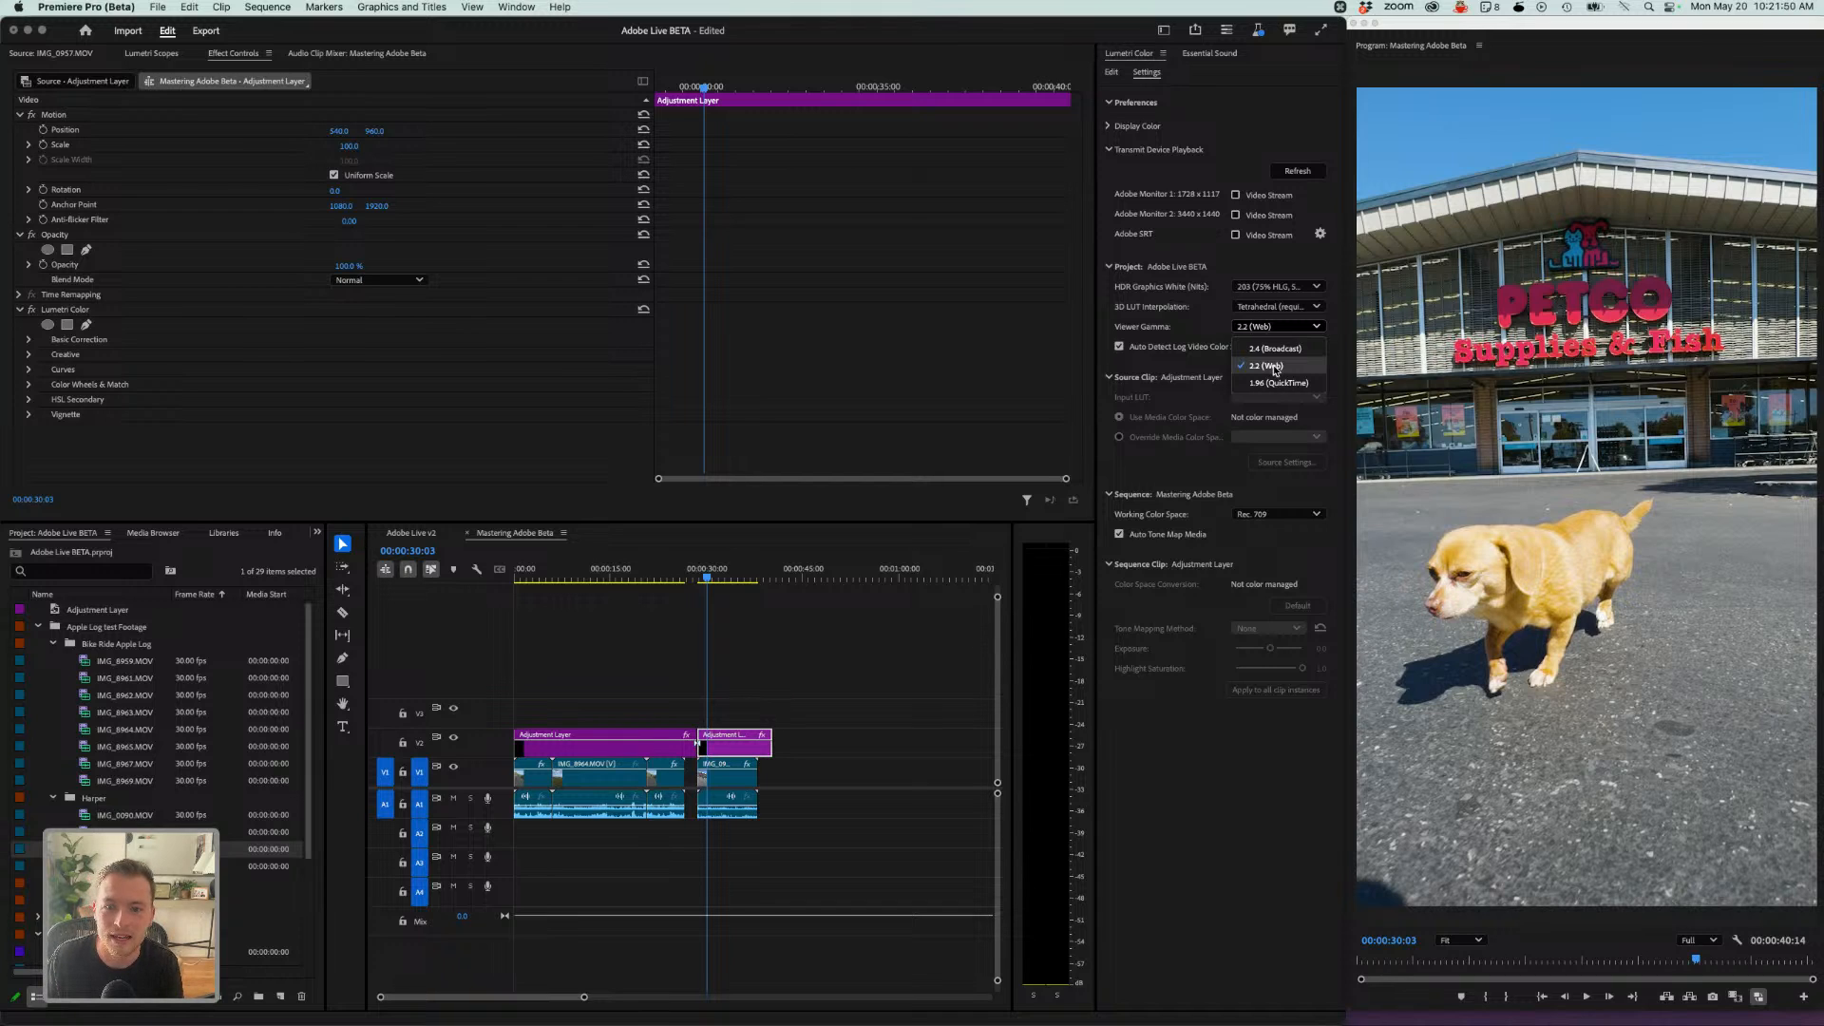
left_click(1269, 367)
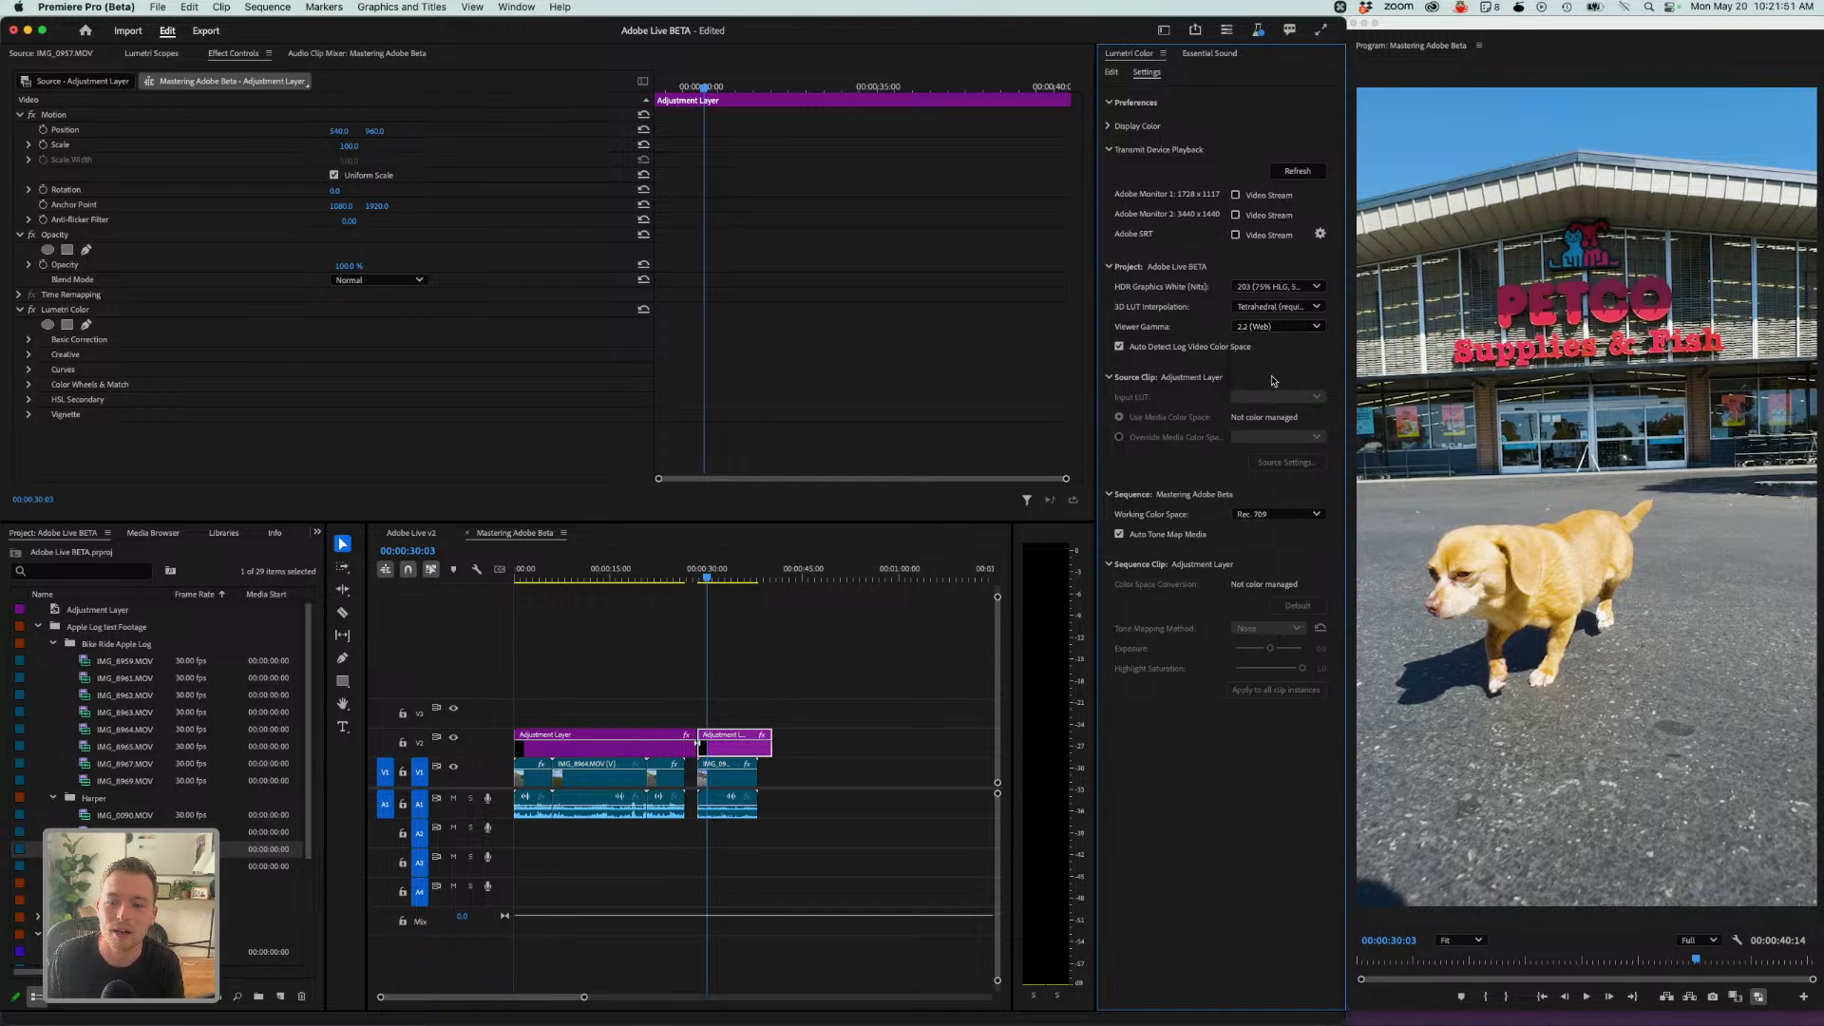
left_click(1273, 326)
left_click(1262, 346)
left_click(1261, 331)
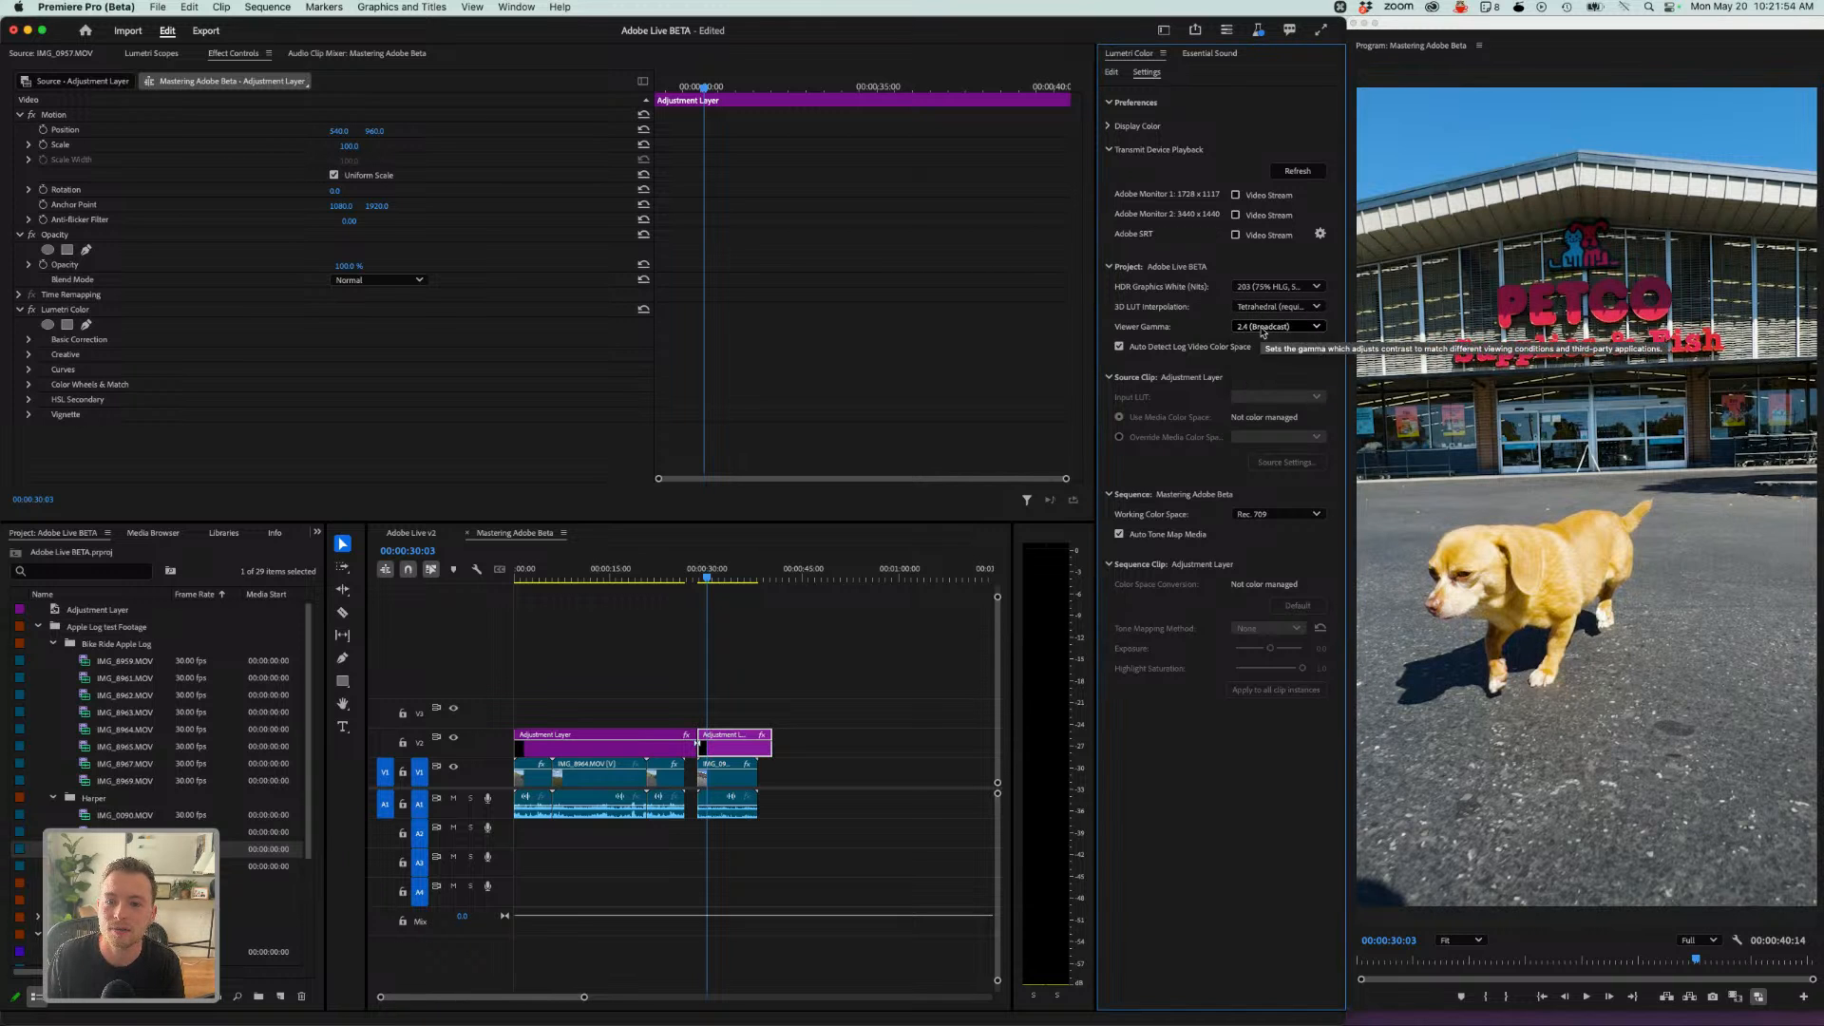
left_click(1268, 367)
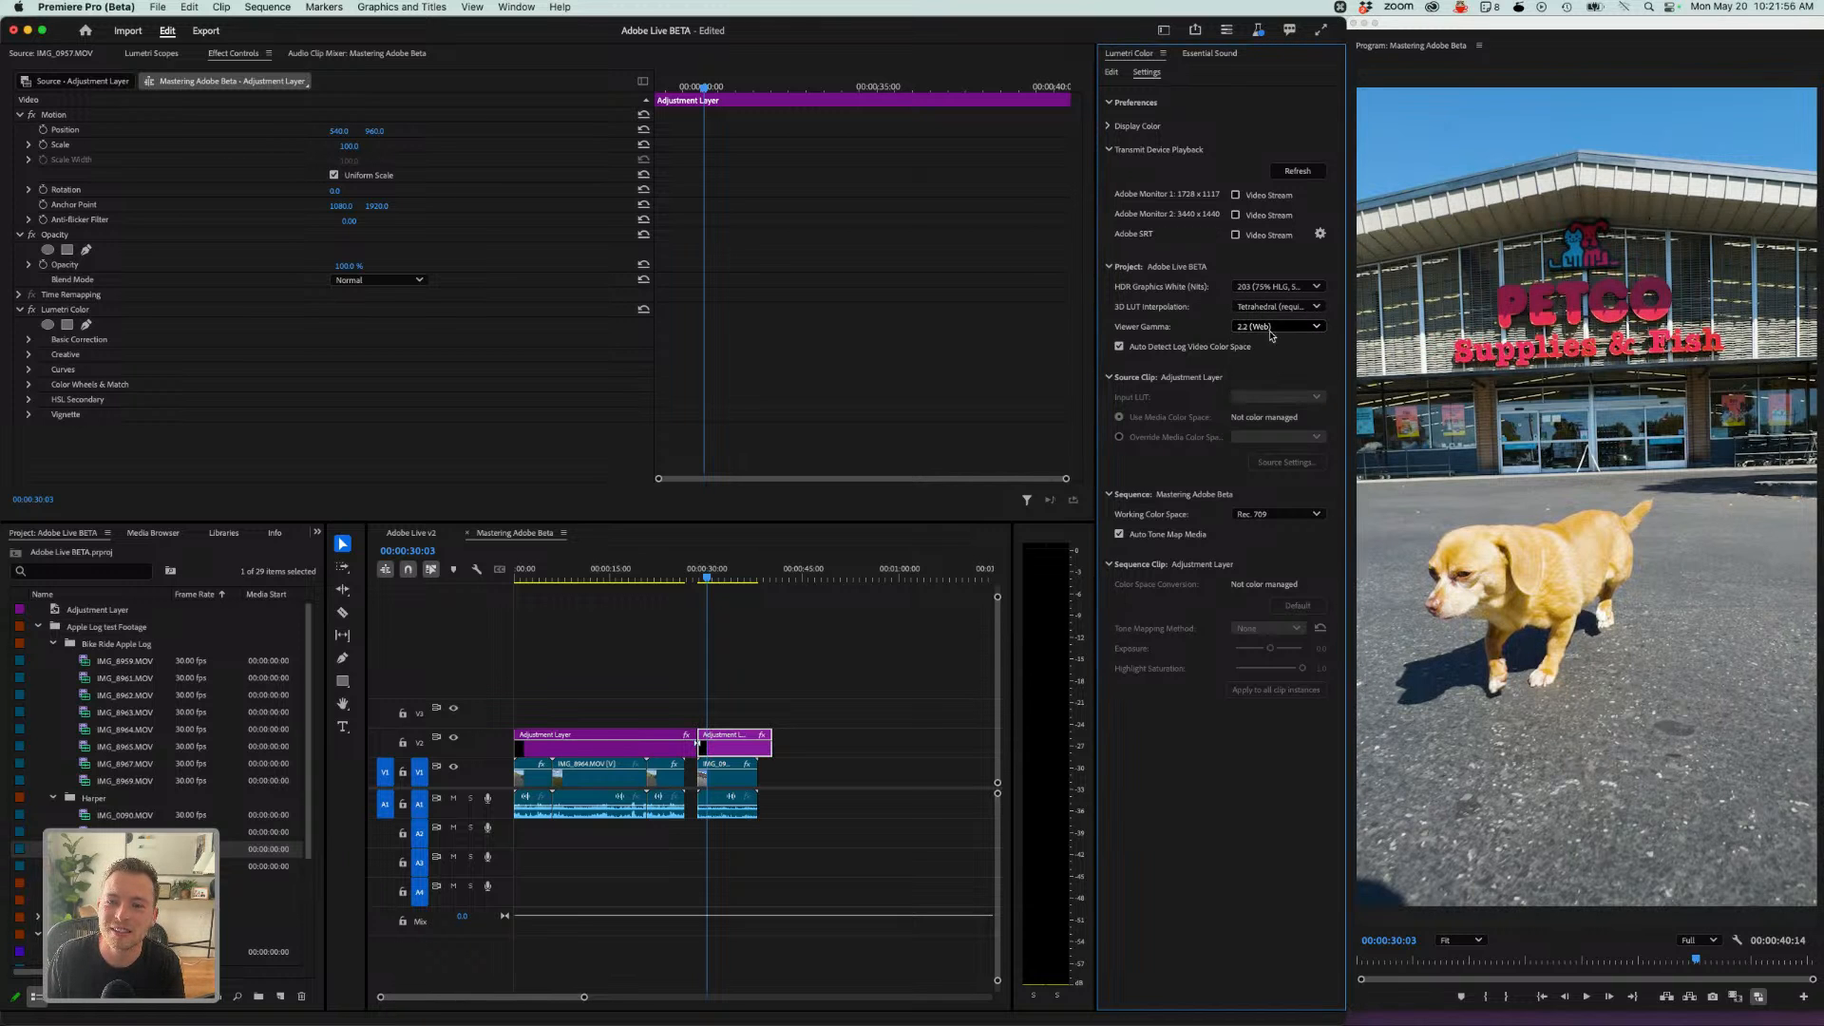
left_click(1272, 331)
left_click(1271, 384)
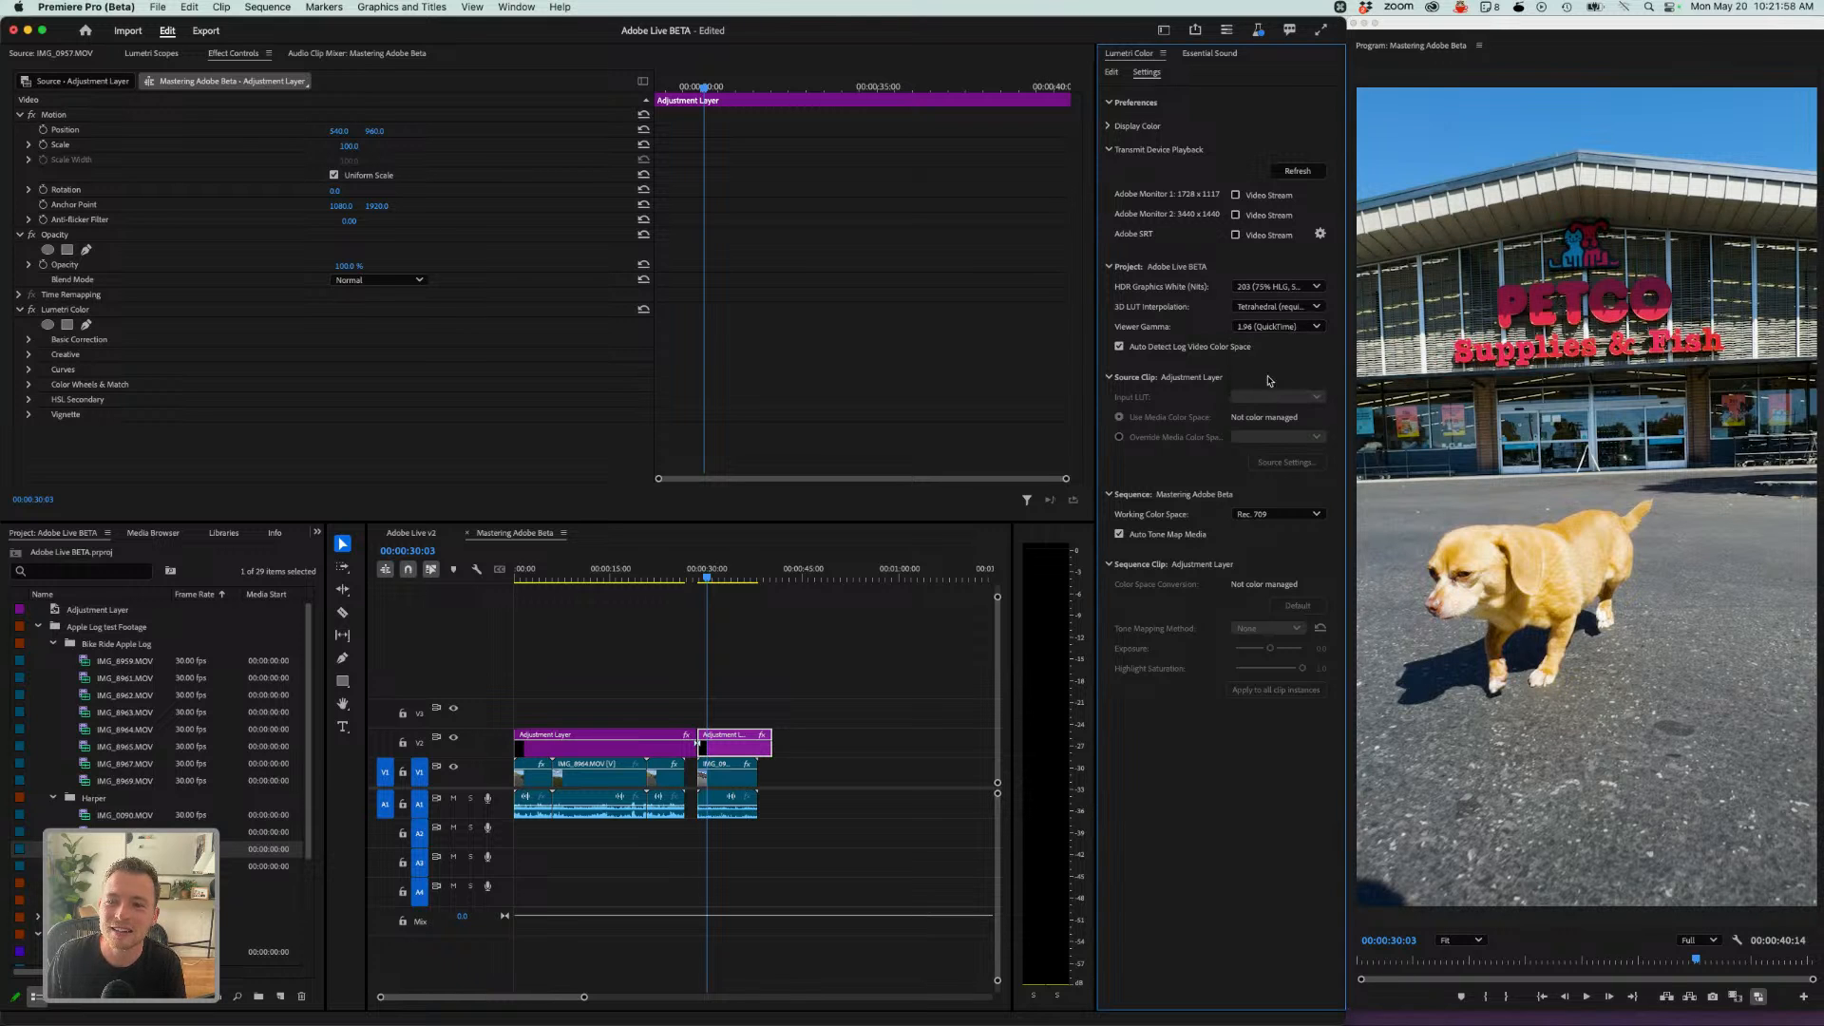
left_click(1273, 328)
left_click(1261, 363)
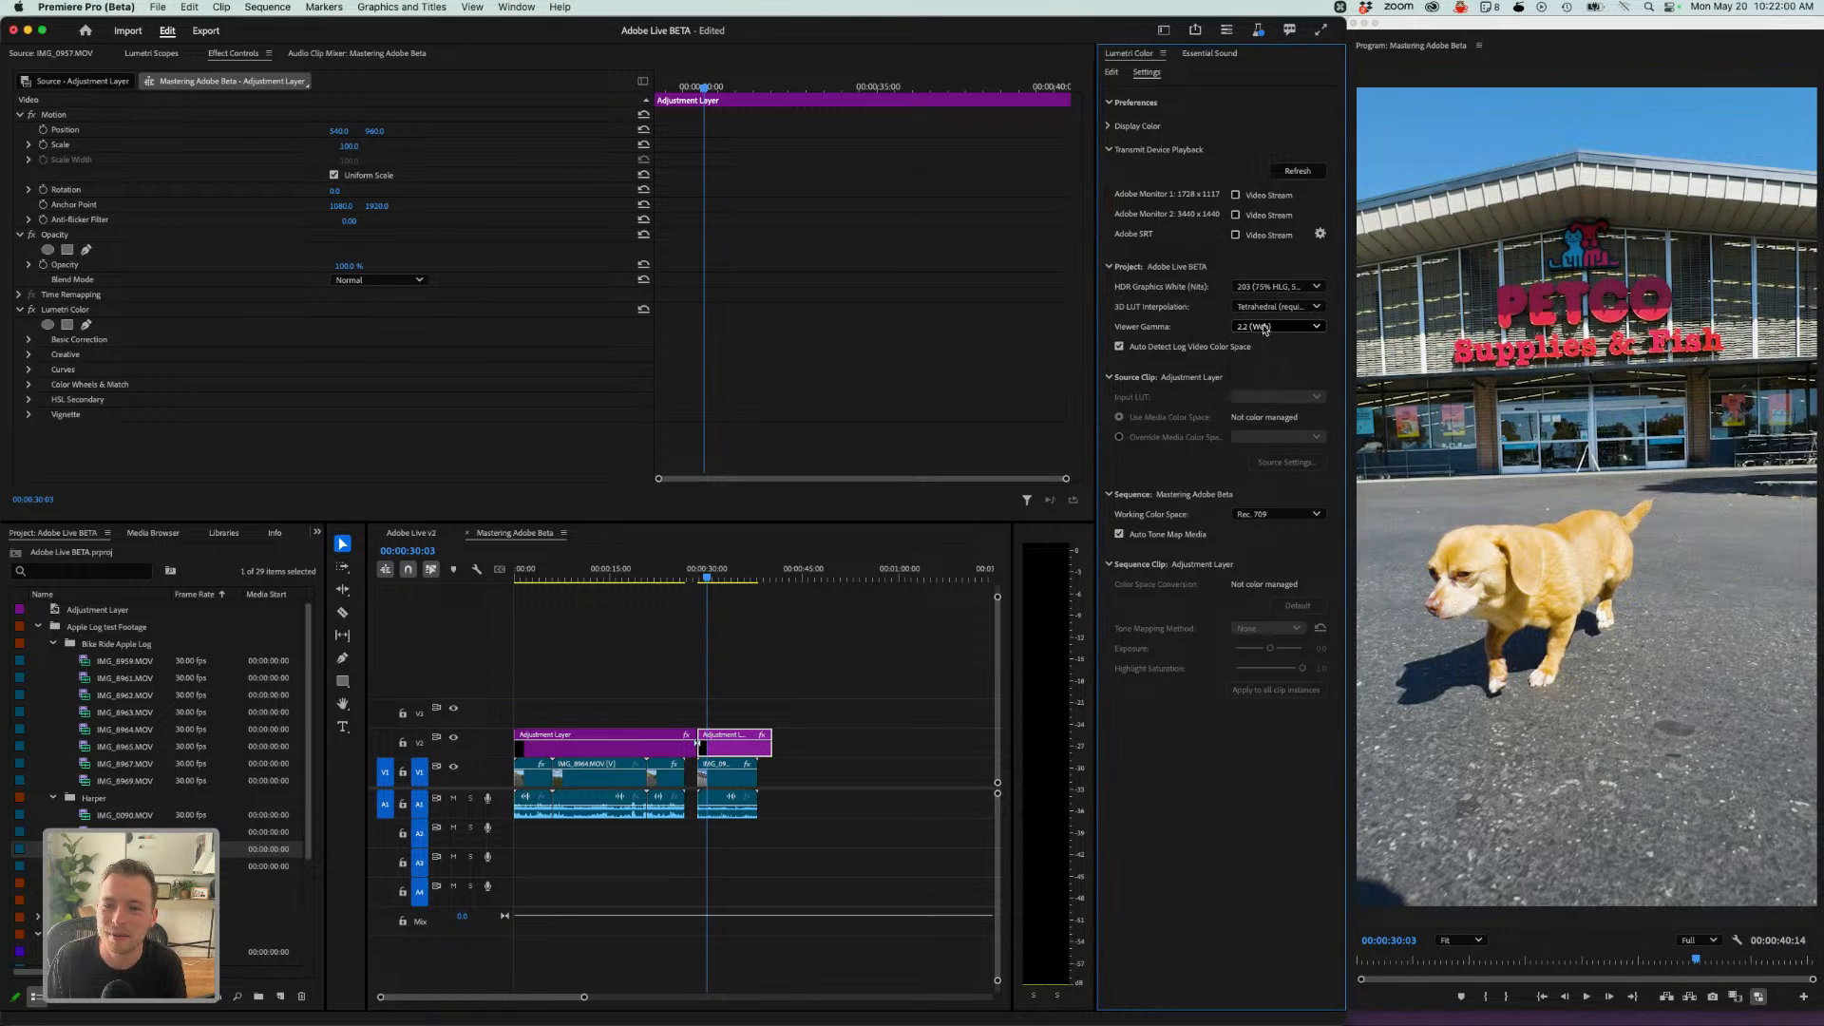
left_click(1261, 331)
left_click(1257, 331)
left_click(1265, 332)
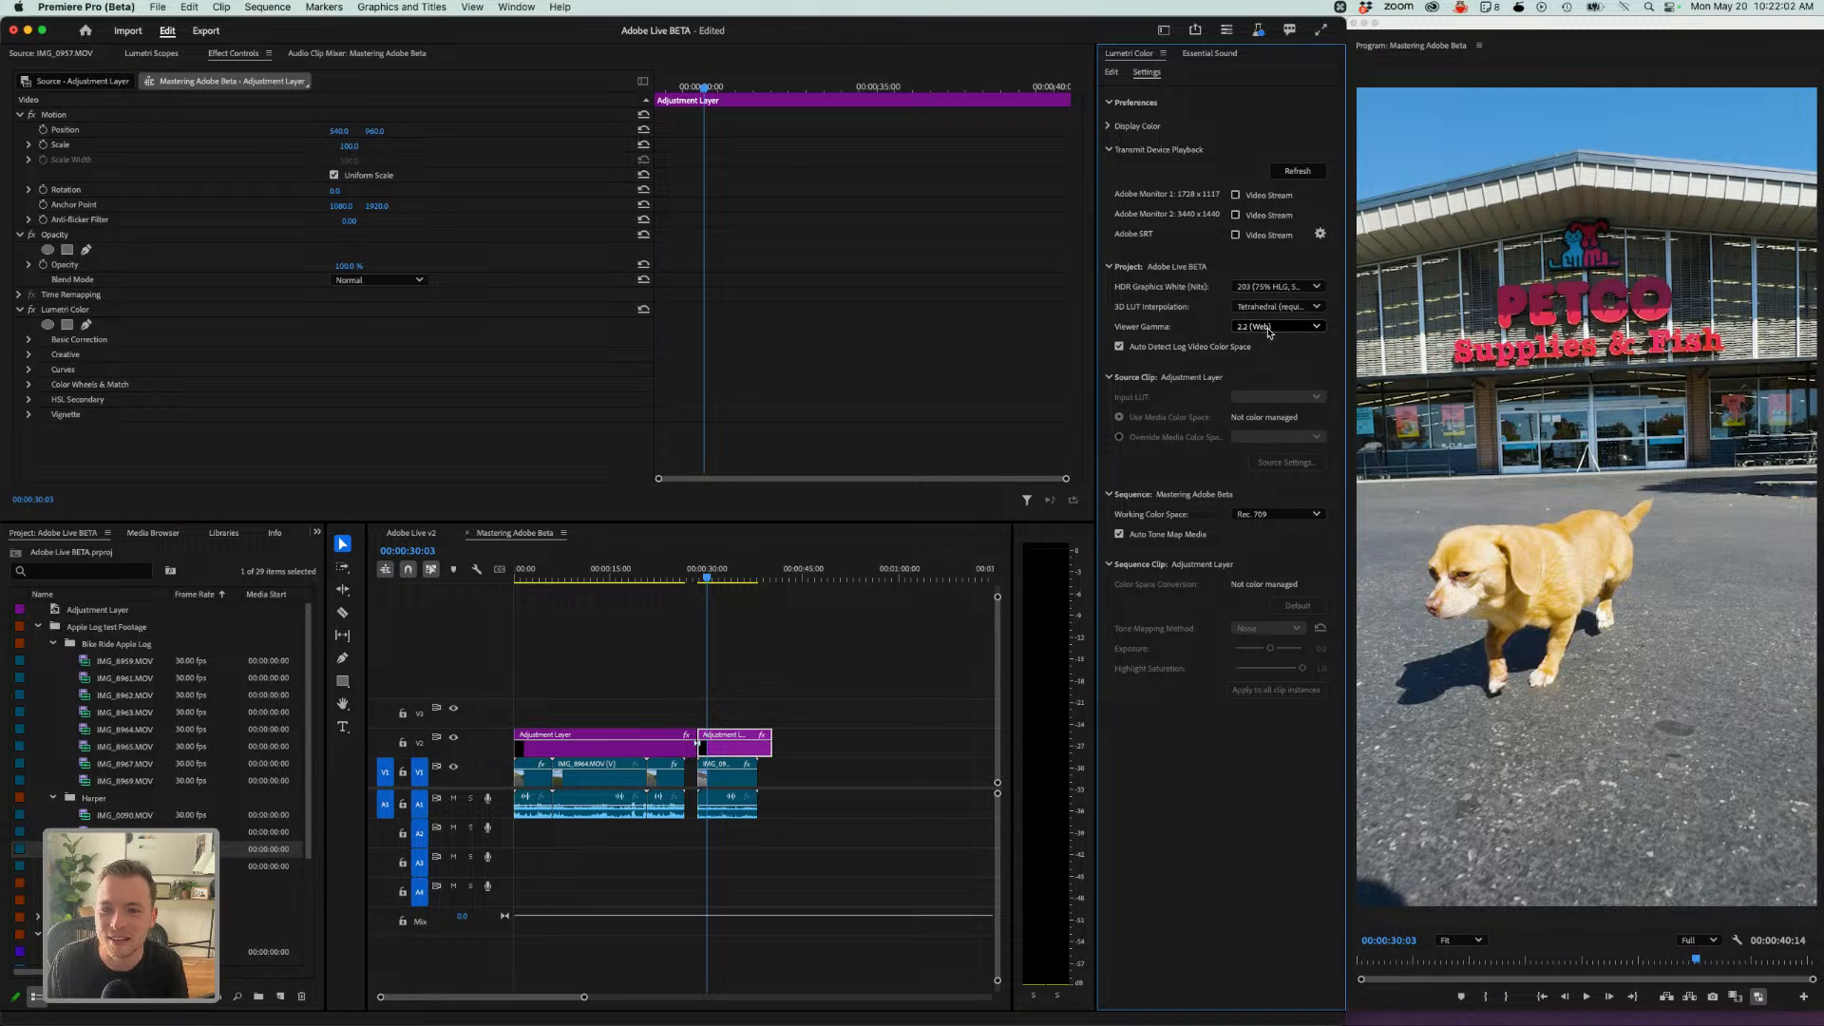
left_click(1266, 343)
left_click(1267, 332)
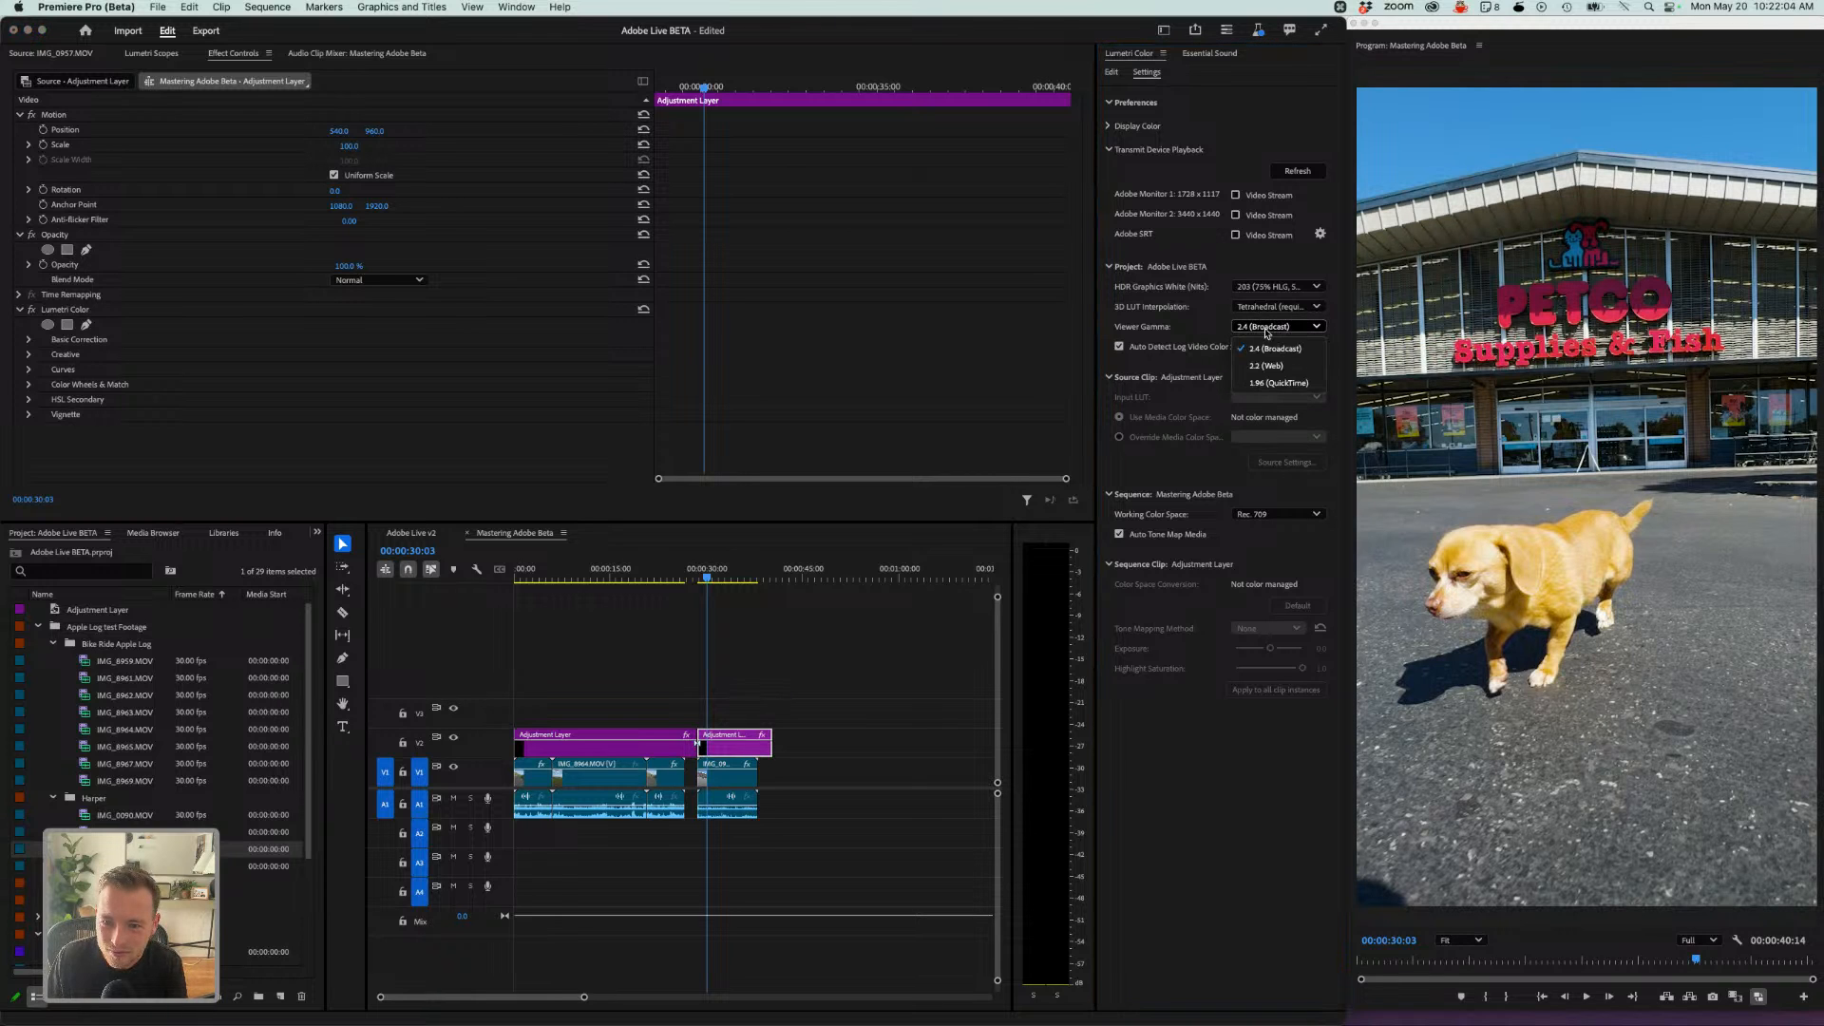
left_click(1264, 366)
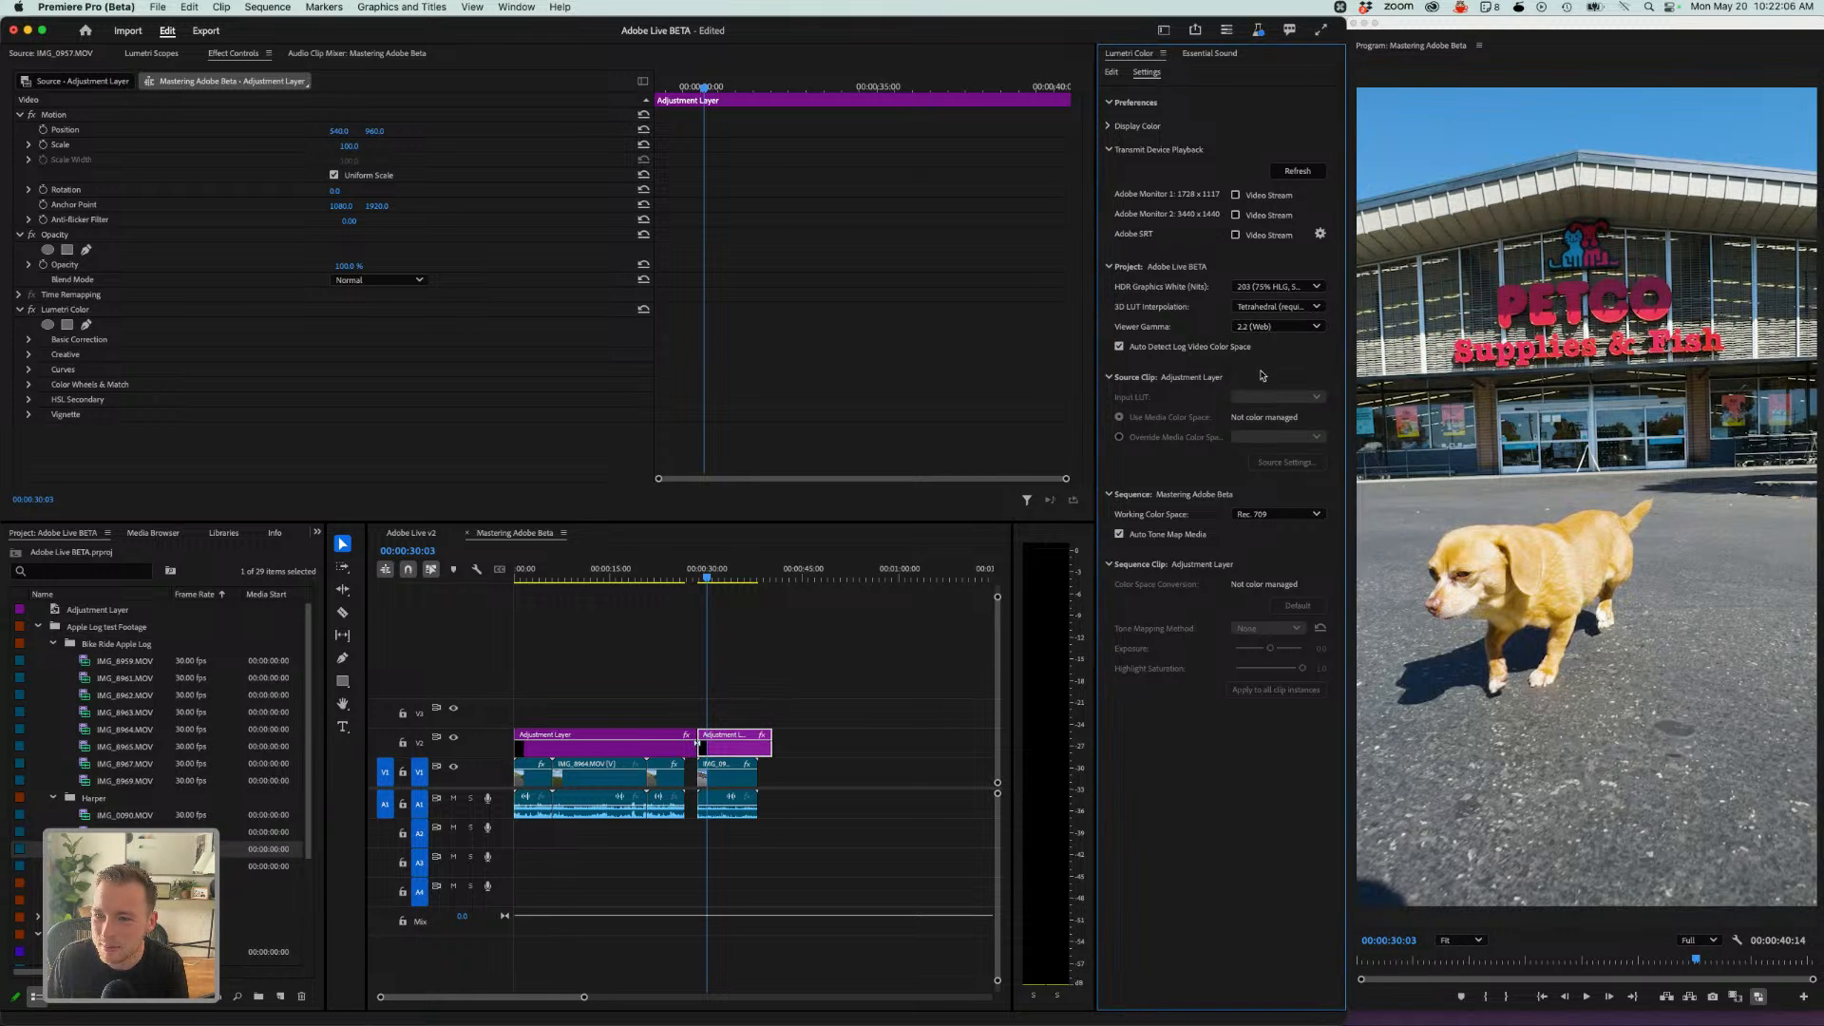
left_click(1265, 328)
left_click(1265, 344)
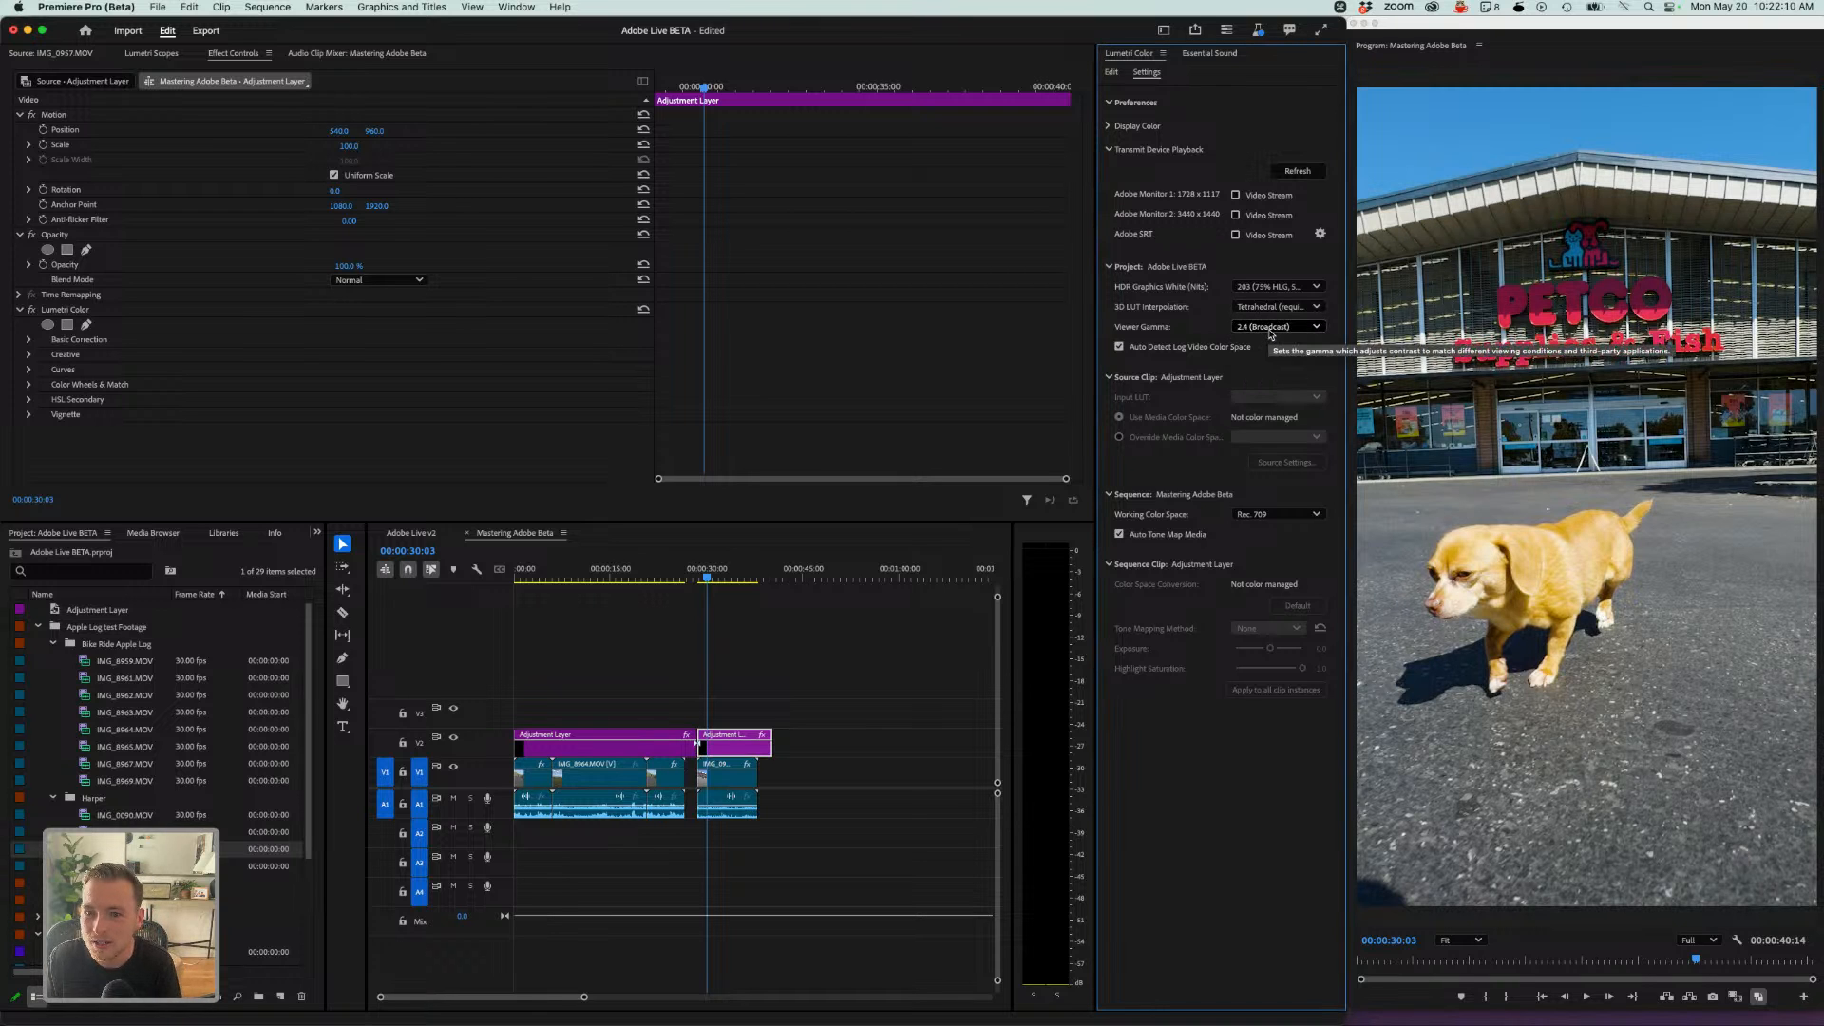
left_click(1270, 328)
left_click(1265, 371)
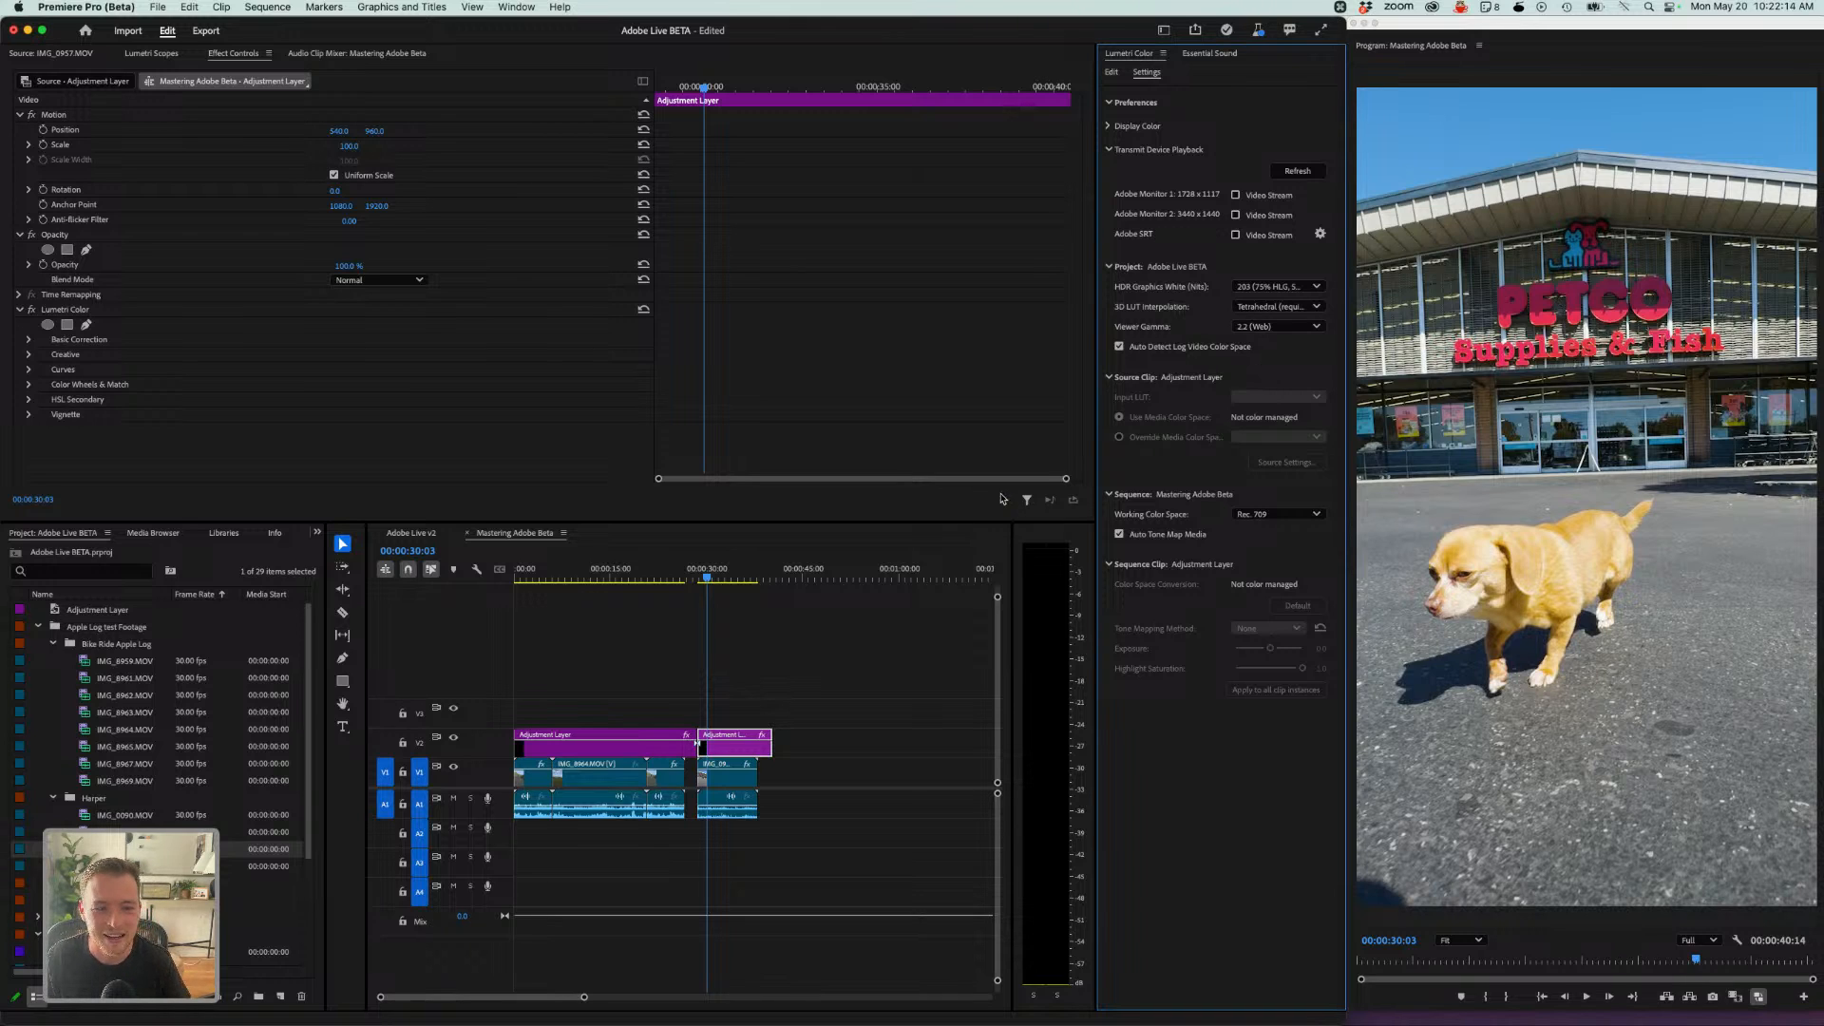
- Refine the RGB curve's shadow and highlight points while watching the Lumetri Scopes parade
left_click(1112, 73)
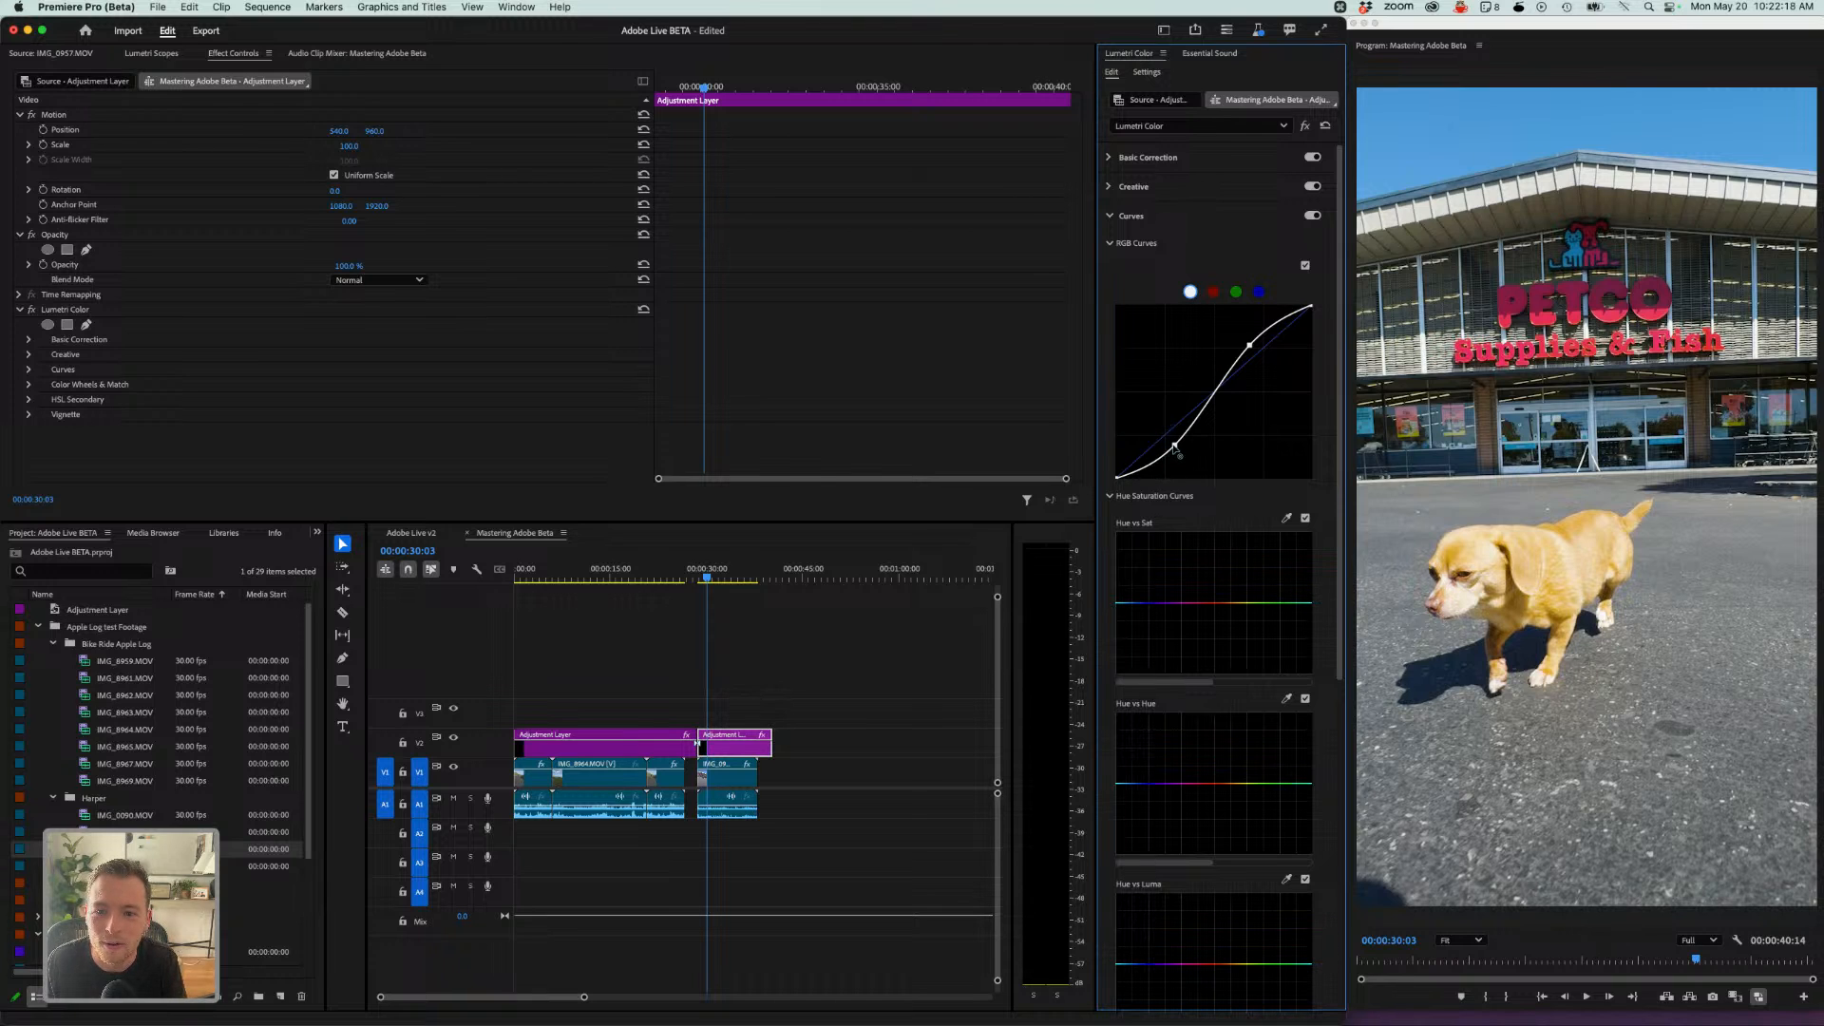
left_click_drag(1175, 445, 1177, 448)
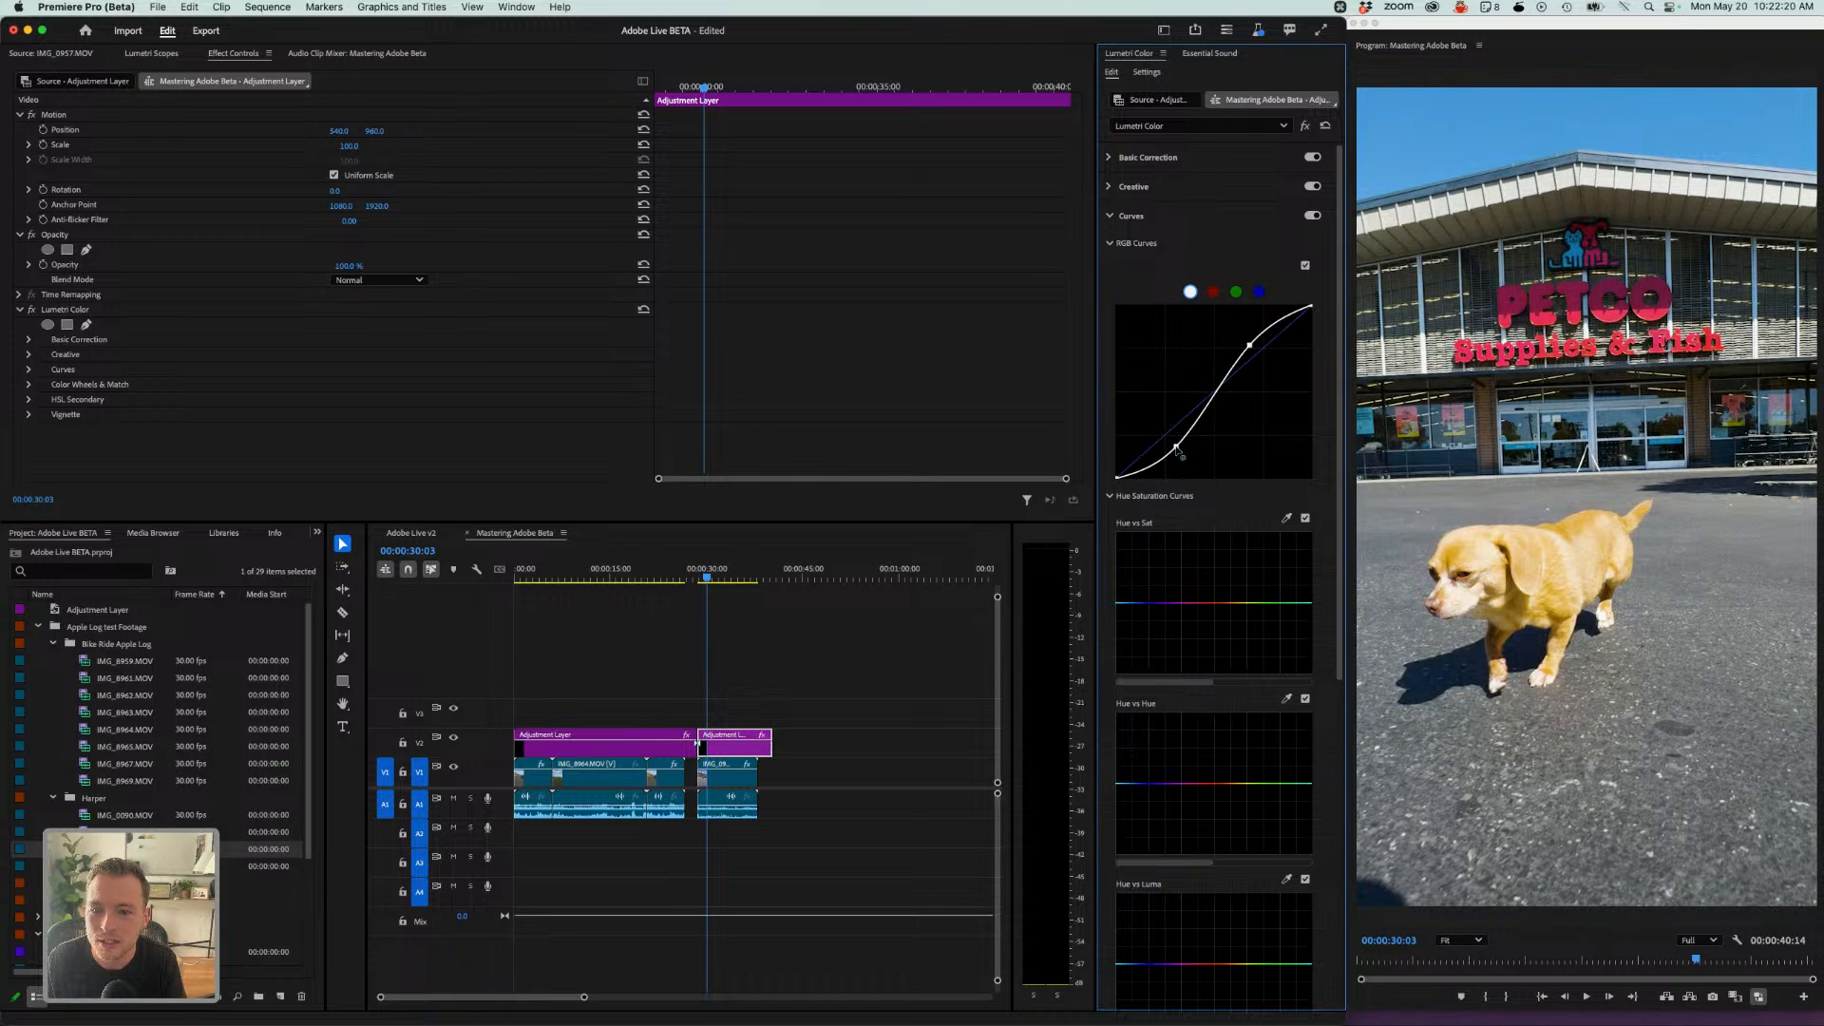
left_click(151, 54)
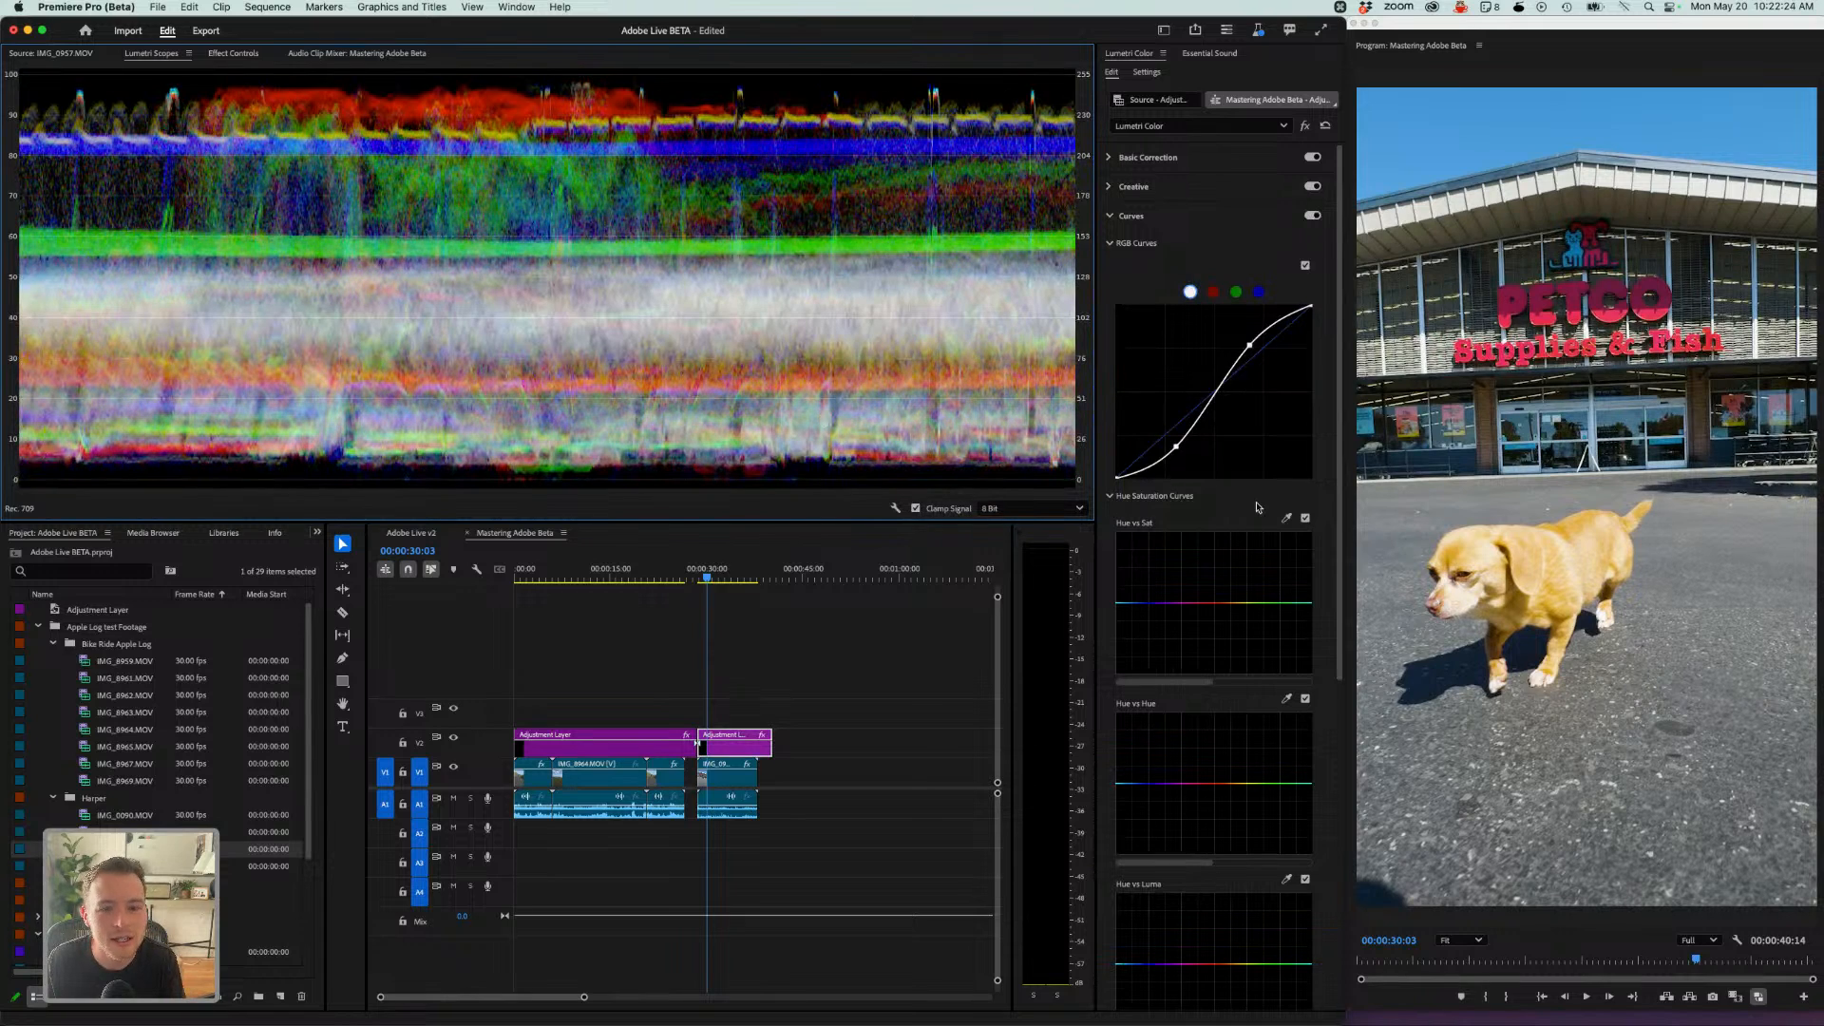
left_click_drag(1178, 450, 1174, 457)
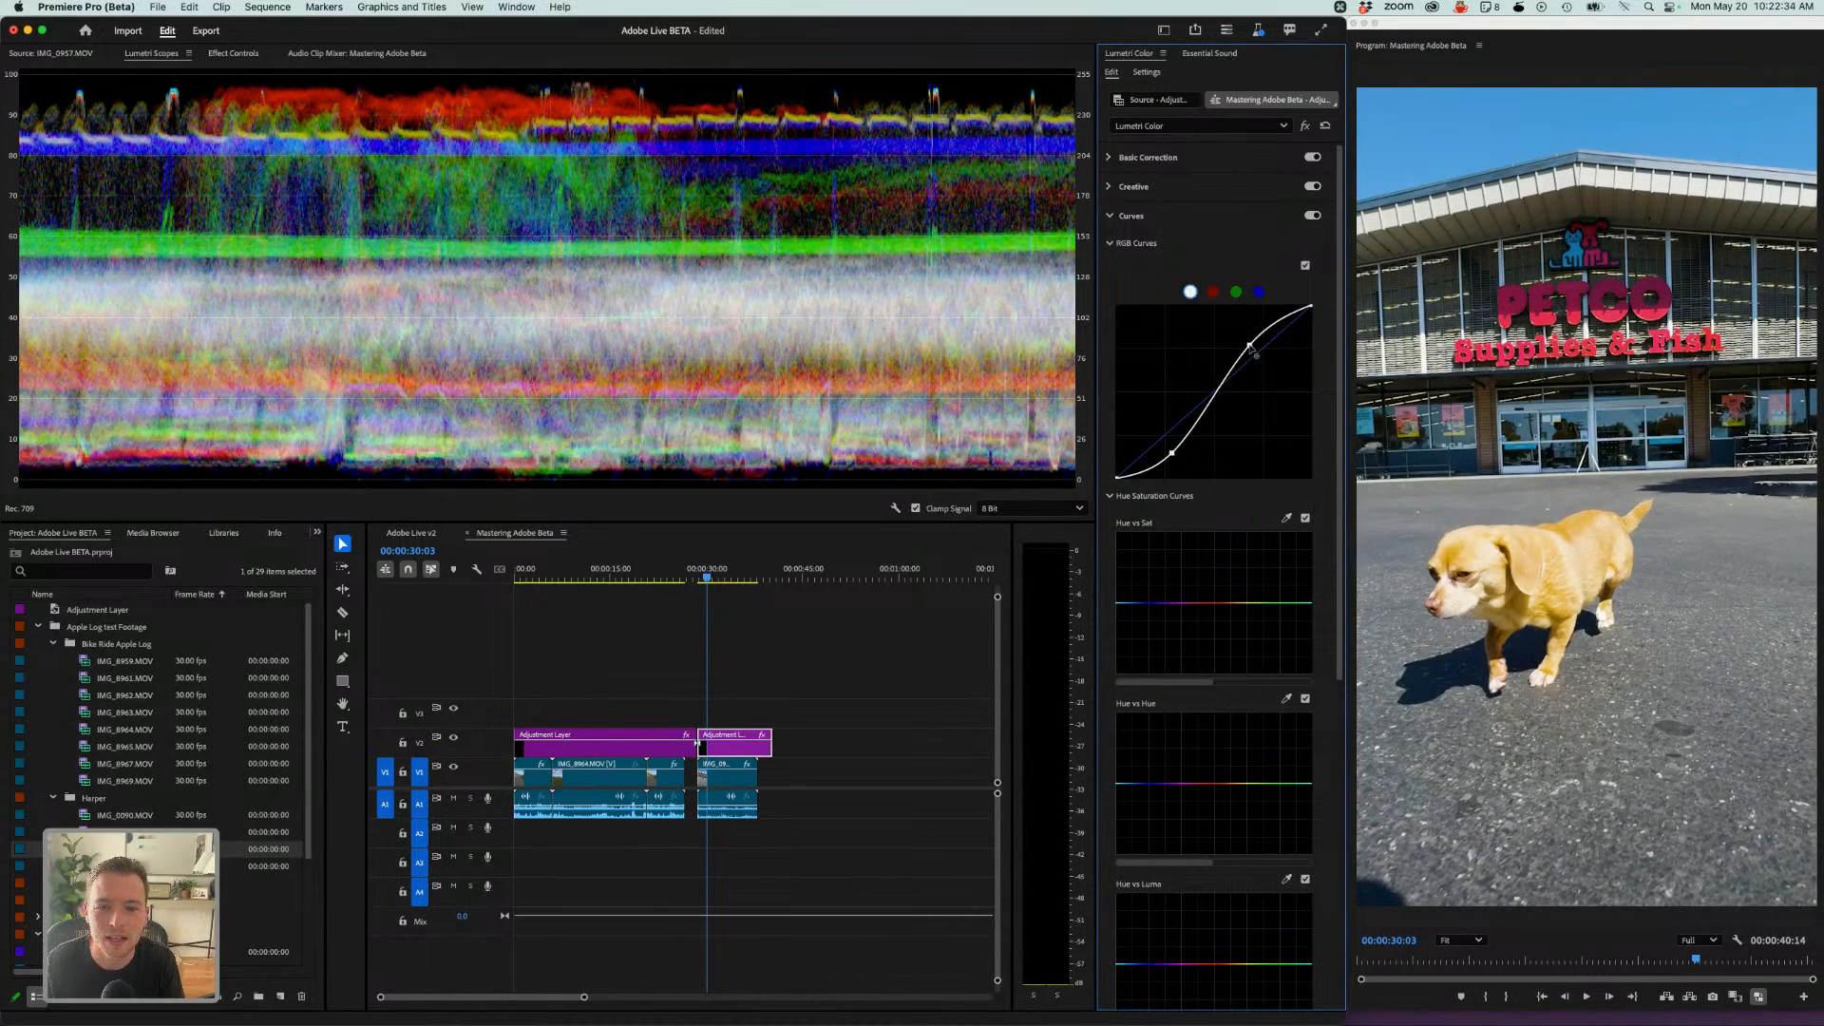
left_click_drag(1250, 346, 1247, 343)
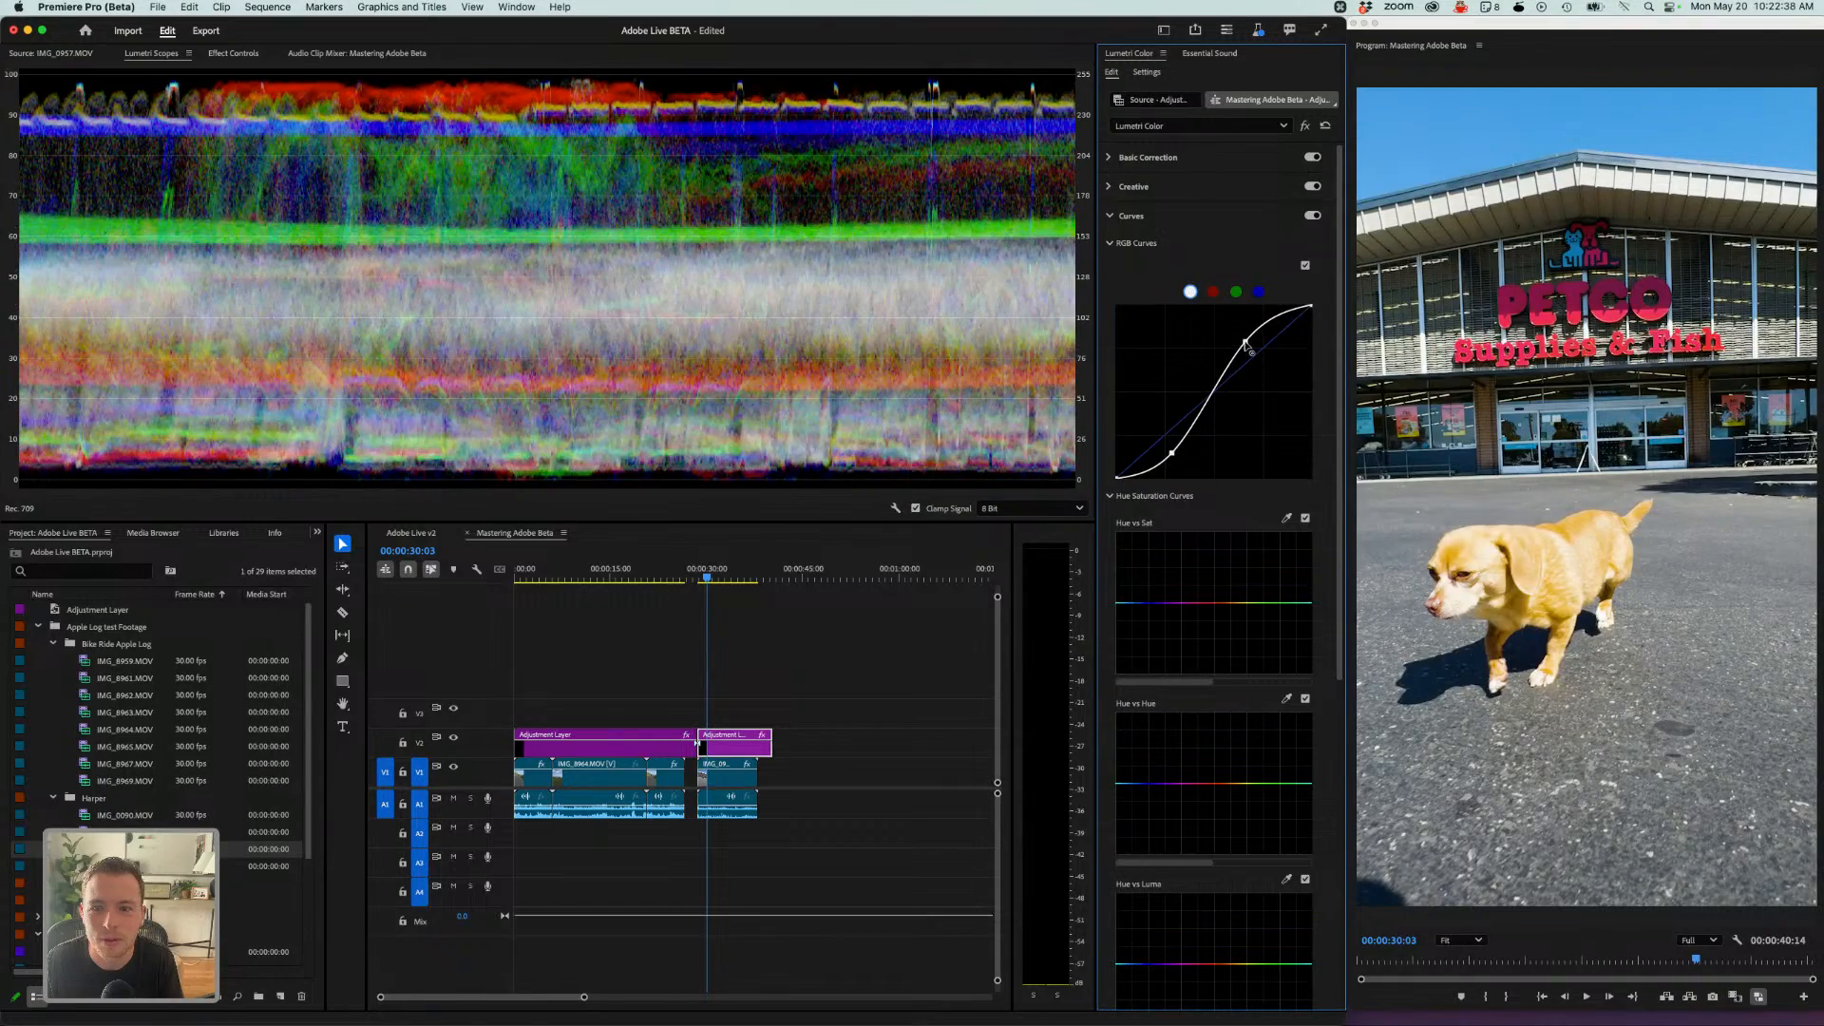
- Play back the graded IMG_0957 section from its start
left_click_drag(710, 577, 698, 579)
left_click(732, 649)
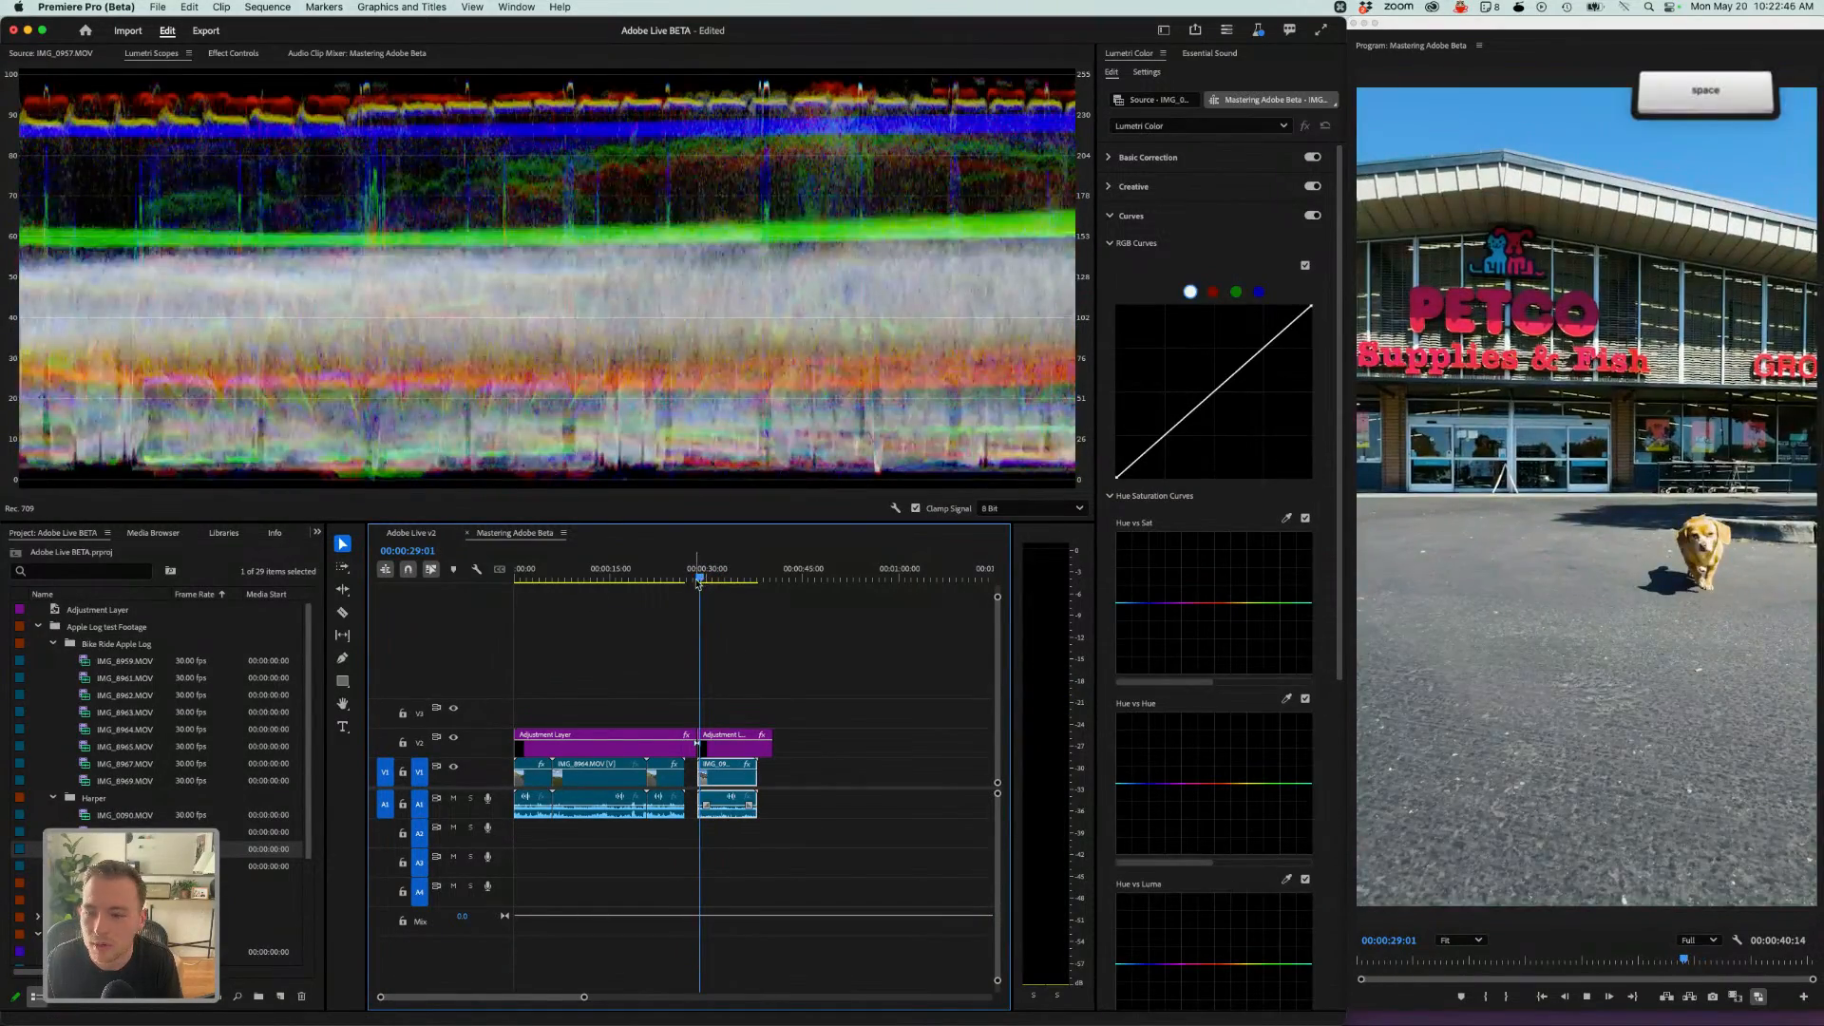
key("space")
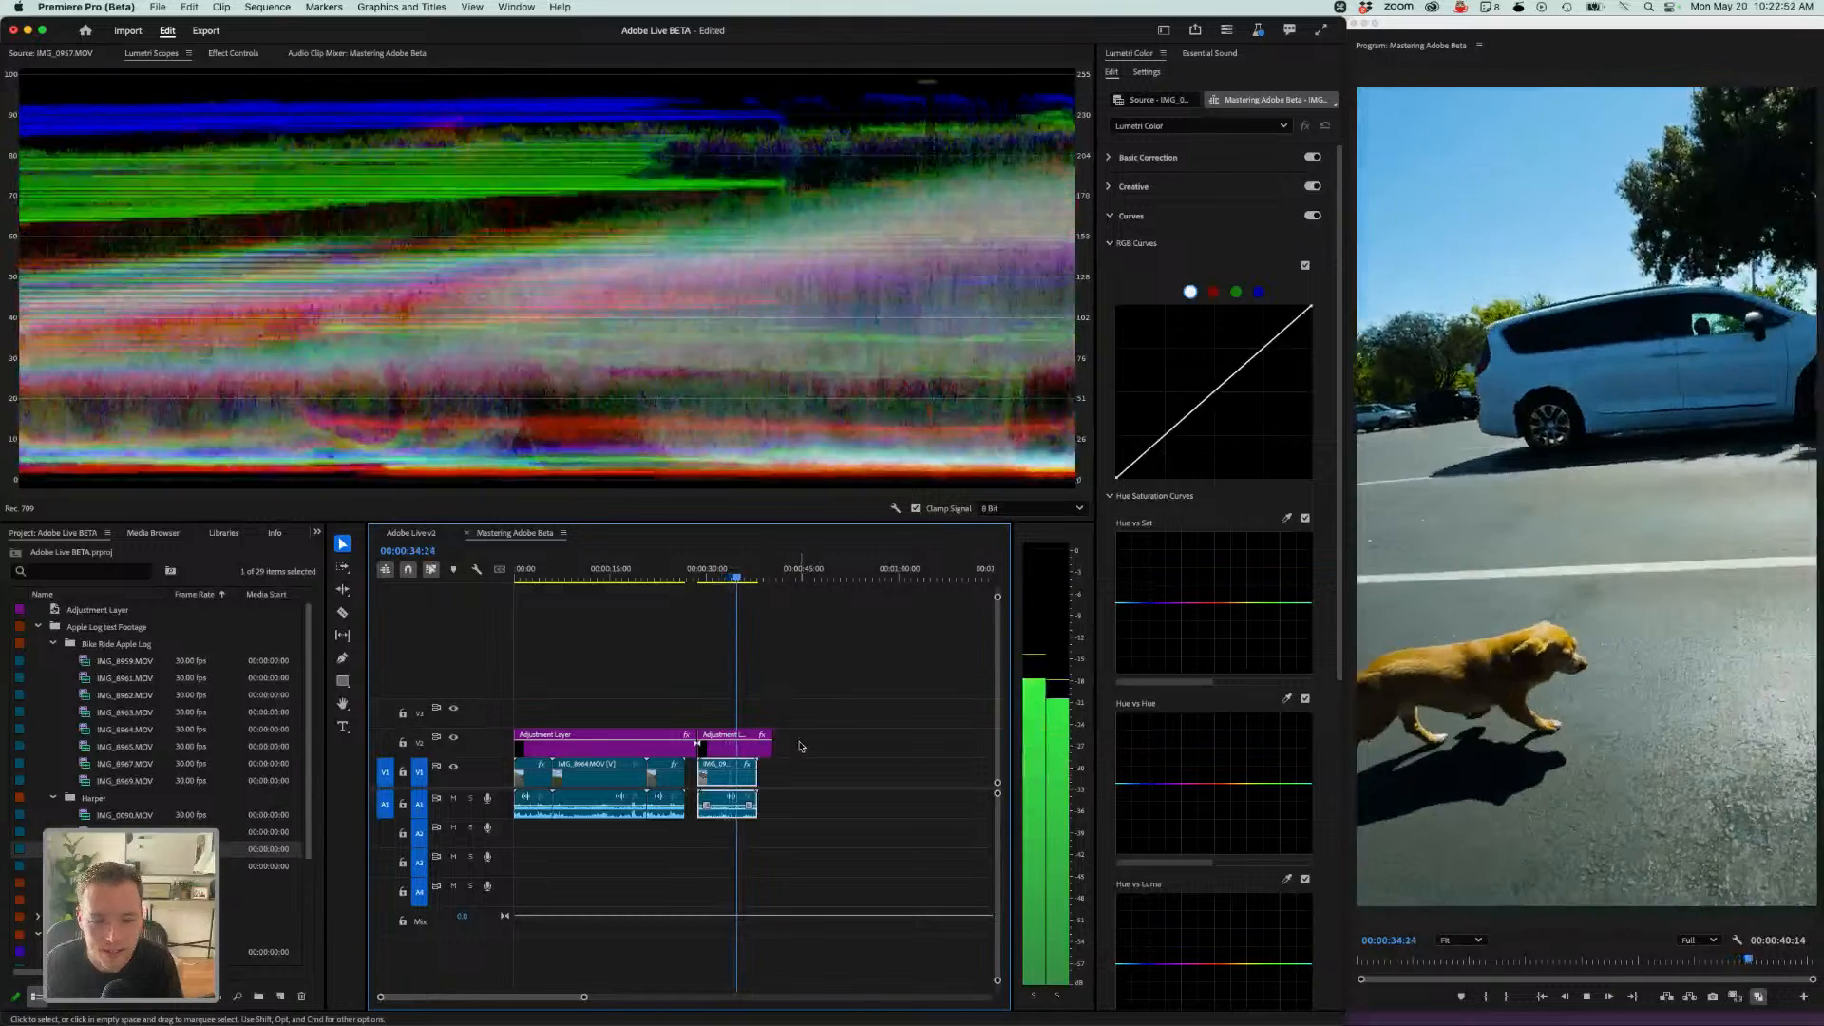
key("space")
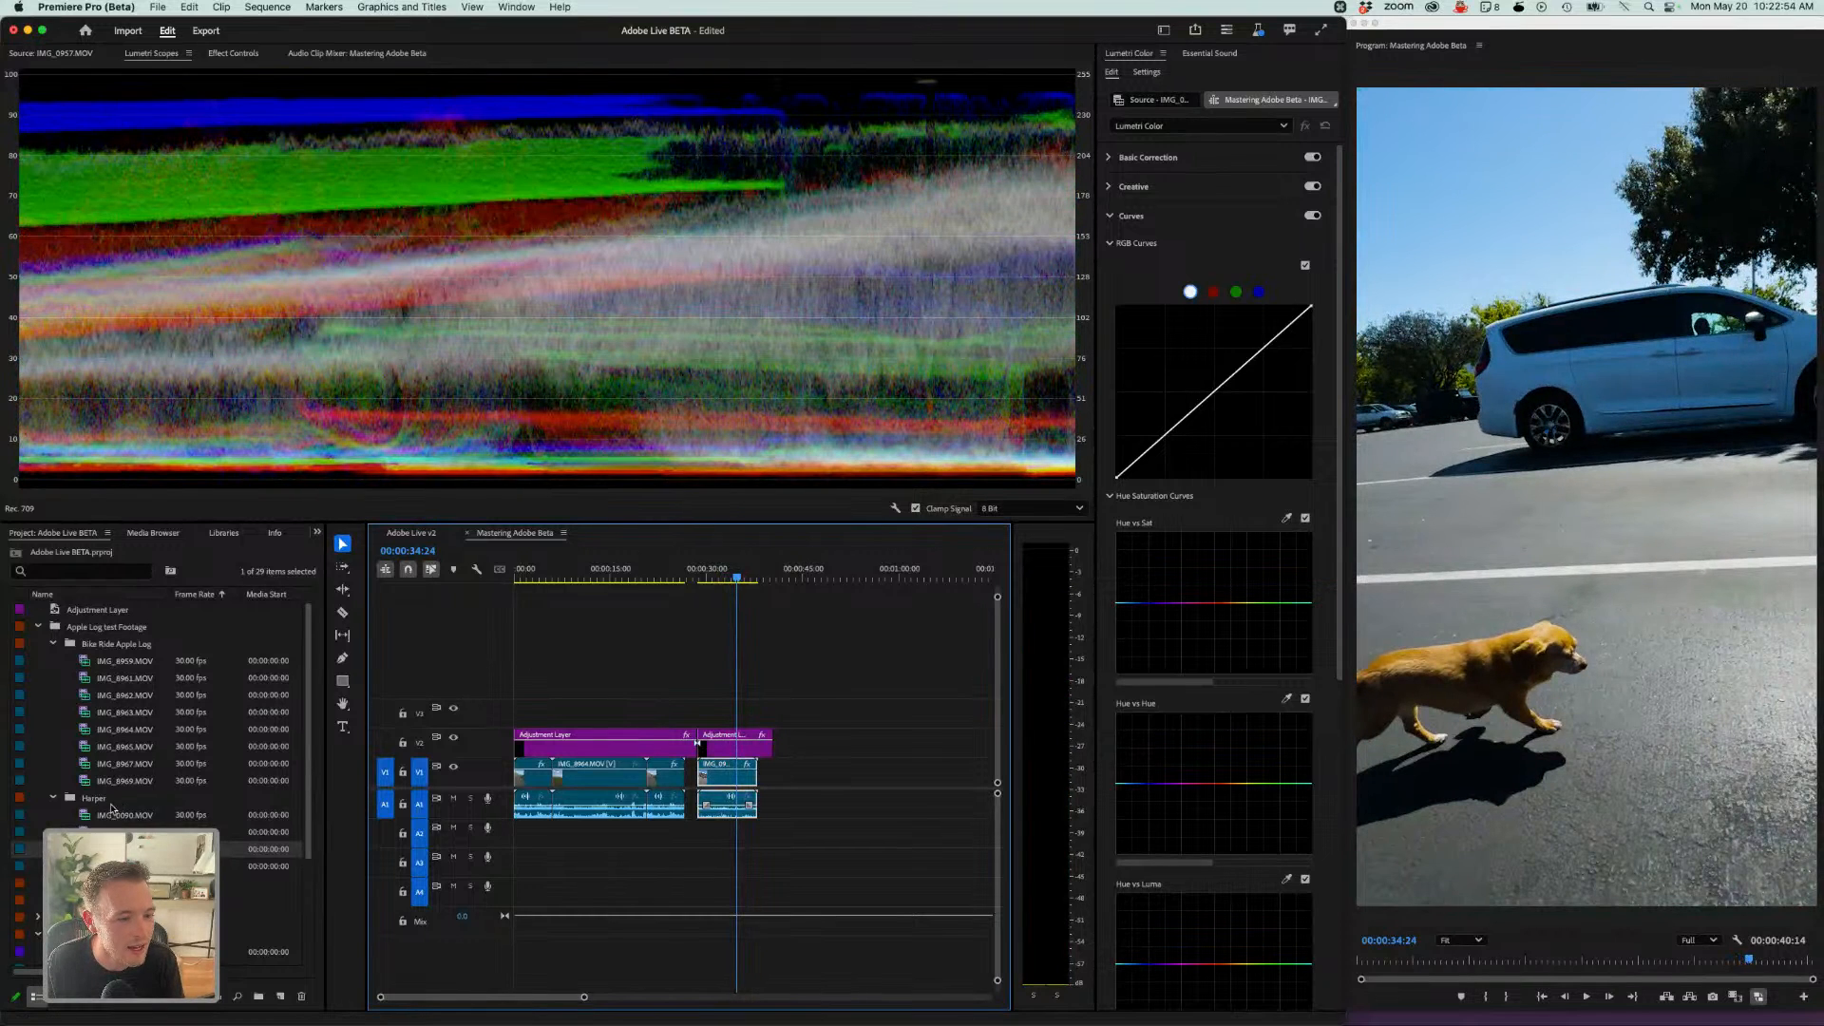
- Select all clips in the Party v2 bin and add them to the end of the sequence
scroll(112, 807, "down", 3)
left_click(51, 754)
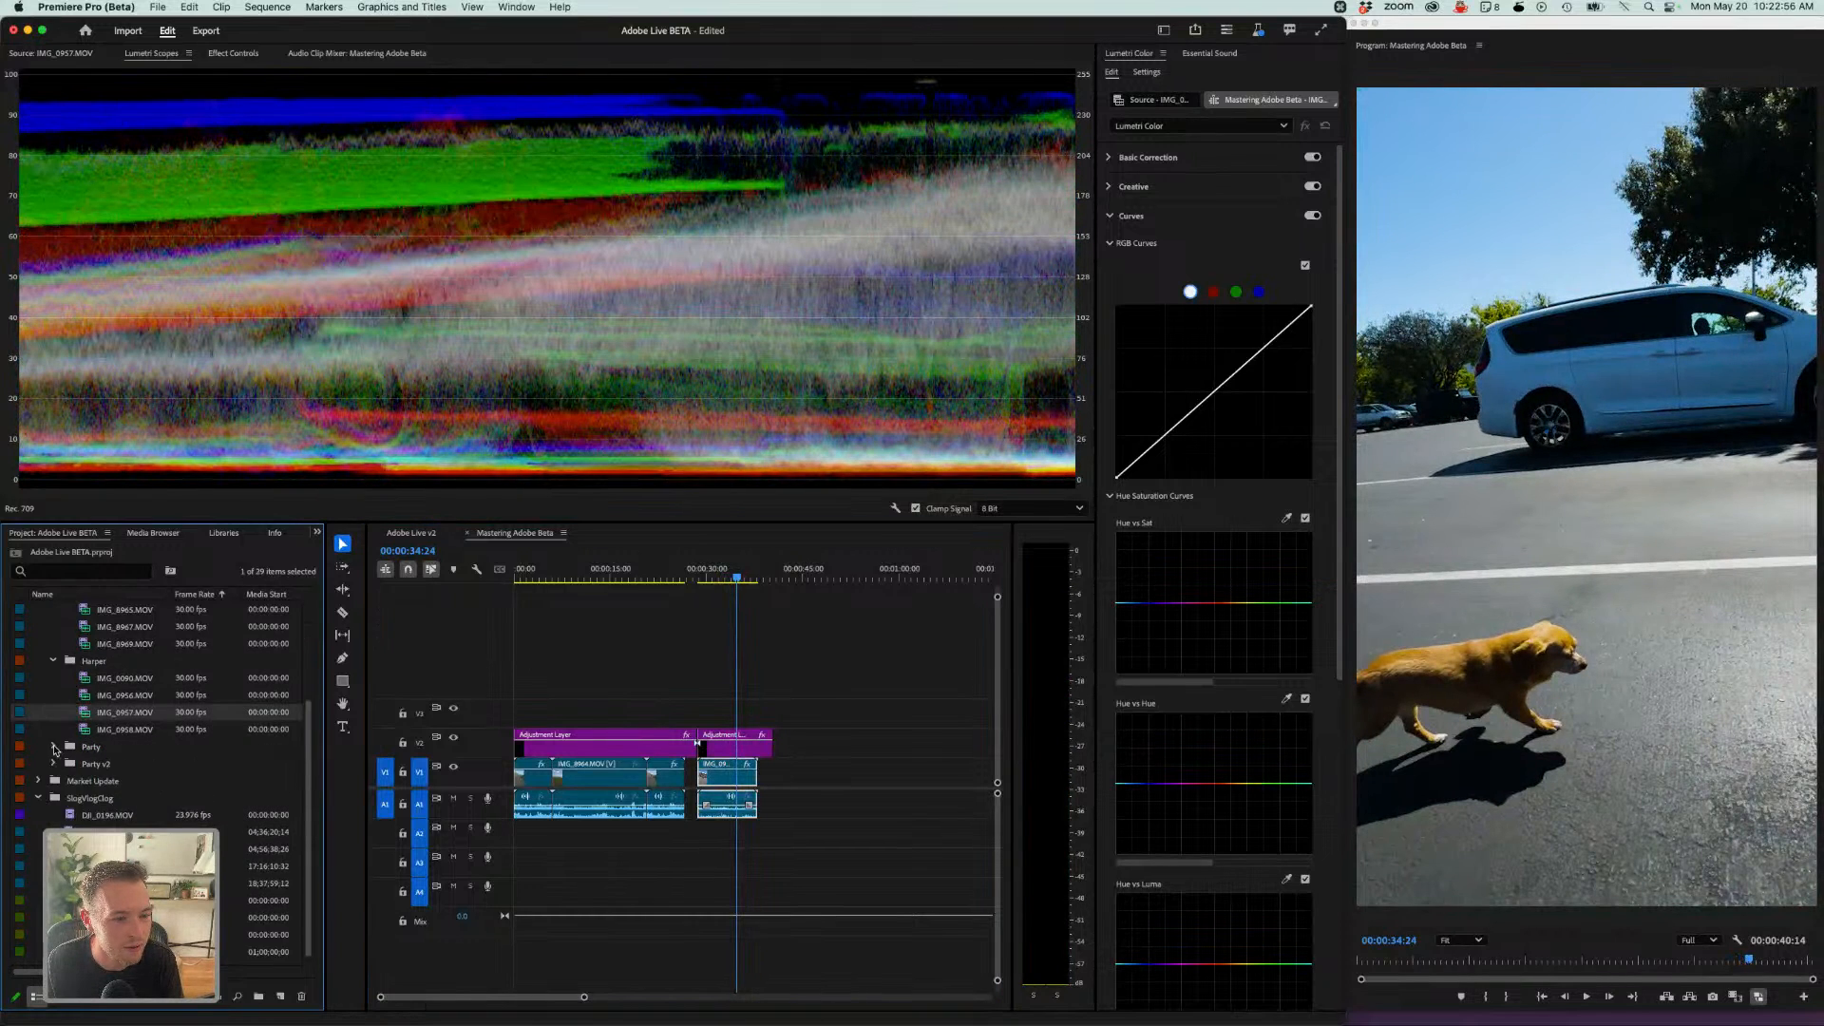
left_click(53, 765)
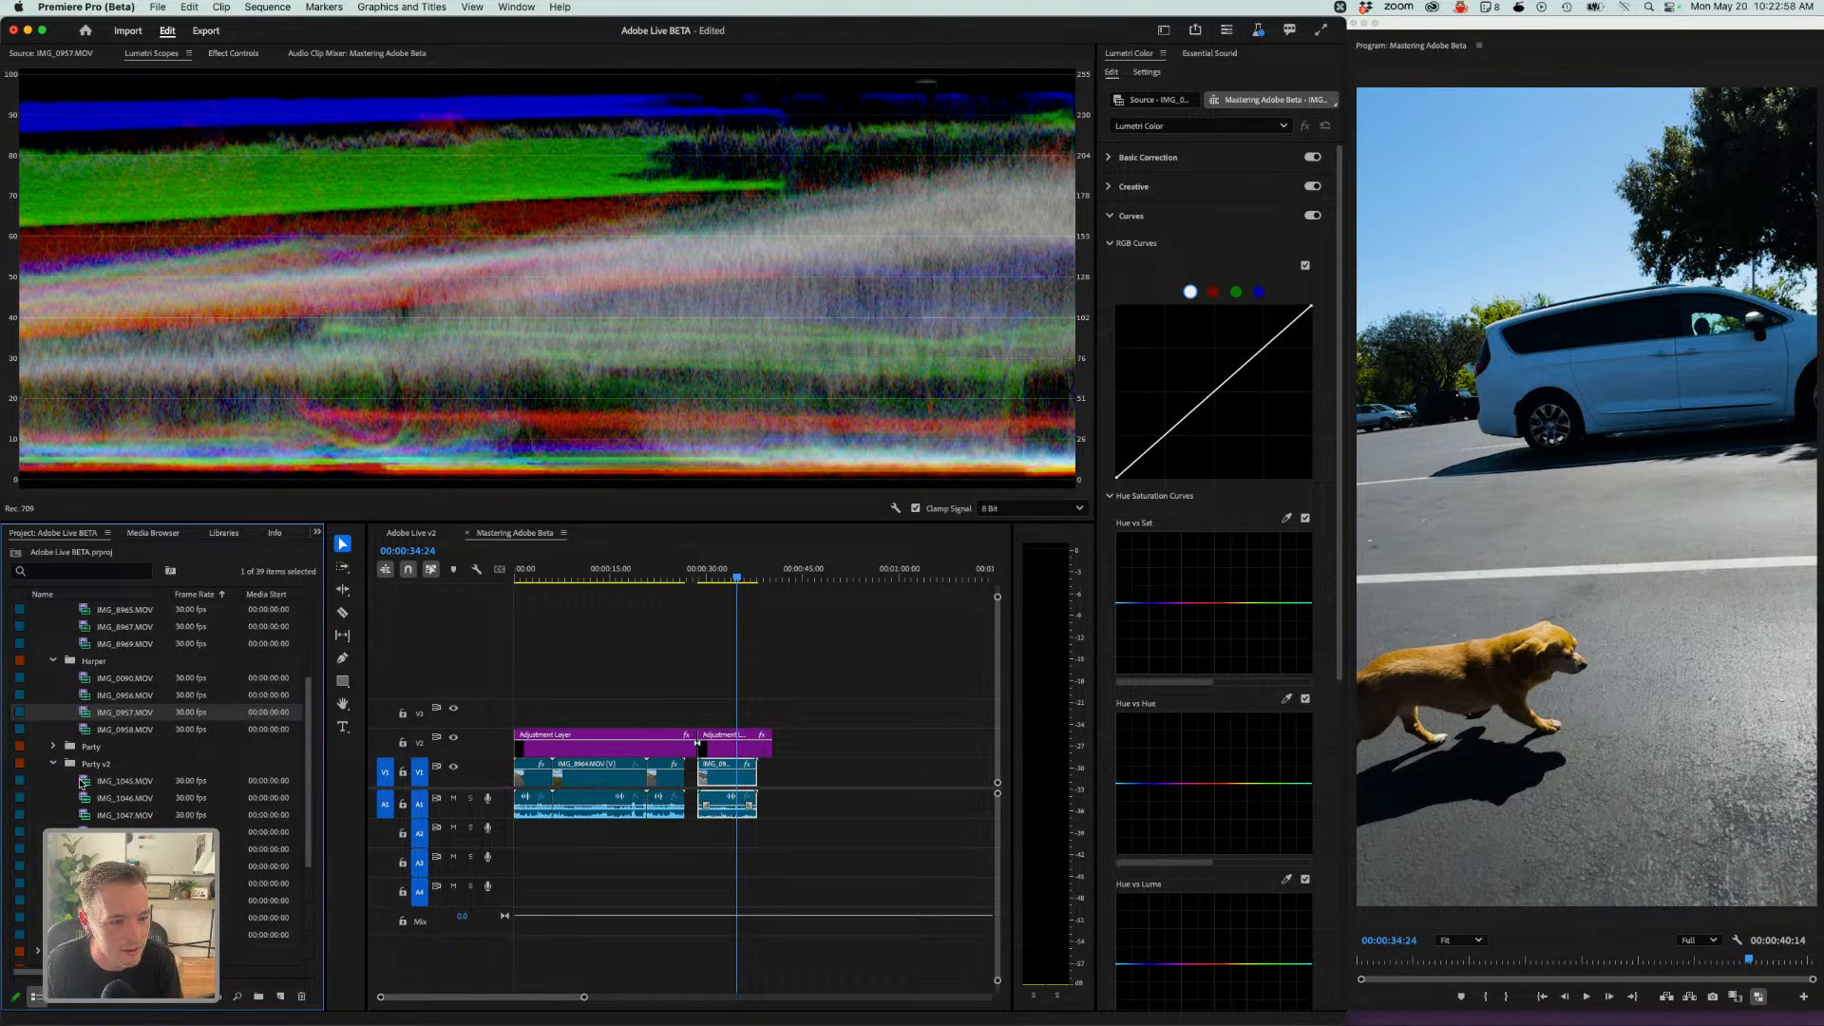
left_click(87, 784)
key("shift")
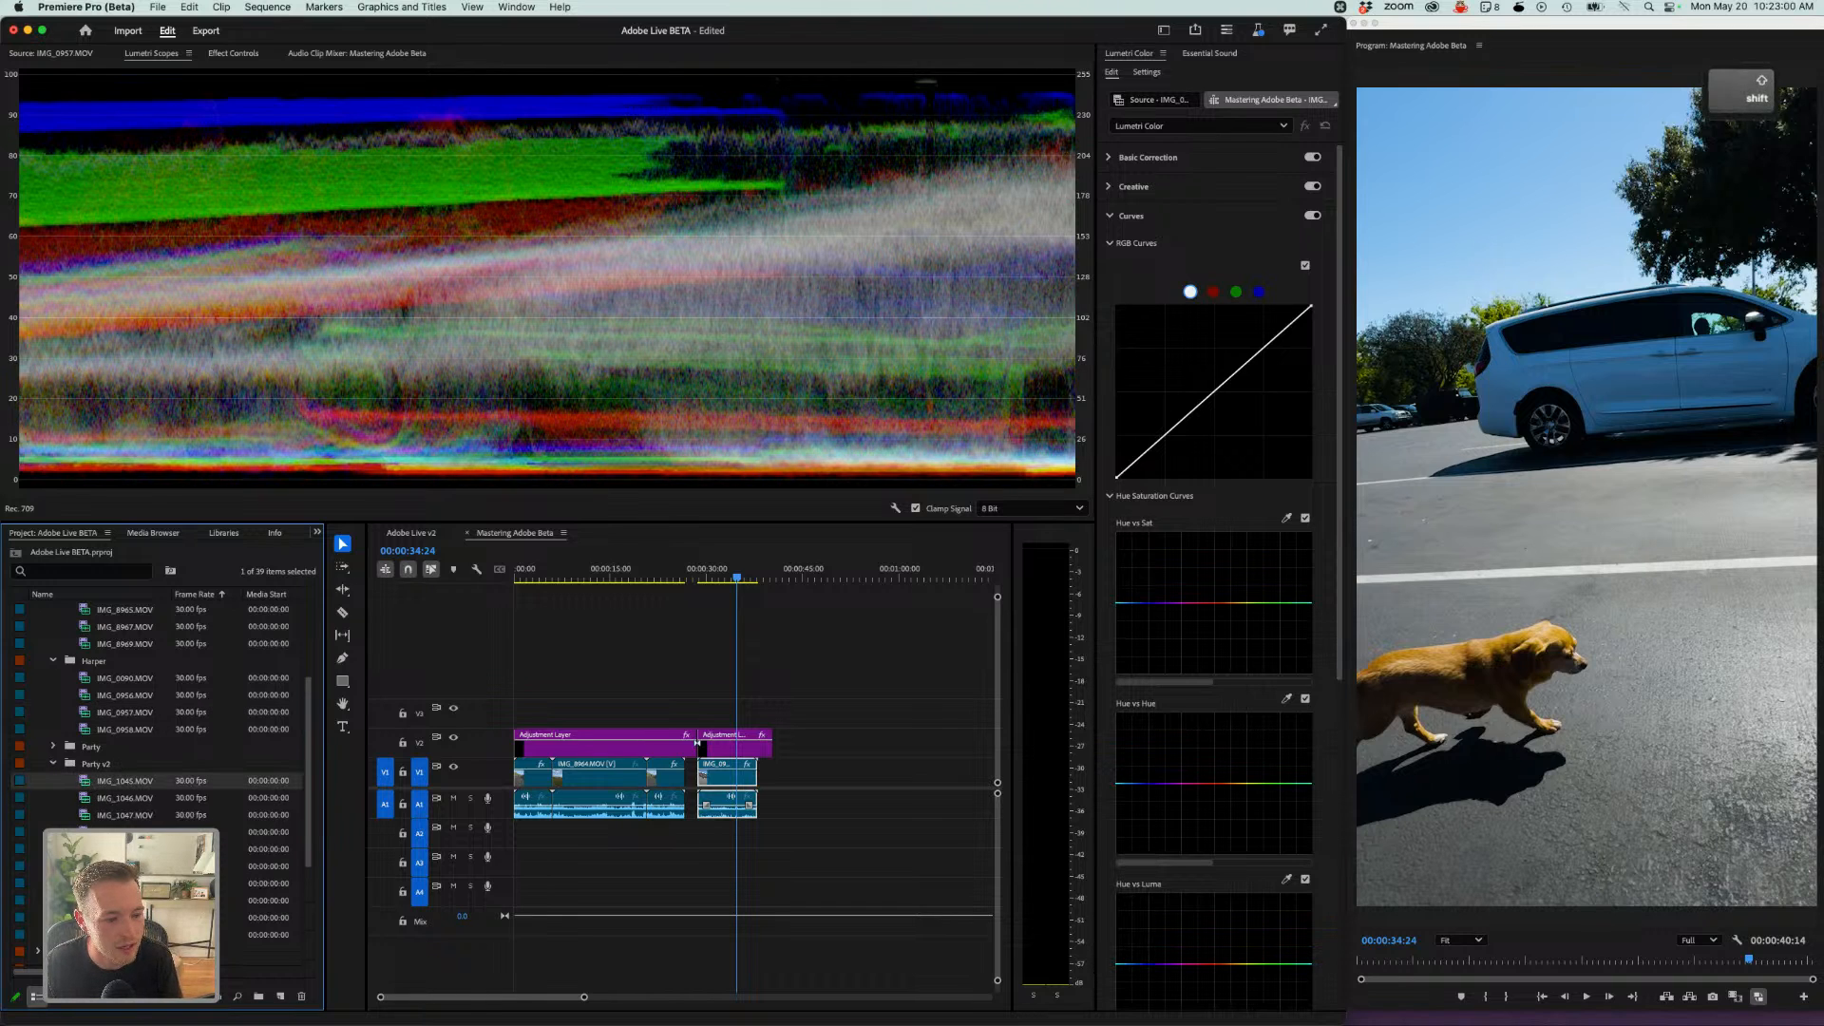
left_click(88, 900, "shift")
left_click_drag(87, 783, 831, 793)
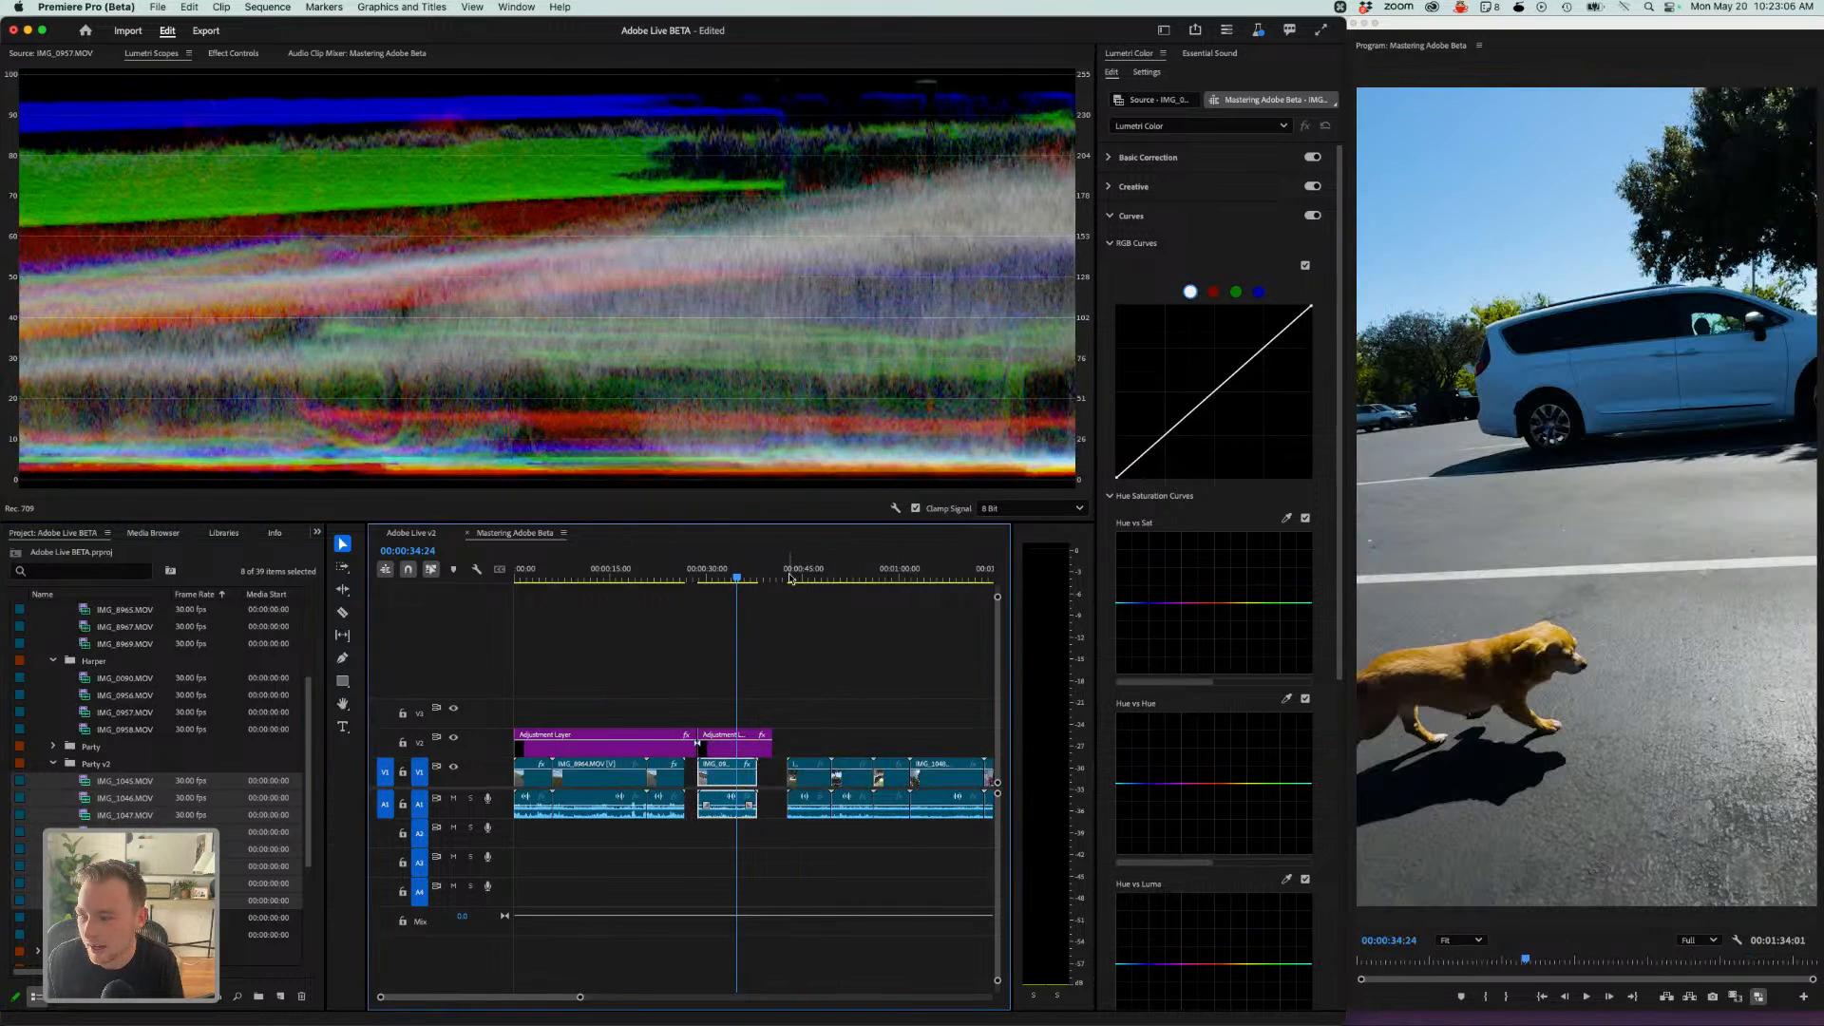
- Select the newly added Party v2 clips in the timeline and apply Set to Frame Size
left_click_drag(786, 577, 801, 575)
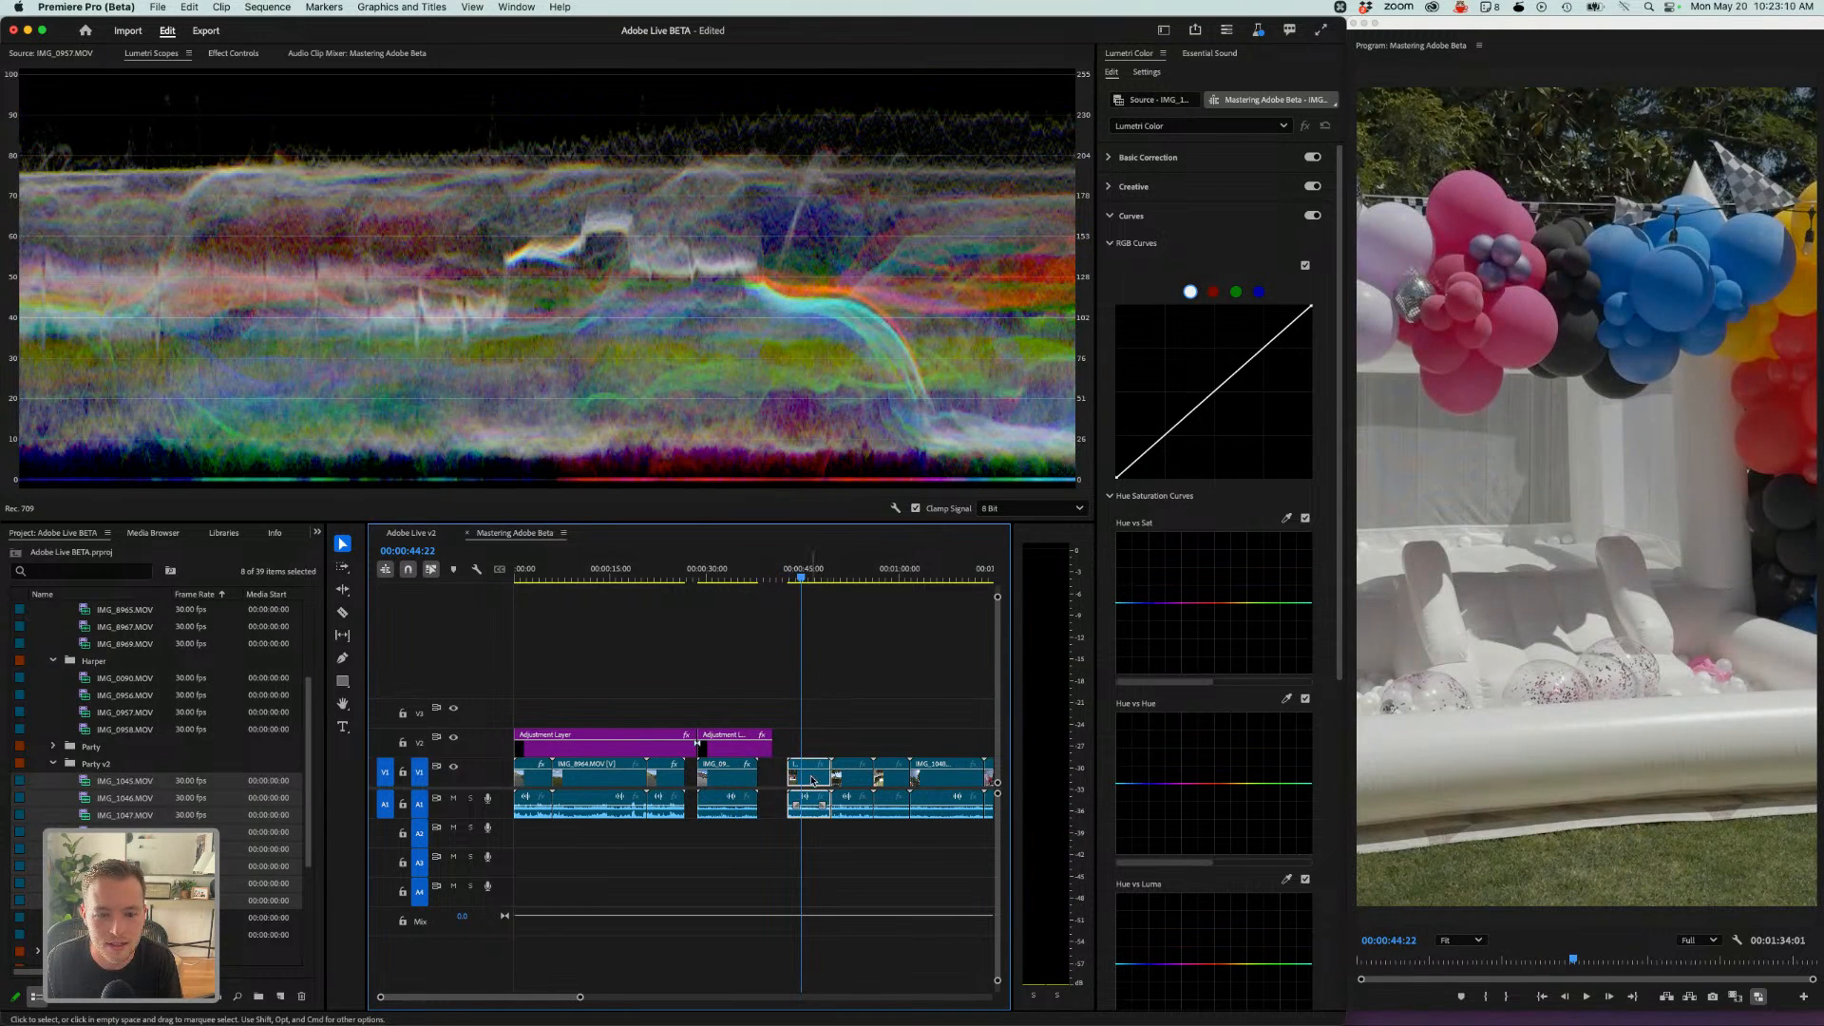
key("minus")
key("minus")
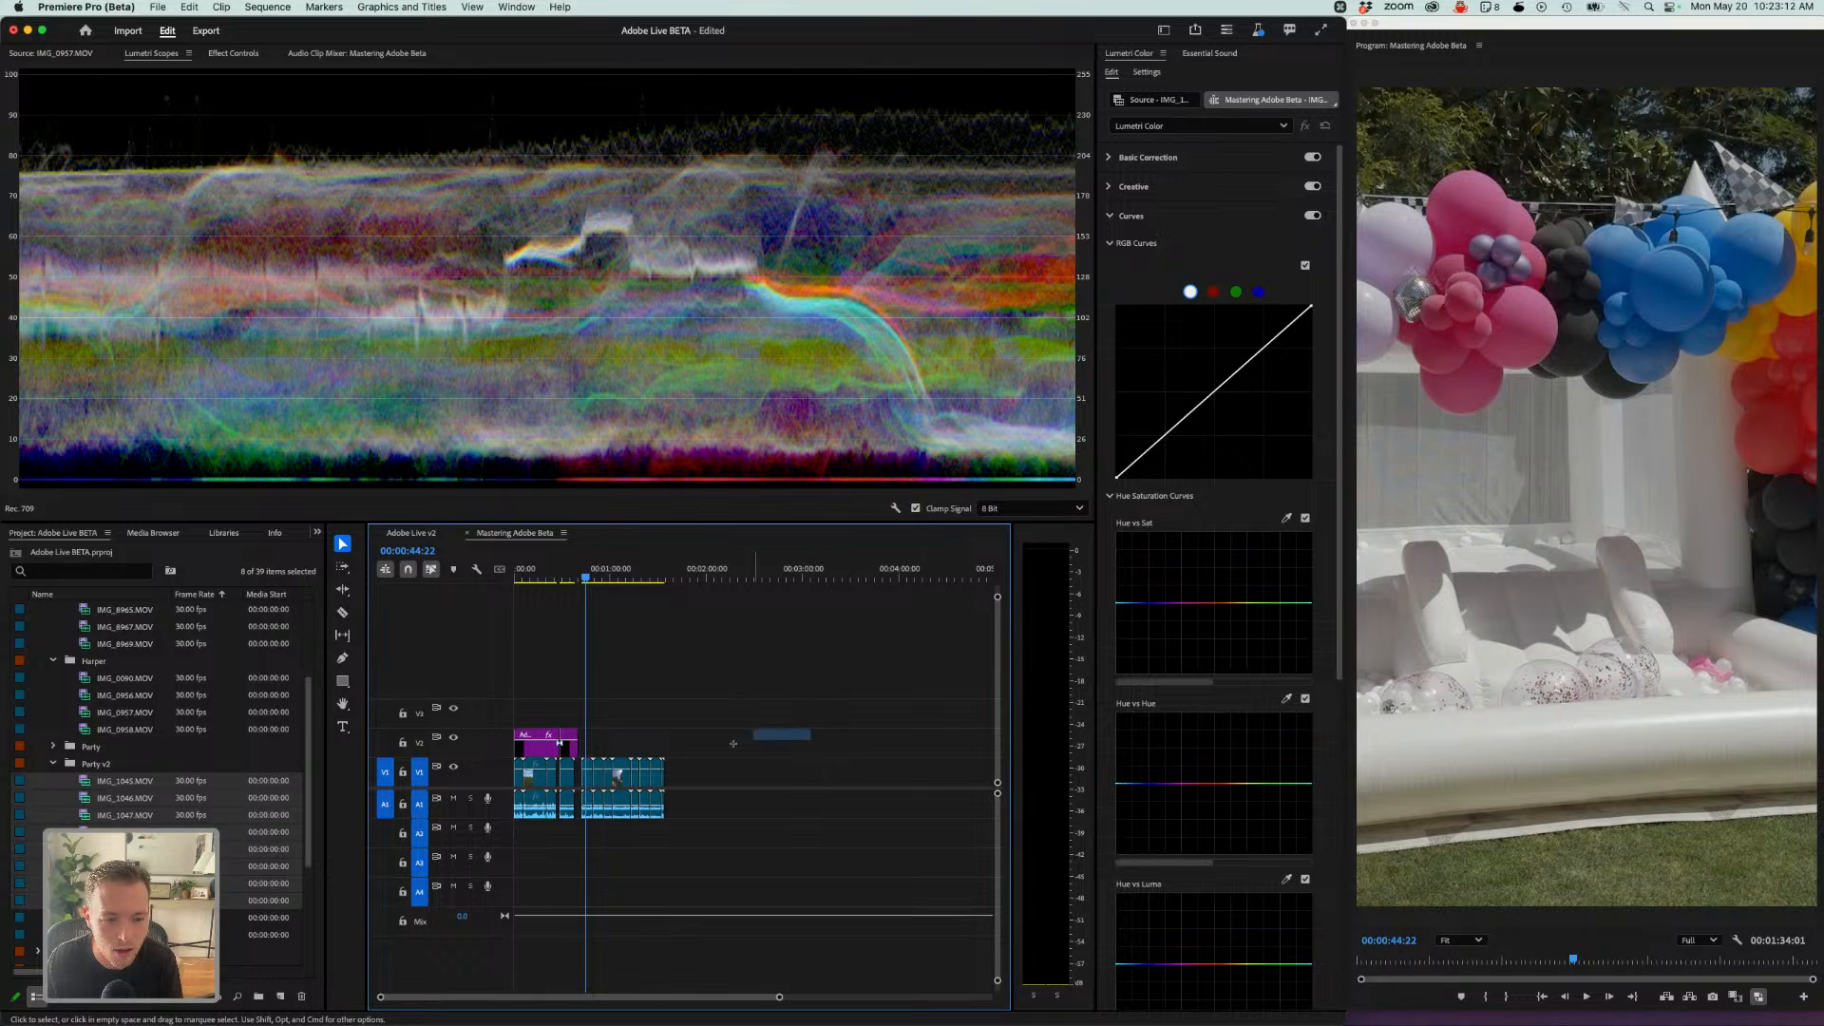
left_click_drag(809, 728, 586, 779)
right_click(586, 779)
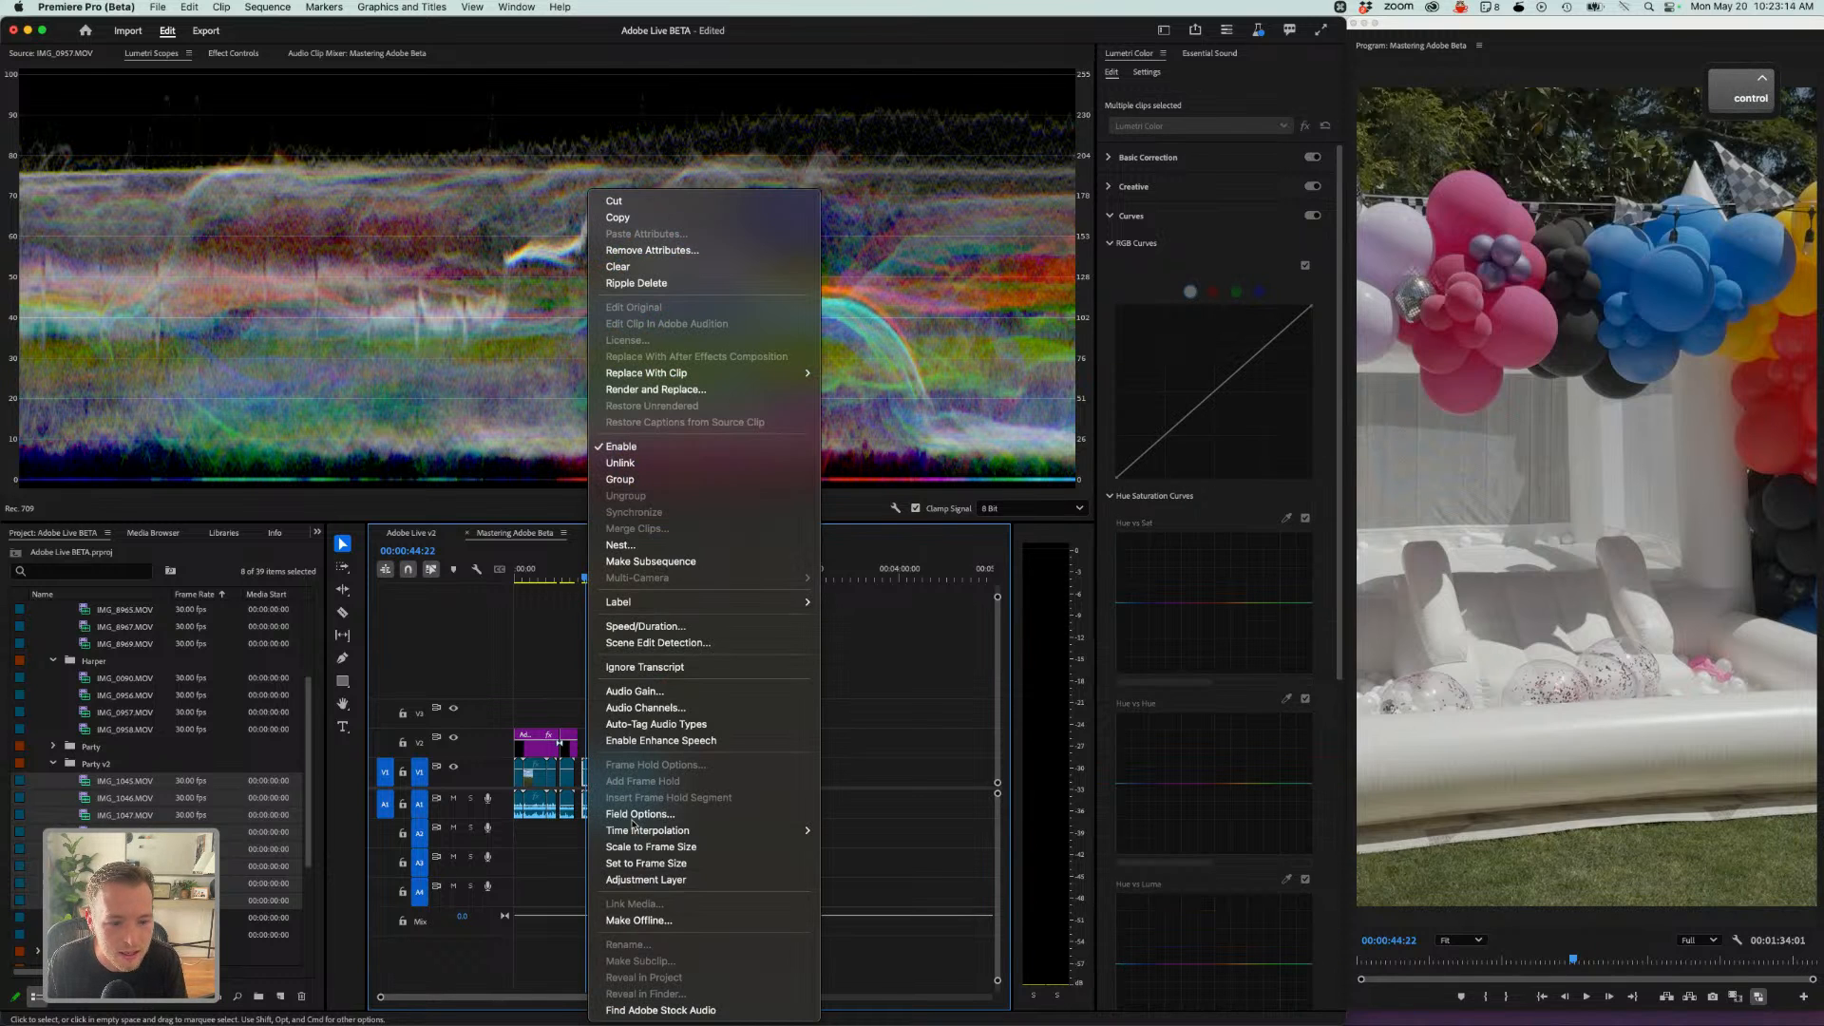
left_click(670, 865)
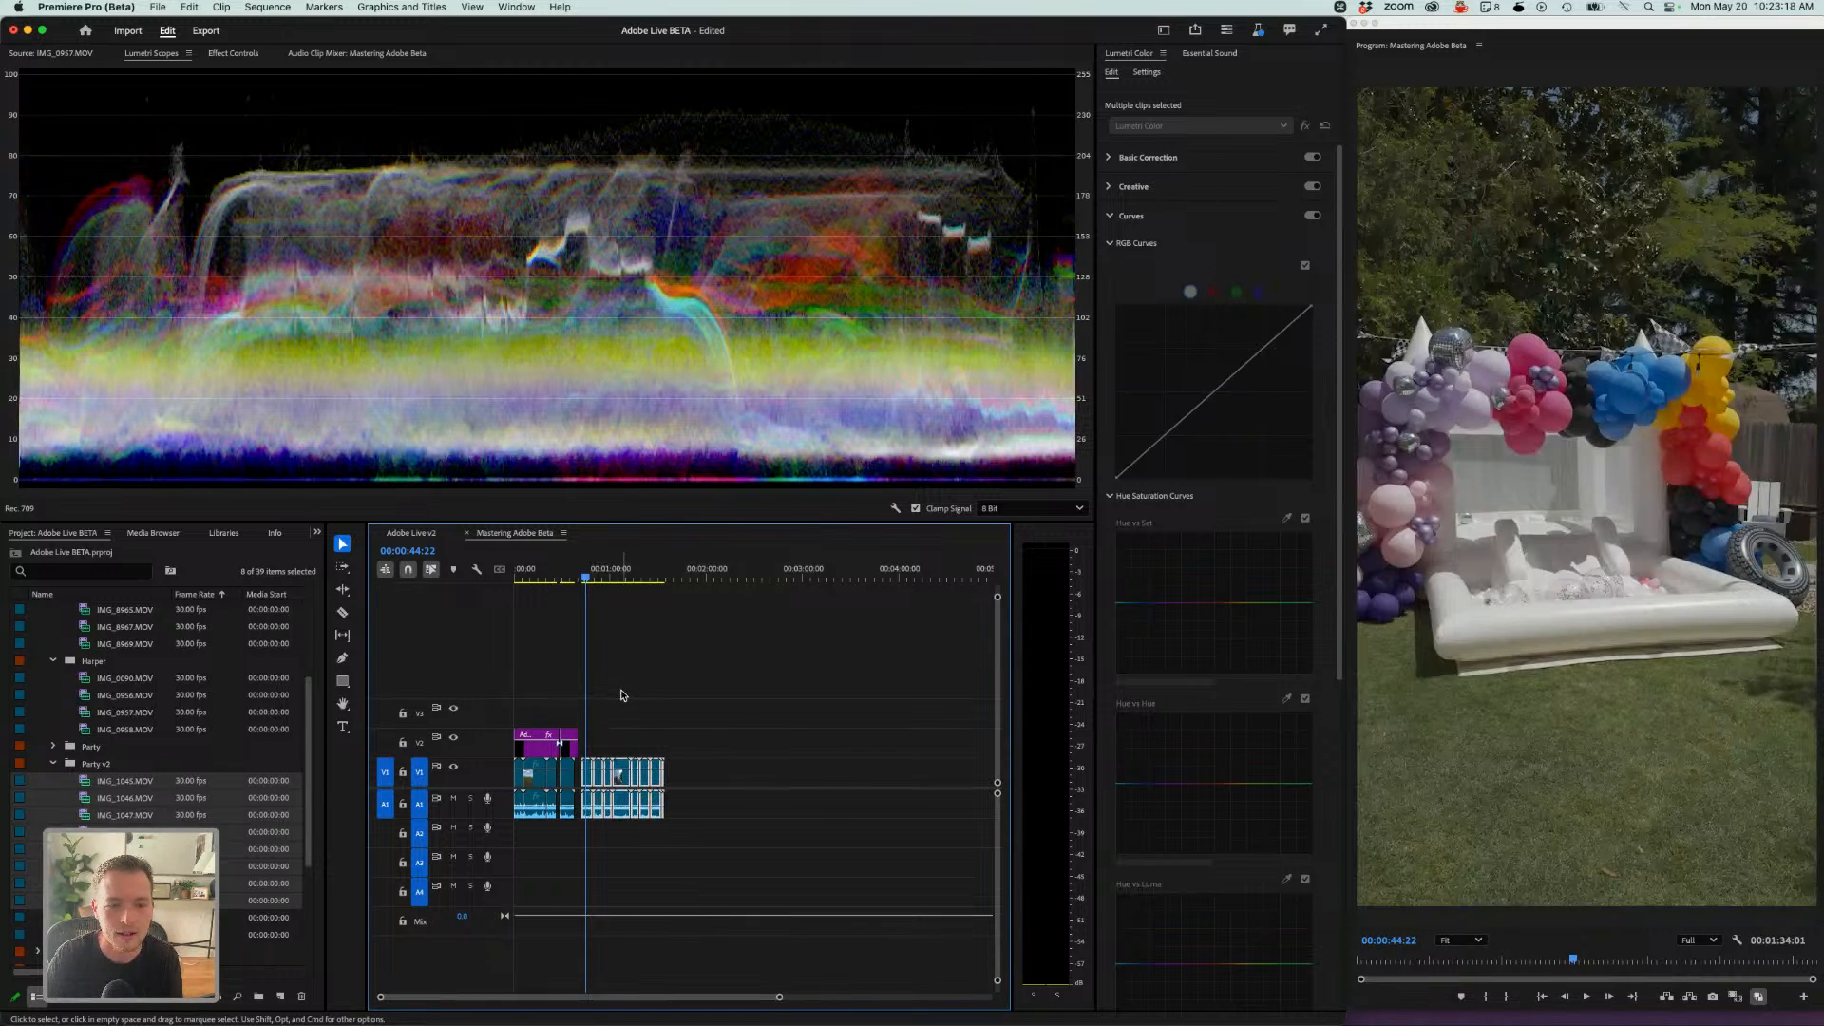
- Shift the Party v2 clips to the right to open a gap after the first graded section
key("equal")
key("equal")
left_click(706, 709)
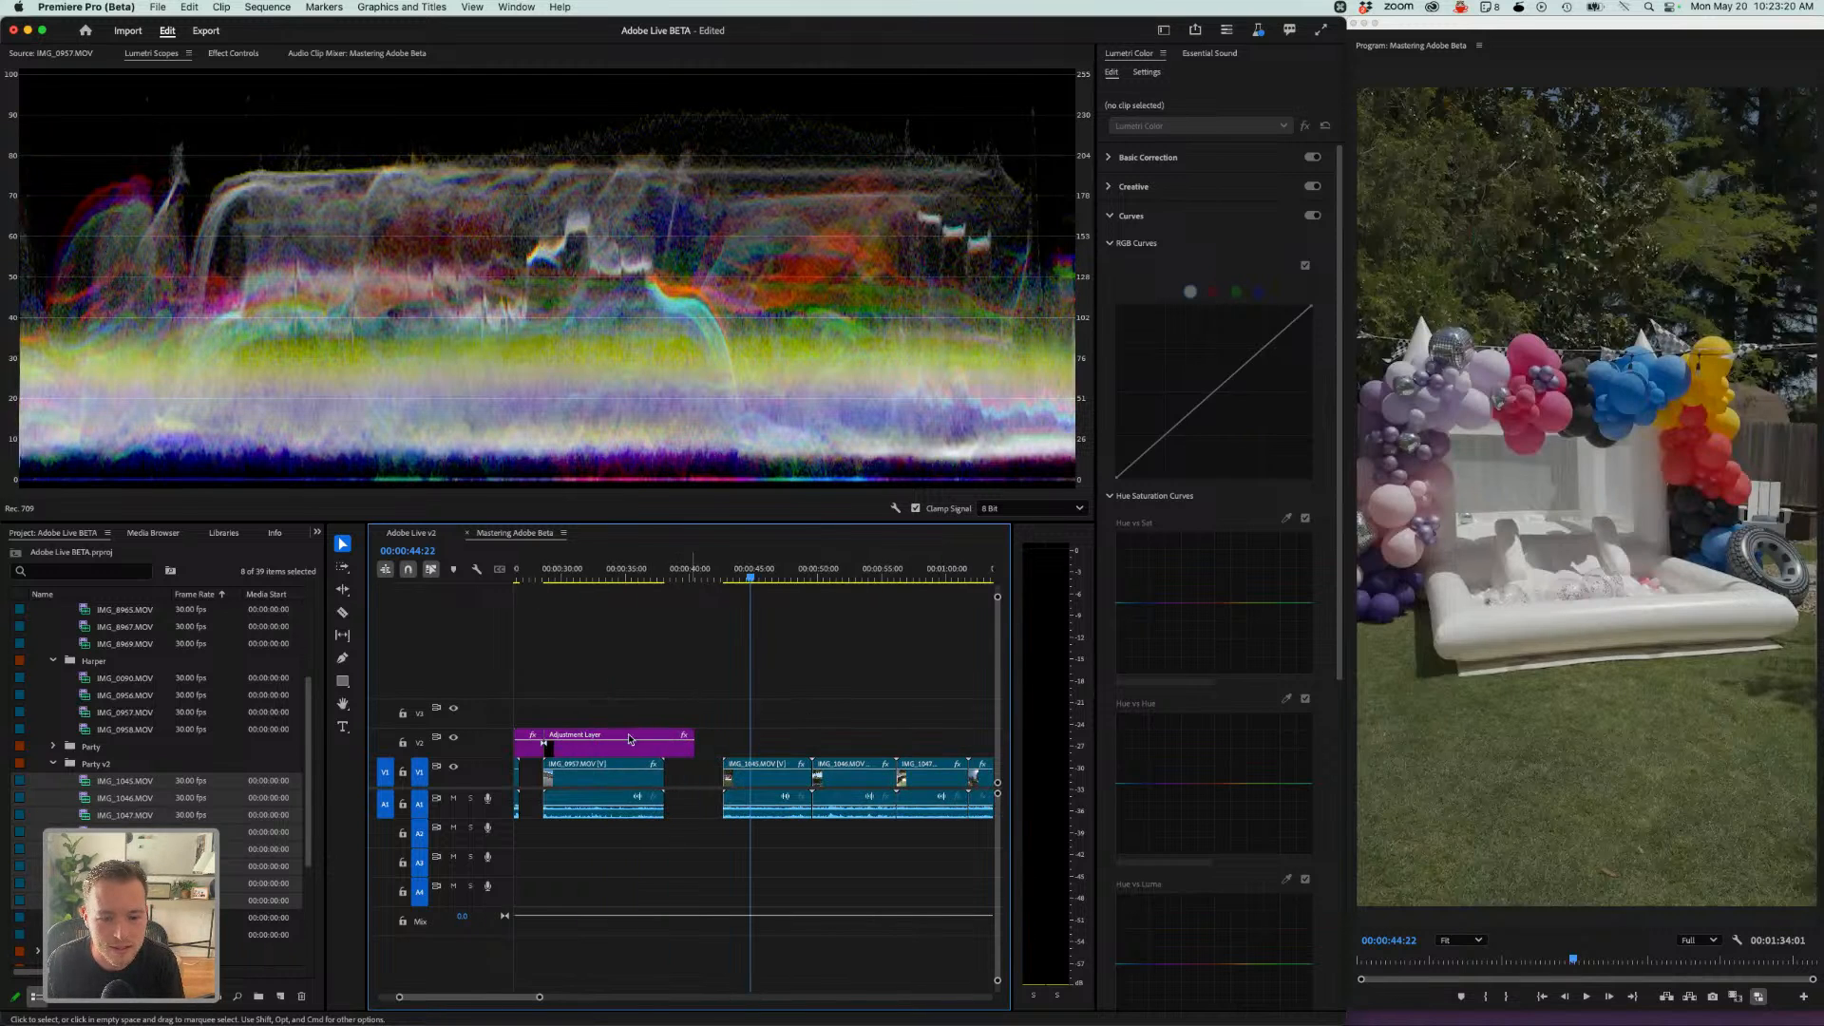
scroll(109, 686, "up", 4)
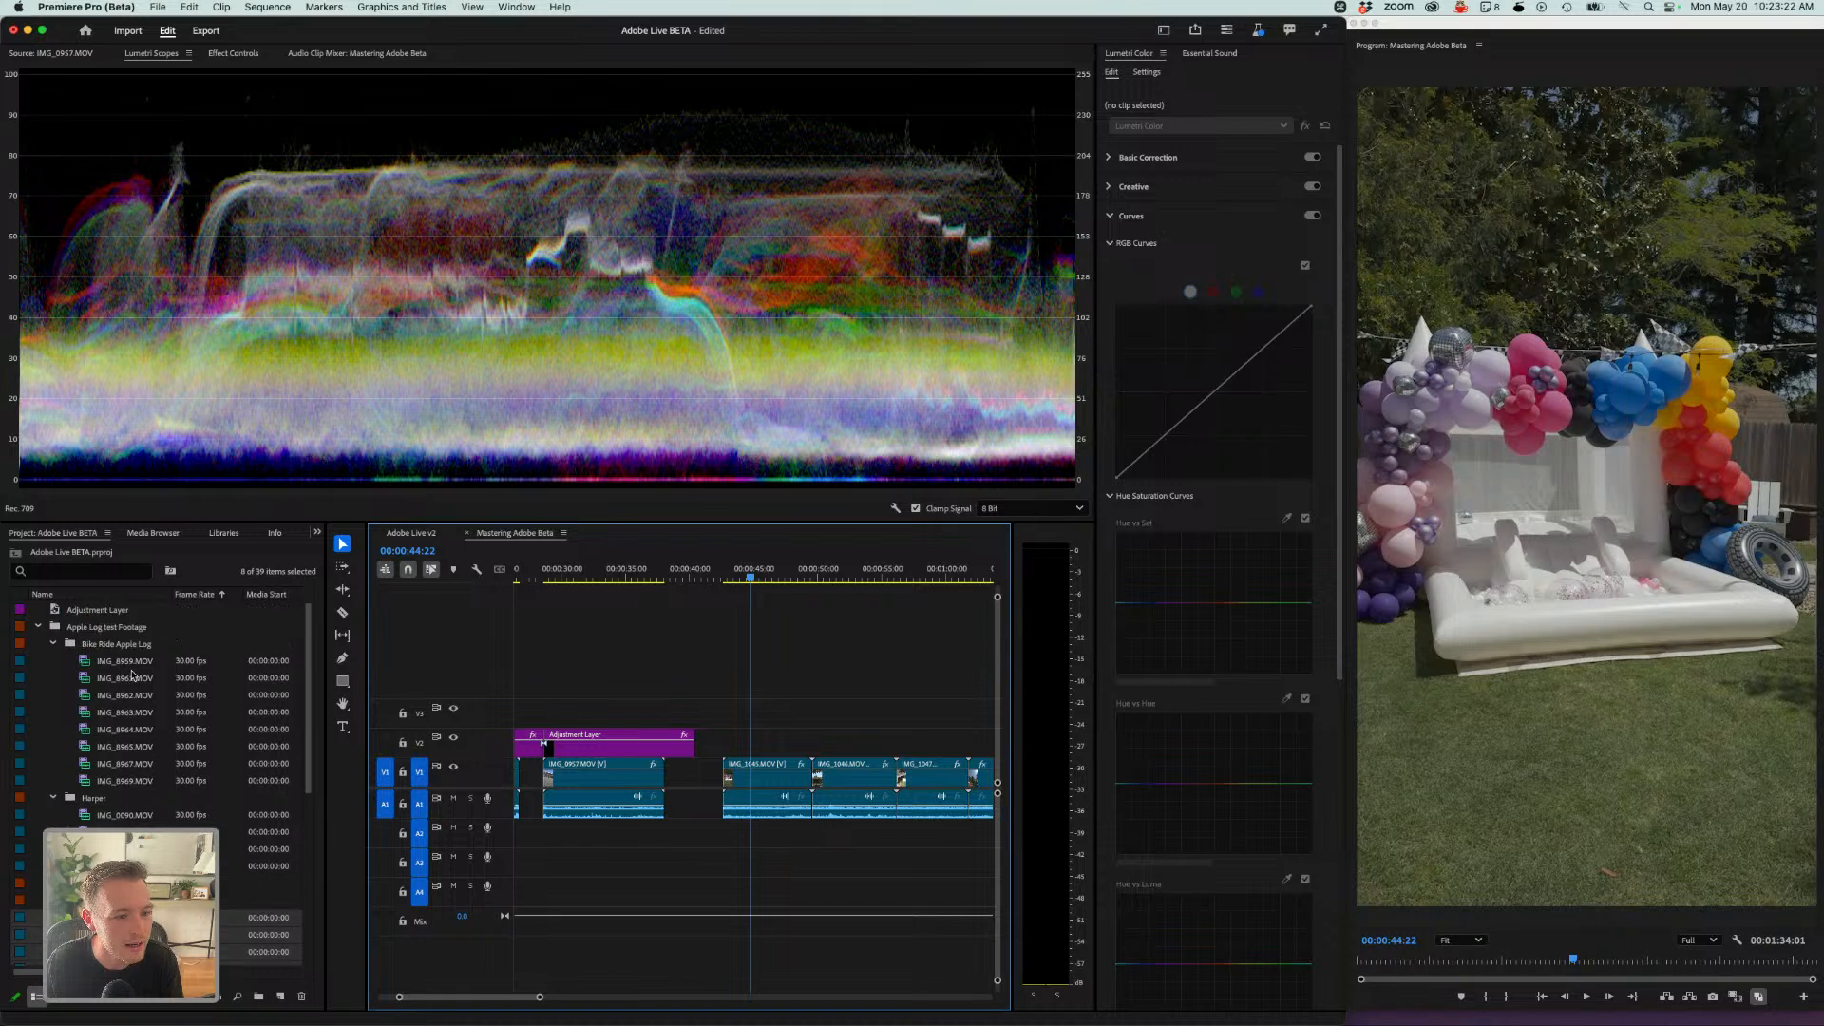
left_click(112, 664)
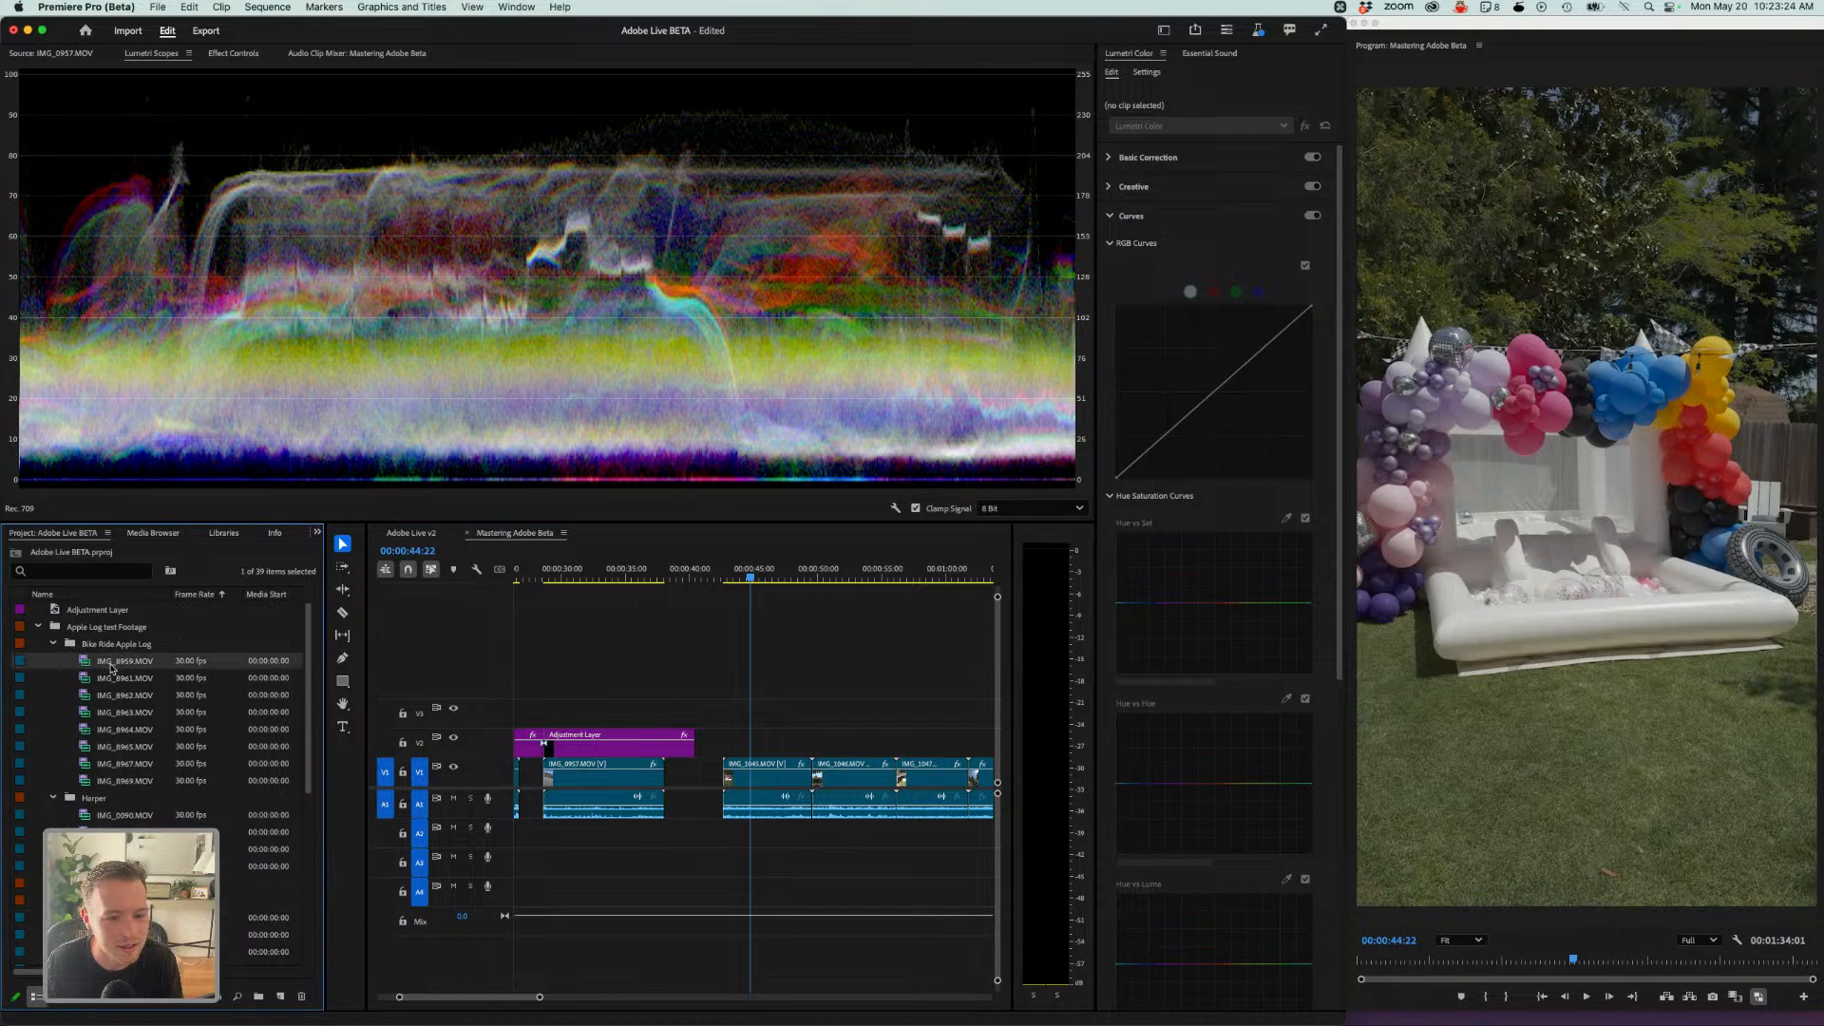
left_click_drag(110, 668, 65, 657)
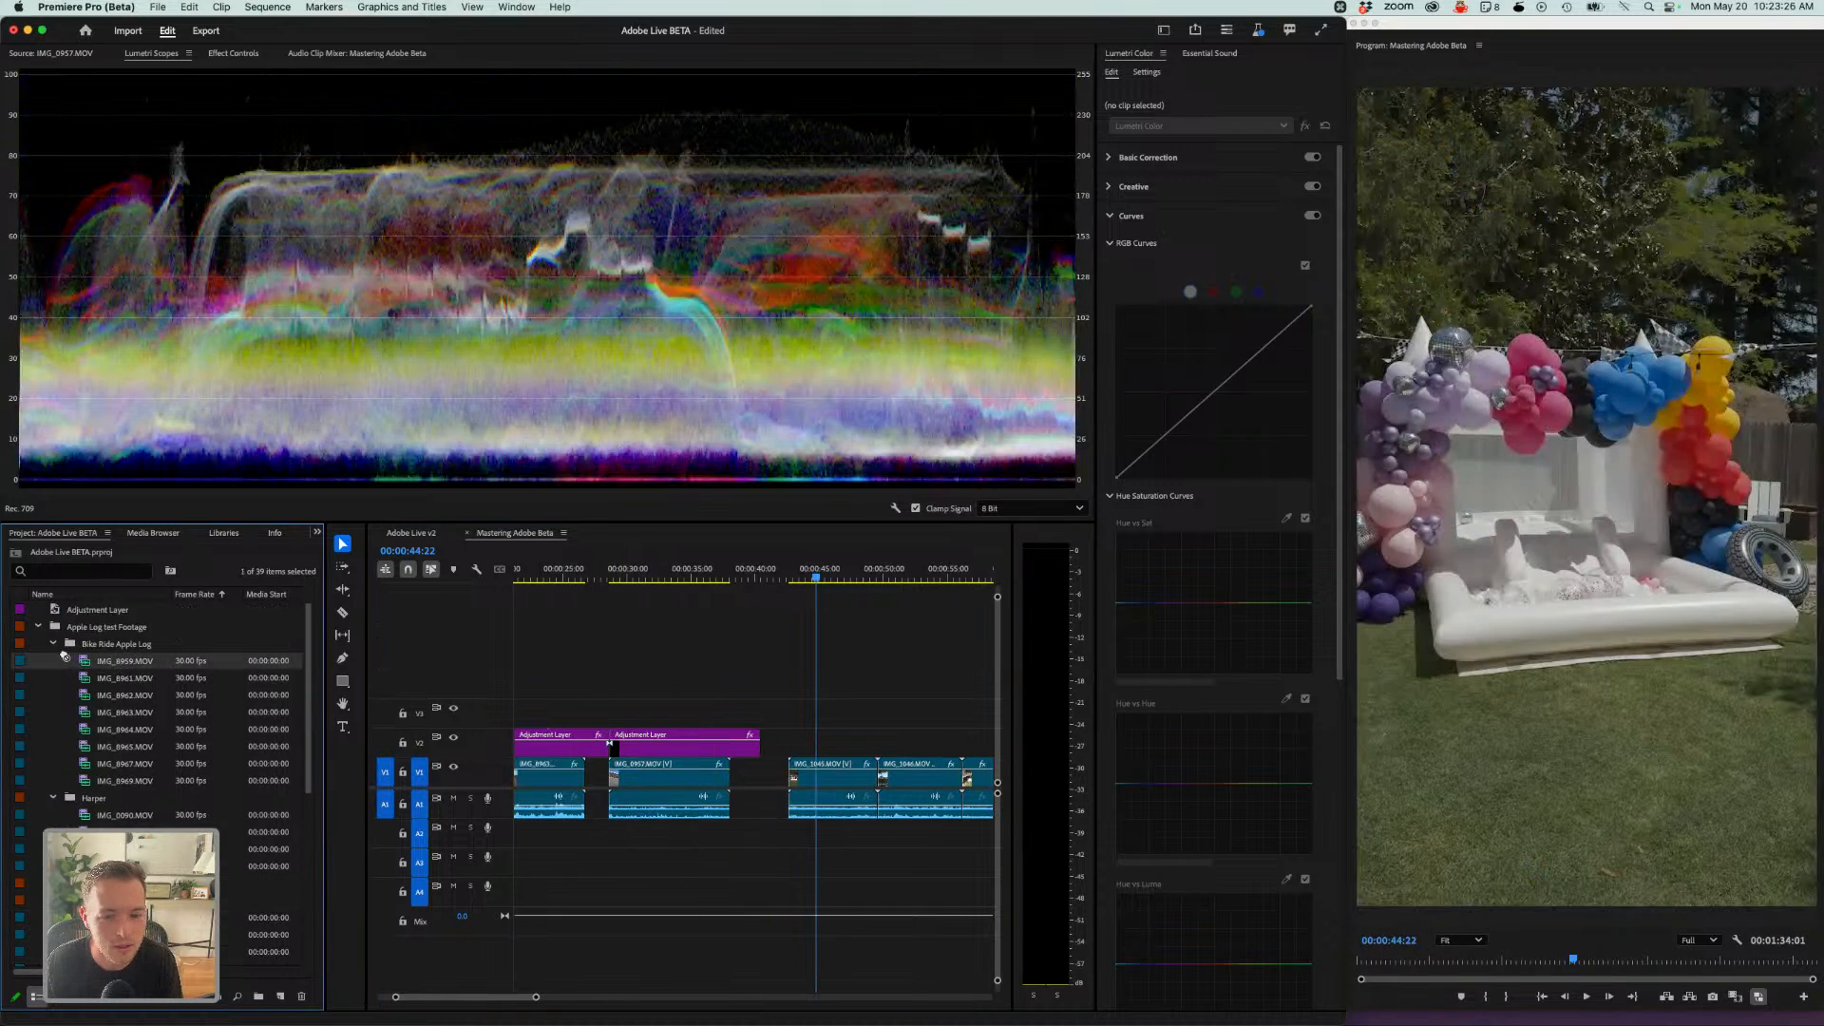
key("a")
left_click_drag(864, 784, 976, 788)
scroll(893, 773, "right", 5)
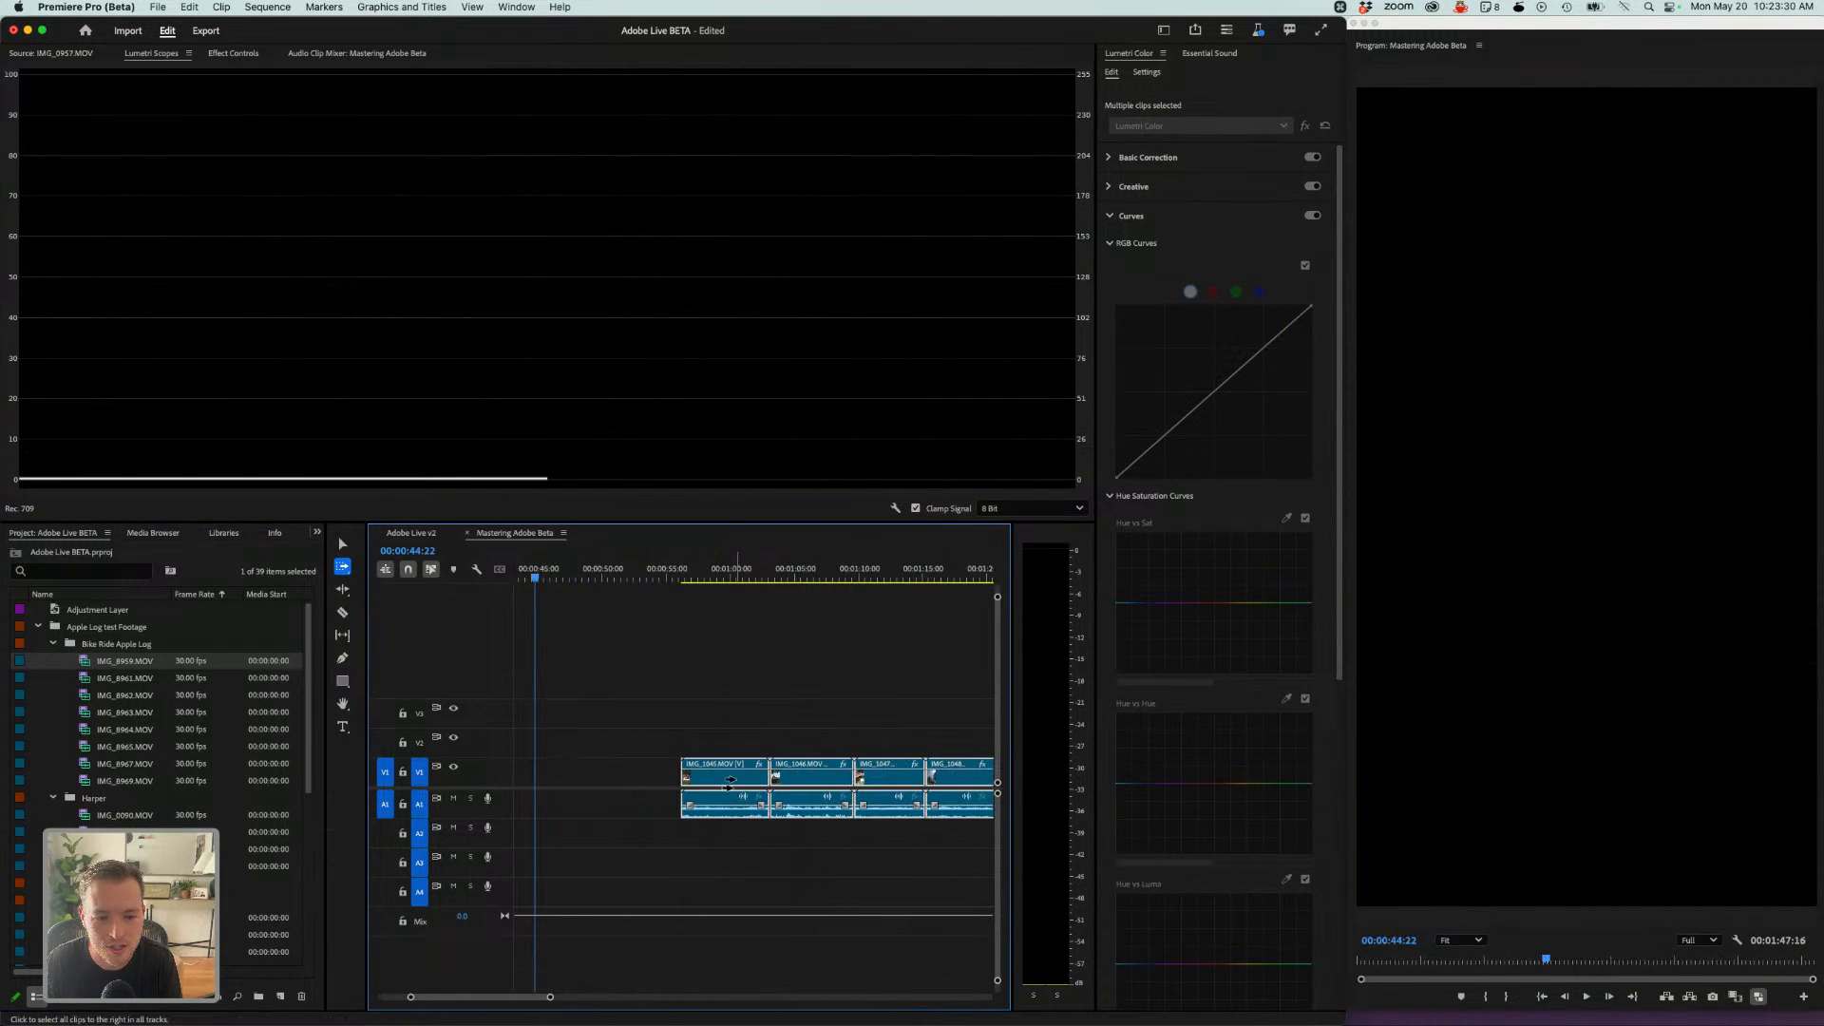
left_click_drag(730, 780, 837, 781)
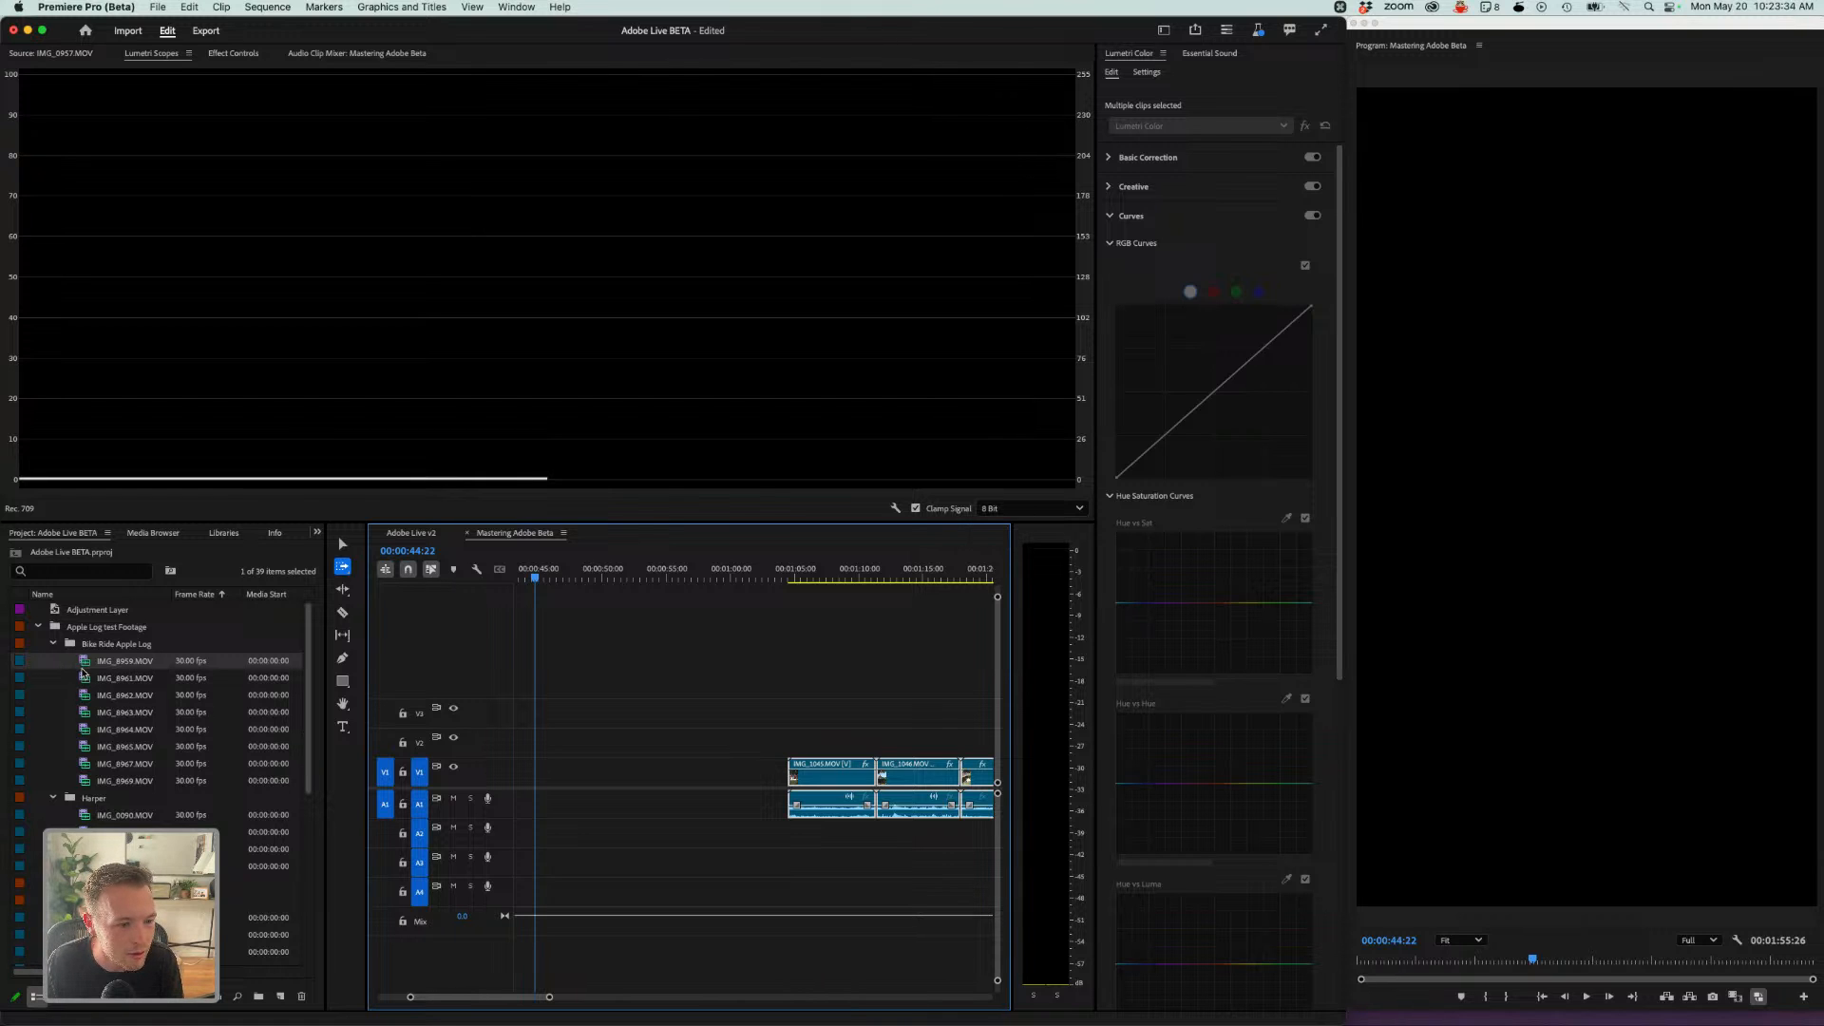
left_click_drag(80, 659, 560, 753)
left_click(660, 575)
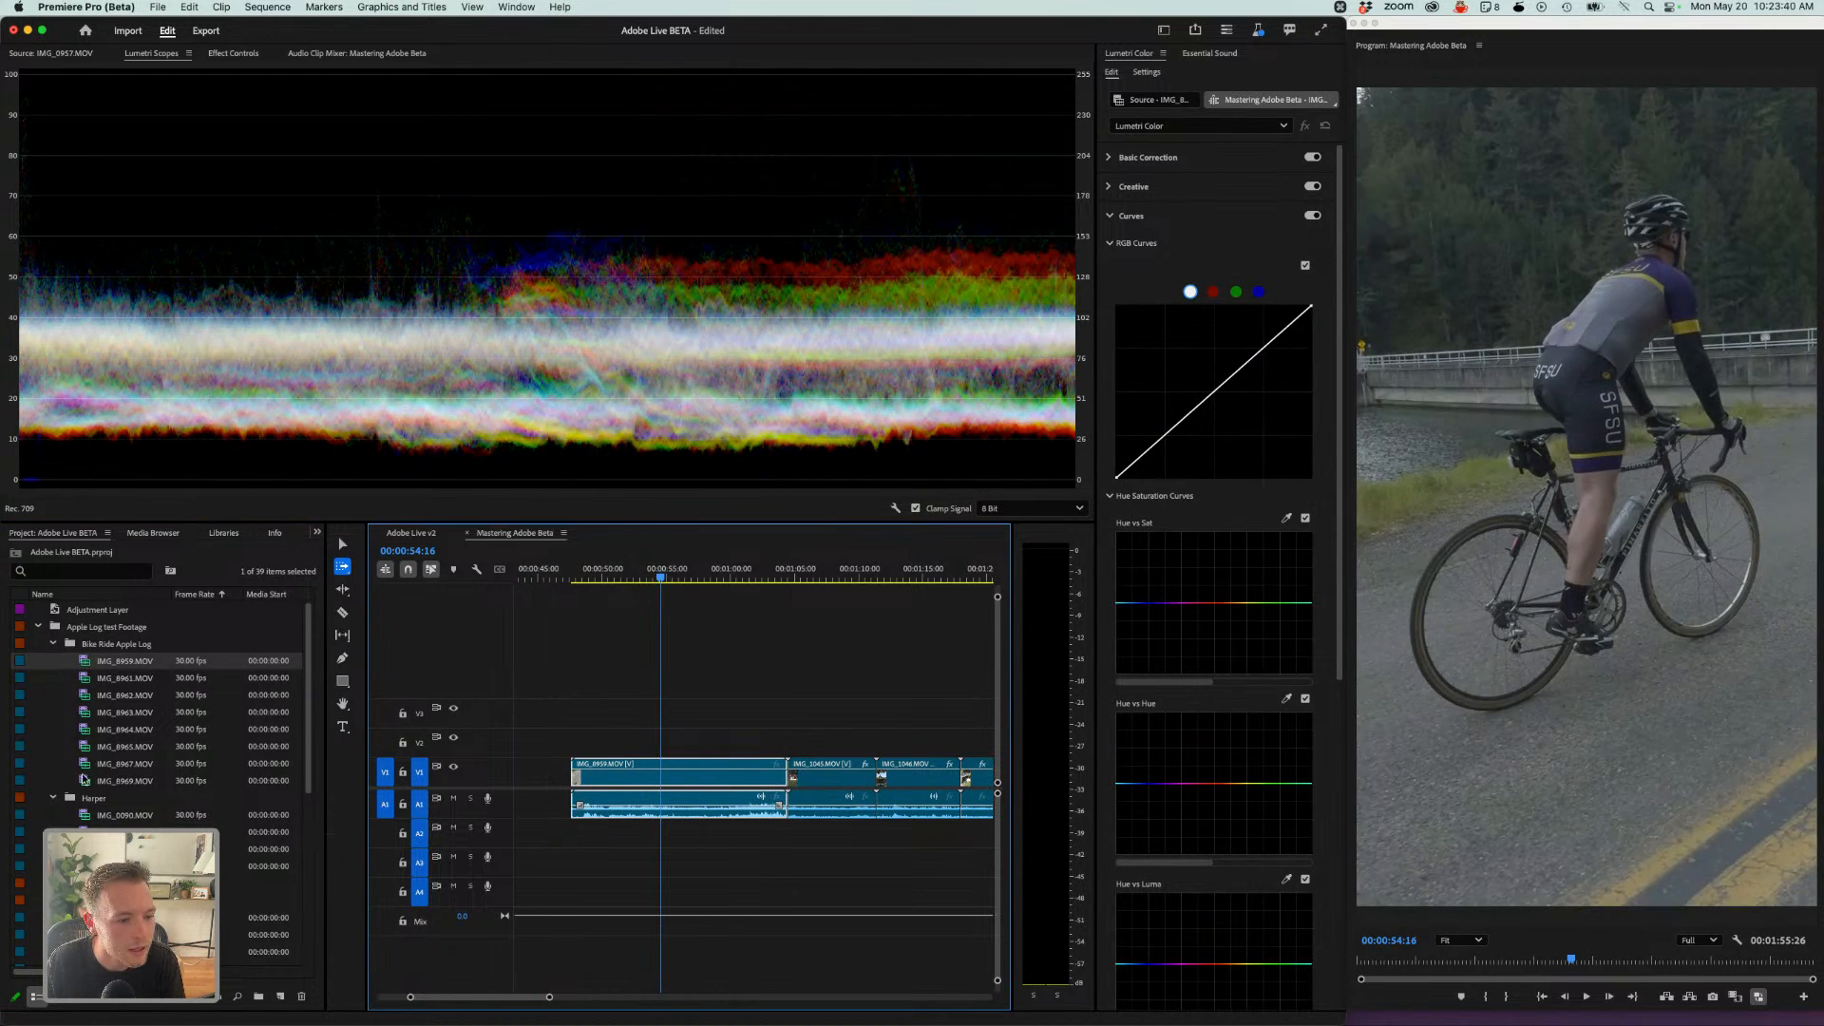
left_click(53, 884)
left_click_drag(123, 900, 708, 785)
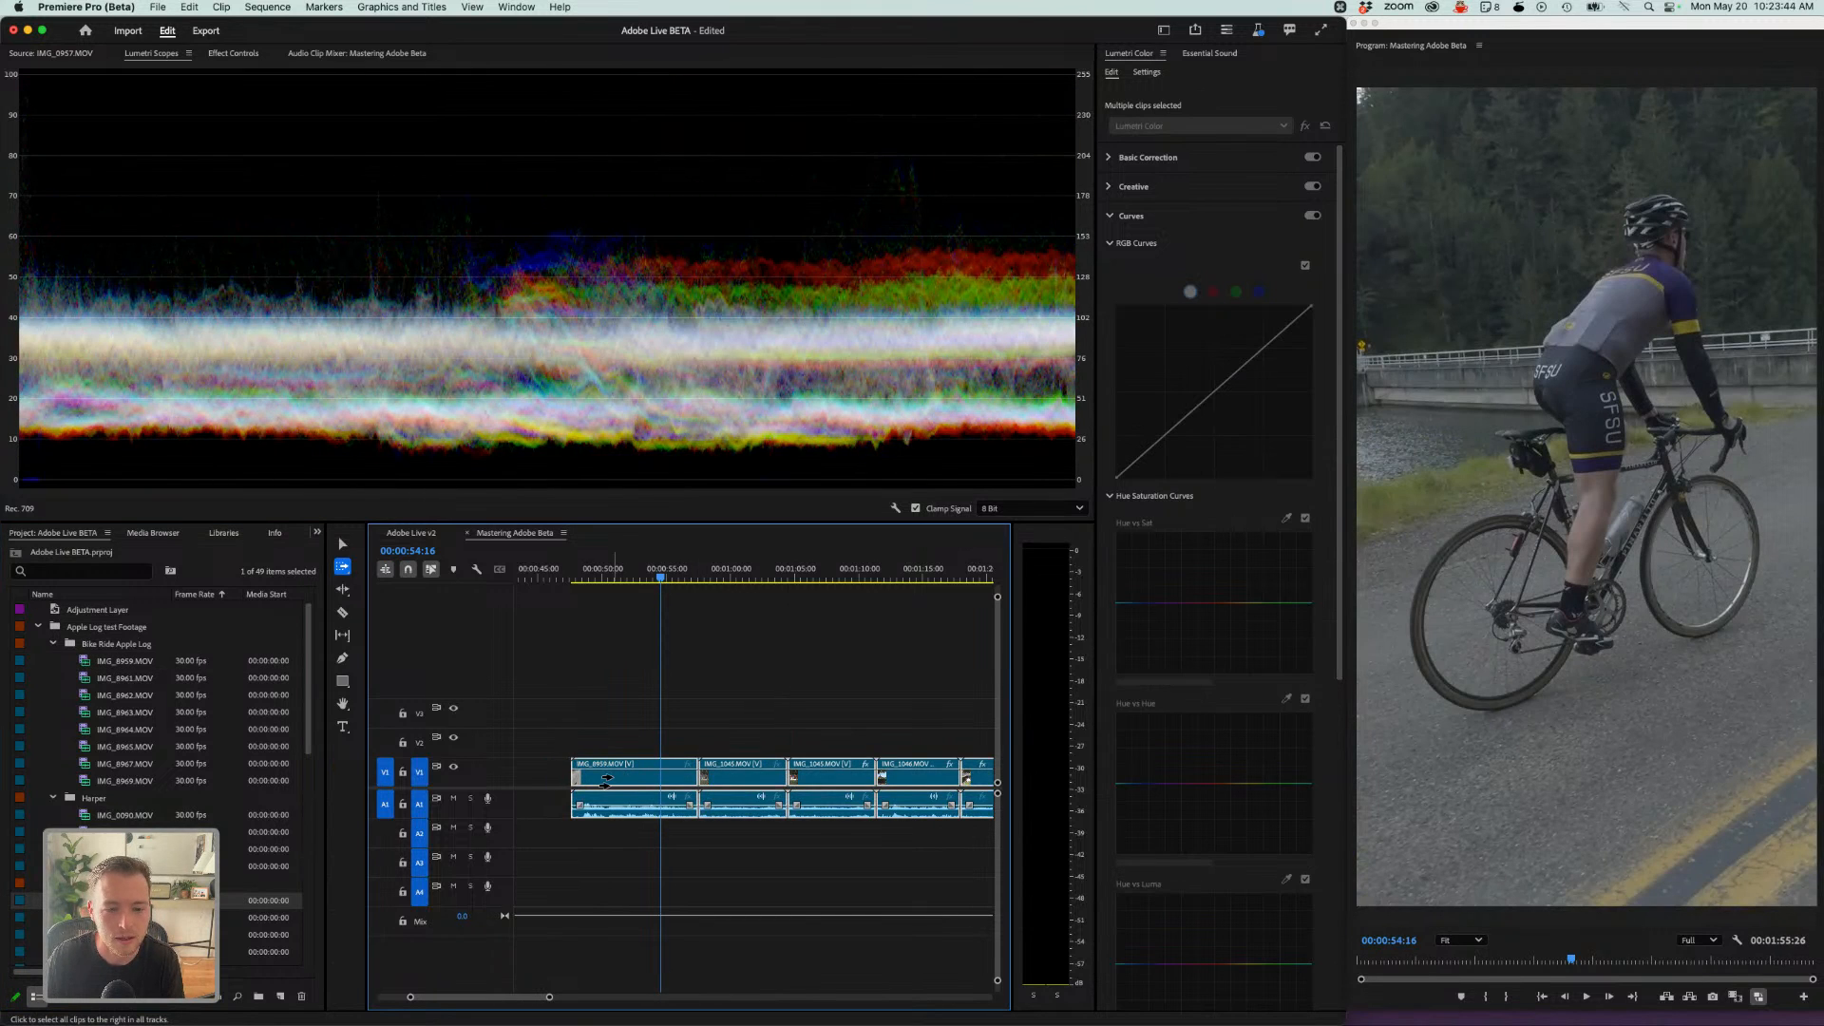
key("v")
left_click(596, 776)
key("BackSpace")
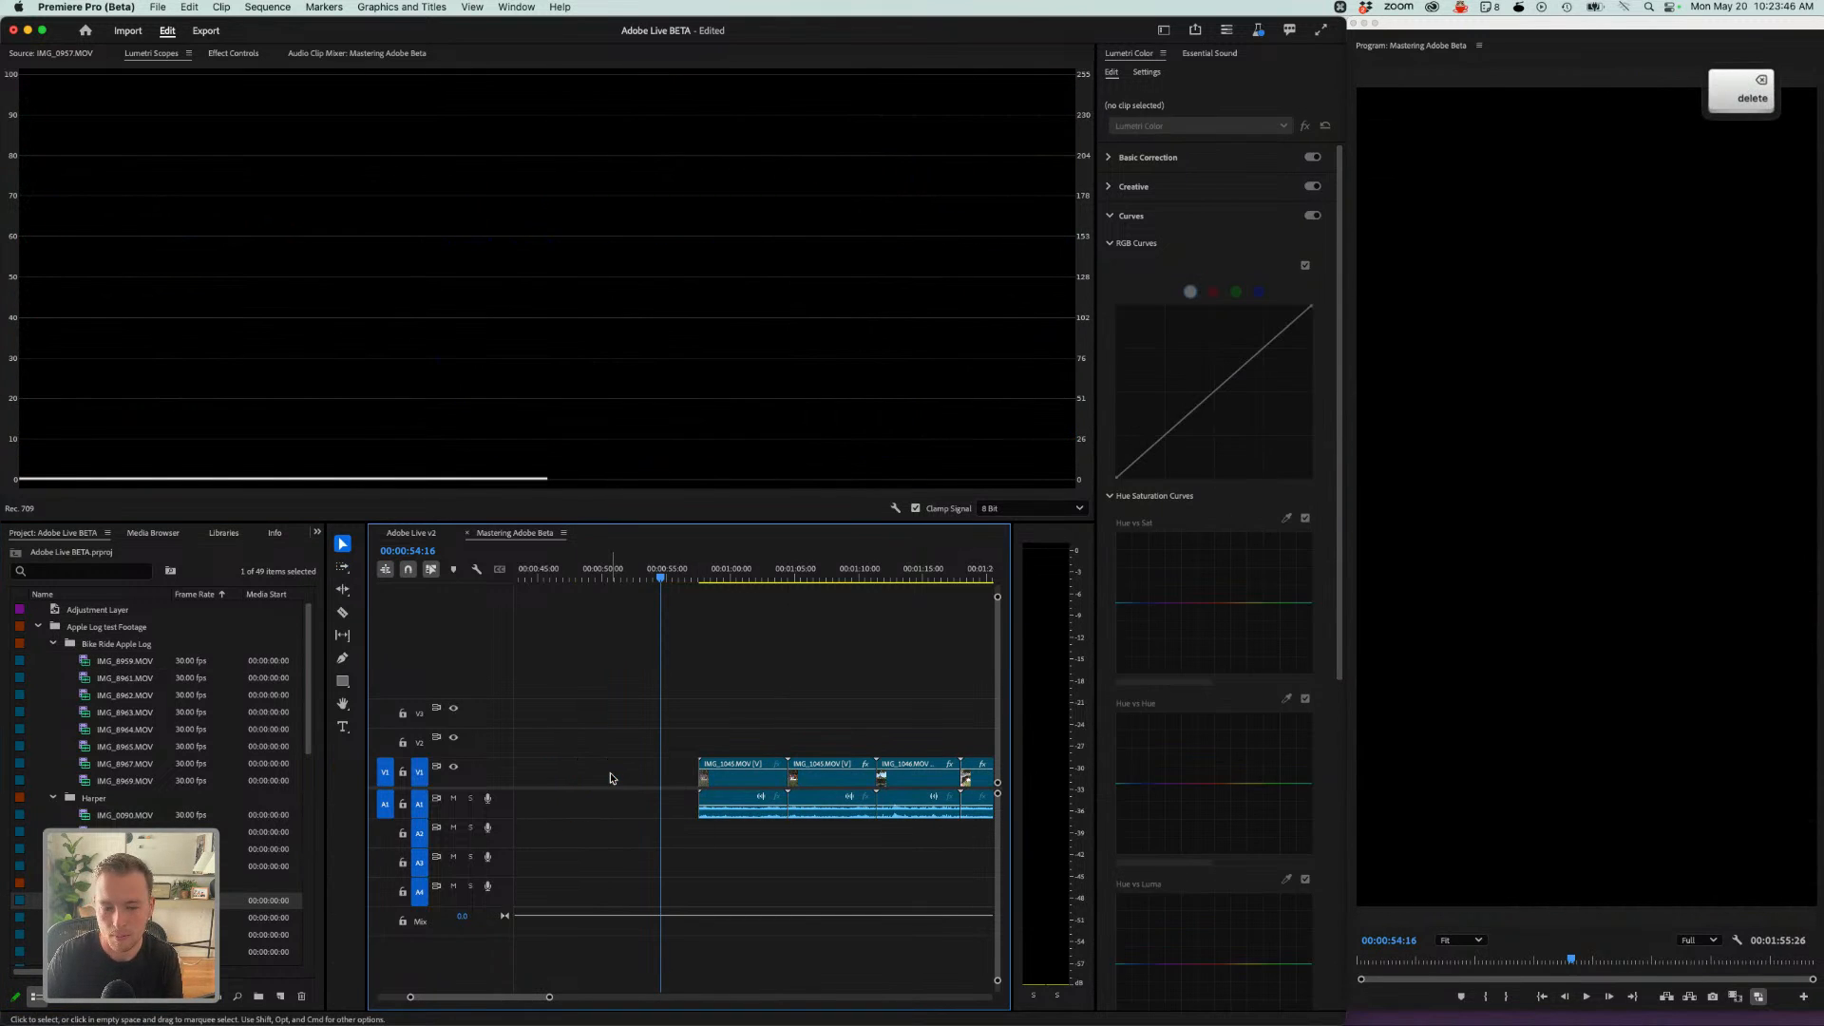
- Delete the first clip of the added Party v2 section
left_click_drag(665, 588, 706, 584)
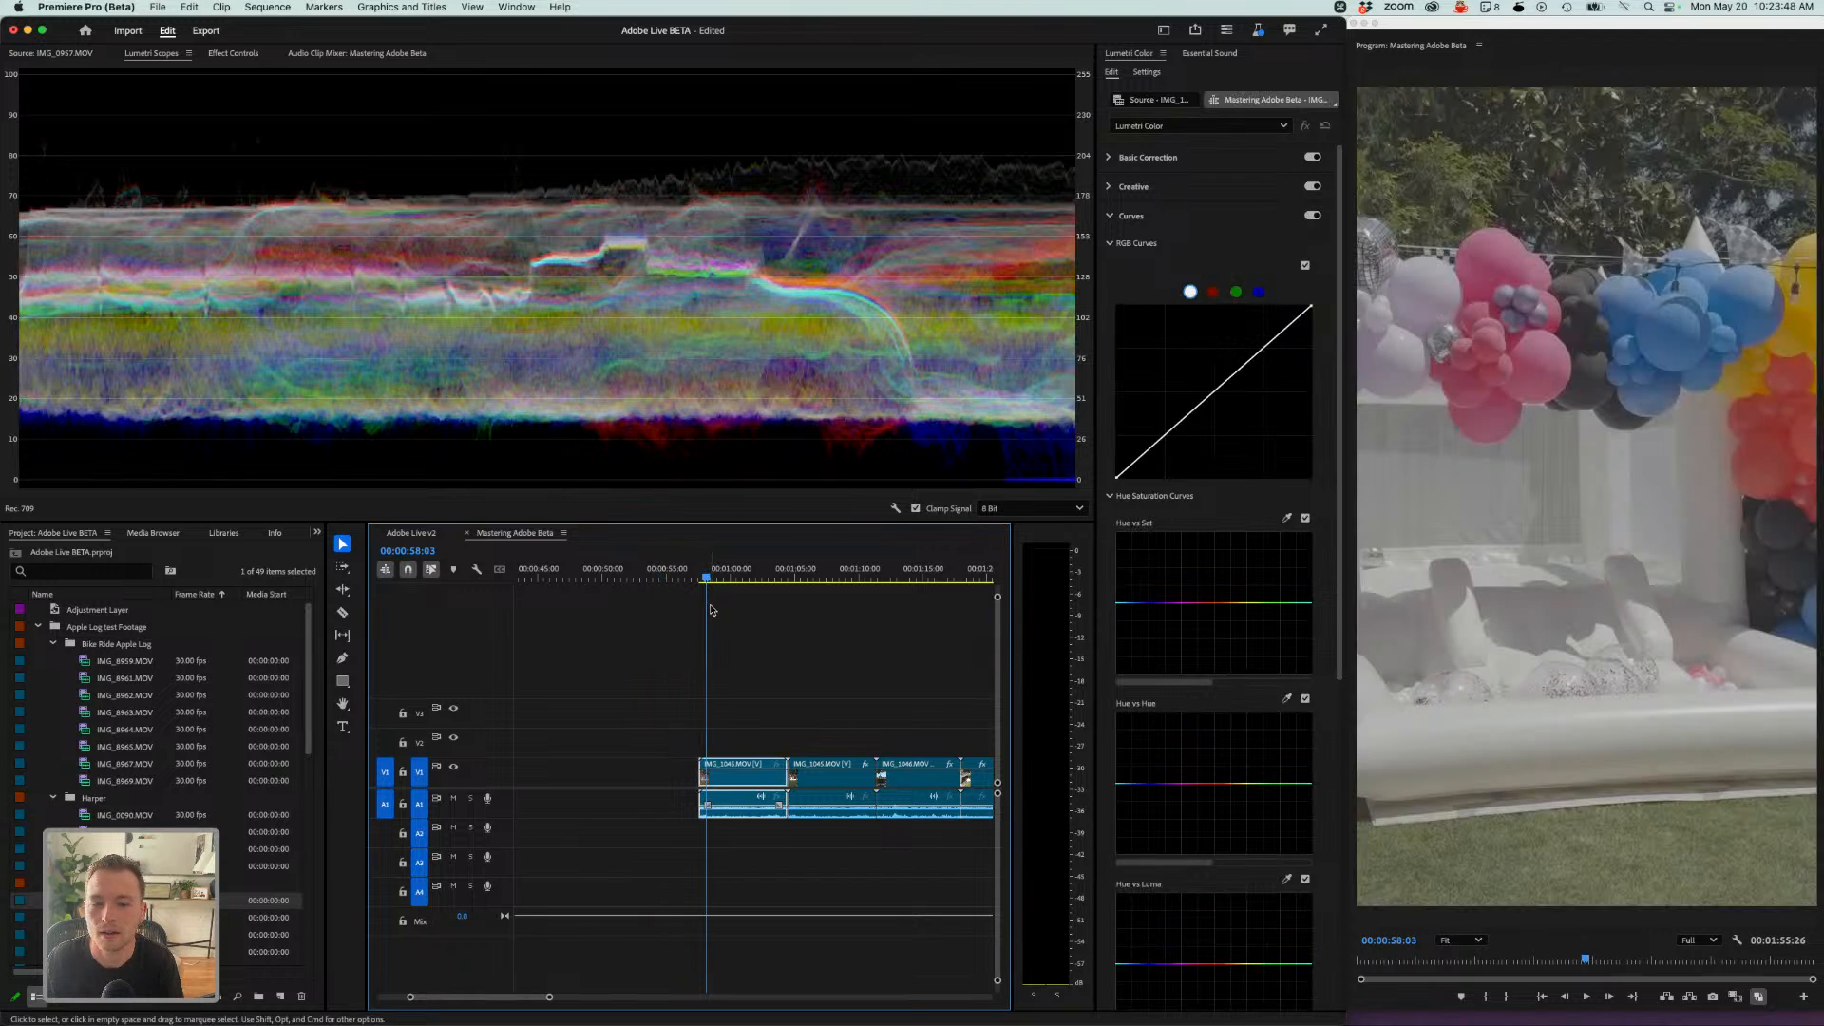
scroll(111, 823, "down", 5)
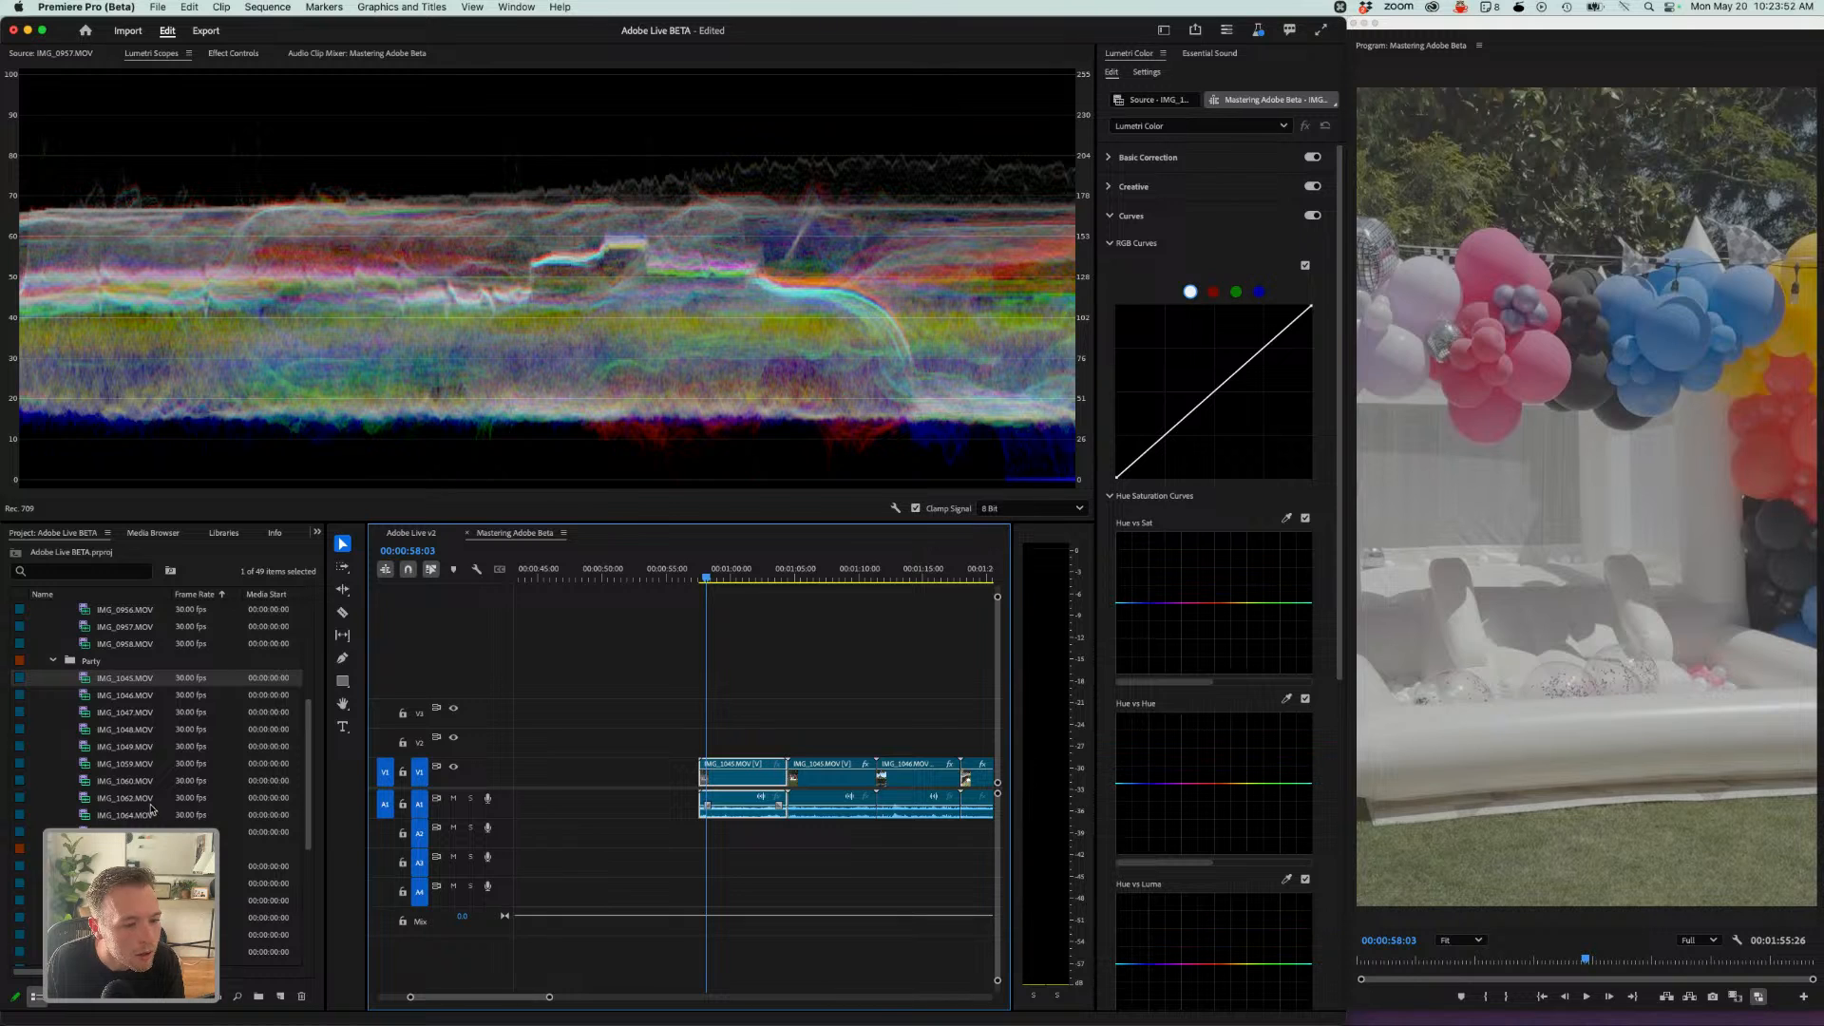
scroll(138, 742, "up", 5)
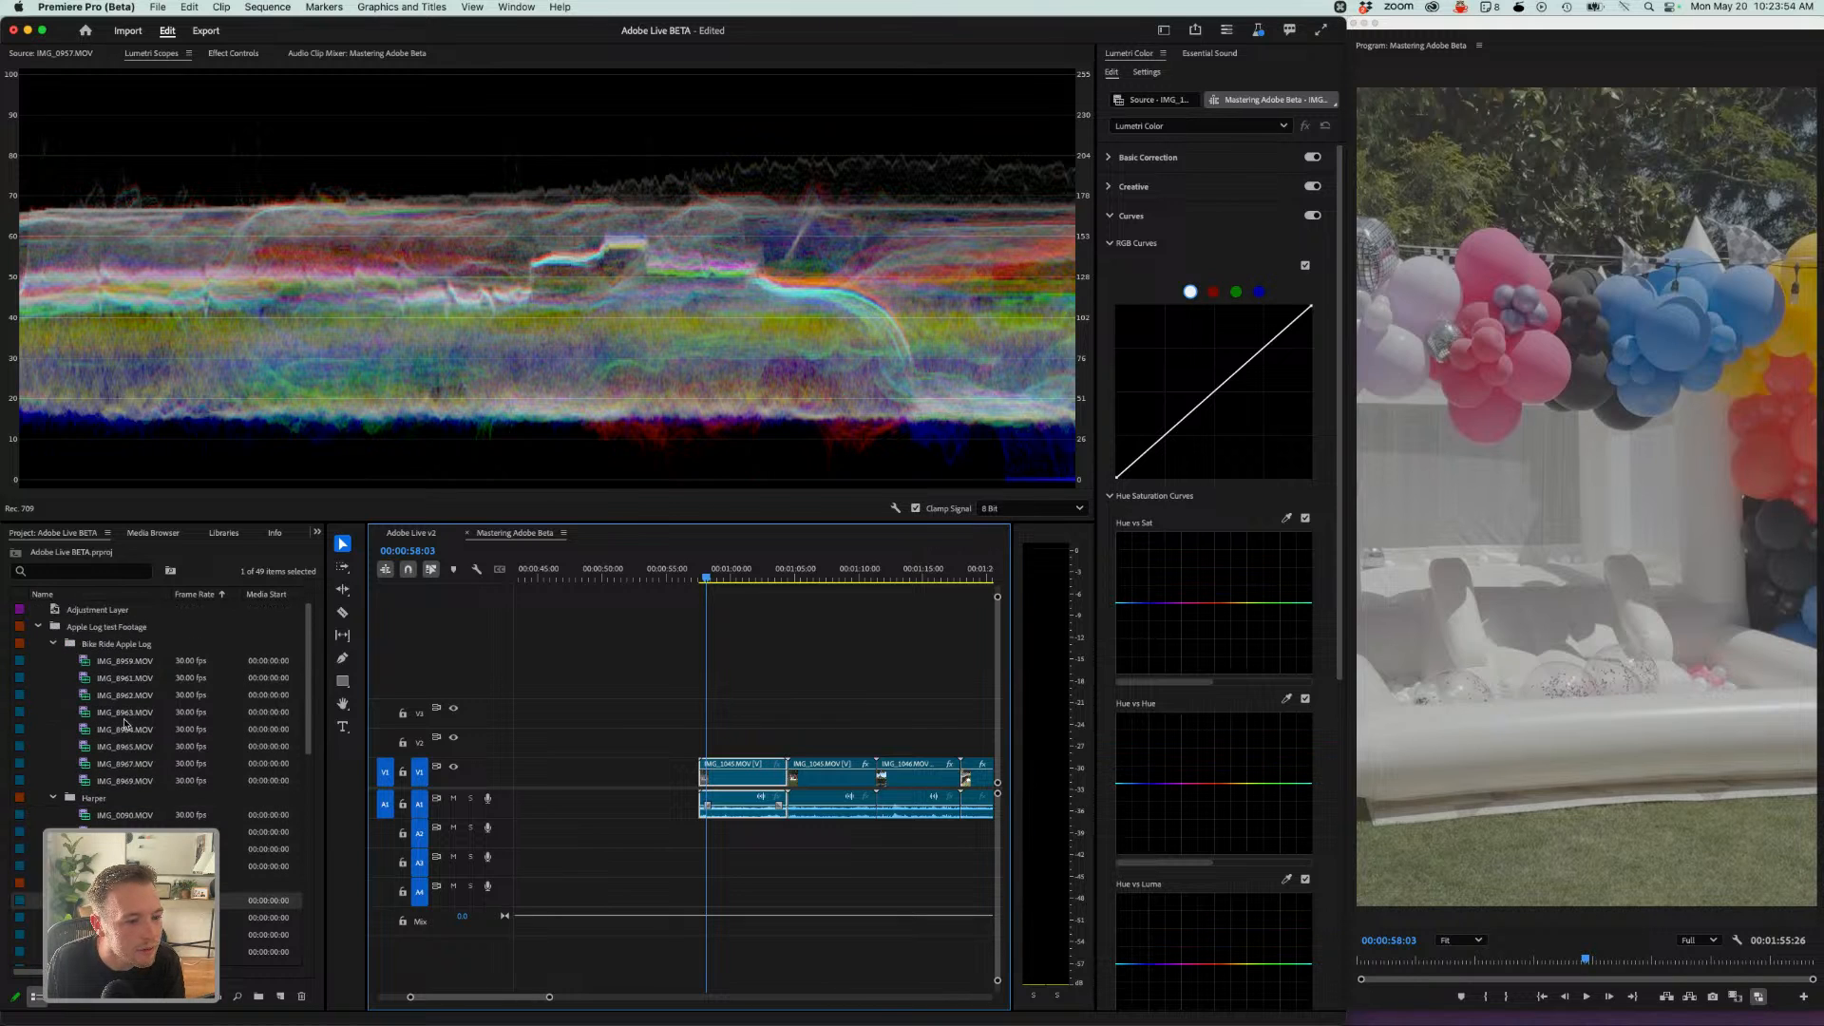
scroll(74, 662, "down", 8)
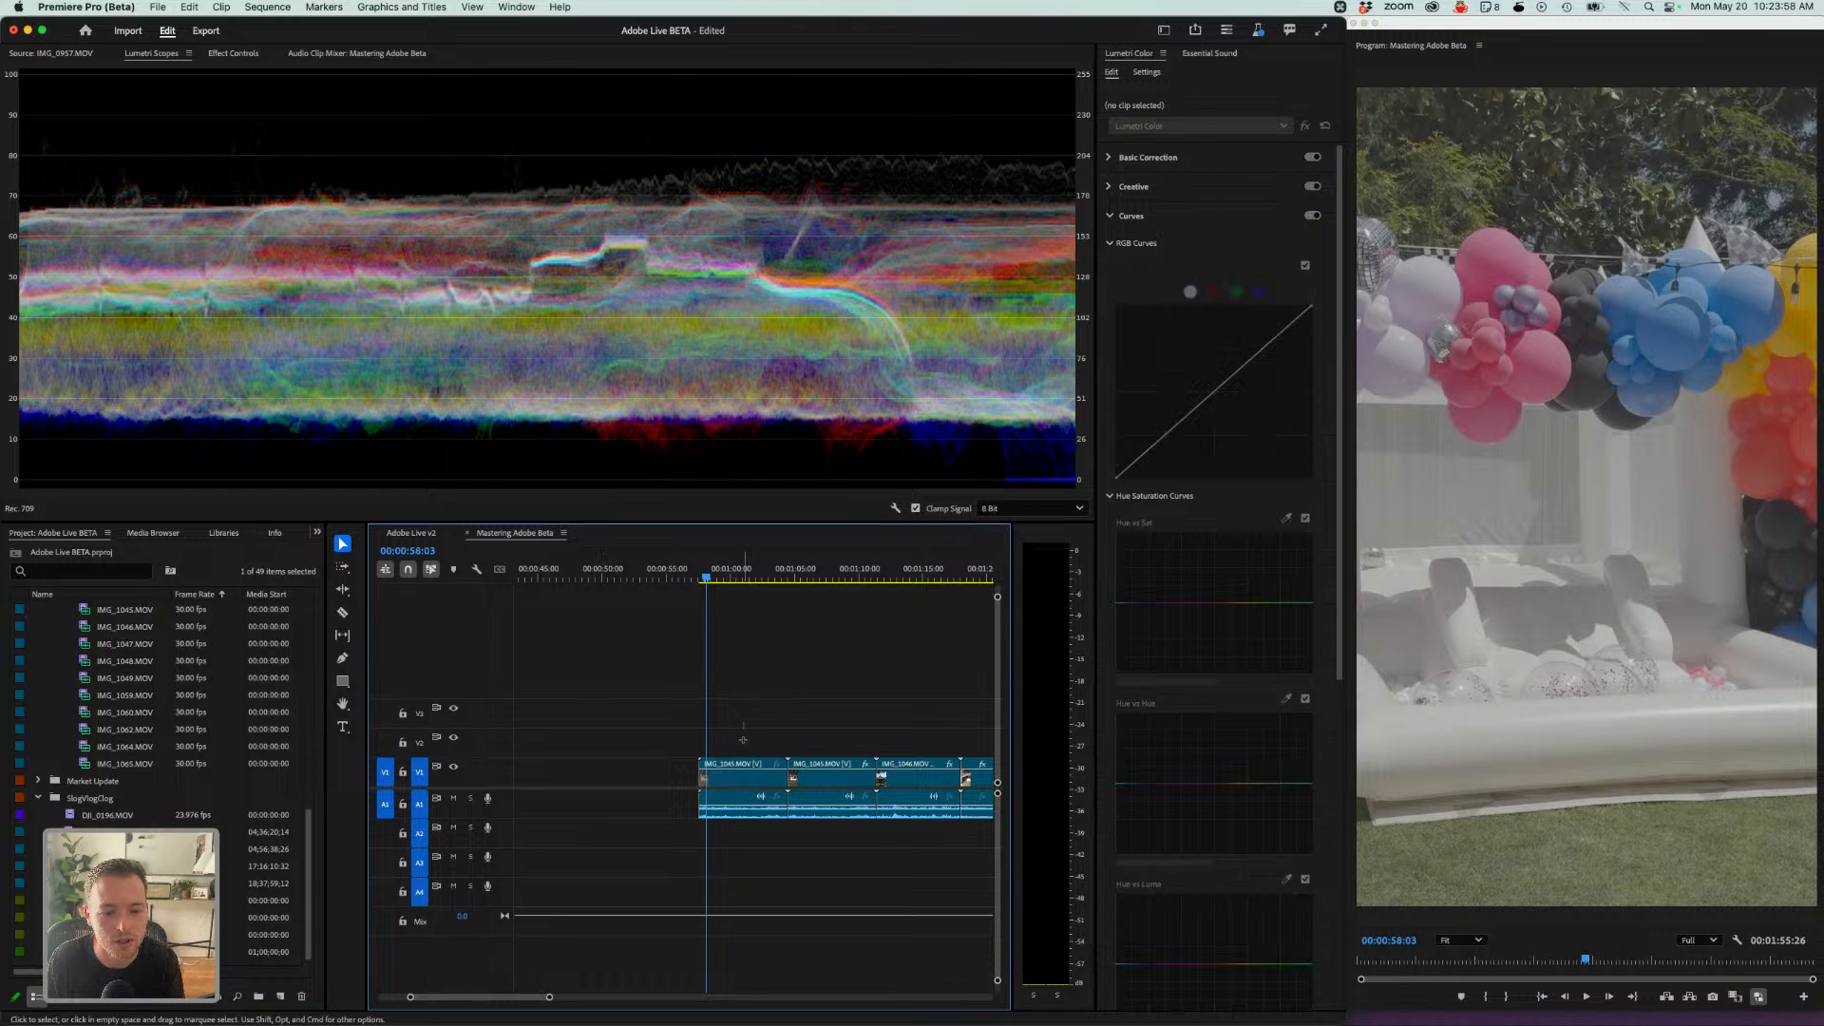
left_click(748, 790)
key("BackSpace")
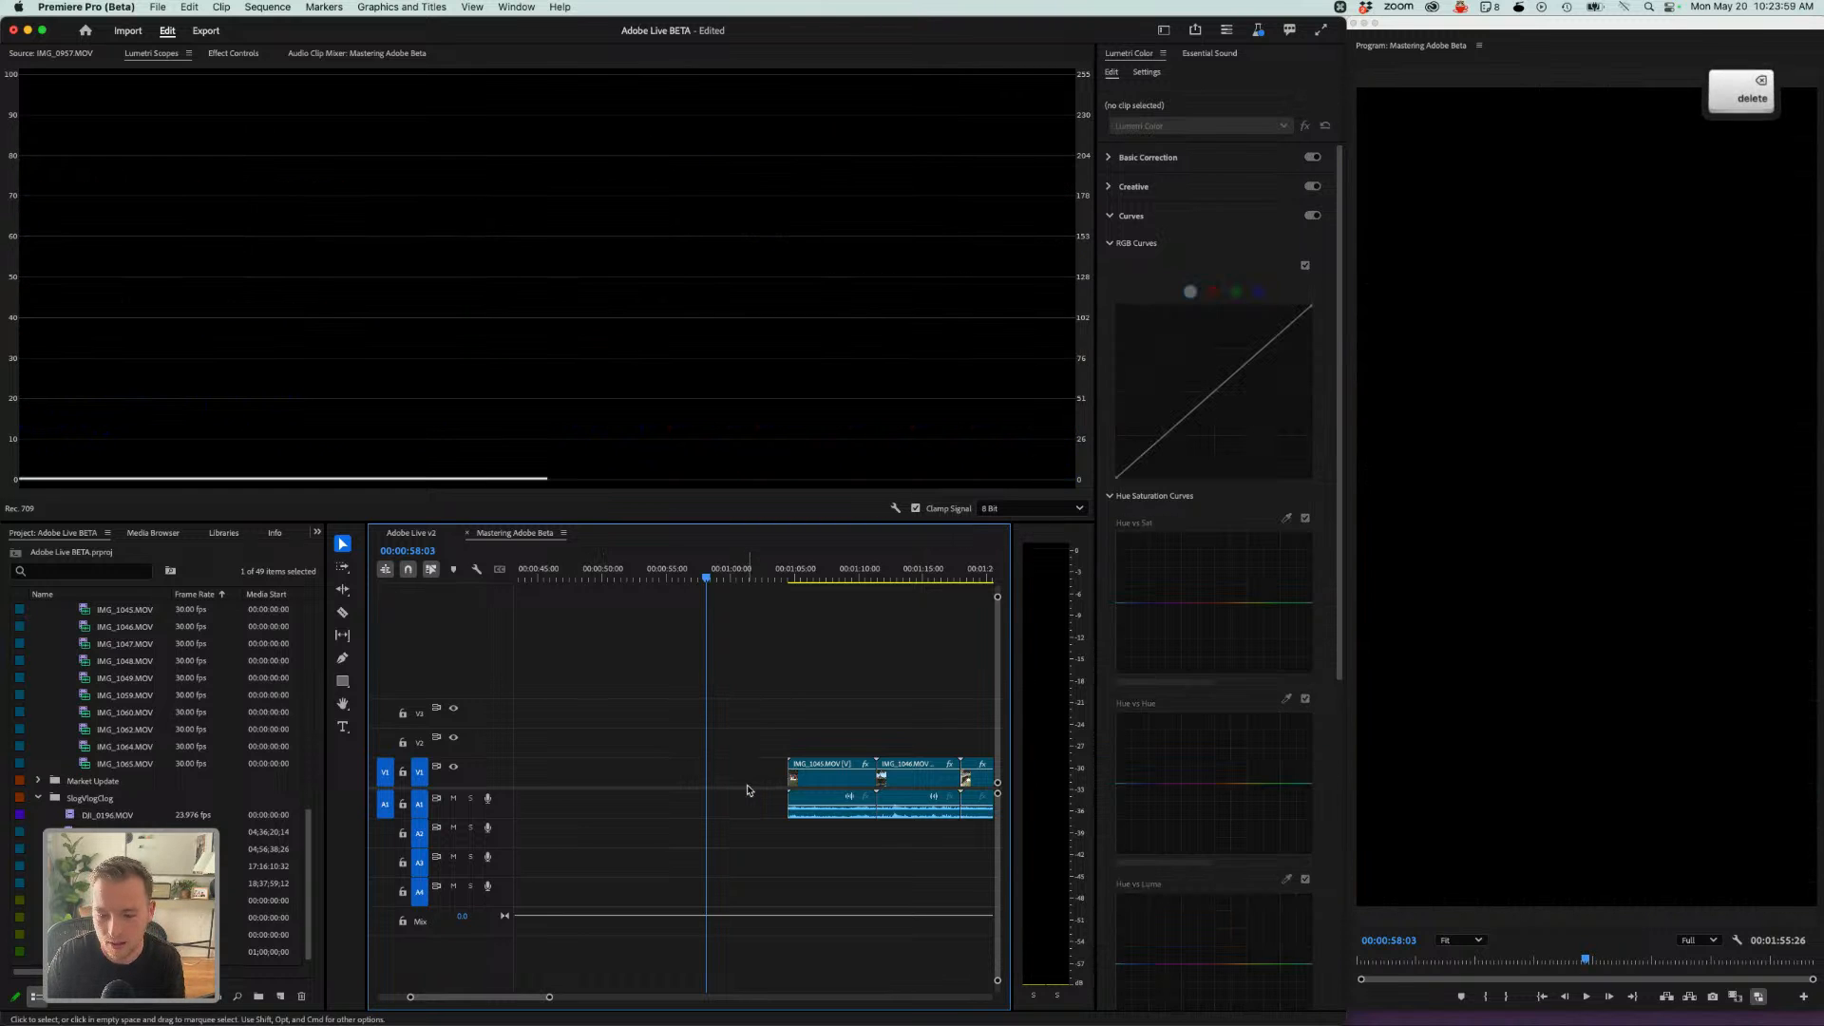
- Duplicate the existing adjustment layer onto V2 above the Party v2 clips
left_click(803, 575)
key("minus")
key("minus")
key("minus")
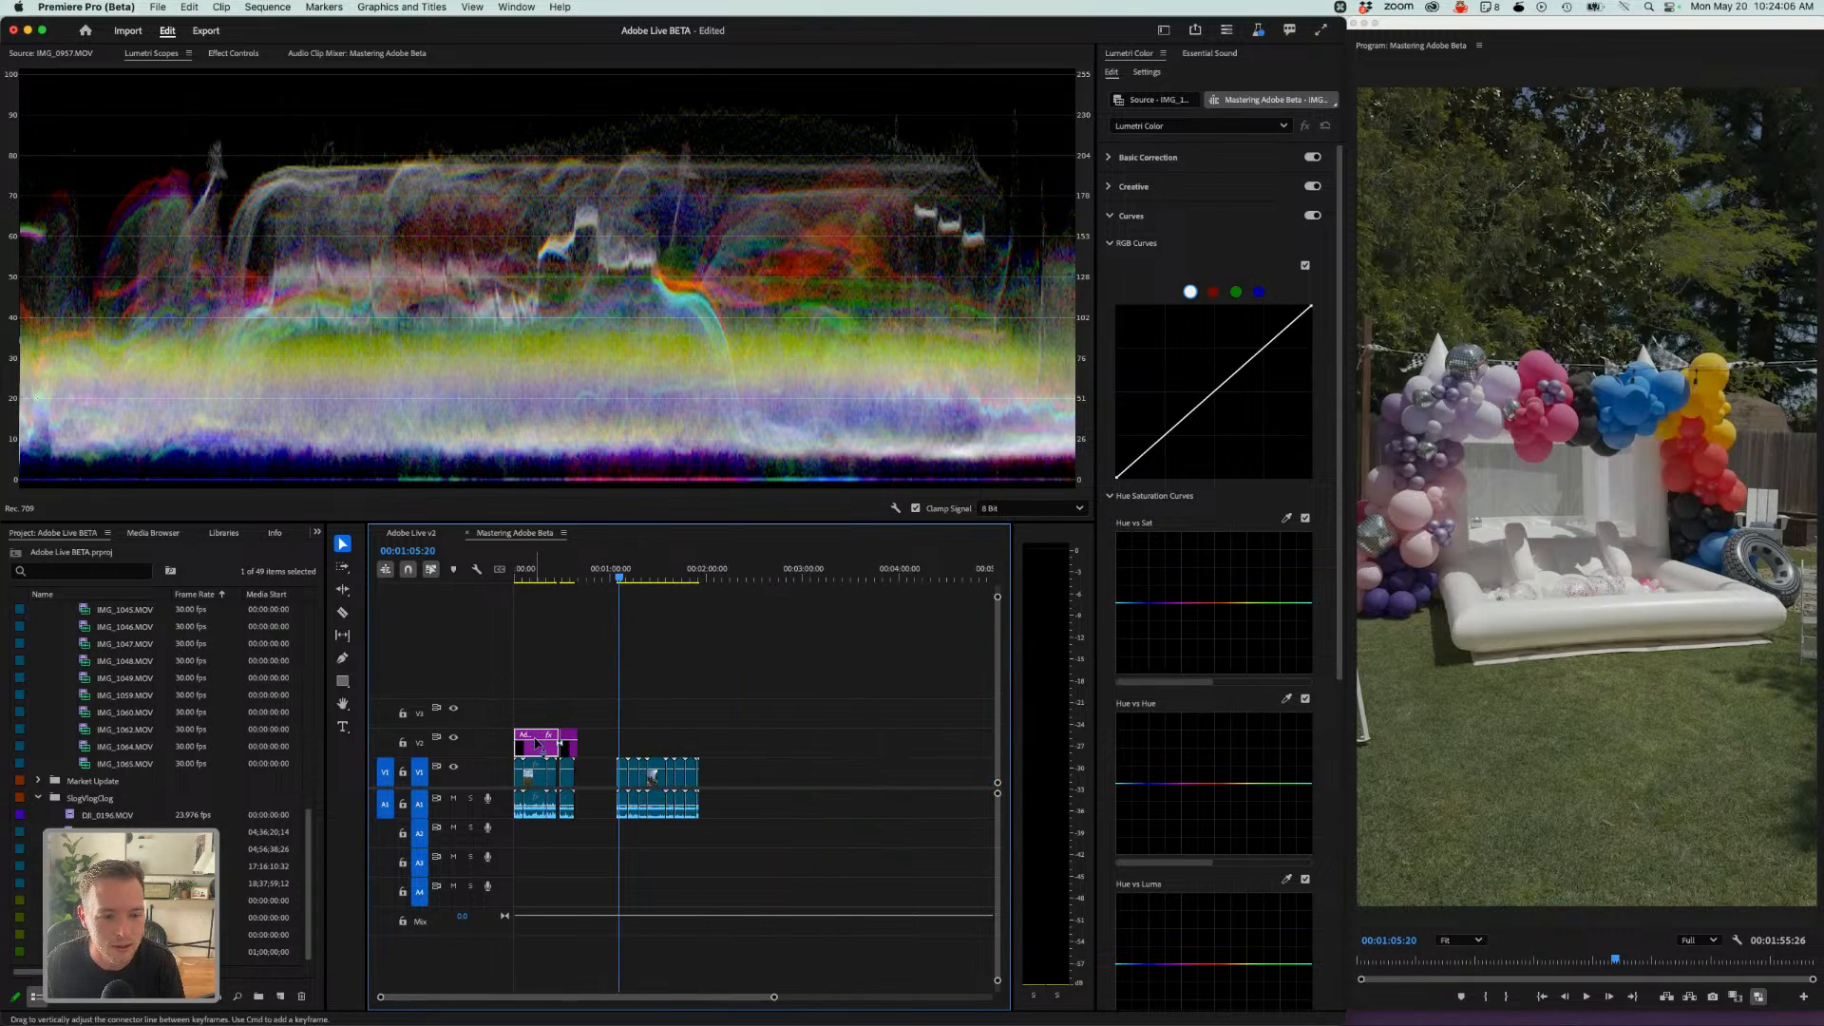
key("alt")
left_click_drag(538, 742, 712, 735)
- Preview the copied adjustment layer and set its Basic Correction Temperature to -1.1 and Exposure to 1.2
left_click(670, 755)
key("space")
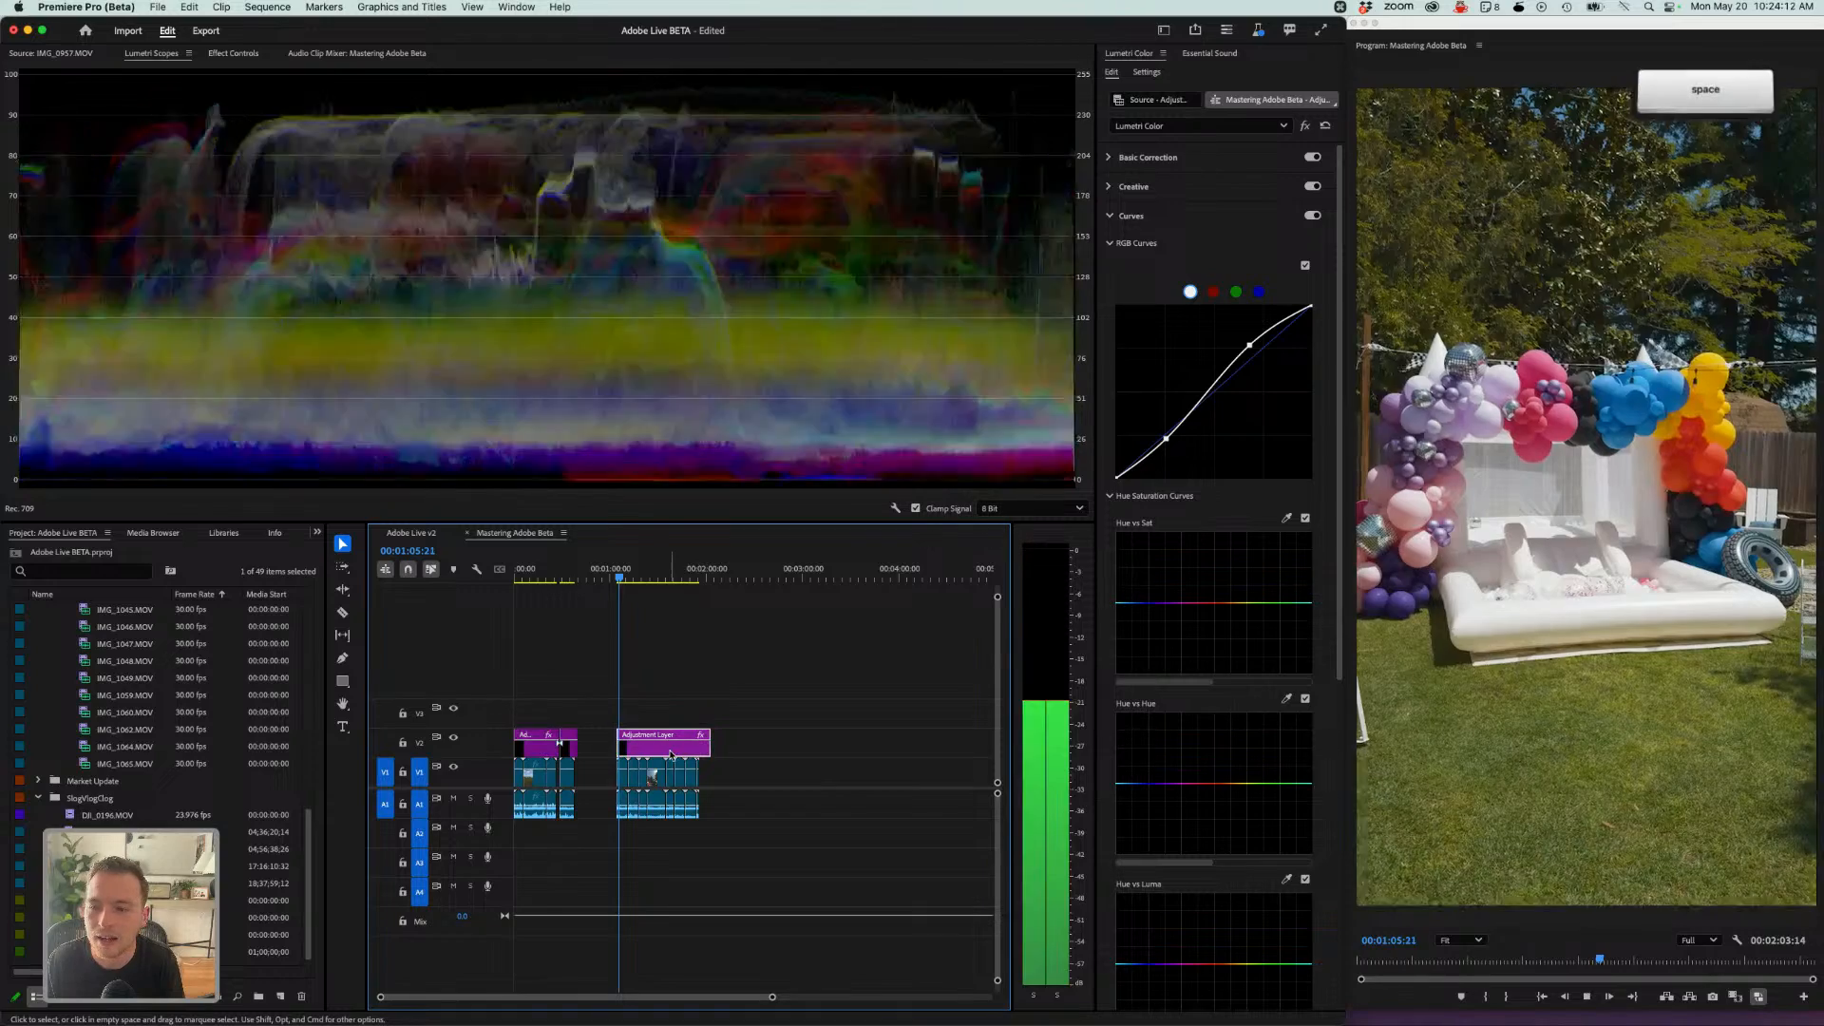
key("space")
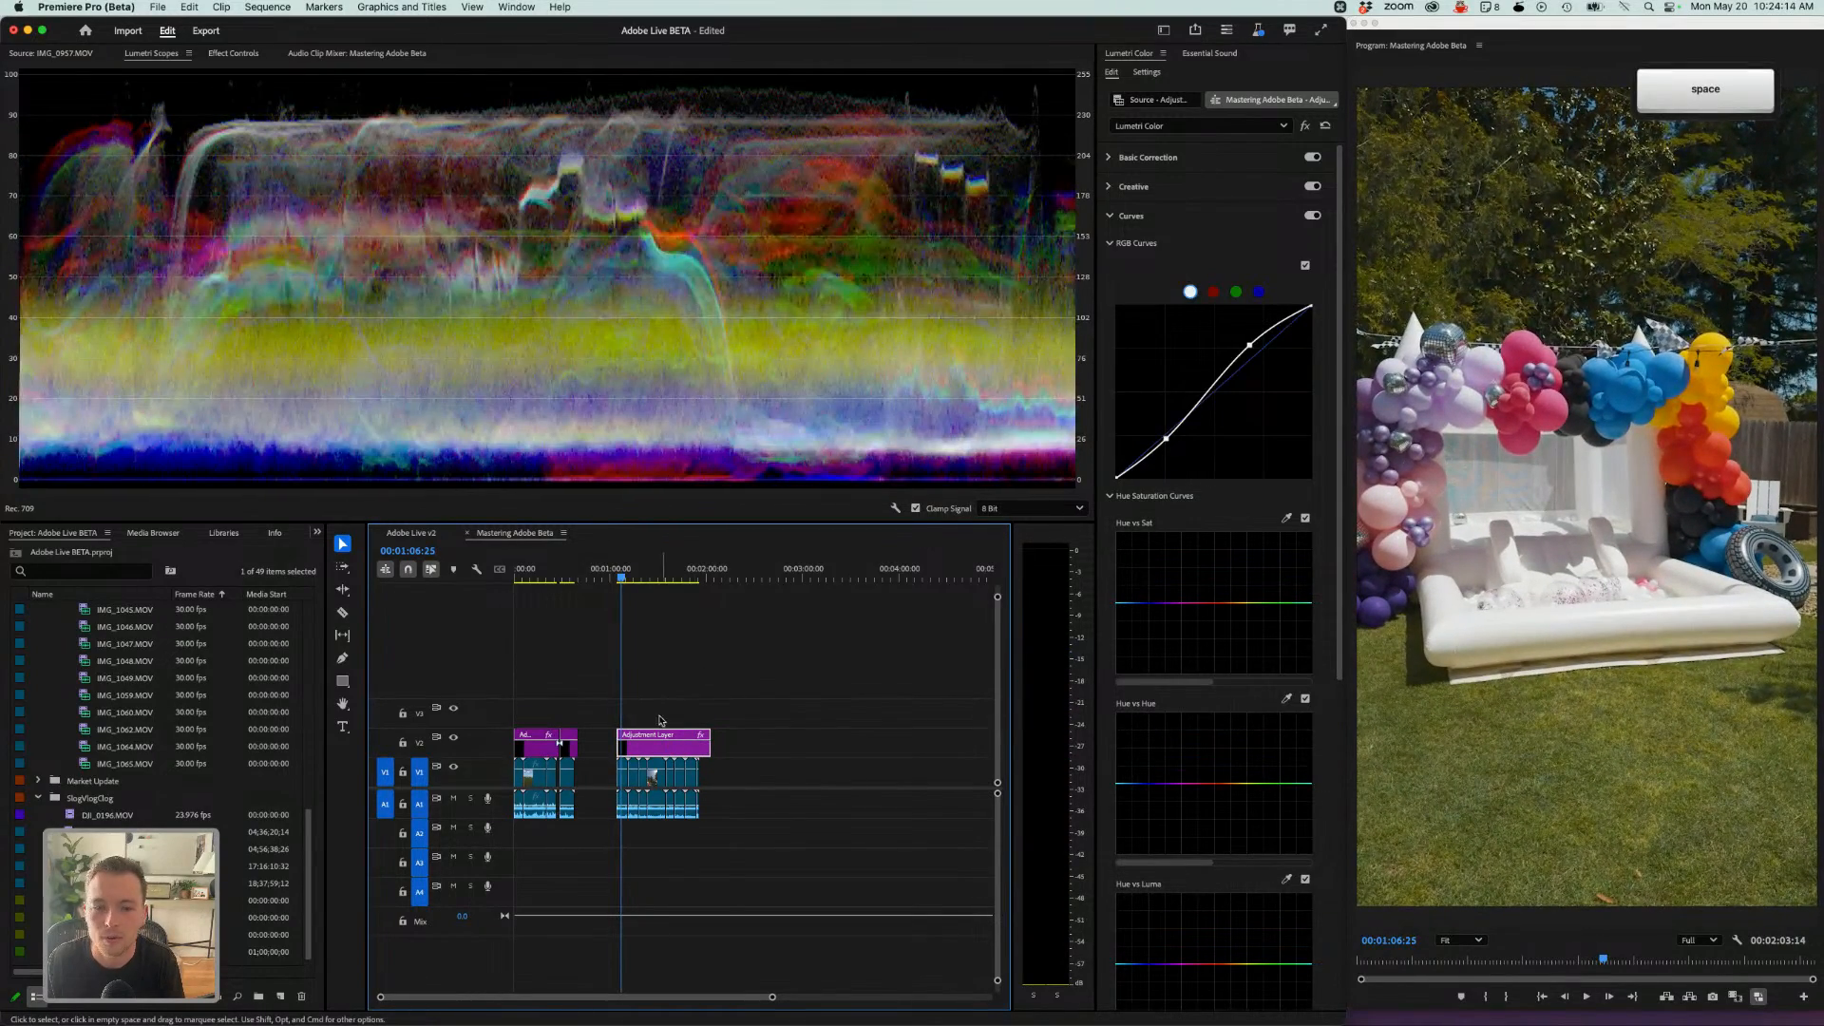
left_click(1132, 157)
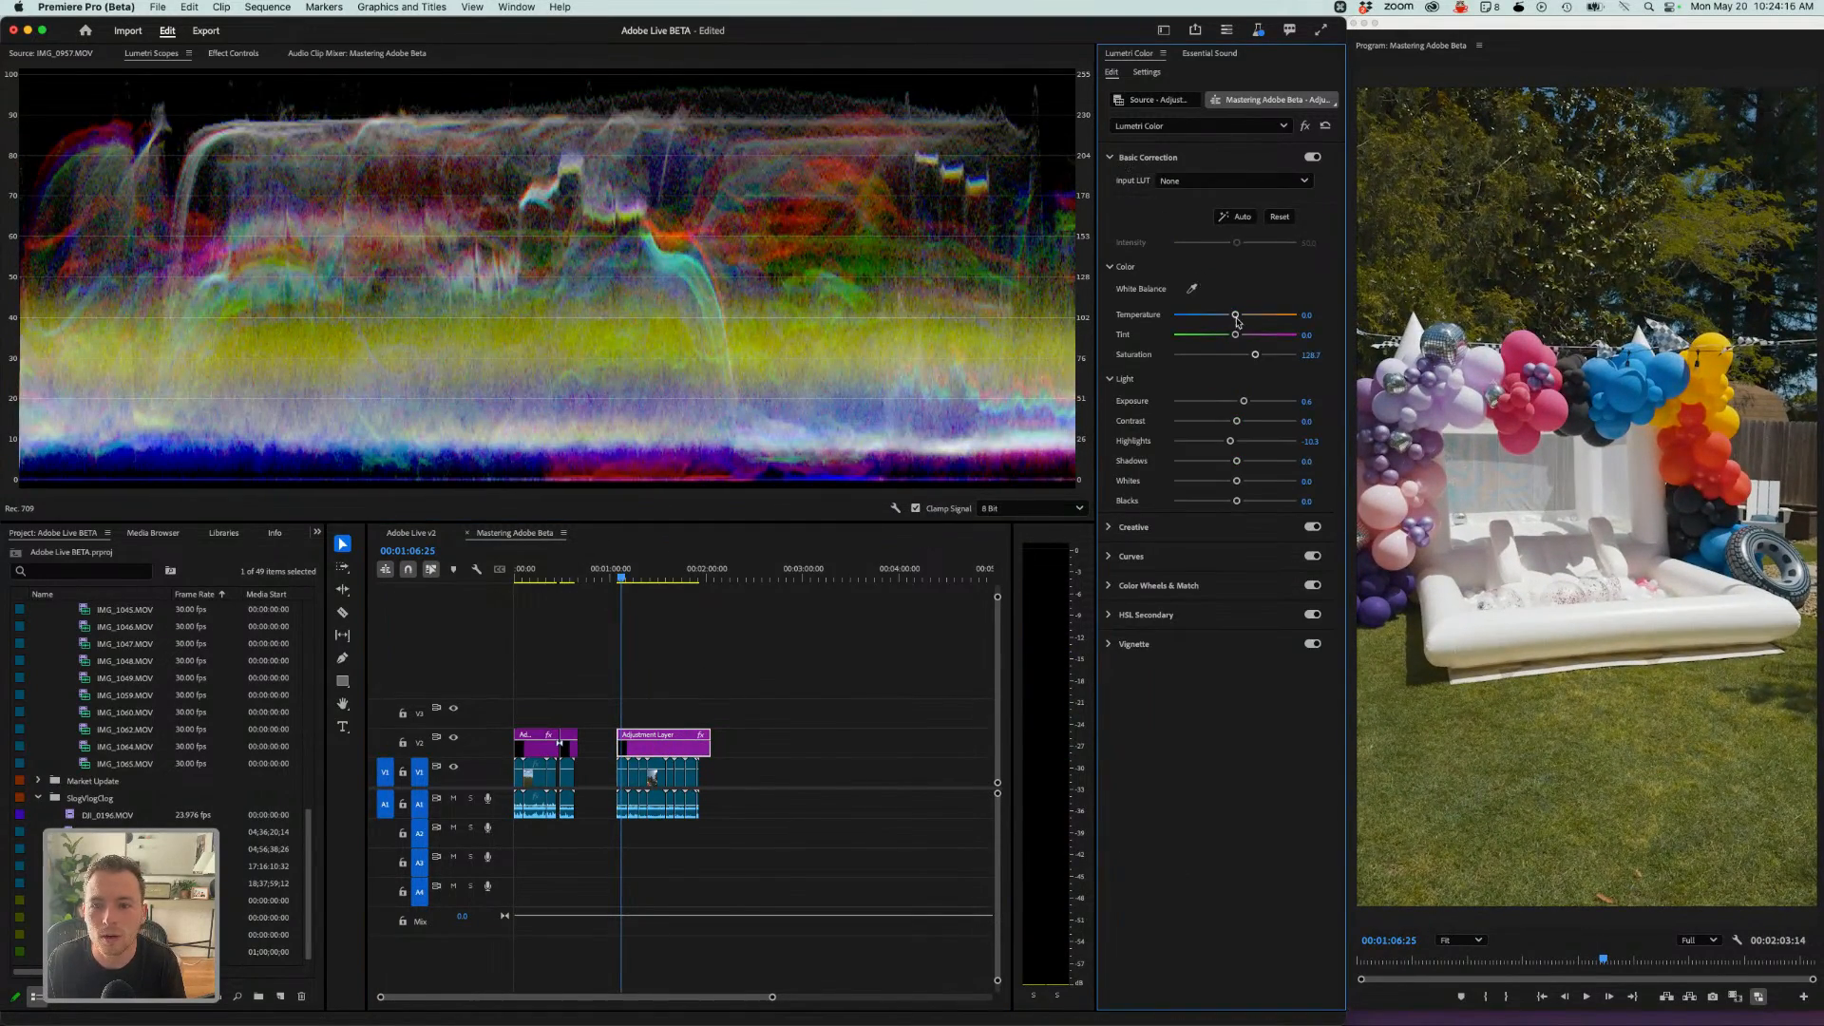
left_click_drag(1236, 321, 1238, 321)
left_click_drag(1244, 402, 1247, 405)
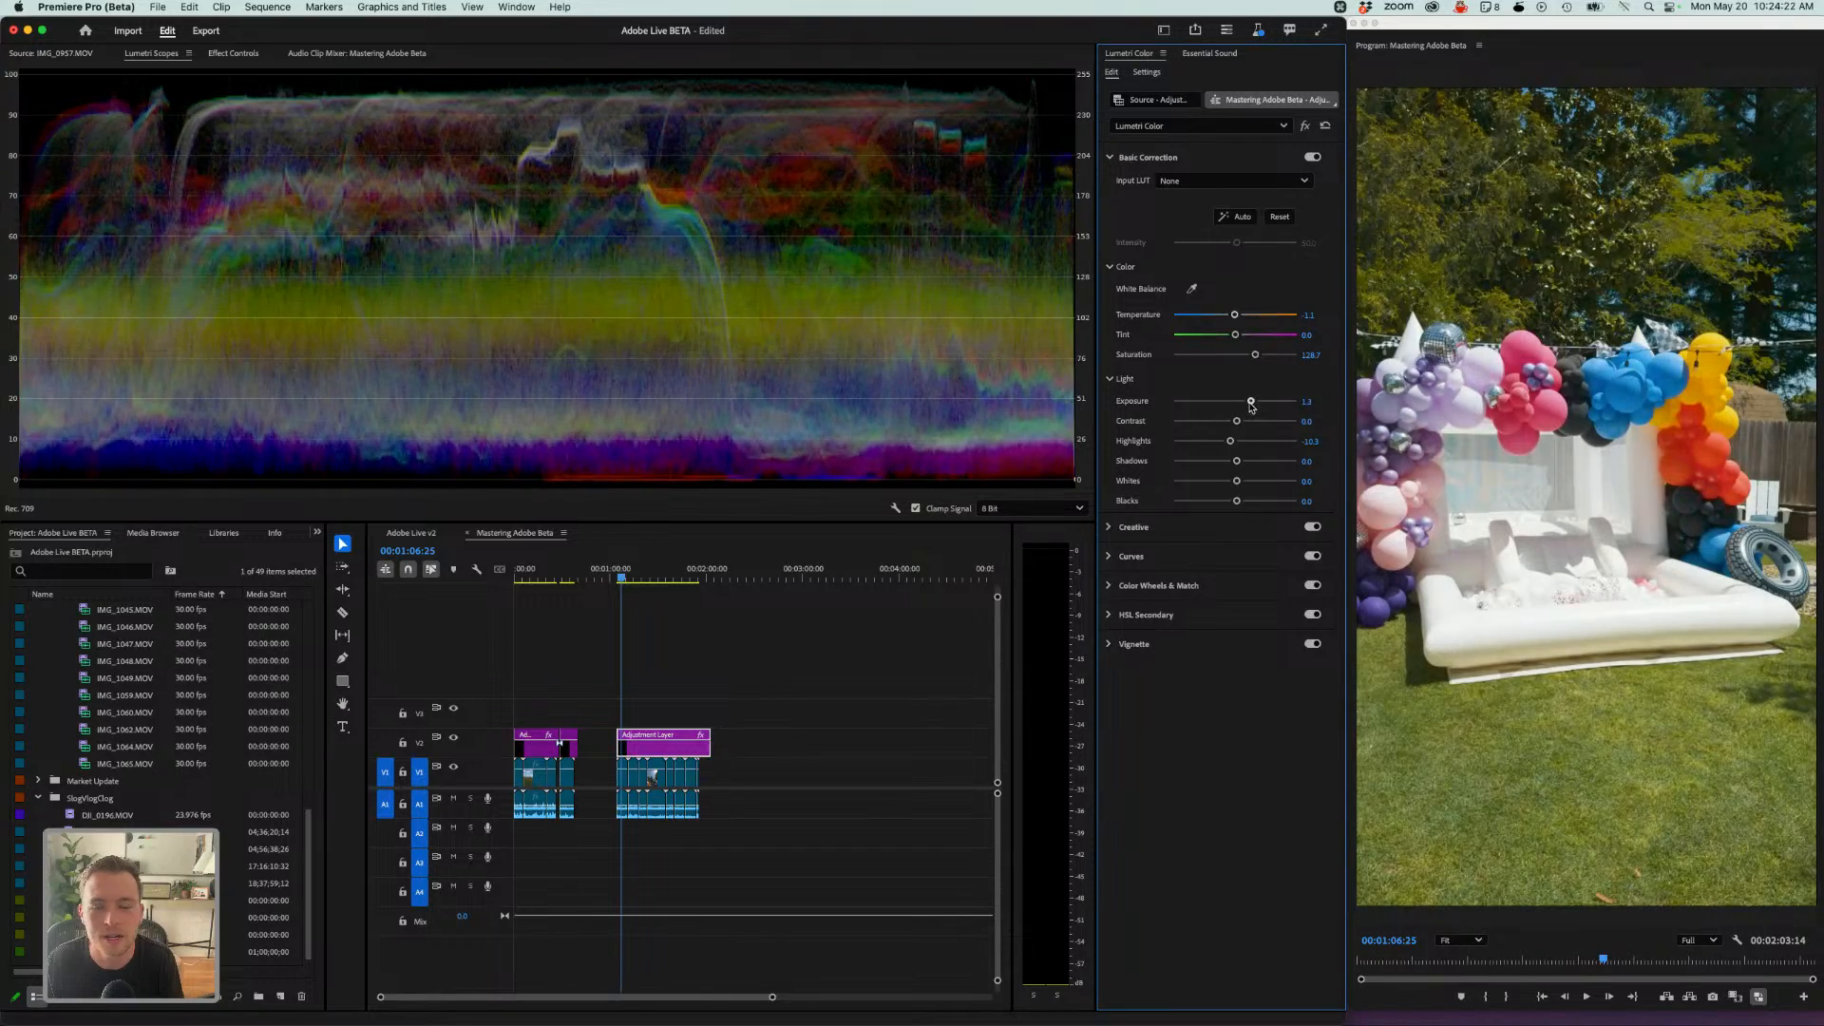
left_click_drag(1247, 405, 1249, 406)
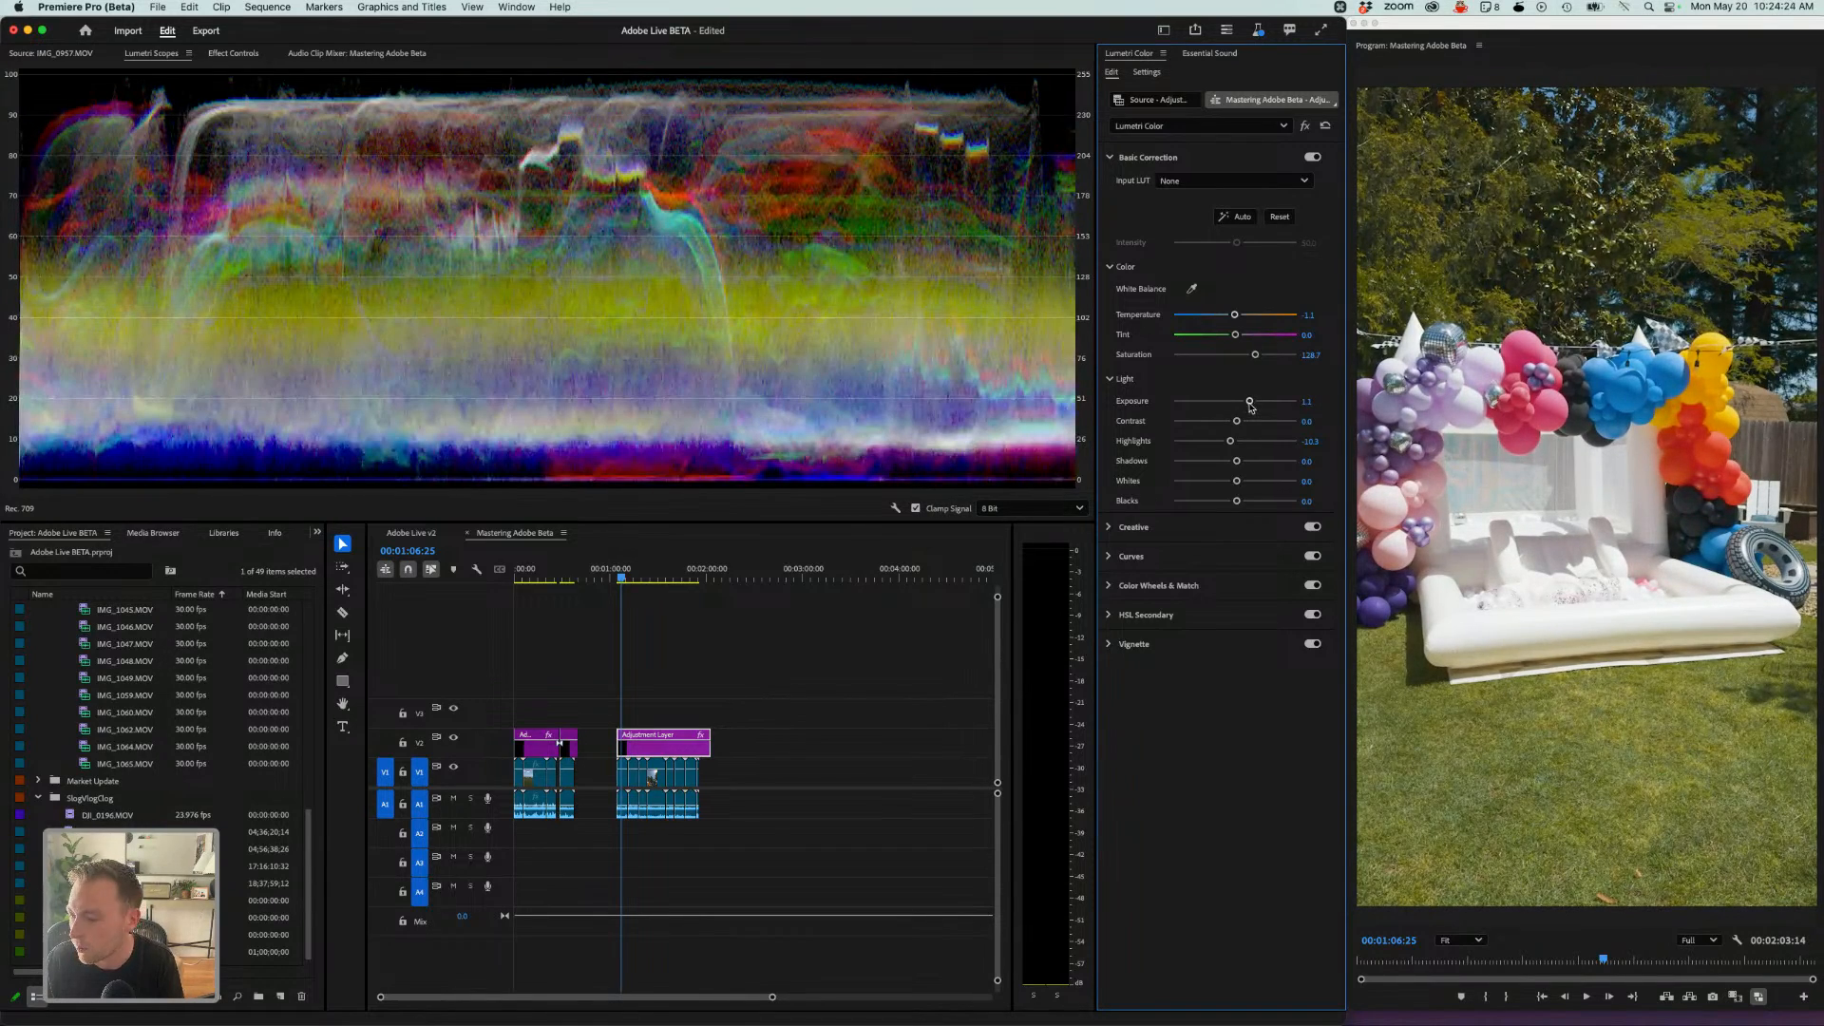
- Play back the graded Party v2 section
key("space")
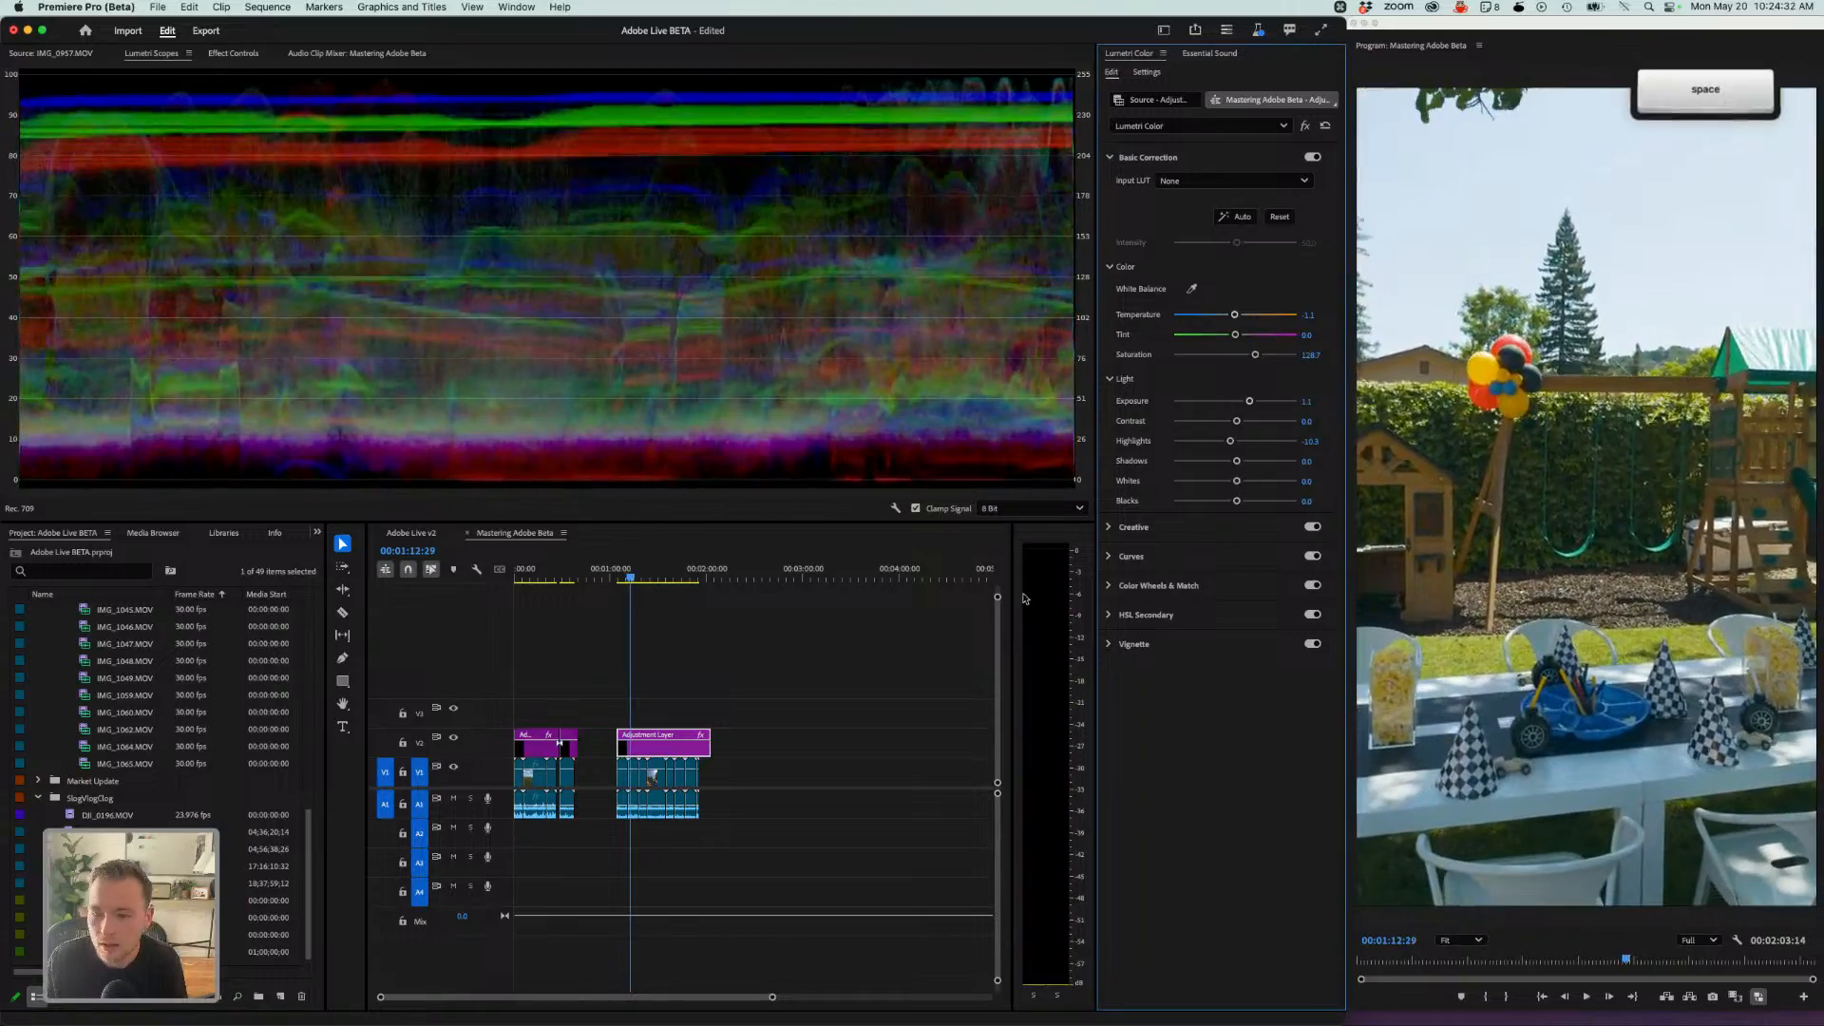
left_click(649, 579)
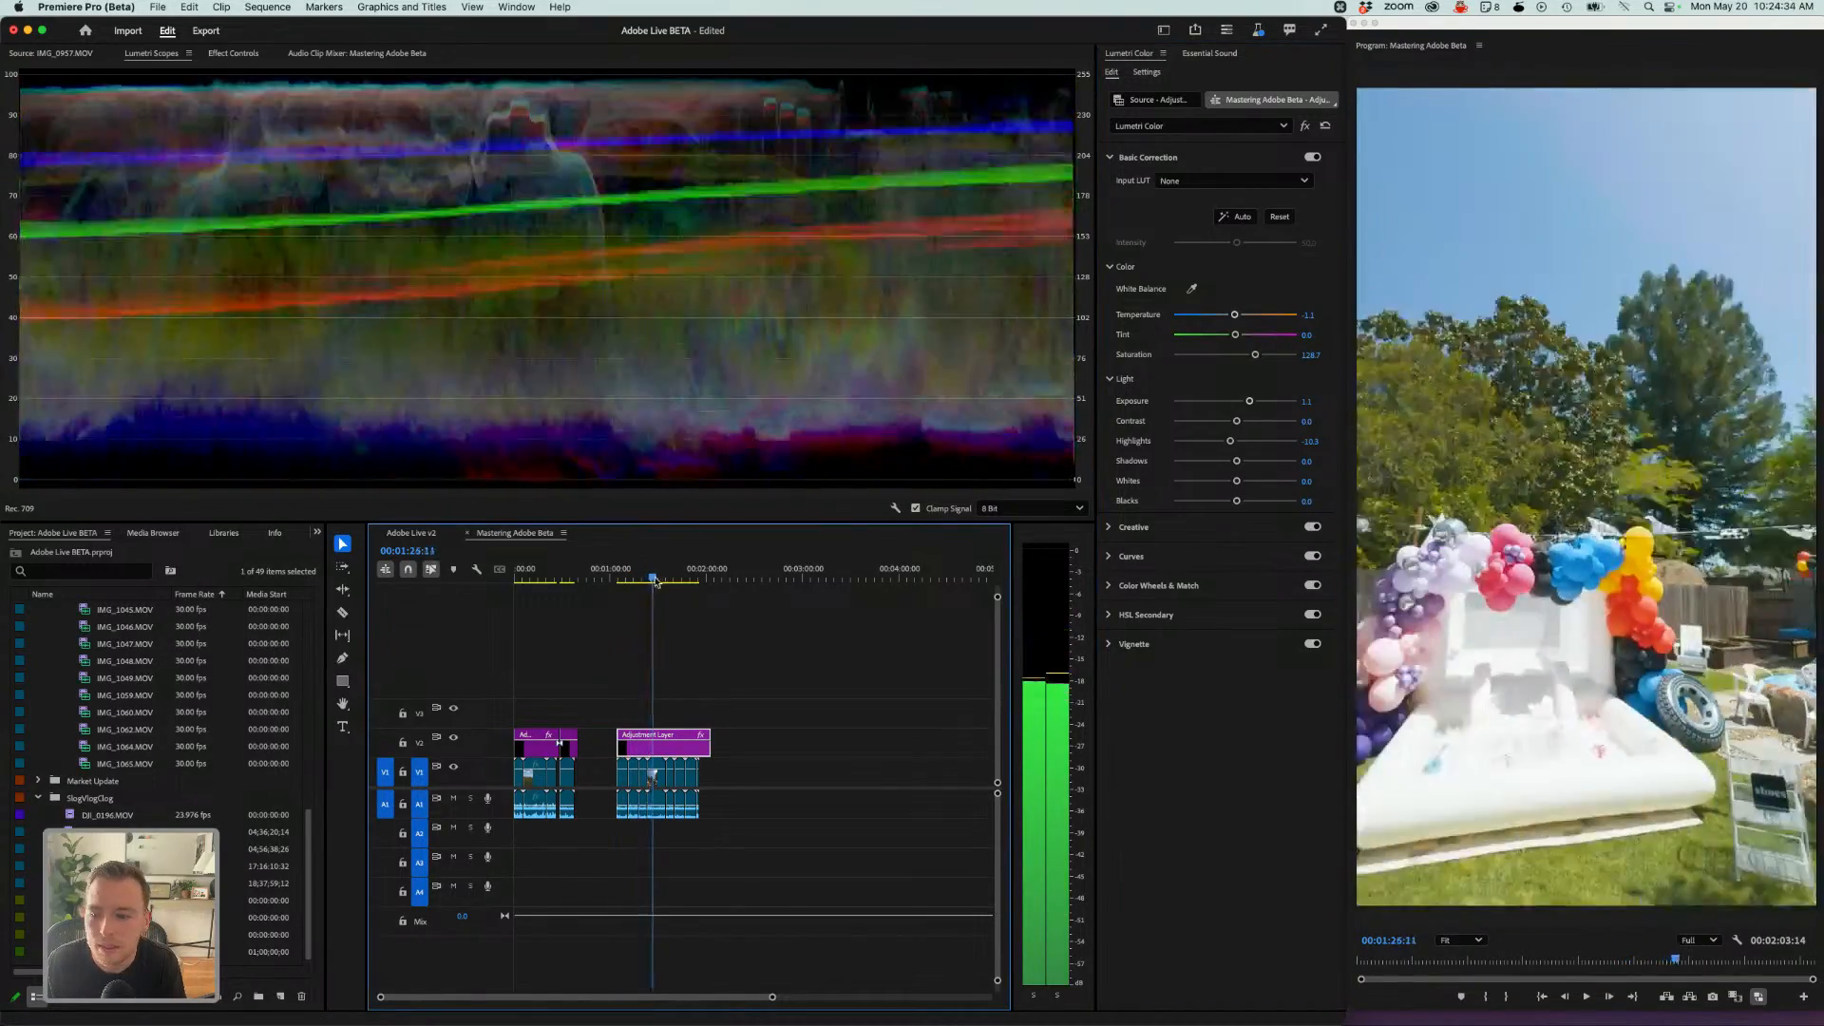
key("space")
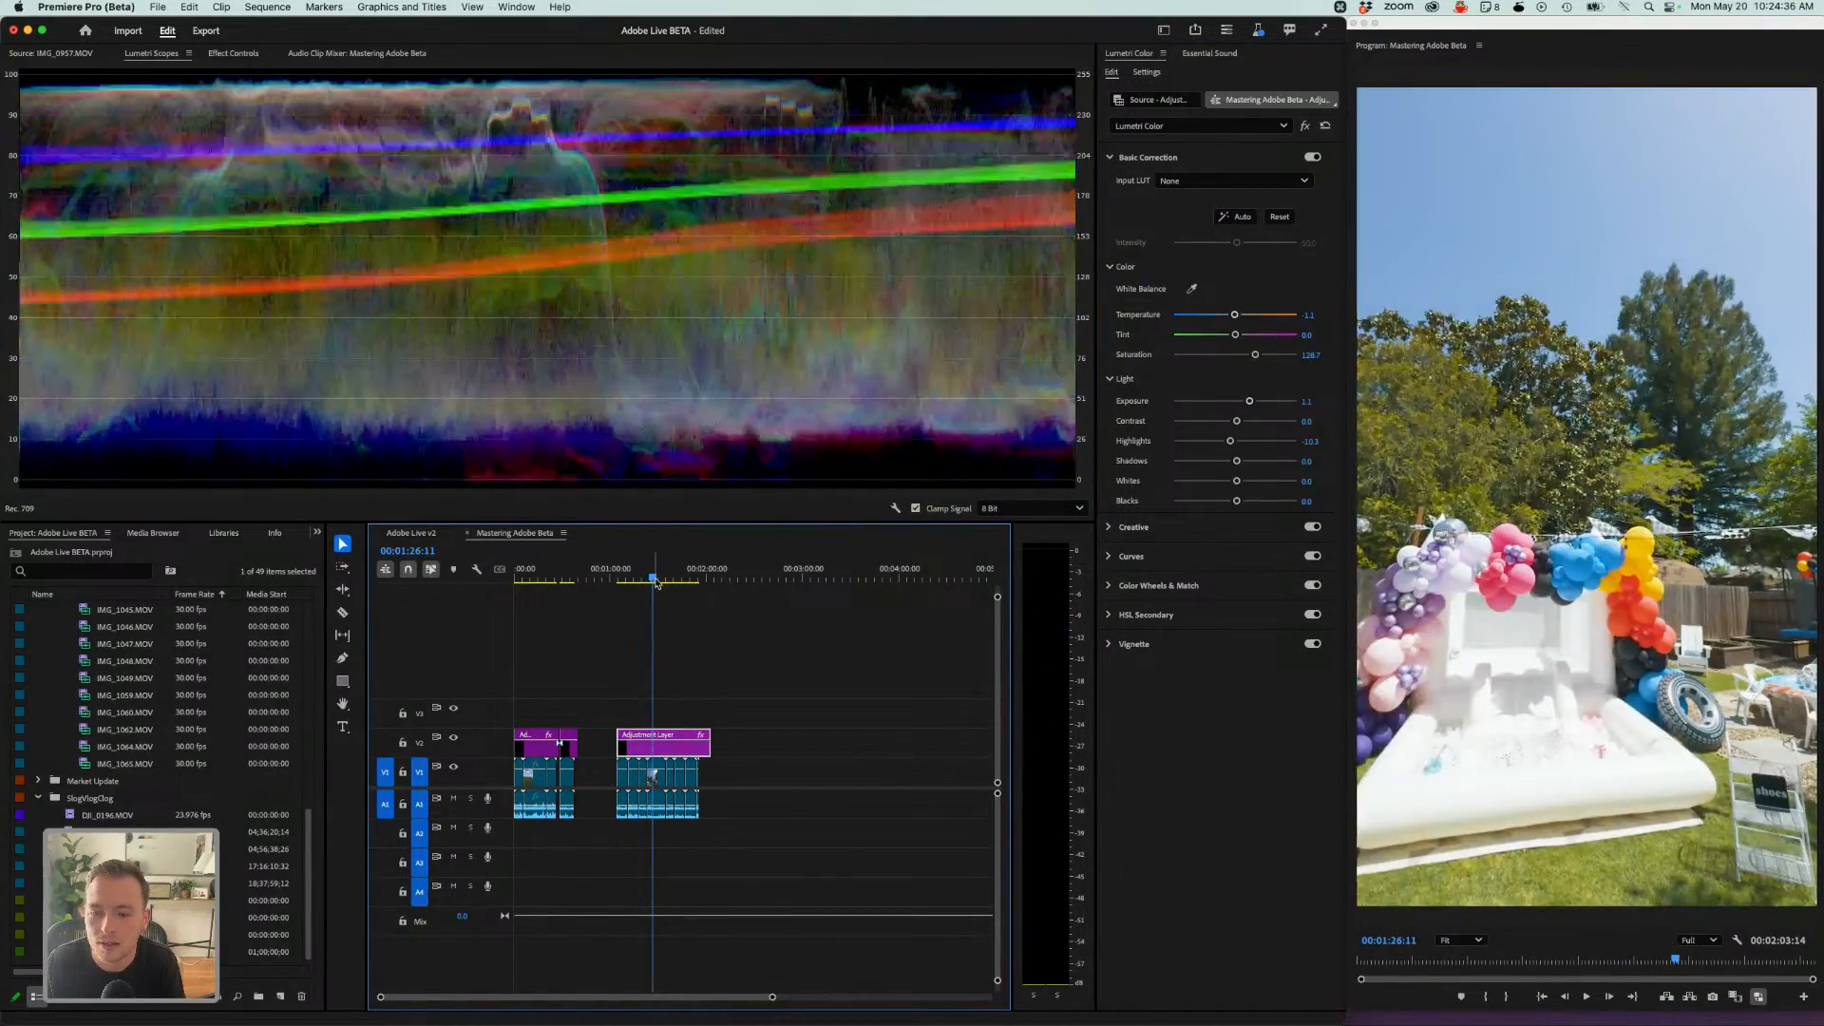
- Inspect the Lumetri settings of an individual Party v2 clip beneath the adjustment layer
key("equal")
key("equal")
key("equal")
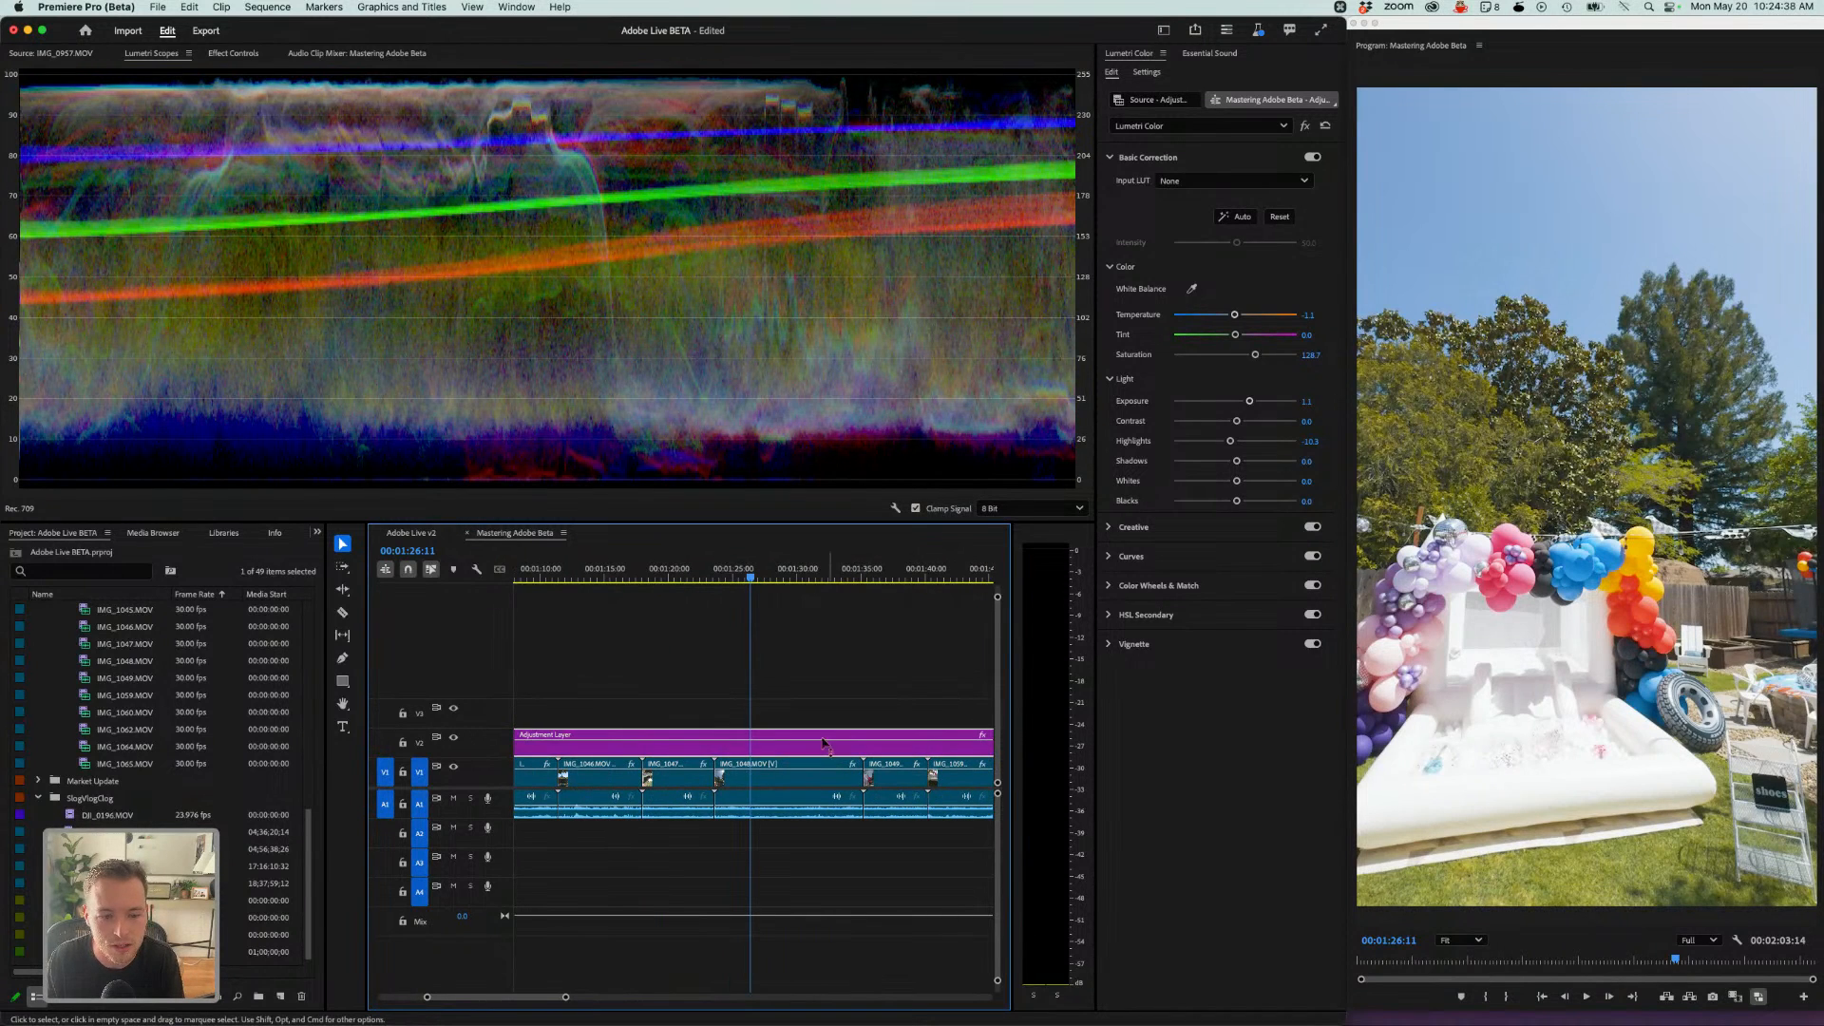
left_click(787, 780)
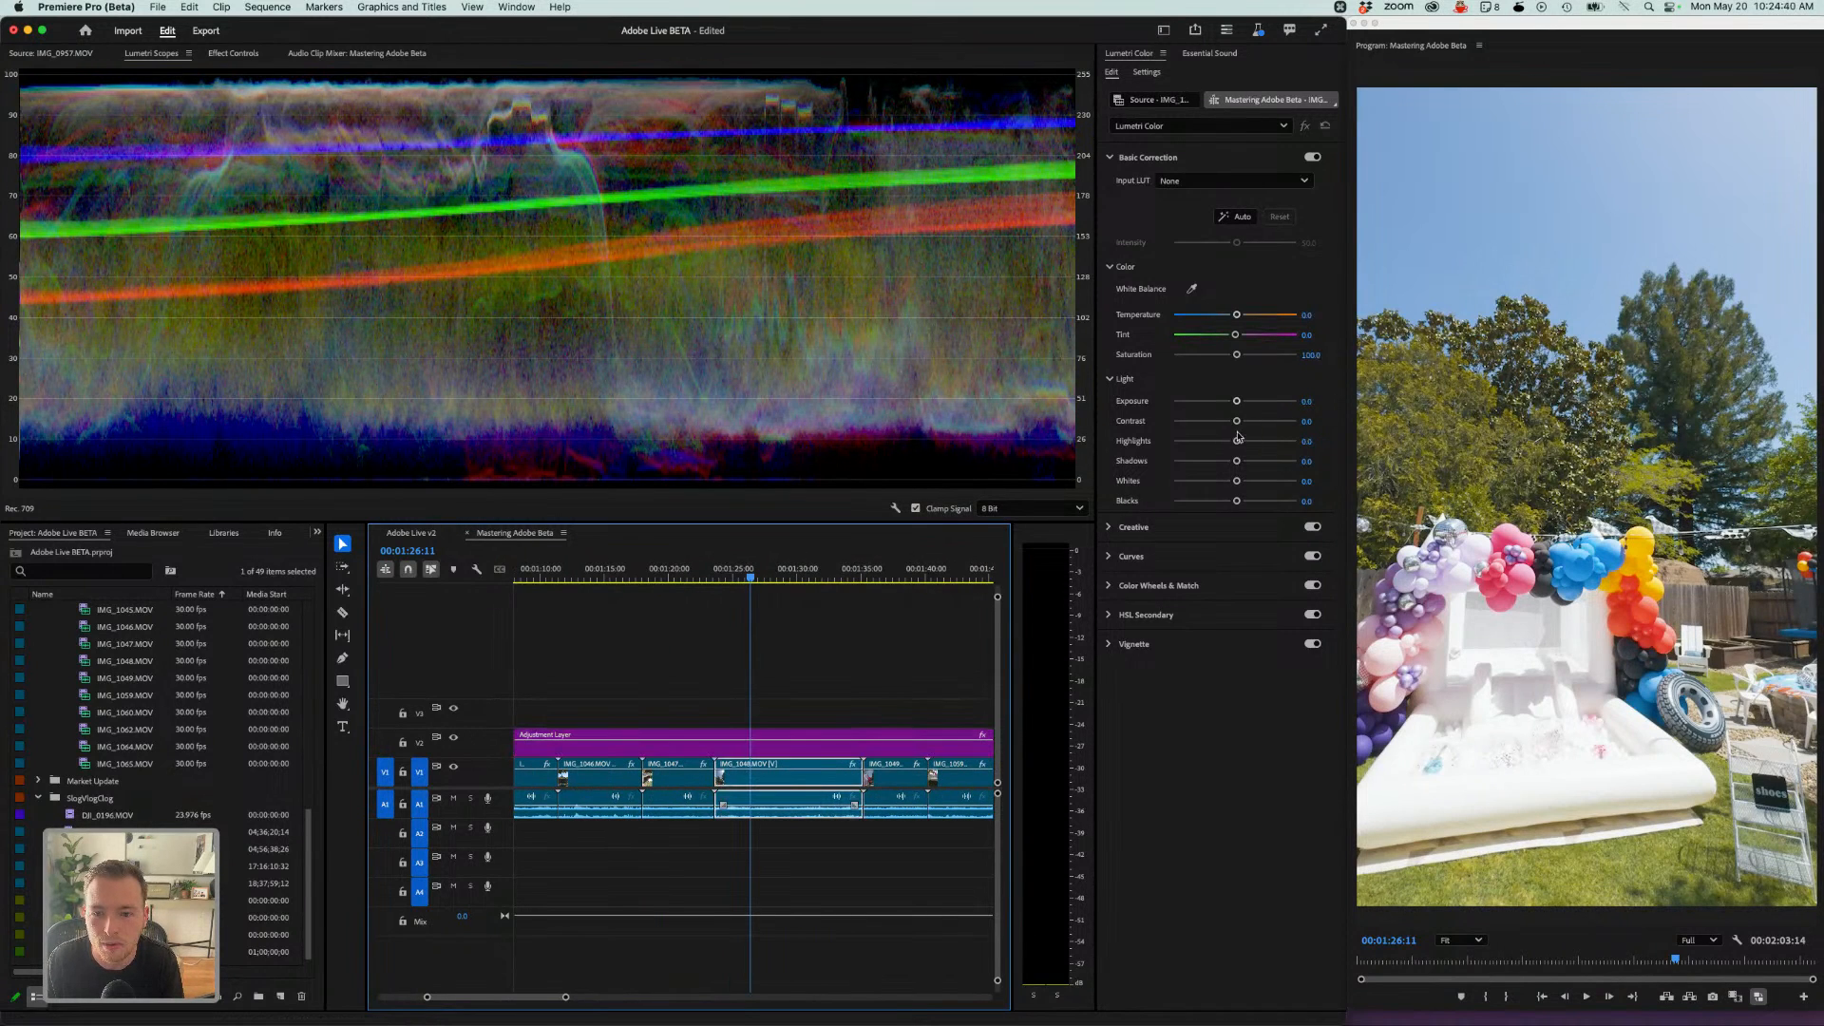
left_click_drag(1225, 444, 1195, 454)
left_click(701, 698)
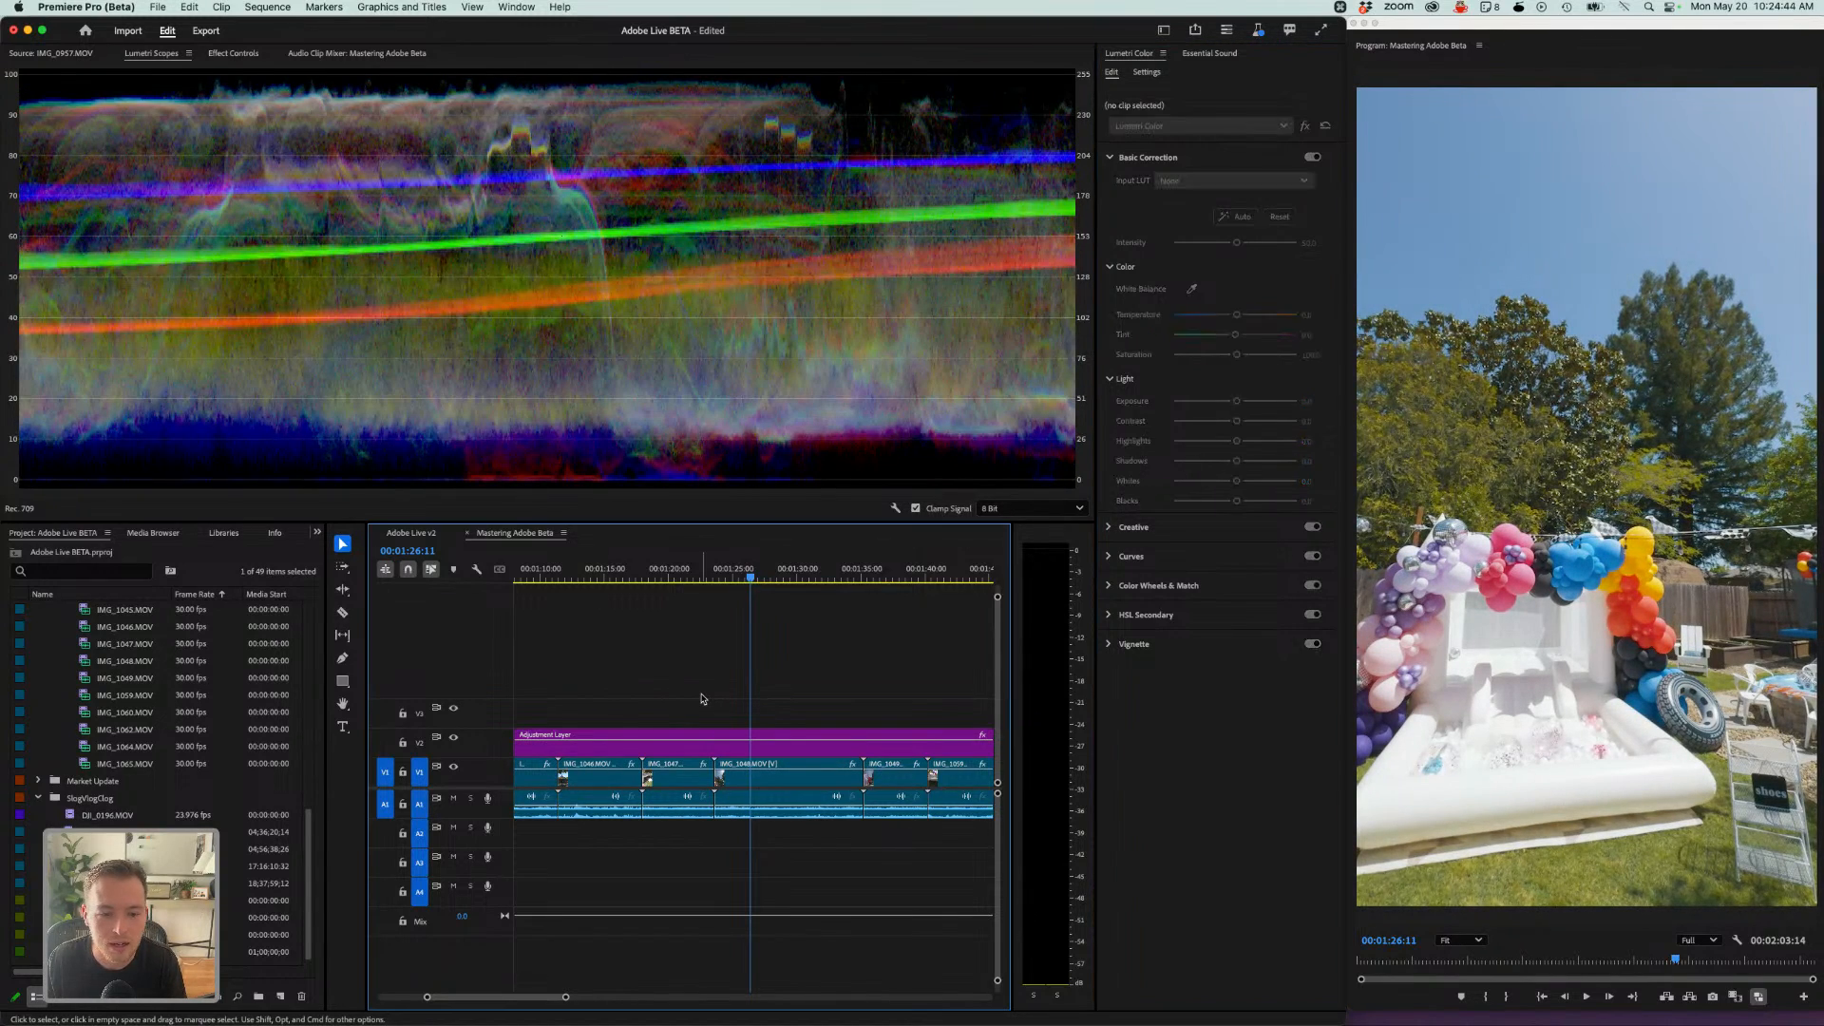
key("minus")
key("minus")
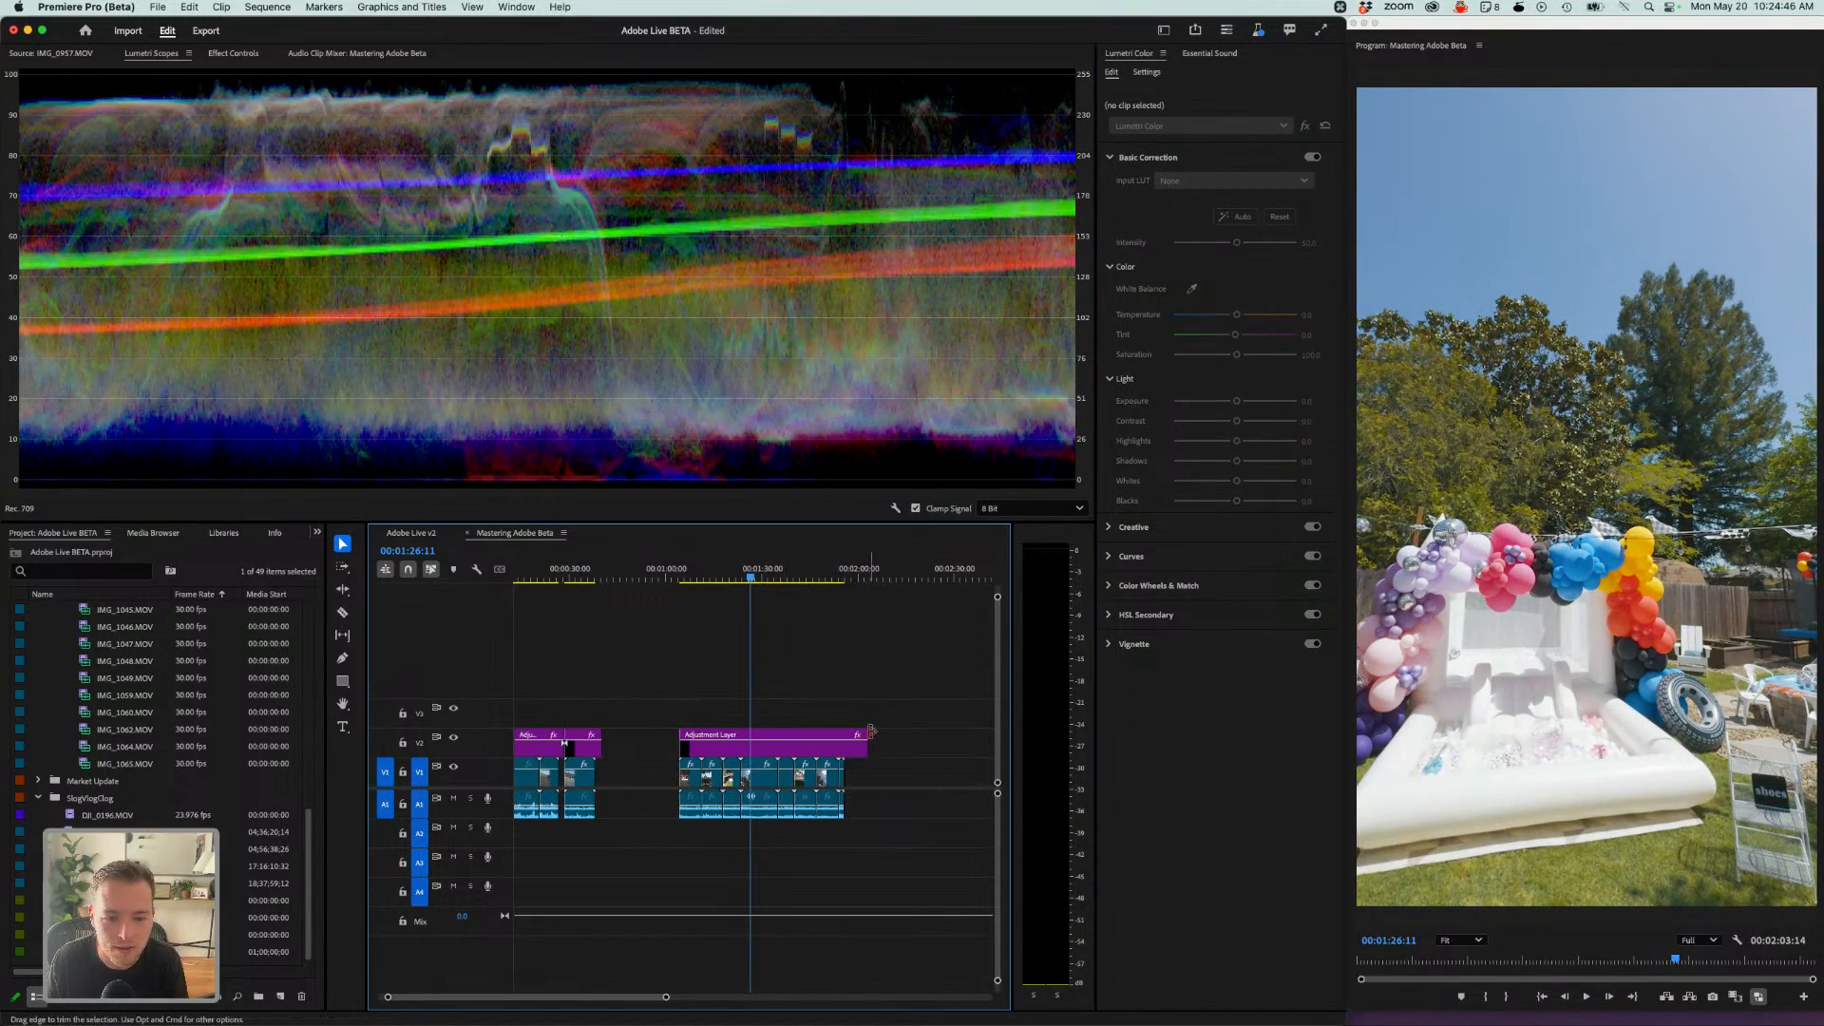
- Trim the copied adjustment layer and remove the trailing clip so both end at the same point
left_click_drag(867, 738, 782, 777)
key("c")
left_click(778, 745)
key("v")
key("Delete")
left_click(785, 775)
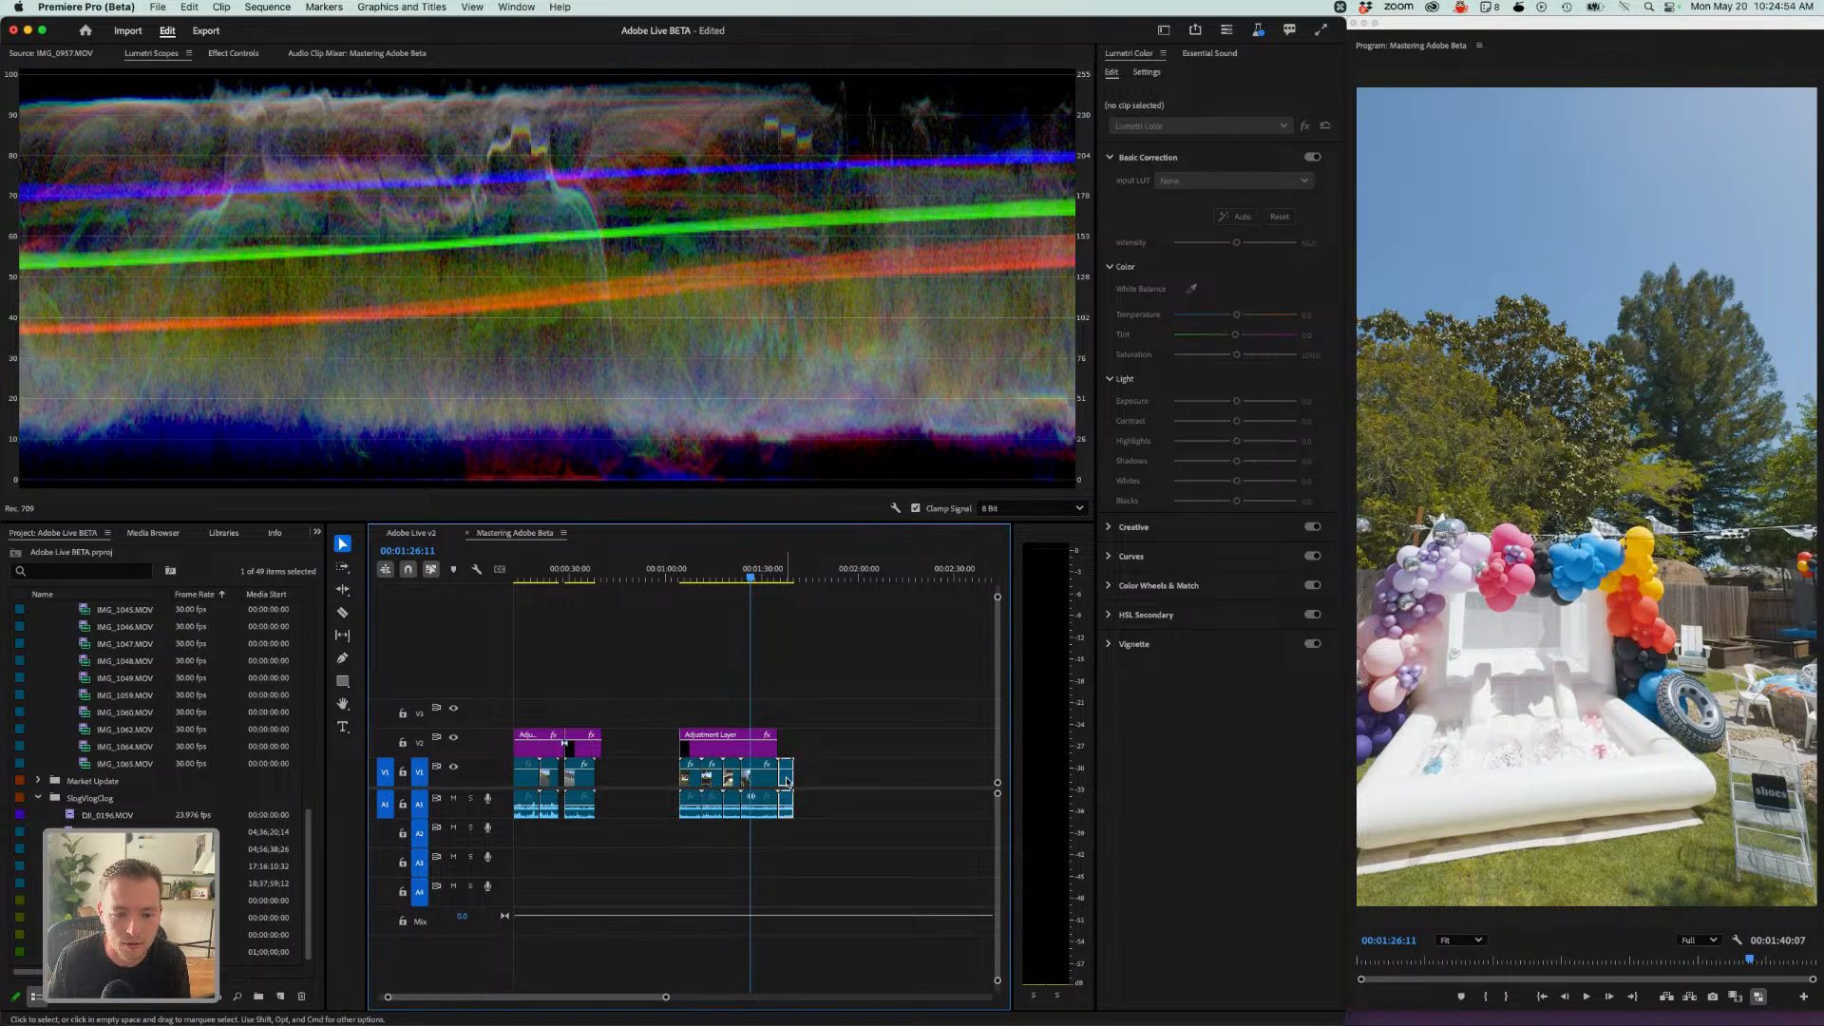
key("Delete")
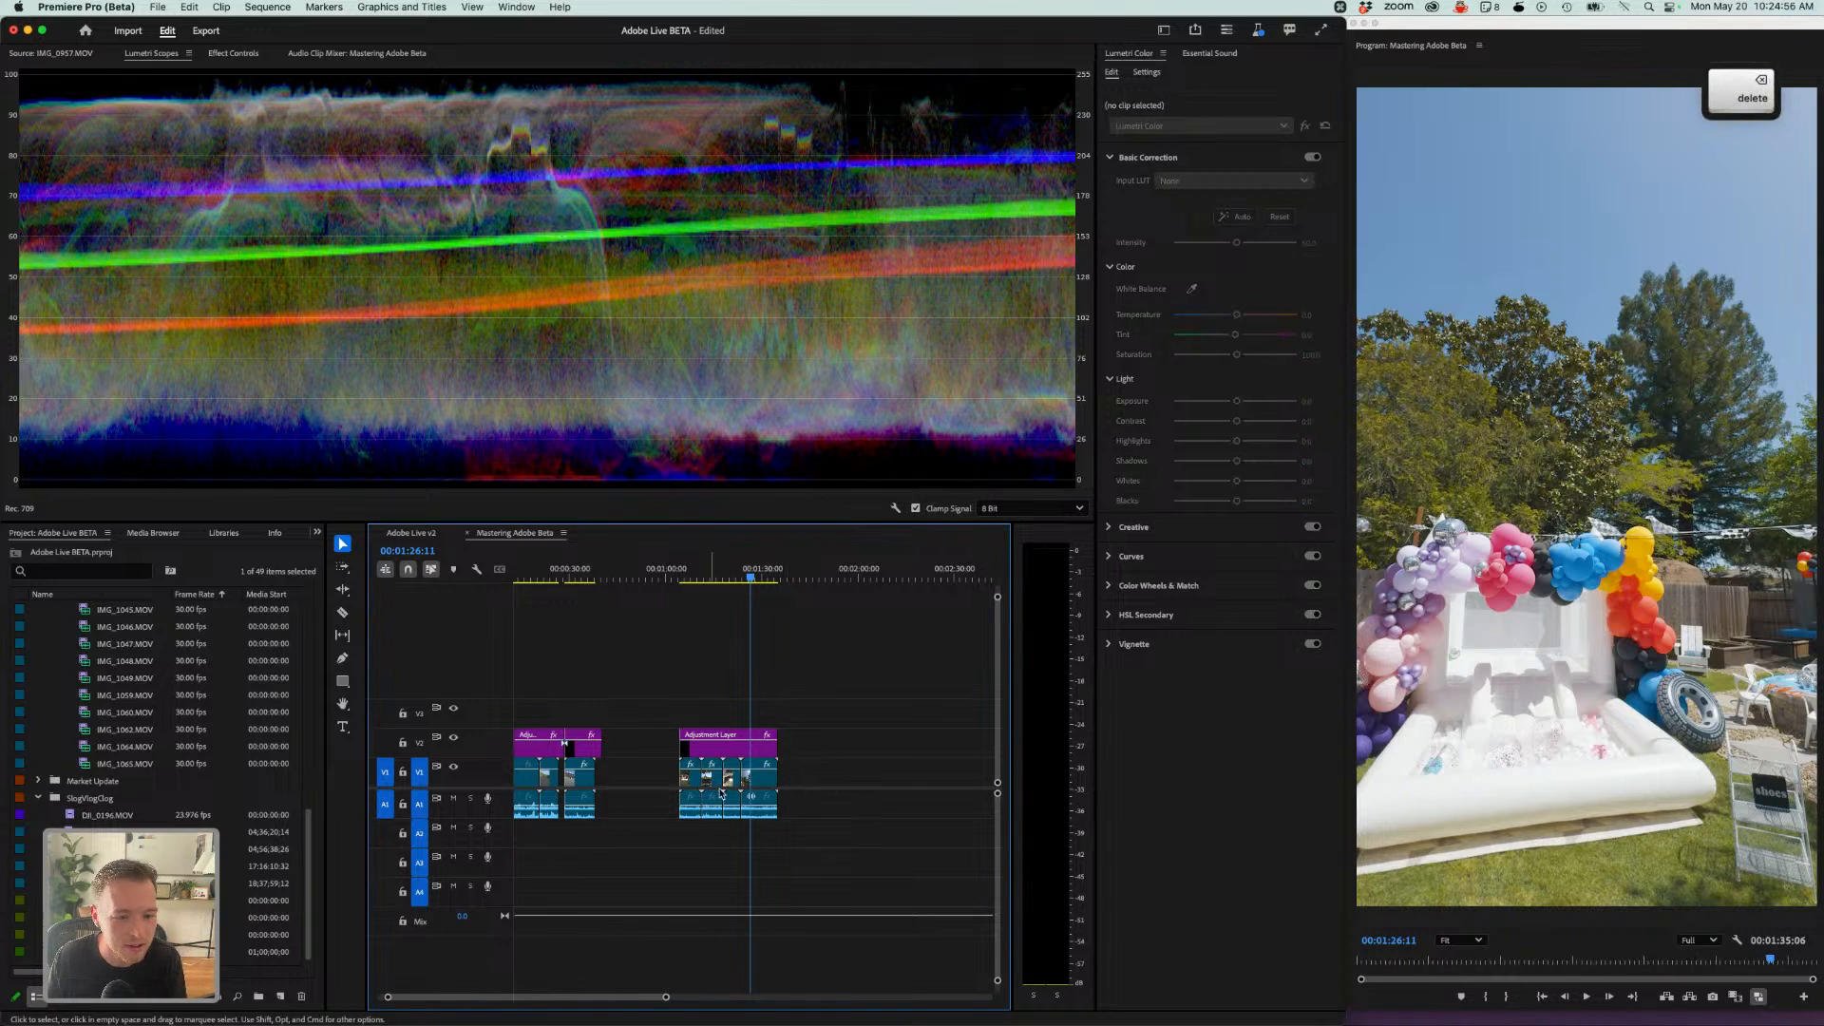
- Lower the copied adjustment layer's Exposure to 0.7
left_click(752, 747)
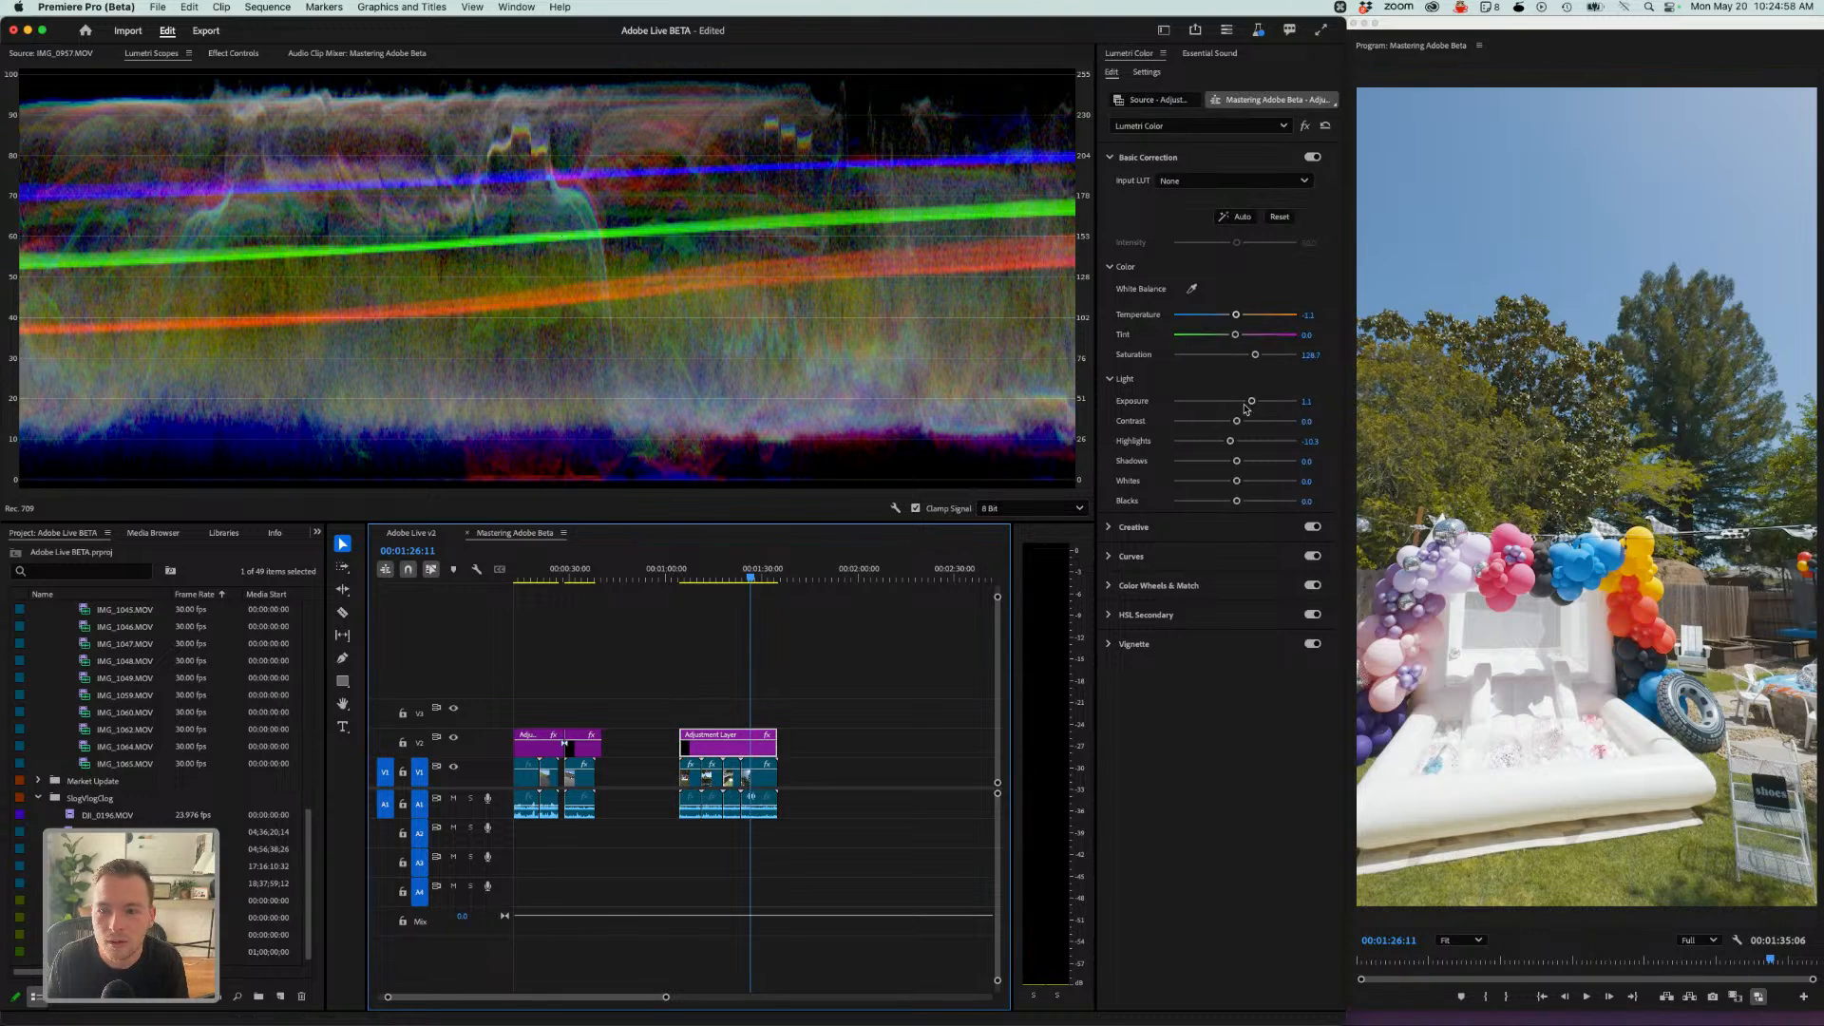
left_click_drag(1251, 401, 1245, 405)
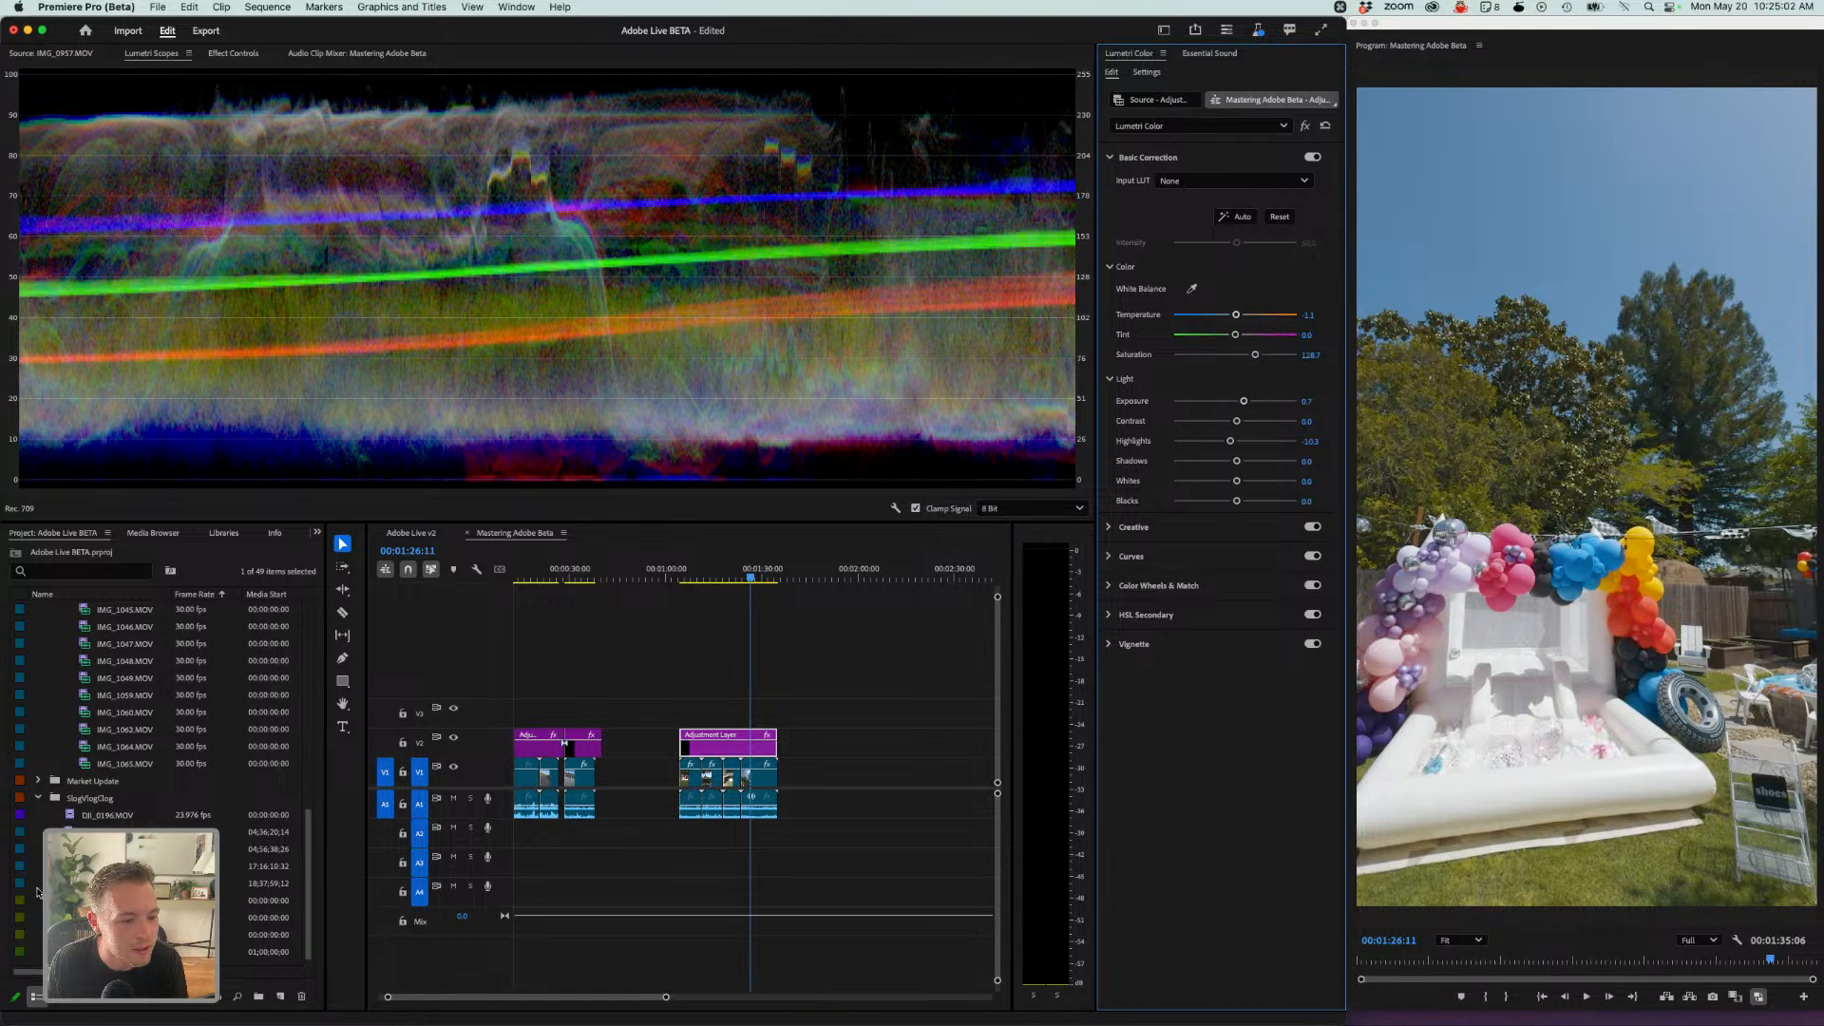
left_click(131, 866)
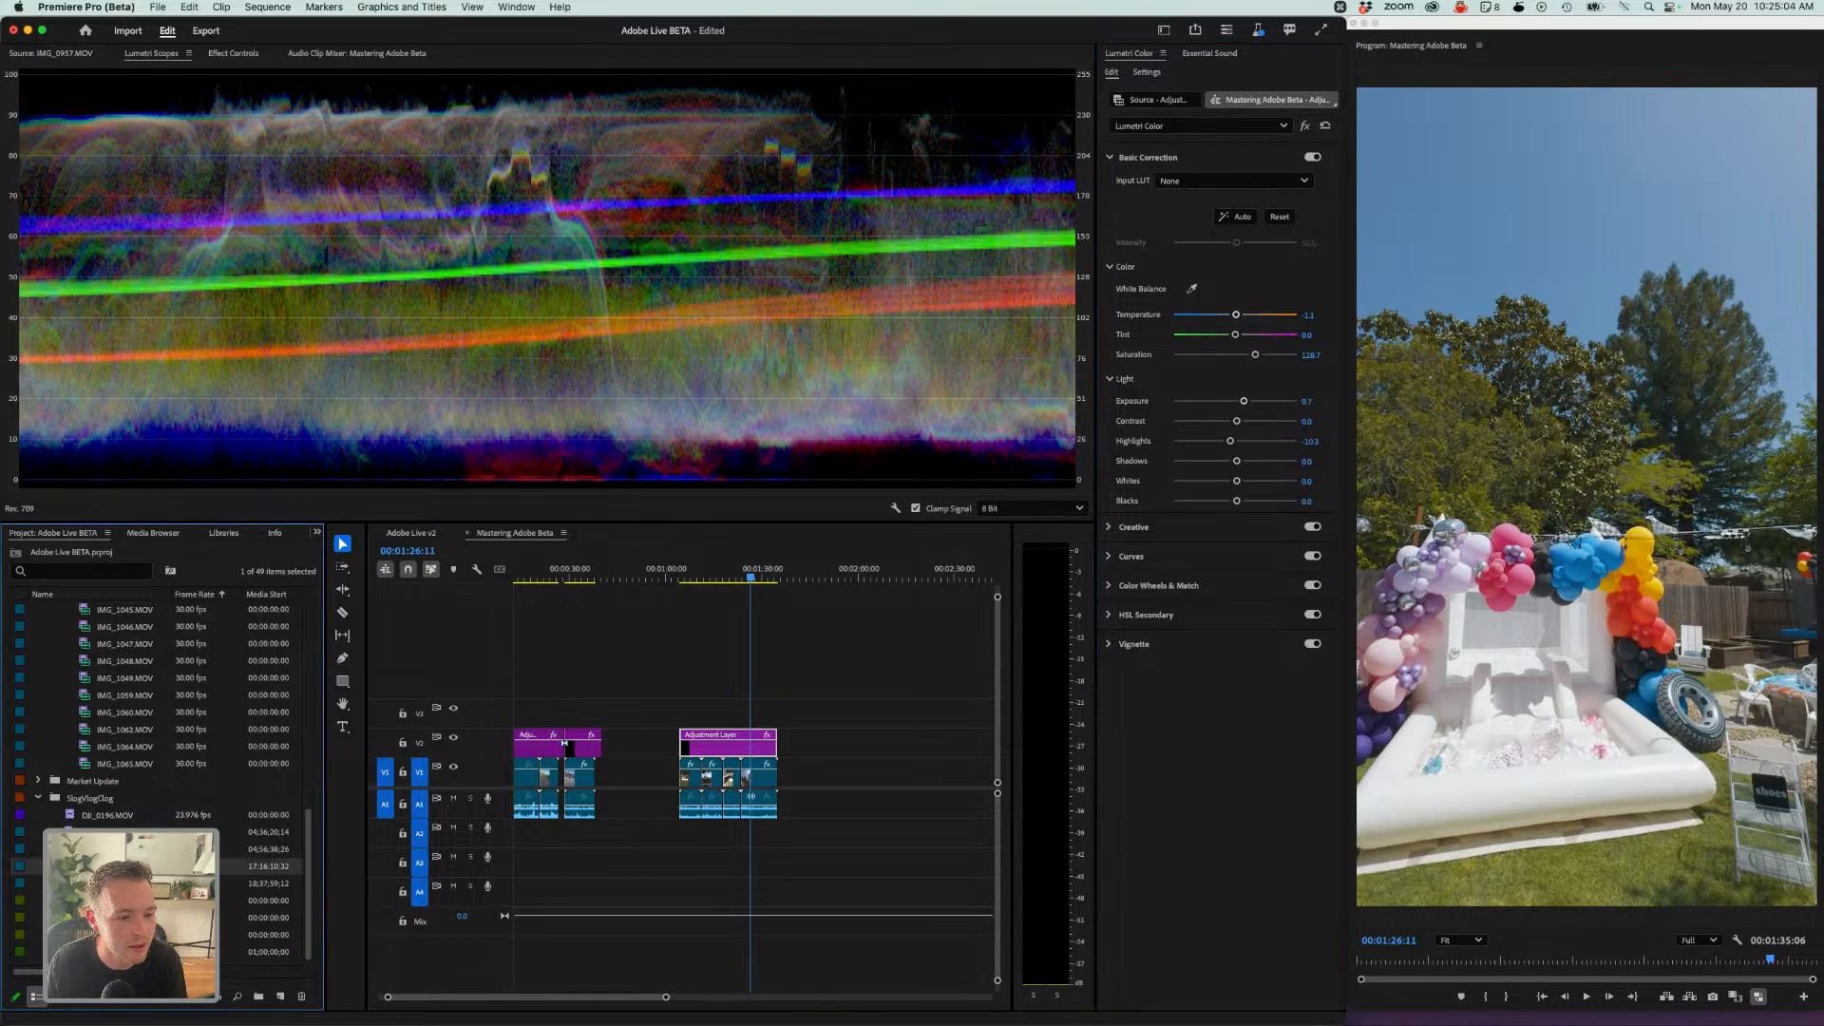
left_click_drag(131, 867, 797, 772)
left_click(806, 731)
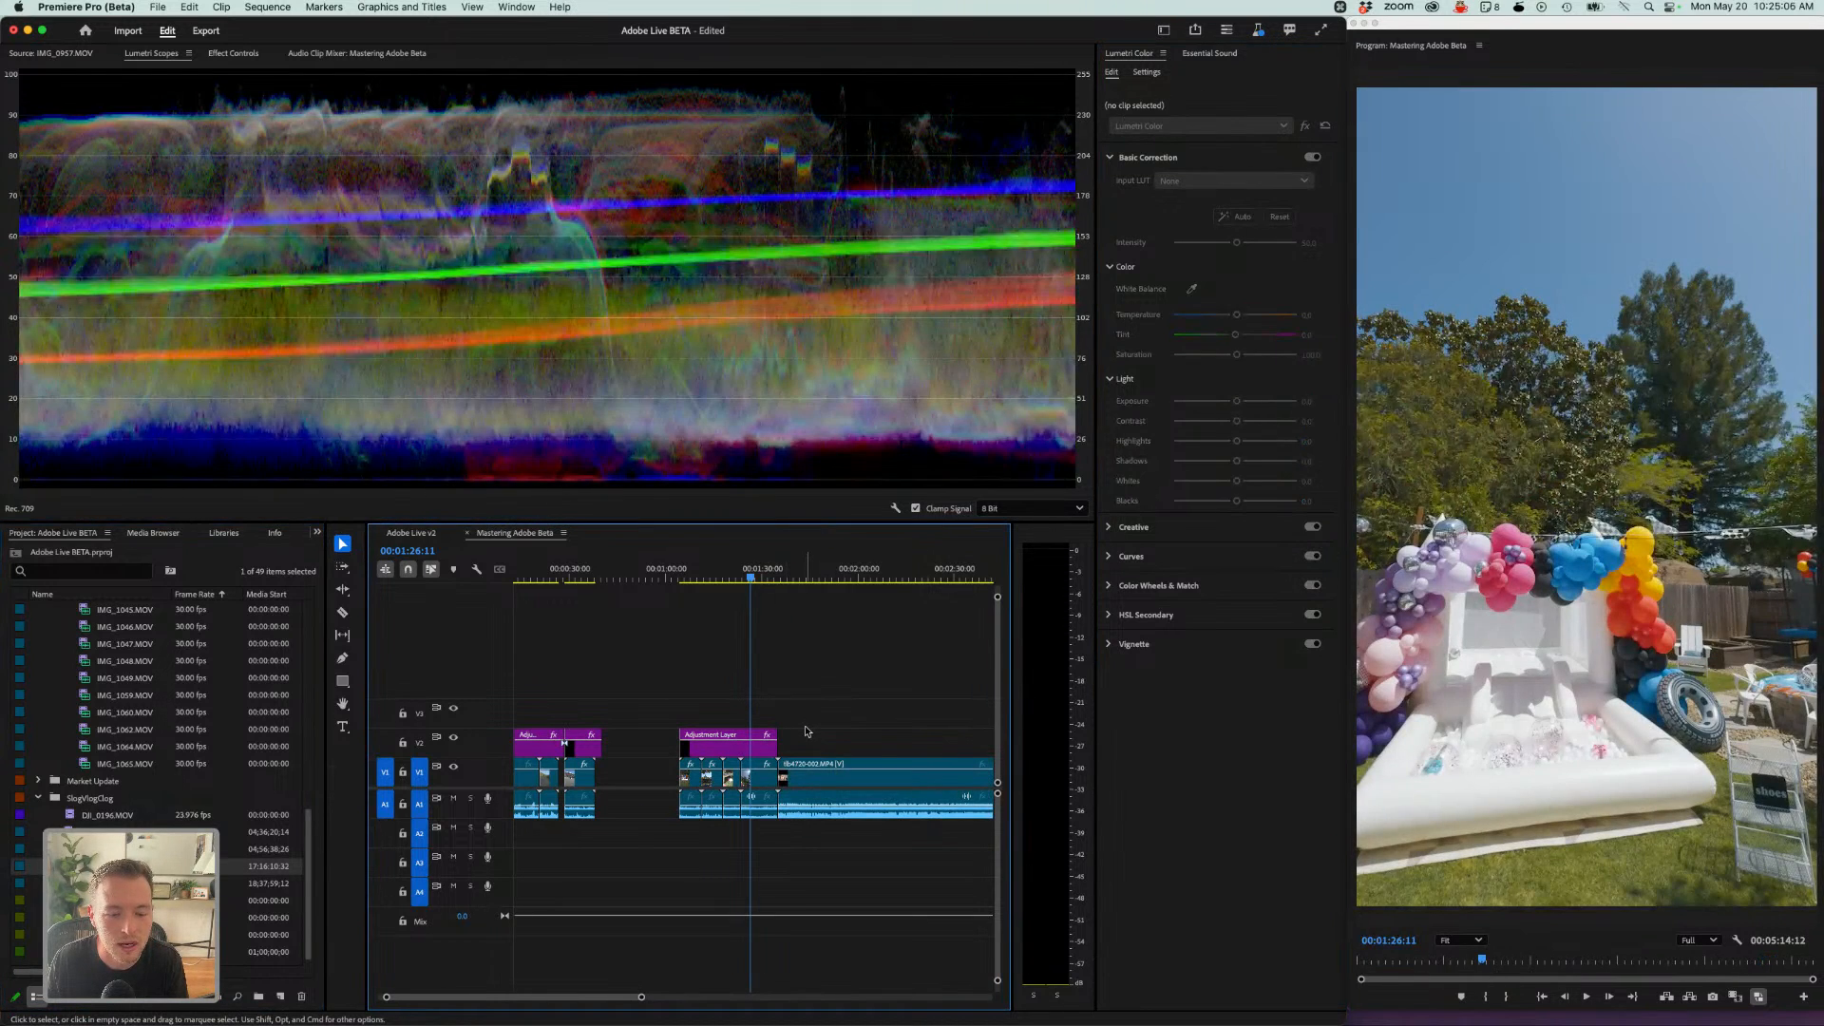
key("space")
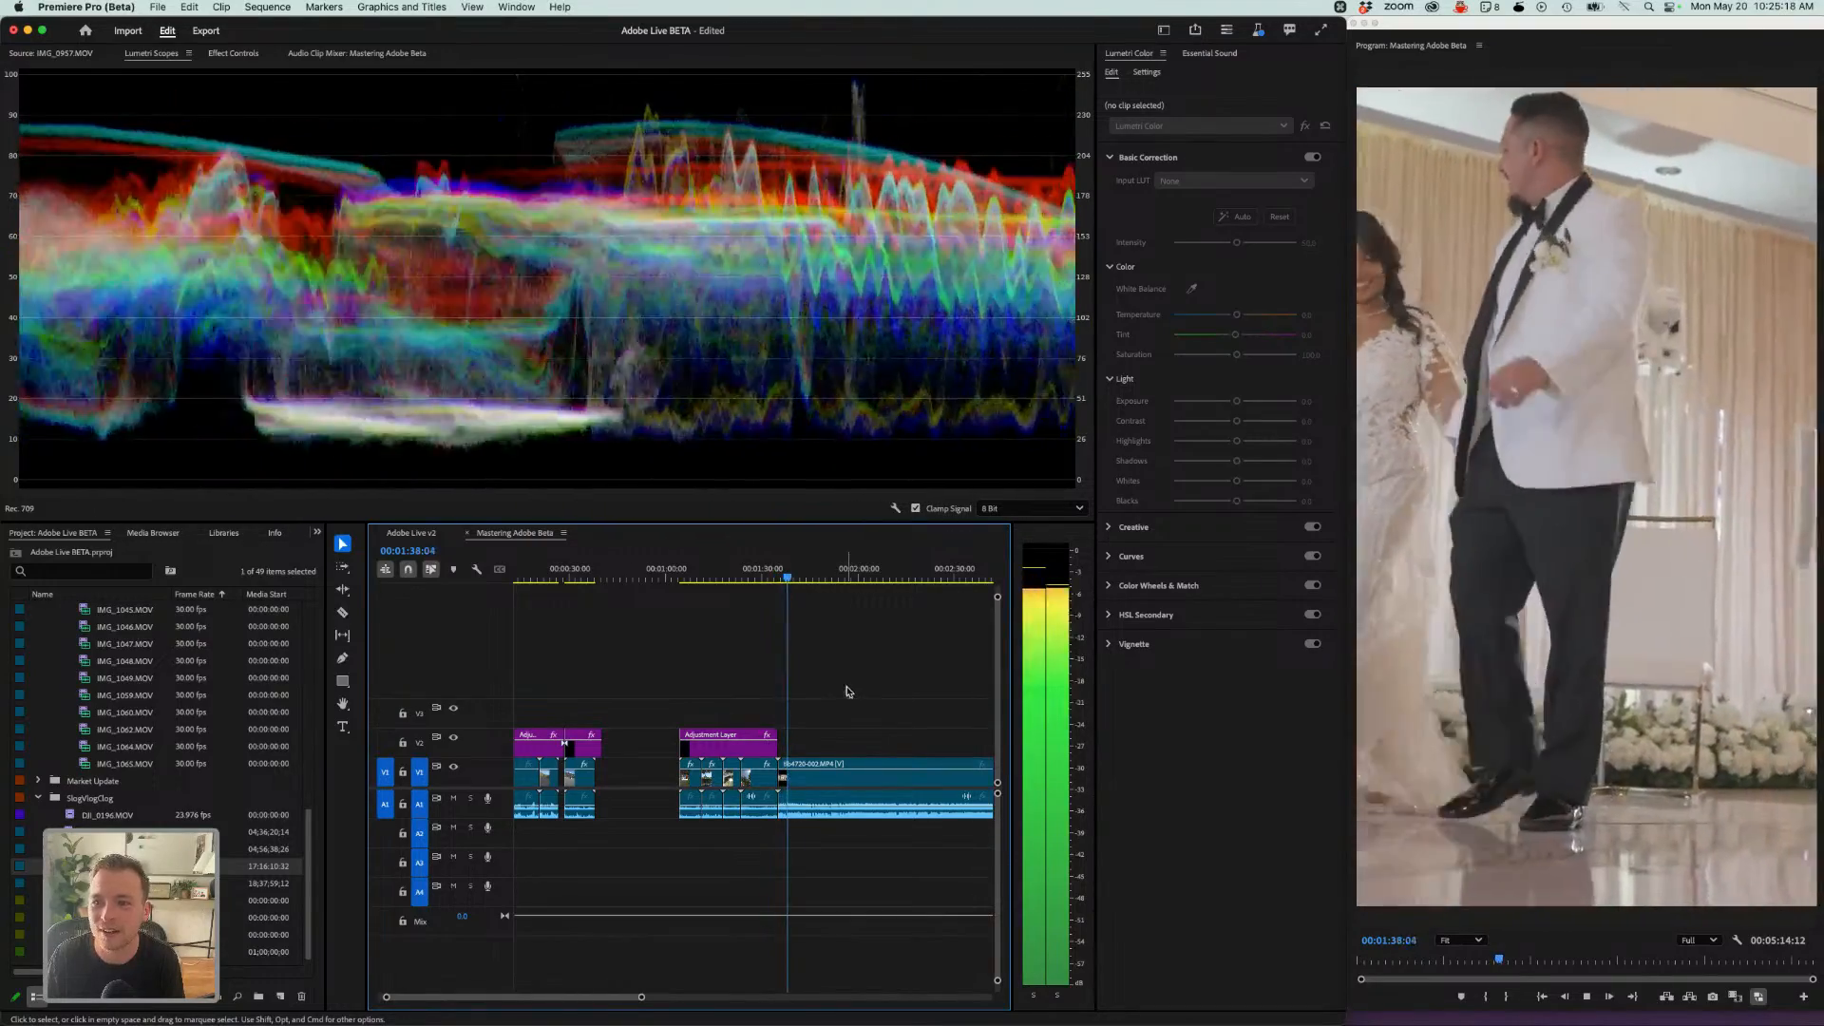
key("space")
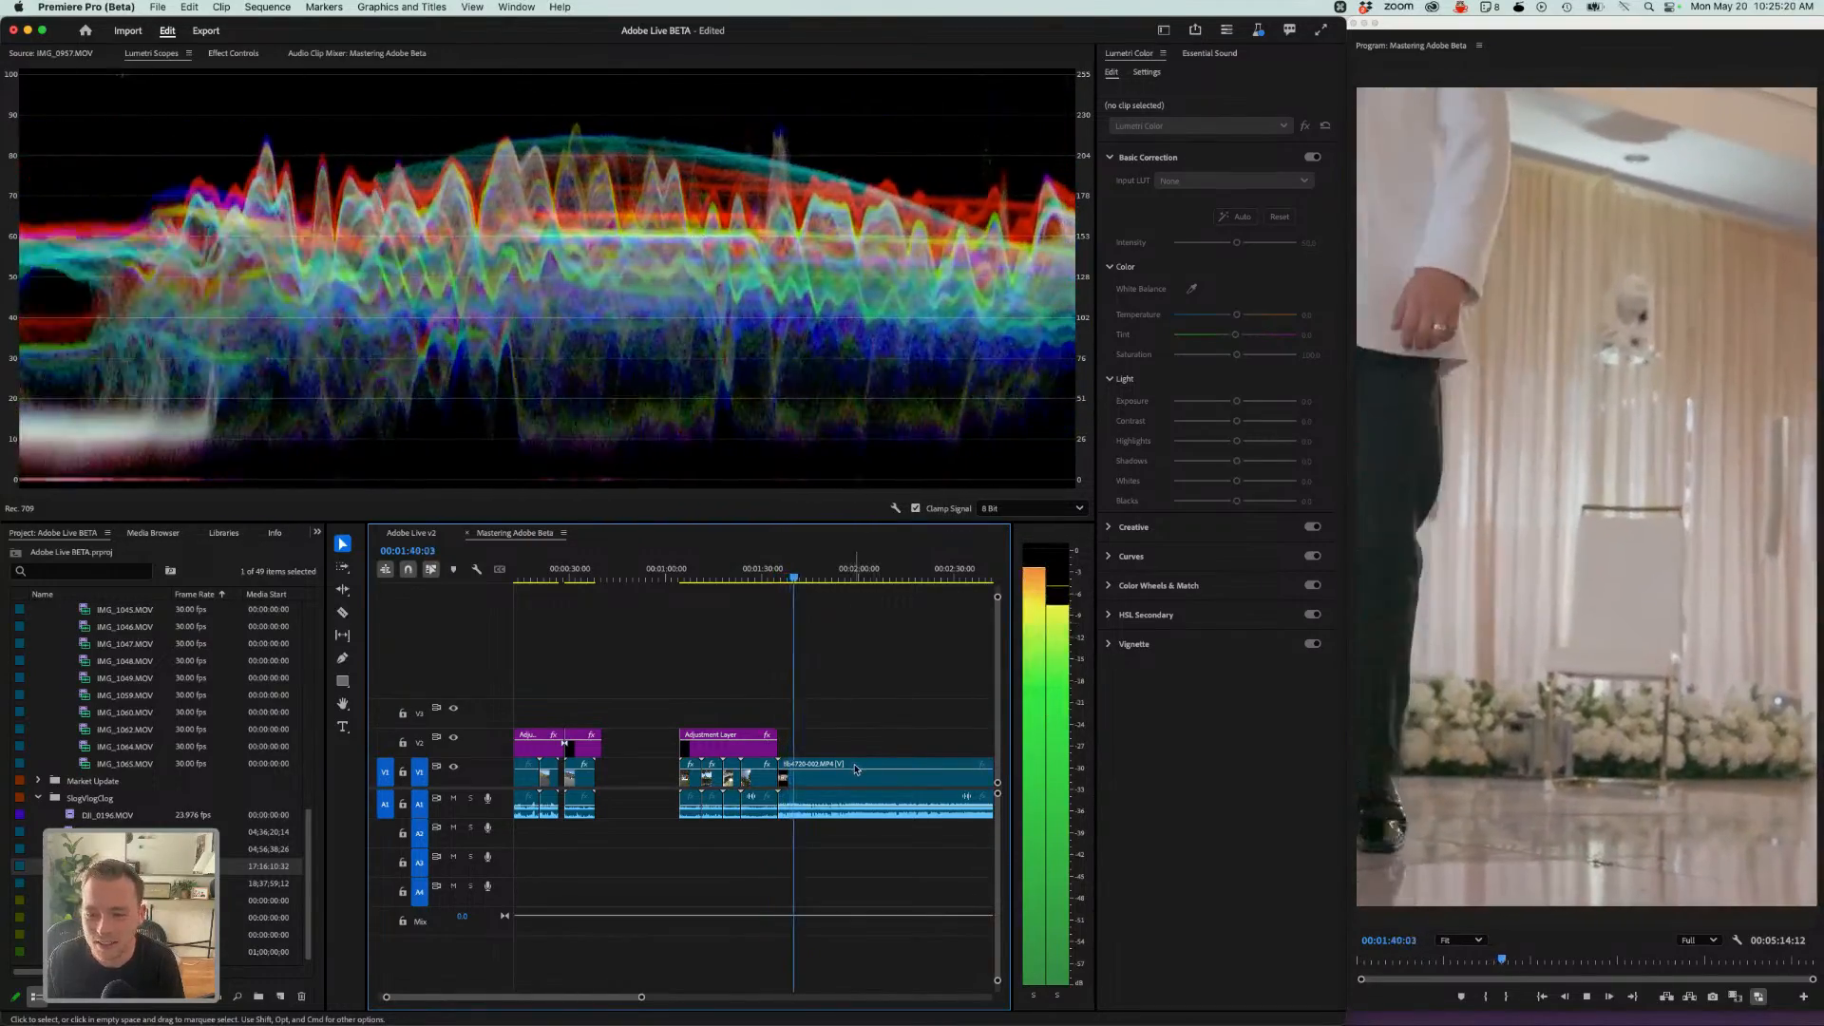
left_click(803, 777)
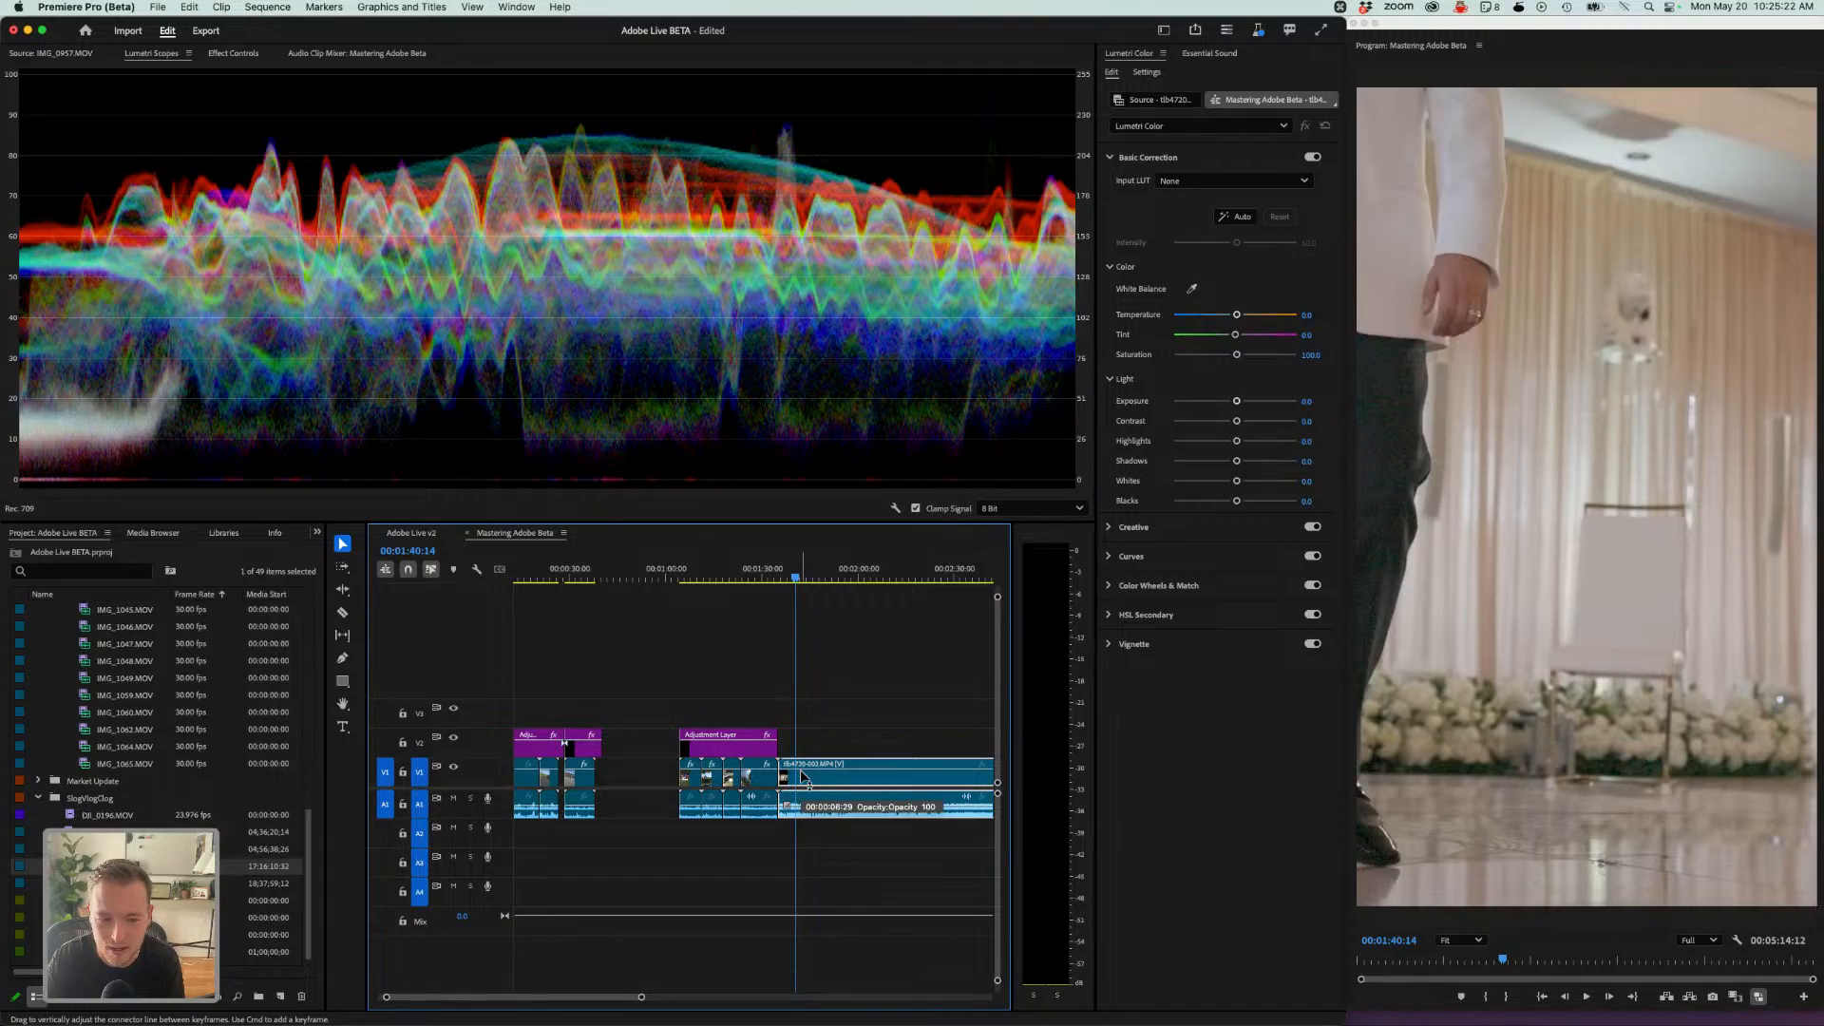
key("BackSpace")
- Open the Lumetri Color settings for the IMG_1048 clip under the adjustment layer
left_click_drag(765, 579, 726, 610)
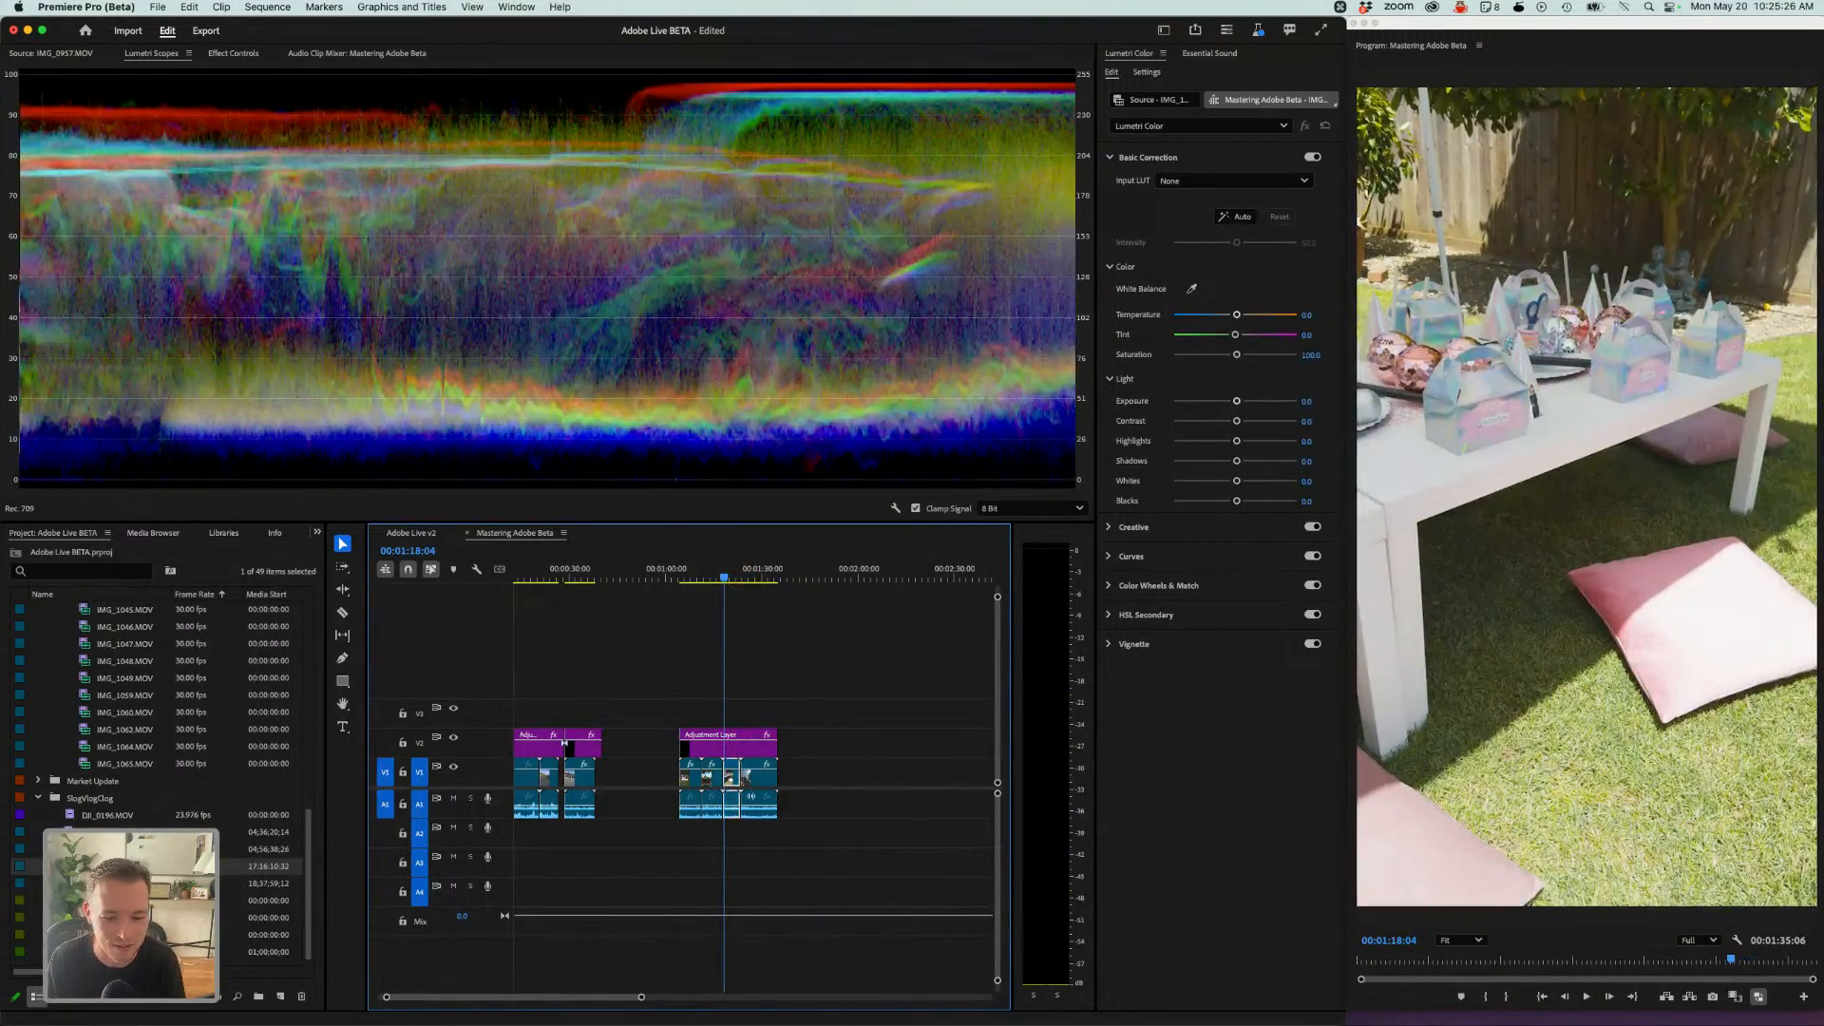
left_click(750, 573)
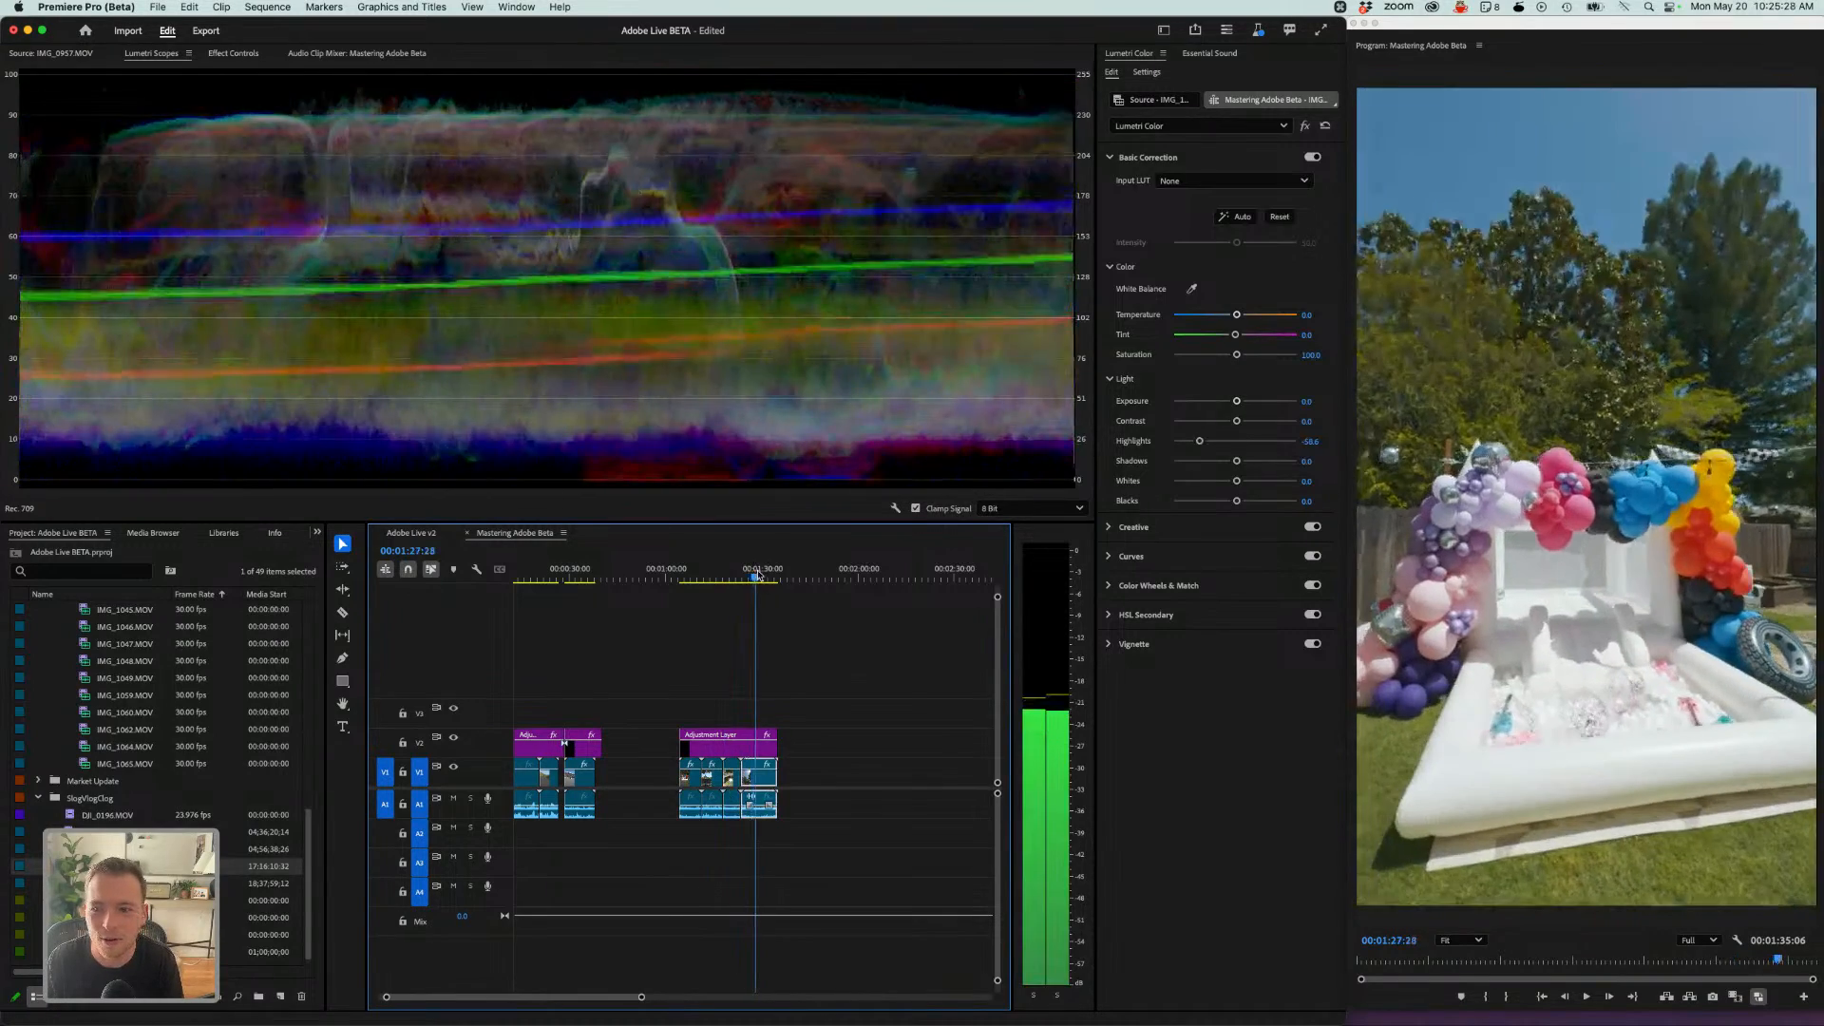
left_click(748, 734)
left_click(755, 773)
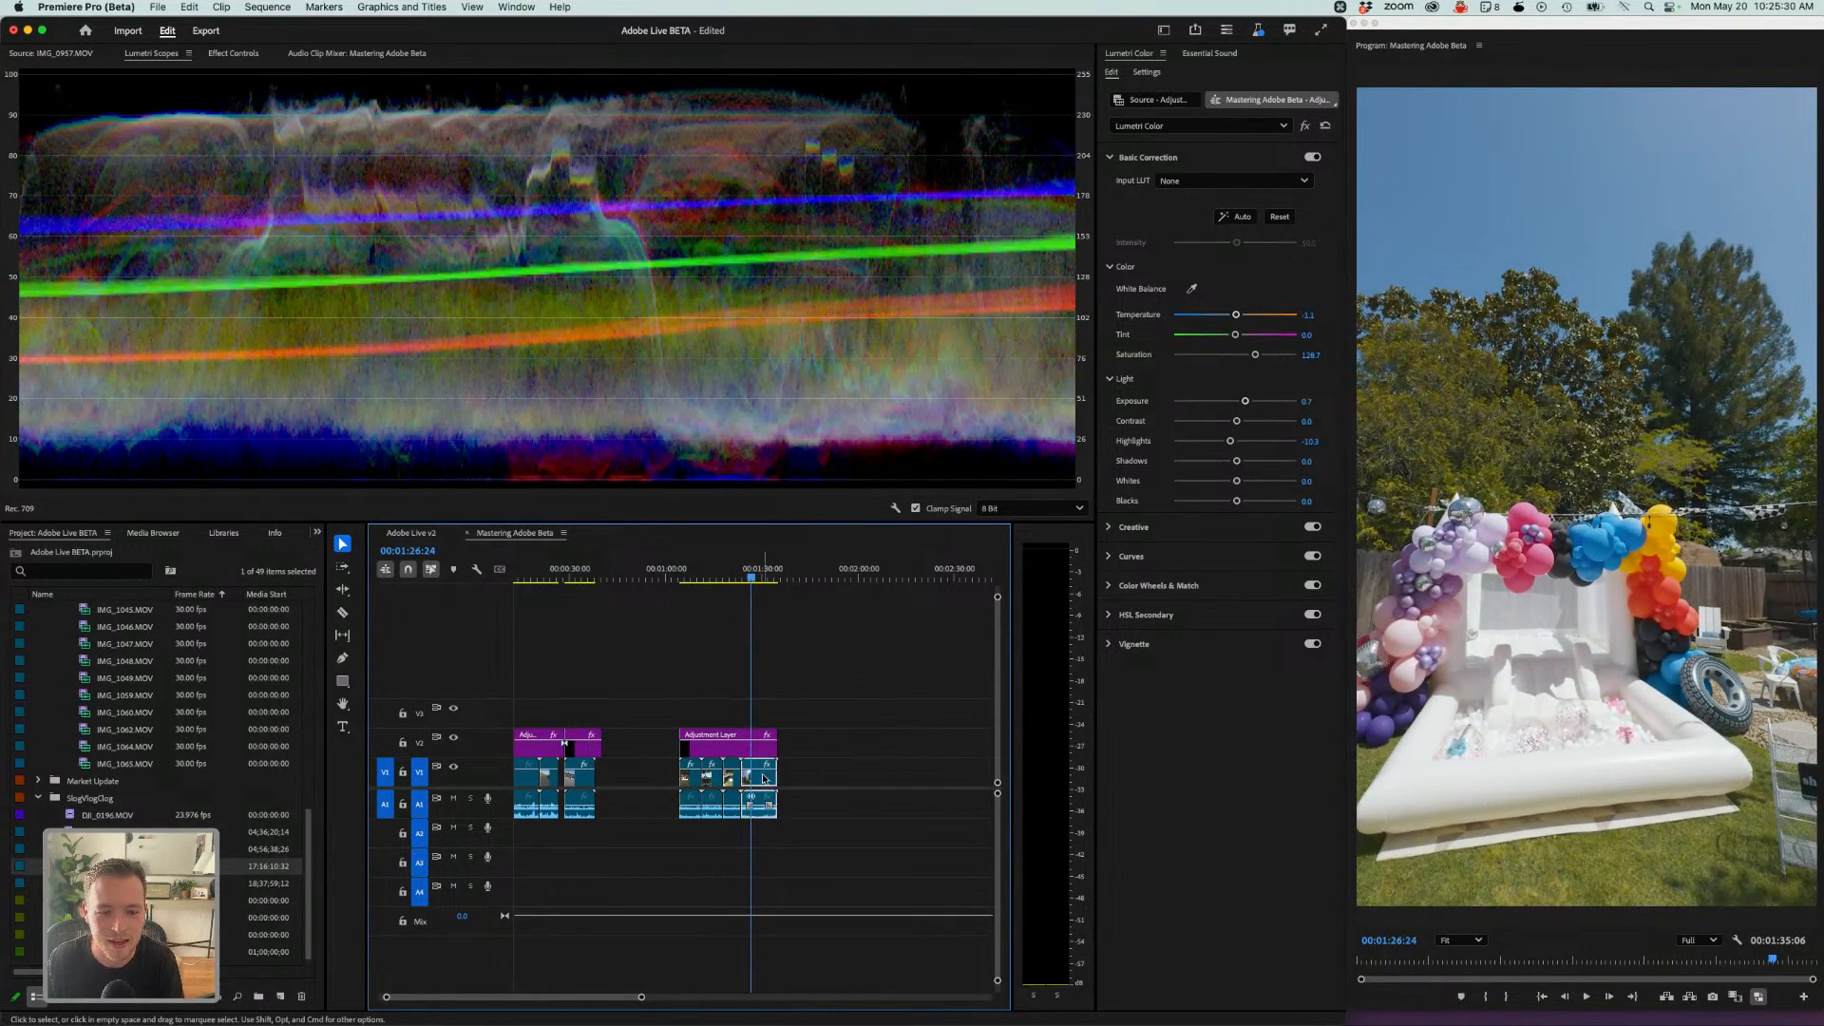
left_click(1145, 72)
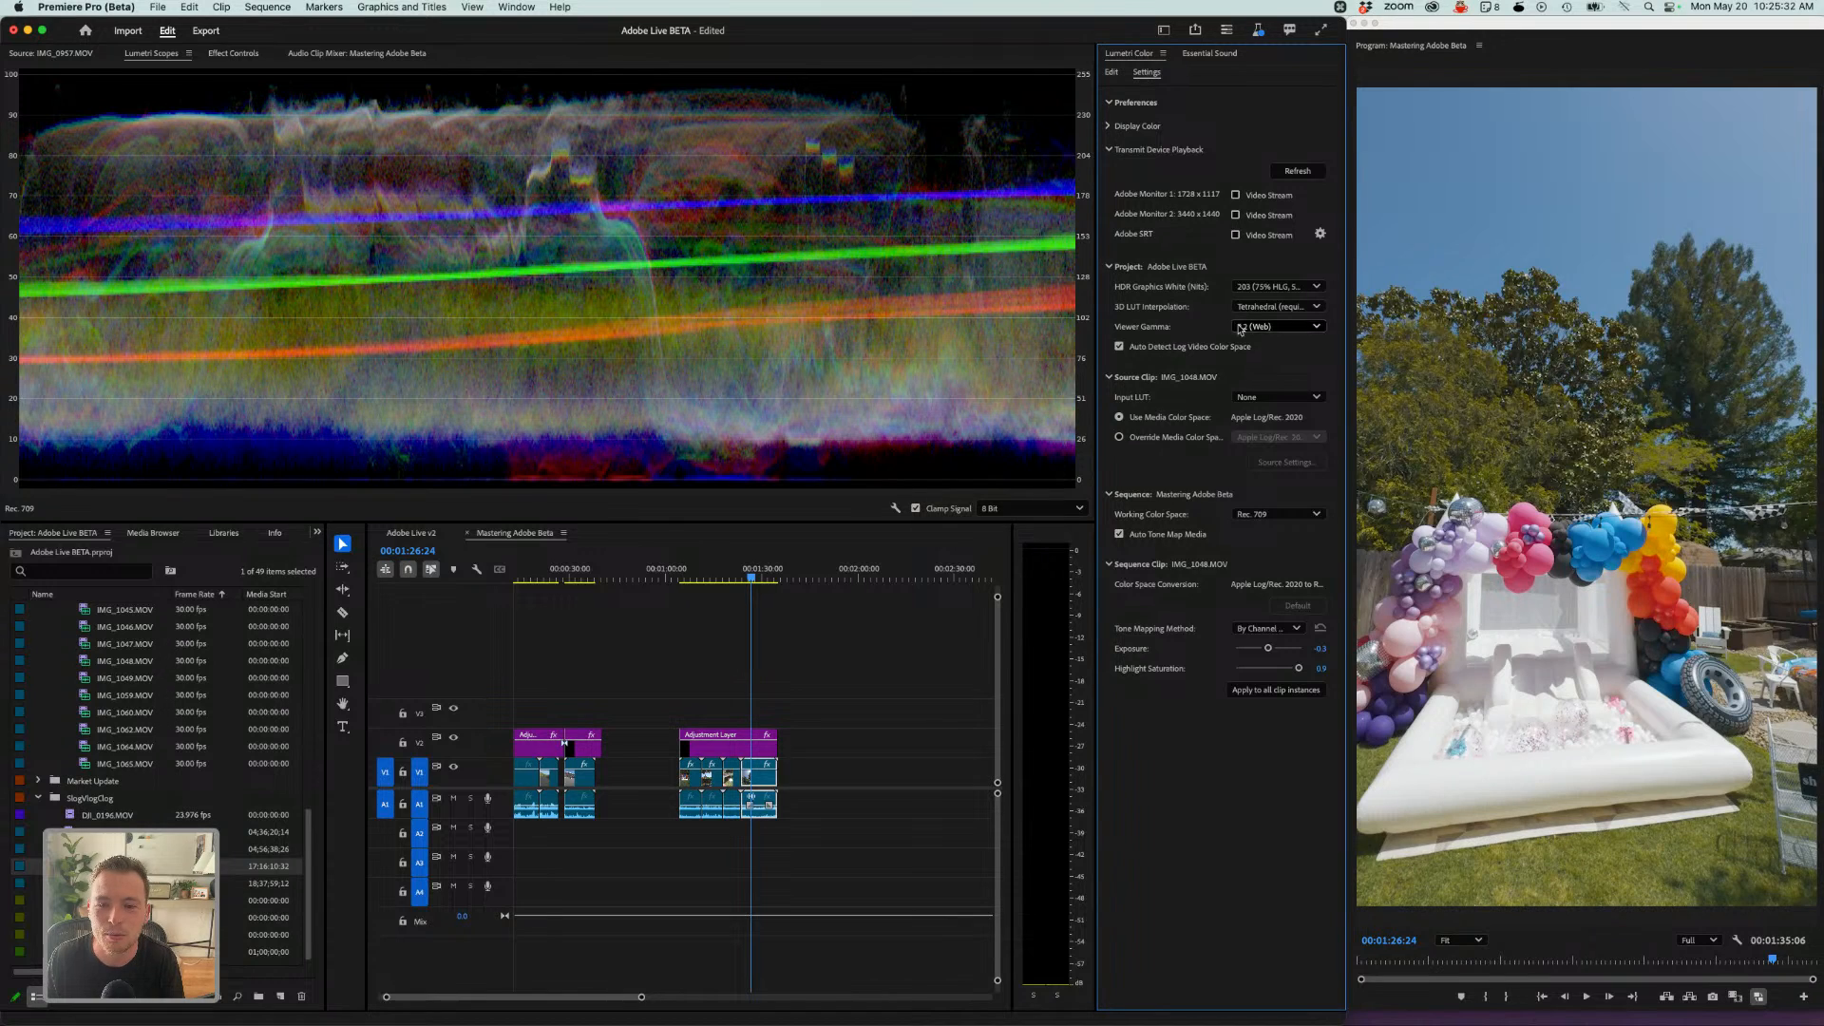